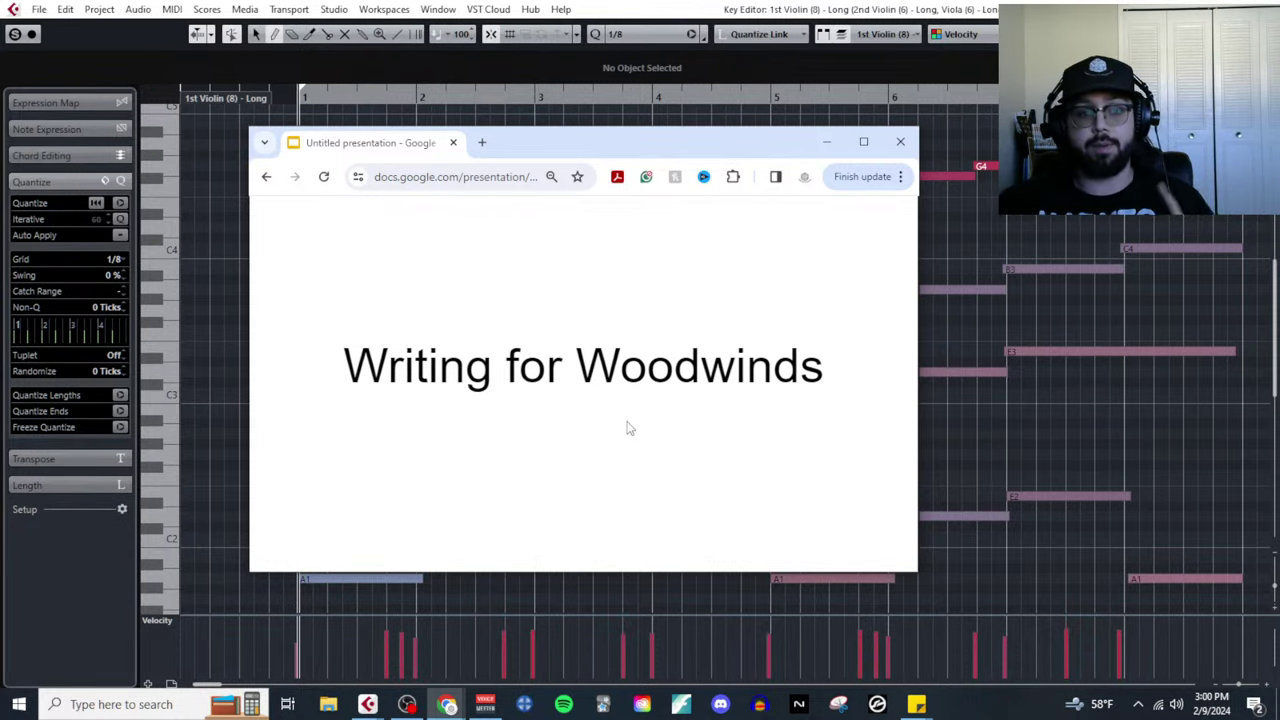
Put the slides away, play back the string arrangement in the Key Editor through bar 8, and stop it.
key(super+Down)
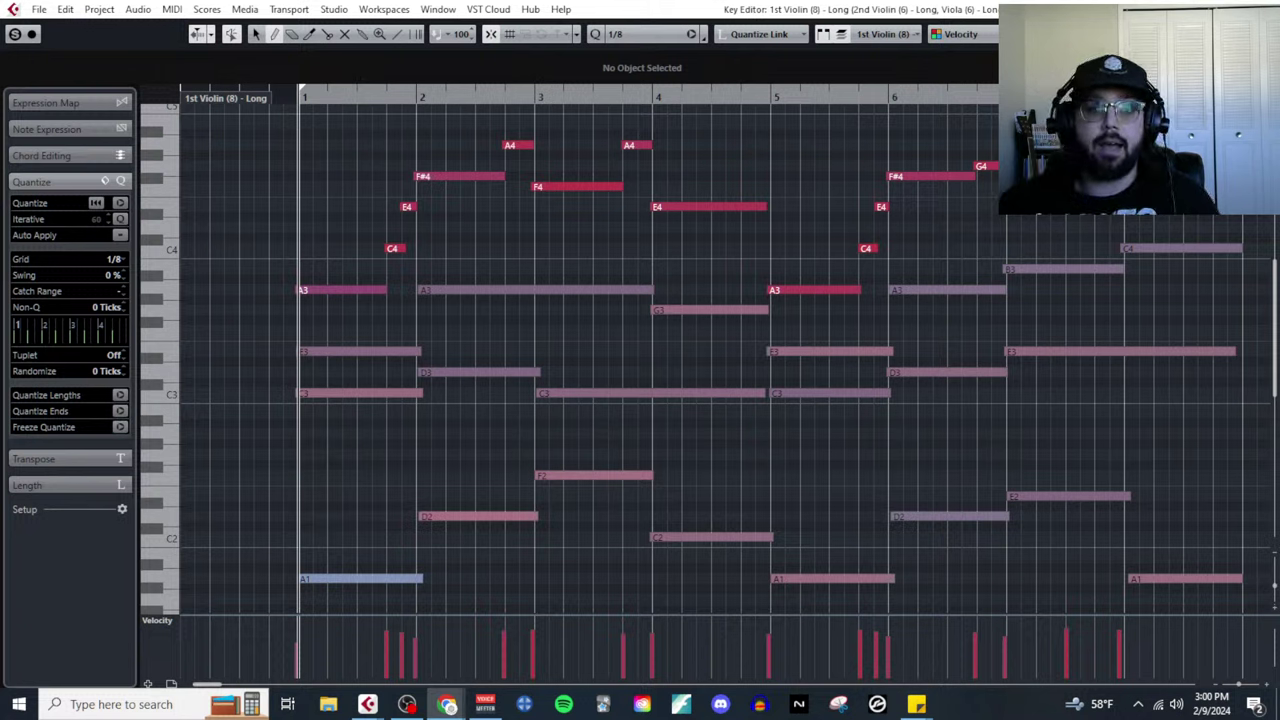
key(F2)
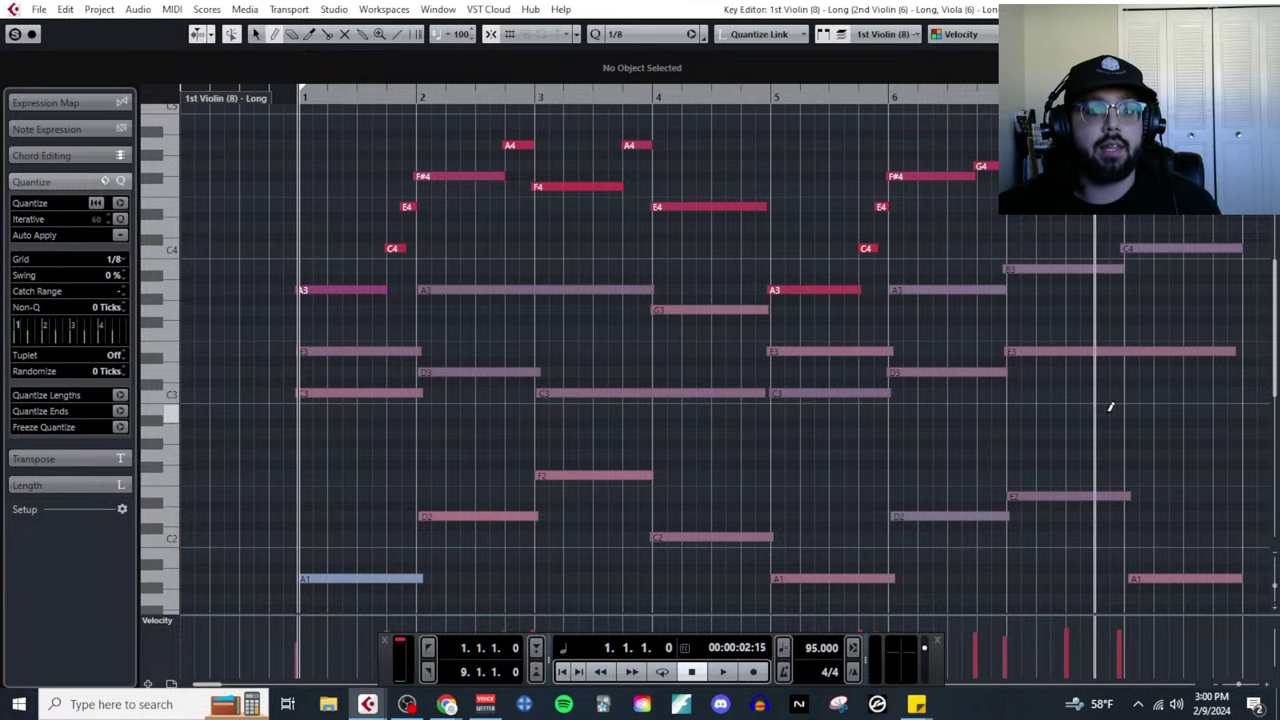
key(space)
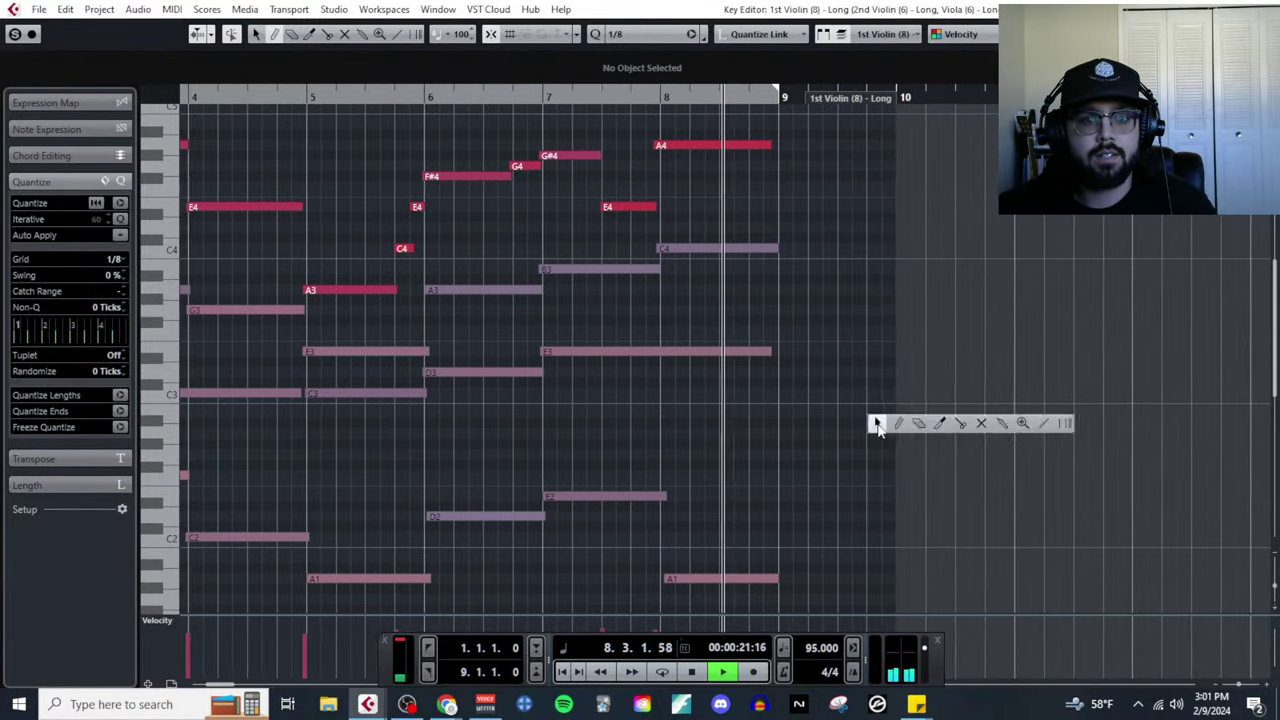
key(space)
scroll(874, 429, left, 5)
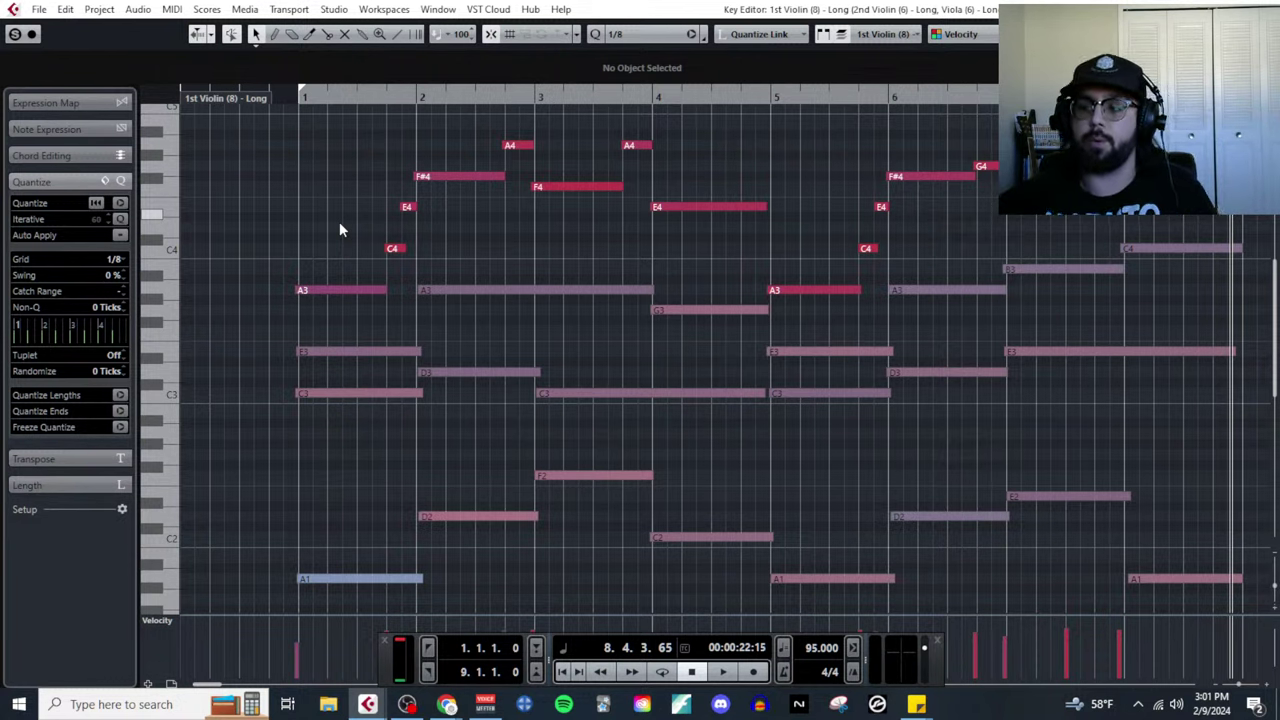
key(F2)
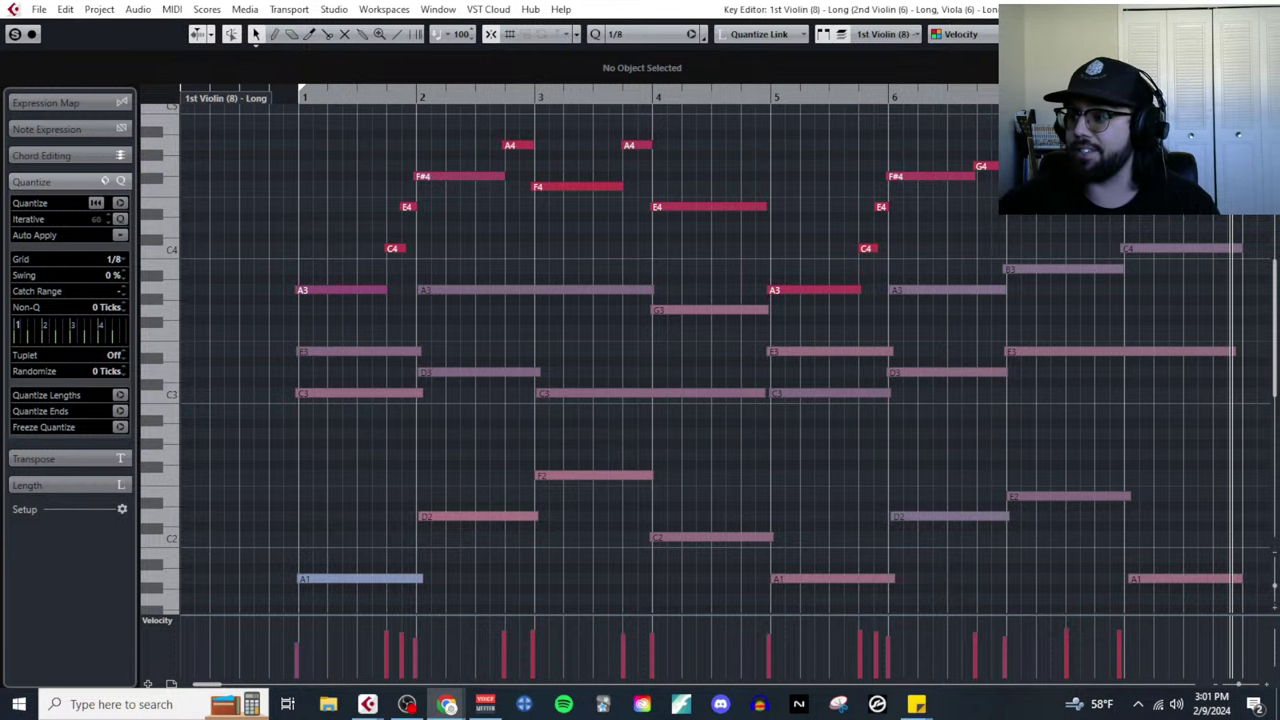
Switch to the Google Slides presentation and advance to The Woodwind Family slide.
key(alt+Tab)
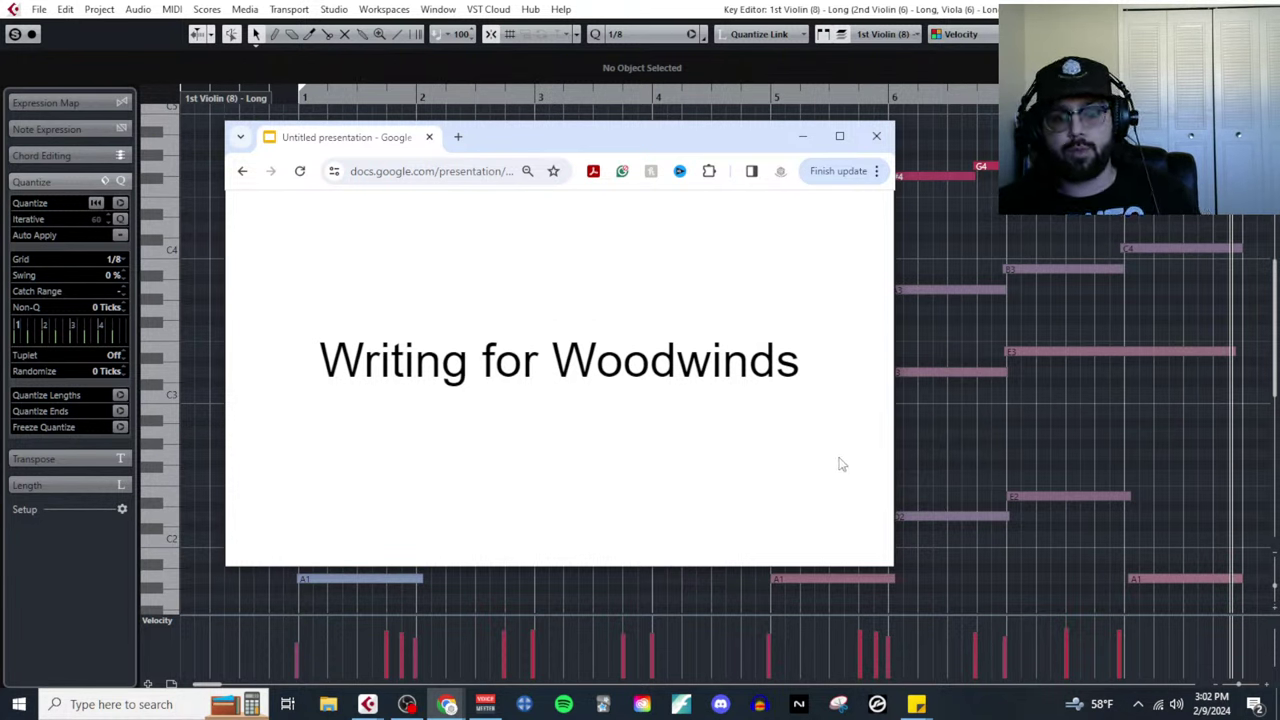
key(Right)
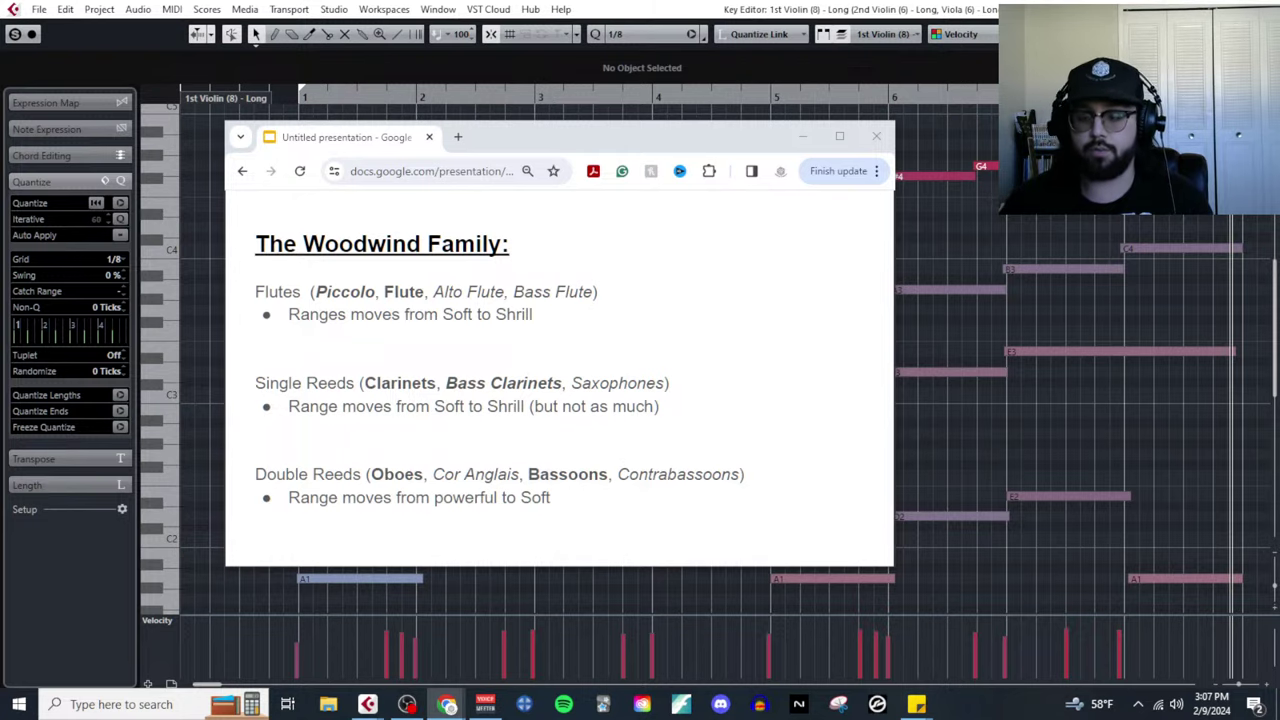
Switch to the Tabletop Composer website in a maximized window and examine the Academy page's available classes and frequently asked questions.
key(alt+Tab)
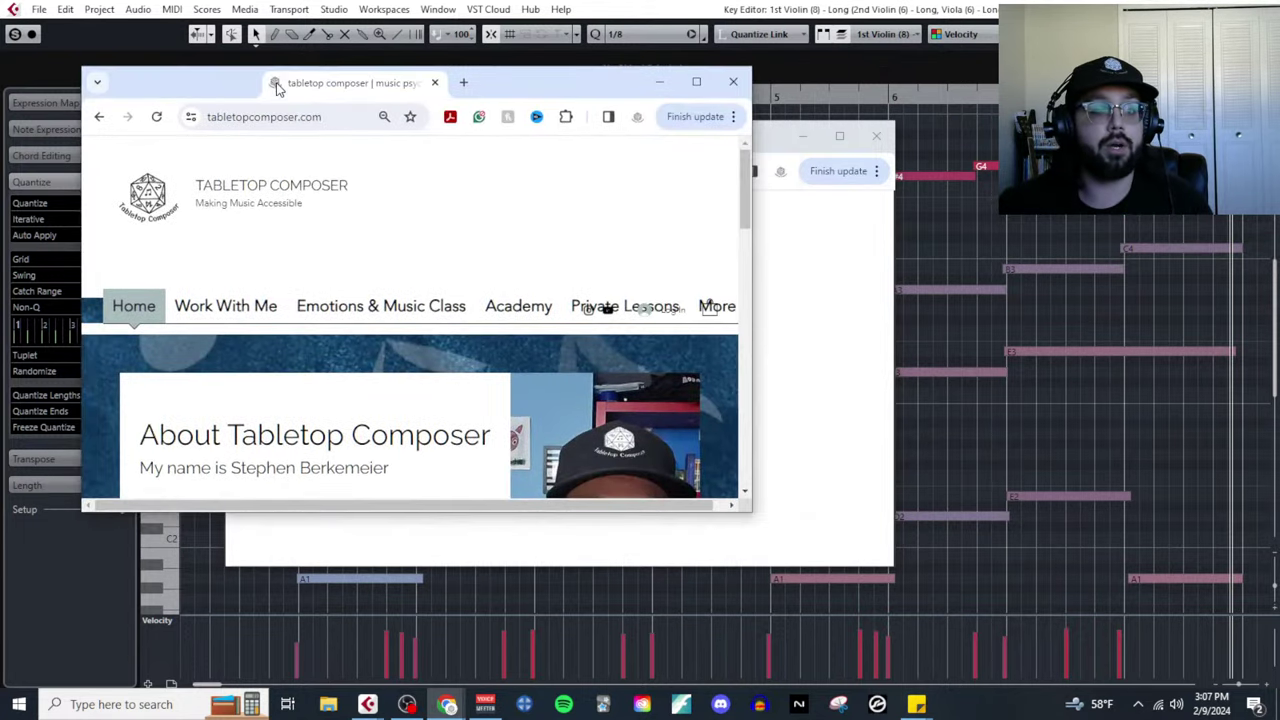
double_click(703, 86)
click(472, 244)
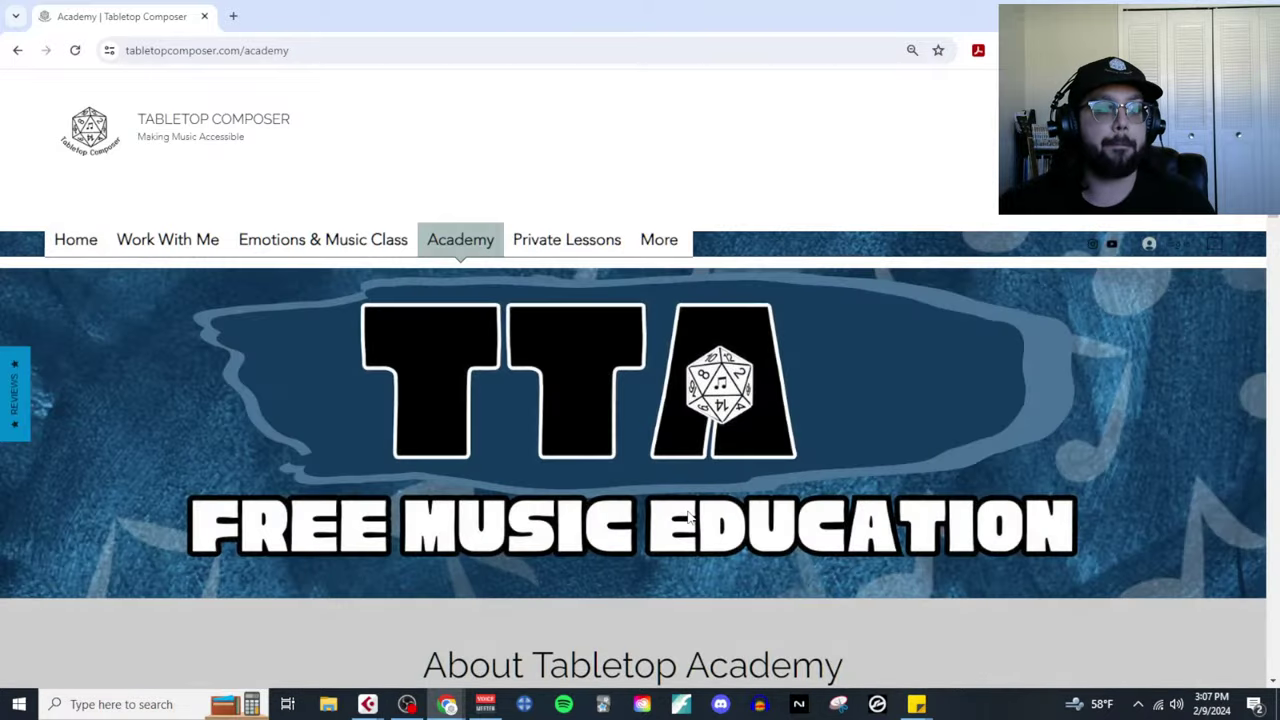
scroll(660, 505, down, 7)
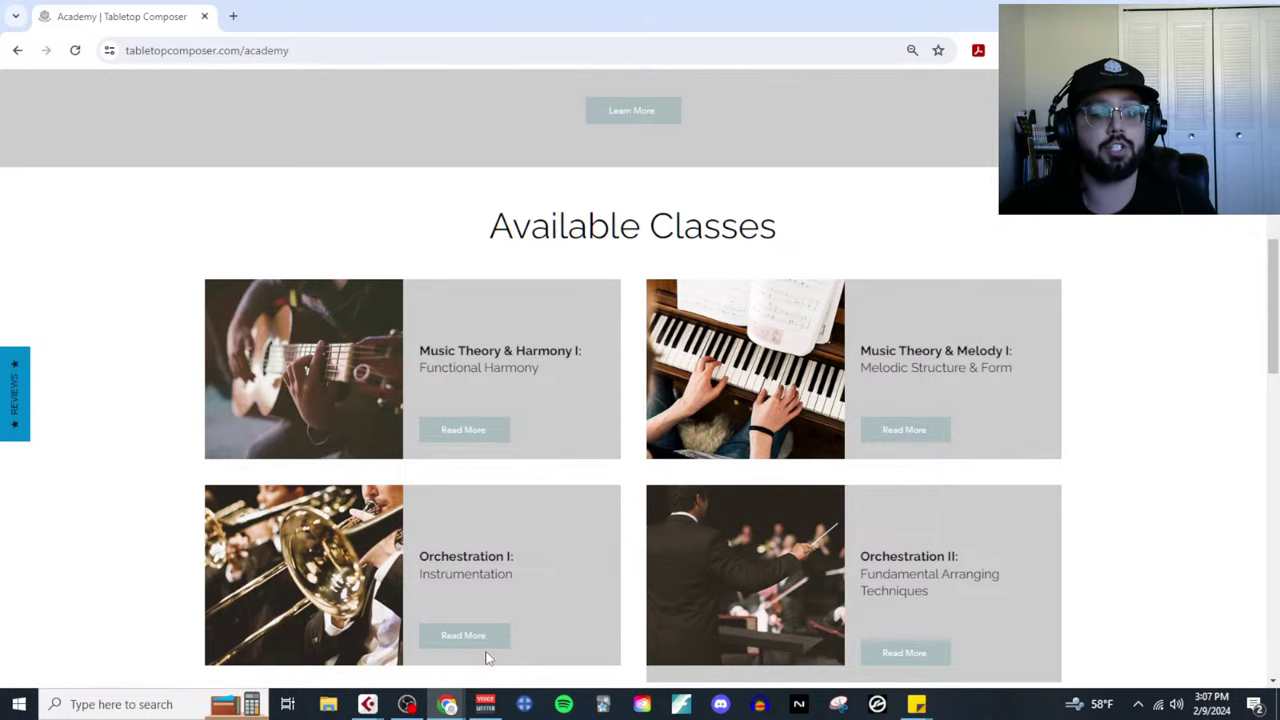
scroll(505, 598, down, 1)
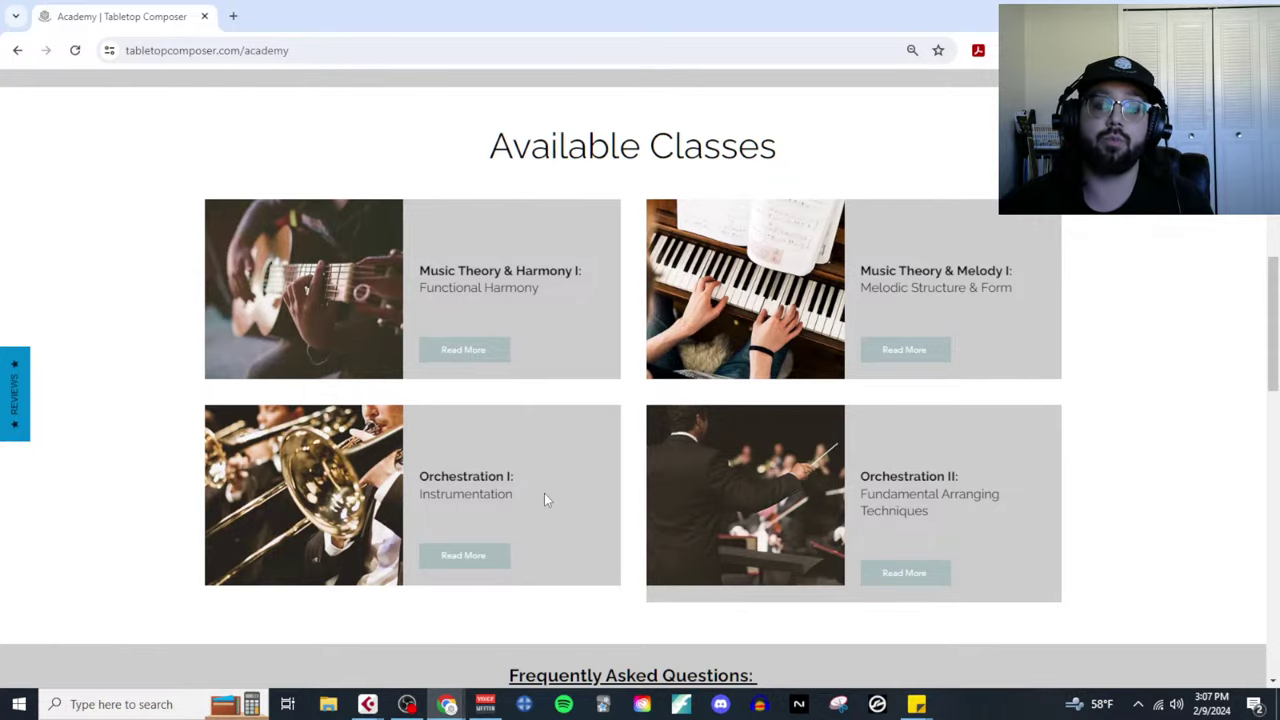
scroll(660, 630, down, 4)
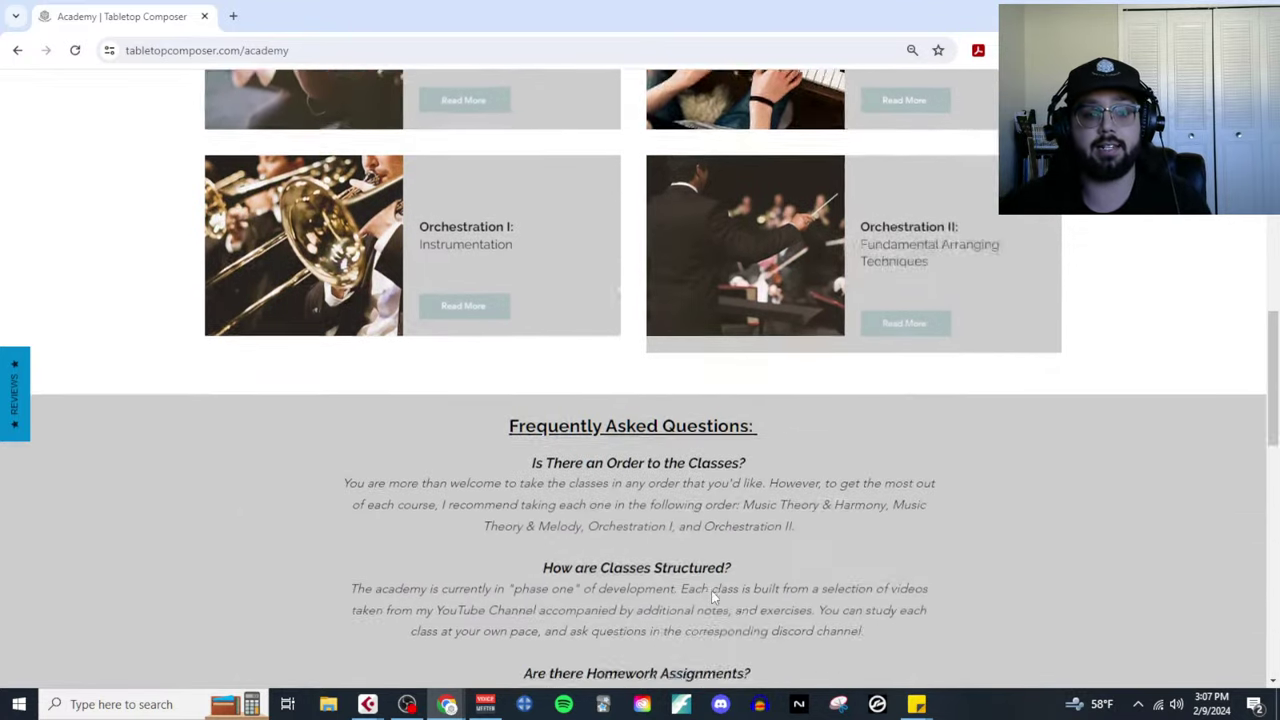
scroll(712, 597, down, 5)
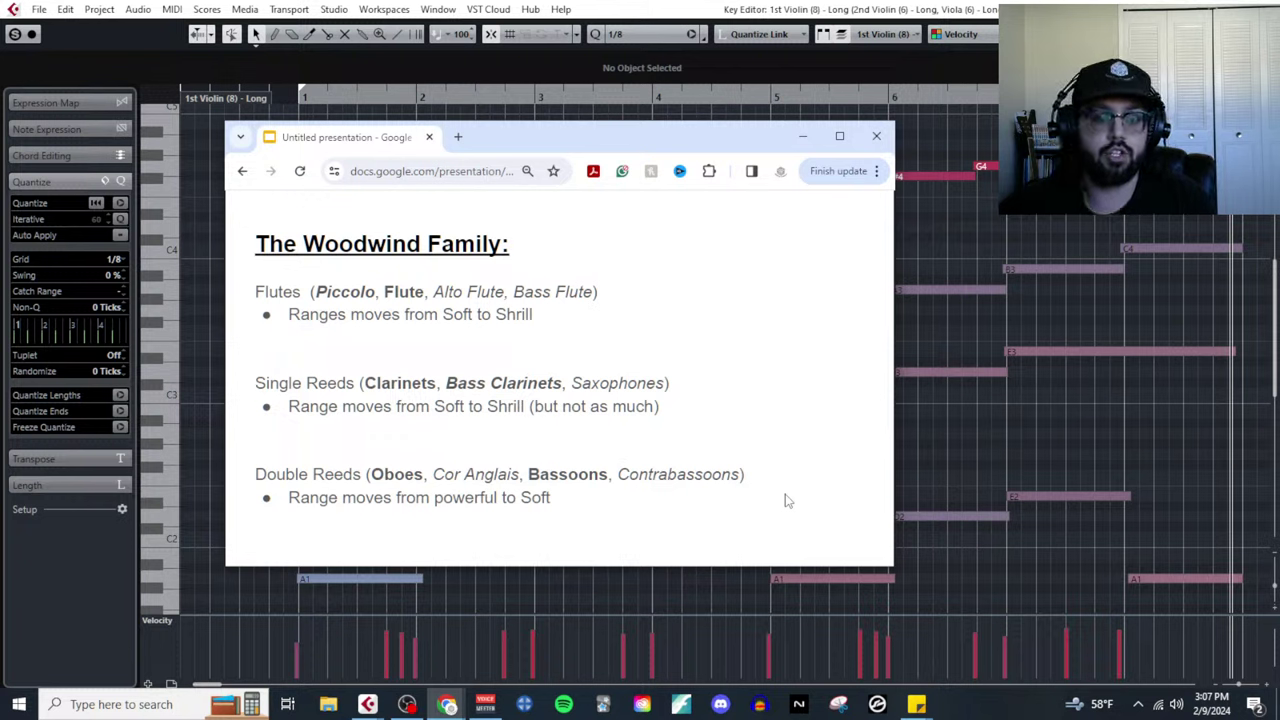
Advance the presentation past Their Greatest Strength to the Common Use #1: Playing Their Own Parts slide.
click(785, 500)
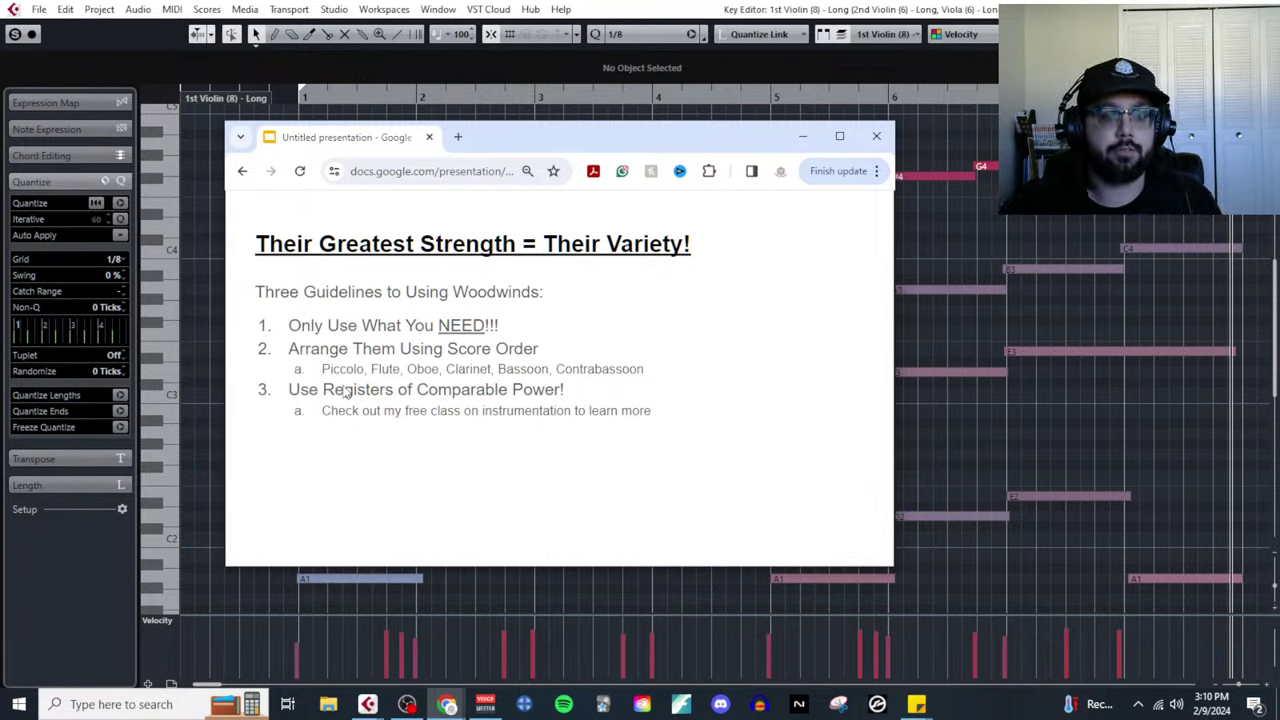
click(478, 520)
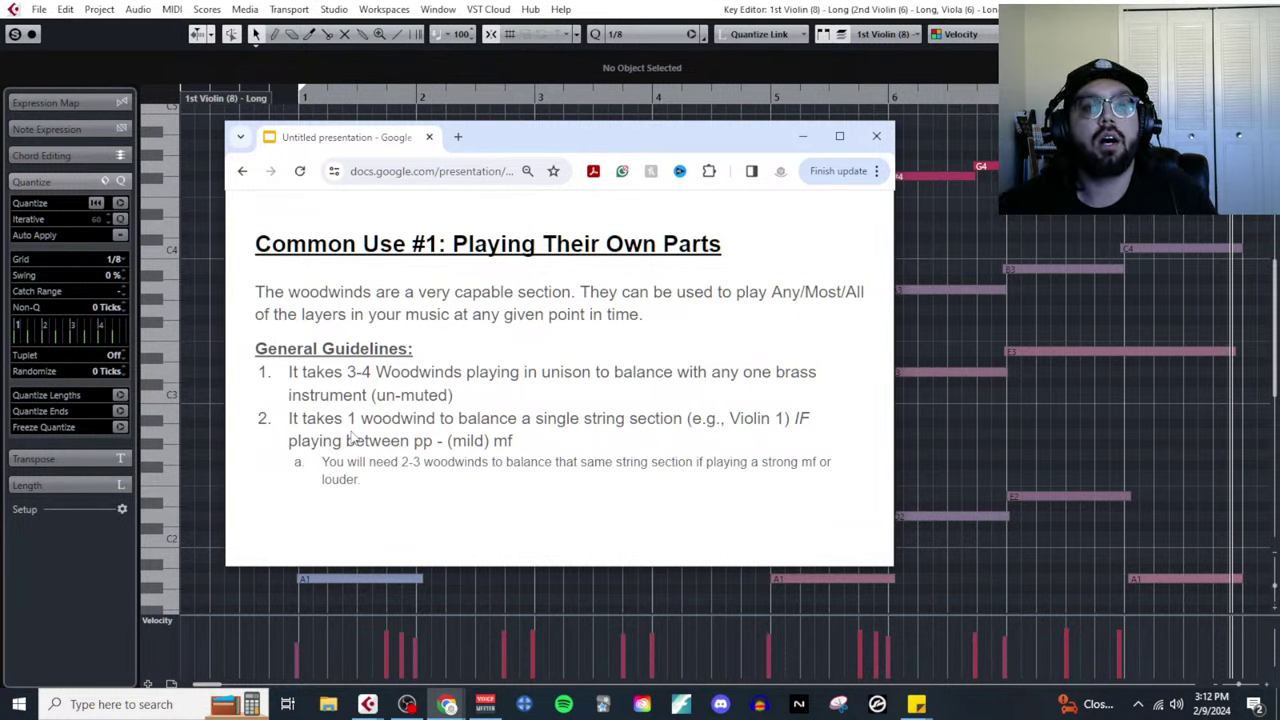
Minimize the presentation, play the strings-only passage from bar 1 in the Key Editor, and stop it in bar 8.
click(802, 136)
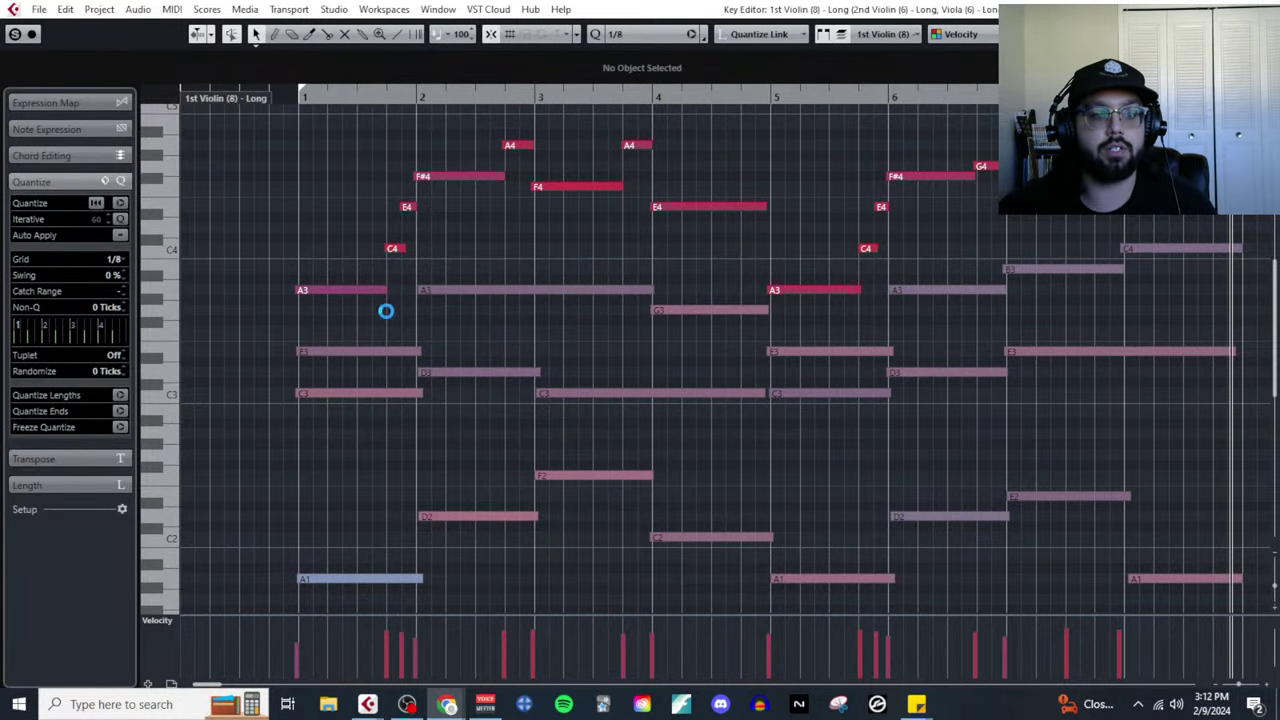
scroll(456, 255, down, 5)
scroll(456, 260, up, 7)
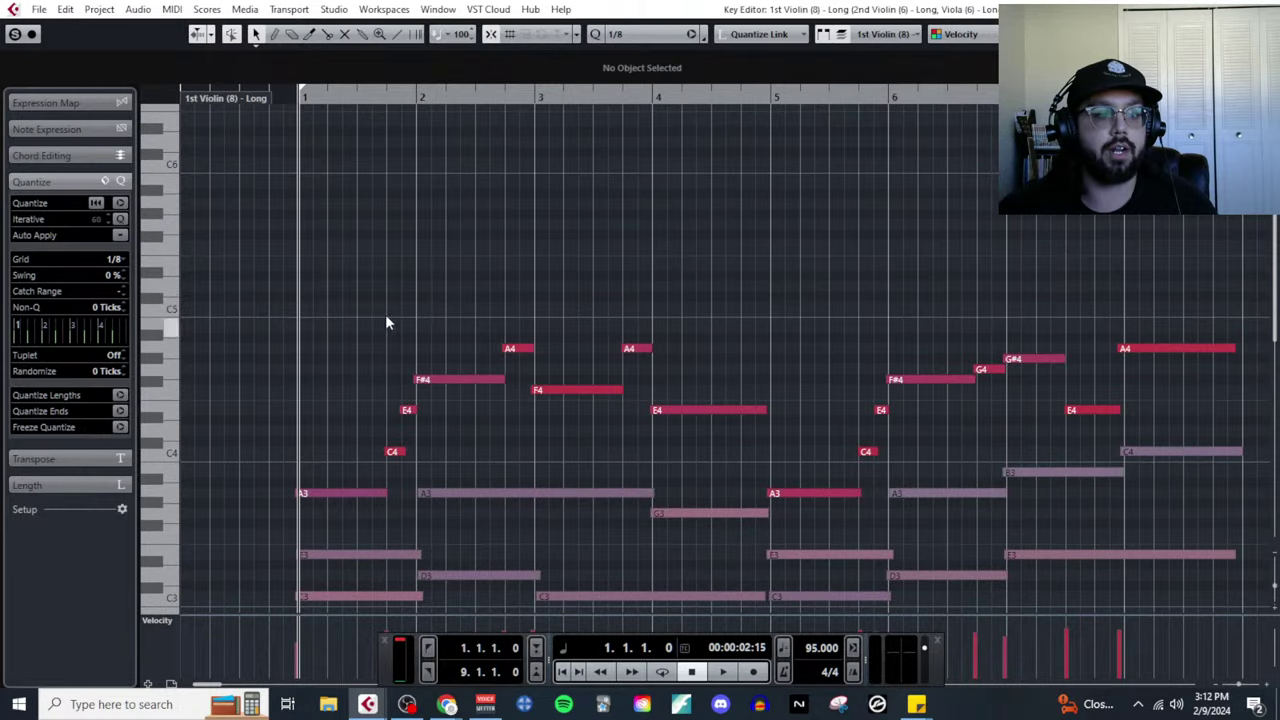
key(g)
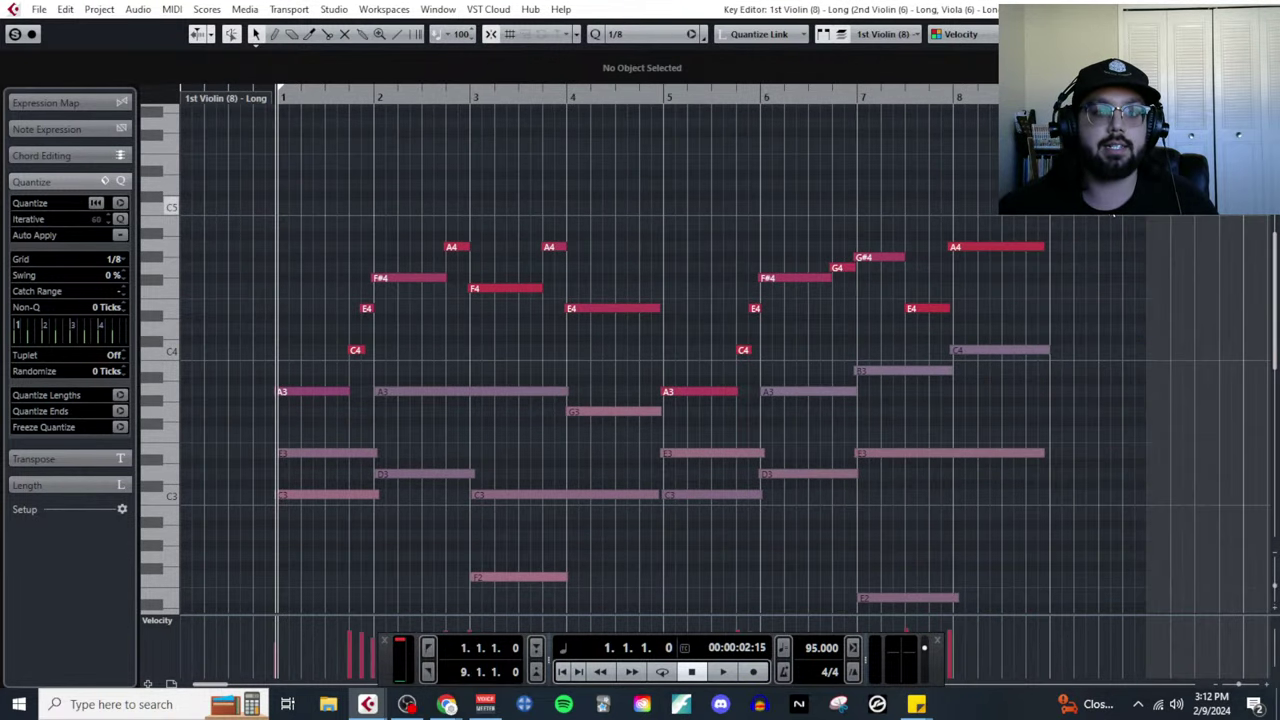
key(space)
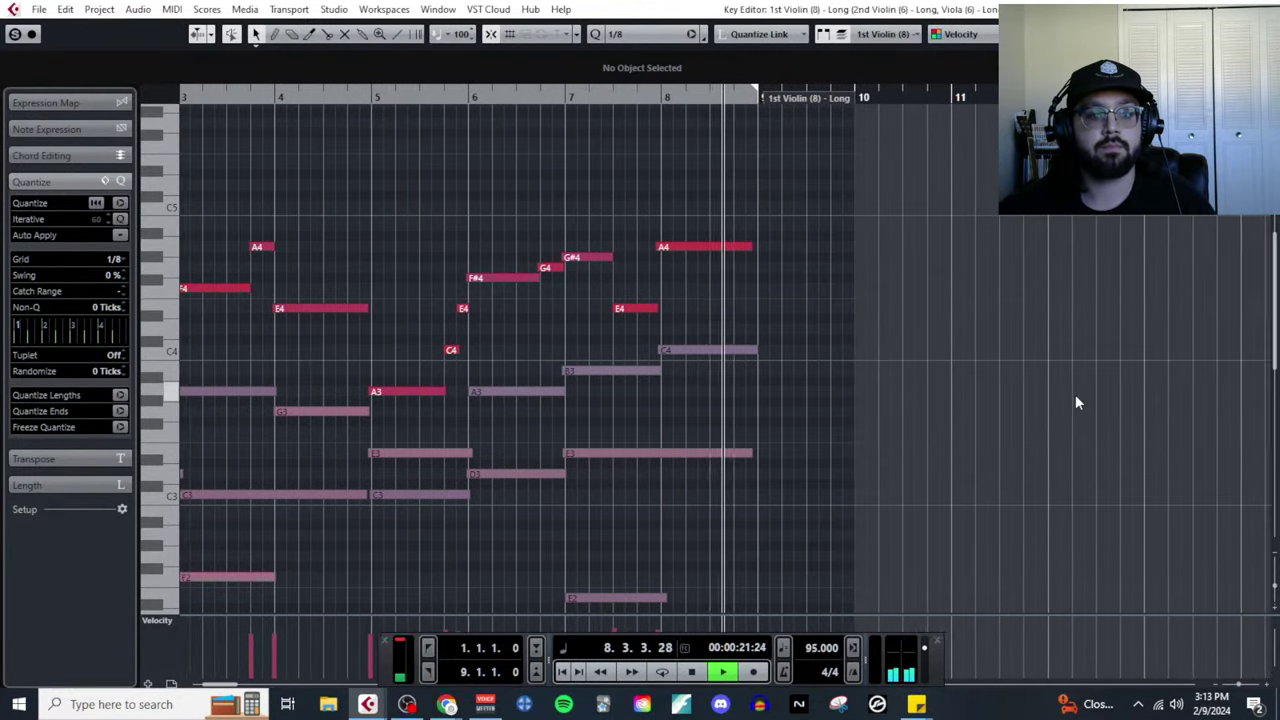
key(space)
scroll(1054, 408, left, 3)
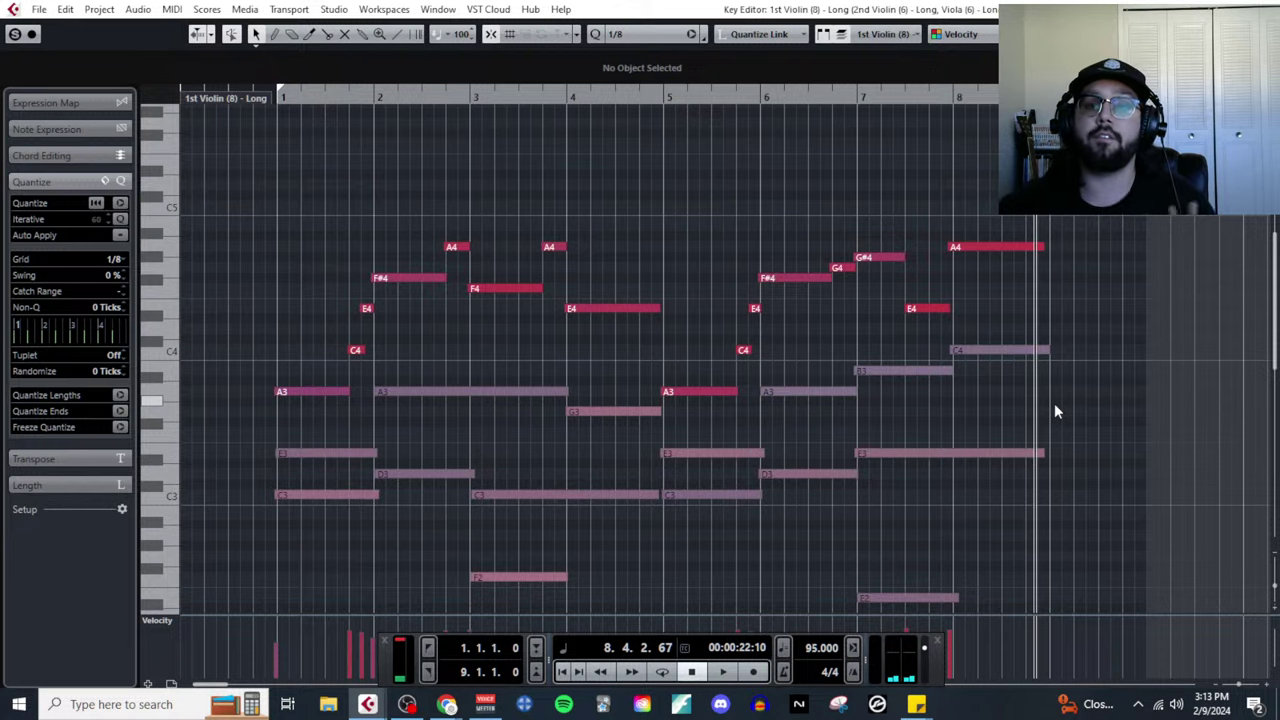
Inspect the 2nd Violin, Viola and Celli lines by selecting each part's first note in bar 1.
scroll(1054, 405, down, 3)
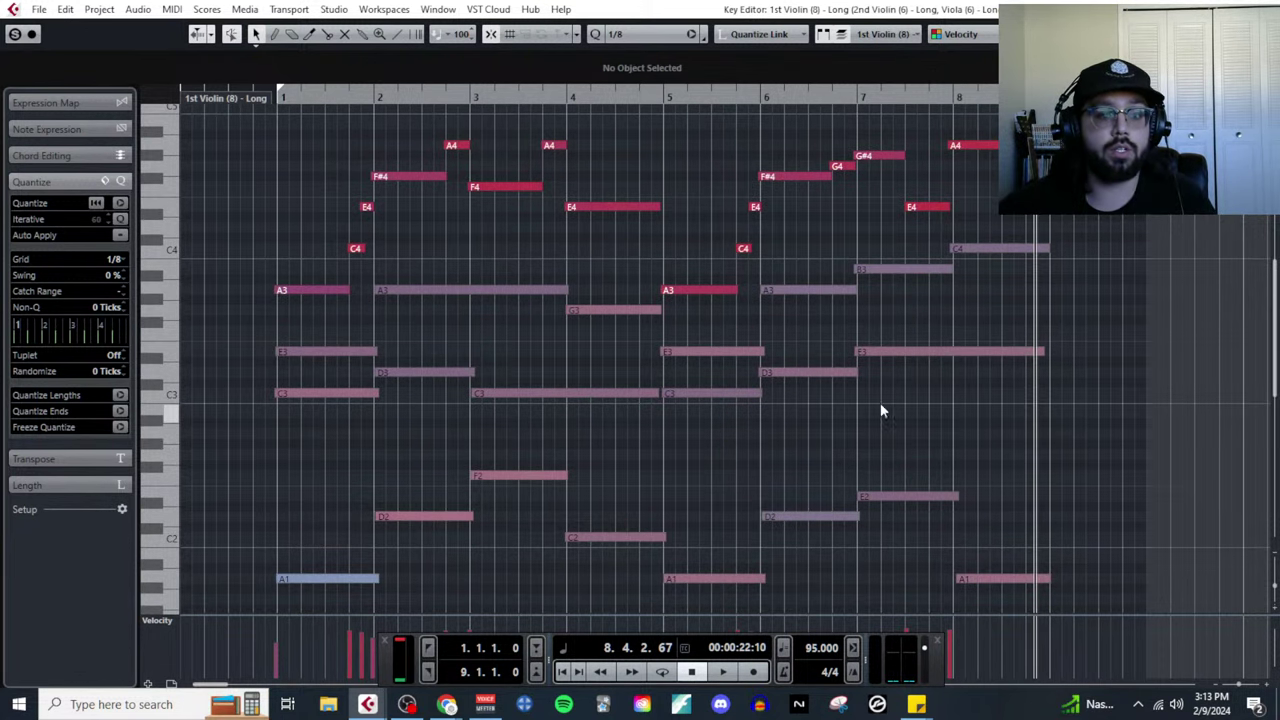
click(304, 353)
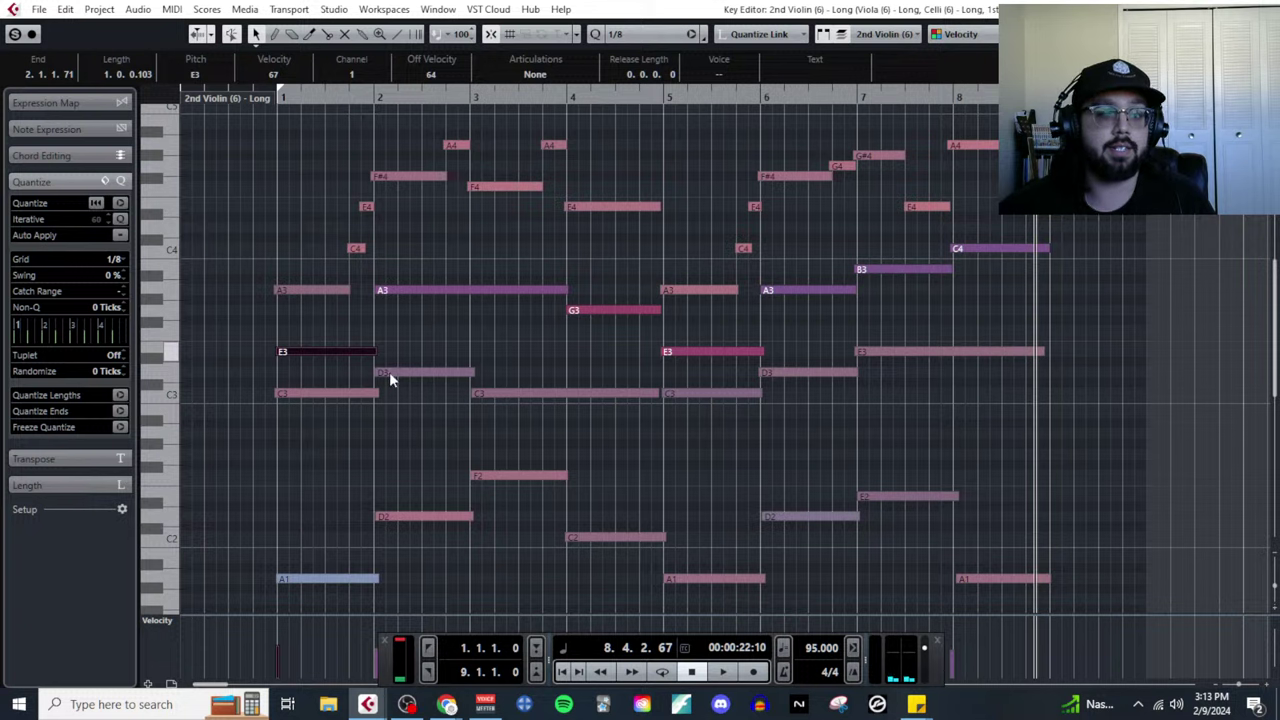
click(333, 393)
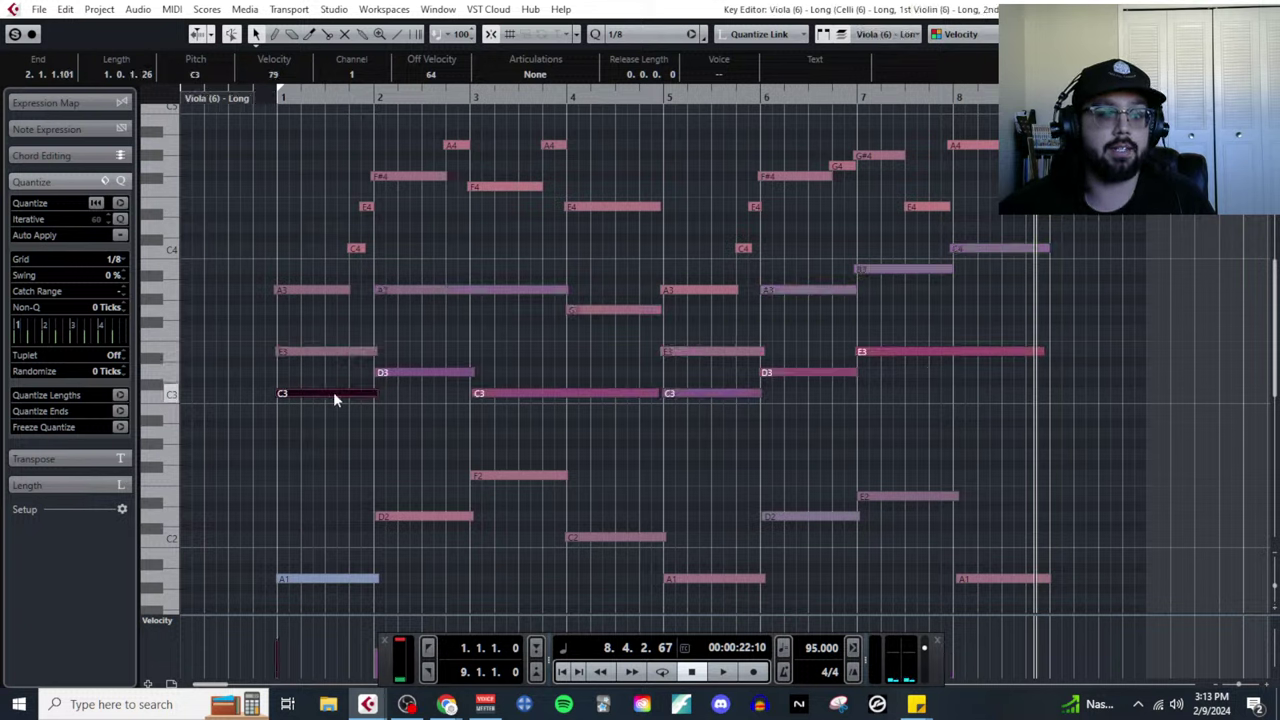
click(340, 579)
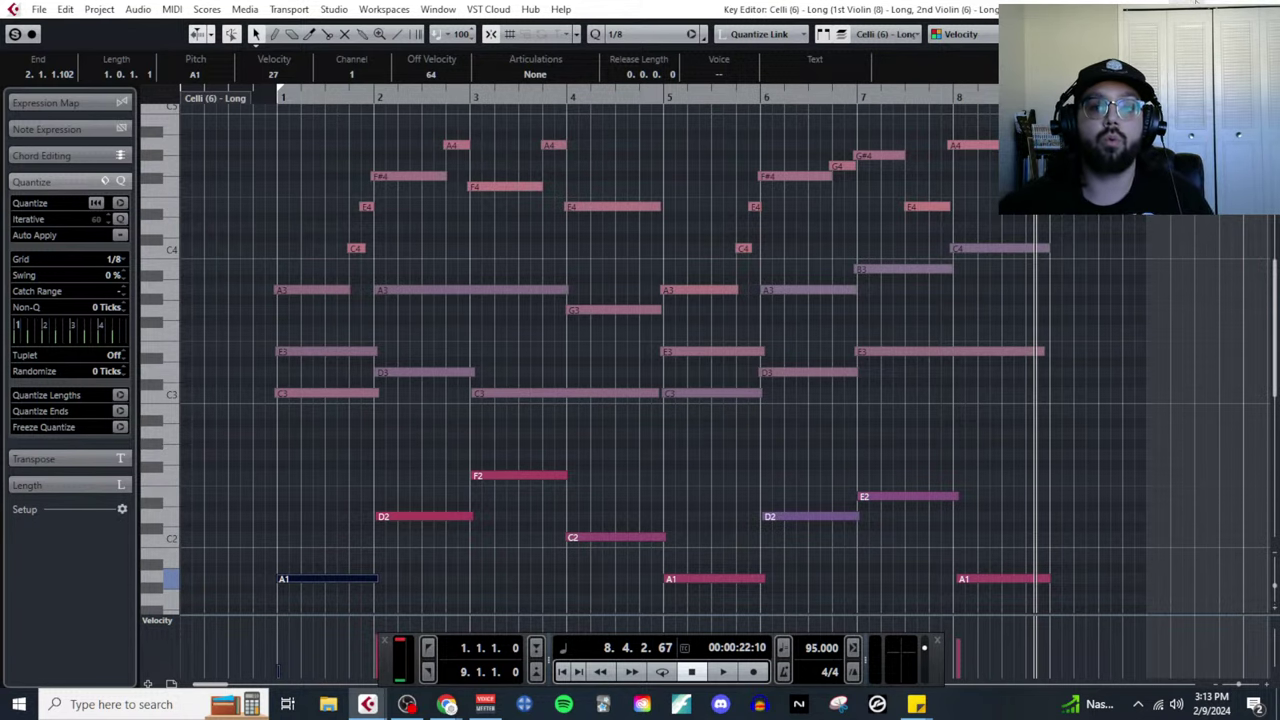
Return to the project window and cut the part from the 1st Violin (8) - Long track.
key(Escape)
scroll(573, 311, up, 3)
click(801, 309)
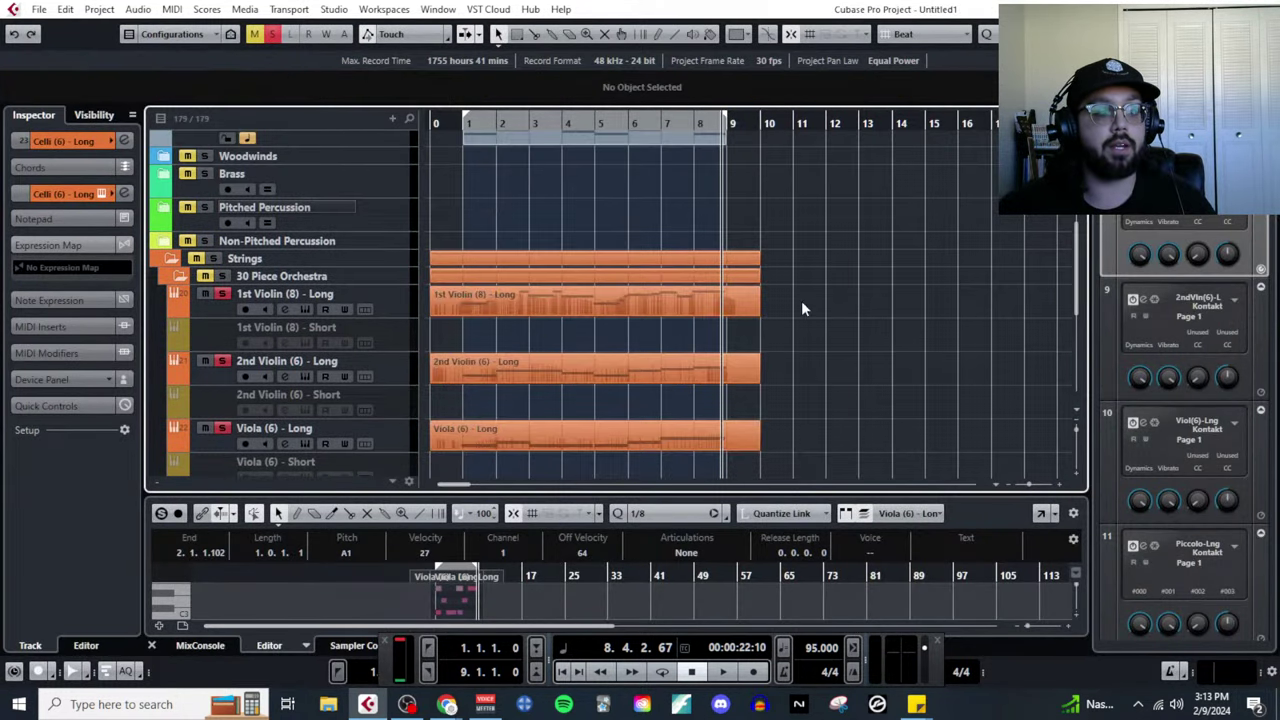
click(567, 308)
key(Delete)
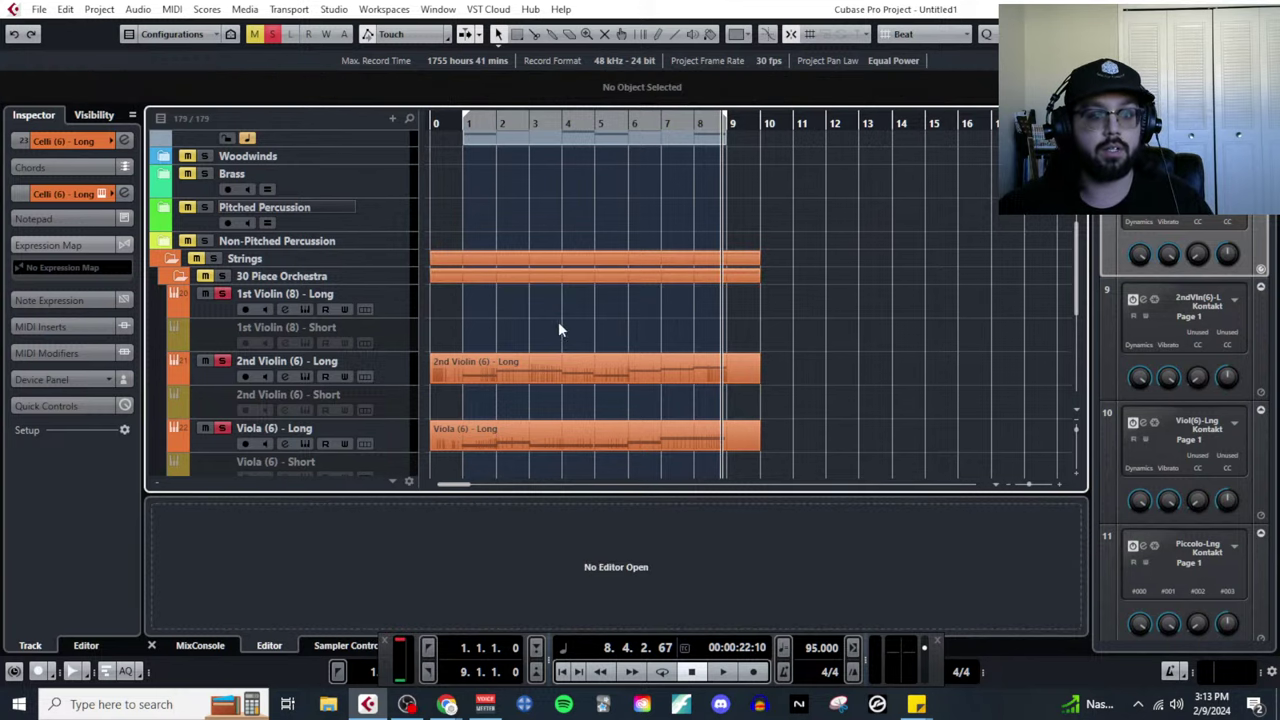
Solo the Flute - Long track in the Woodwinds folder and paste the cut 1st Violin part onto it at the project start.
ctrl+scroll(467, 284, up, 3)
scroll(467, 284, up, 2)
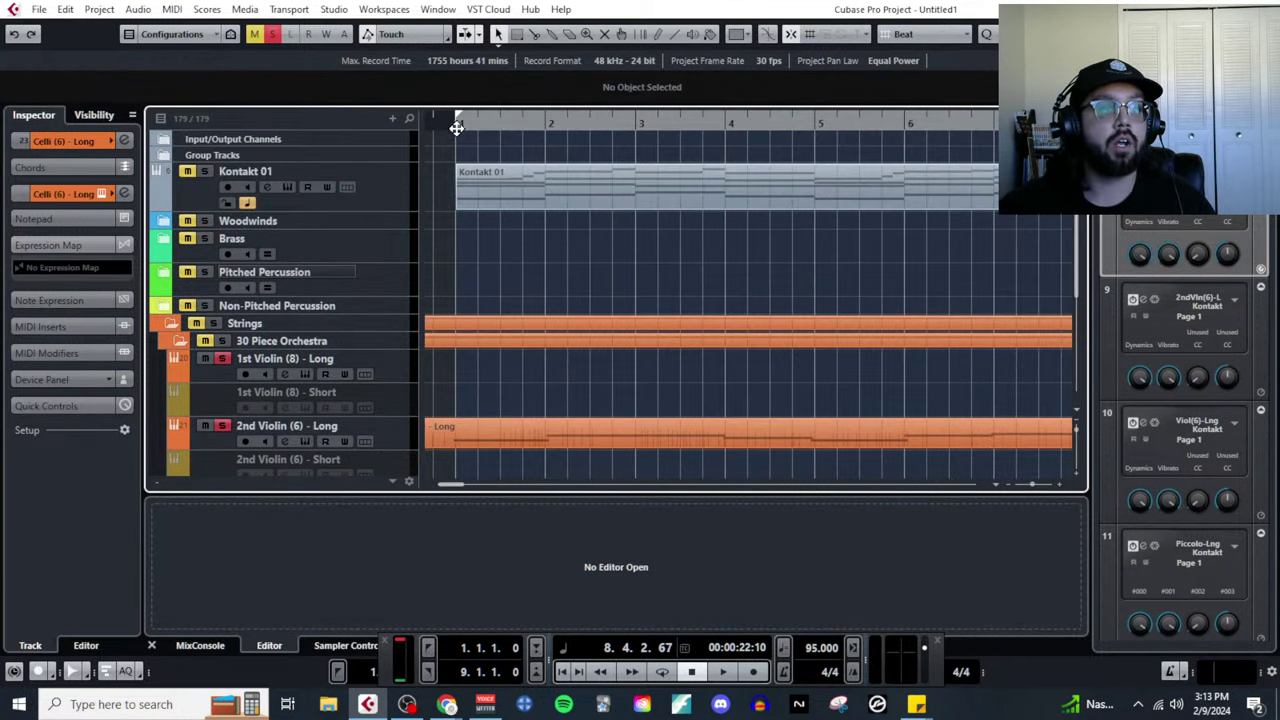
click(166, 221)
scroll(294, 316, down, 2)
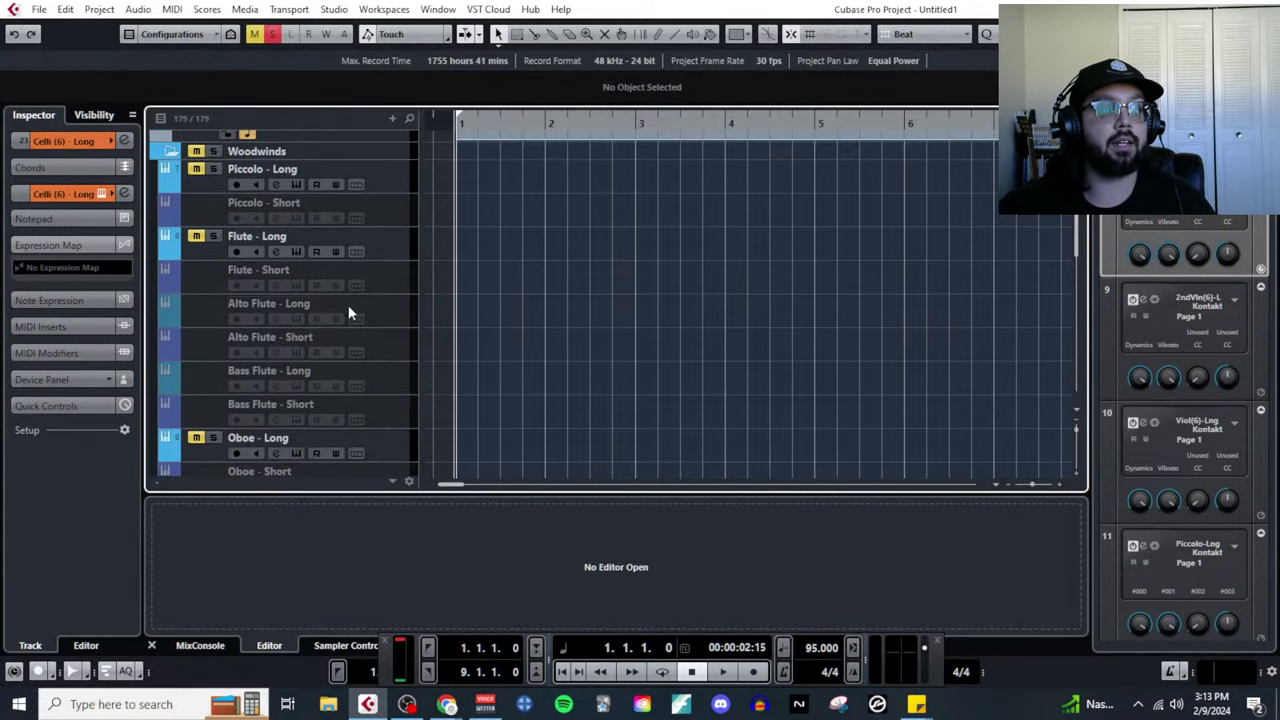
click(290, 244)
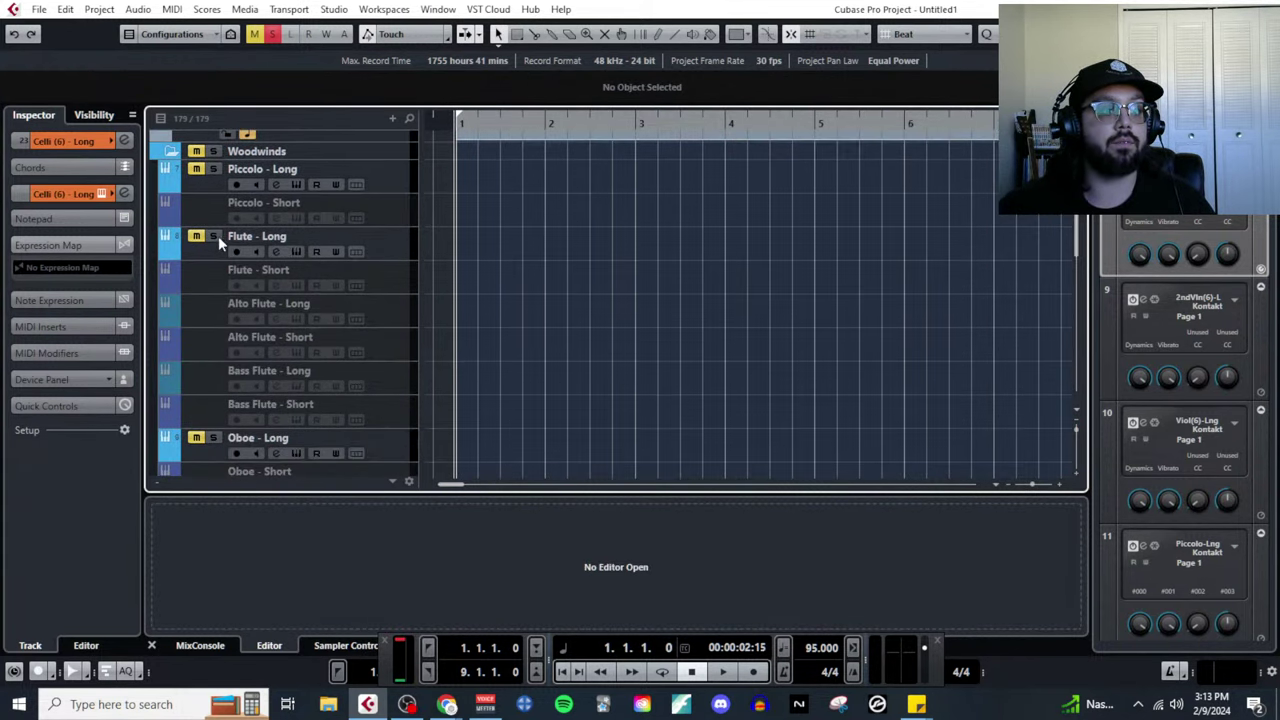
click(564, 674)
key(ctrl+v)
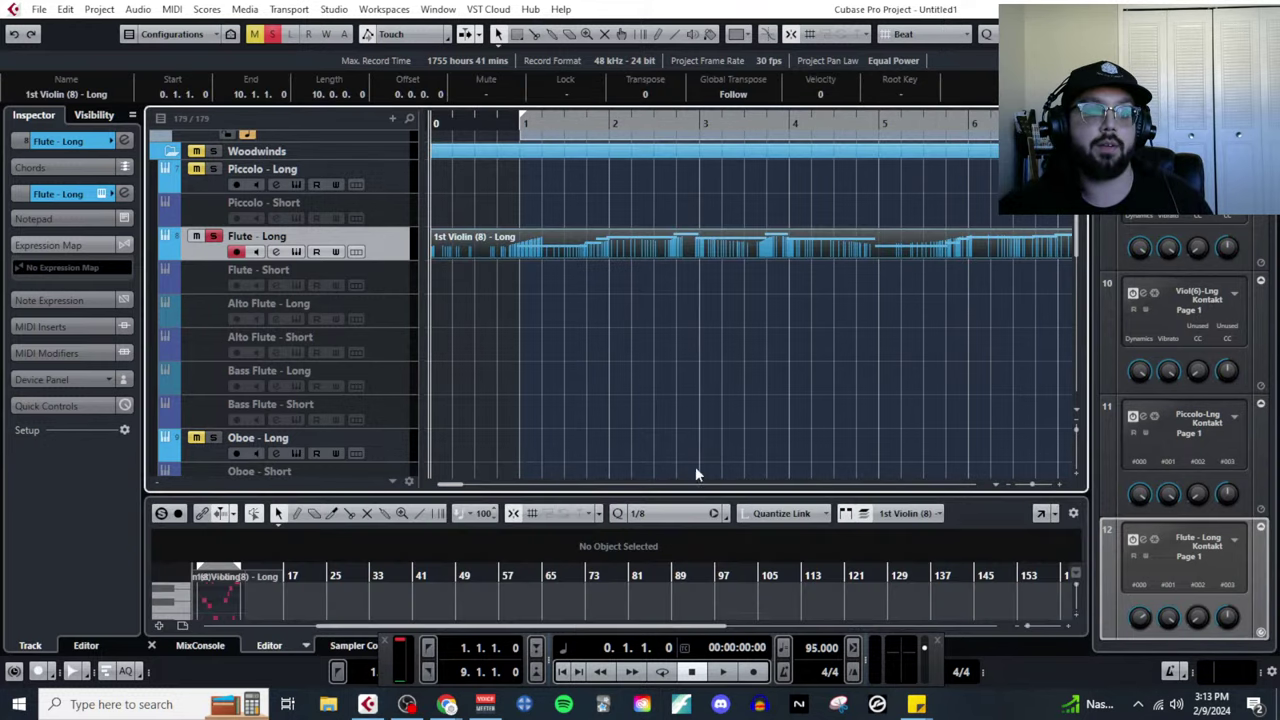
Open the pasted flute part in the Key Editor and place the project cursor at the start of bar 1.
click(172, 10)
click(200, 23)
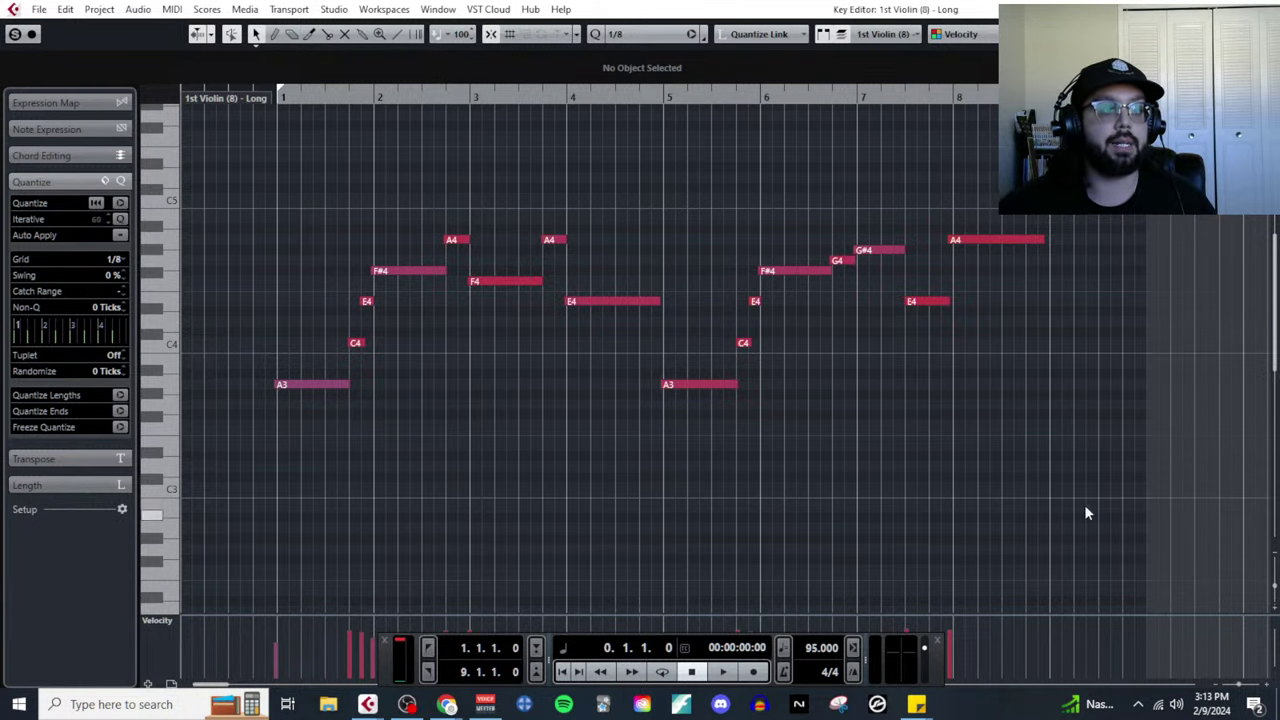
mouse_move(256, 96)
mouse_down()
mouse_move(256, 110)
mouse_move(256, 98)
mouse_up()
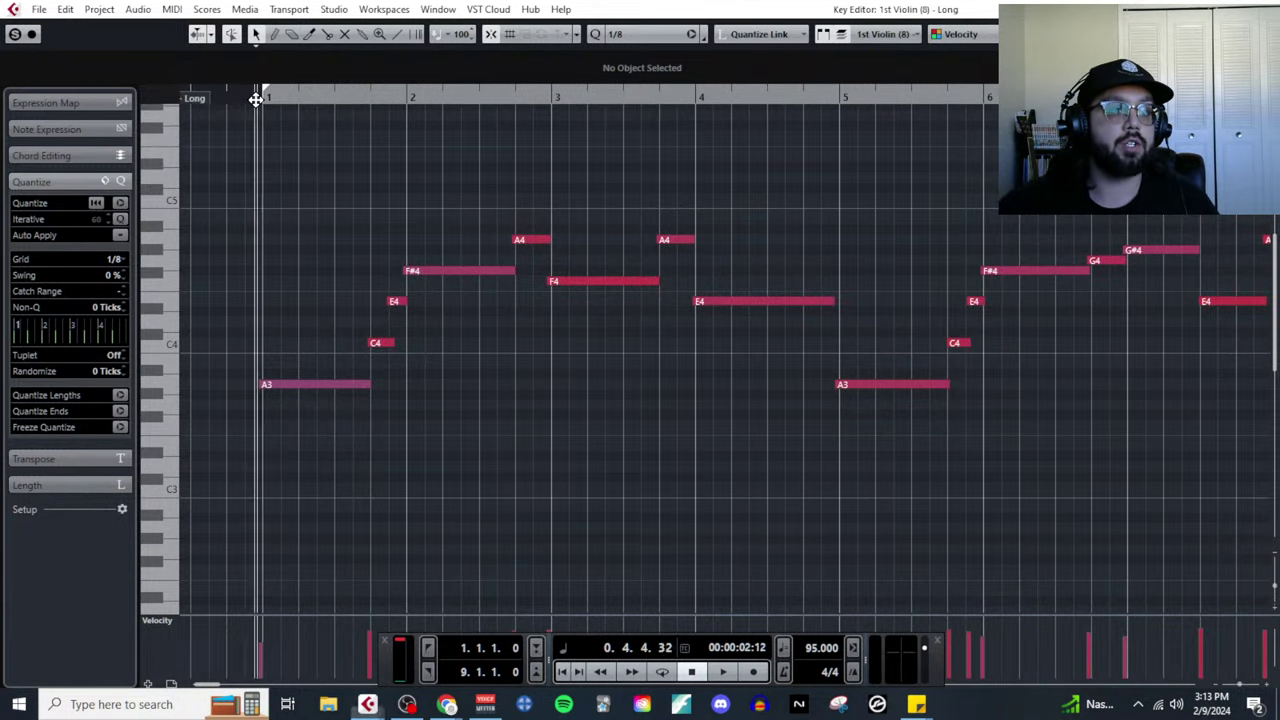
key(Home)
key(g)
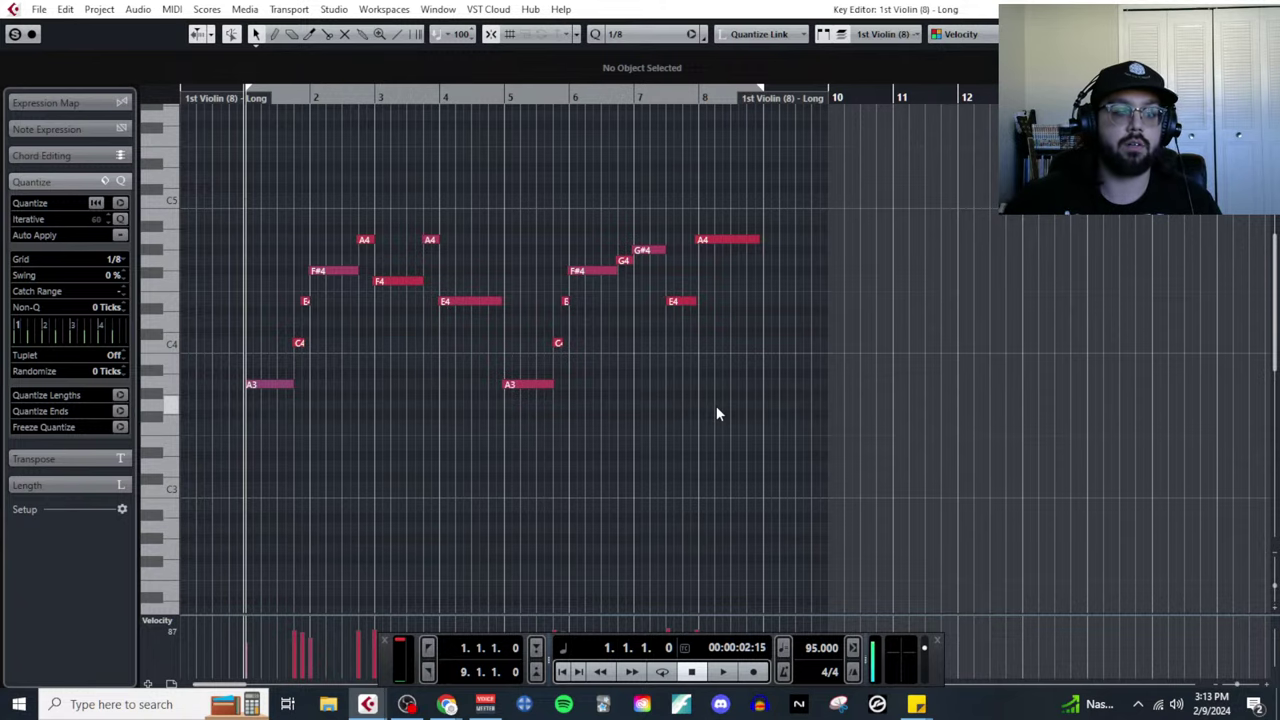
Check the Flute - Long track in the project window, and reopen its part in the Key Editor.
key(Return)
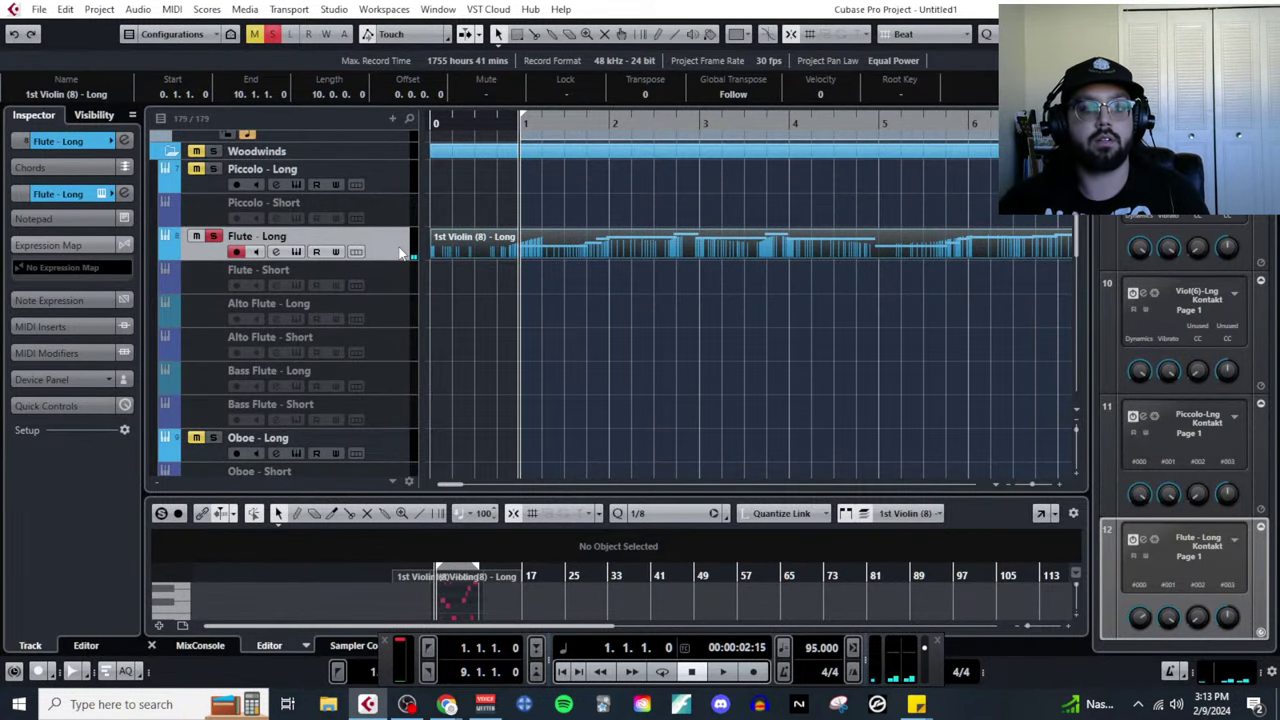
click(172, 9)
click(210, 31)
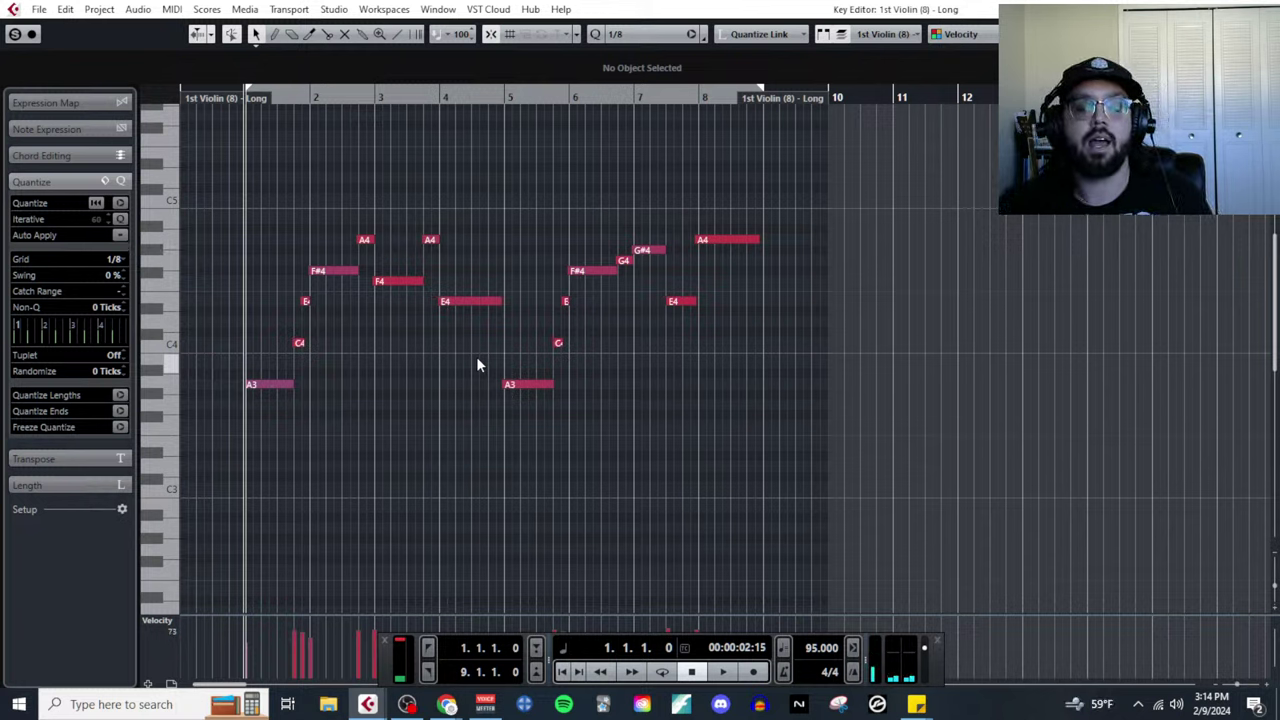
Play the flute melody from bar 1 to its final note, stop playback, and close the Key Editor.
key(space)
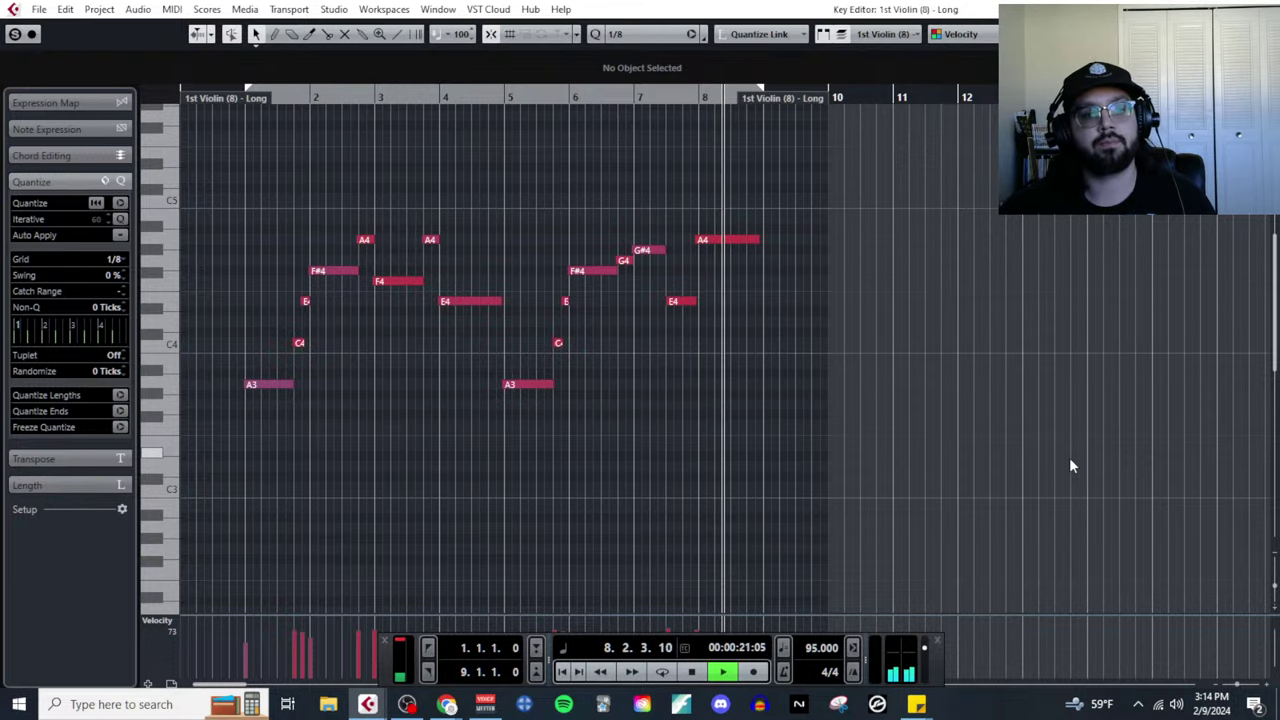
key(space)
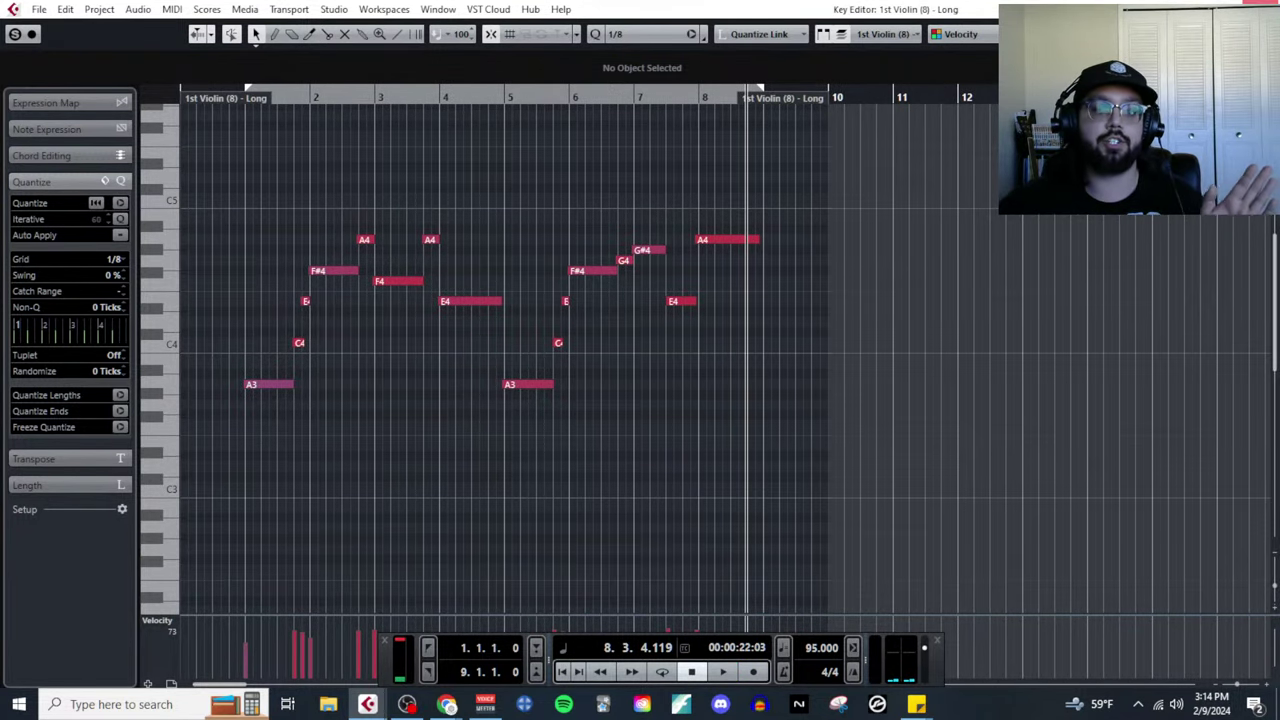
click(1262, 3)
Move the melody part from the Flute - Long track back to the 1st Violin (8) - Long track.
scroll(696, 337, left, 10)
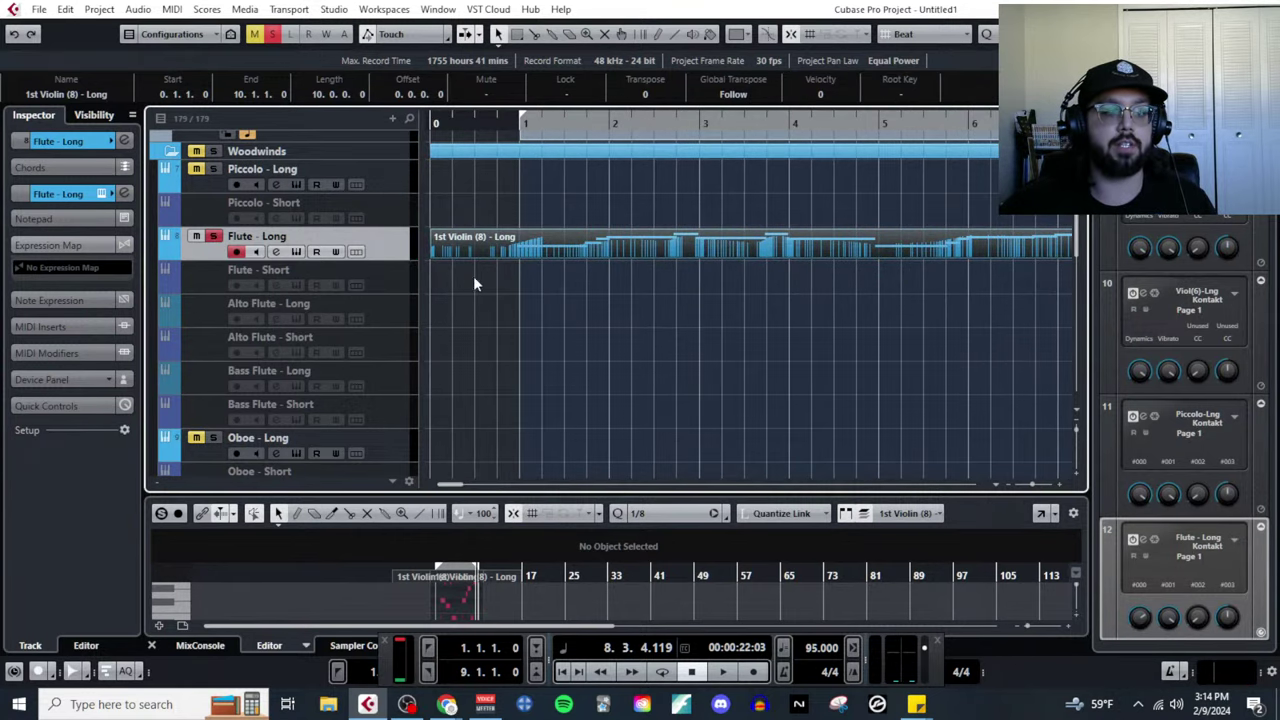
scroll(566, 294, down, 3)
scroll(566, 294, down, 3)
scroll(520, 298, up, 5)
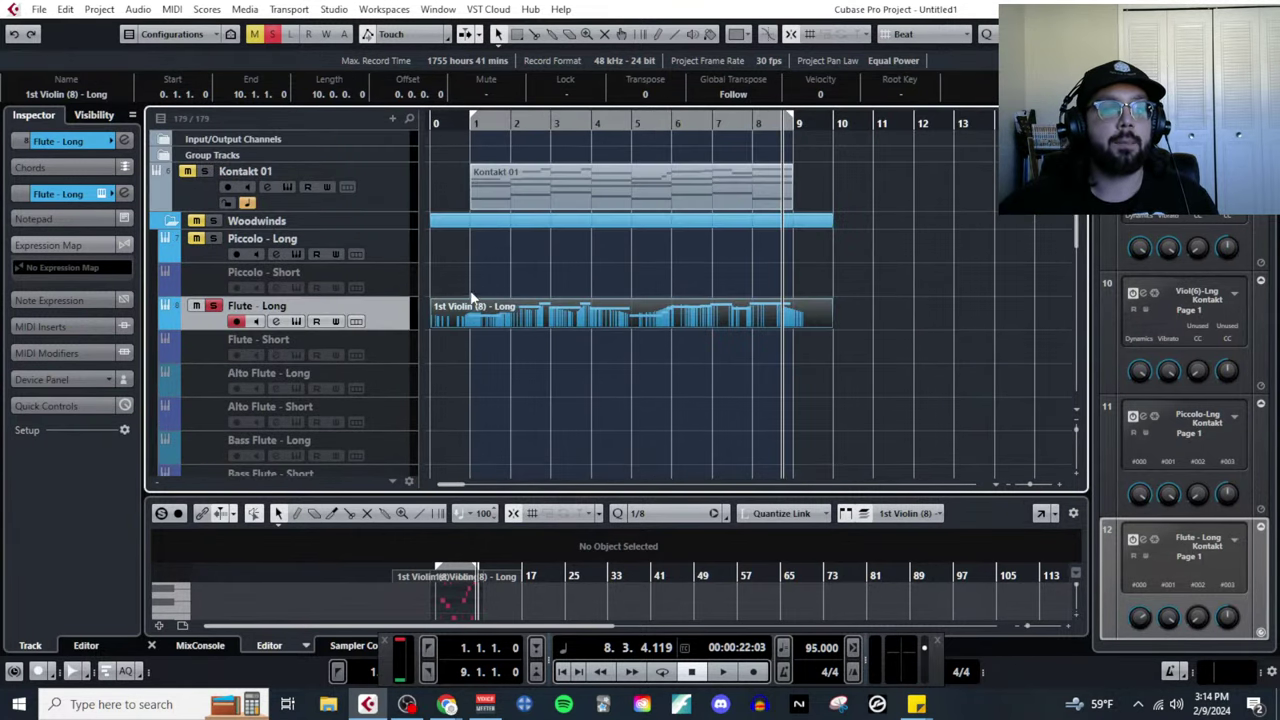
drag(474, 298, 478, 430)
Switch to the Google Slides presentation and review the slides on woodwinds playing their own parts and doubling other instruments.
key(alt+Tab)
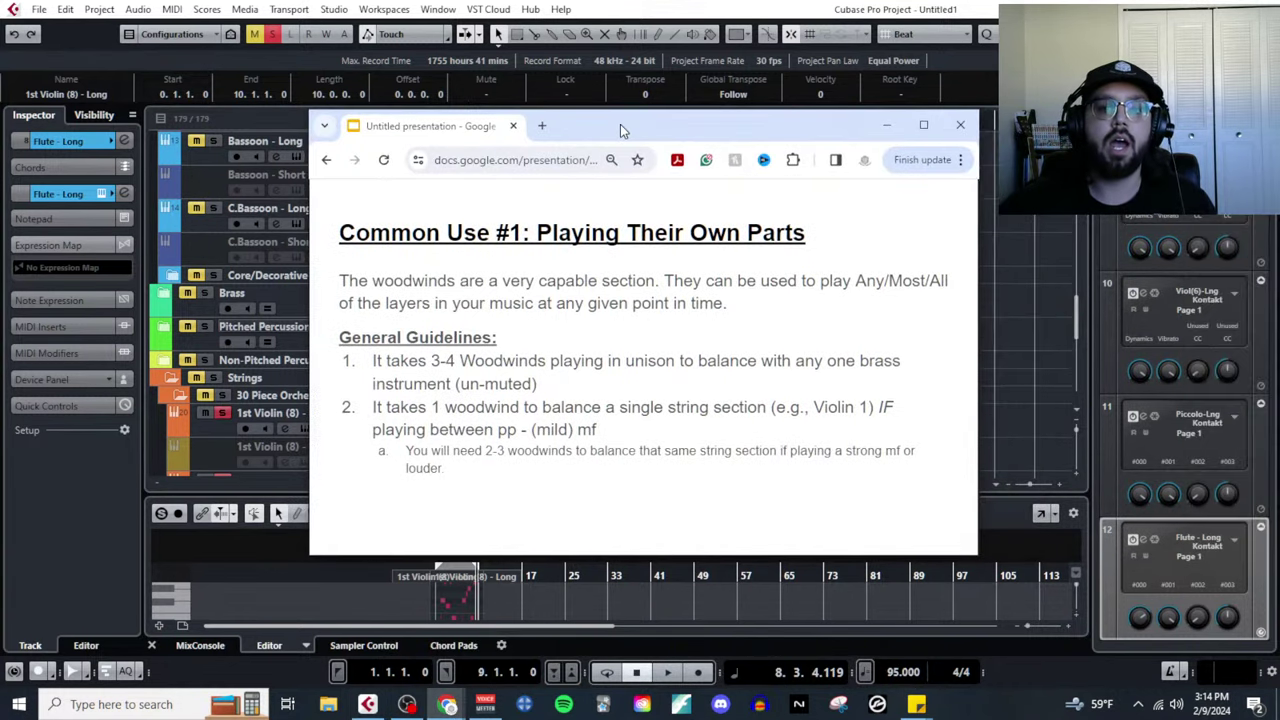
click(792, 462)
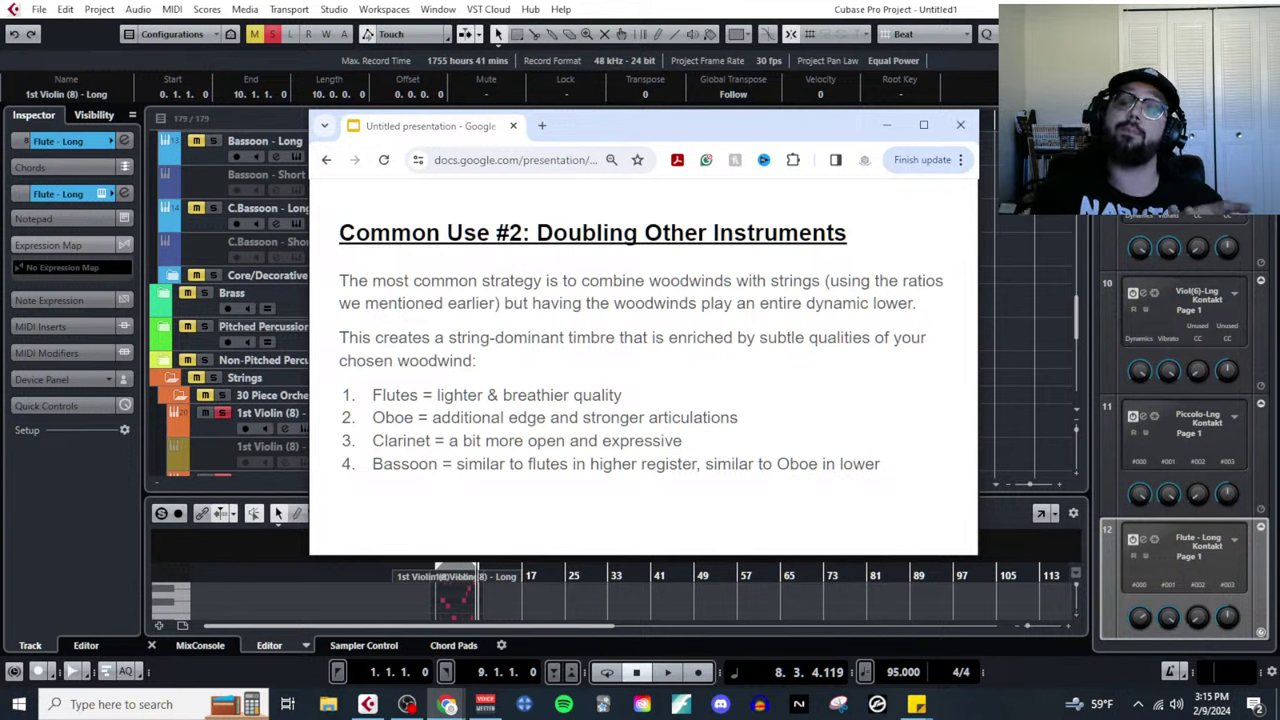
key(Left)
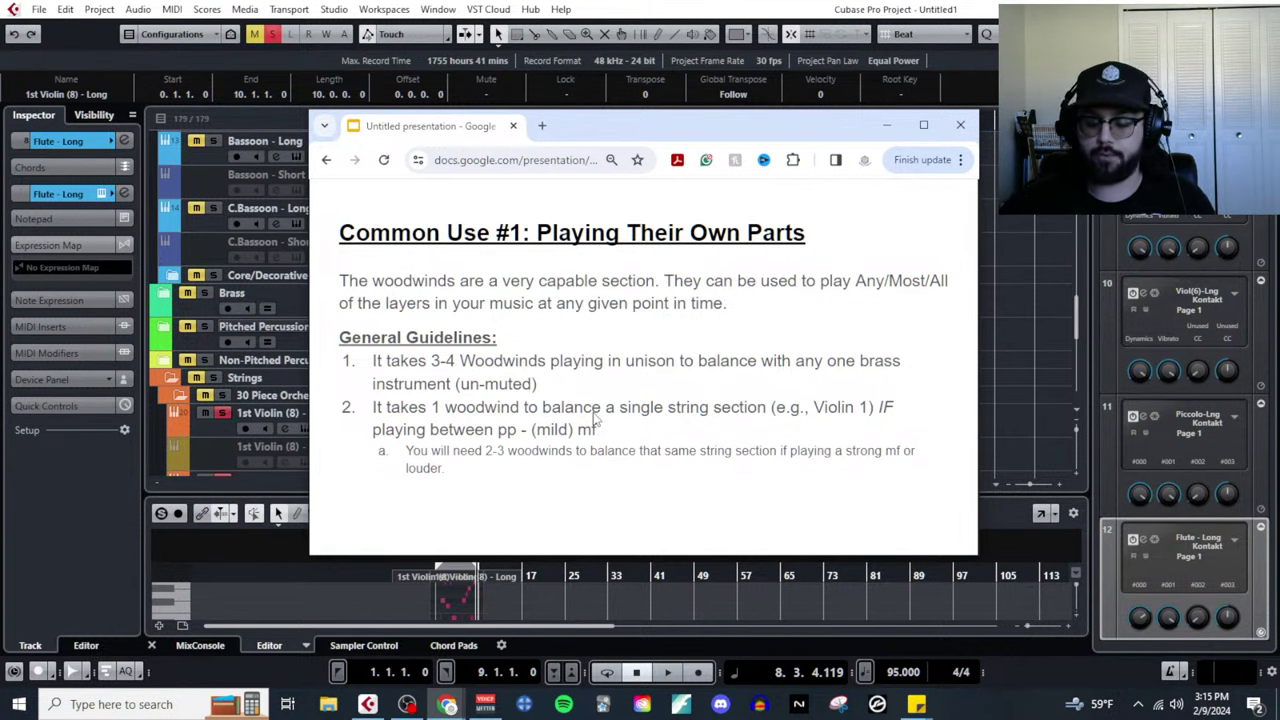
key(Right)
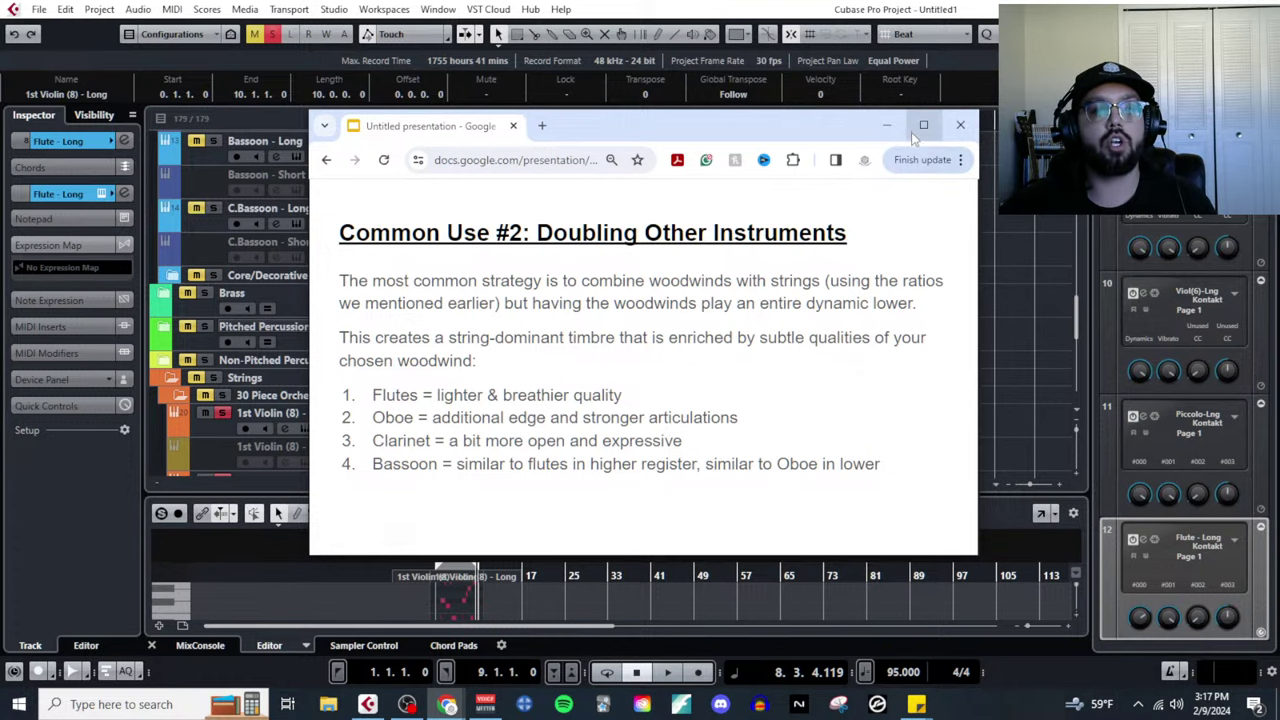
click(886, 125)
Return to Cubase, solo the 1st Violin (8) - Long track, and copy its part.
click(493, 338)
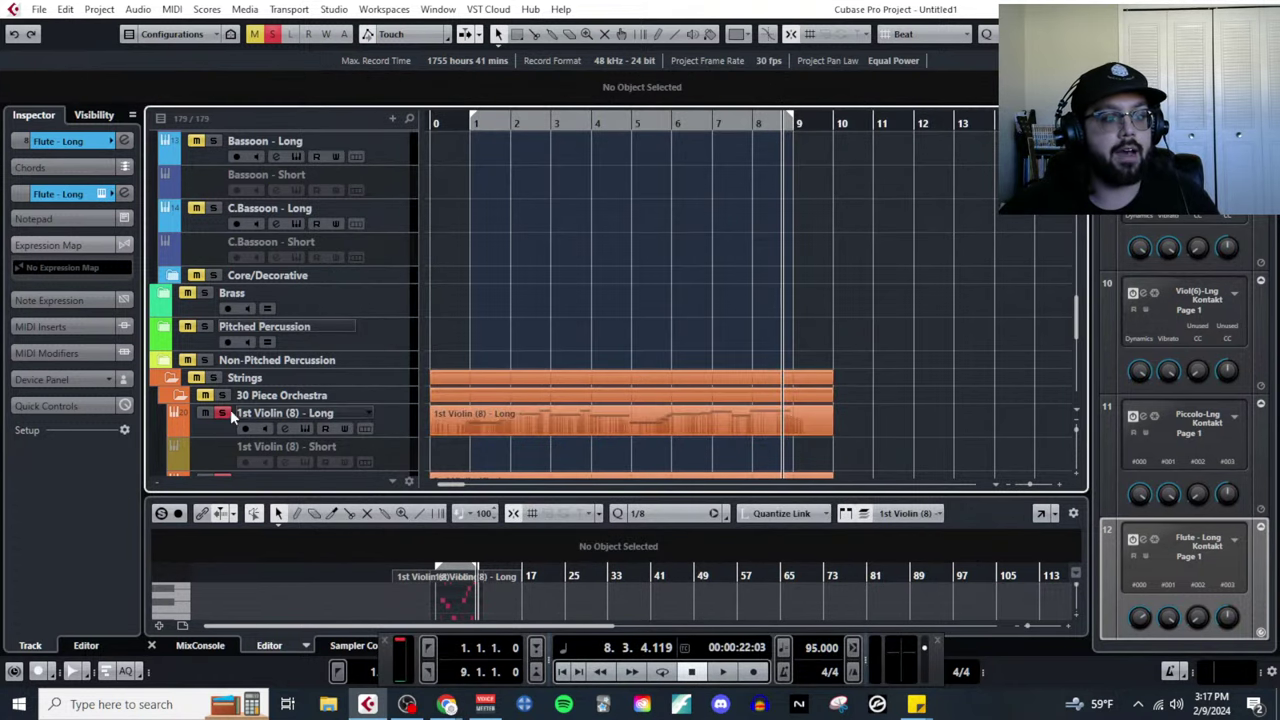
click(220, 426)
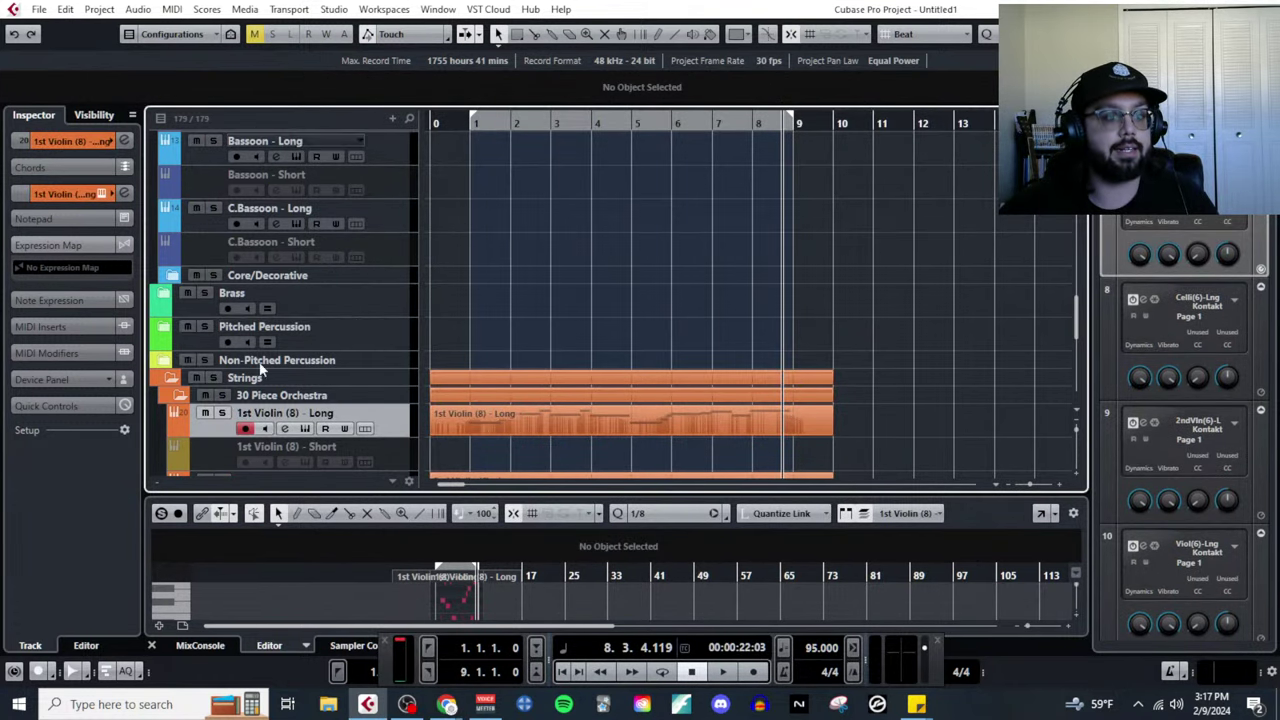
click(569, 430)
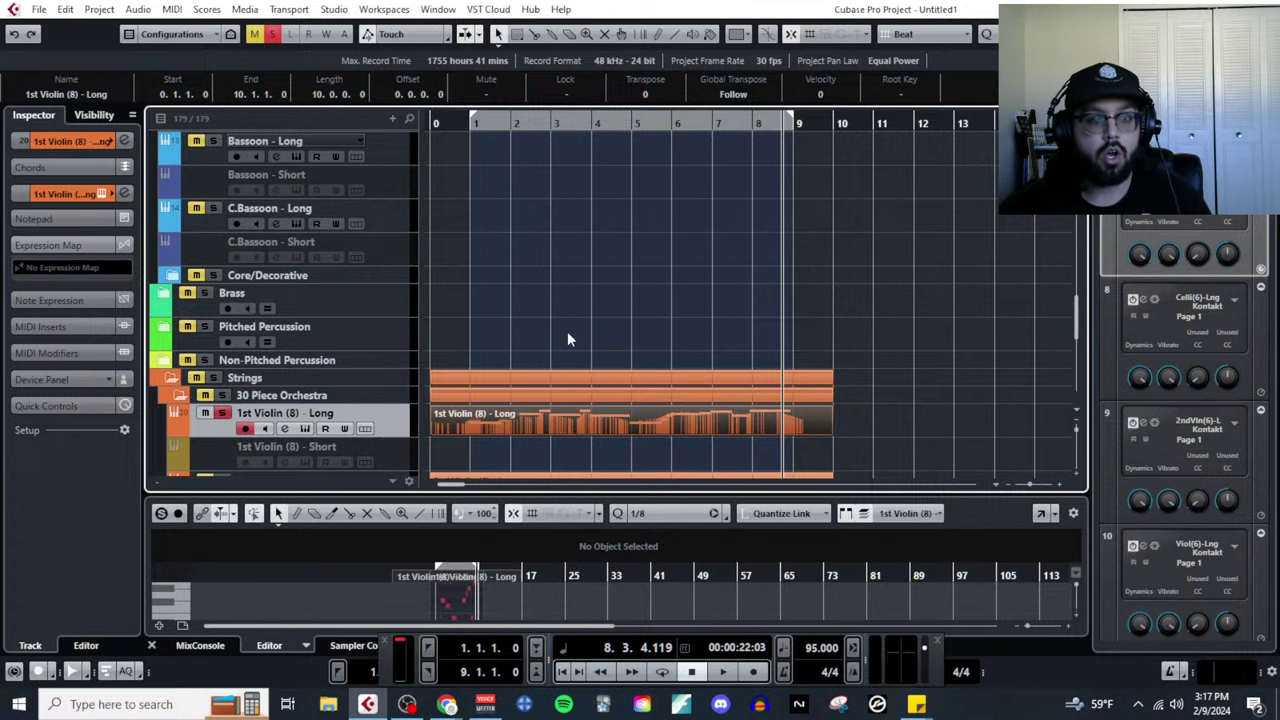
Paste the 1st Violin part onto the Flute - Long track at the project start, and solo the flute track.
key(Home)
scroll(452, 263, up, 15)
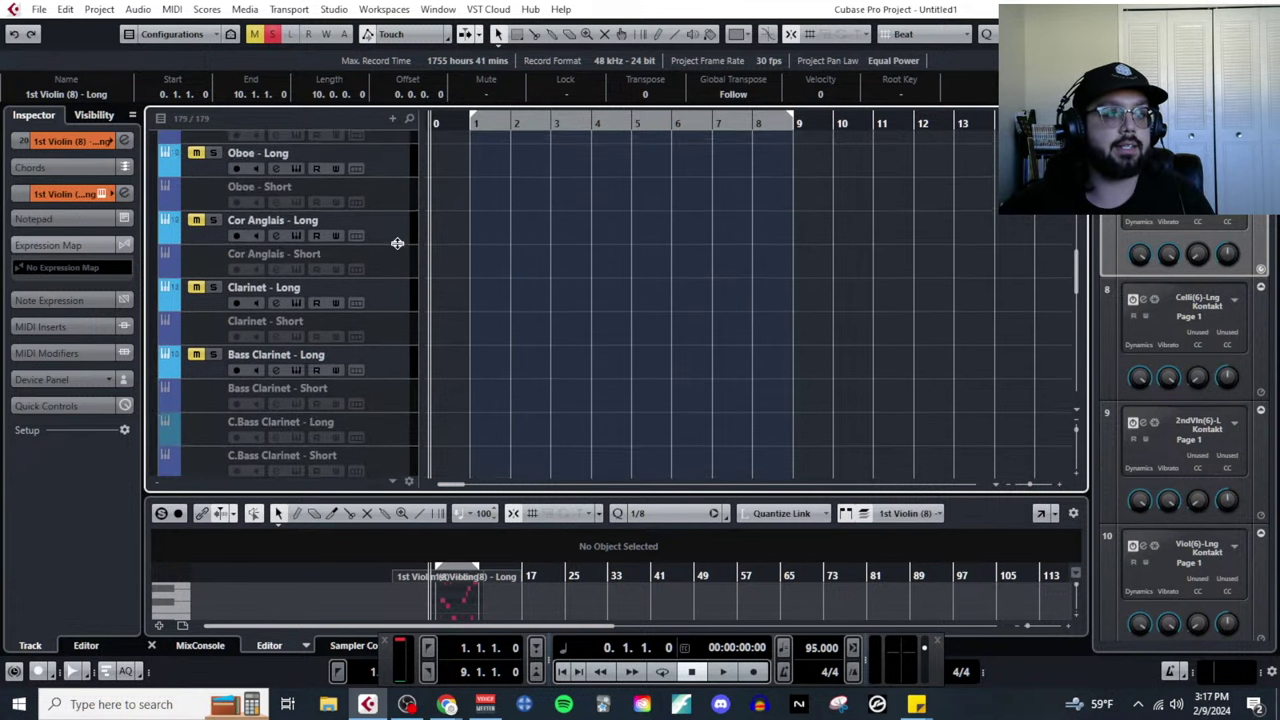
click(407, 250)
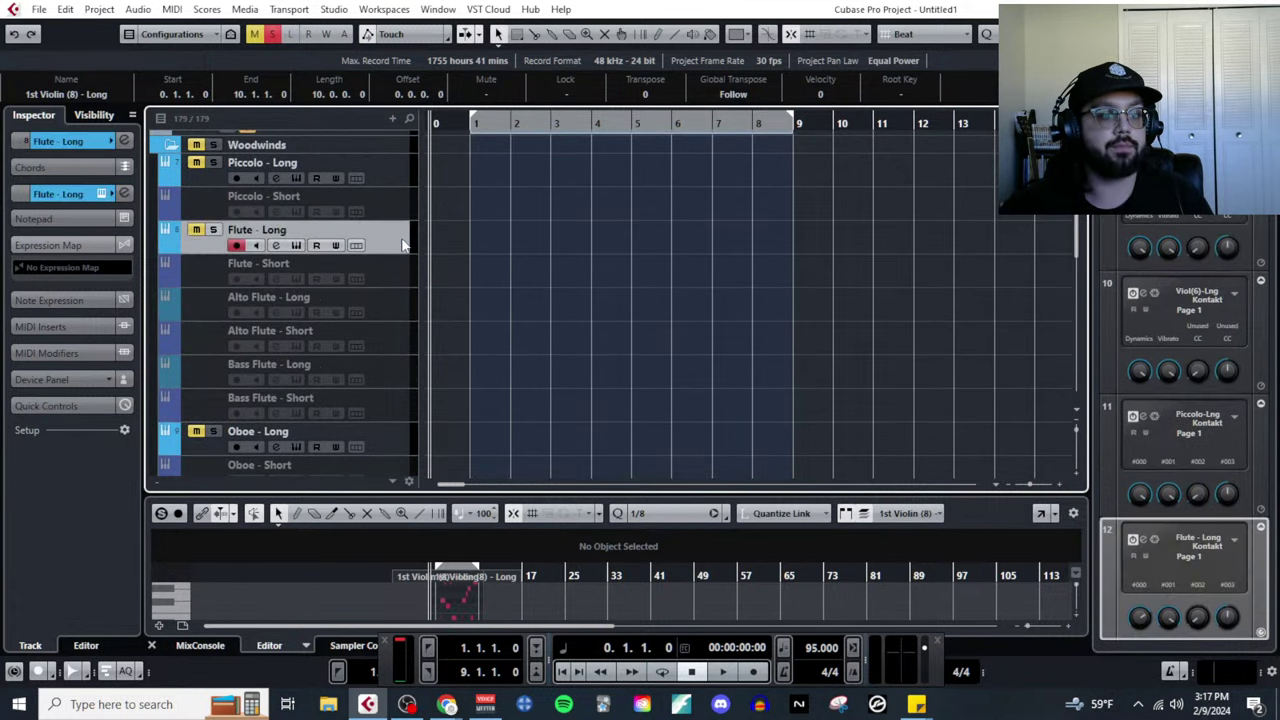
key(ctrl+v)
click(213, 229)
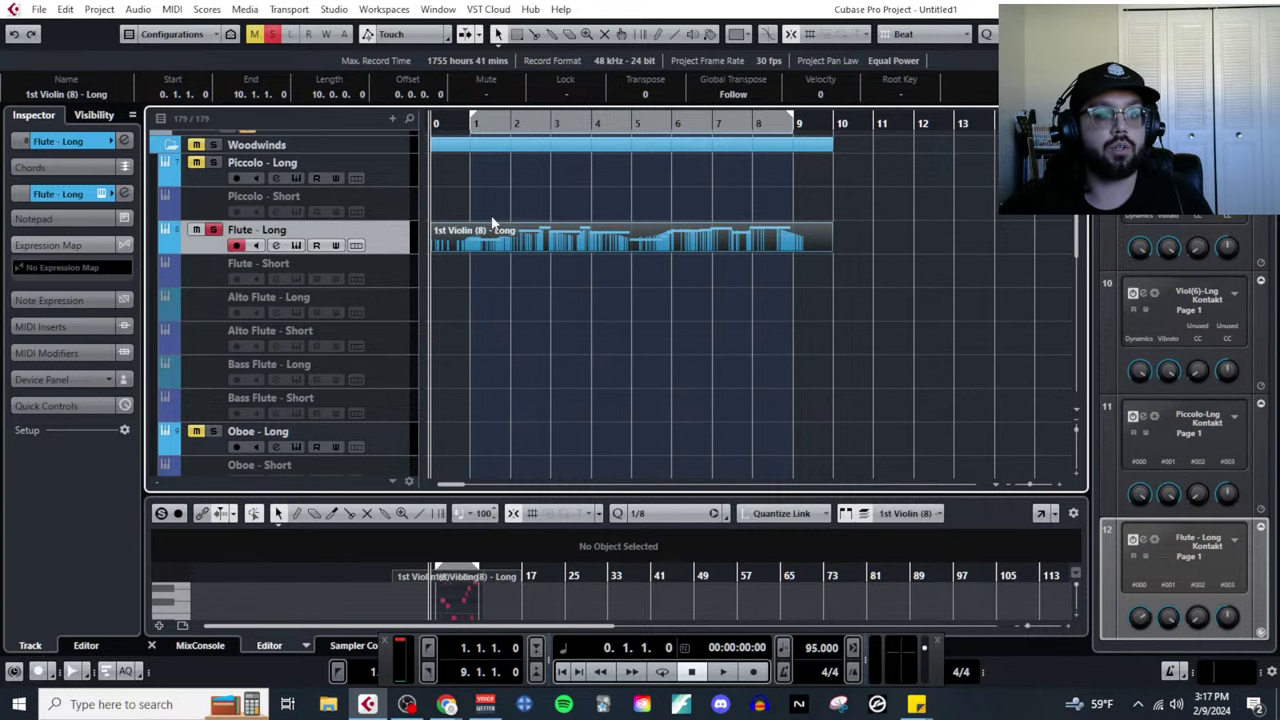
Open the pasted flute part in the Key Editor and add a second controller lane showing CC 11 (Expression).
click(172, 9)
click(200, 27)
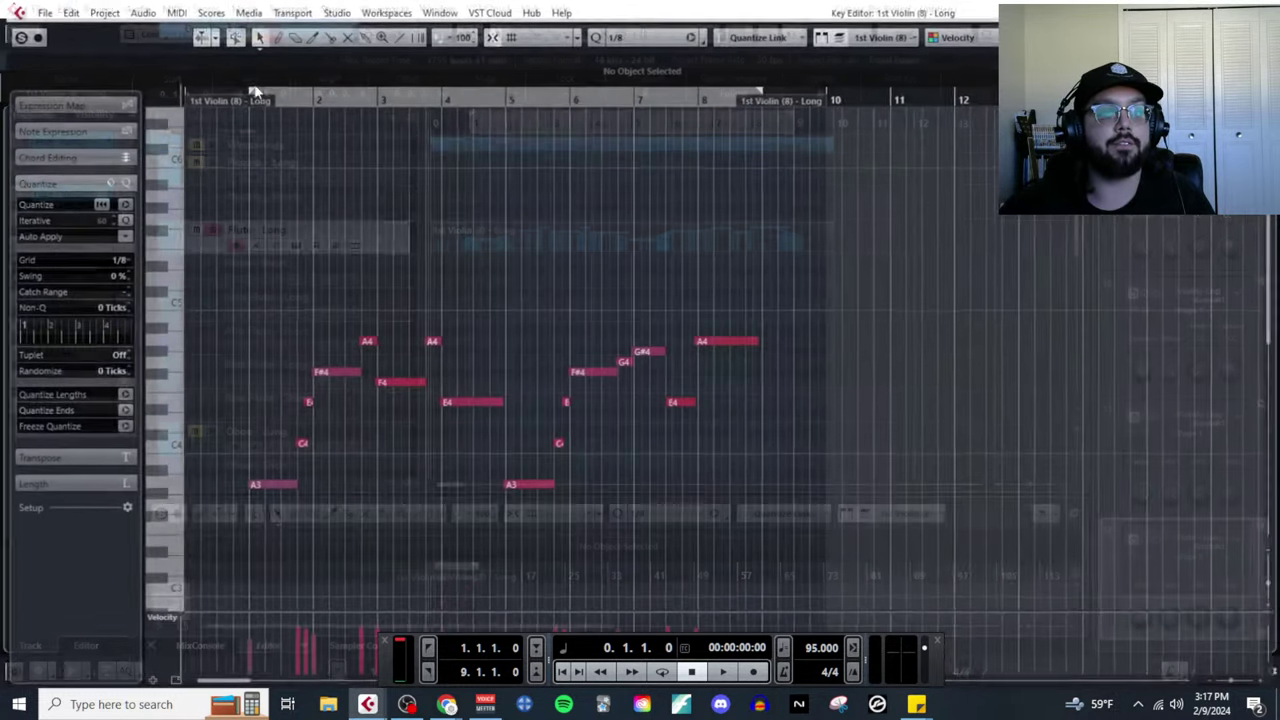
click(148, 684)
click(163, 557)
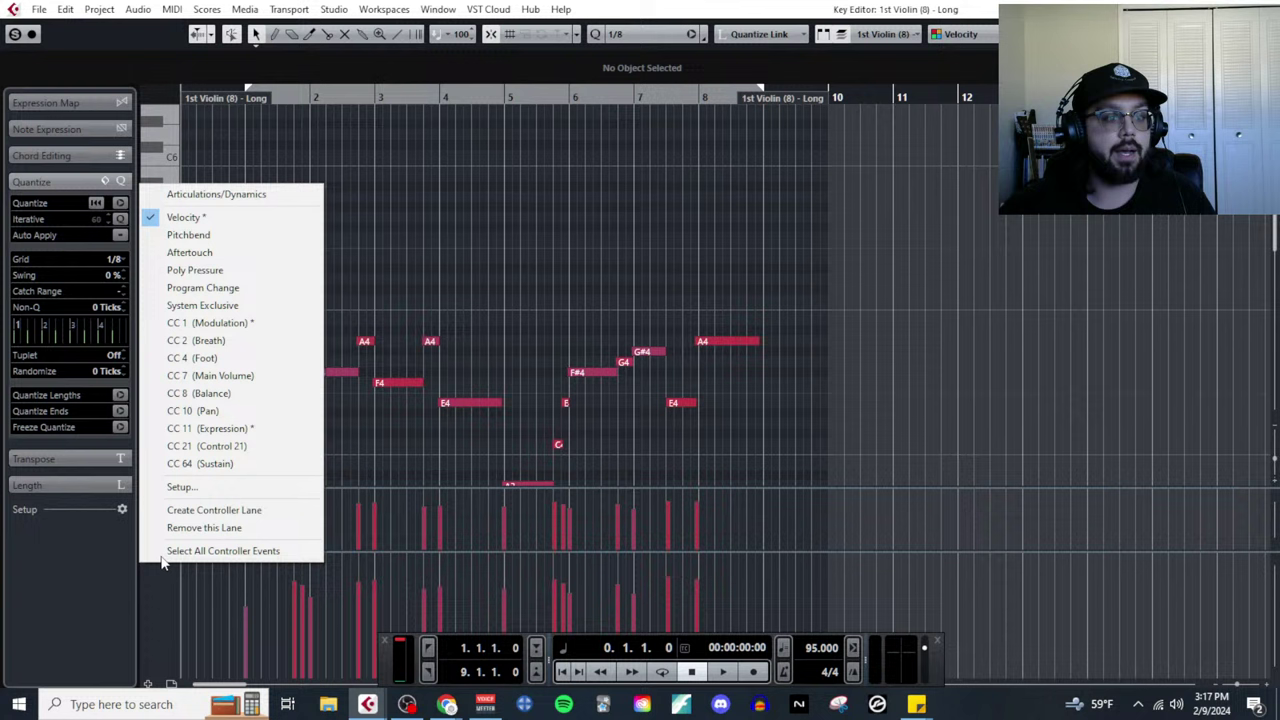
click(253, 430)
Select all CC 11 expression events of the flute part, lower them until the first event is 40, and leave the editor.
drag(228, 566, 903, 670)
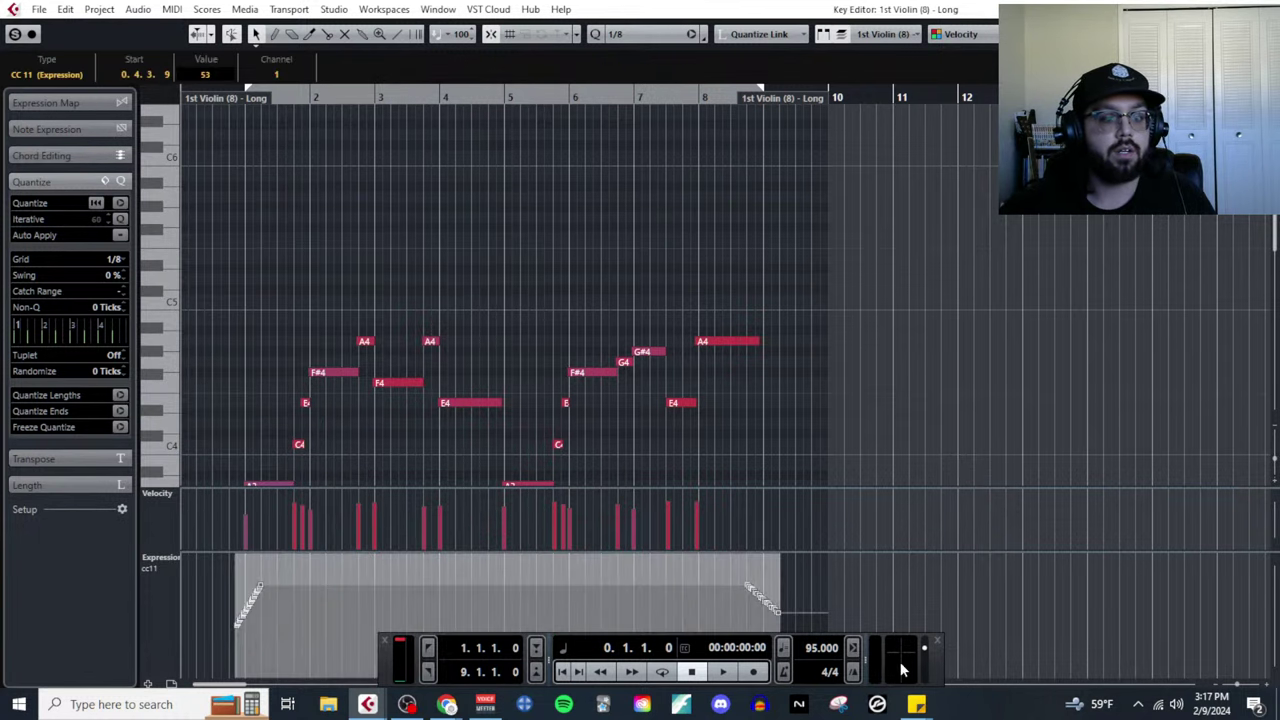
drag(505, 562, 493, 598)
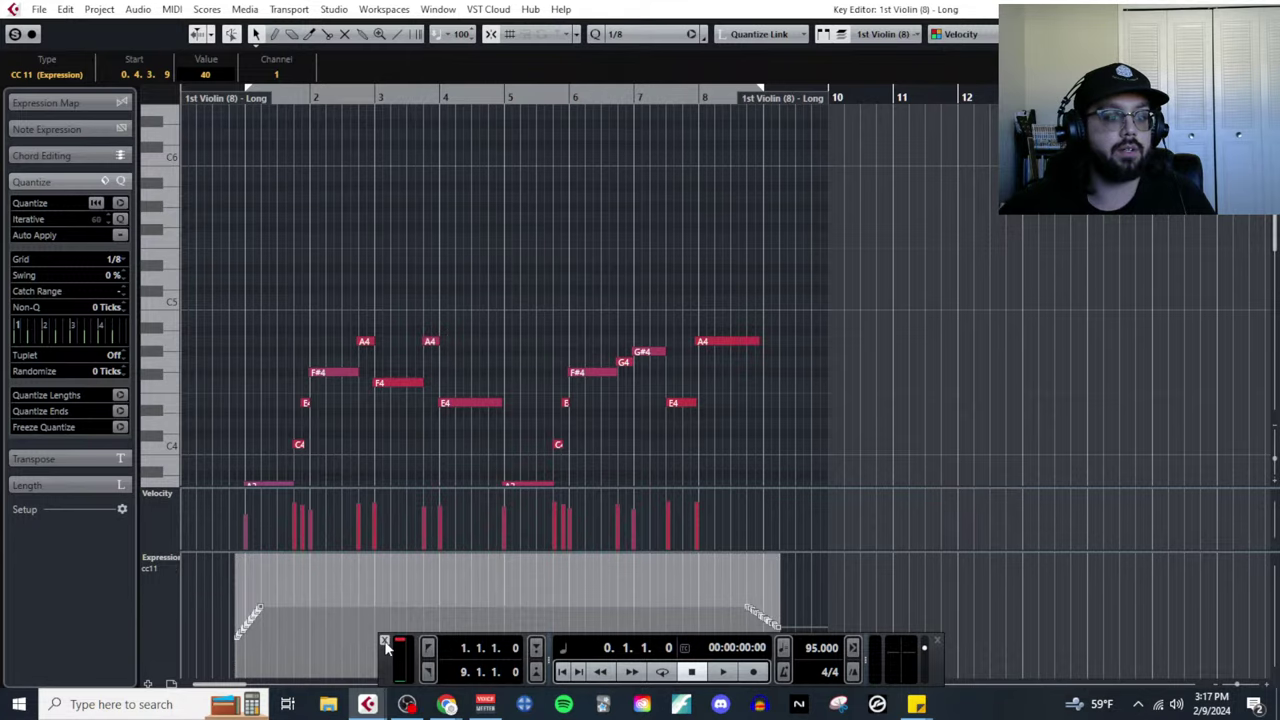
key(Return)
Open the part on the 1st Violin (8) - Long track in the Key Editor.
scroll(540, 330, down, 10)
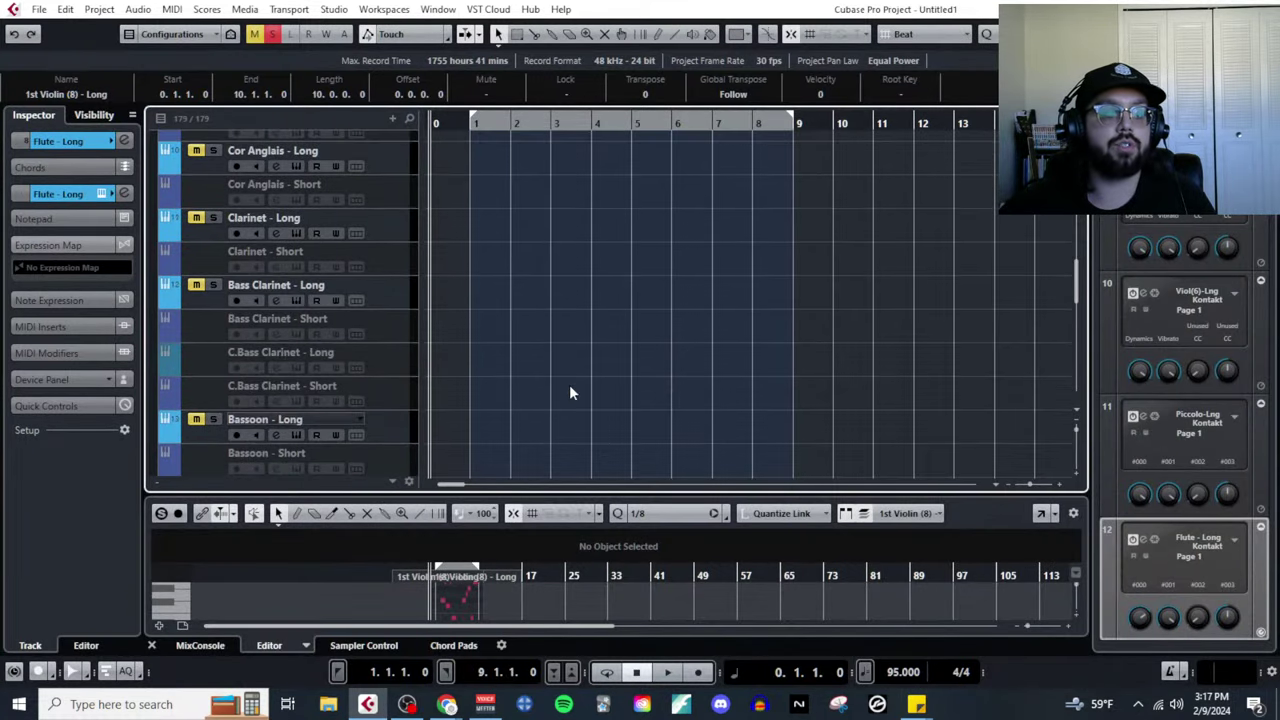
click(579, 413)
click(172, 9)
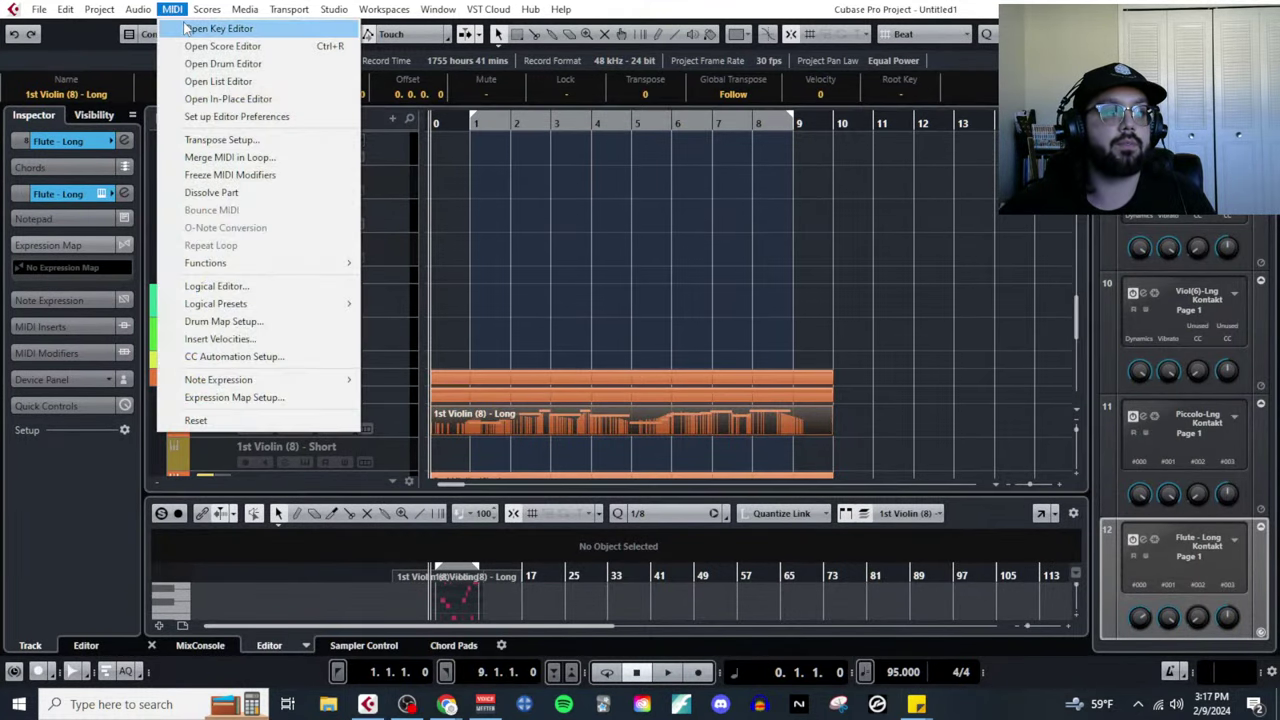
click(205, 26)
scroll(272, 150, left, 1)
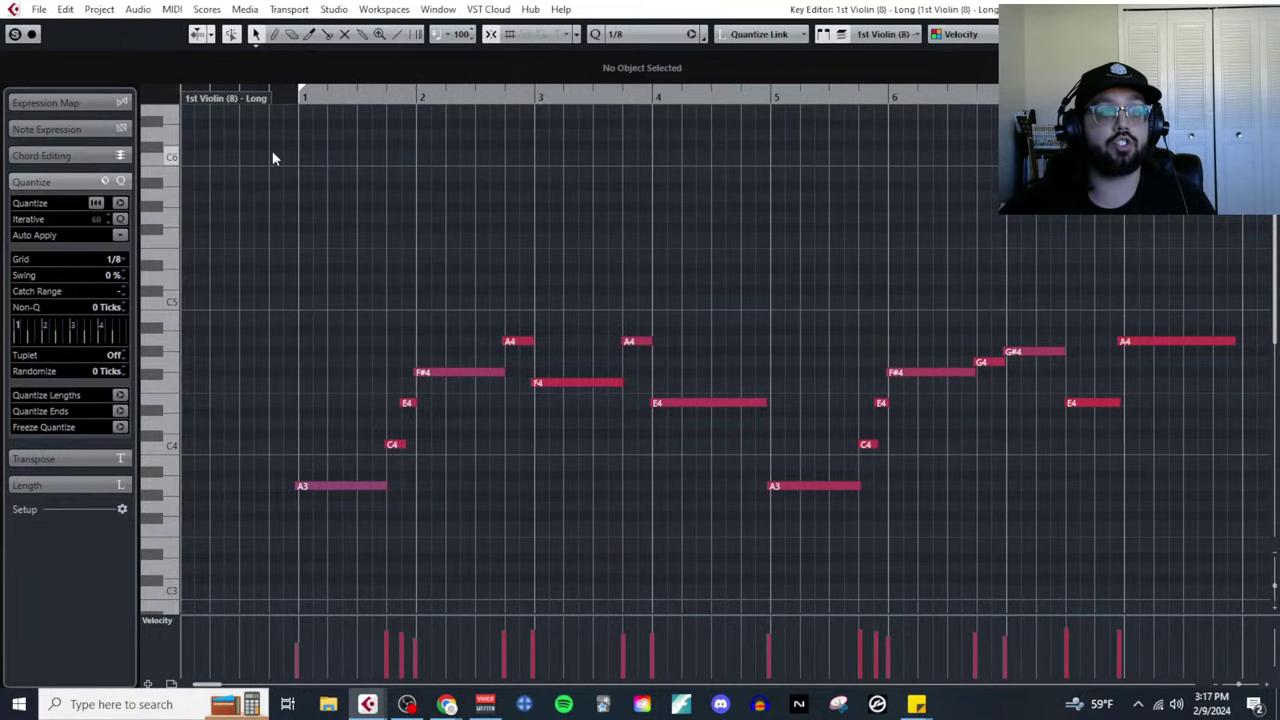
Play the violin melody doubled by the flute from bar 1 to the end of the part, and close the Key Editor.
click(297, 97)
key(g)
key(g)
key(g)
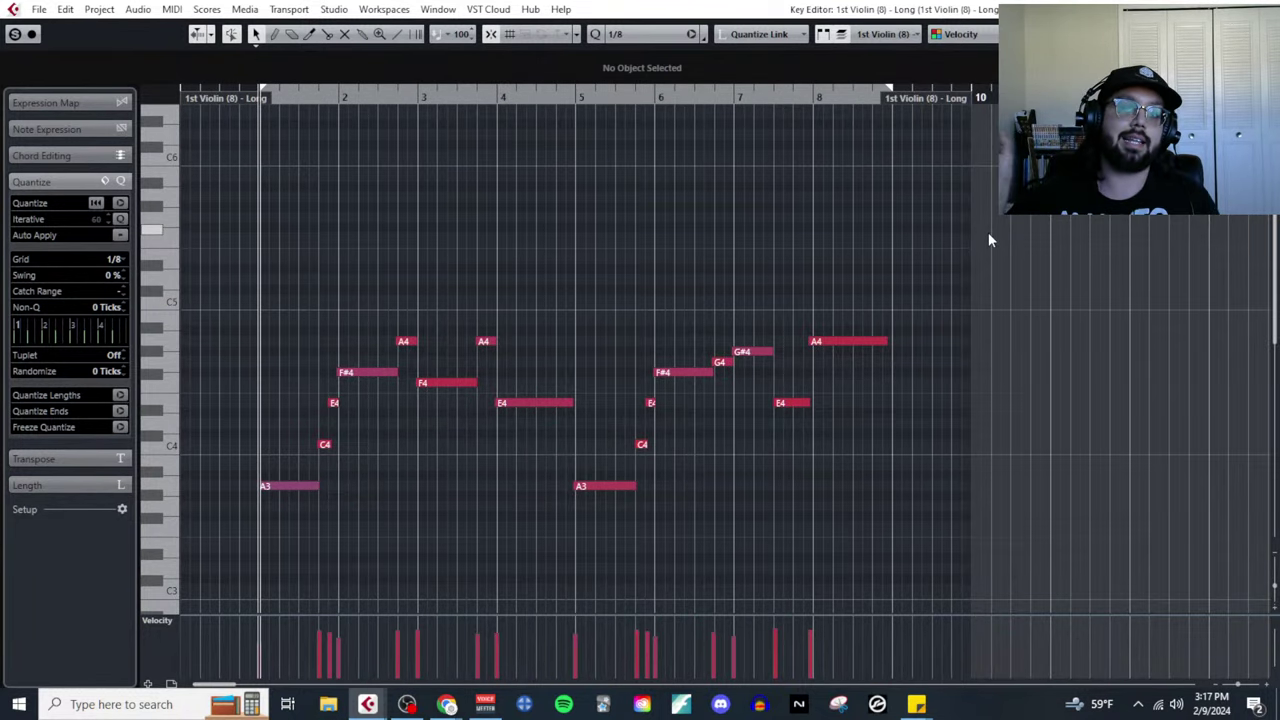
key(space)
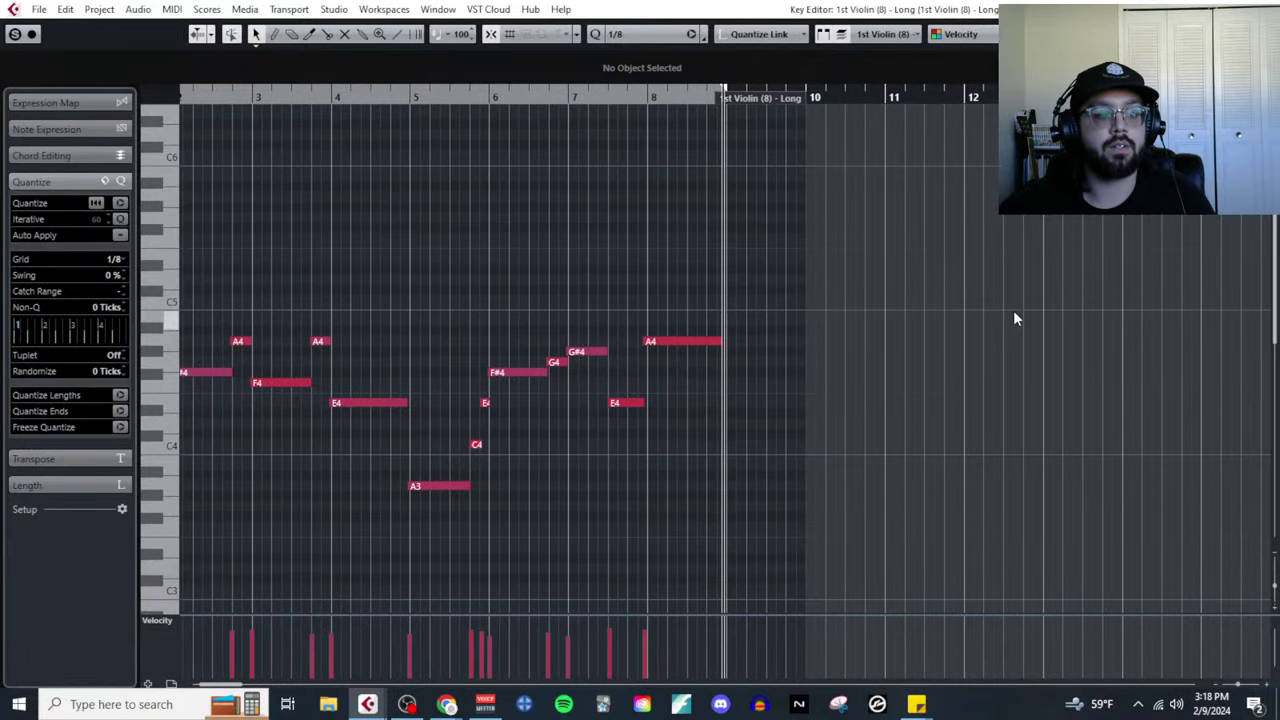
click(1260, 8)
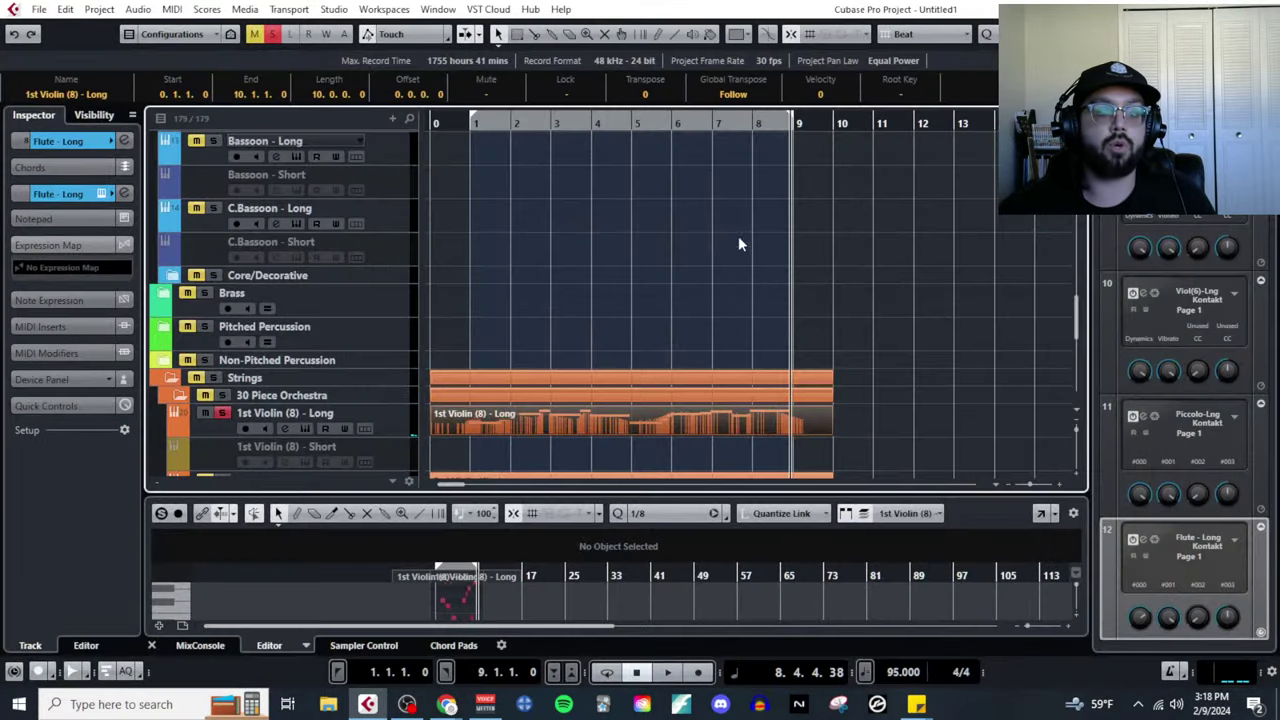
Solo the Clarinet - Long track and move the melody part from Flute - Long down to the Cor Anglais - Short track.
scroll(505, 358, down, 2)
scroll(503, 358, up, 5)
scroll(499, 355, up, 4)
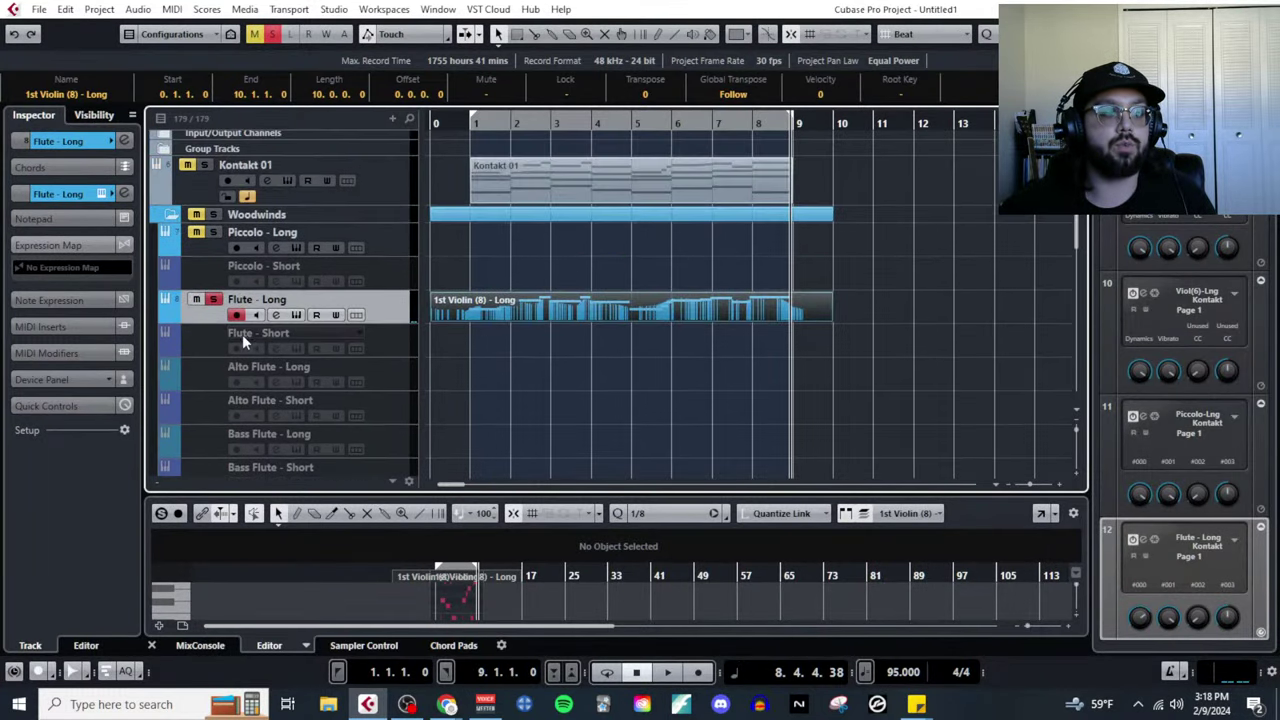
scroll(208, 330, down, 3)
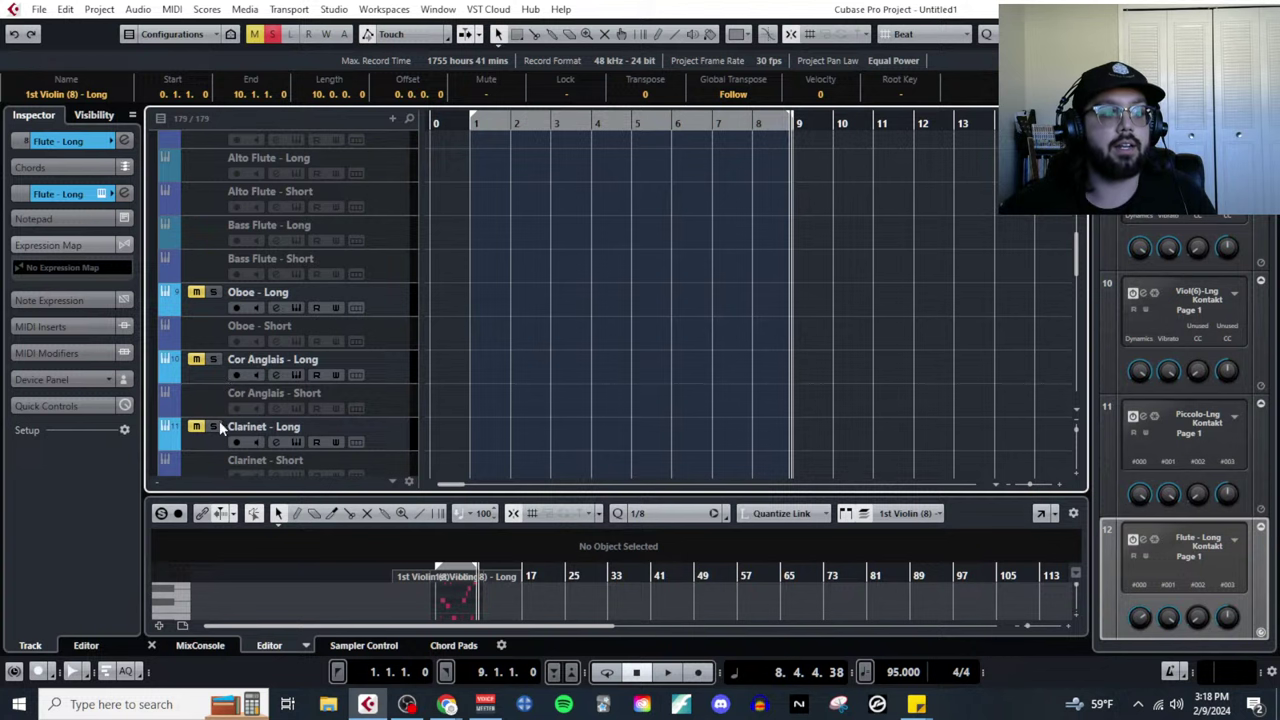
scroll(682, 289, up, 4)
drag(575, 240, 614, 345)
scroll(560, 420, down, 5)
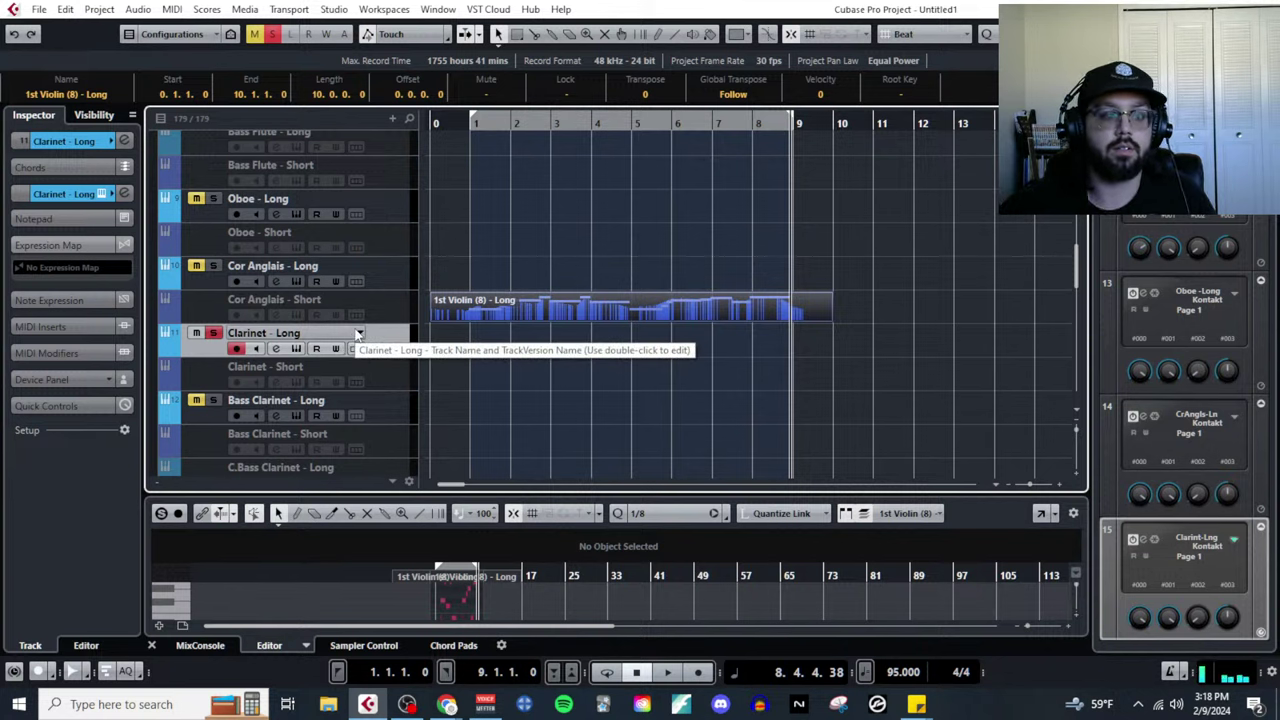
Try to transfer the part from Cor Anglais - Short to Clarinet - Long by cutting and pasting it, and undo the paste.
click(405, 315)
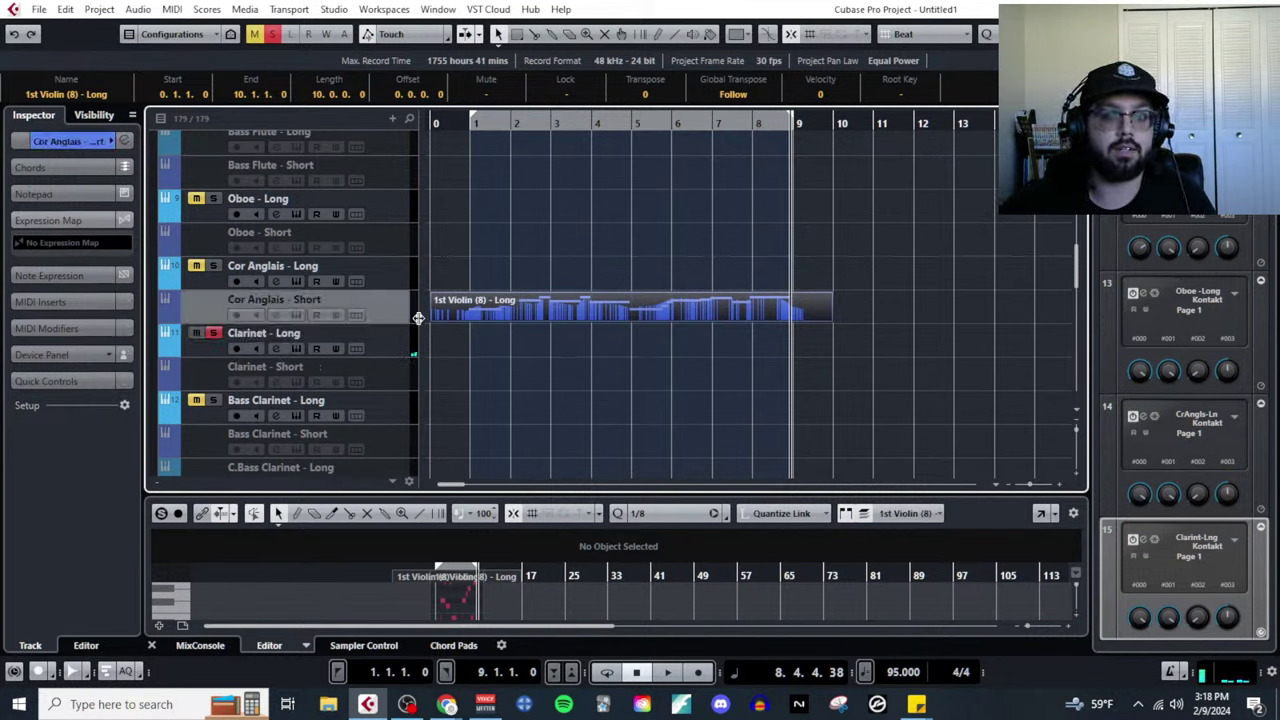
click(494, 302)
key(Delete)
key(ctrl+z)
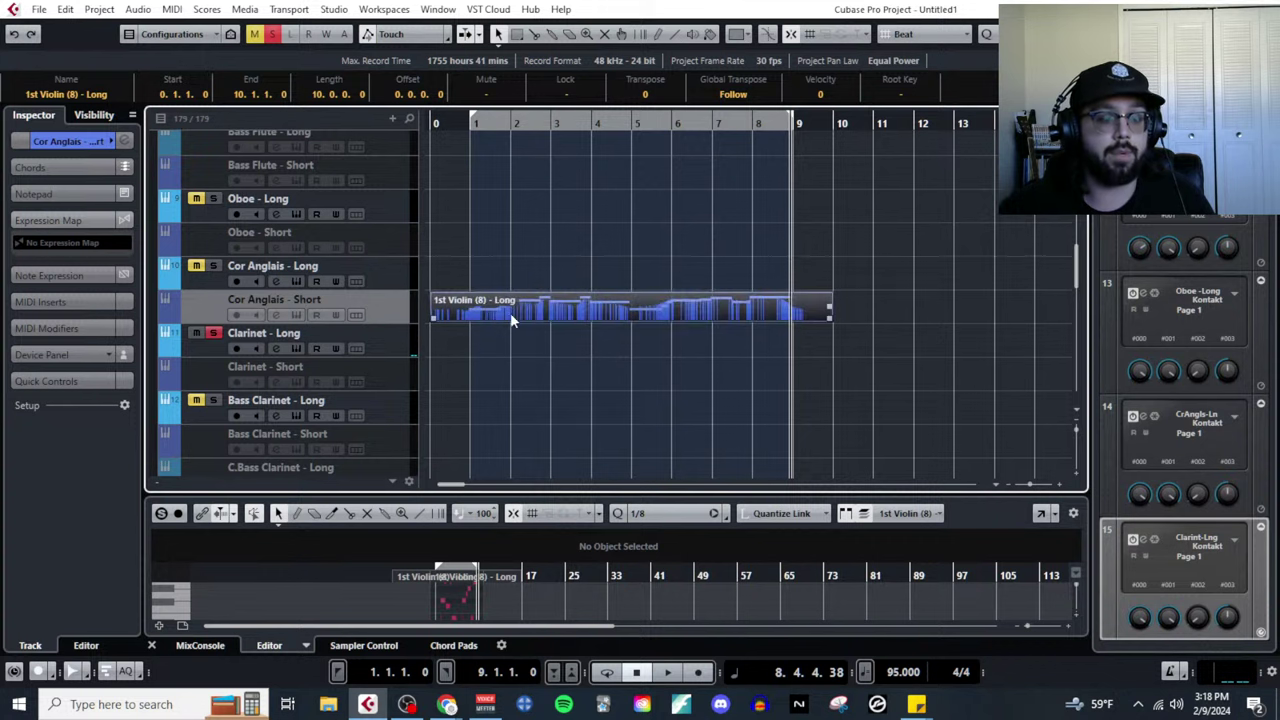
key(ctrl+x)
click(458, 331)
key(ctrl+v)
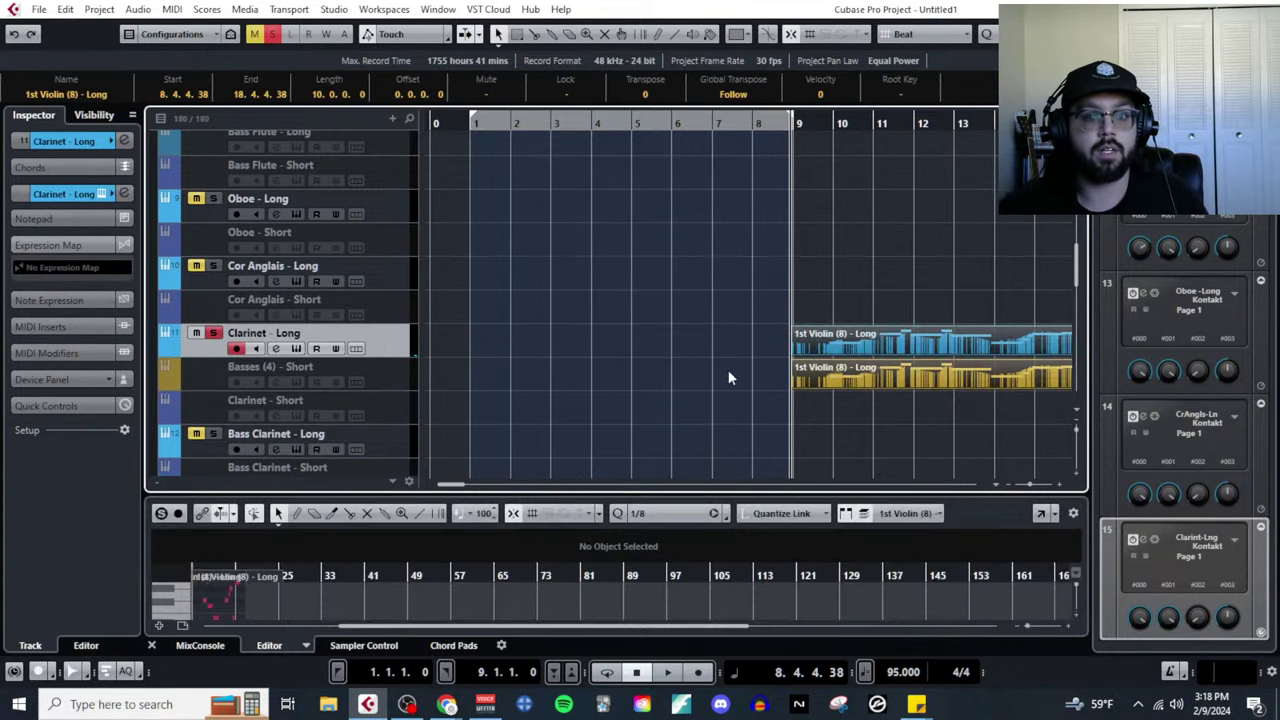
key(ctrl+z)
Move the melody part from the Flute - Long track onto the Clarinet - Long track, starting at 0.1.1.0.
scroll(700, 365, down, 8)
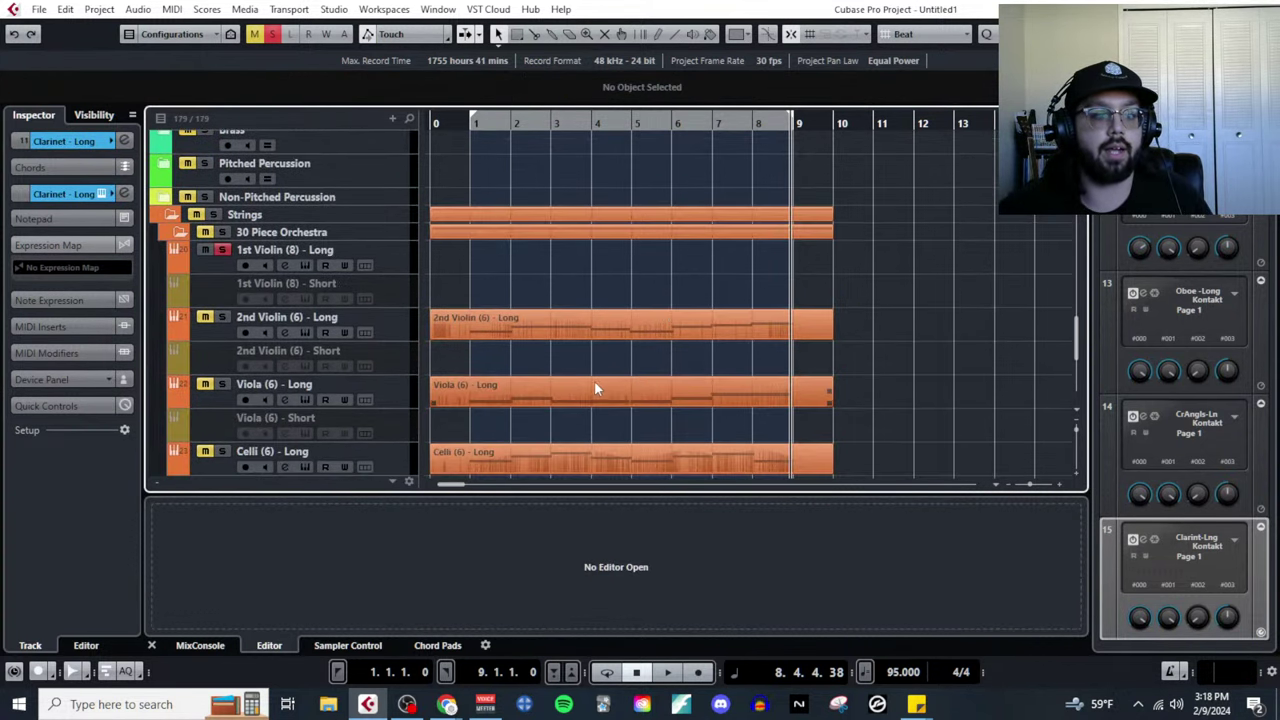
scroll(505, 340, up, 10)
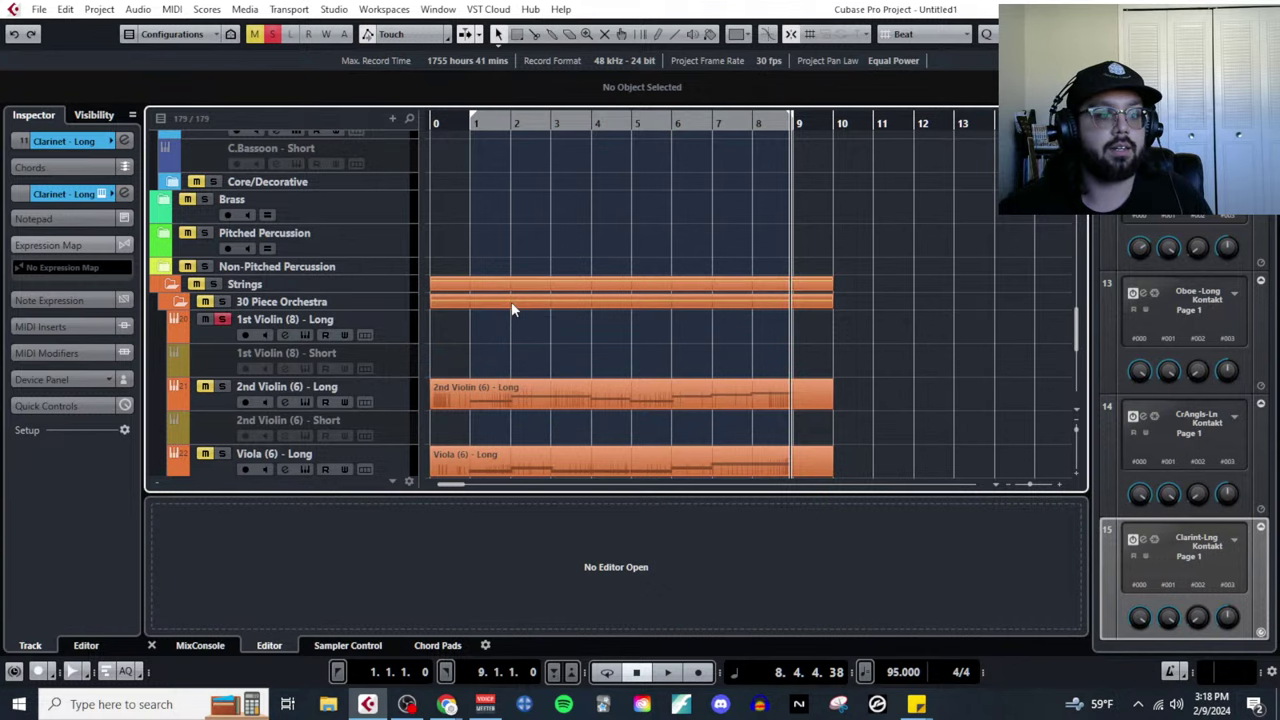
scroll(548, 318, down, 10)
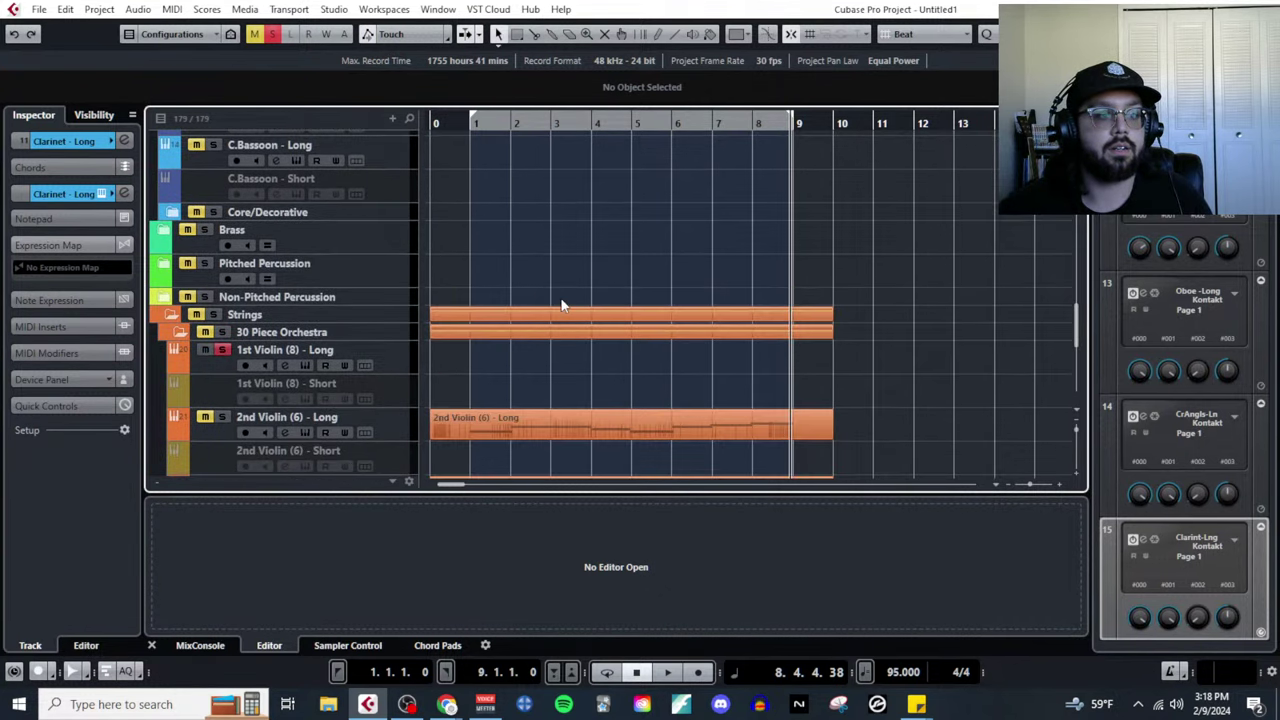
scroll(555, 288, up, 10)
drag(557, 312, 591, 329)
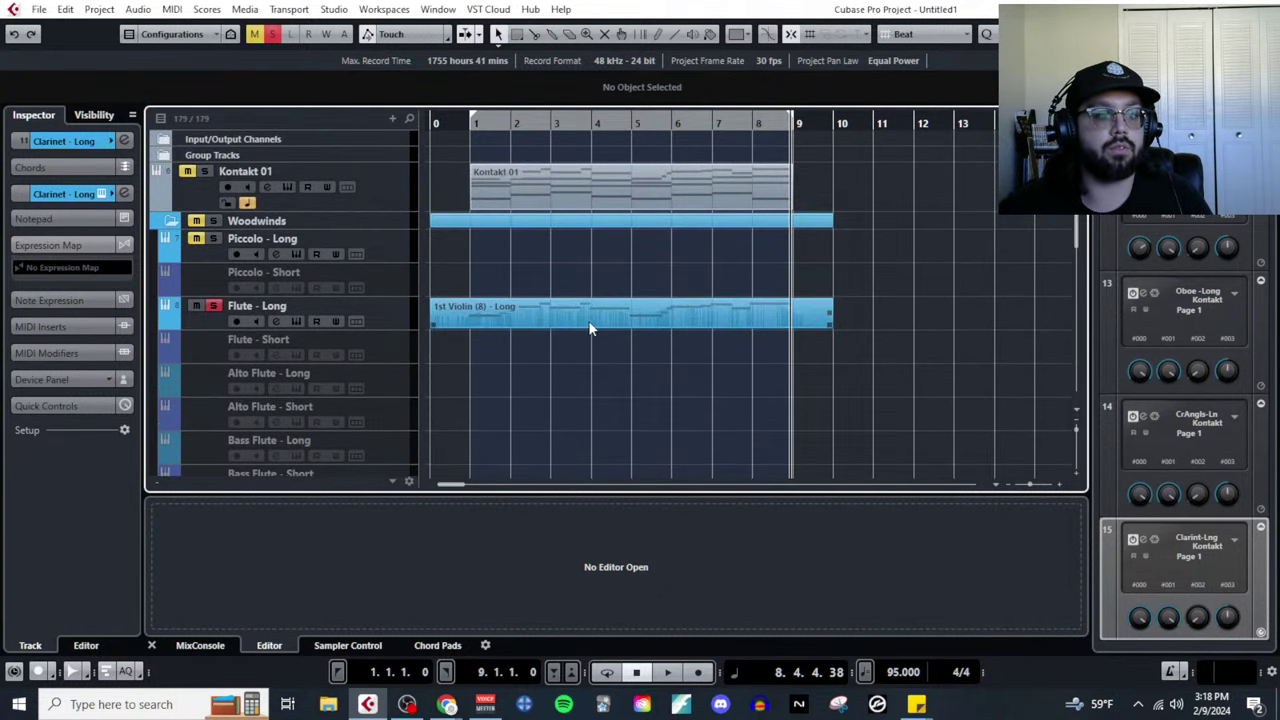
double_click(588, 330)
scroll(531, 320, down, 3)
drag(526, 187, 536, 455)
scroll(517, 385, down, 3)
drag(536, 247, 516, 309)
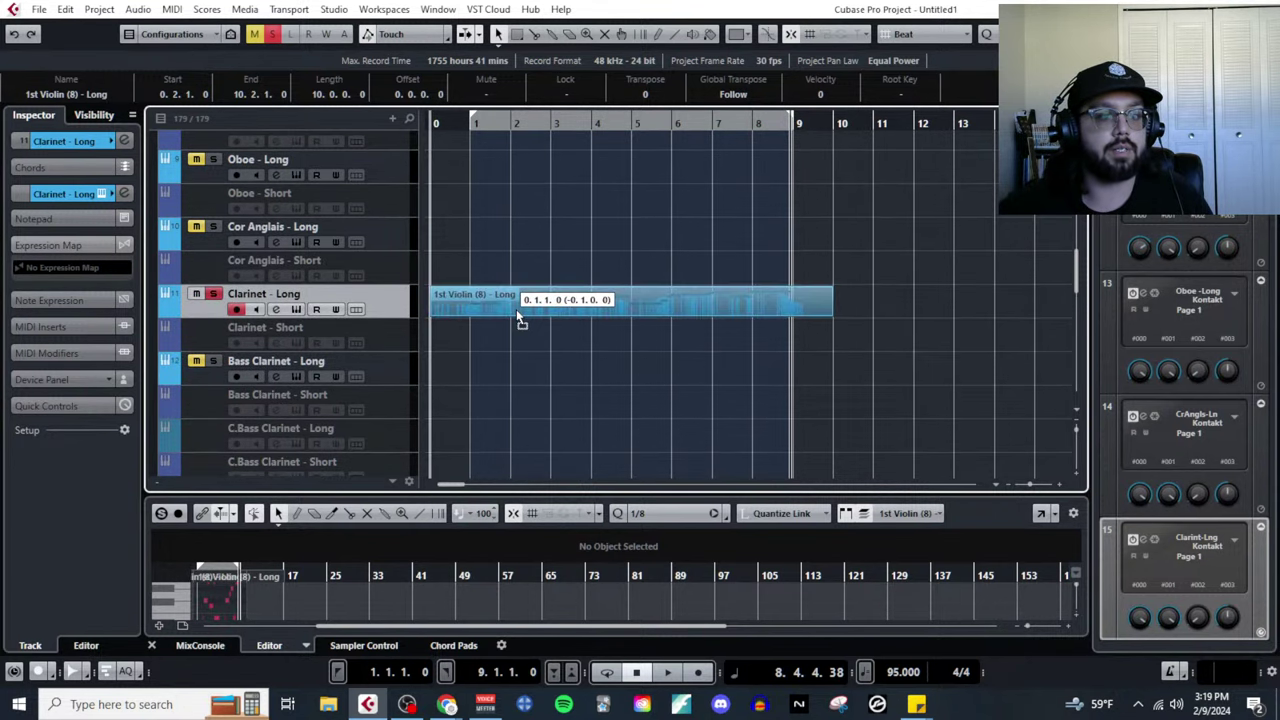
Open the melody part on the Clarinet - Long track in the Key Editor, play it through from the start, and close the editor.
scroll(456, 200, down, 8)
scroll(517, 435, up, 8)
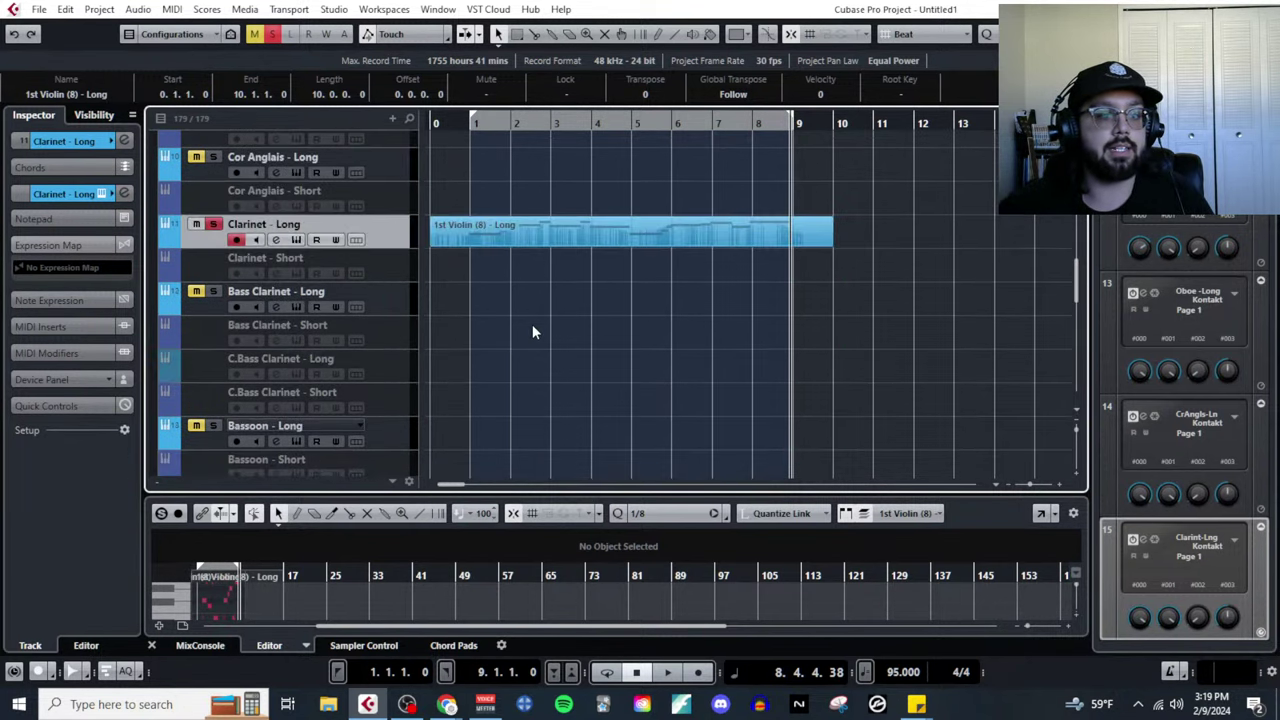
click(527, 238)
click(172, 9)
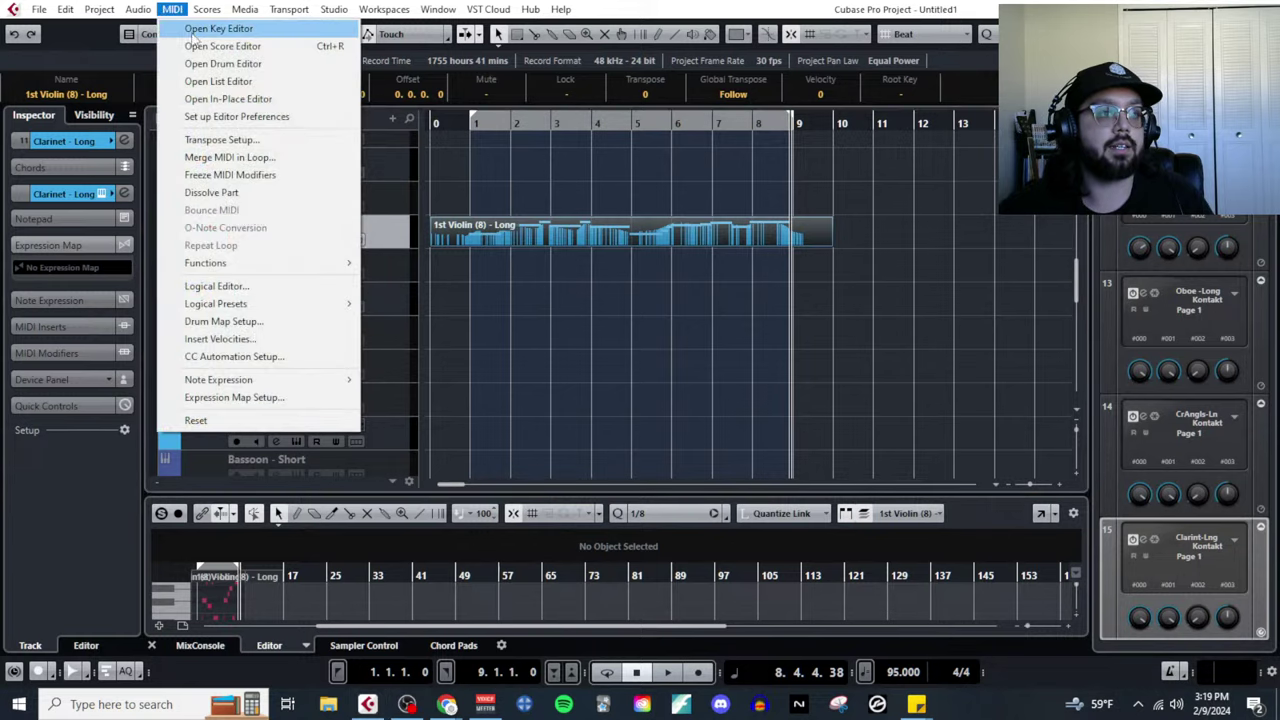
click(205, 26)
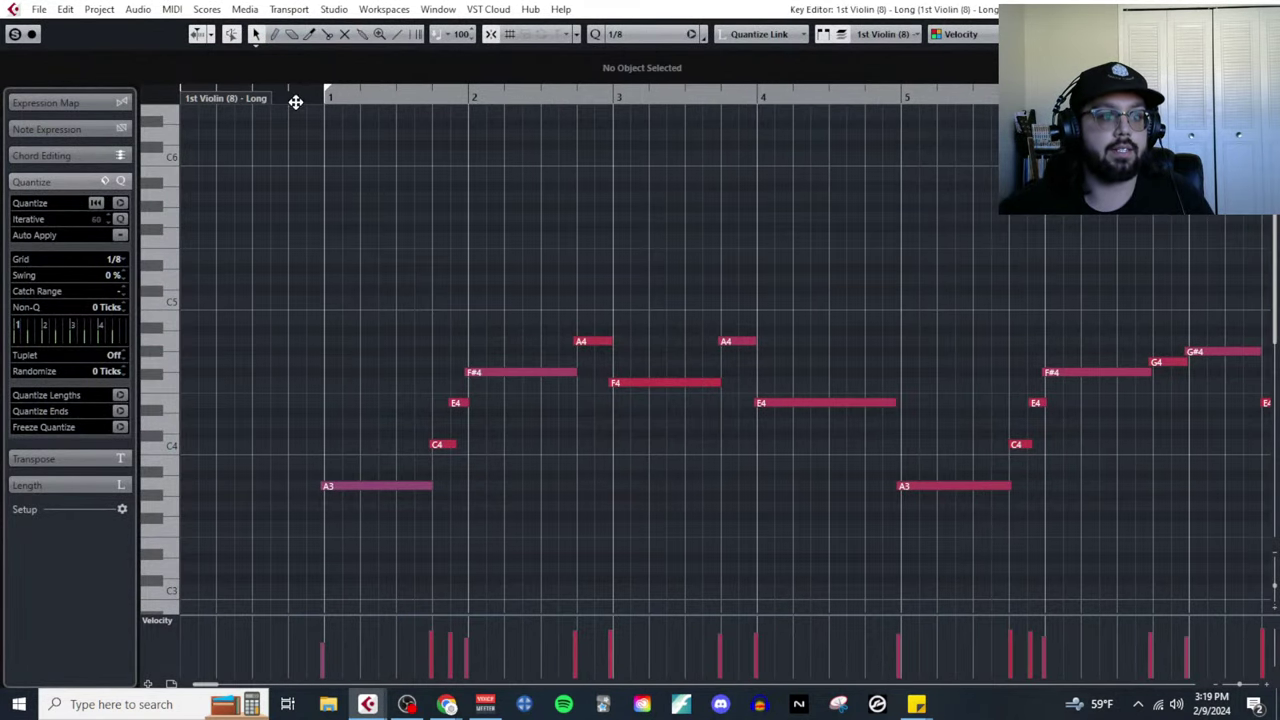
key(g)
key(g)
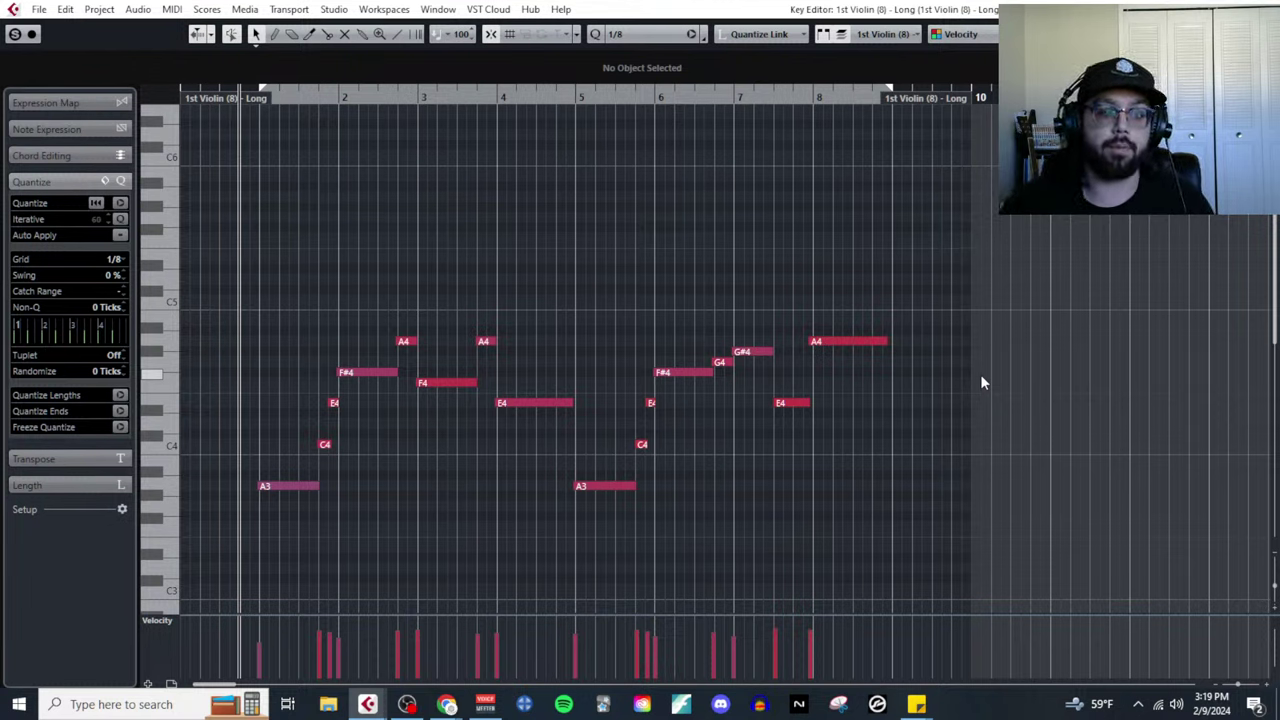
key(space)
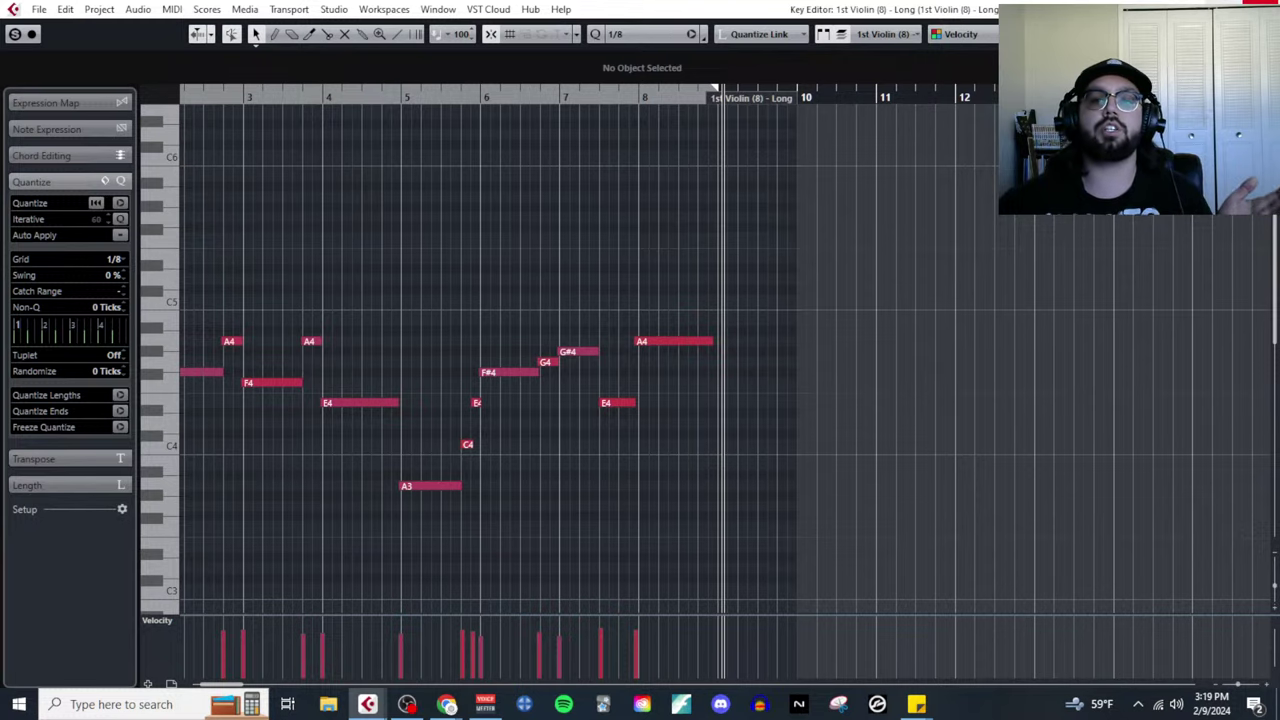
key(ctrl+w)
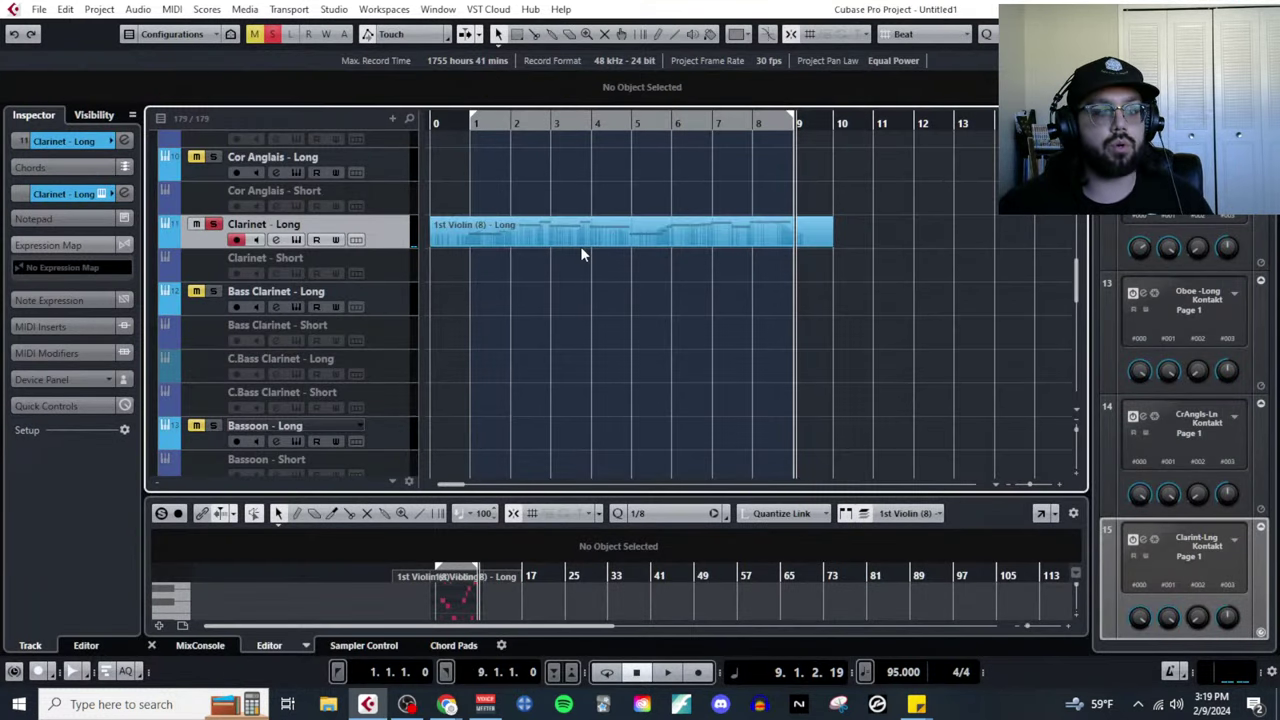
Remove the melody part from the Clarinet - Long track.
click(580, 244)
key(ctrl+z)
scroll(516, 298, down, 8)
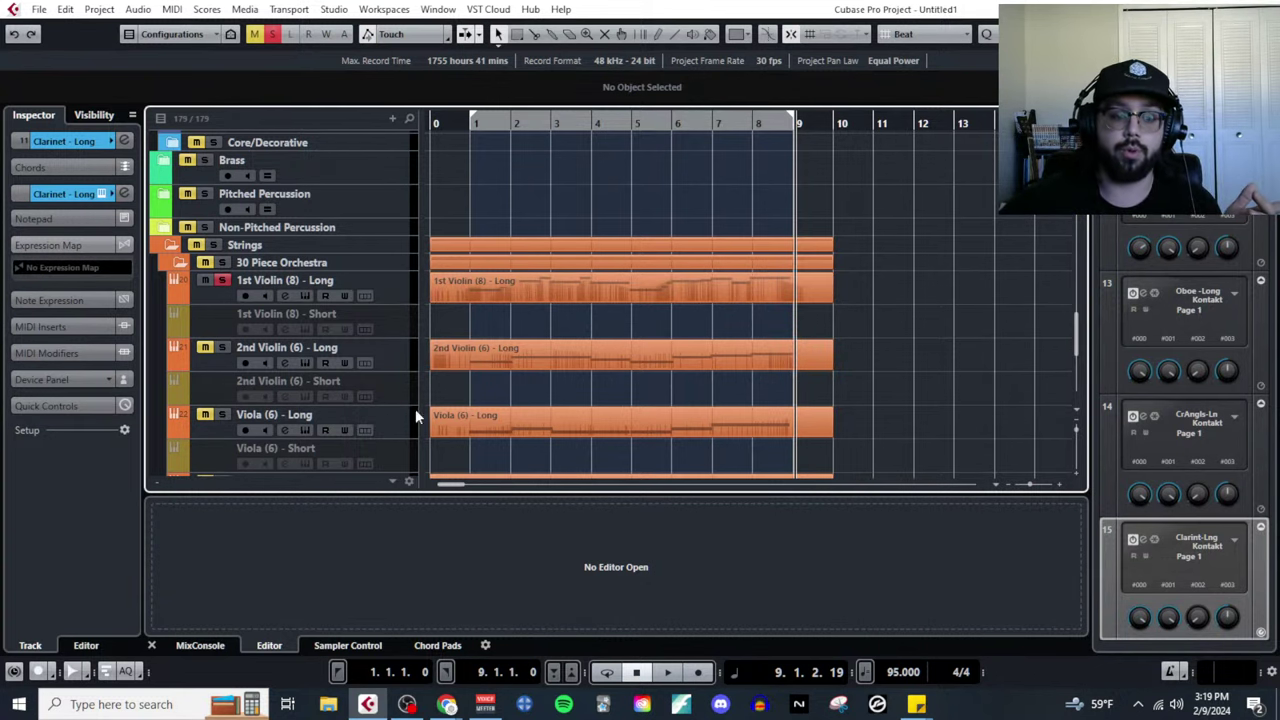
Switch to the woodwind presentation in Chrome and go back to the slide "Their Greatest Strength = Their Variety!".
mouse_move(447, 704)
click(405, 658)
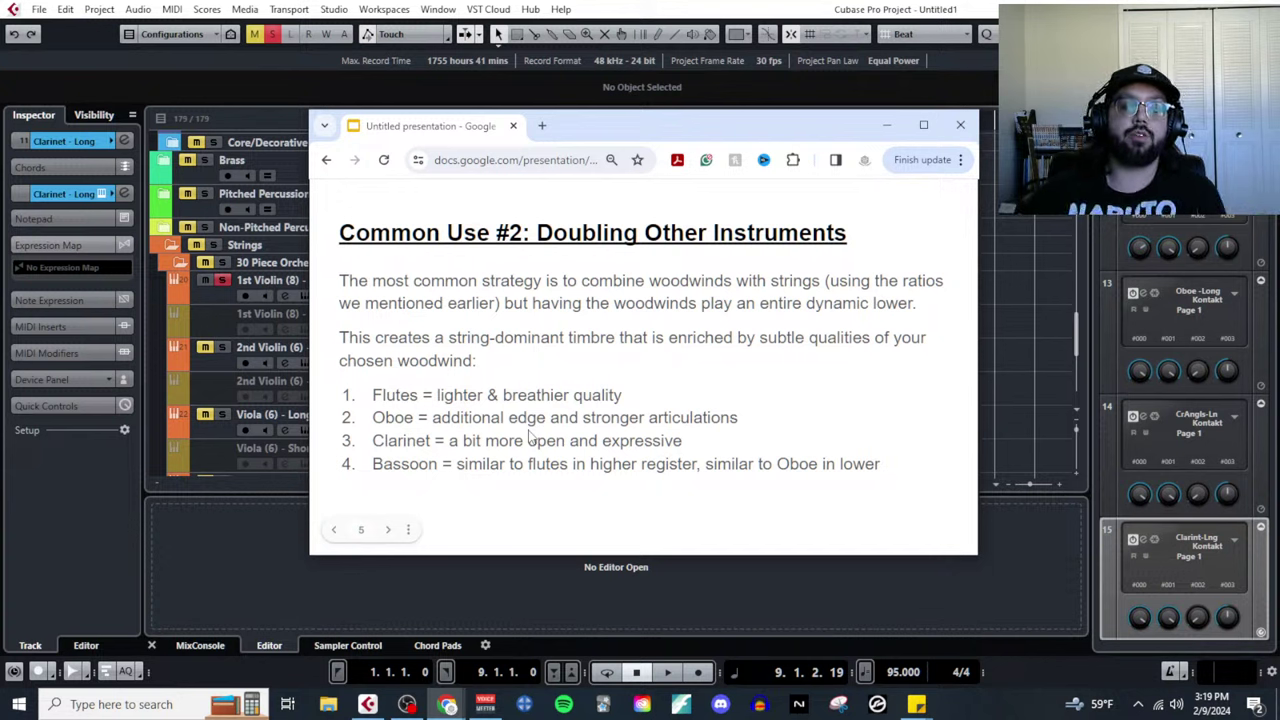
click(565, 395)
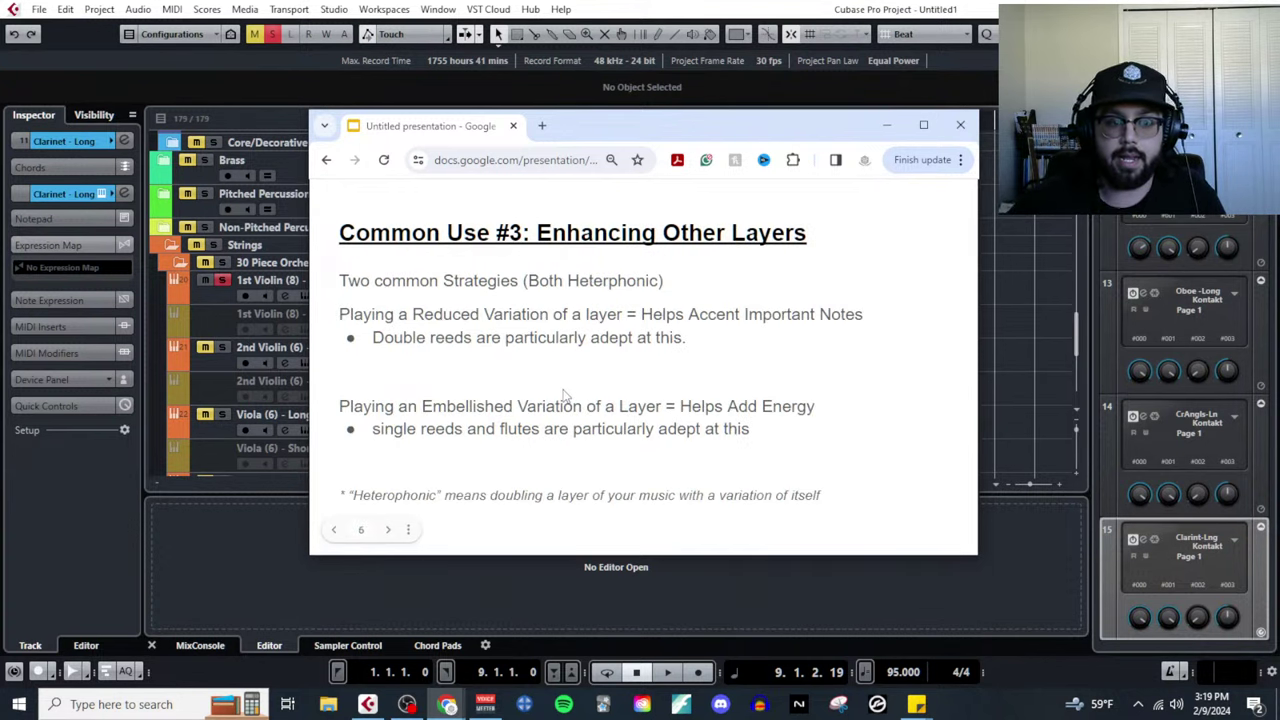
key(Left)
key(Left)
key(Left)
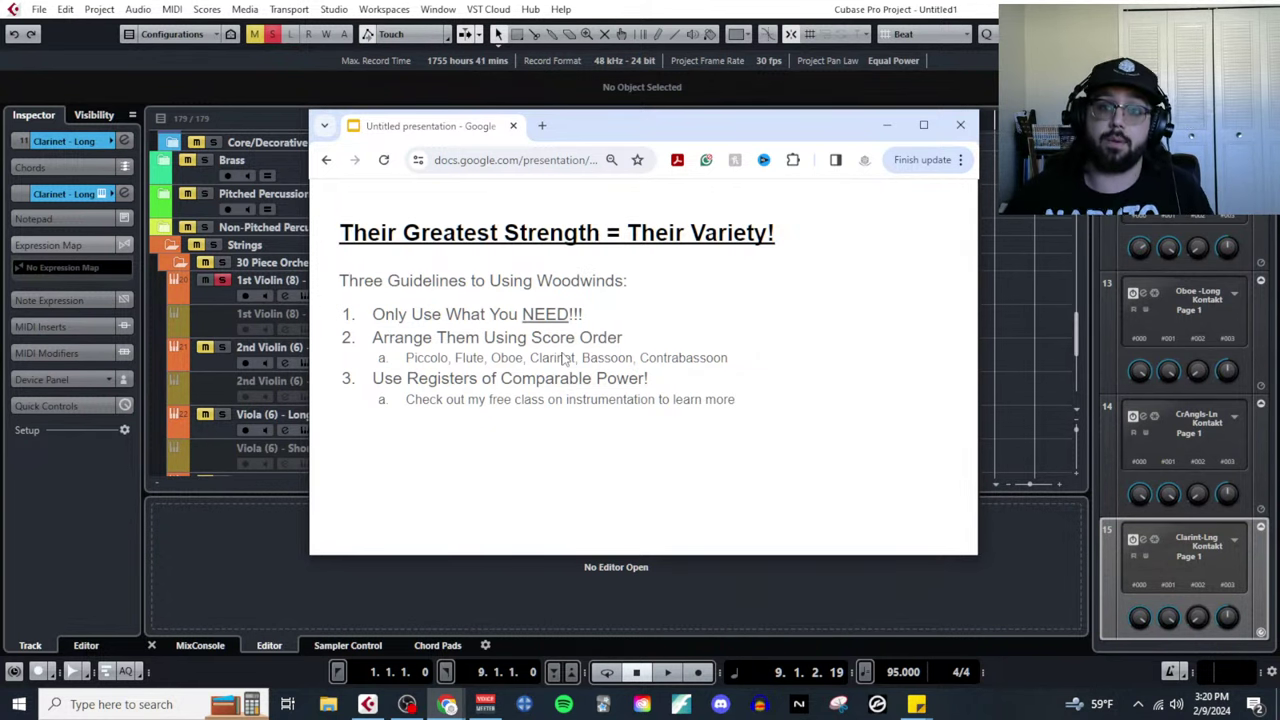
Review the slides from Common Use #1 to Common Use #3, and move the browser window off the Cubase project.
key(Right)
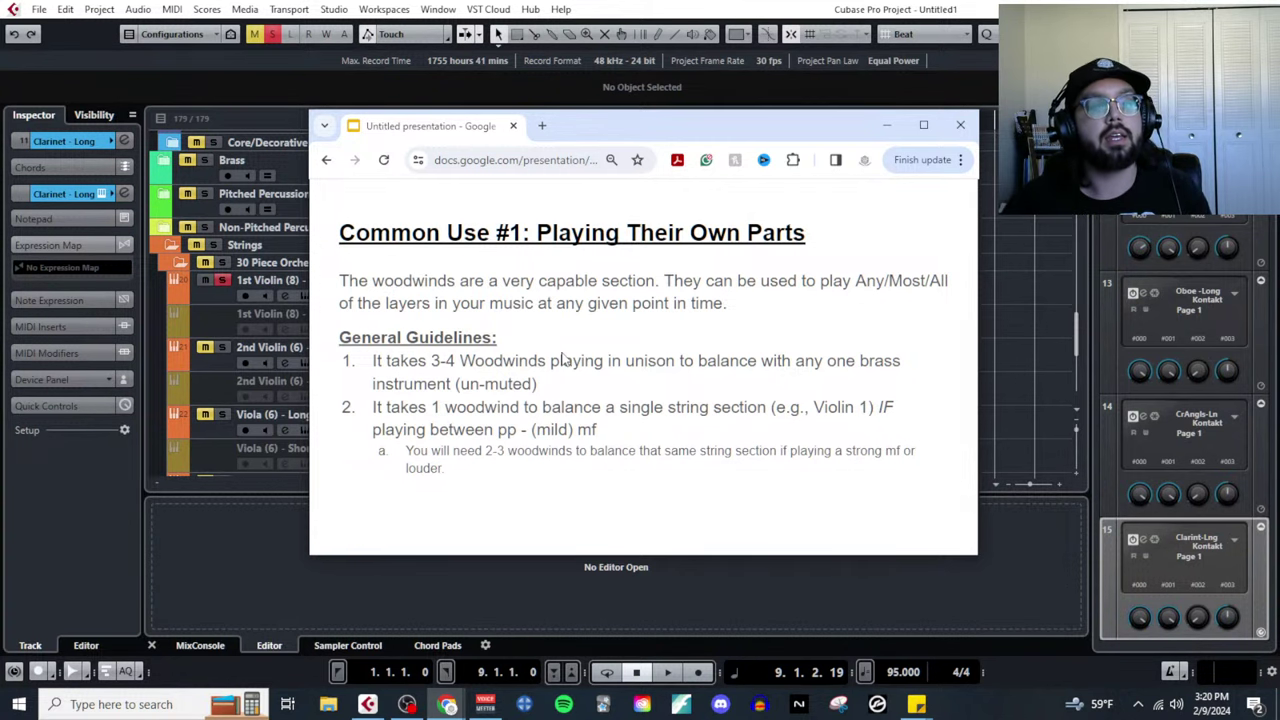
key(Right)
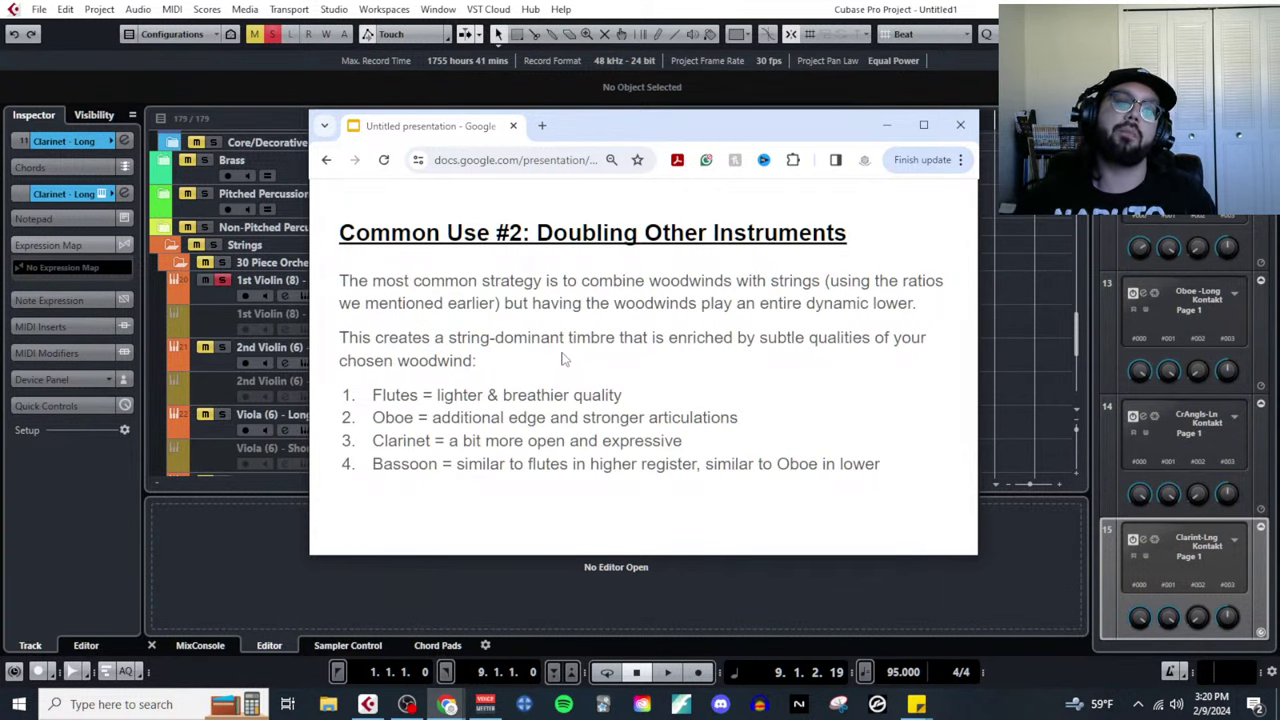
key(Right)
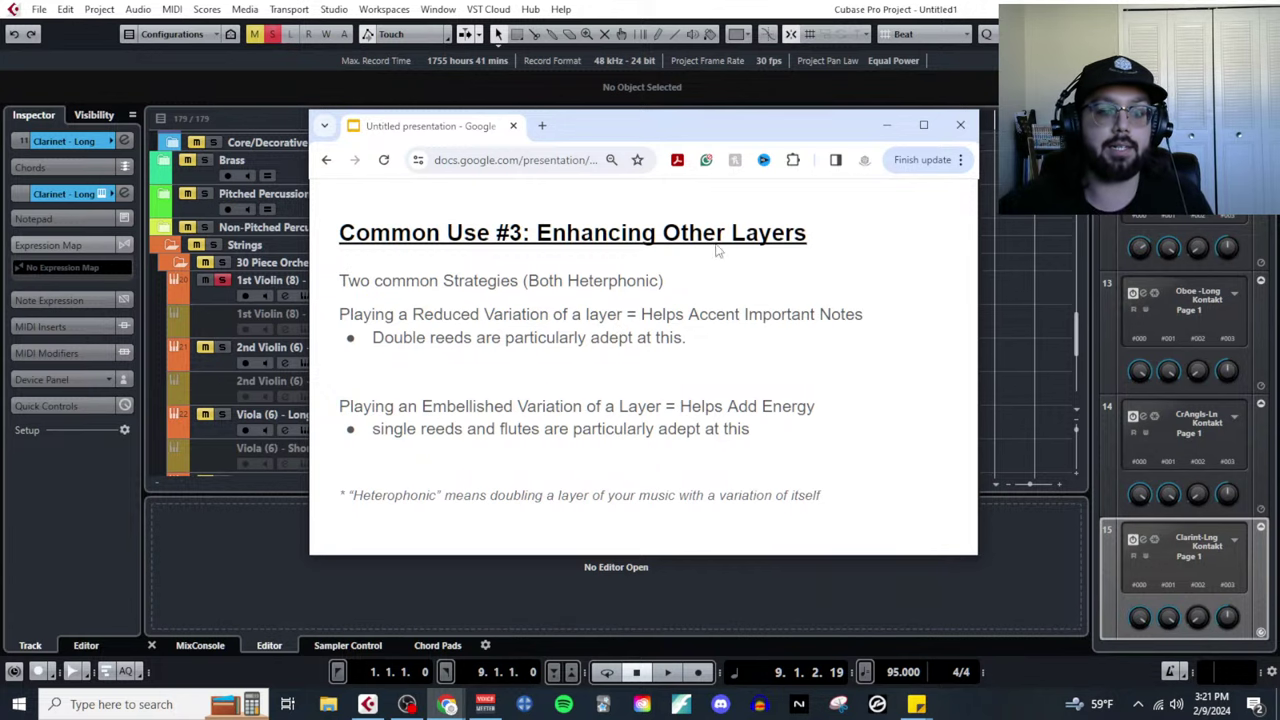
drag(698, 136, 1279, 200)
Copy the 1st Violin (8) - Long part onto the Flute - Long track, starting at 0.1.1.0.
scroll(564, 315, up, 4)
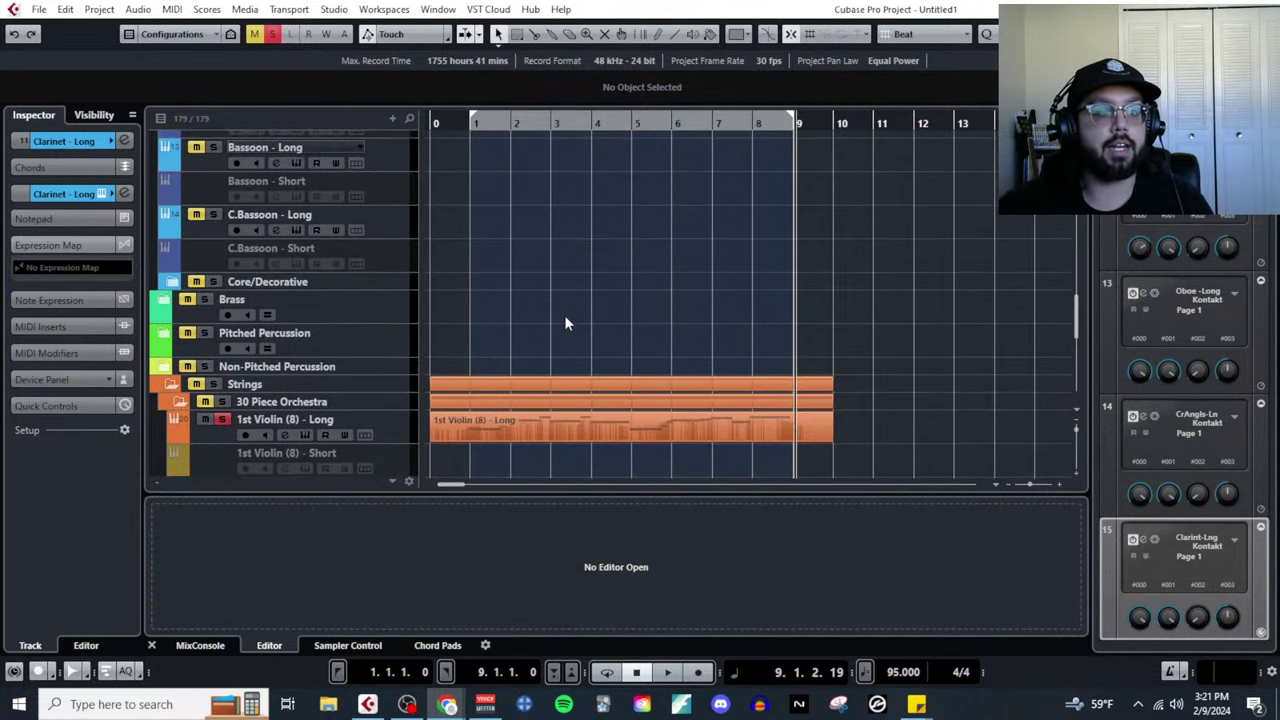
scroll(564, 315, down, 2)
double_click(561, 358)
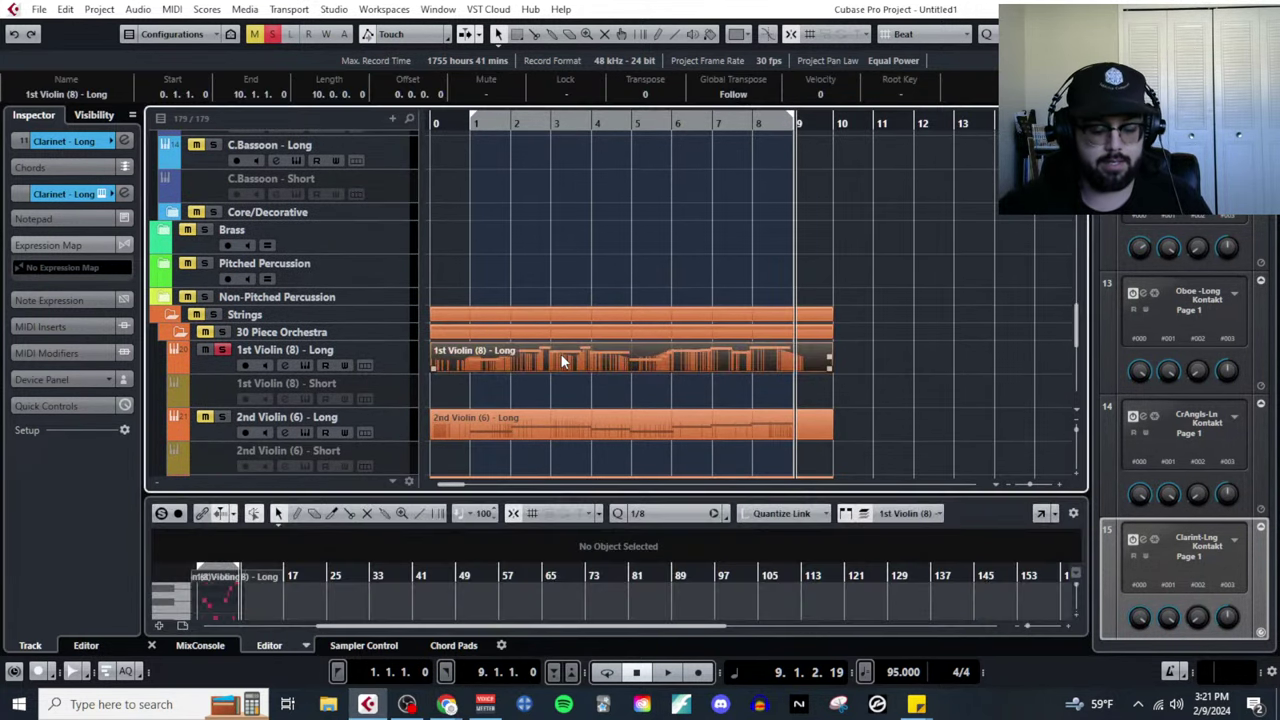
scroll(556, 314, up, 15)
click(469, 122)
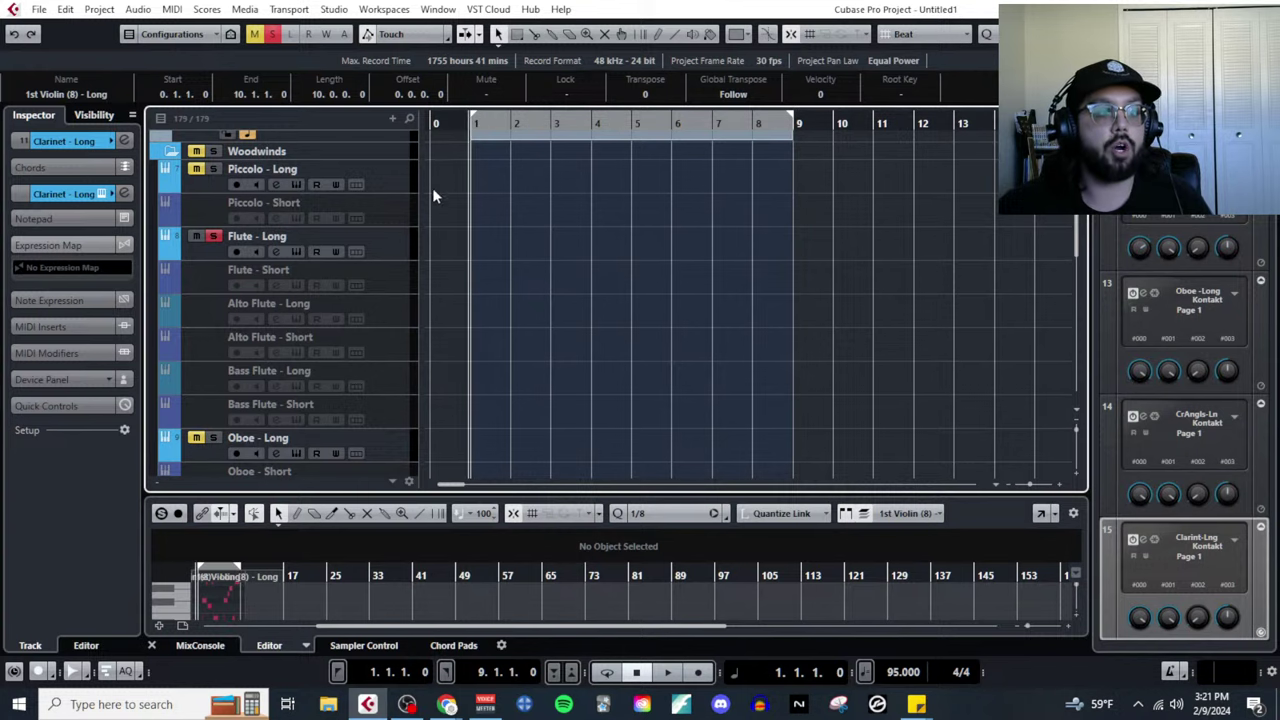
click(396, 244)
click(504, 252)
scroll(504, 282, down, 15)
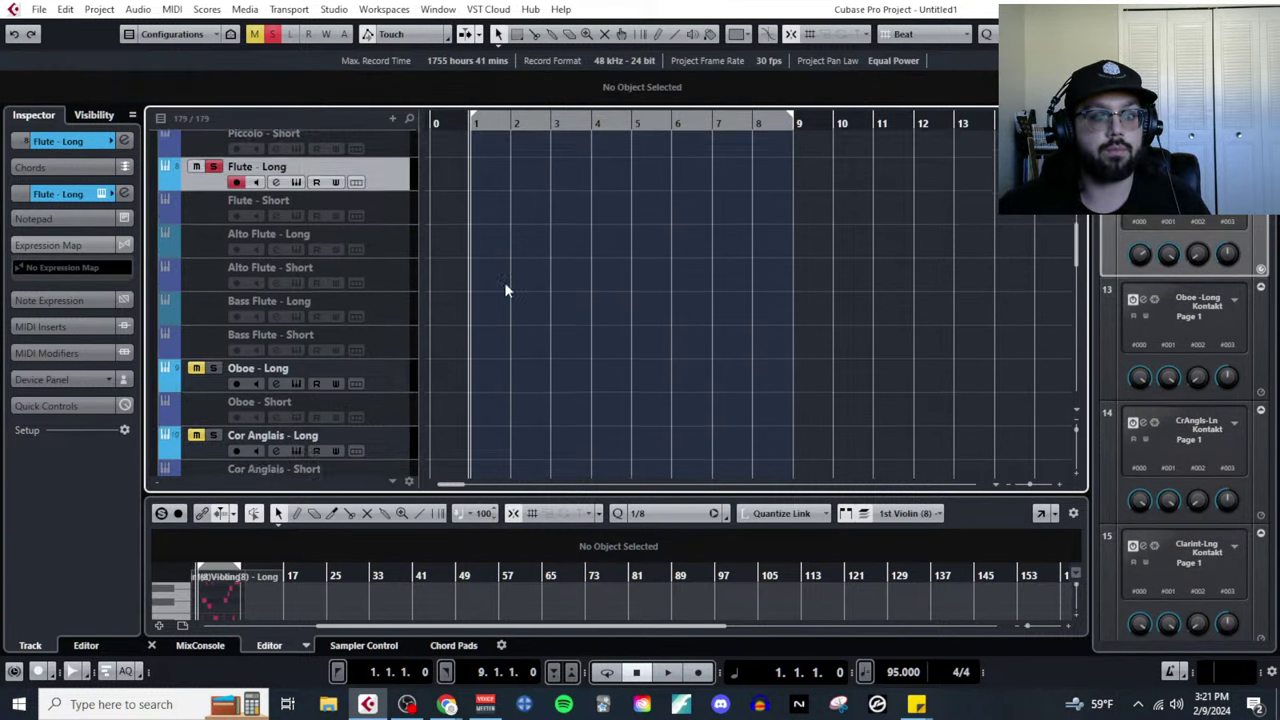
scroll(503, 291, up, 15)
key(ctrl+v)
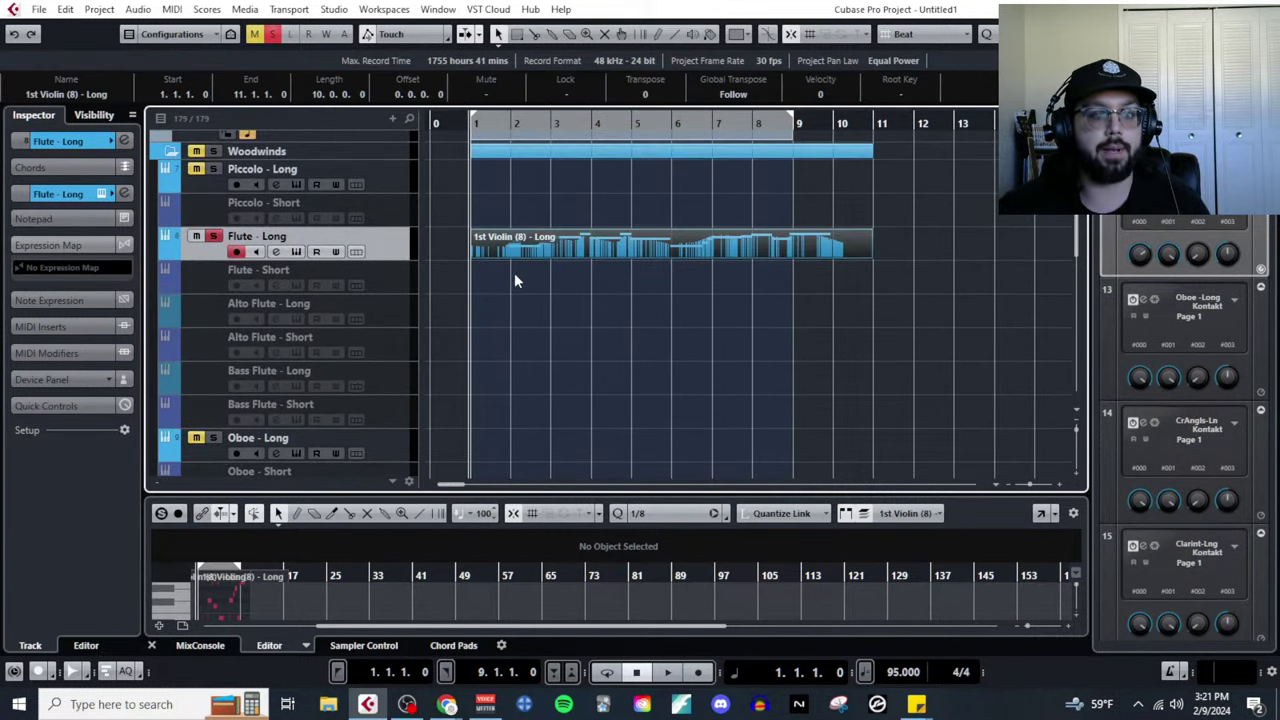
scroll(492, 269, up, 2)
drag(548, 236, 466, 237)
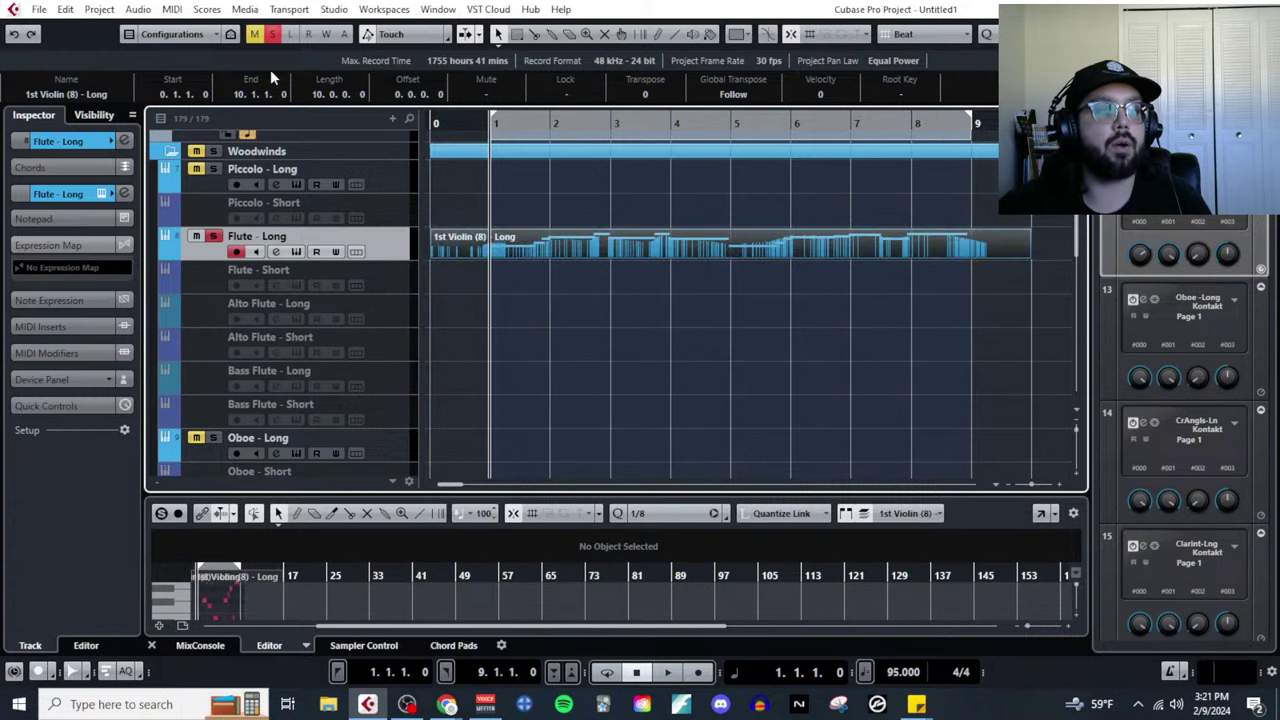
Open the flute part in the Key Editor and split the long A3 note in bar 1 into repeated eighth notes.
click(172, 9)
click(205, 26)
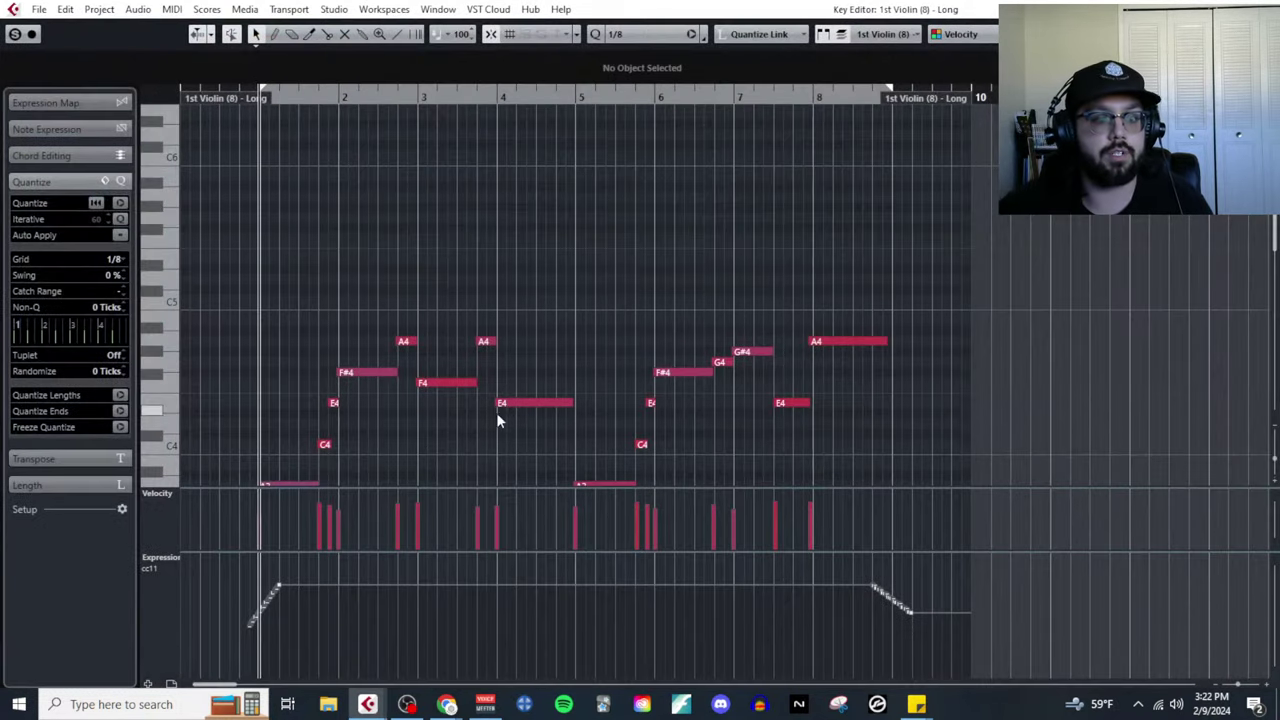
scroll(286, 364, up, 2)
scroll(386, 356, left, 1)
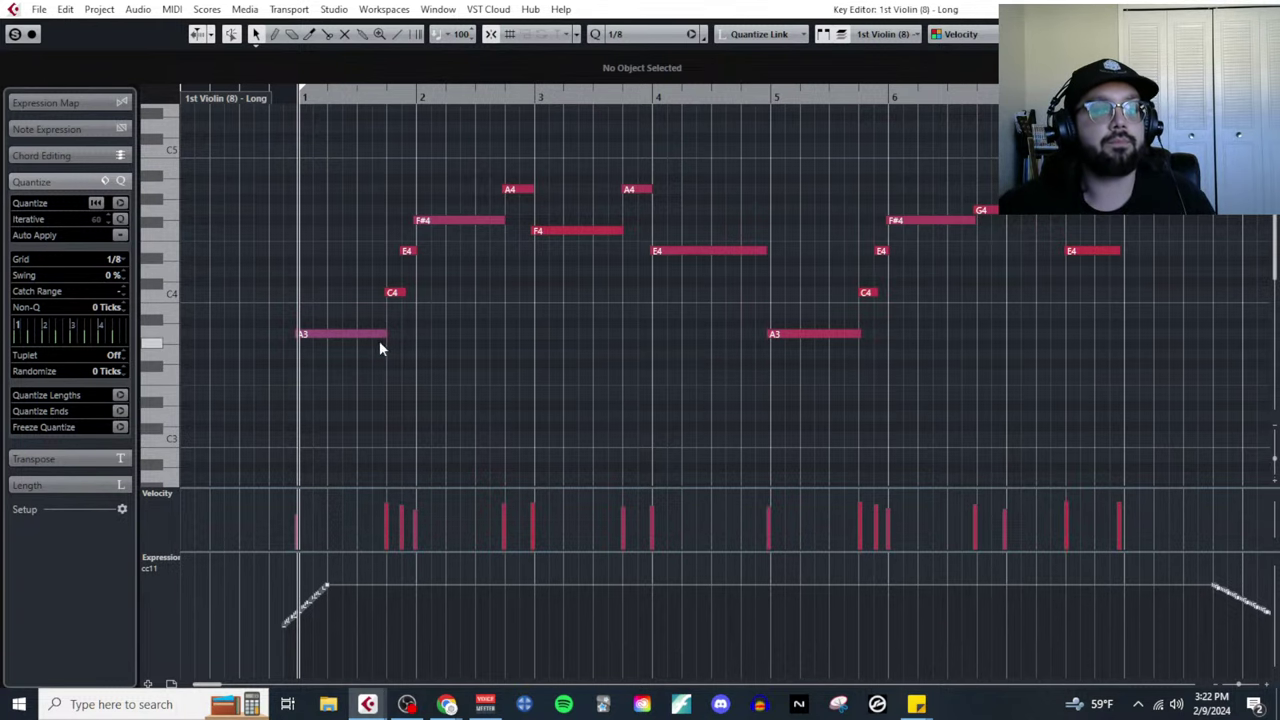
scroll(337, 374, up, 1)
right_click(320, 381)
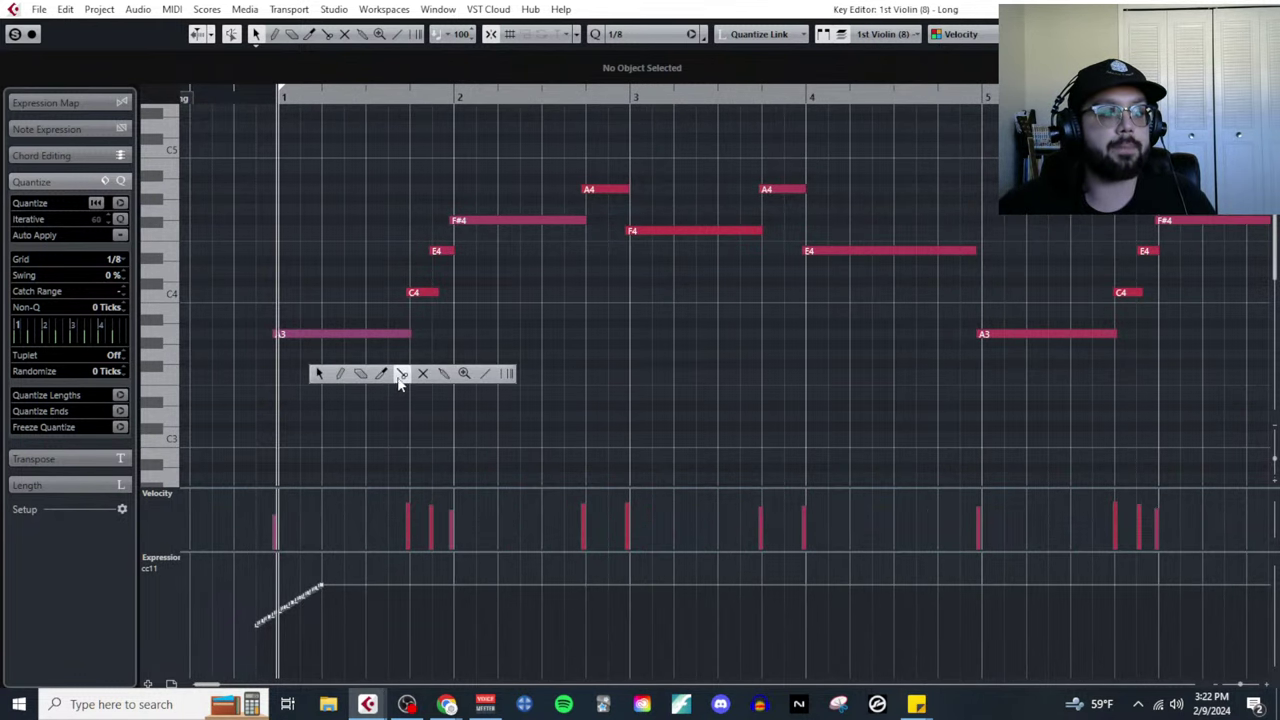
click(401, 374)
alt+click(300, 335)
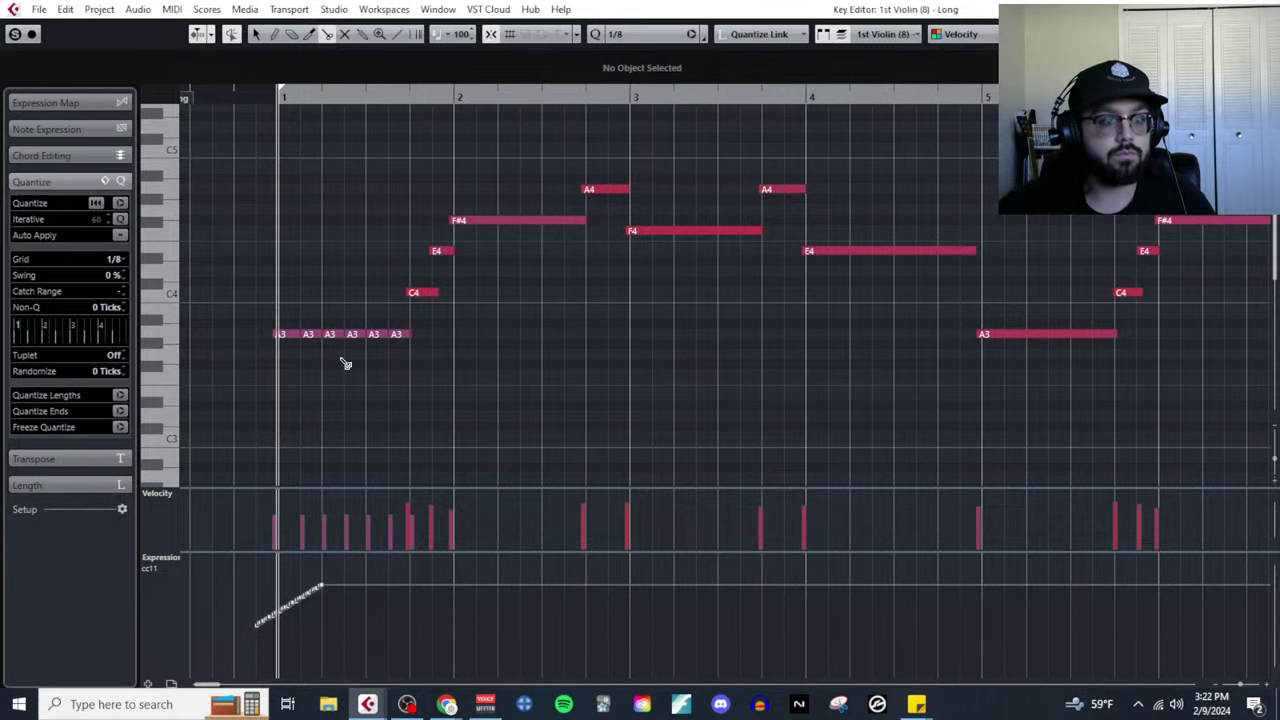
Try shifting the pitch of the repeated A3 notes that follow the first one in bar 1.
key(1)
scroll(318, 364, up, 1)
click(311, 334)
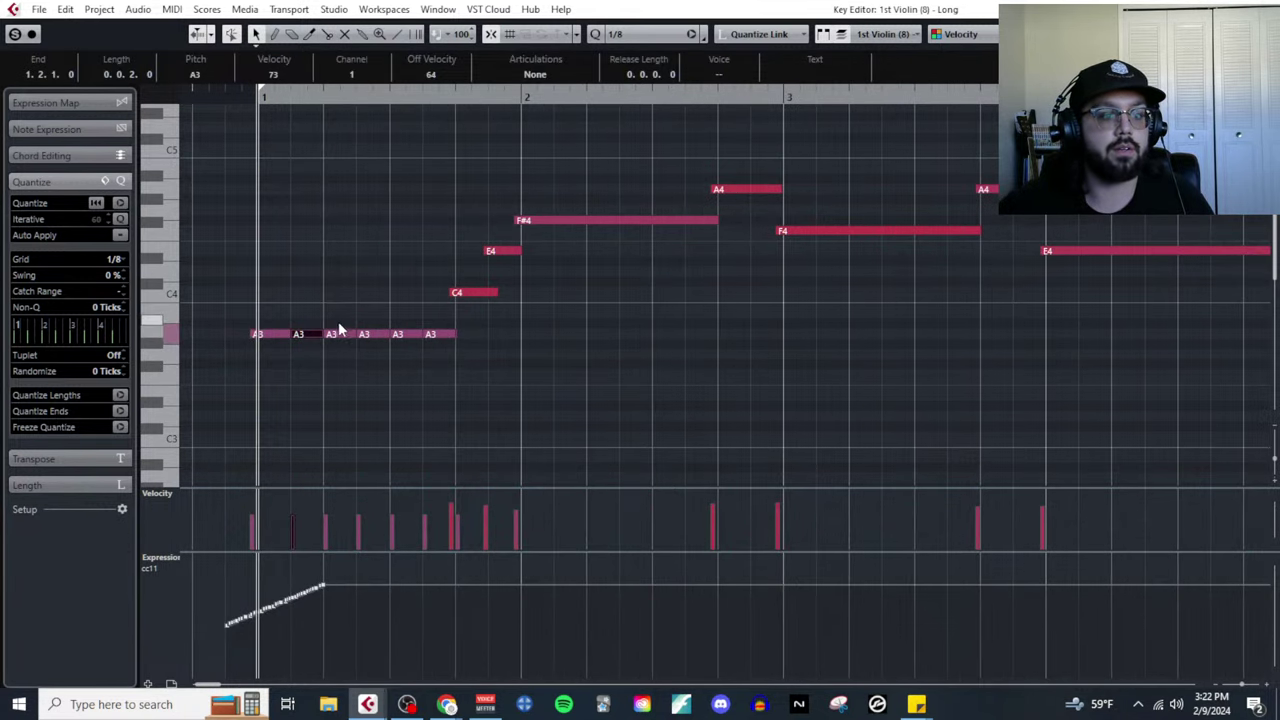
drag(338, 325, 435, 352)
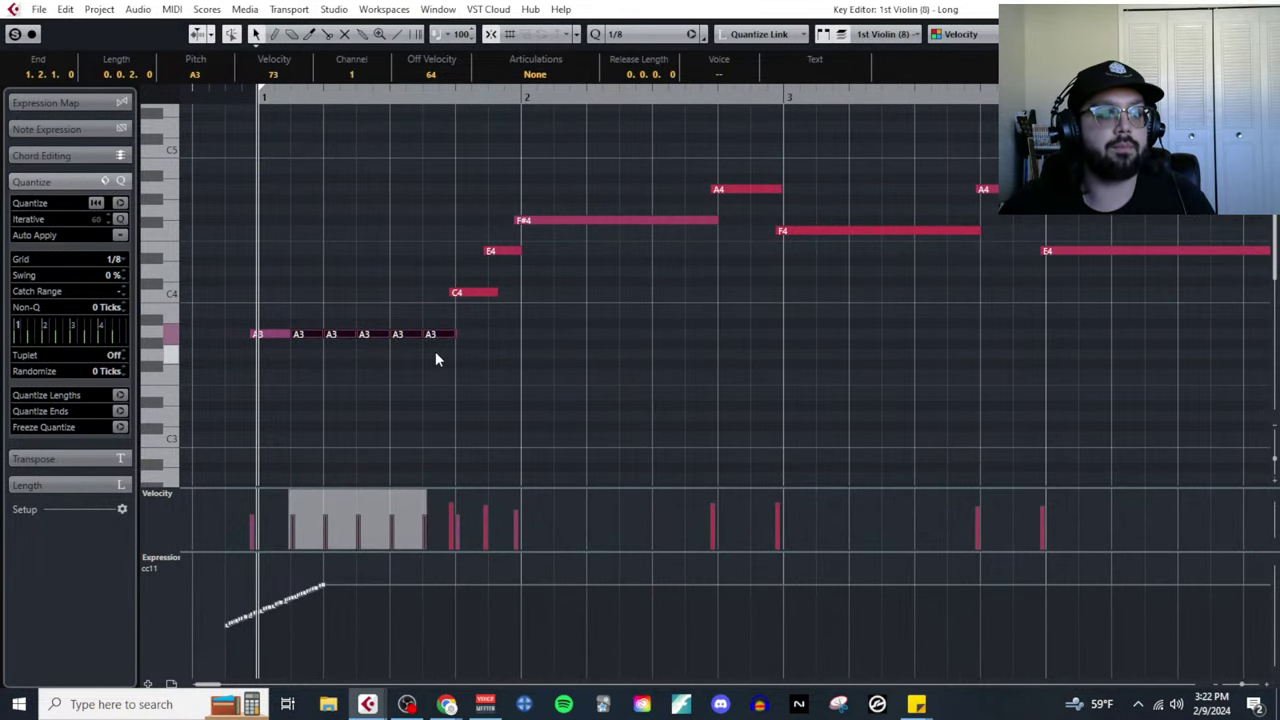
key(Up)
key(Down)
click(436, 354)
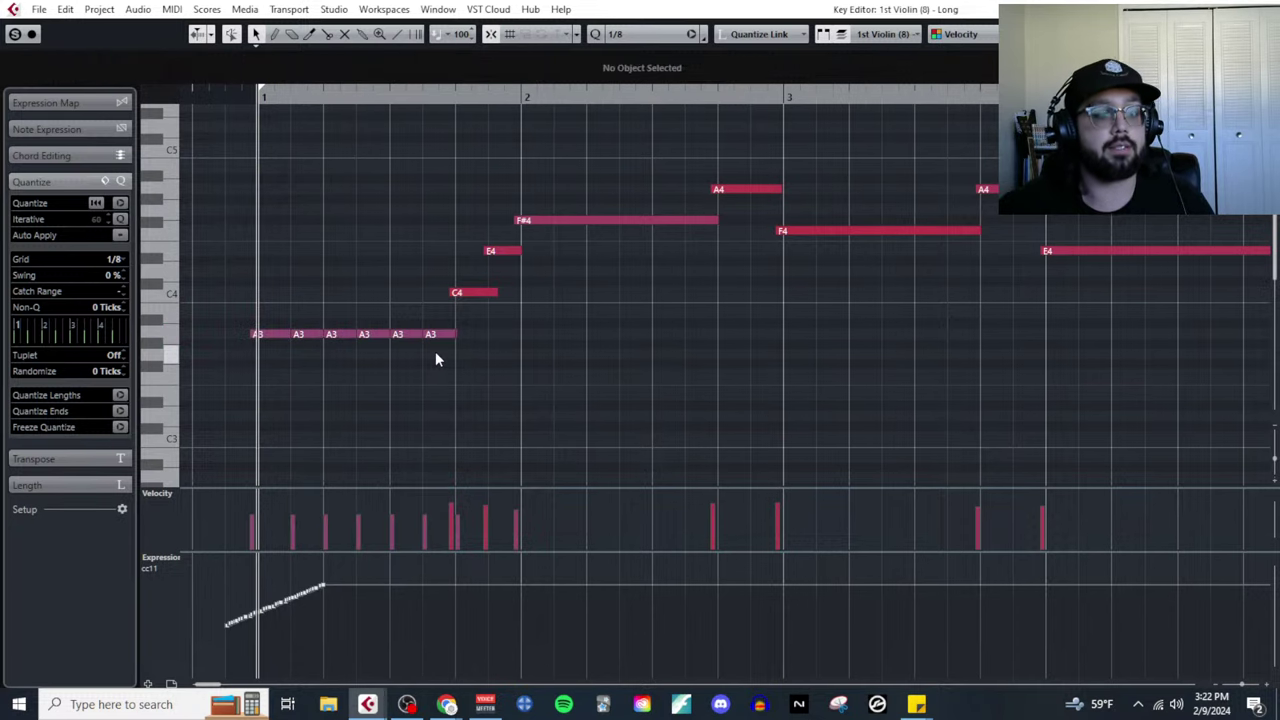
Split the F#4 and A4 notes in bar 2, the F4 in bar 3 and the long E4 in bar 4 into repeated eighth notes.
right_click(480, 392)
click(551, 397)
alt+click(549, 221)
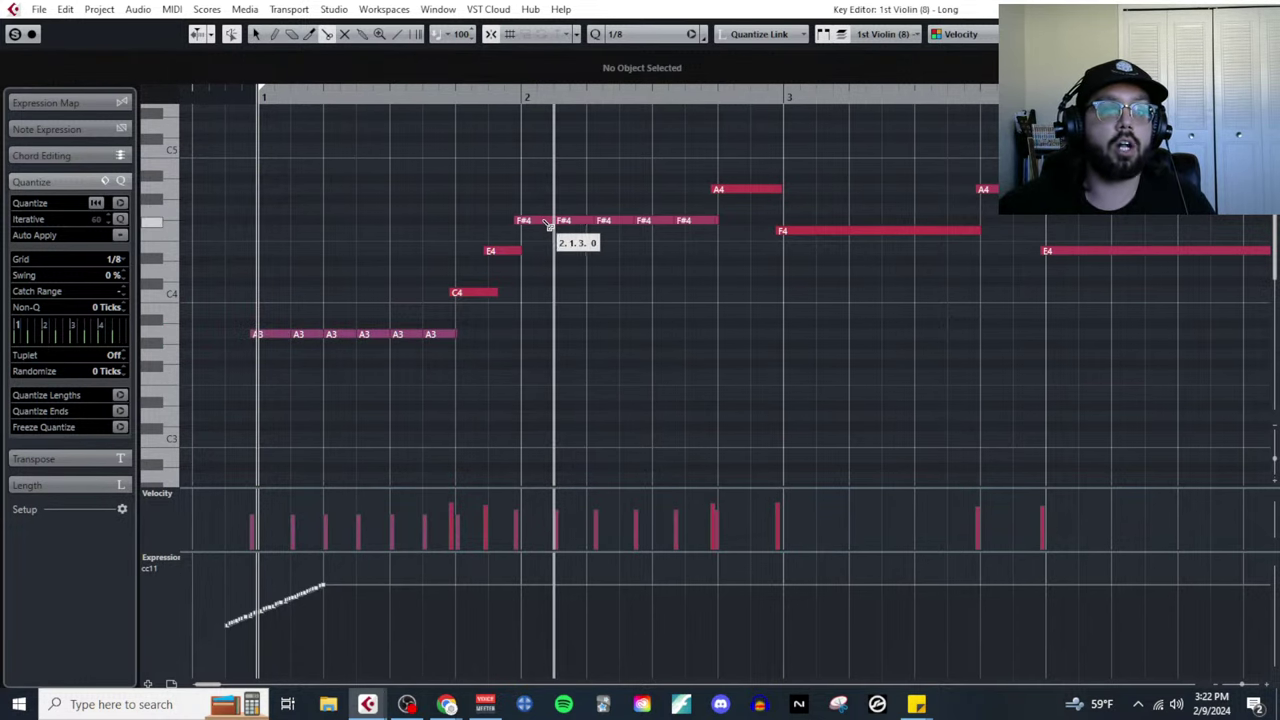
alt+click(818, 231)
key(g)
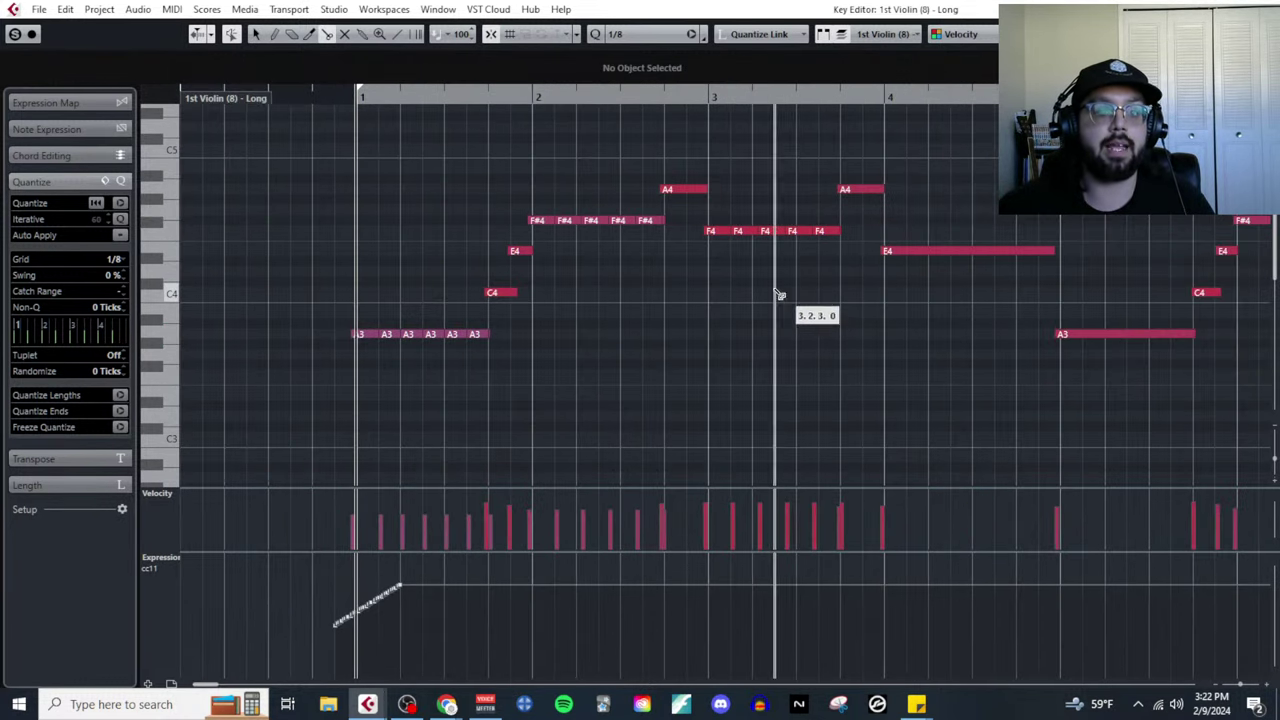
alt+click(688, 189)
alt+click(888, 251)
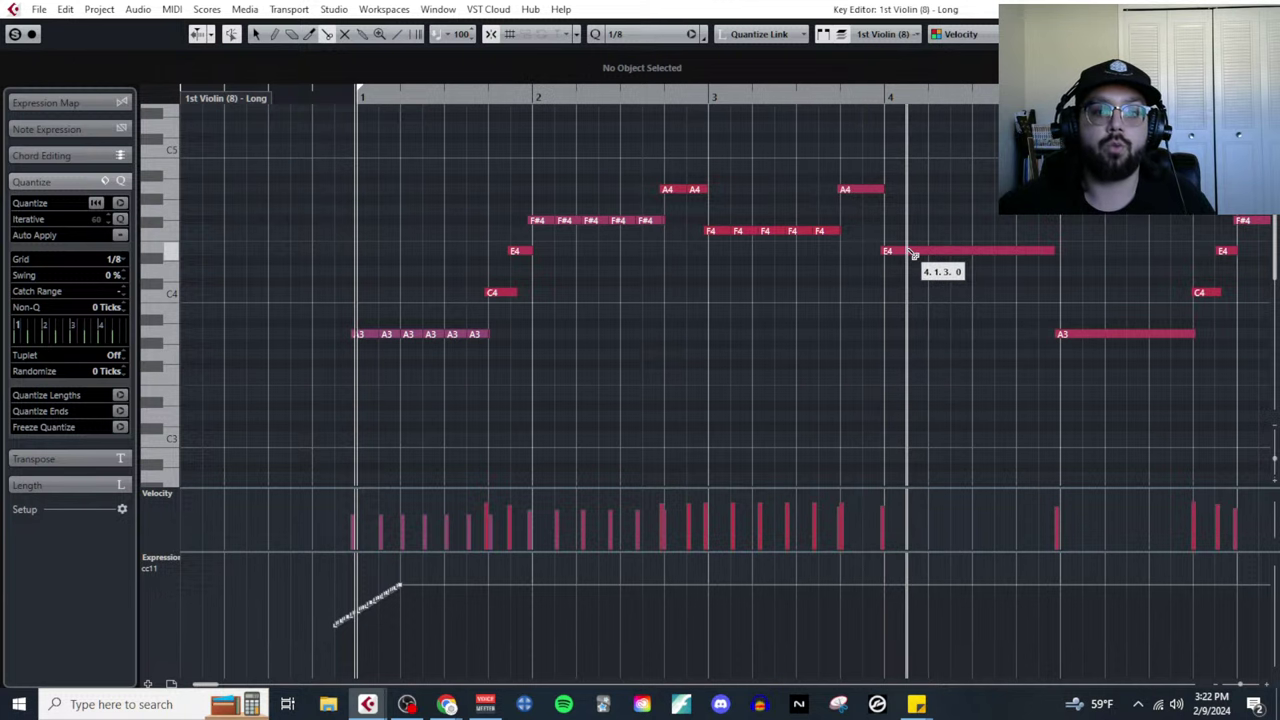
Split the A3 in bar 5, the F#4 and G4 in bar 6, and the G#4 and E4 in bar 7 into repeated eighth notes.
scroll(903, 334, right, 4)
alt+click(871, 335)
scroll(890, 360, right, 5)
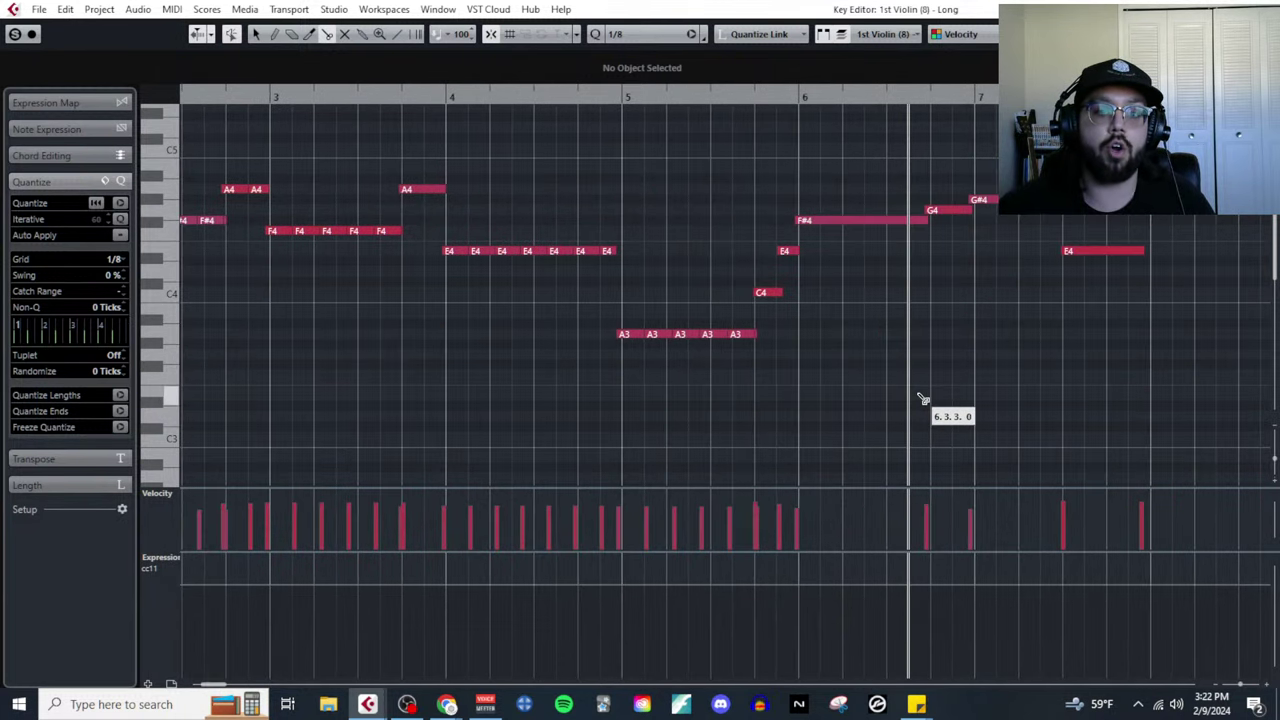
alt+click(850, 220)
alt+click(985, 205)
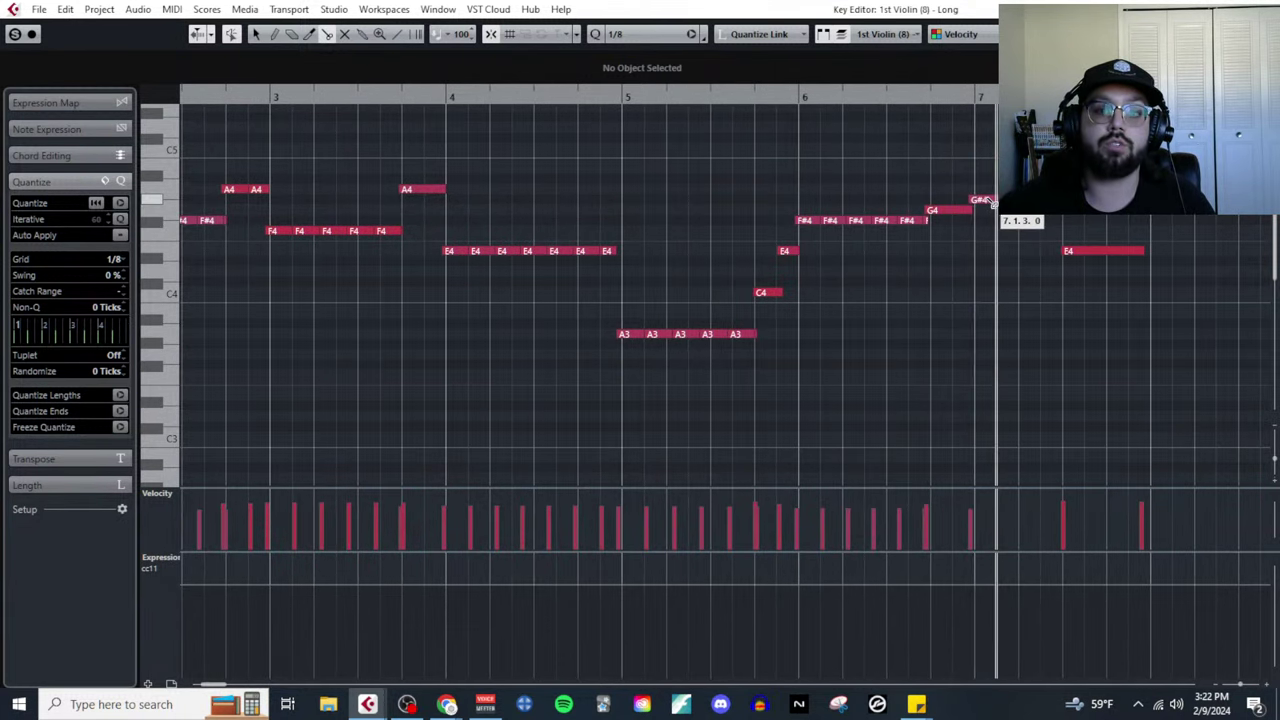
alt+click(955, 211)
alt+click(1094, 253)
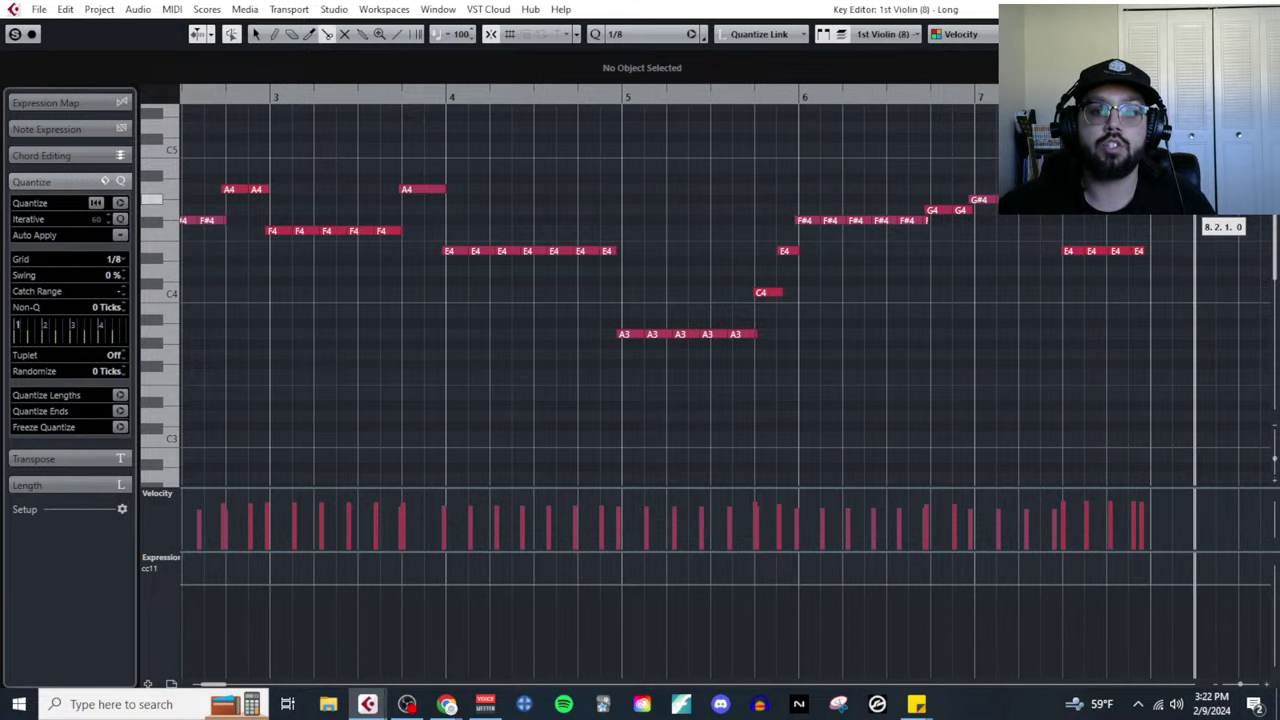
Split the long A4 note in bar 8 into repeated eighth notes aligned to the grid.
key(g)
key(g)
key(h)
key(h)
key(h)
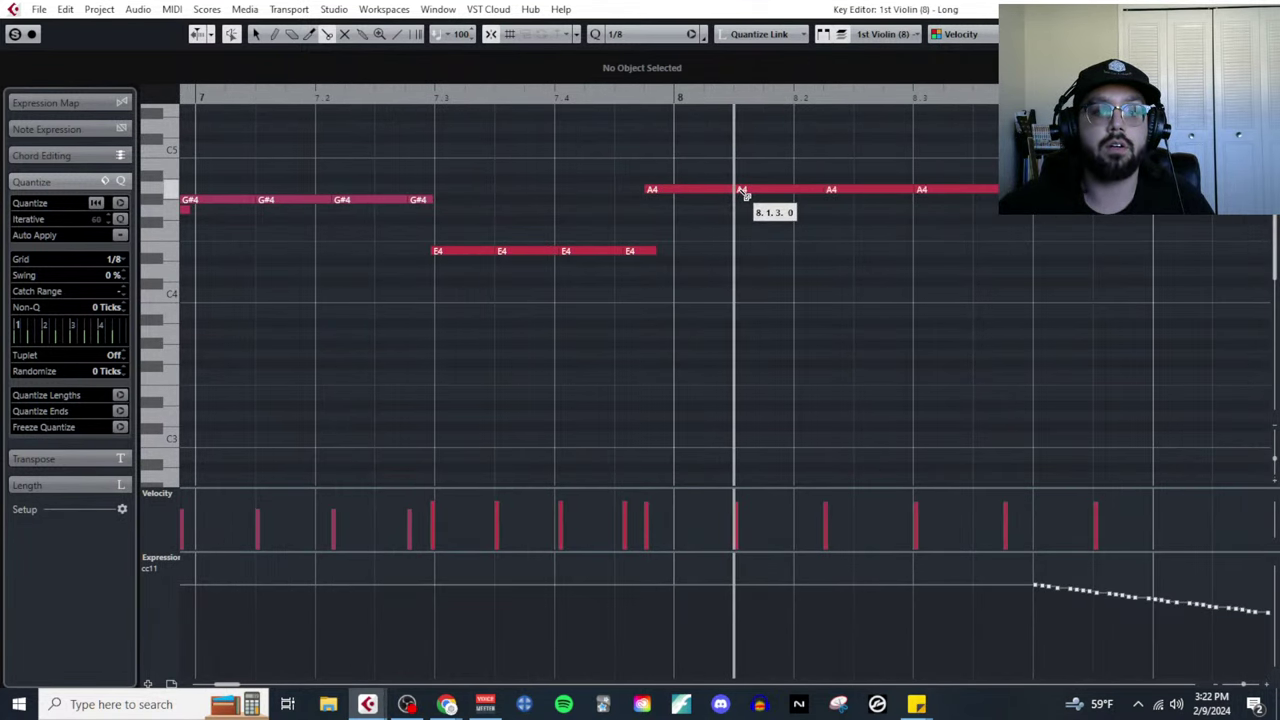
alt+click(799, 189)
alt+click(857, 189)
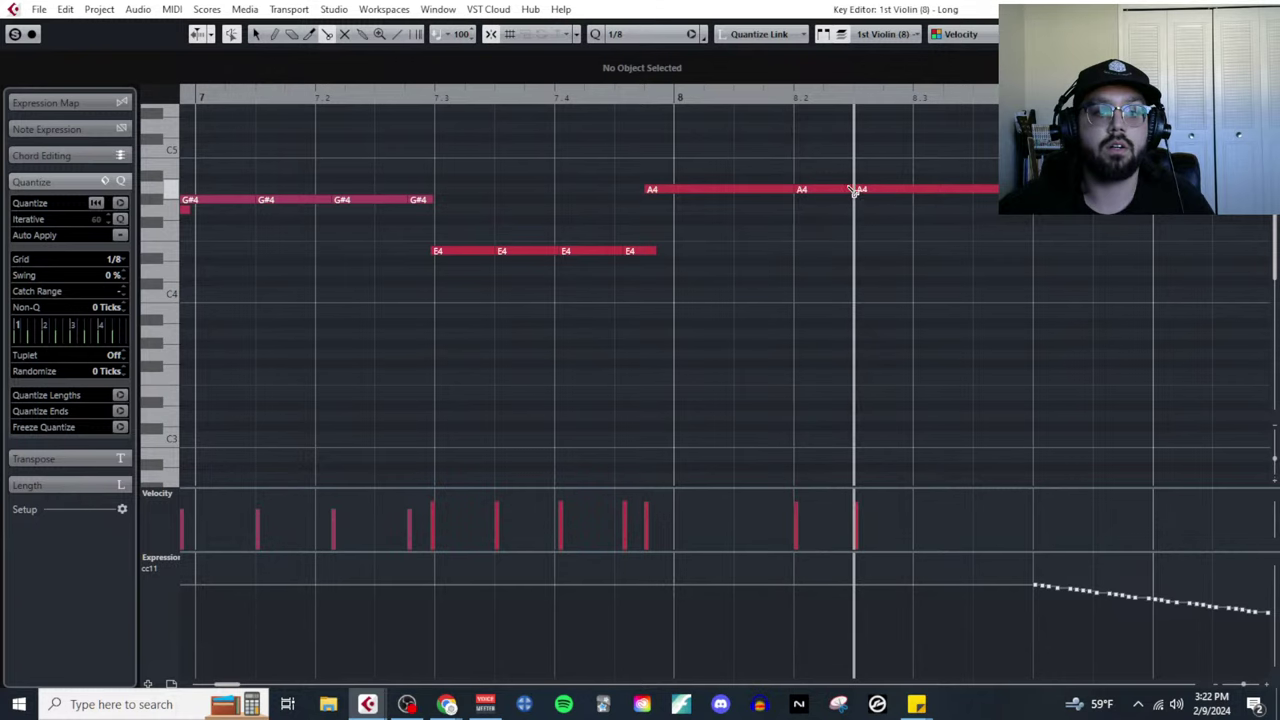
alt+click(737, 189)
alt+click(917, 189)
alt+click(976, 189)
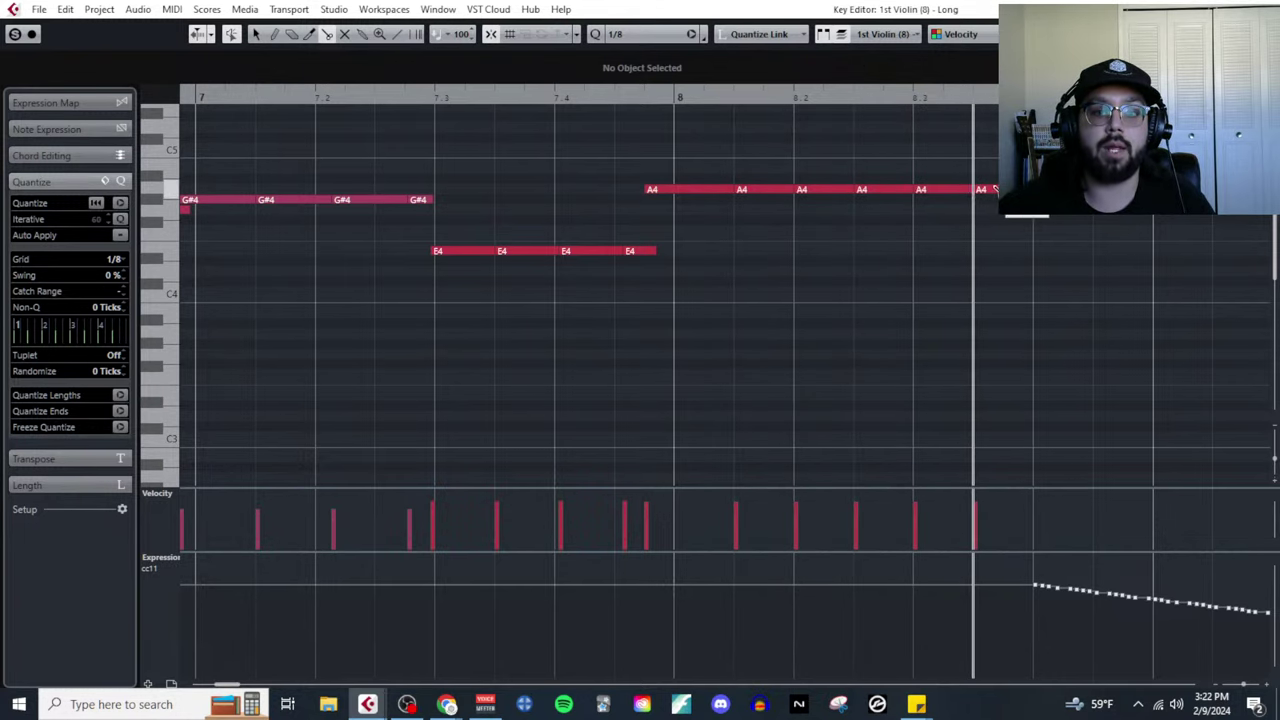
alt+click(1035, 189)
alt+click(1095, 189)
key(g)
key(g)
scroll(801, 313, left, 8)
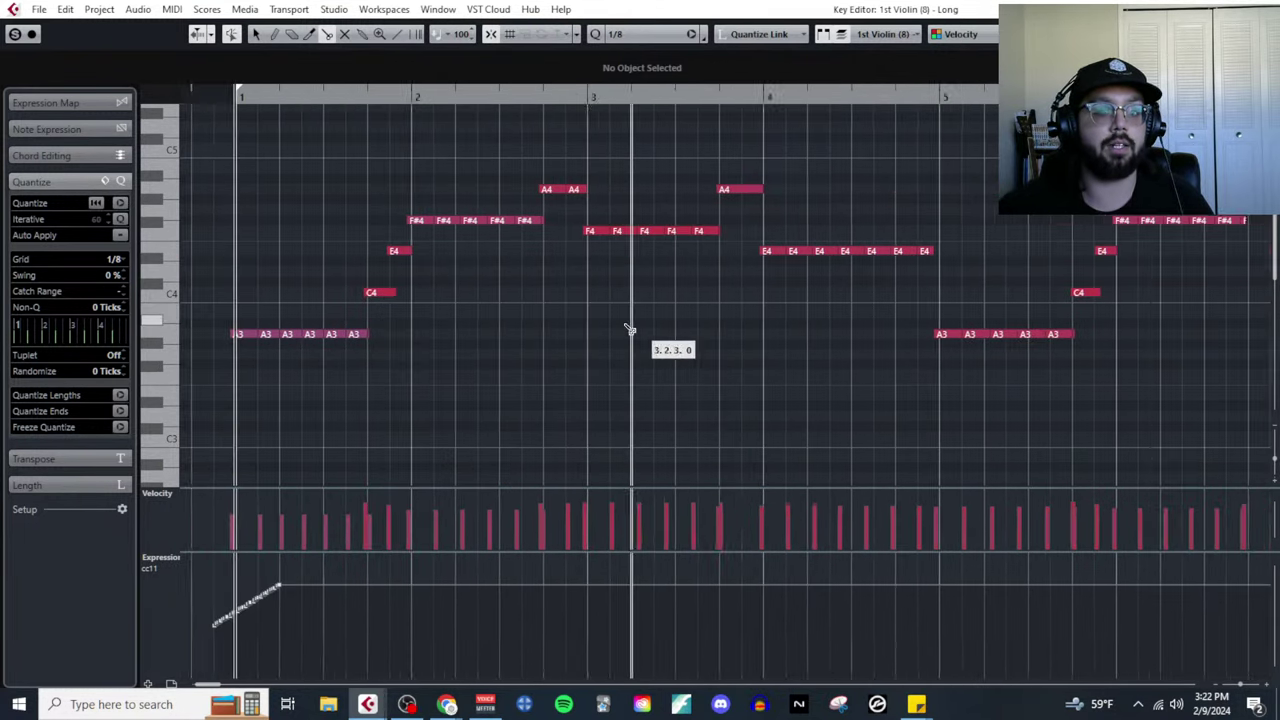
Solo the edited part in the Key Editor and play back the repeated eighth notes from bar 1.
right_click(531, 349)
click(540, 349)
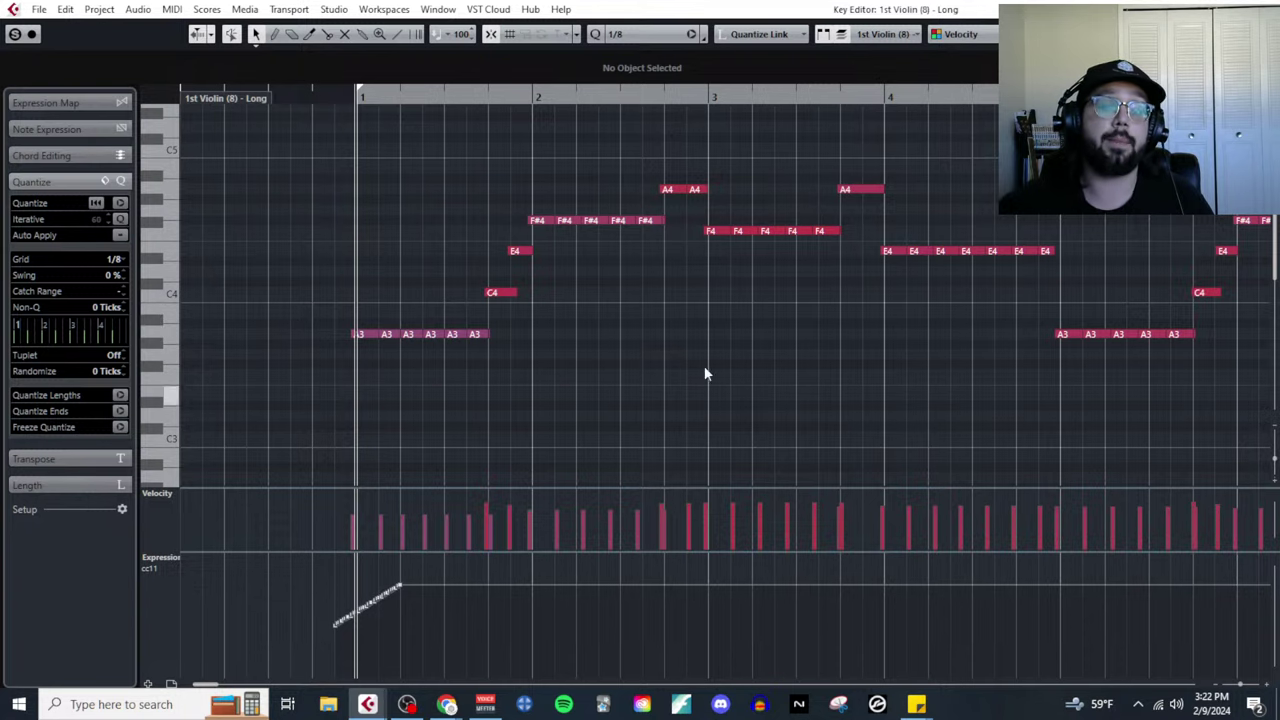
click(14, 35)
key(space)
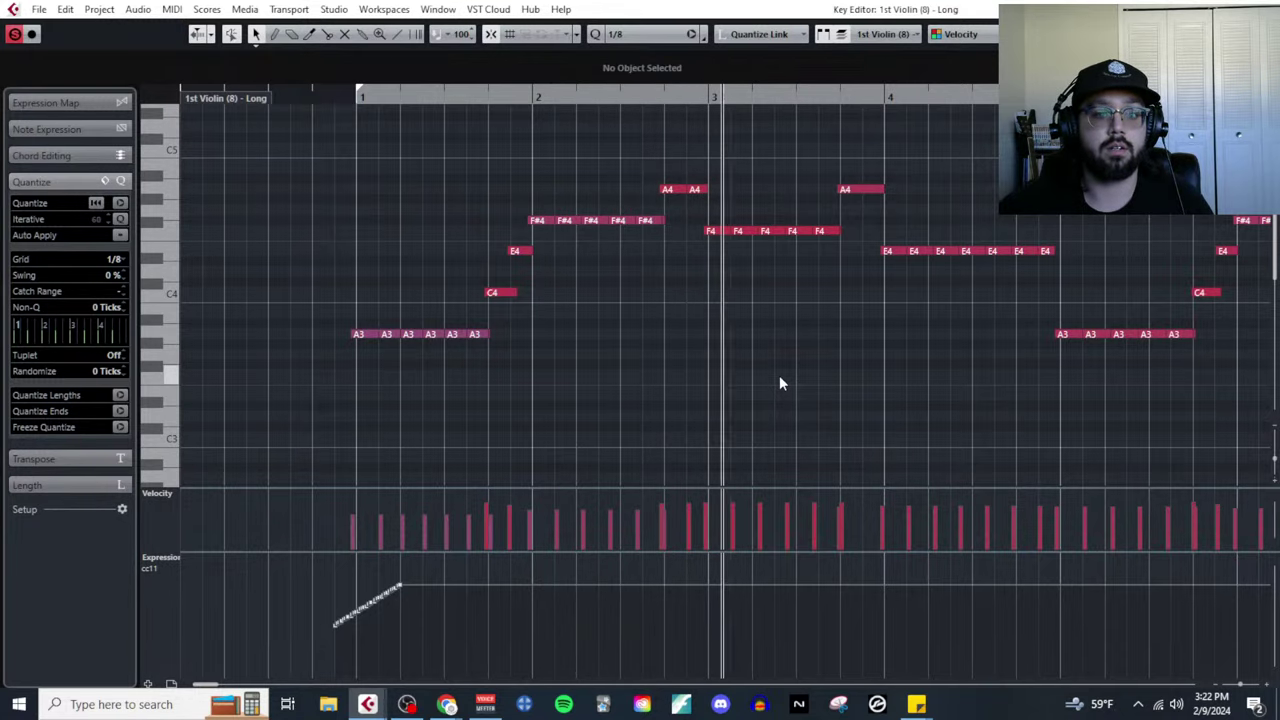
key(g)
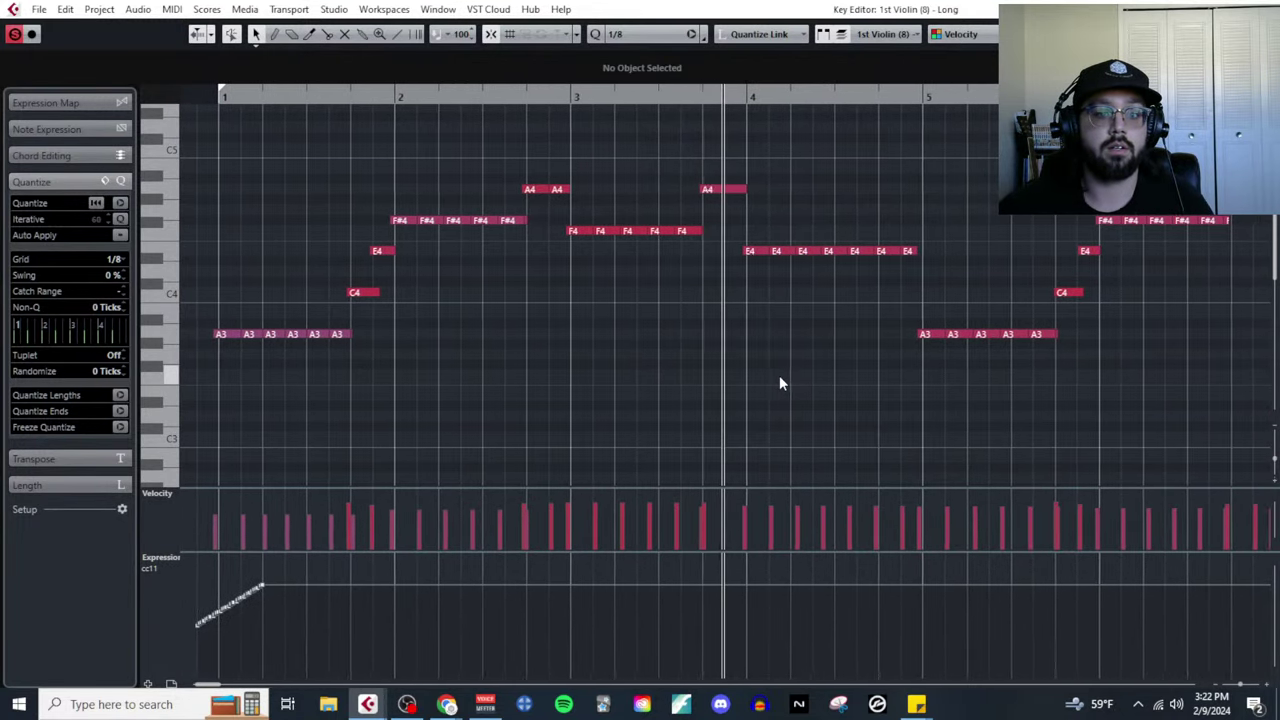
Try quantizing the starts and lengths of the notes to the 1/8 grid and play them back from bar 1.
key(g)
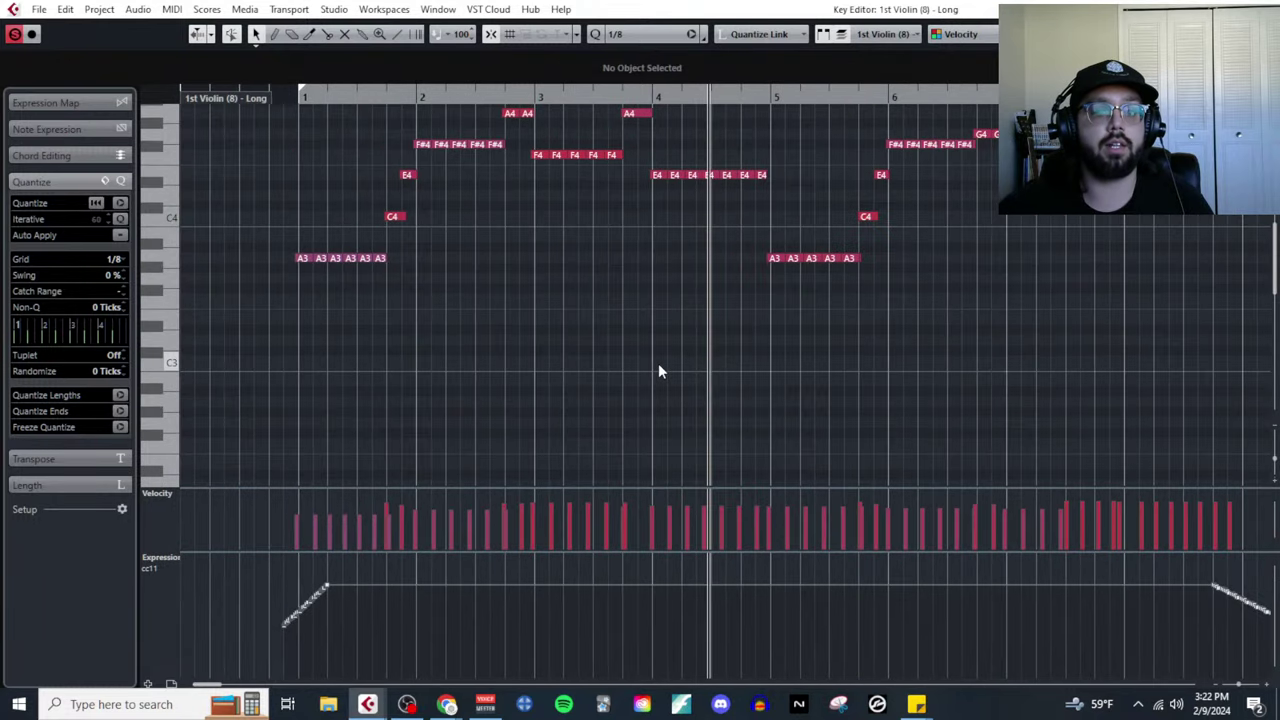
drag(637, 305, 1223, 406)
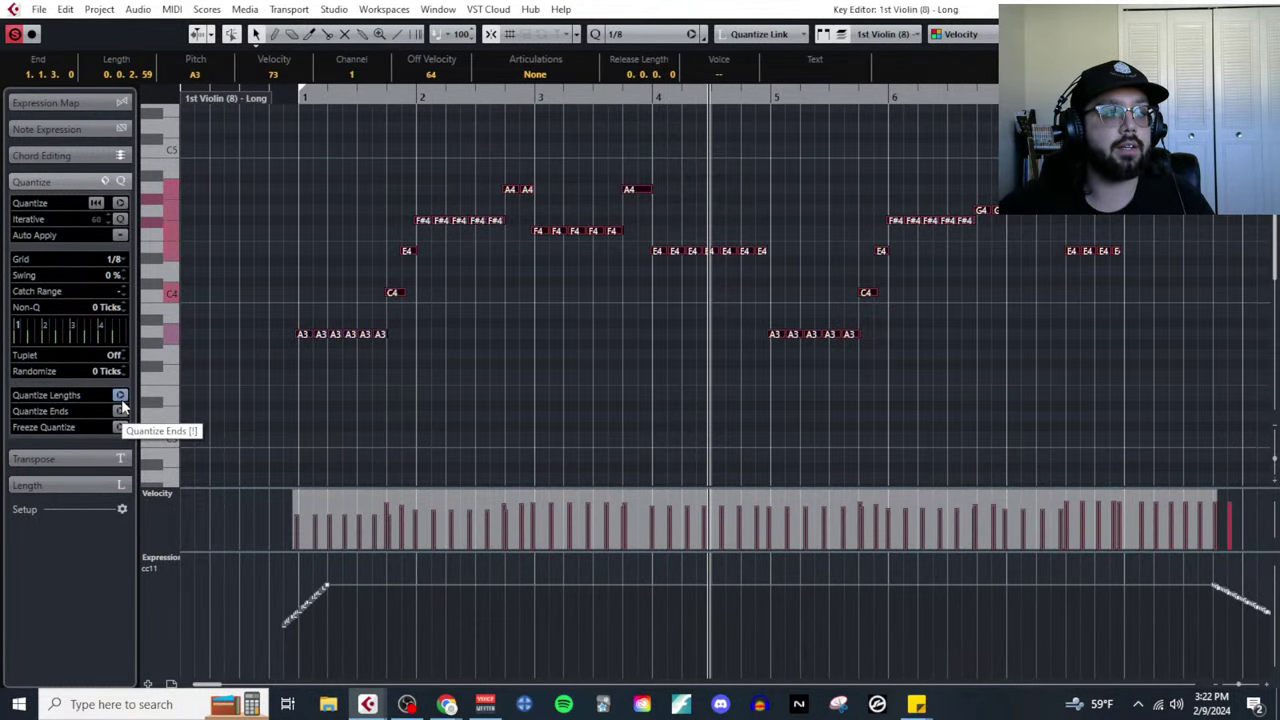
click(120, 203)
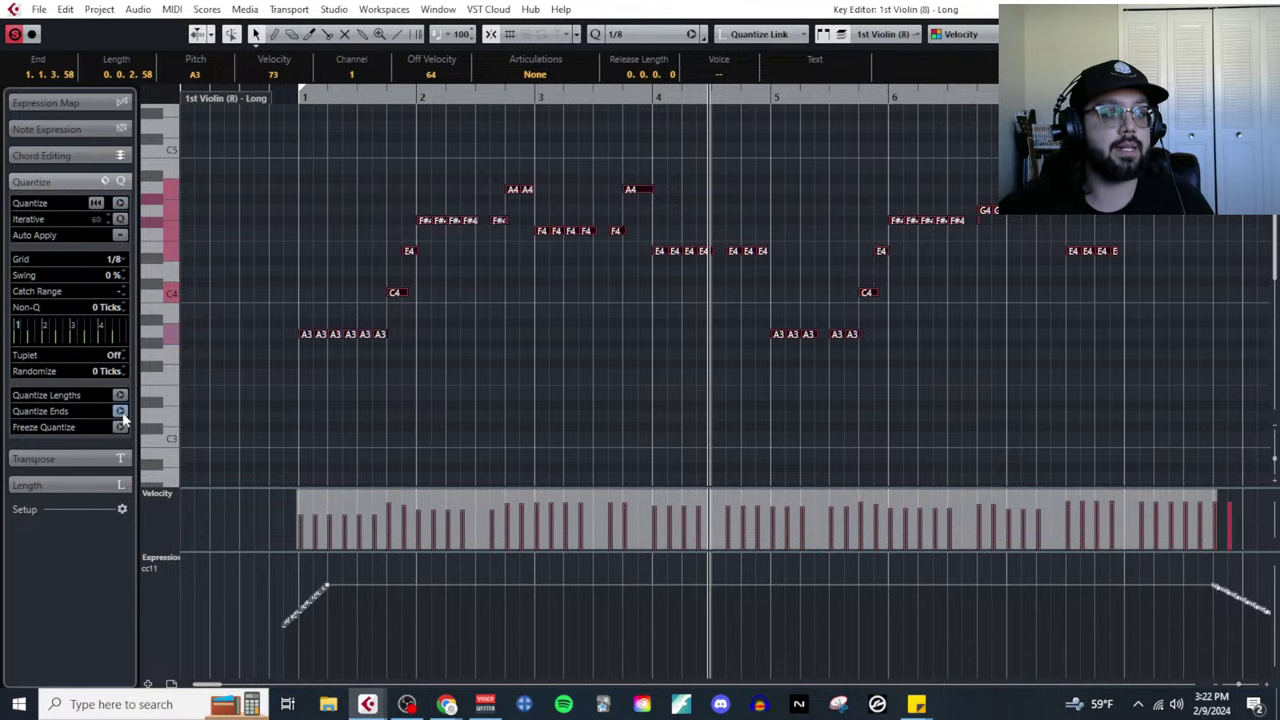
scroll(352, 343, up, 3)
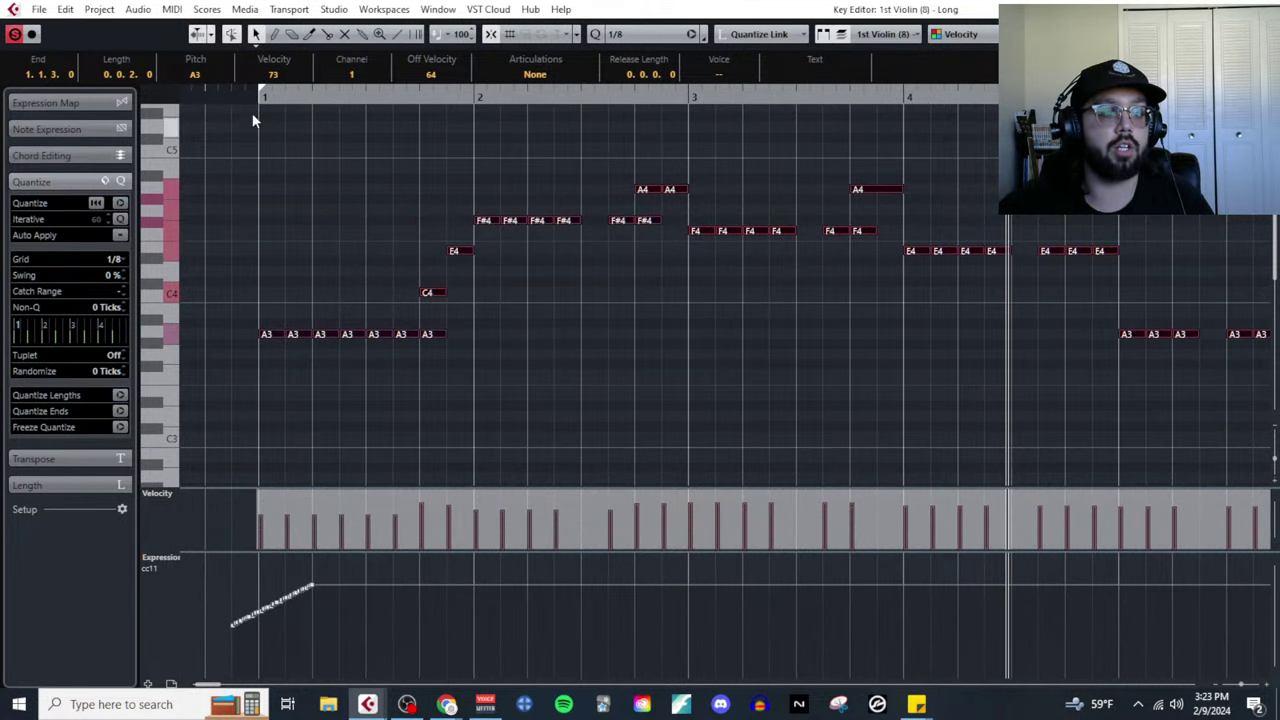
key(Home)
key(space)
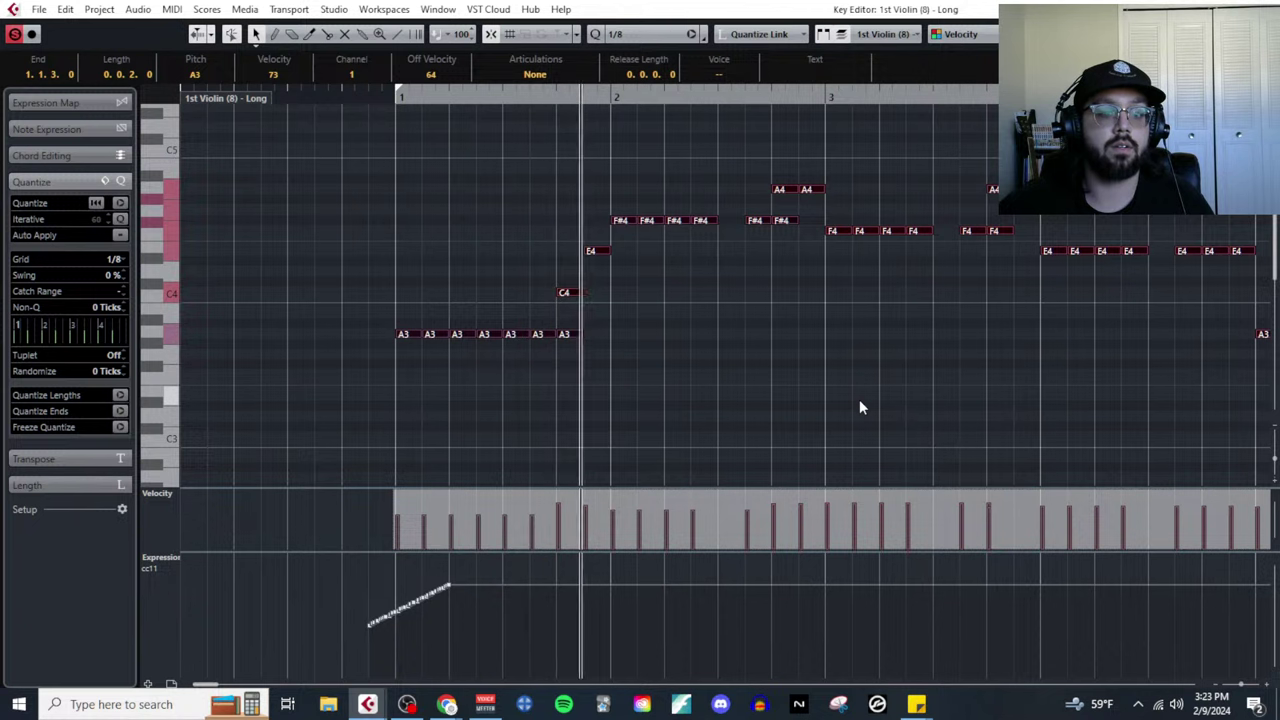
Delete the extra A3 below the C4 in bar 1, and undo the edits back to the unquantized notes.
click(562, 332)
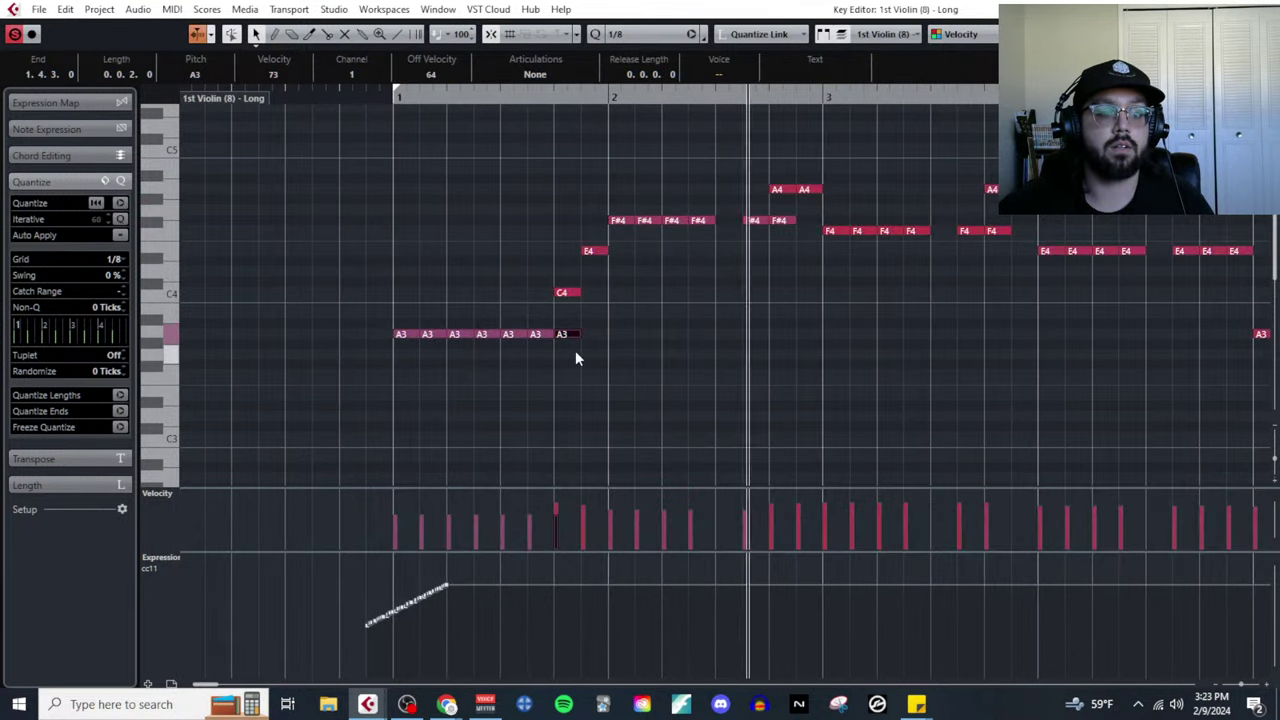
key(space)
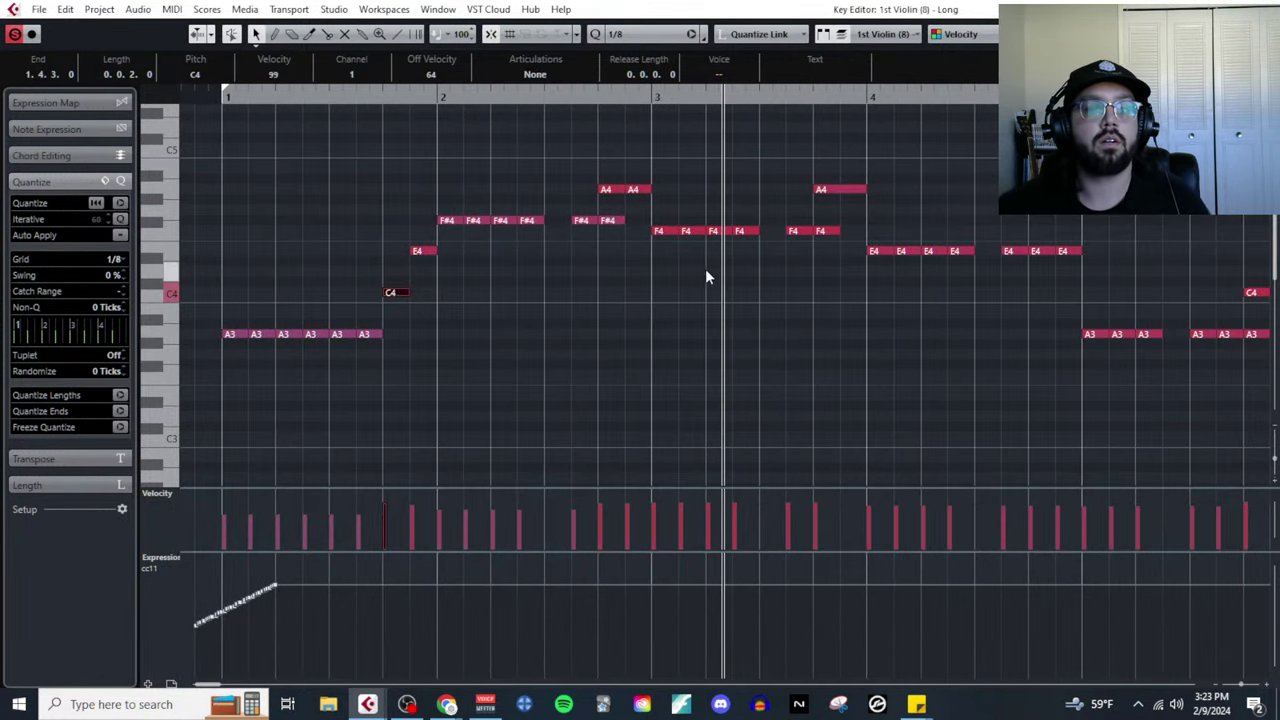
key(Up)
key(Up)
key(Up)
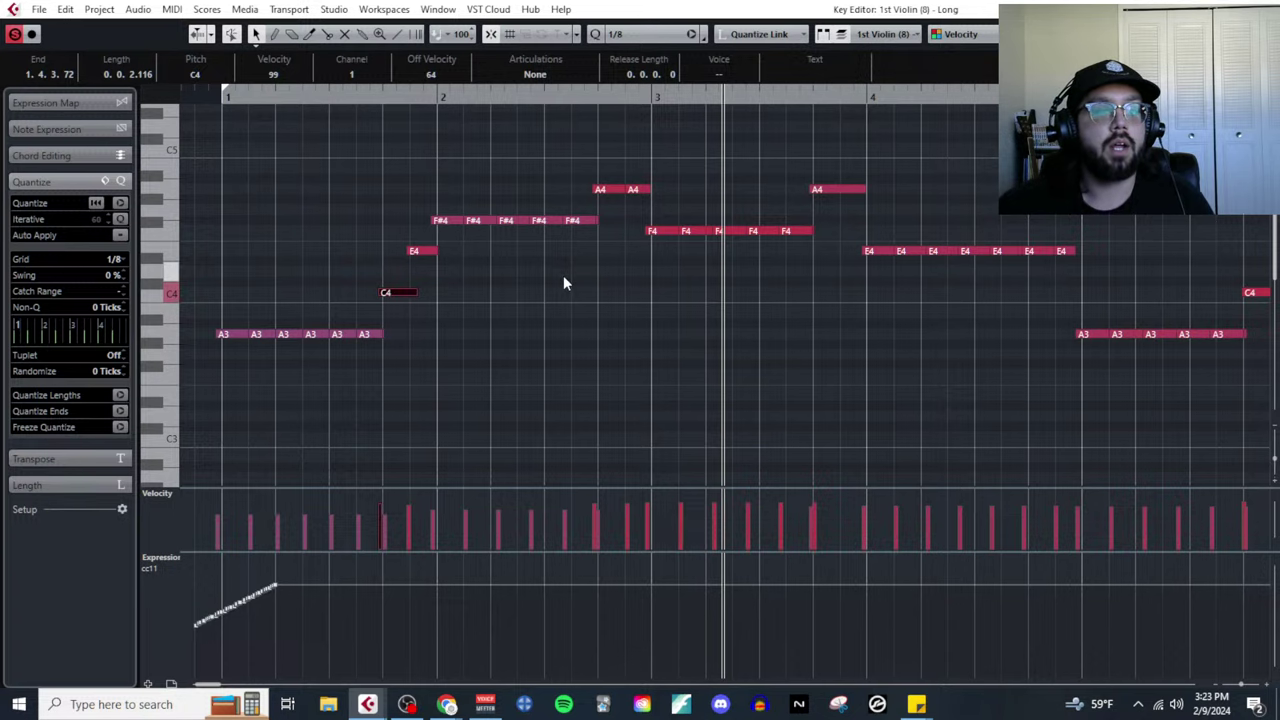
Raise the second to fifth A3 notes in bar 1 to B3.
ctrl+scroll(540, 290, down, 2)
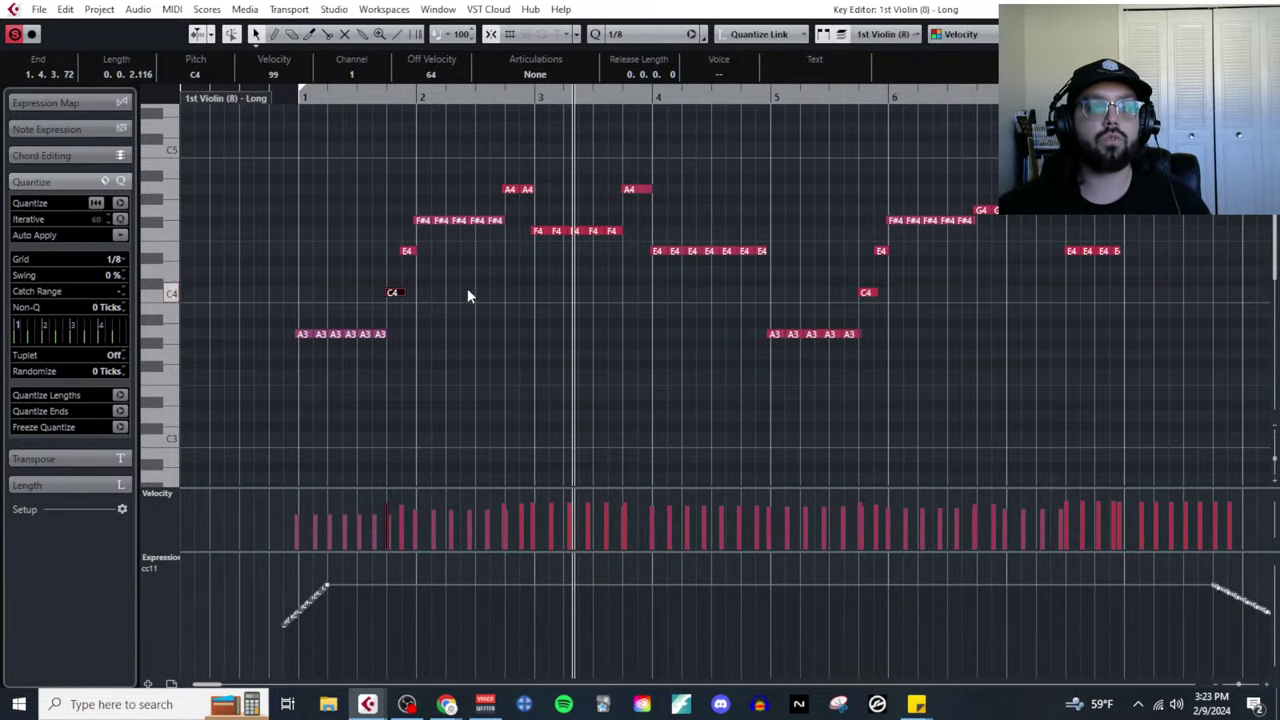
ctrl+scroll(316, 351, up, 2)
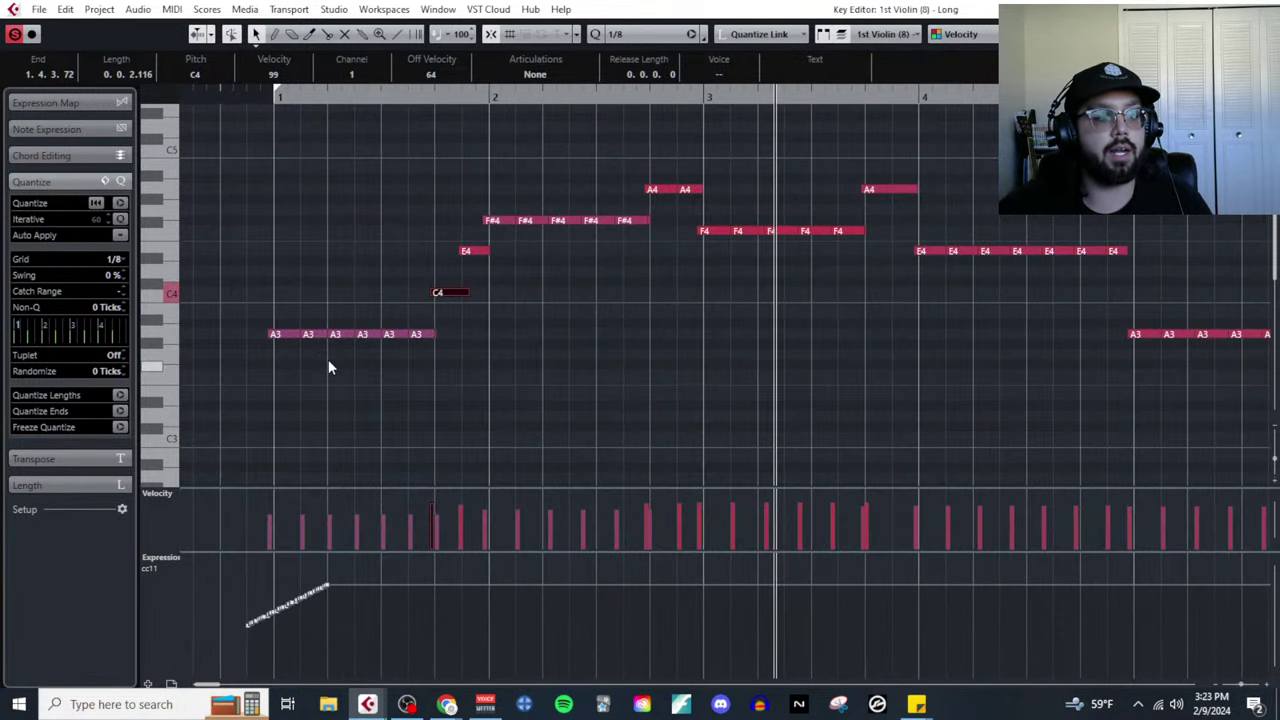
drag(323, 315, 388, 370)
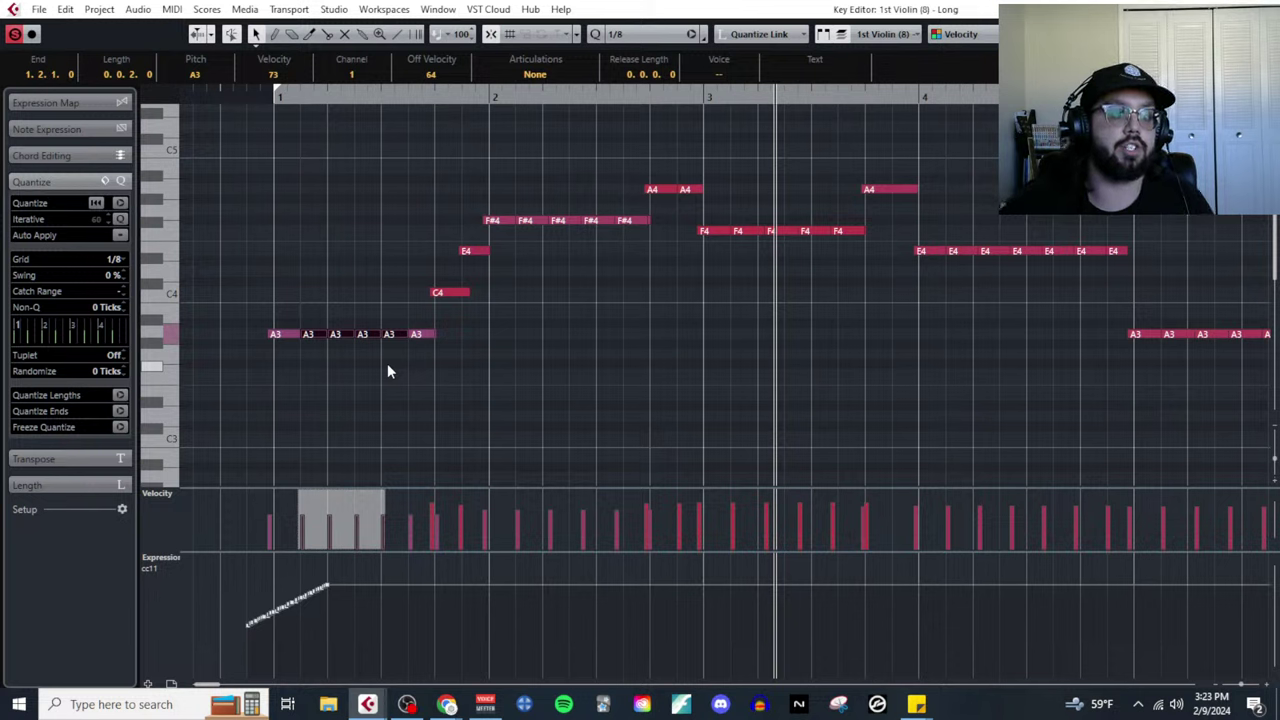
key(Up)
key(Up)
click(387, 363)
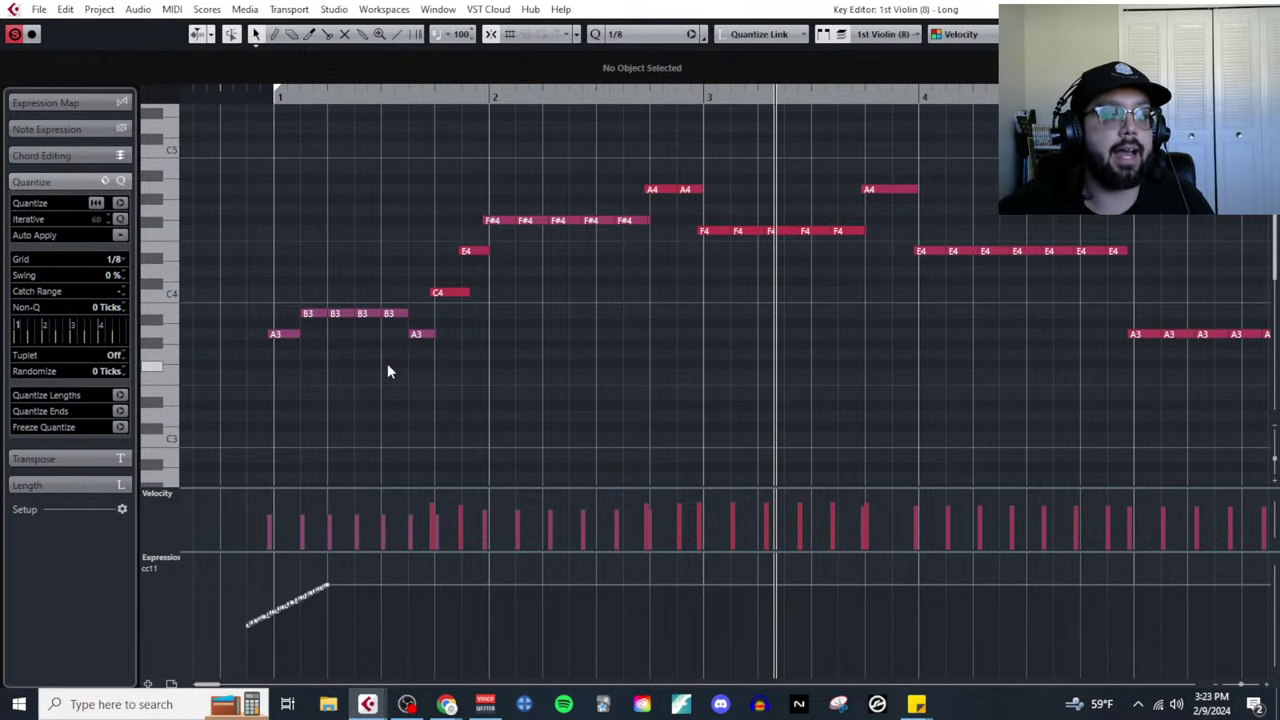
Raise the third note of bar 1 to C4, the fourth to D4 and the fifth to C4.
click(344, 313)
key(Up)
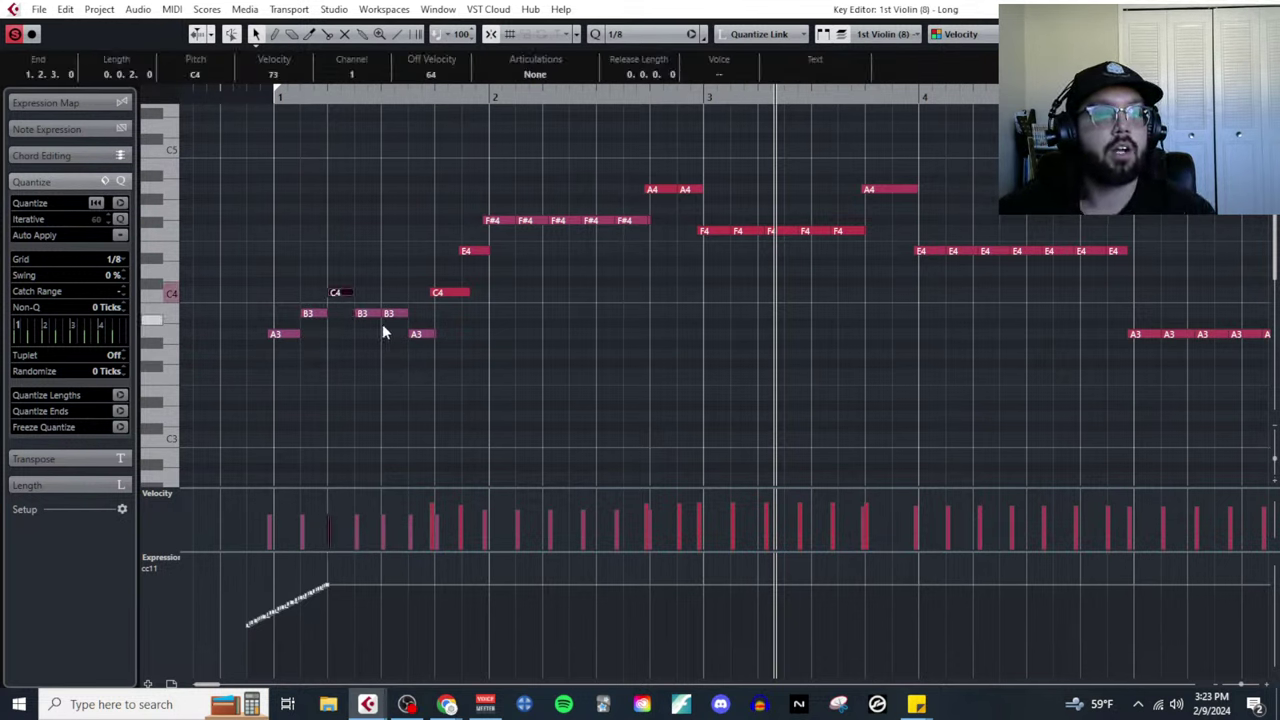
click(369, 314)
key(Up)
key(Up)
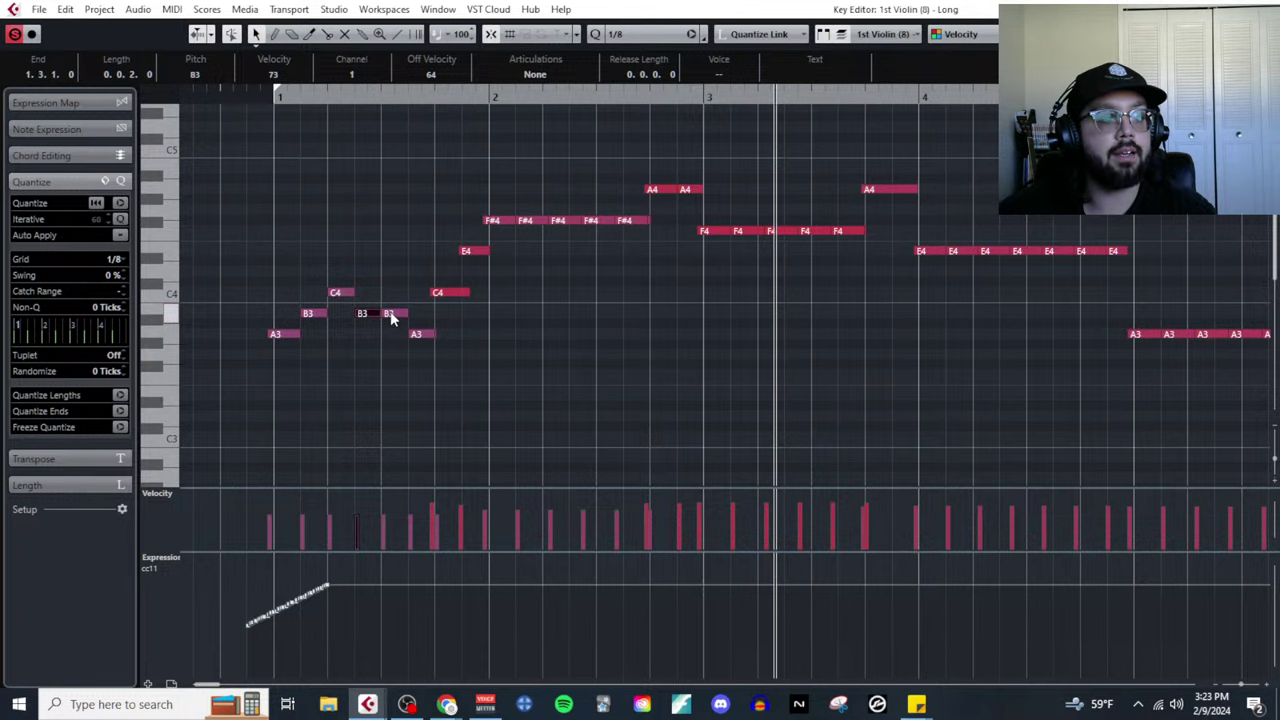
key(Up)
click(393, 316)
key(Up)
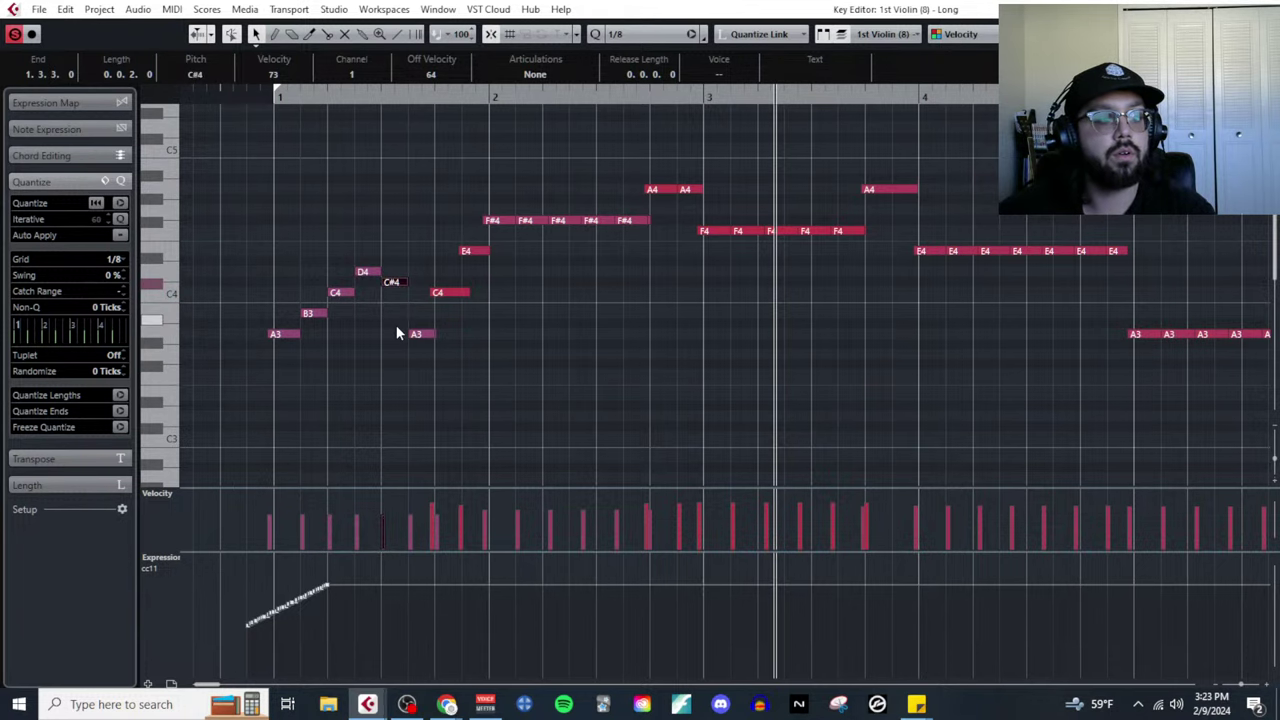
Play back the embellished opening phrase from bar 1.
key(Home)
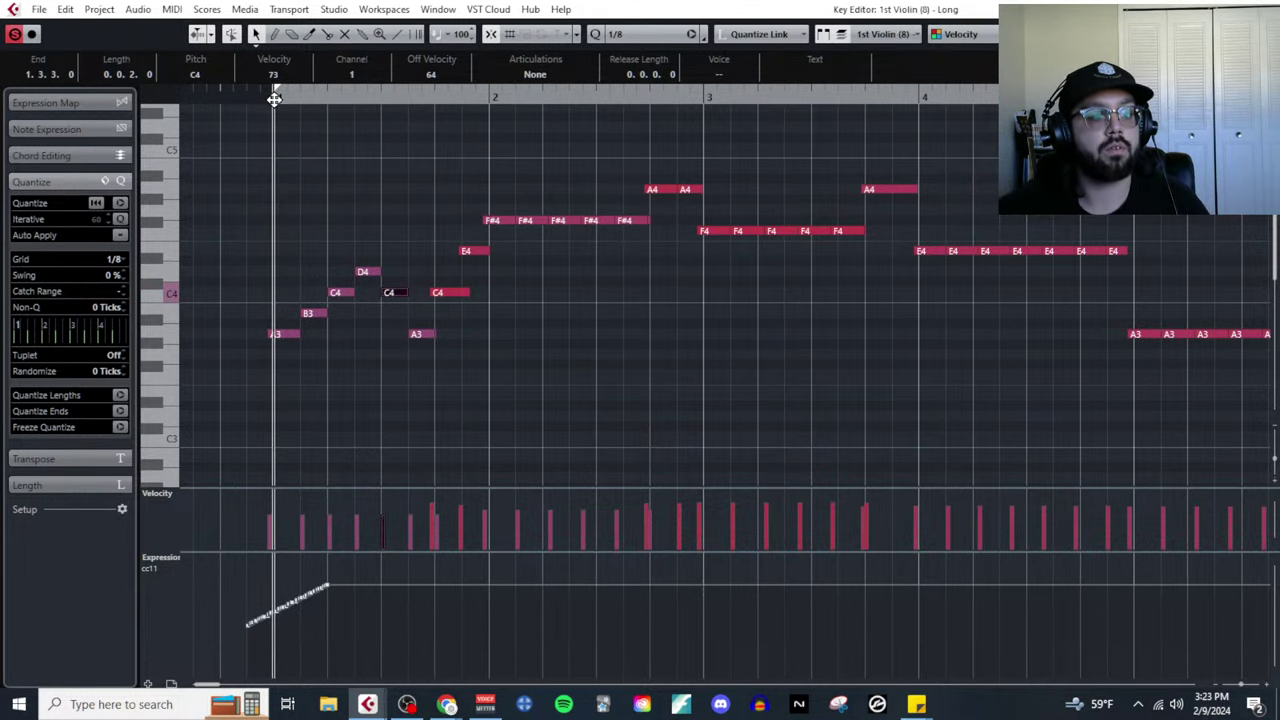
key(space)
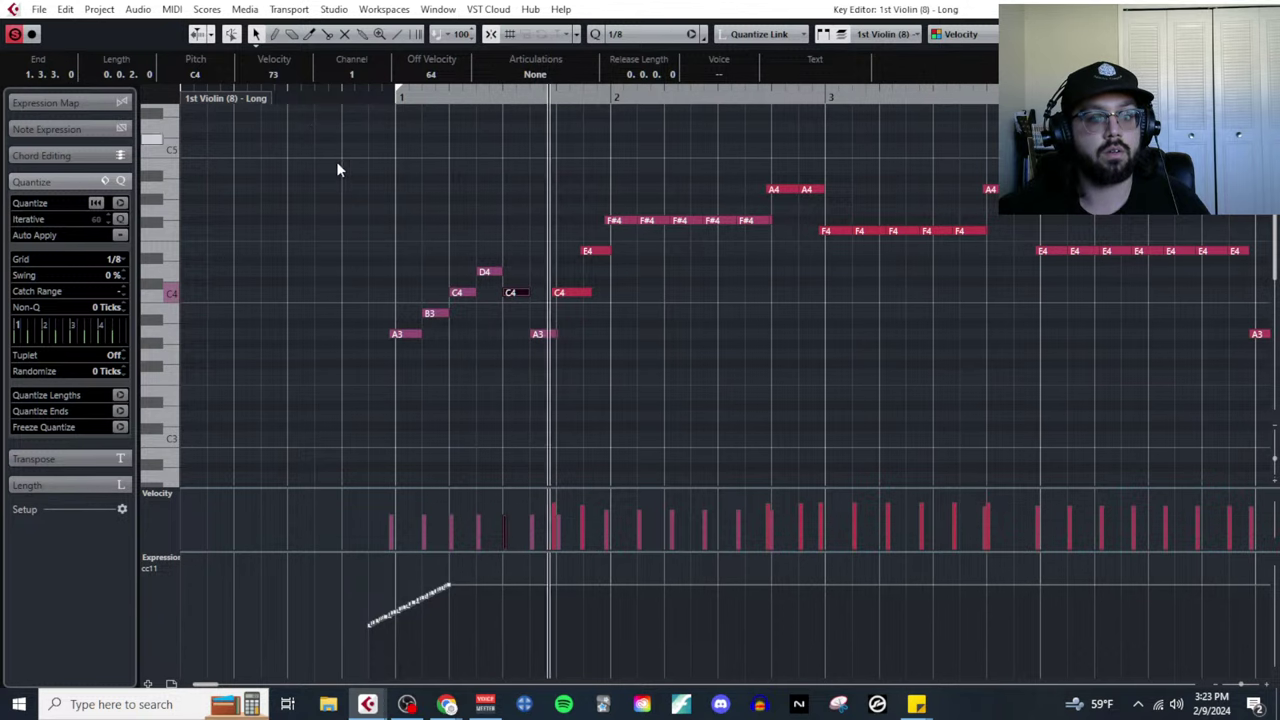
key(space)
Delete the tiny leftover A3 fragment at beat 4 of bar 1.
scroll(565, 305, up, 2)
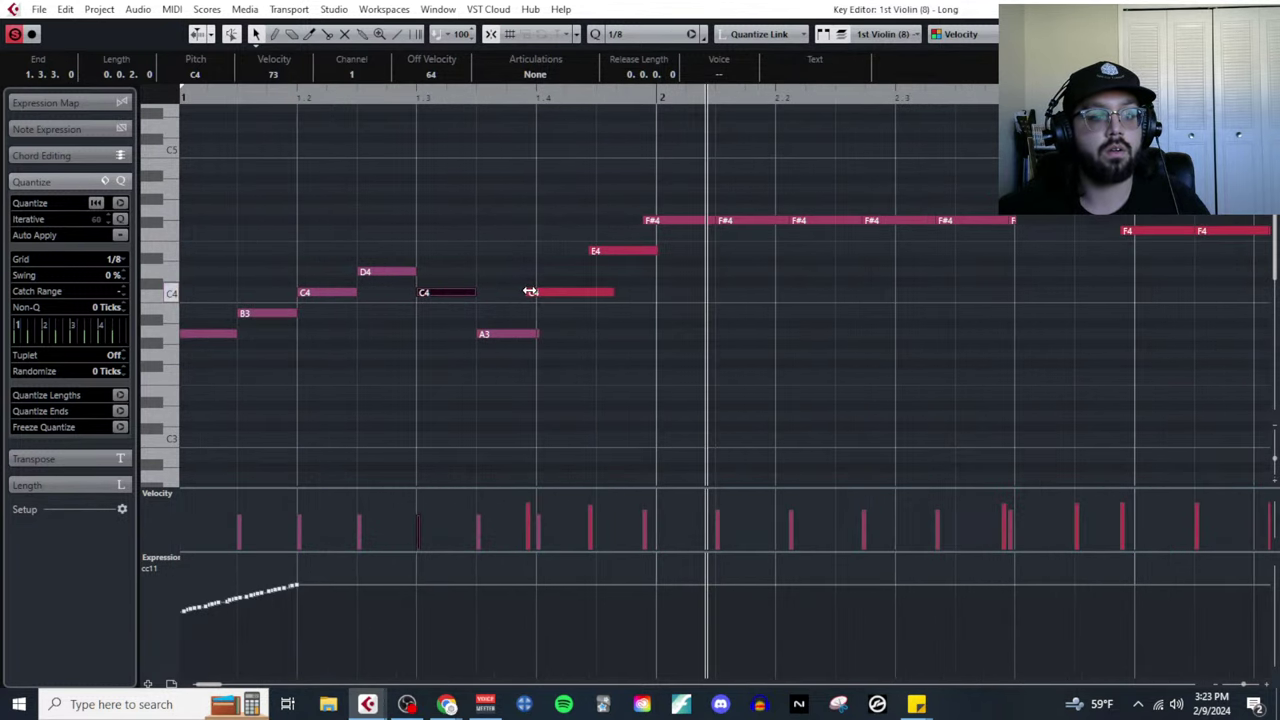
key(Right)
key(Right)
scroll(540, 350, up, 5)
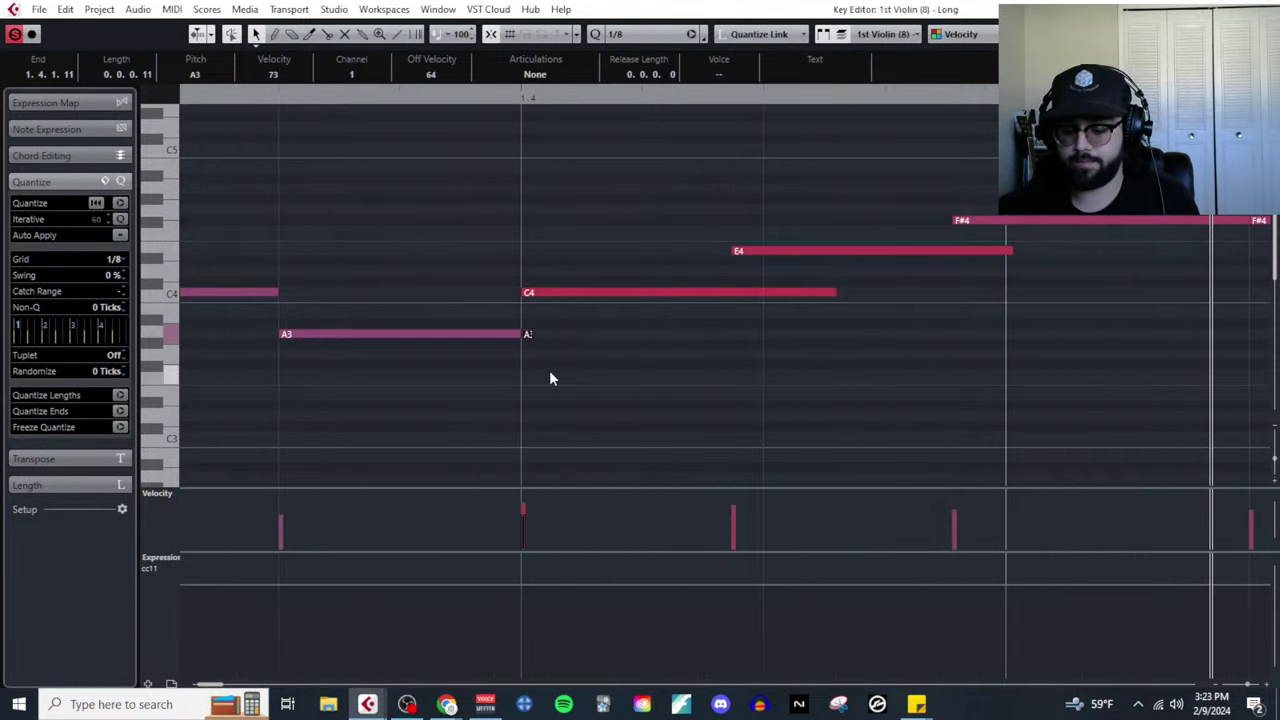
scroll(533, 325, down, 5)
click(536, 333)
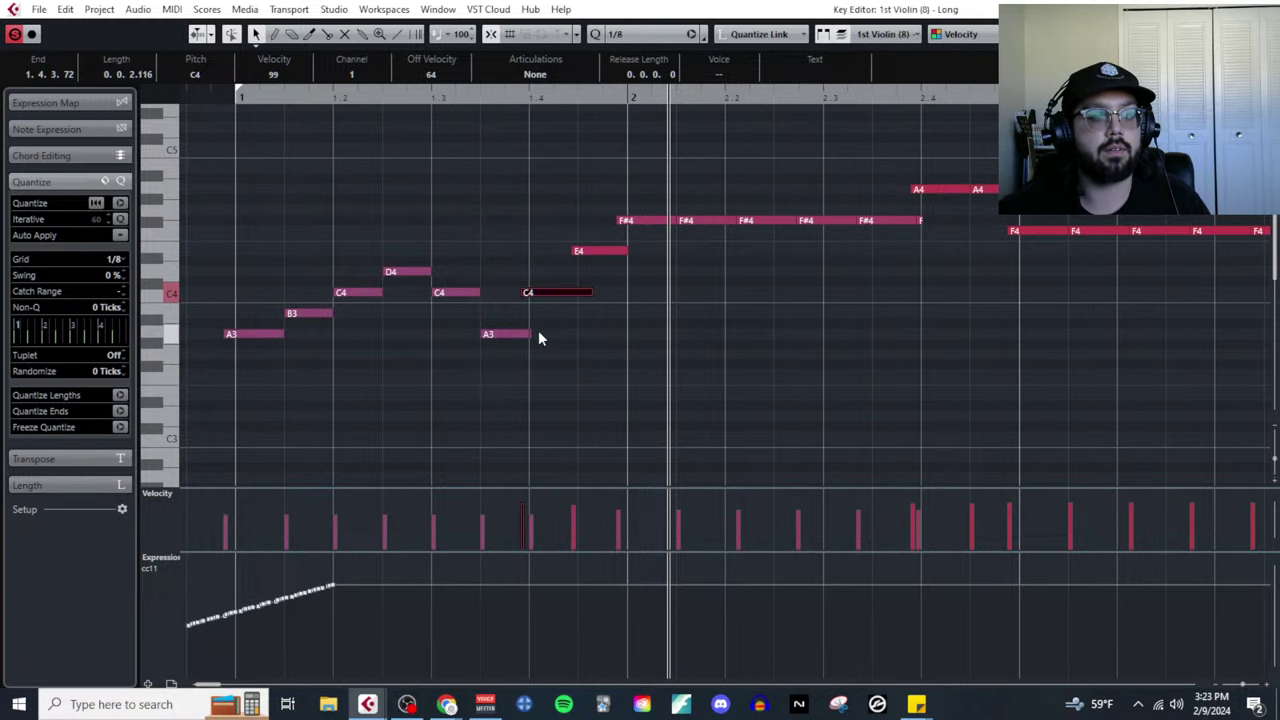
scroll(534, 337, up, 5)
key(Right)
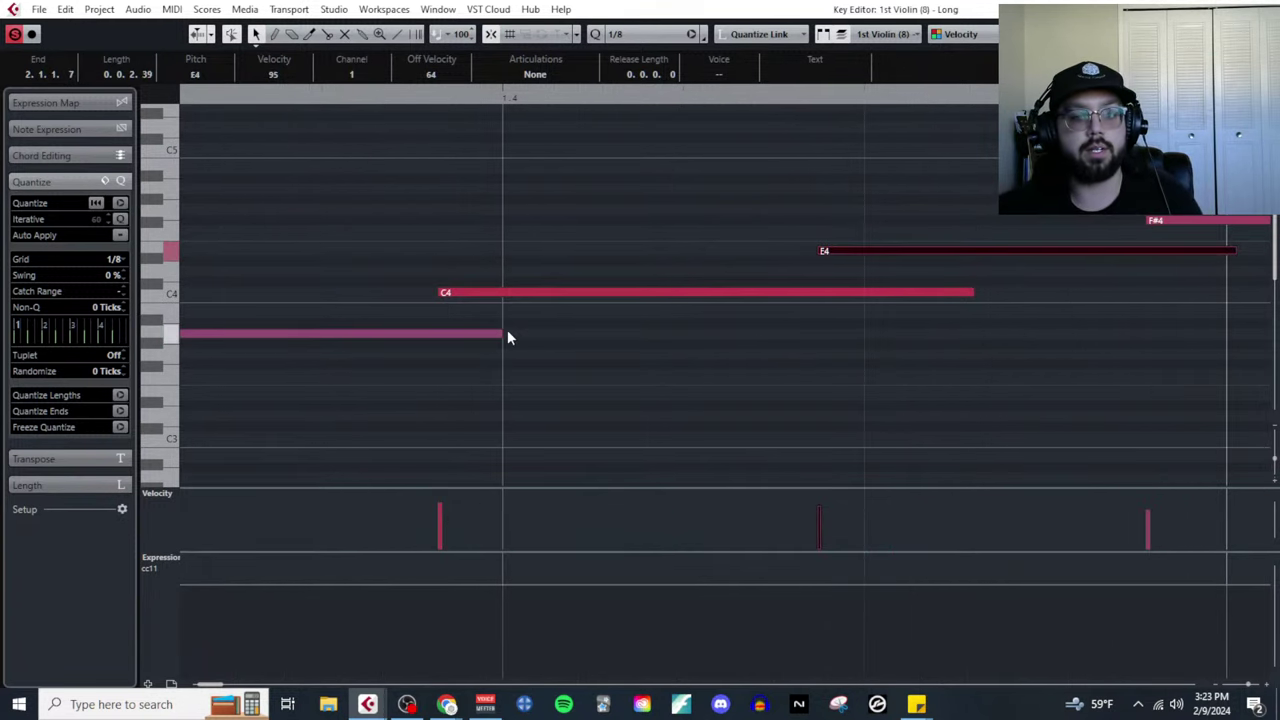
scroll(490, 328, down, 5)
Return the playhead to bar 1 and delete the tiny leftover F#4 fragment at beat 4 of bar 2.
click(347, 97)
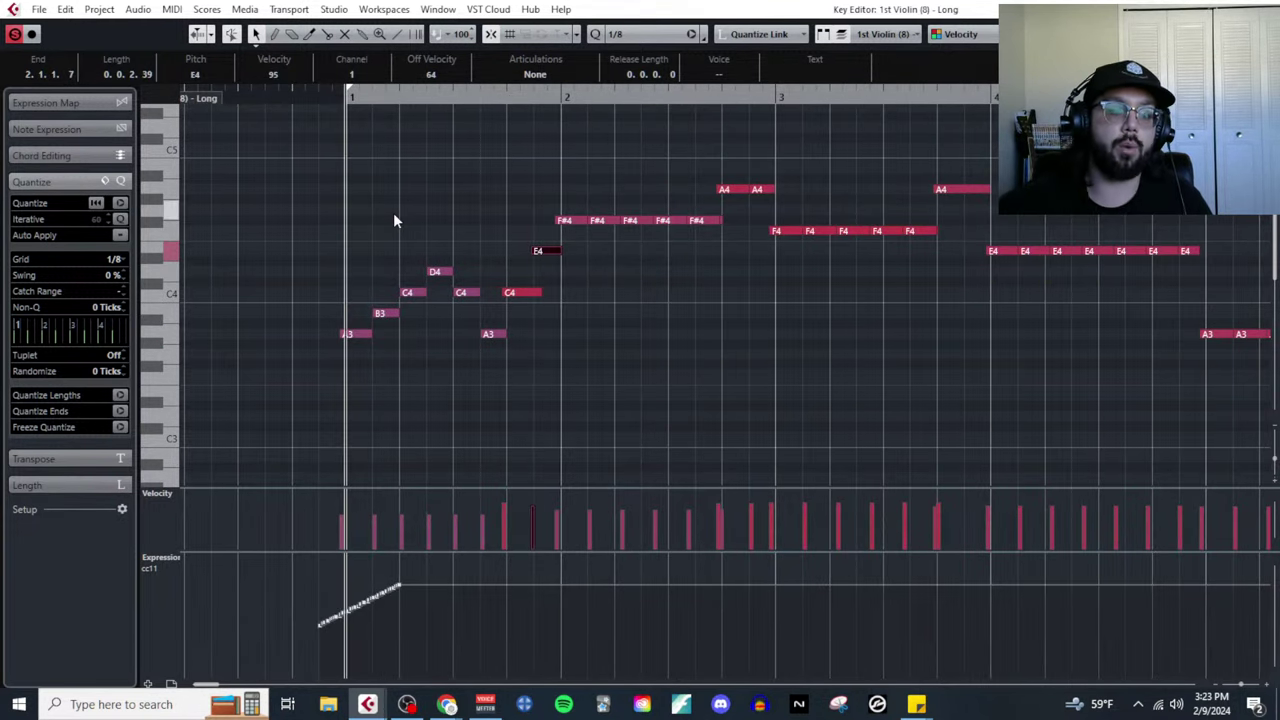
scroll(690, 245, up, 3)
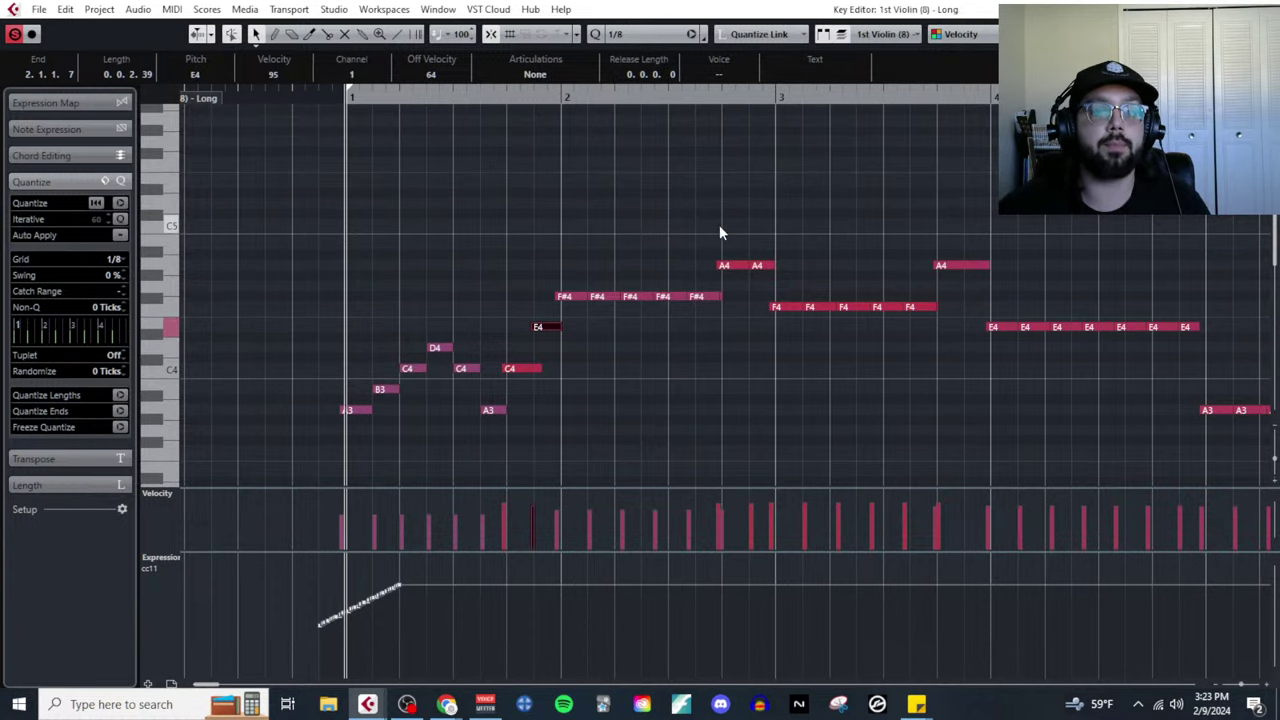
key(Right)
key(Right)
key(Right)
key(Right)
key(Right)
key(Right)
key(Right)
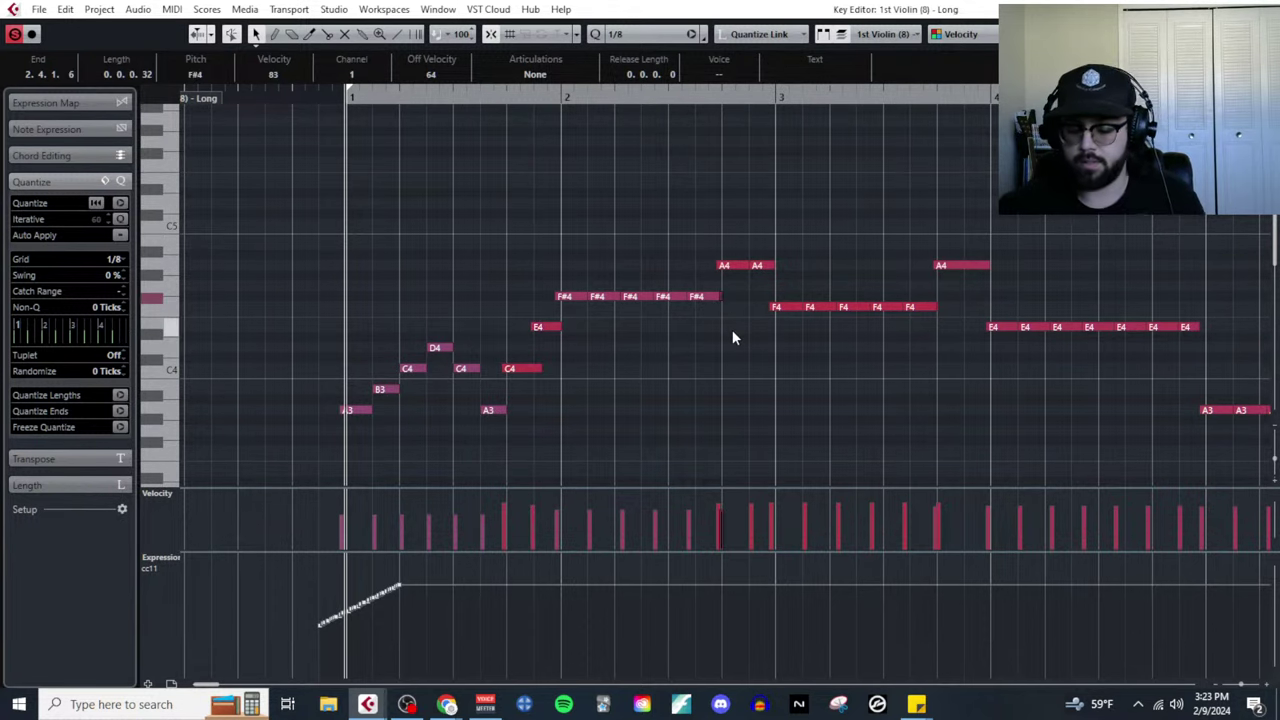
Close the Key Editor and delete the edited part from the Flute - Long track.
click(1262, 8)
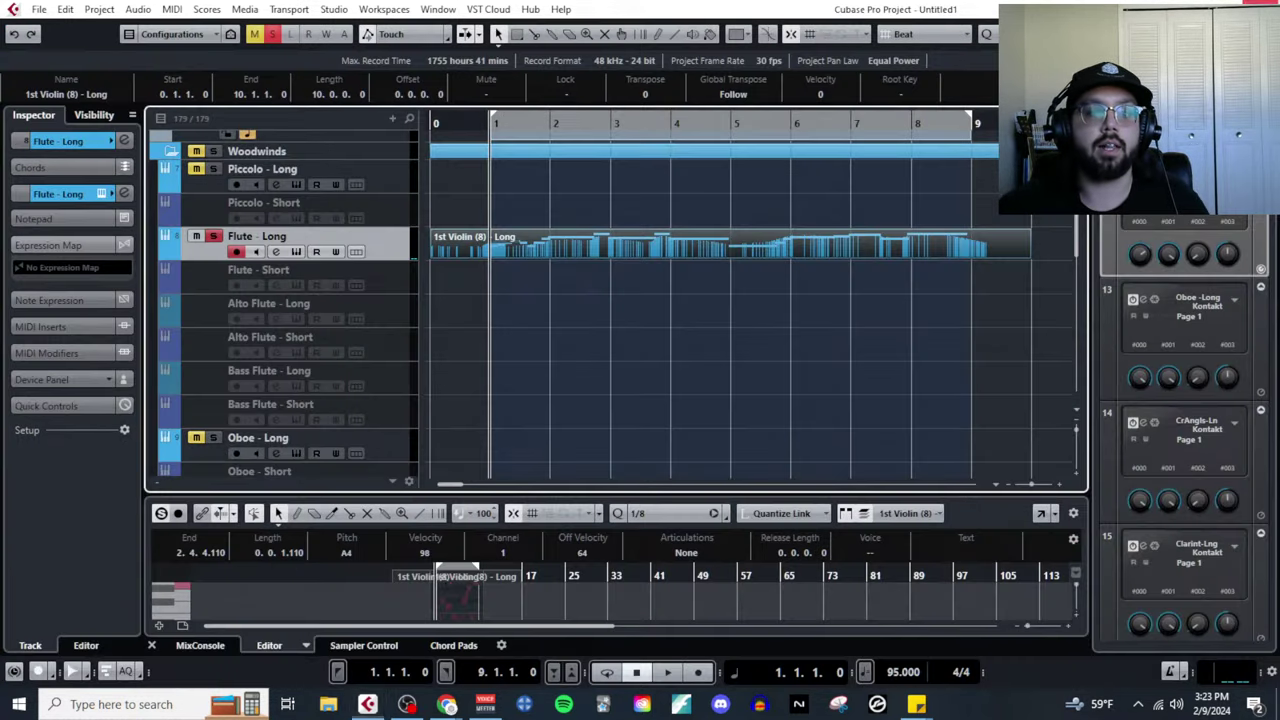
key(p)
click(518, 250)
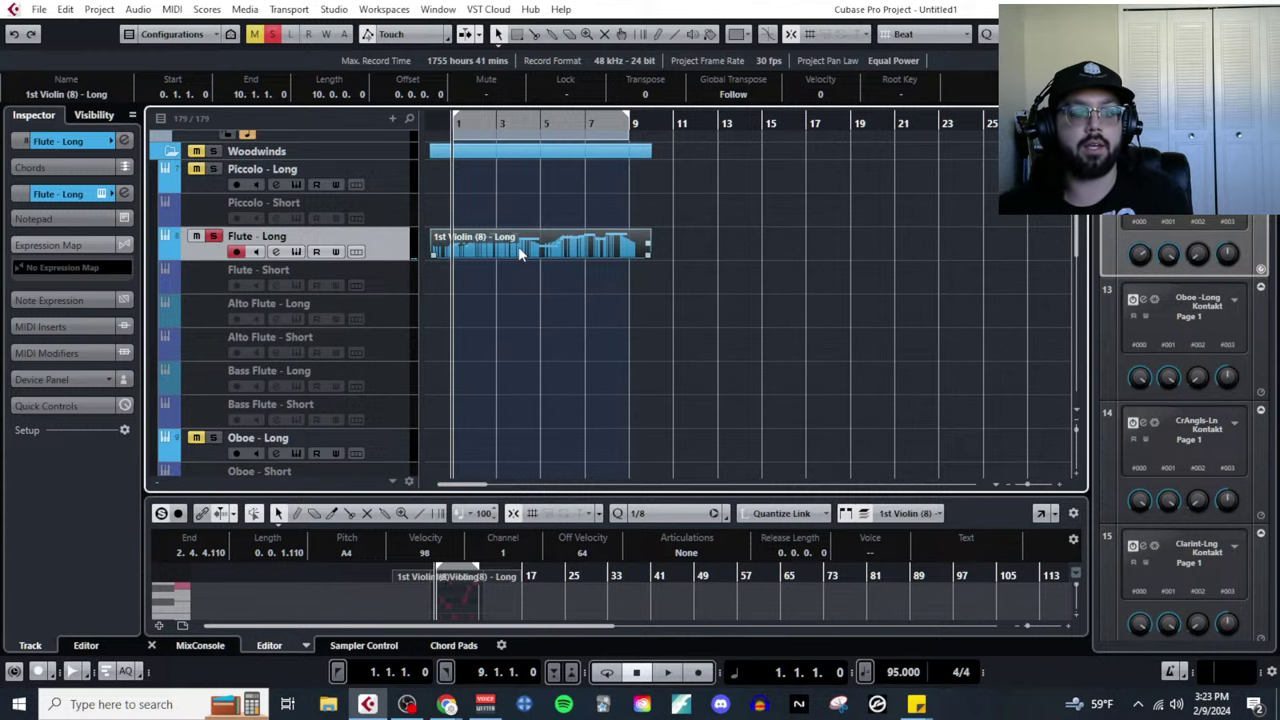
key(Delete)
Copy the 1st Violin (8) - Long part onto Flute - Long, starting one bar before bar 1, and open it in the Key Editor.
scroll(524, 360, down, 10)
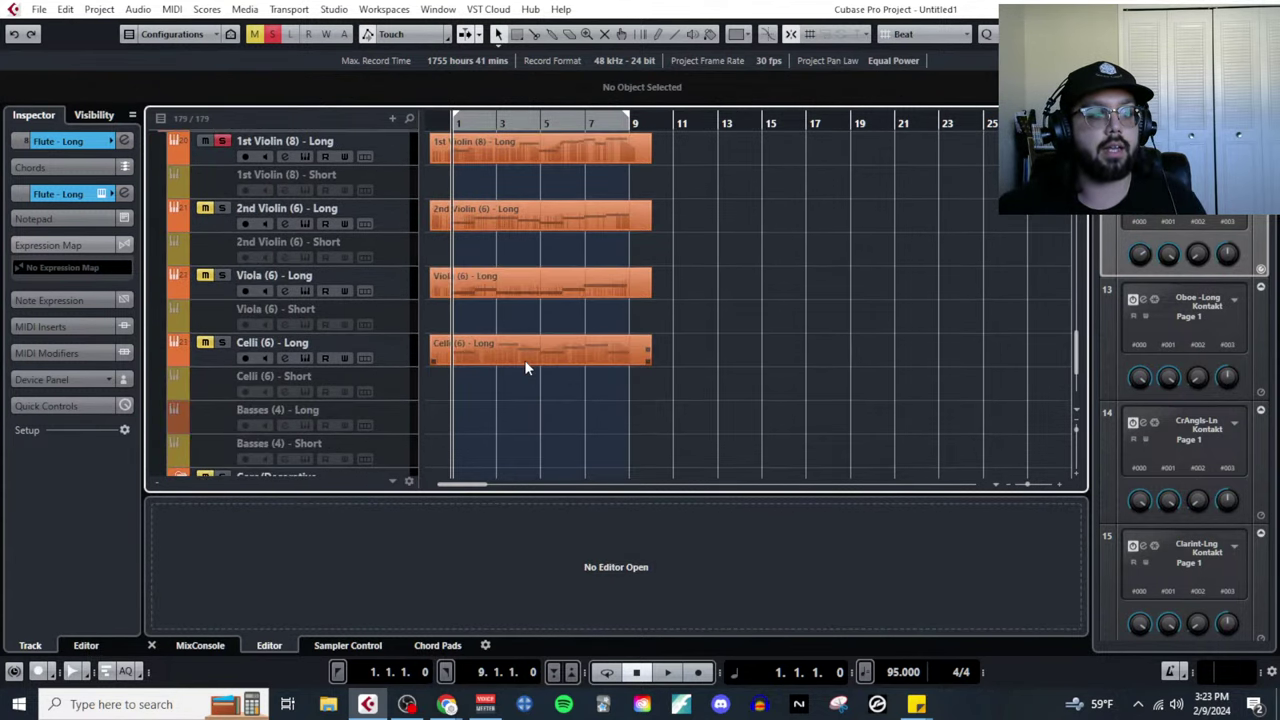
scroll(529, 345, up, 3)
click(528, 430)
scroll(490, 320, up, 10)
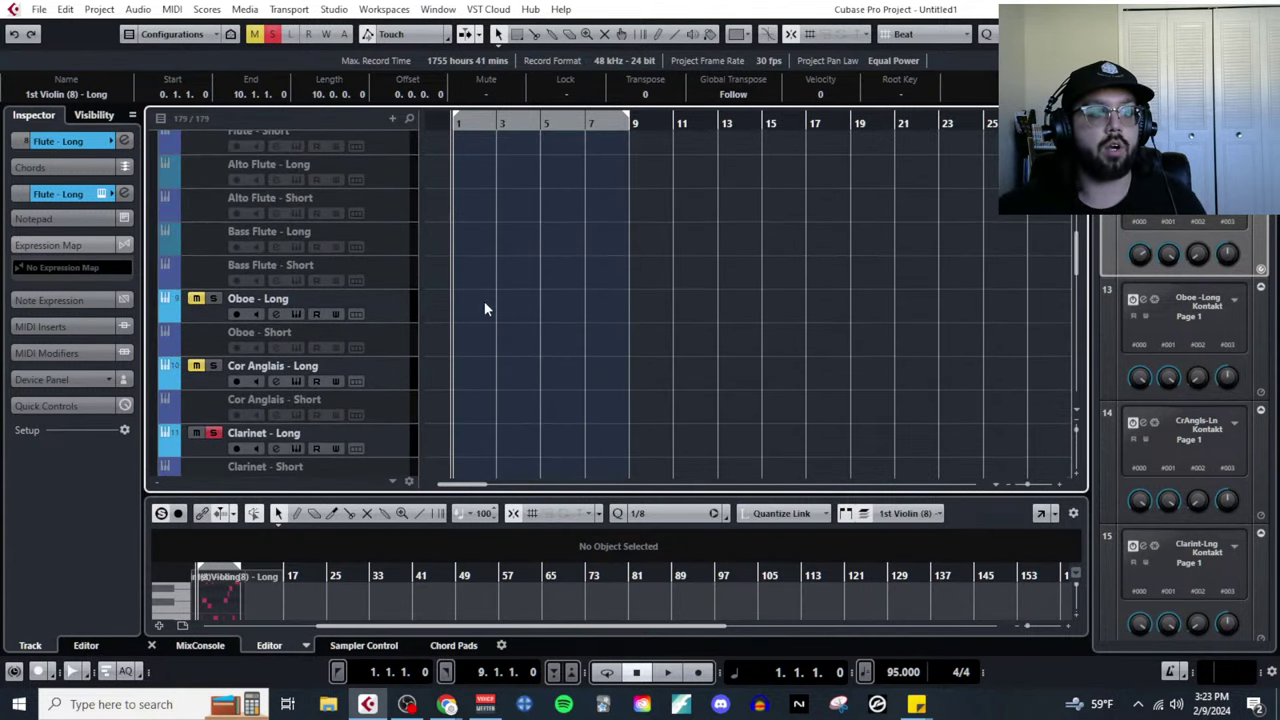
key(ctrl+v)
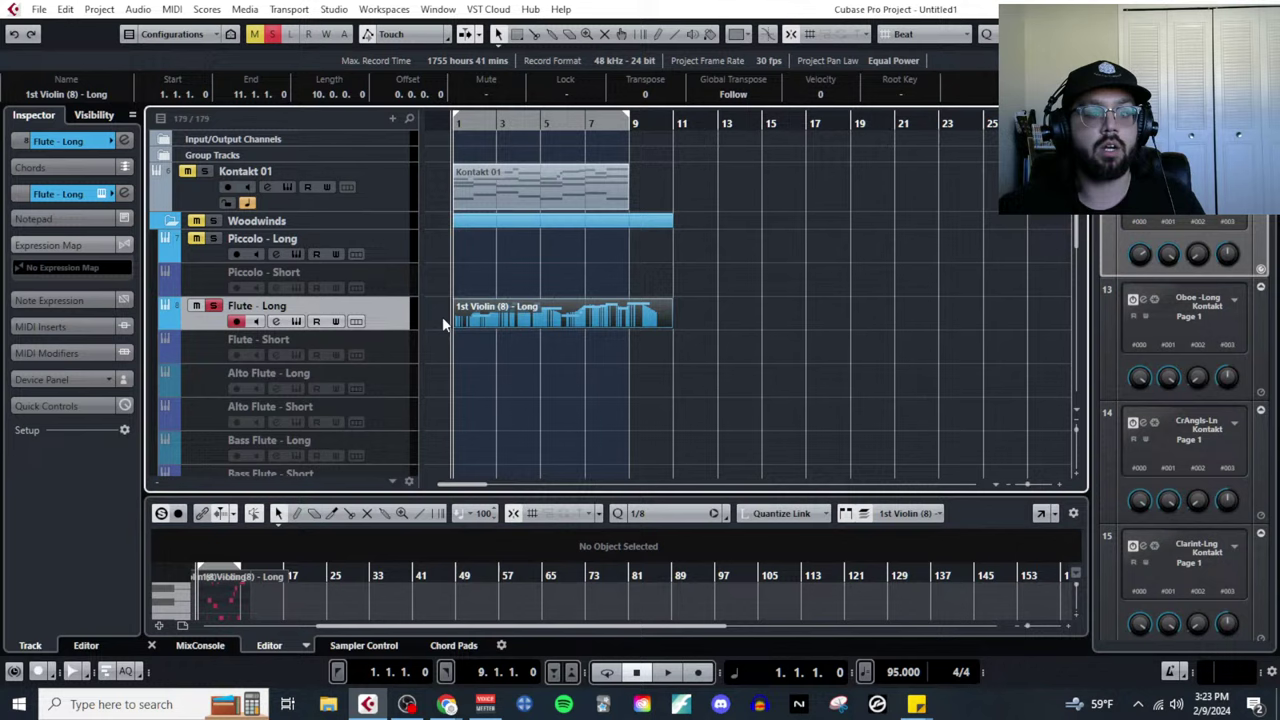
click(527, 313)
key(alt+m)
key(Return)
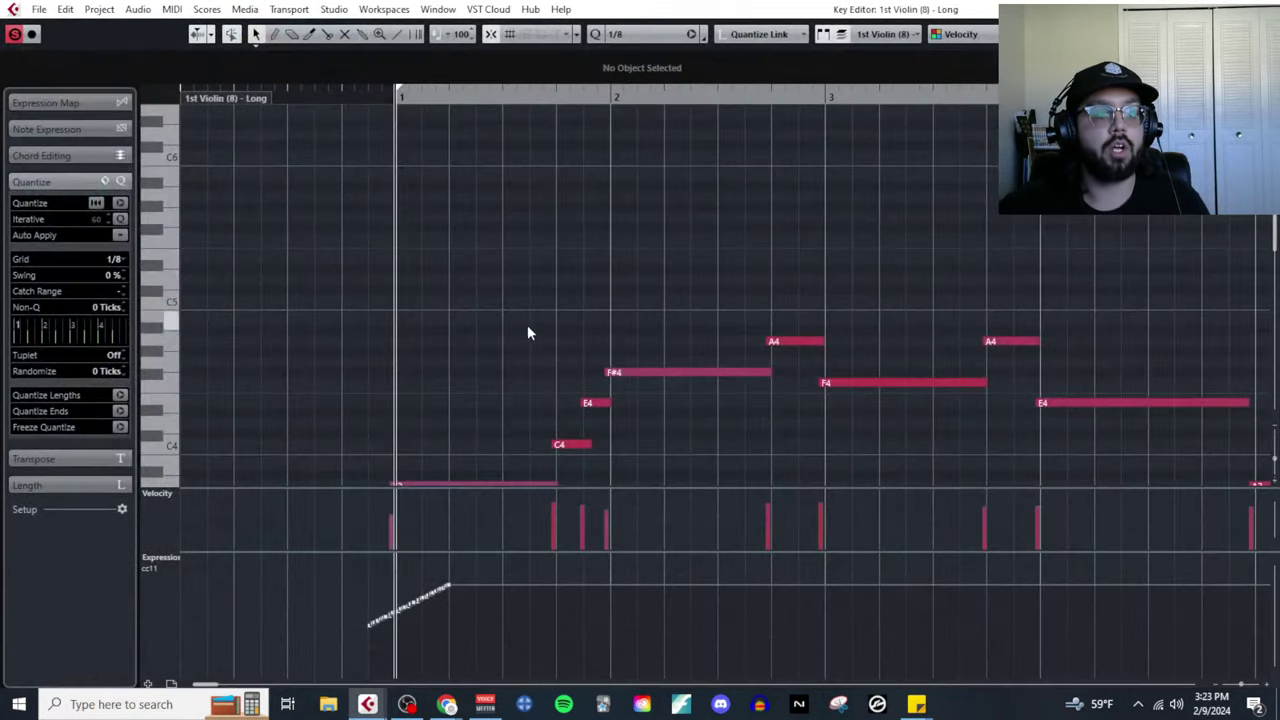
Select all notes of the part and set the quantize grid to 1/8.
key(g)
scroll(532, 341, down, 2)
drag(254, 208, 1105, 486)
scroll(749, 314, up, 6)
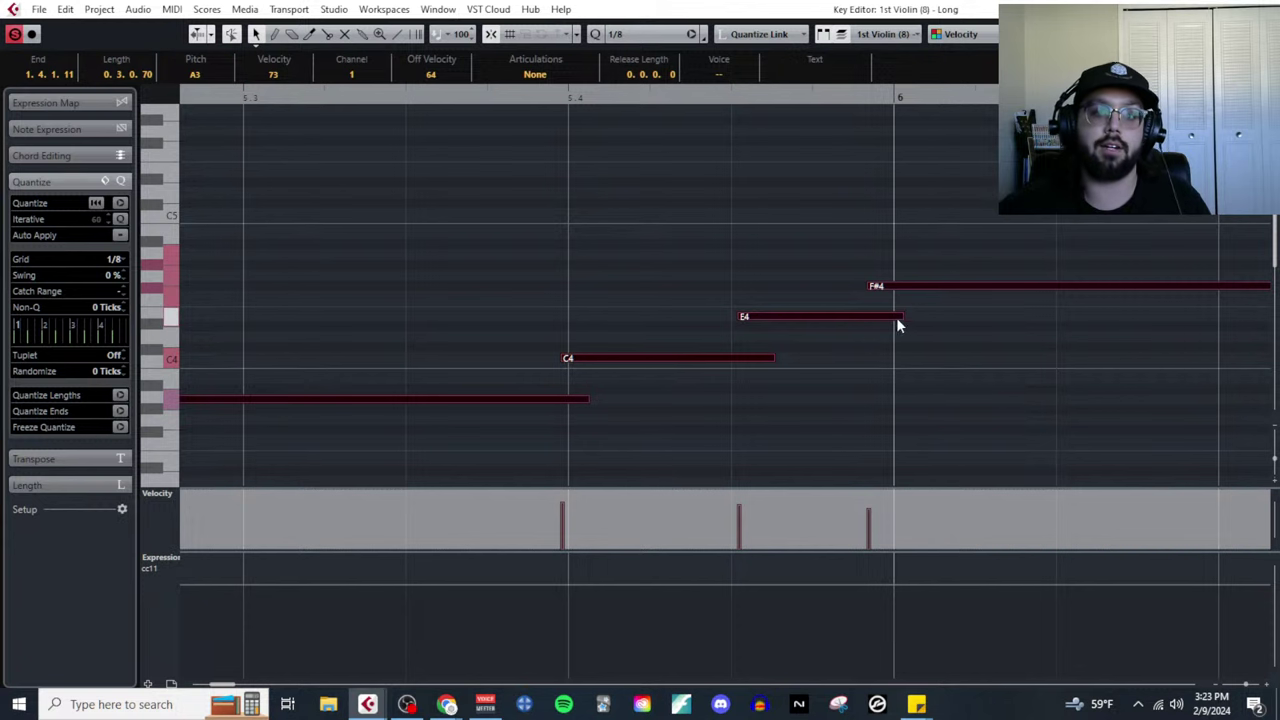
key(g)
key(g)
key(g)
key(g)
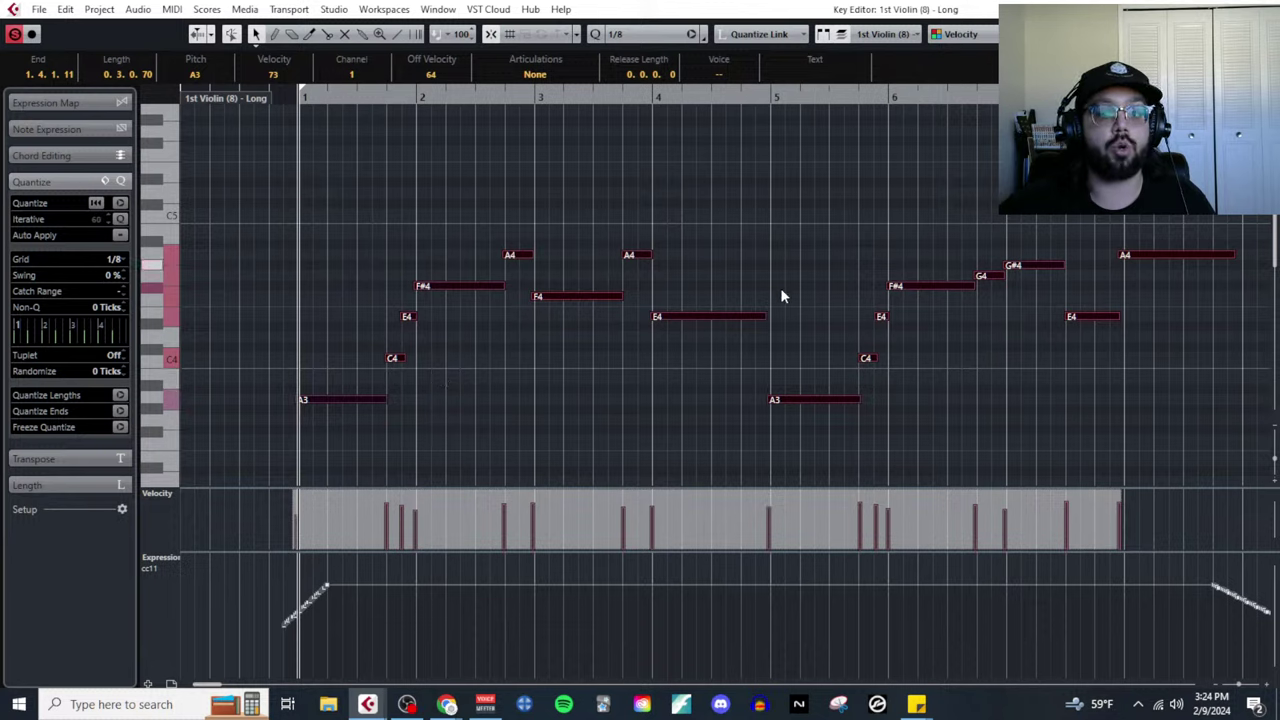
click(108, 259)
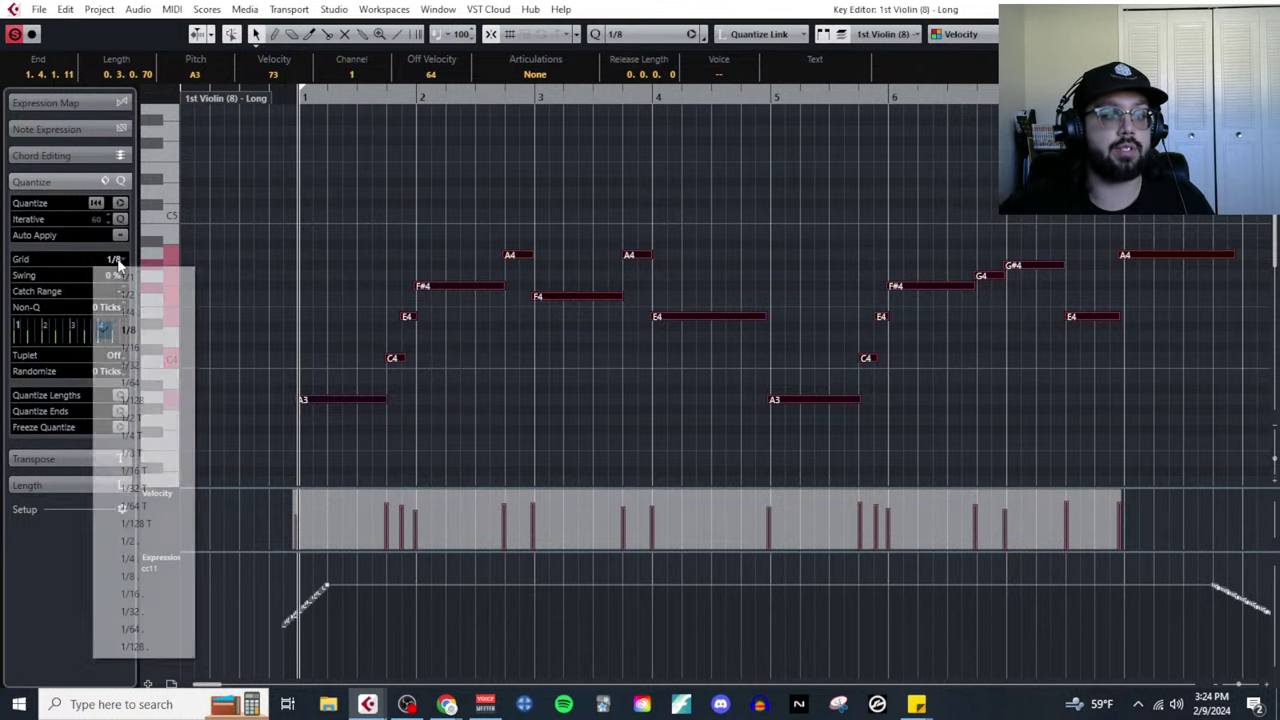
click(145, 332)
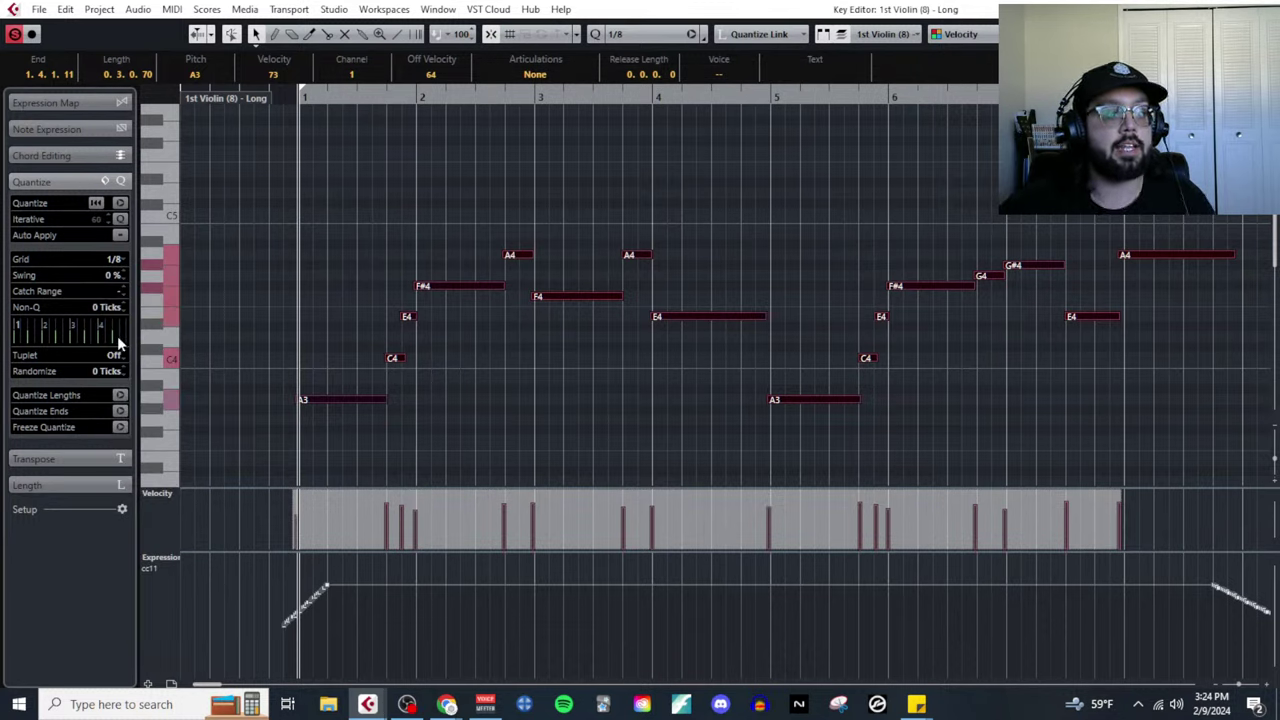
Quantize the starts and ends of all selected notes to the 1/8 grid.
scroll(524, 279, up, 5)
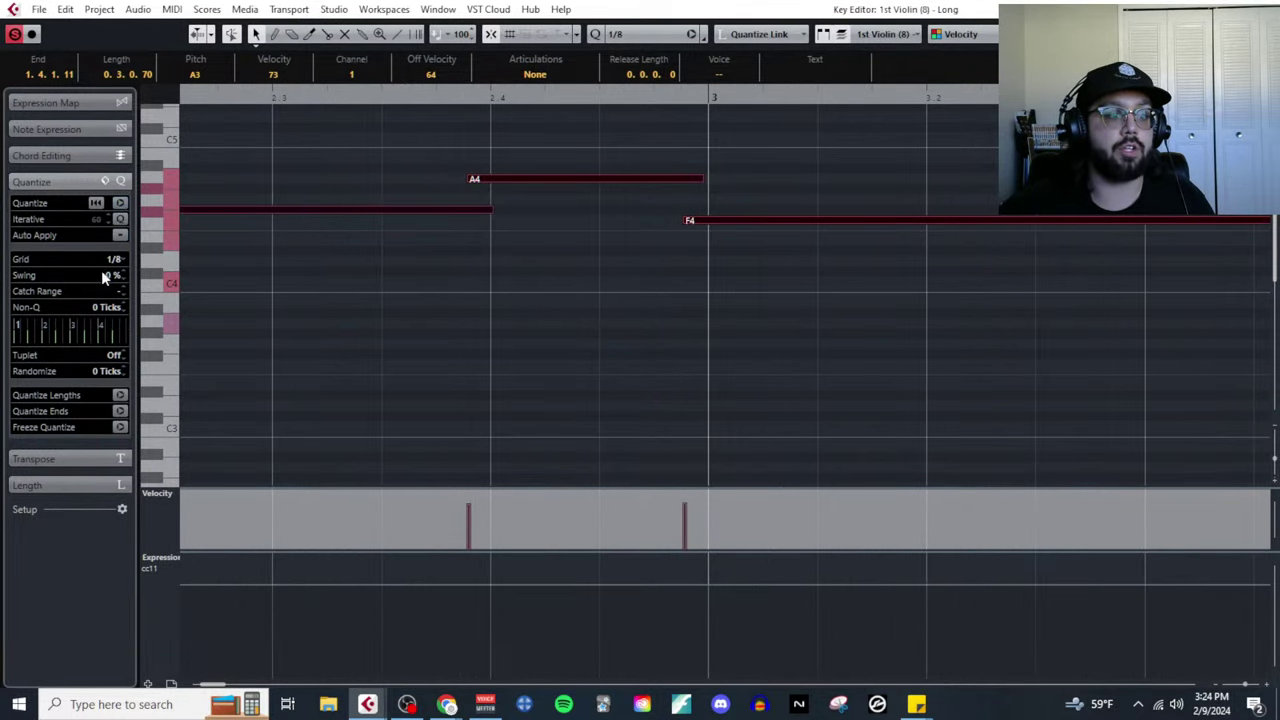
scroll(397, 324, down, 6)
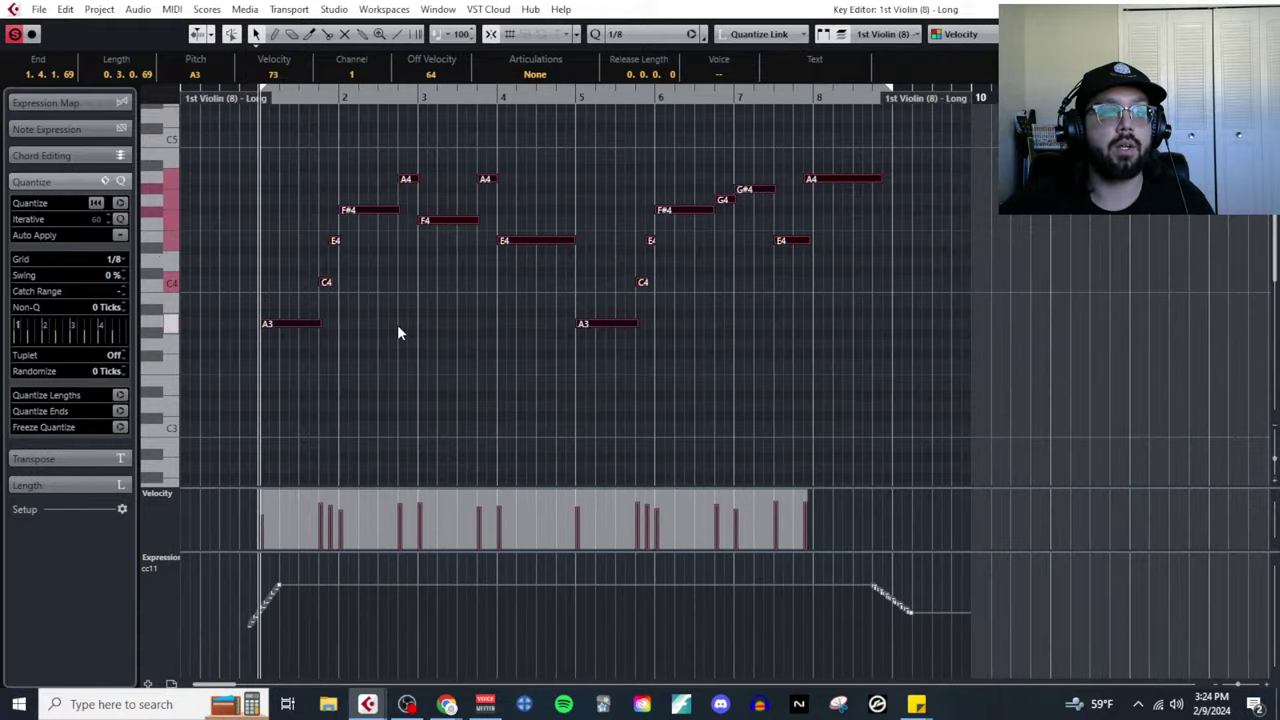
scroll(291, 328, up, 3)
scroll(452, 327, down, 1)
scroll(452, 327, down, 1)
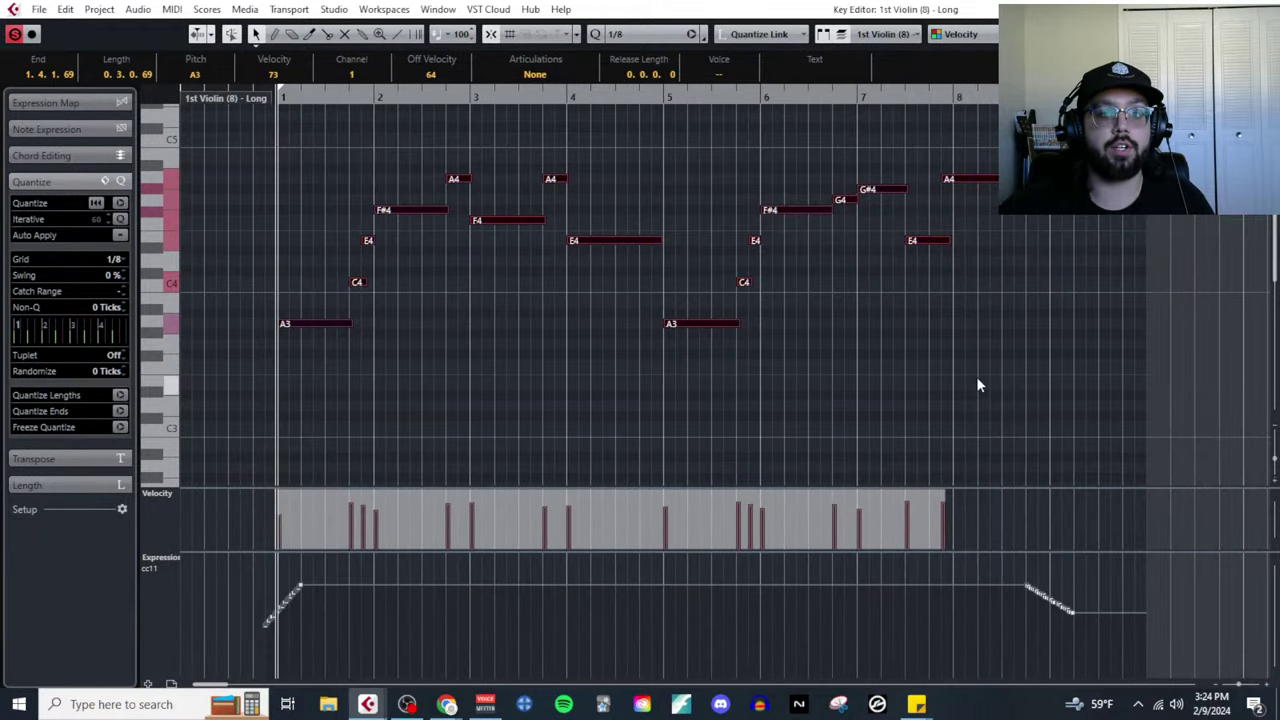
scroll(343, 348, up, 4)
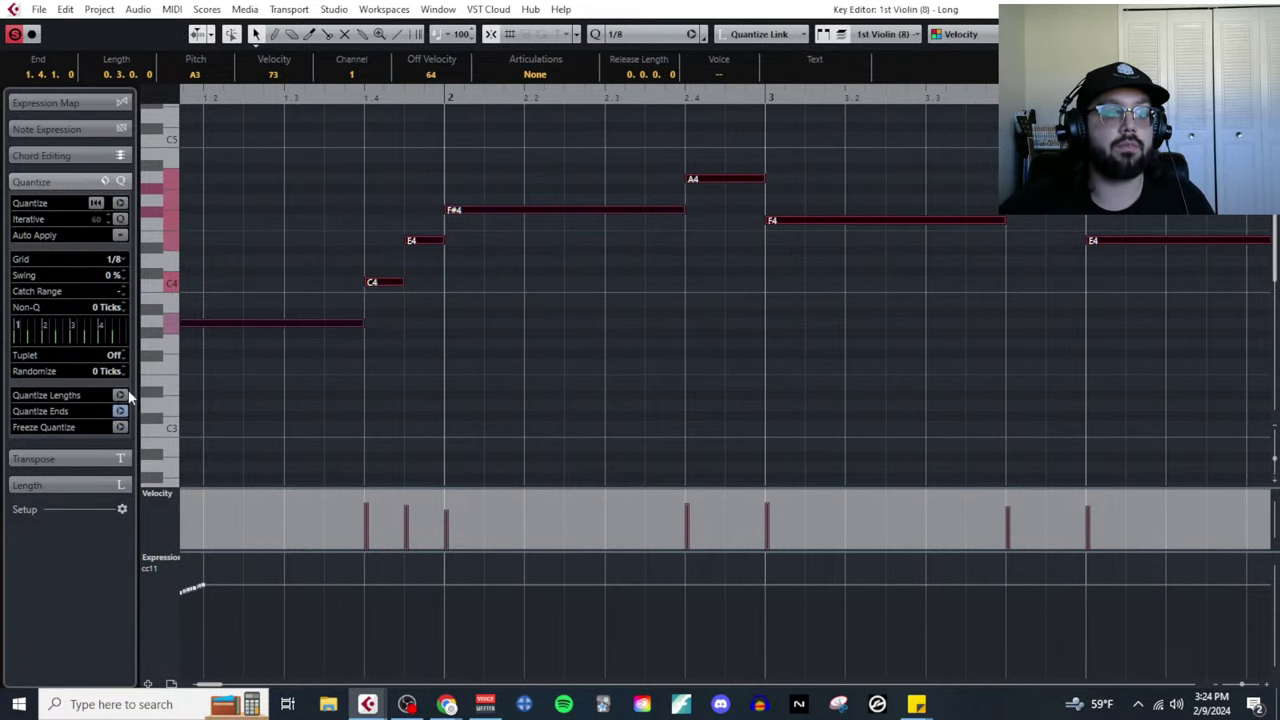
Move the final A4 so it starts exactly on bar 8 and lasts one full bar.
scroll(486, 298, down, 2)
scroll(836, 287, down, 1)
scroll(779, 296, right, 5)
scroll(778, 296, up, 2)
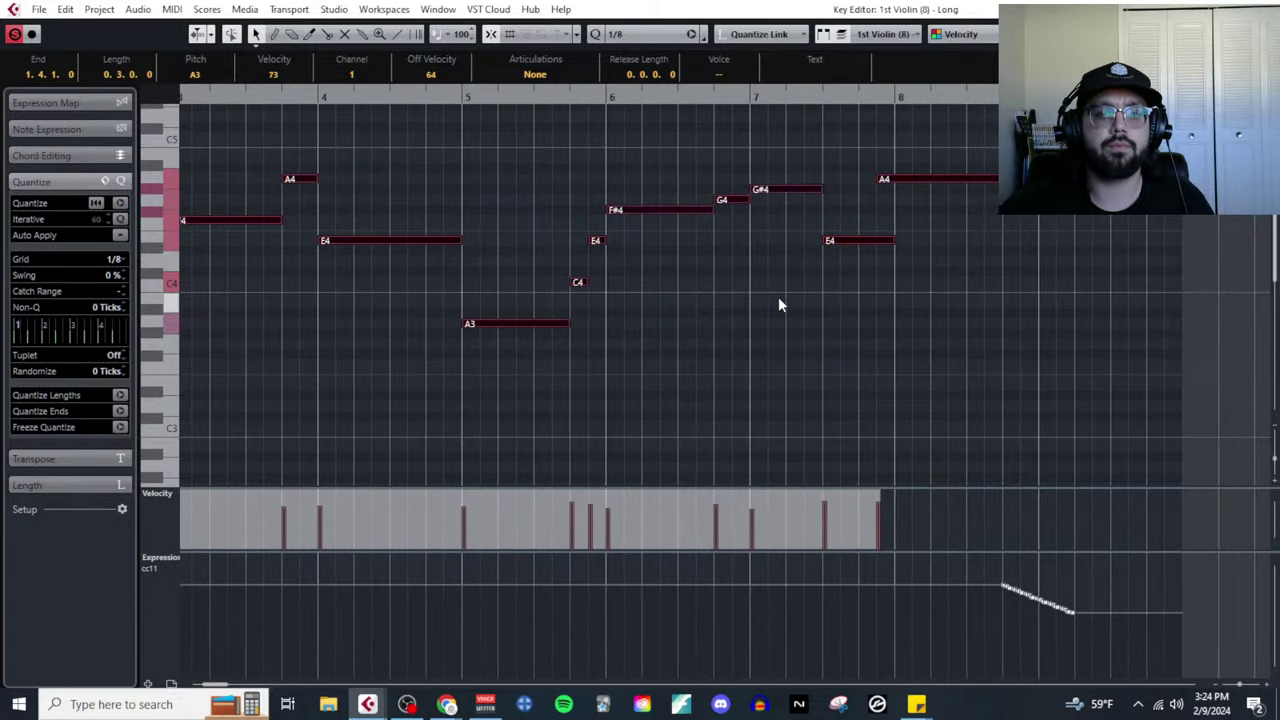
click(928, 229)
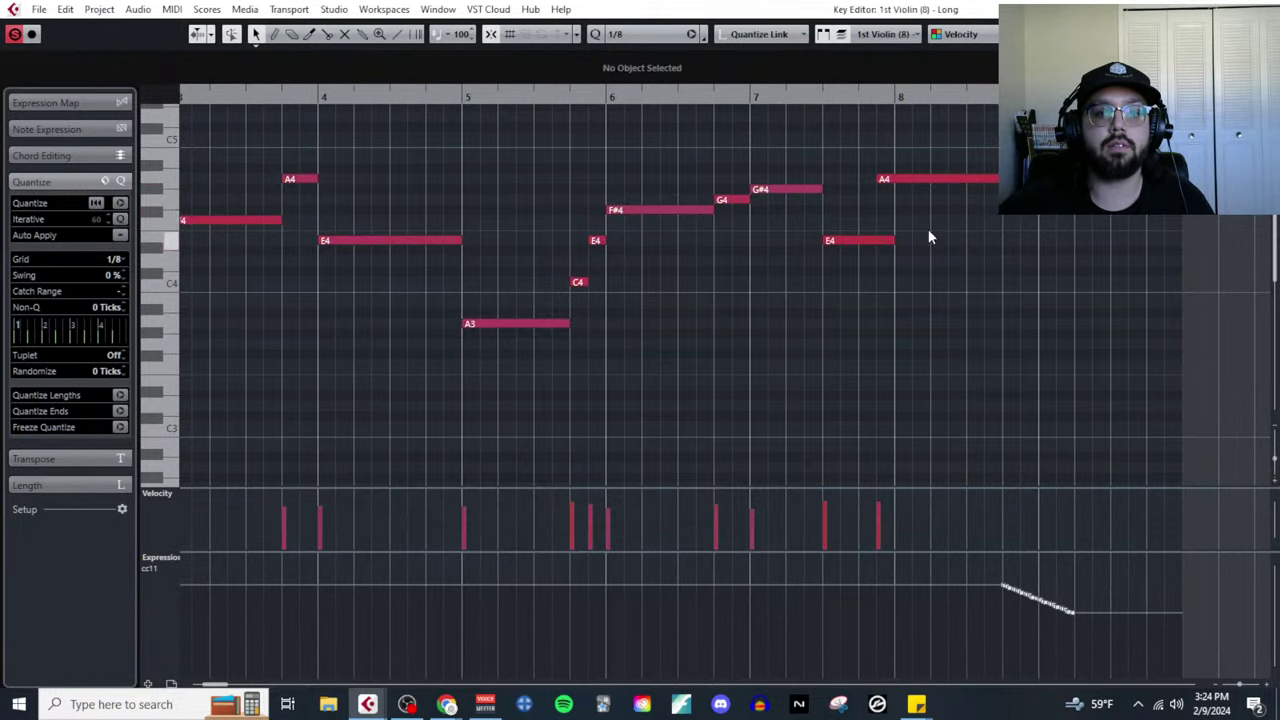
click(892, 177)
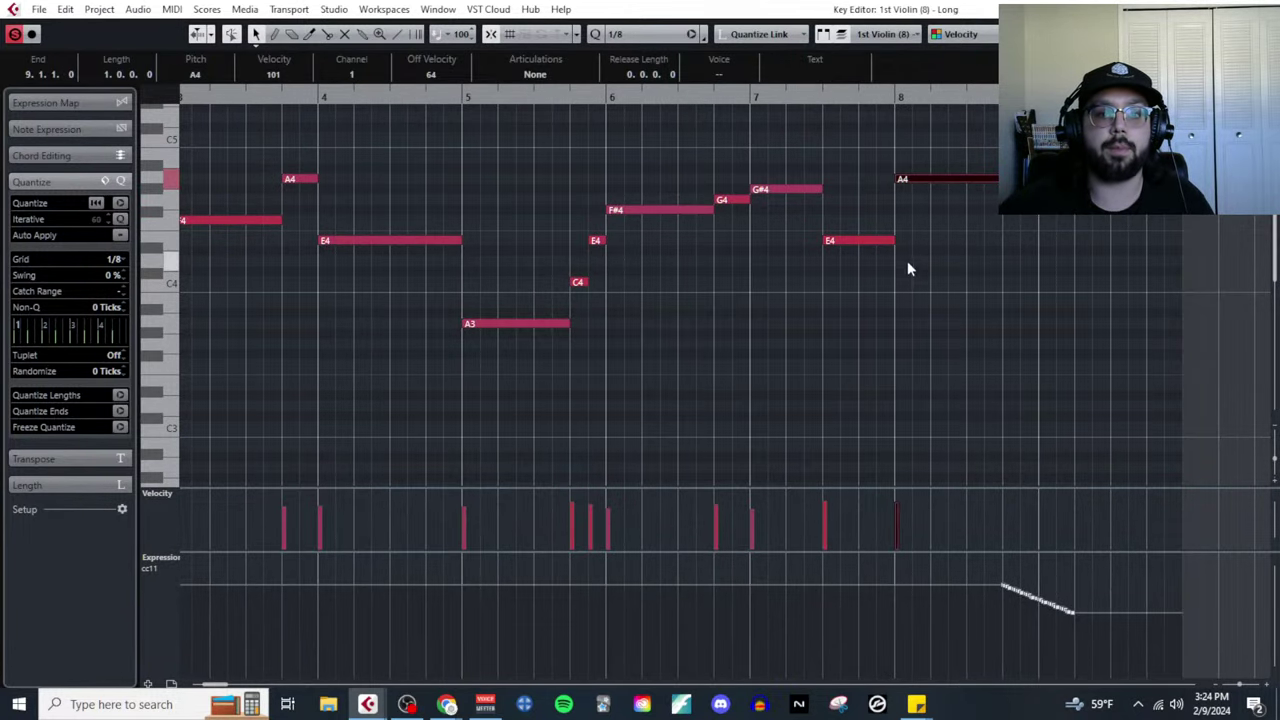
Examine the quantized notes for correct alignment from bar 1 through bar 8.
scroll(744, 290, down, 3)
scroll(693, 326, up, 3)
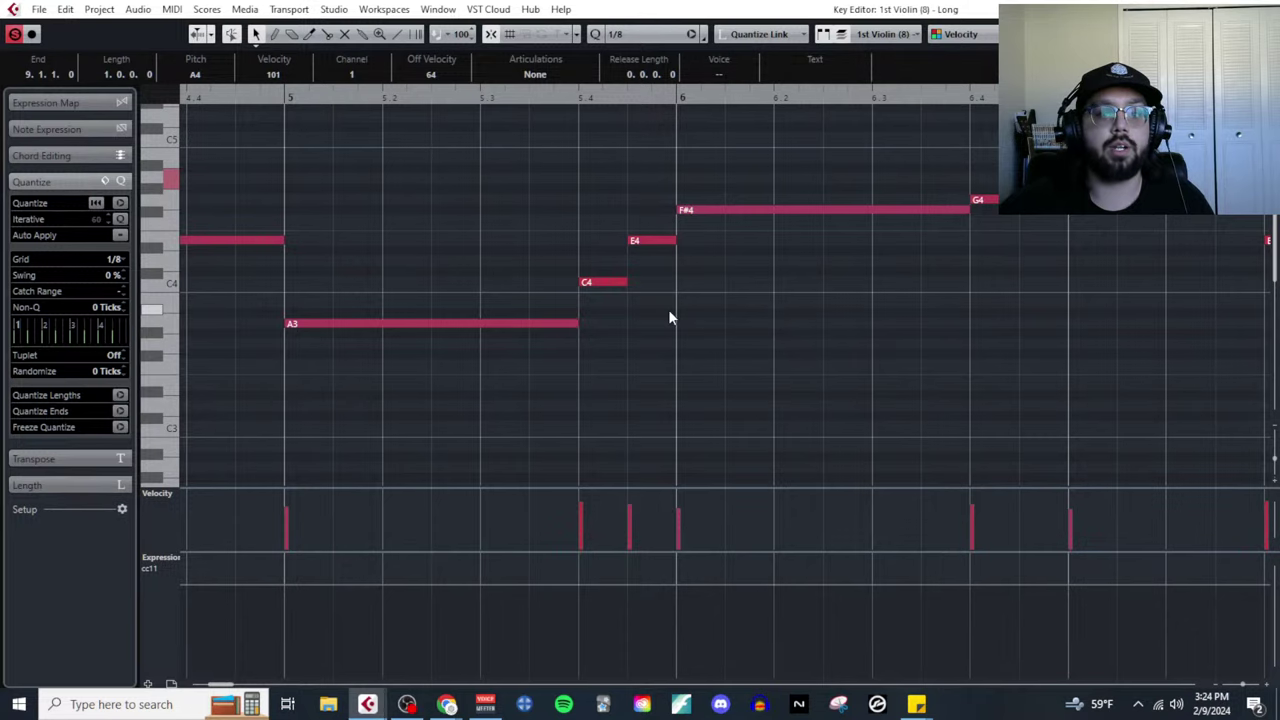
scroll(670, 318, down, 4)
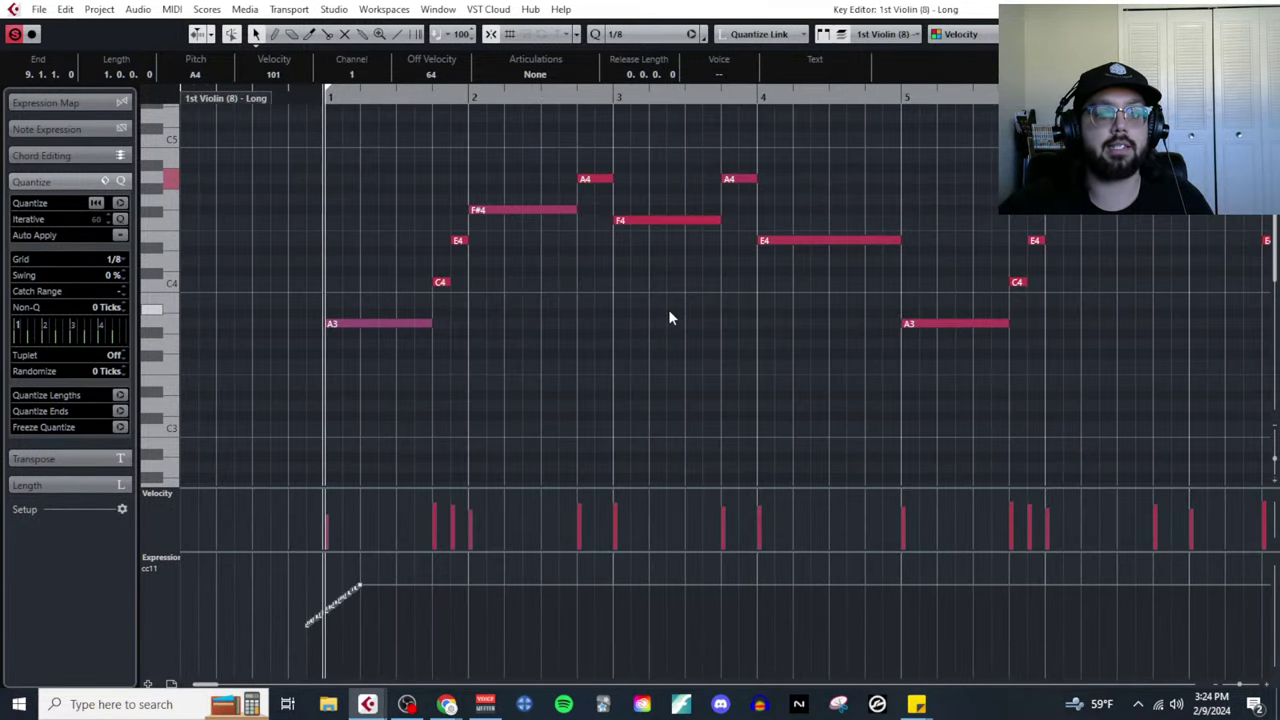
scroll(690, 310, down, 3)
scroll(657, 271, up, 4)
scroll(657, 271, down, 2)
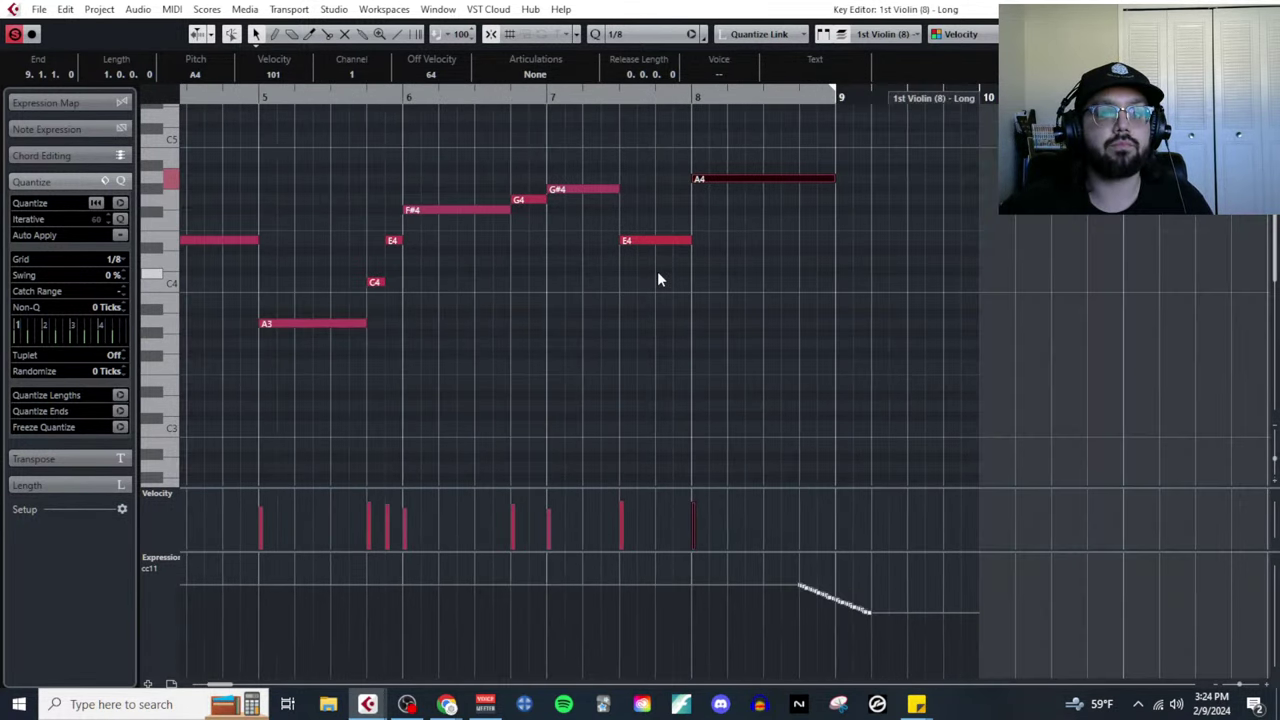
scroll(657, 279, down, 2)
click(318, 226)
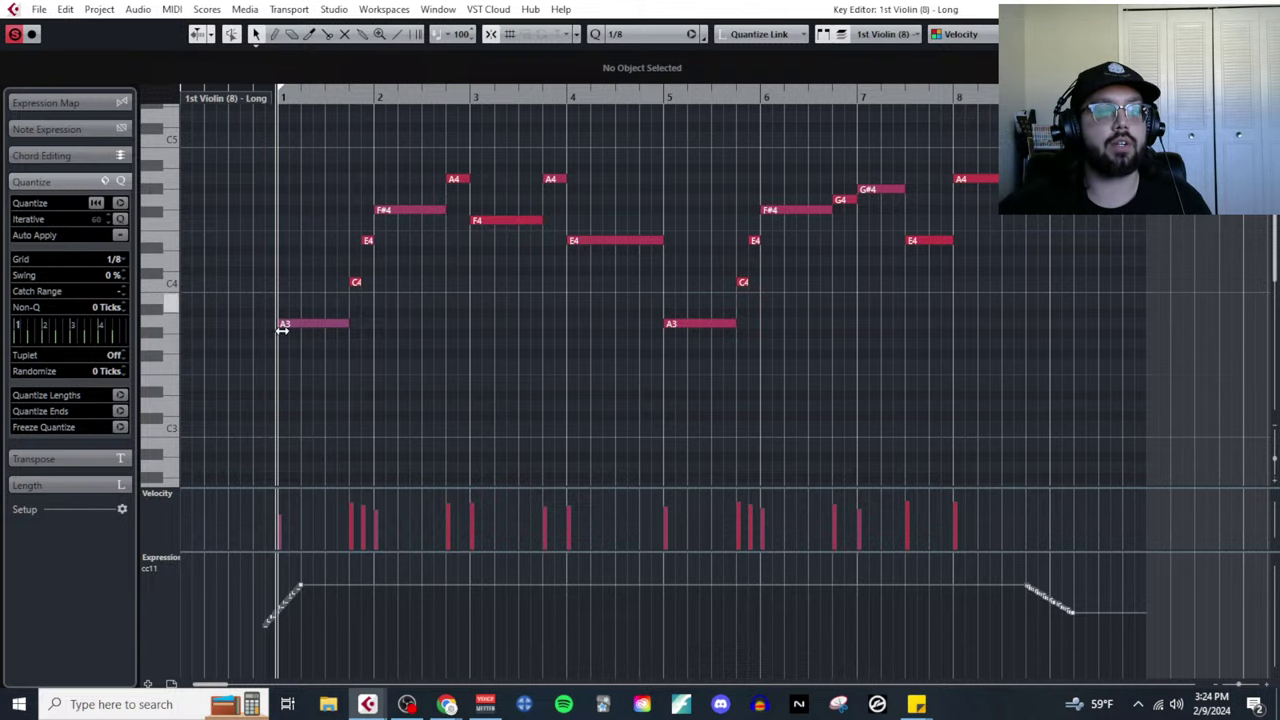
Split the long A3 in bar 1 into eighth notes and raise the second through fifth of them to B3.
right_click(278, 361)
click(366, 357)
drag(284, 323, 416, 339)
scroll(300, 330, up, 3)
key(Up)
key(Up)
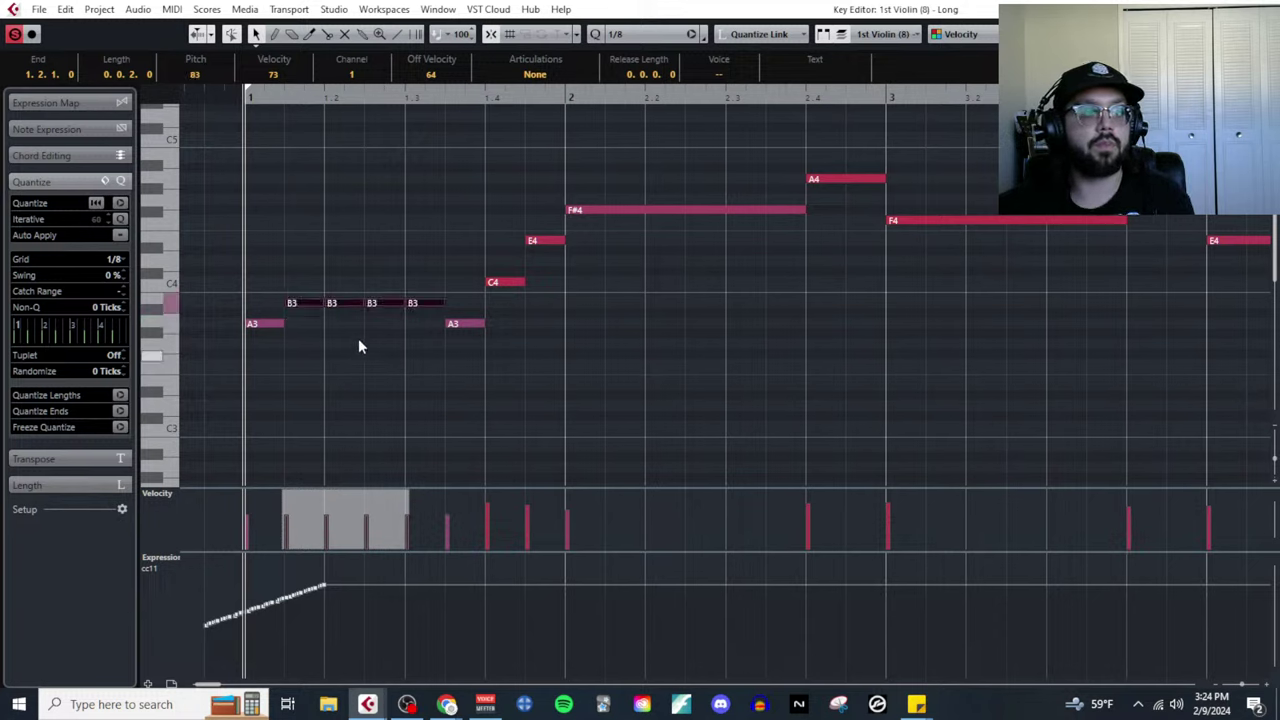
Raise the third and fifth eighth notes of bar 1 to C4 and the fourth to D4.
mouse_move(350, 270)
mouse_down()
mouse_move(392, 311)
mouse_move(420, 316)
mouse_up()
key(Up)
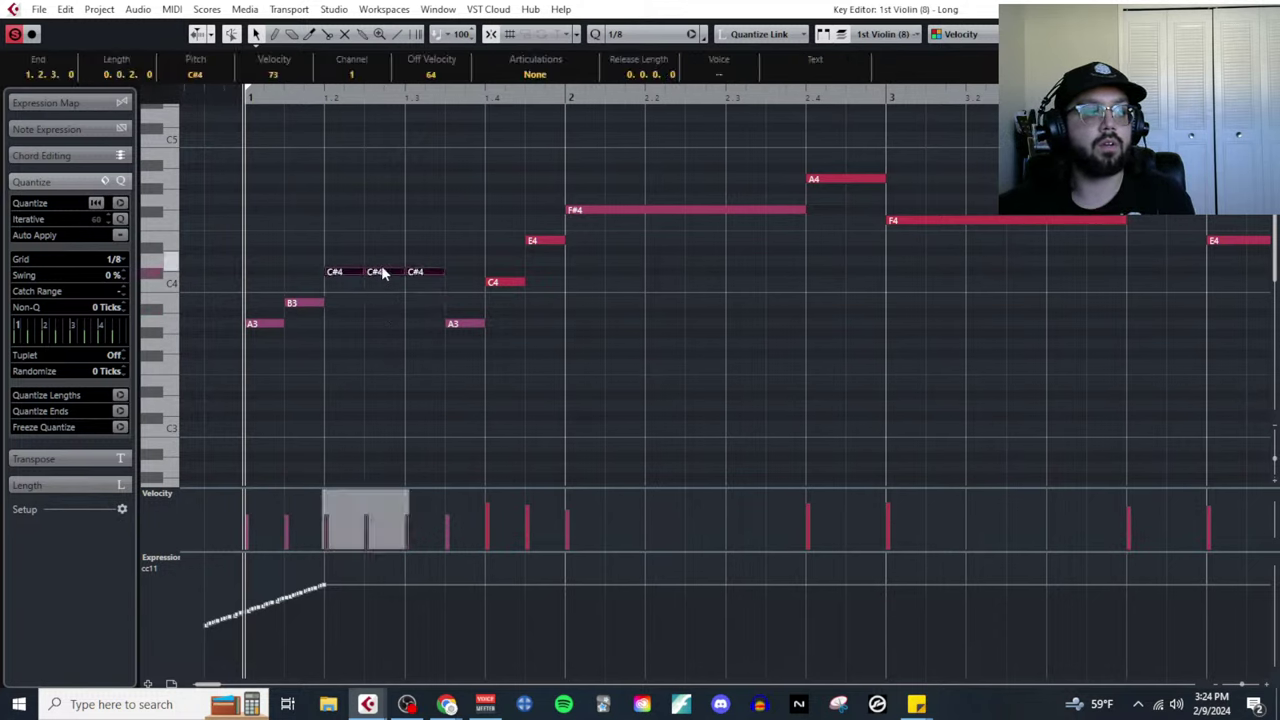
drag(381, 265, 417, 300)
key(Up)
key(Up)
click(413, 309)
click(414, 262)
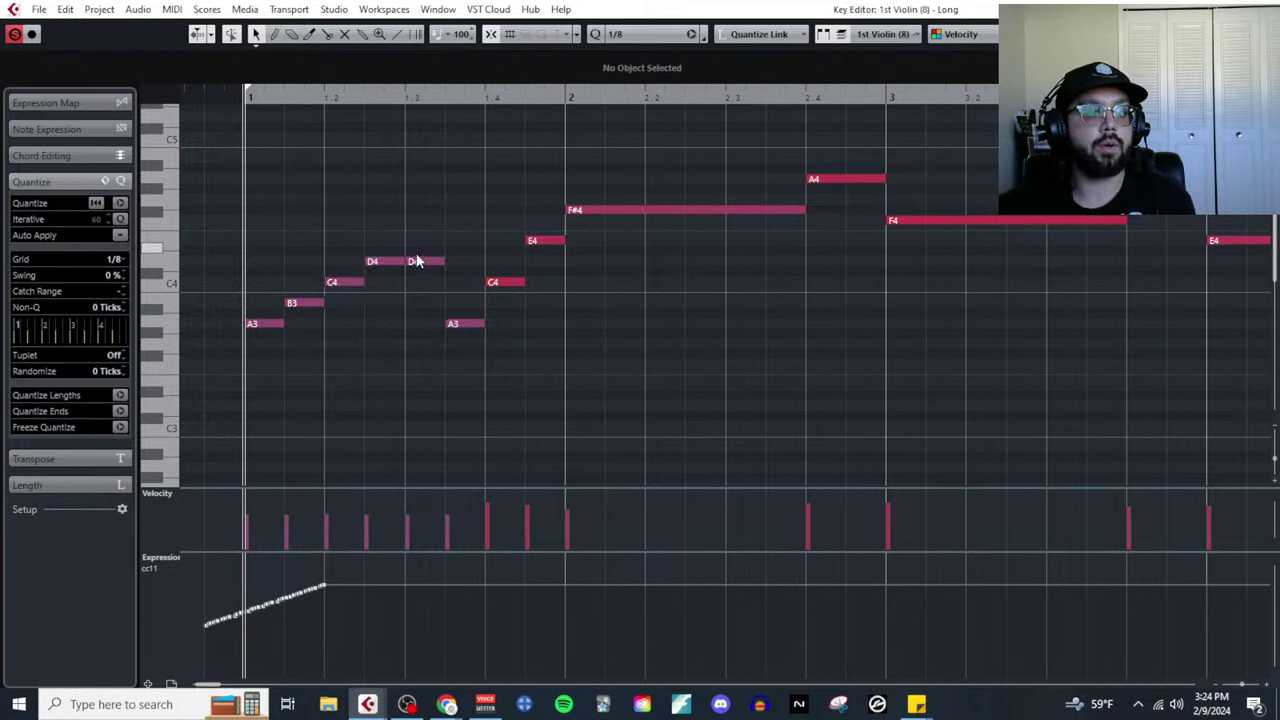
Play back the bar 1 run and split the long F#4 in bar 2 into eighth notes.
key(space)
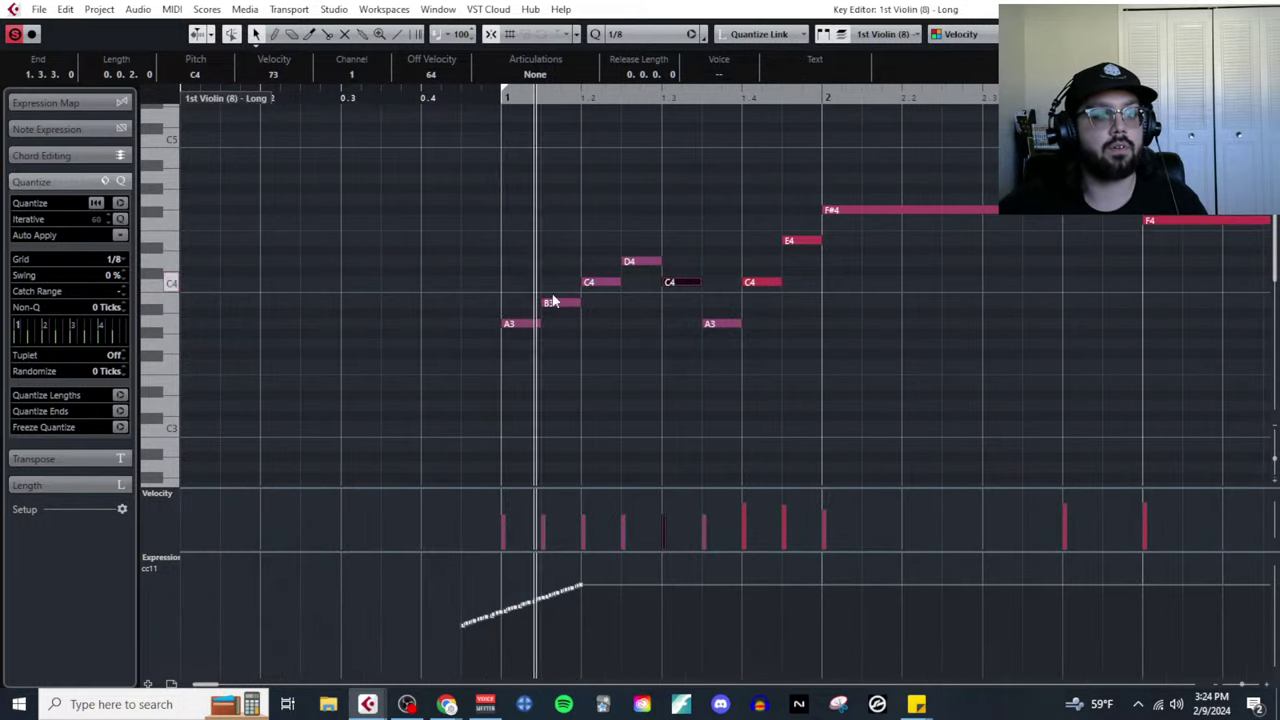
key(g)
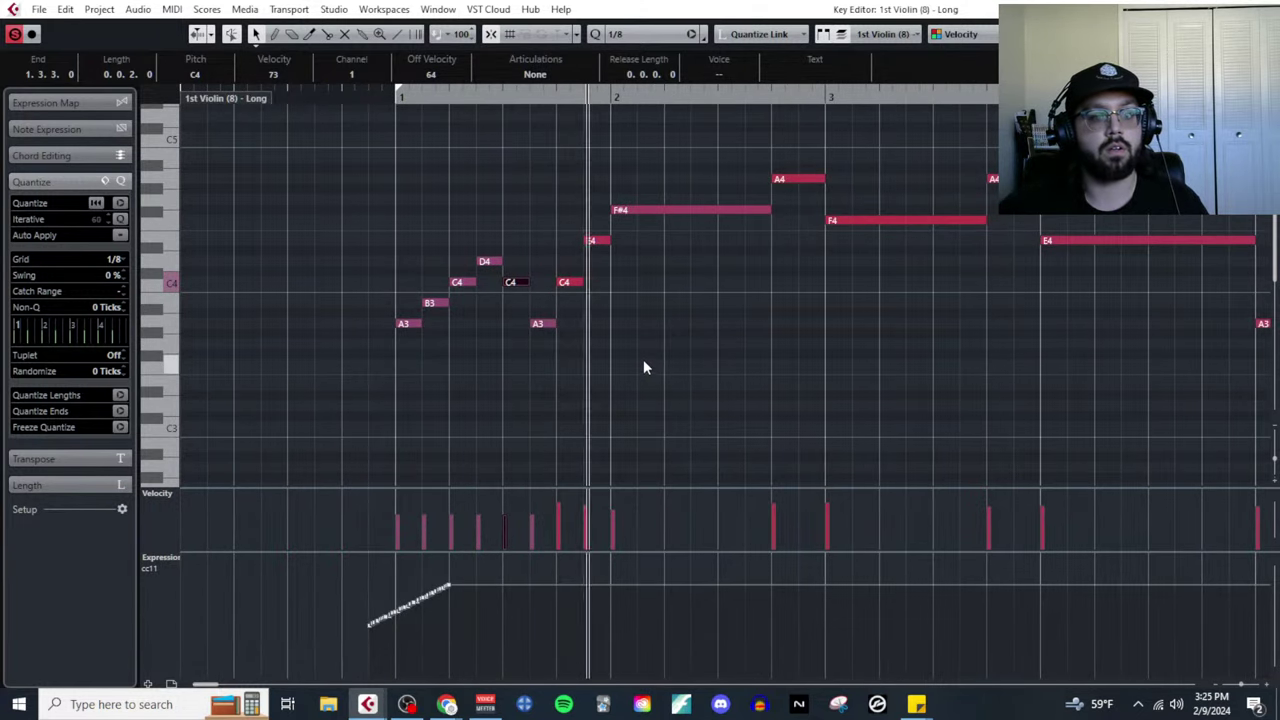
scroll(655, 275, up, 2)
right_click(668, 298)
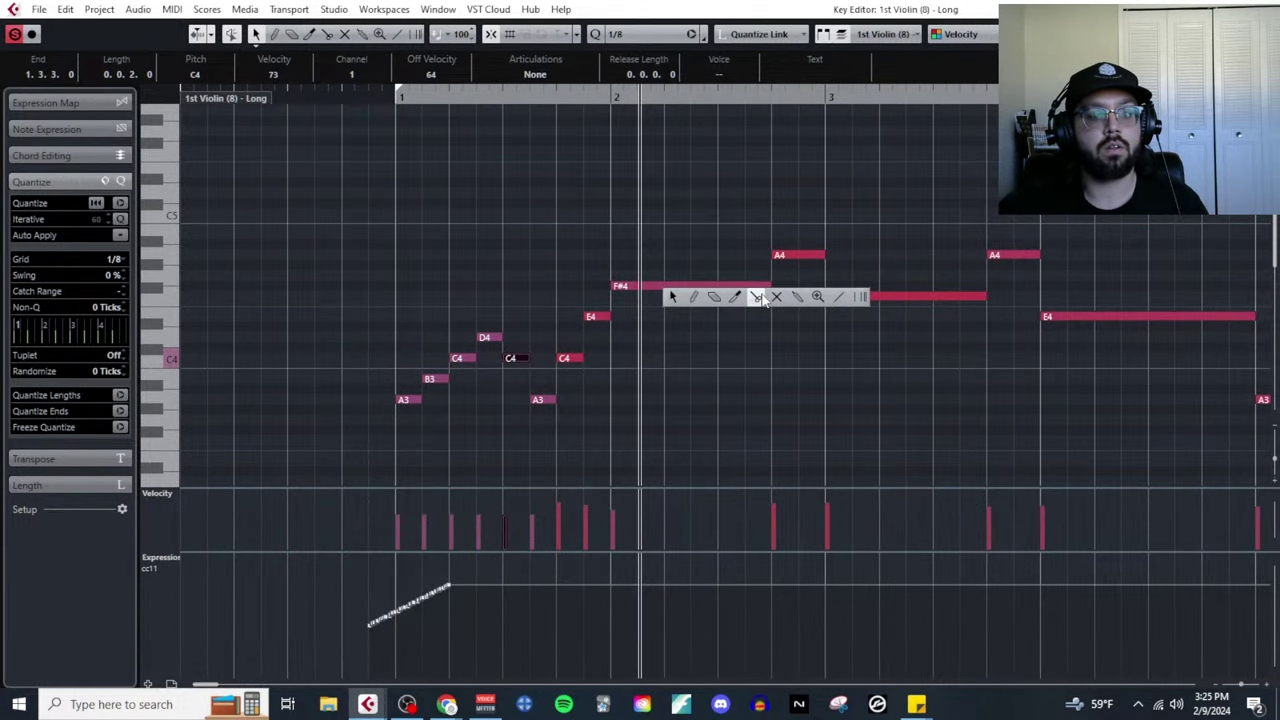
click(758, 298)
alt+click(648, 287)
key(1)
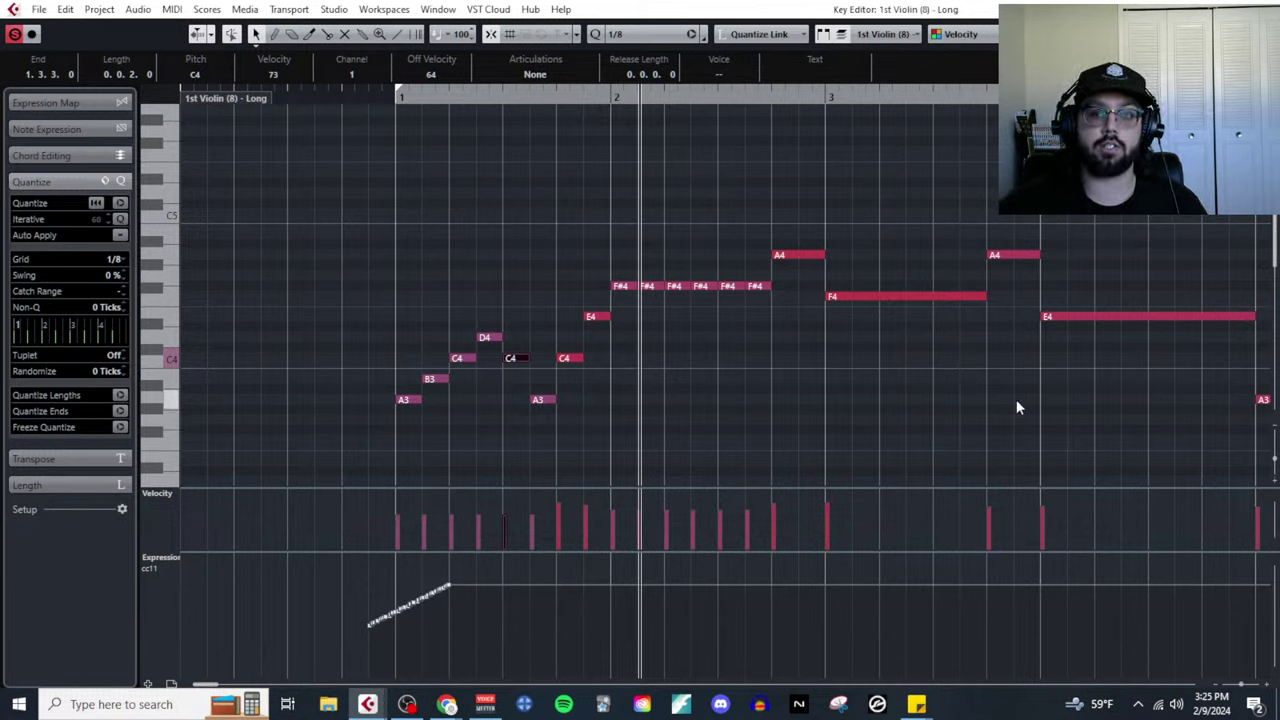
Lower the second eighth note of bar 2 to E4, leaving the following ones at F#4.
drag(651, 268, 756, 316)
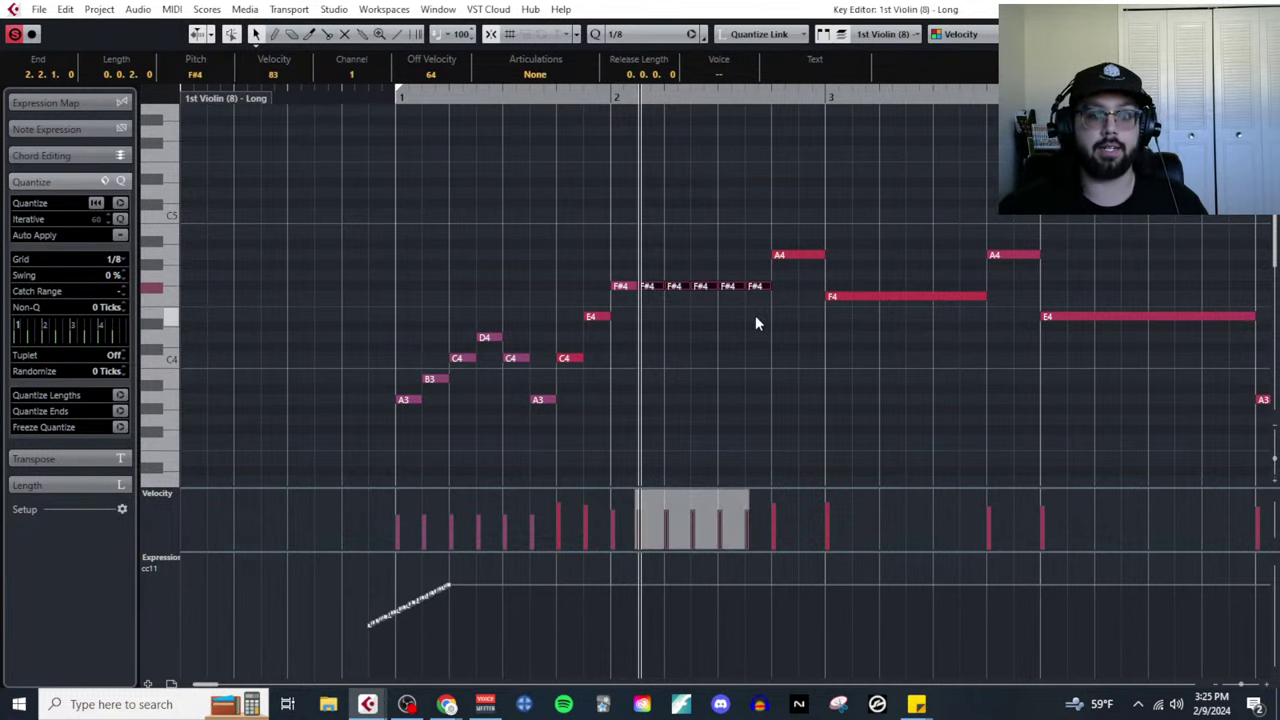
key(Down)
key(Down)
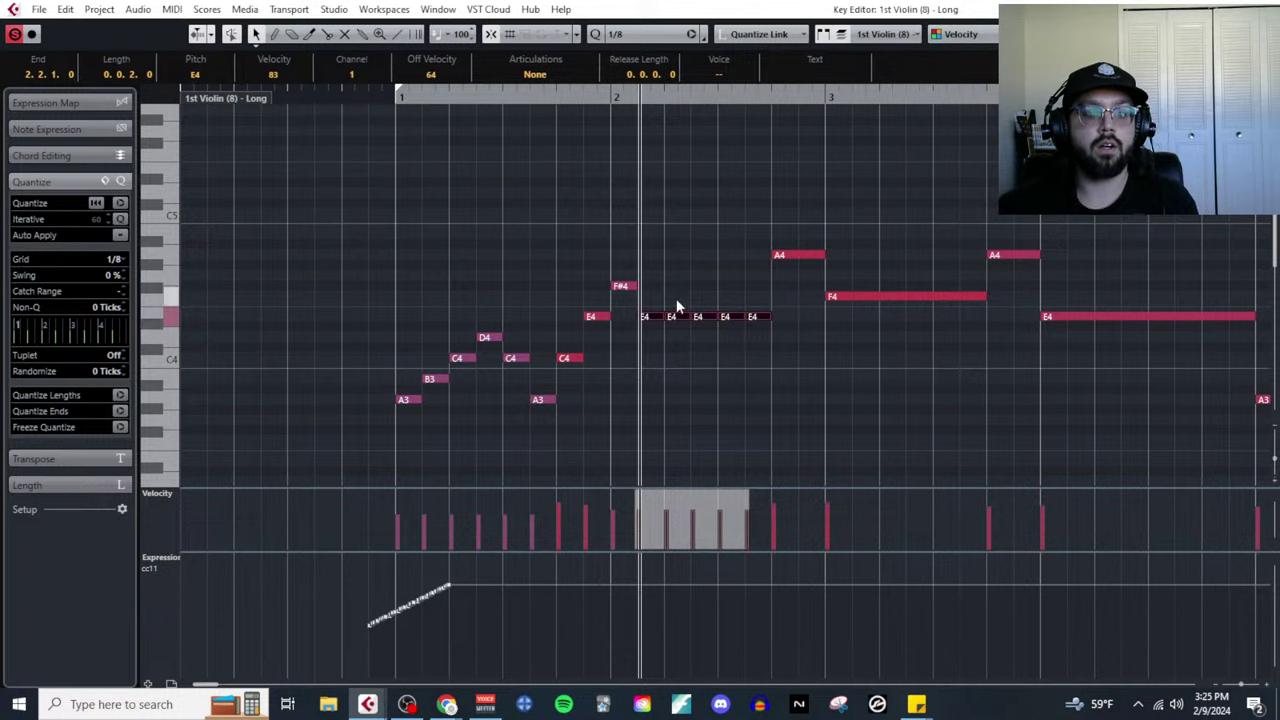
drag(668, 296, 762, 339)
key(Up)
key(Up)
click(712, 261)
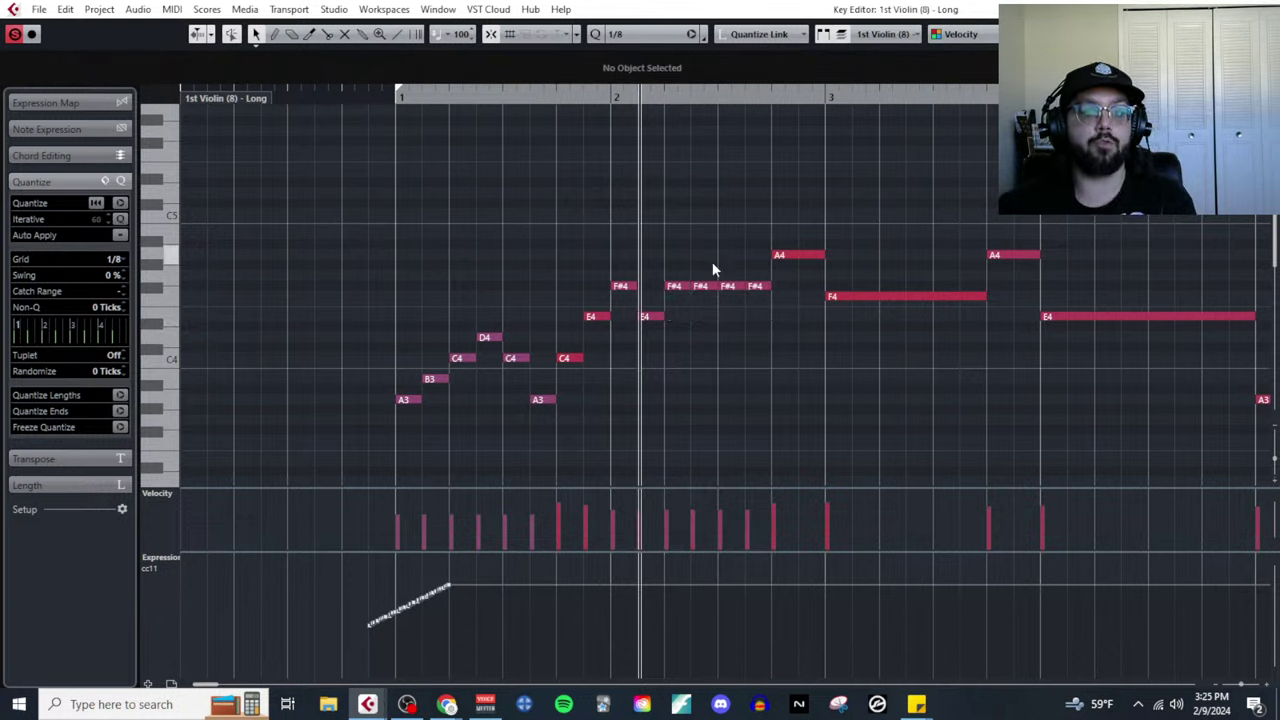
Raise the last three notes of bar 2's split F#4 group to G4, A4 and B4 in ascending order.
drag(712, 261, 760, 299)
key(Up)
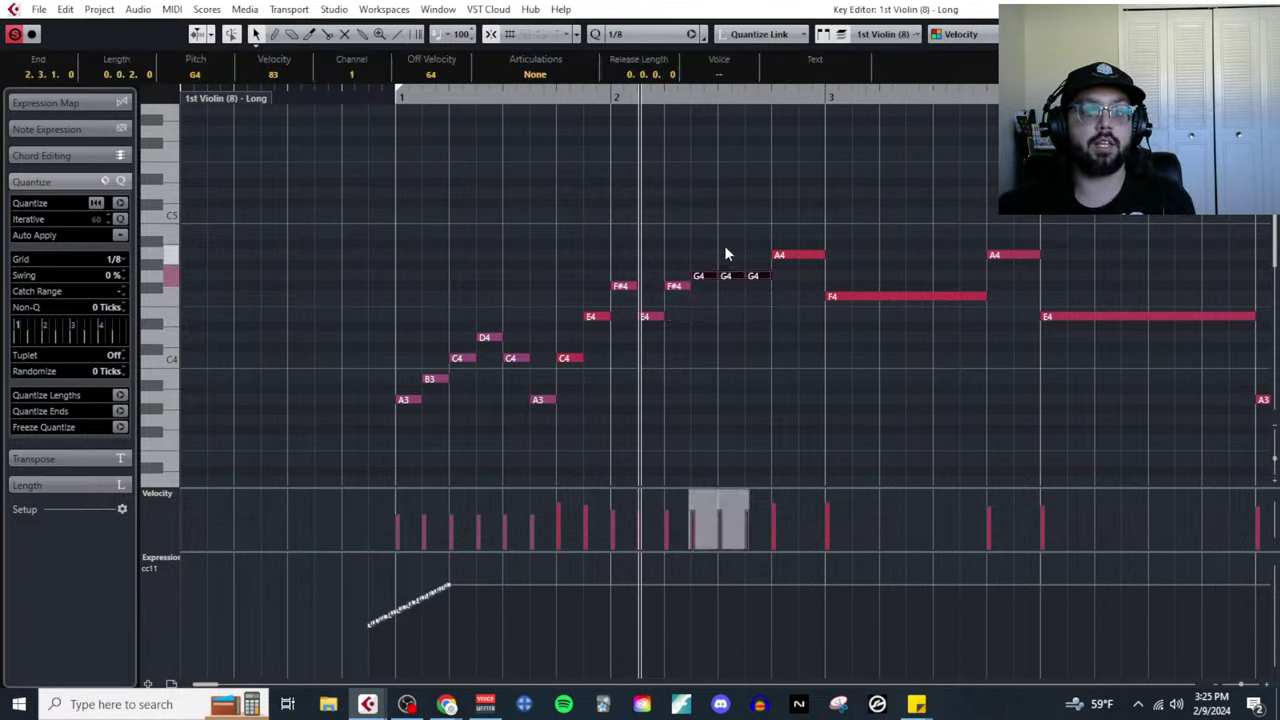
drag(726, 254, 756, 291)
key(Up)
click(764, 255)
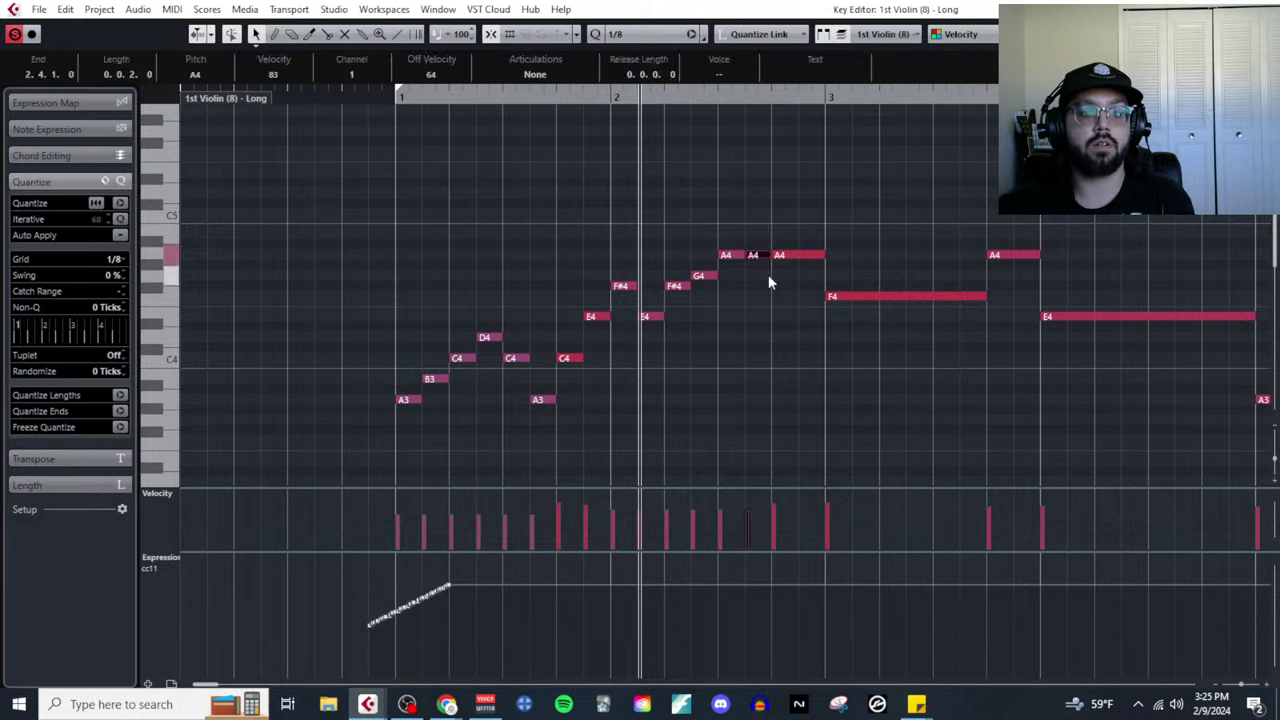
key(Up)
key(Up)
Play back the embellished line from bar 1 and split the long F4 in bar 3 into eighth notes.
click(397, 97)
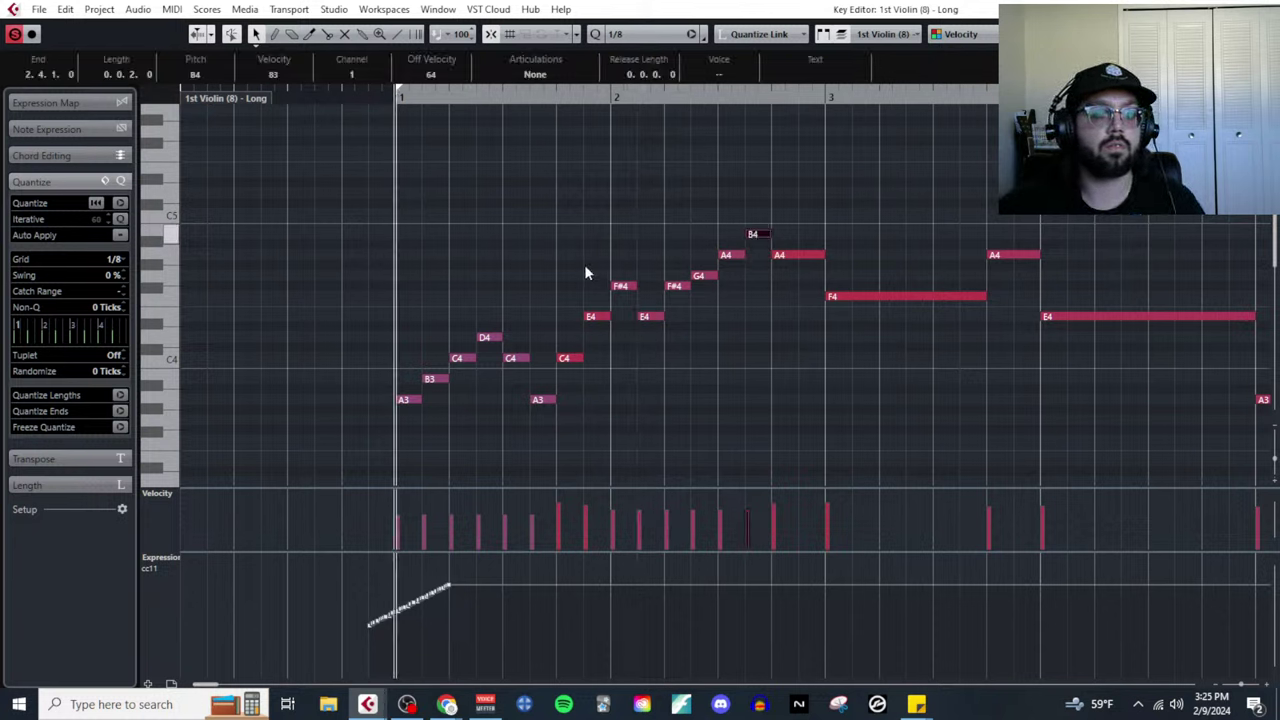
key(space)
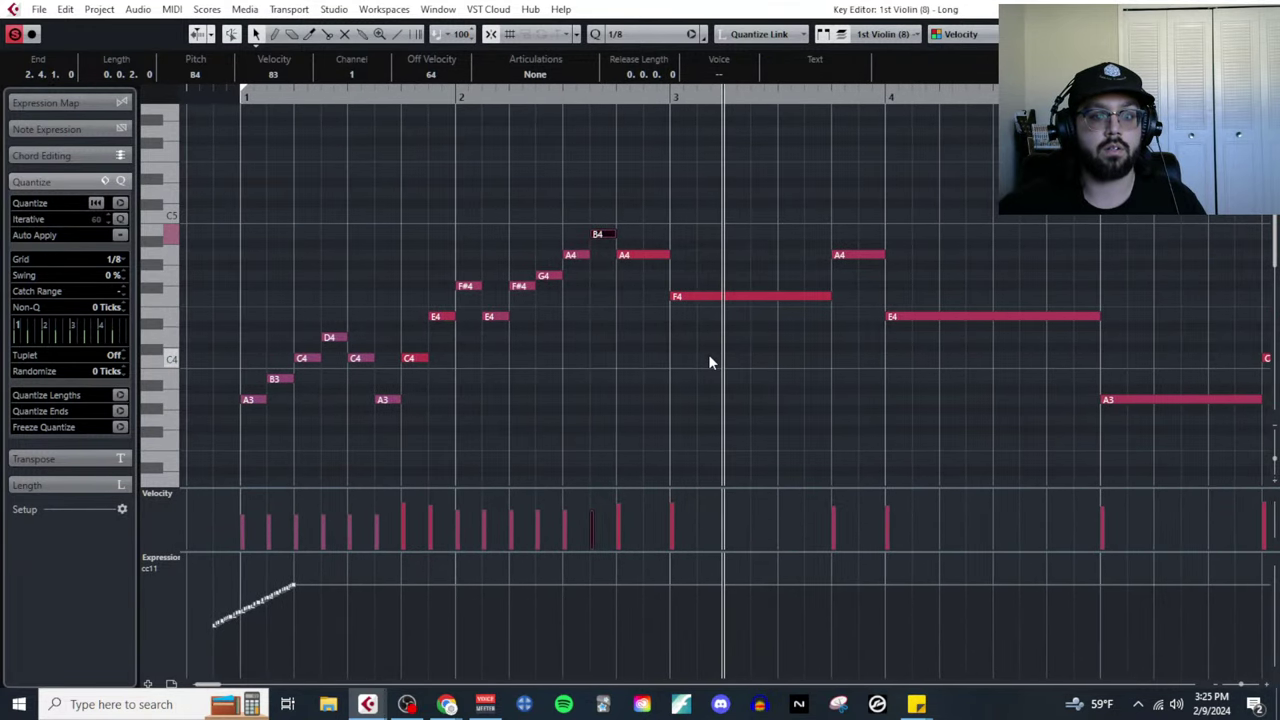
right_click(786, 350)
click(788, 346)
alt+click(705, 302)
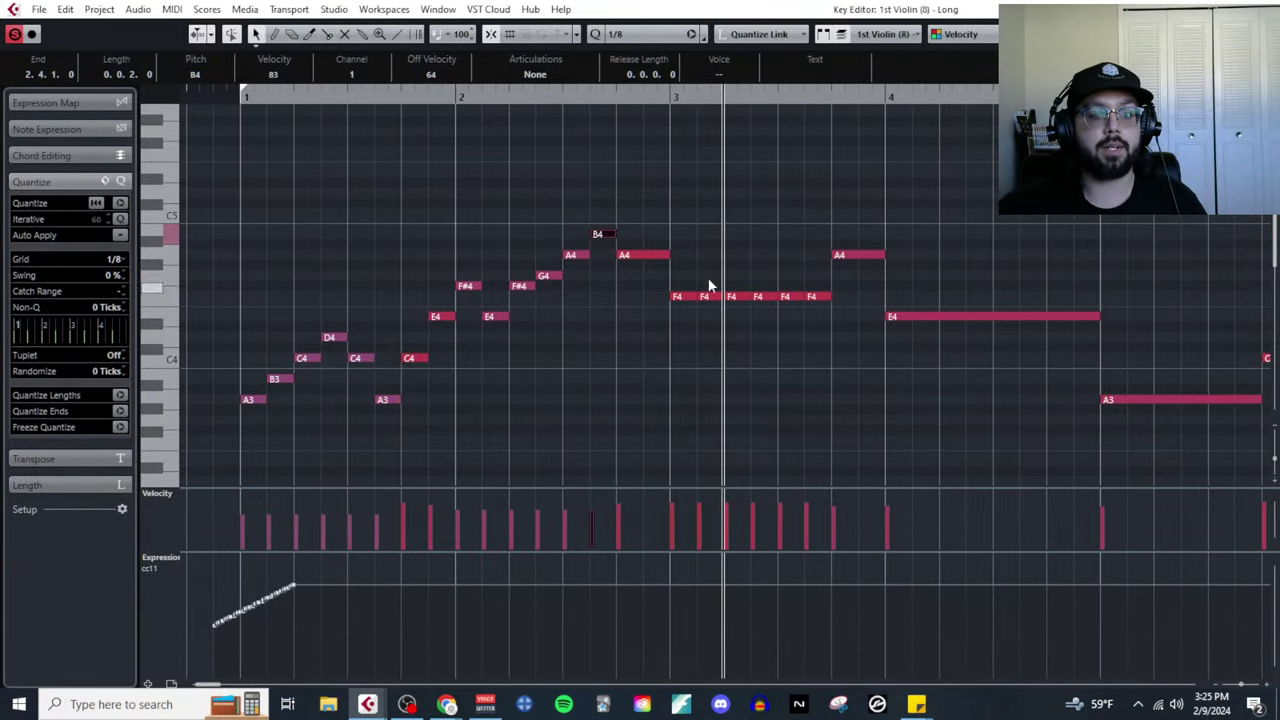
Lower the second eighth note of bar 3's split F4 group to E4, keeping the following ones at F4.
drag(714, 271, 825, 332)
key(Down)
drag(736, 298, 812, 343)
key(Up)
Raise the last three eighth notes of bar 3's split F4 group to G4, A4 and B4 in ascending order.
drag(762, 268, 821, 320)
key(Up)
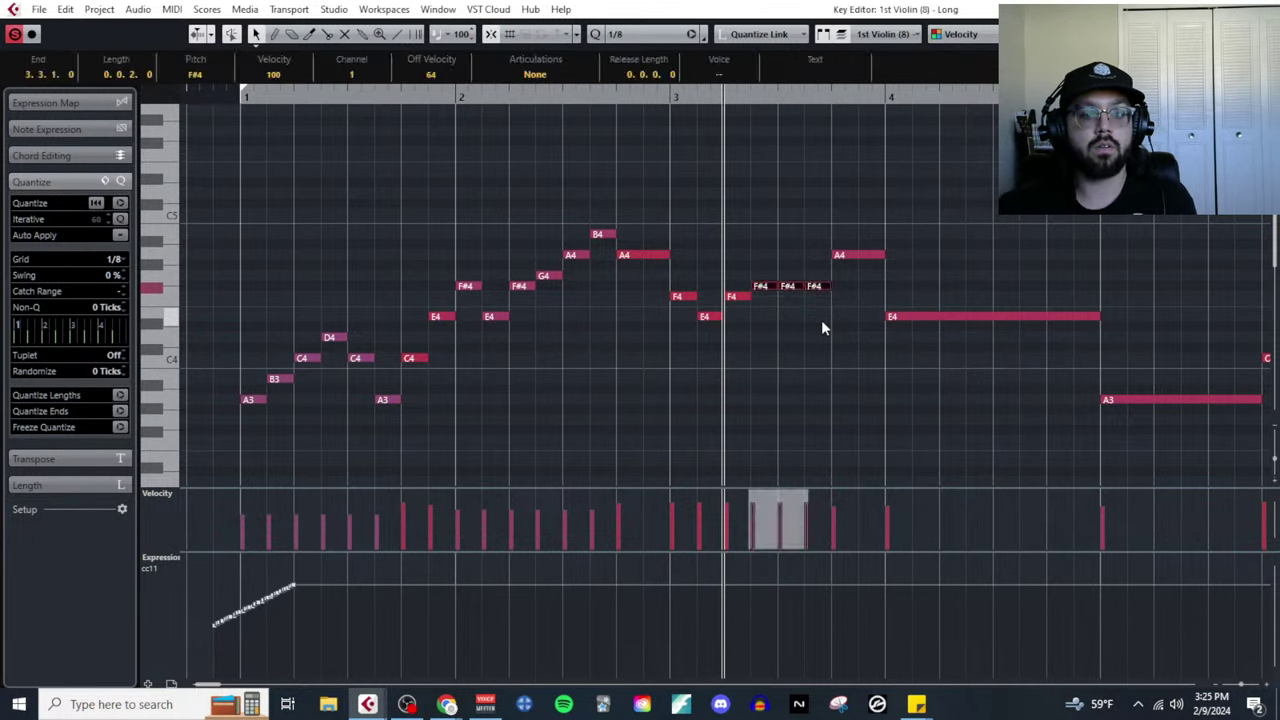
key(Up)
drag(777, 246, 818, 291)
key(Up)
key(Up)
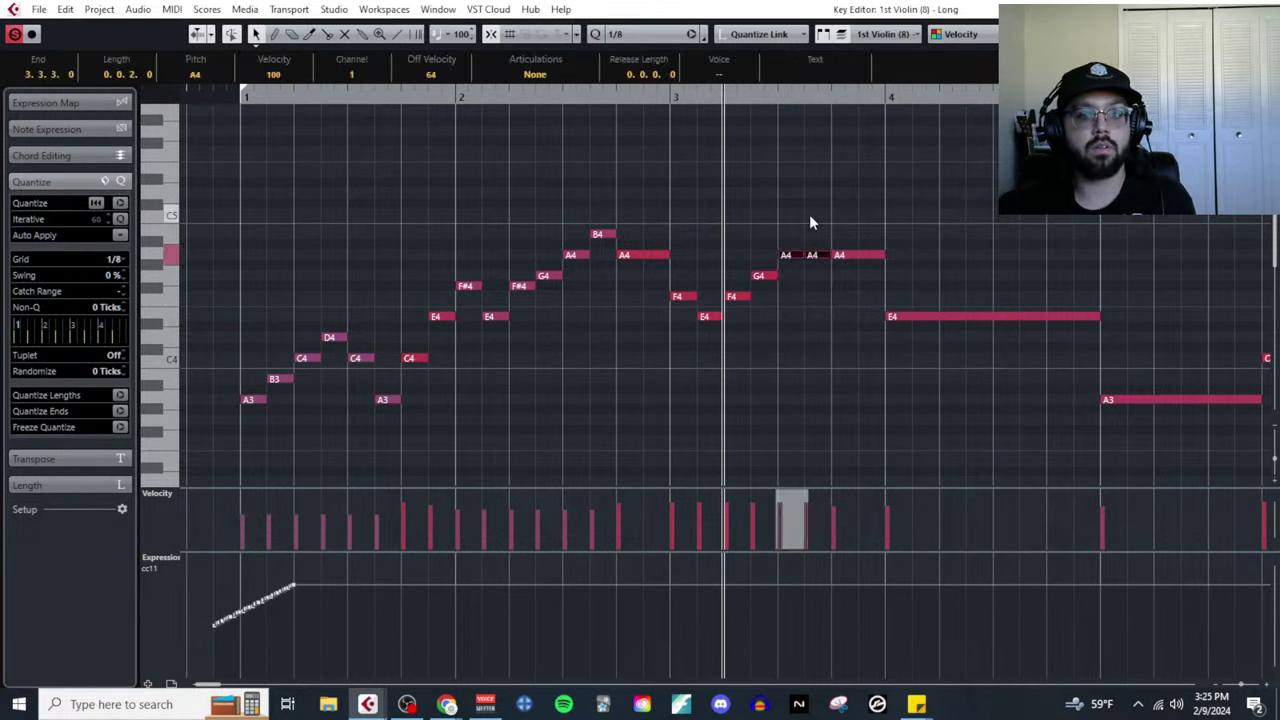
click(815, 255)
key(Up)
click(822, 285)
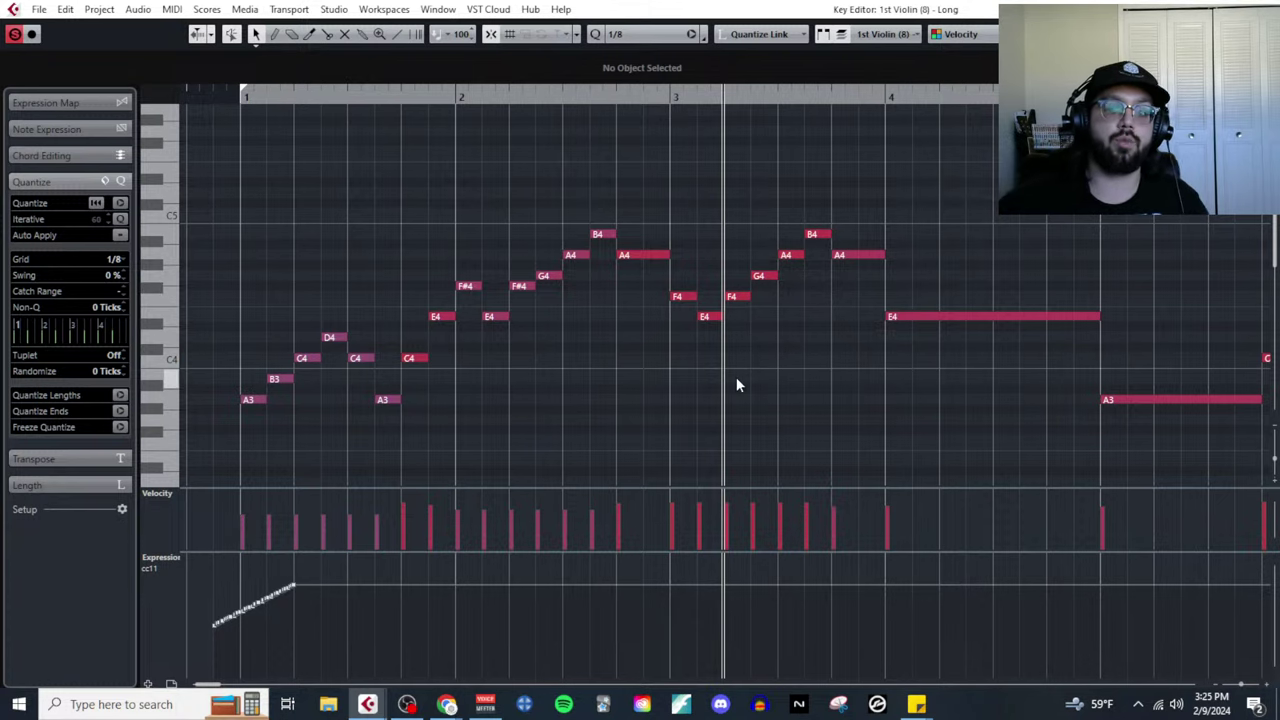
Play back the embellished flute line from bar 1 through the bar 3 run into bar 4.
key(g)
key(g)
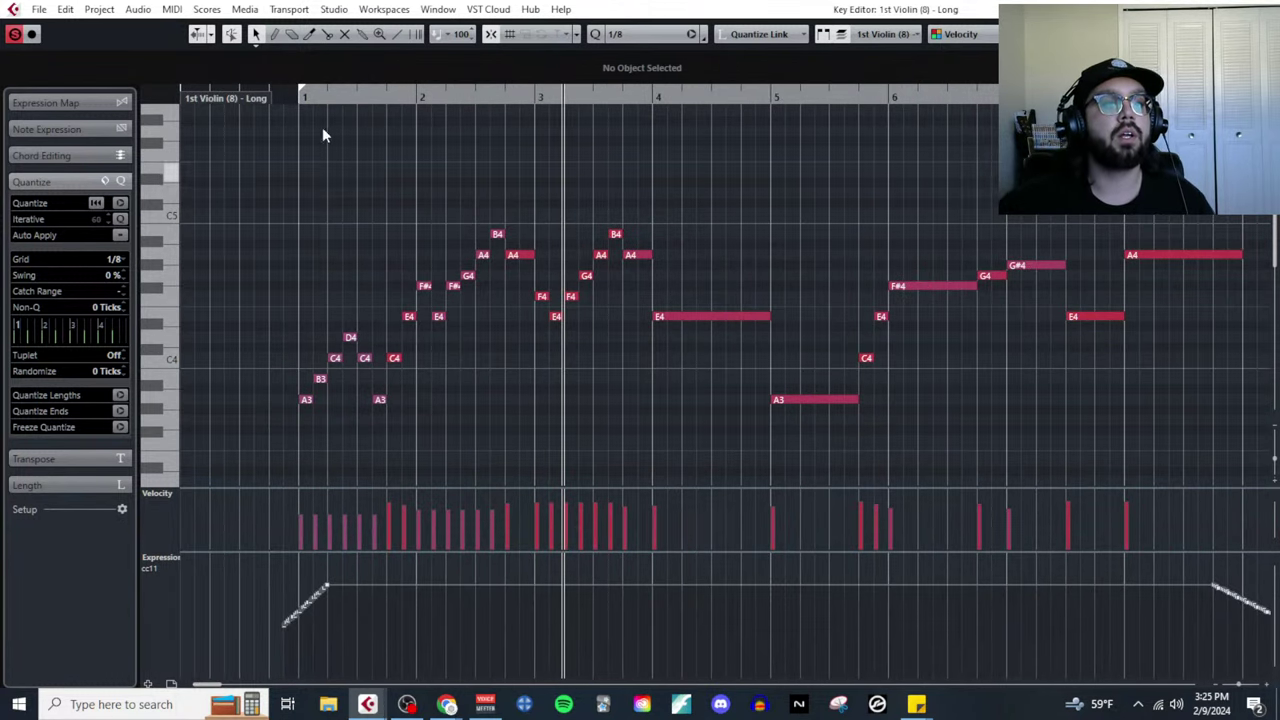
click(300, 100)
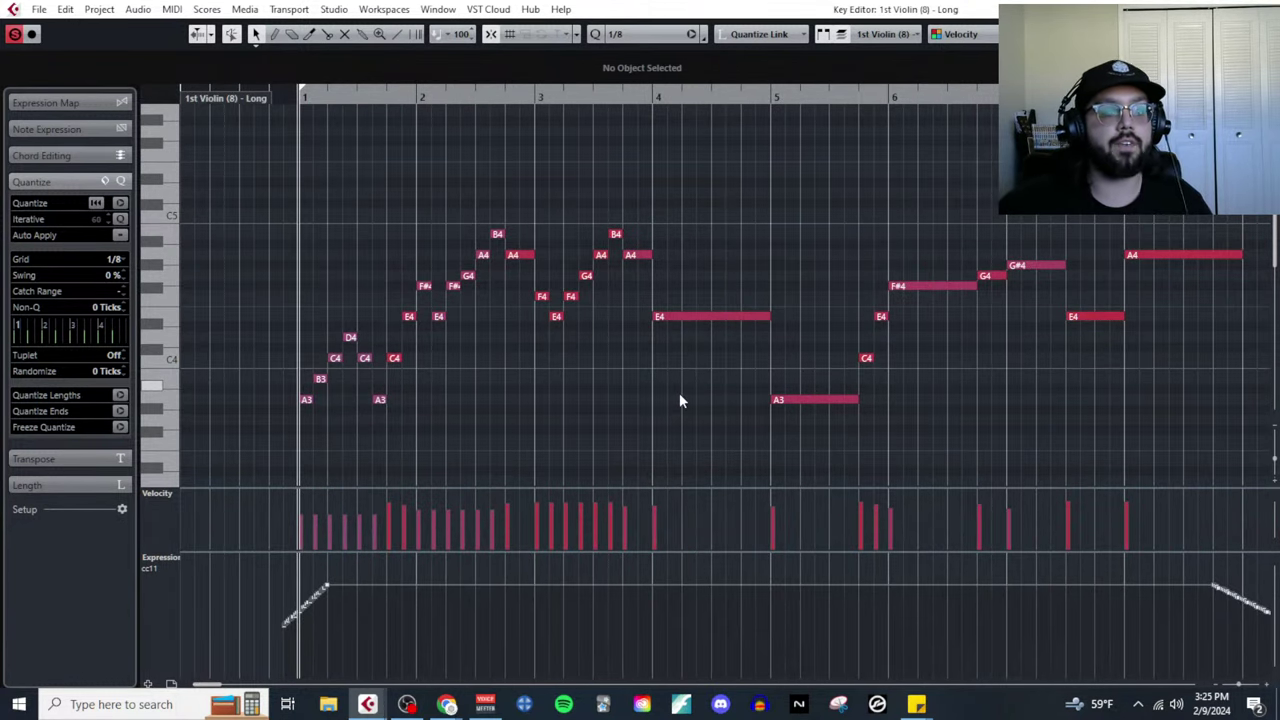
key(space)
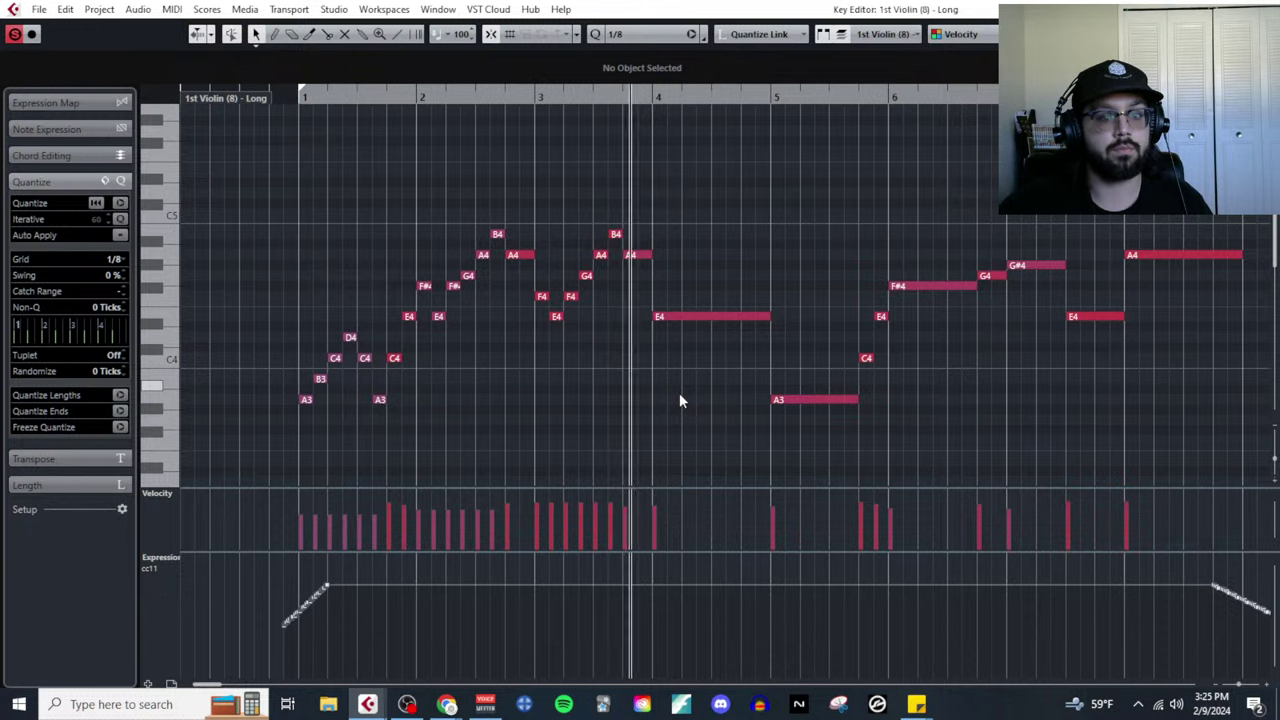
key(space)
Split the long E4 in bar 4 into four eighth notes followed by a half note.
key(h)
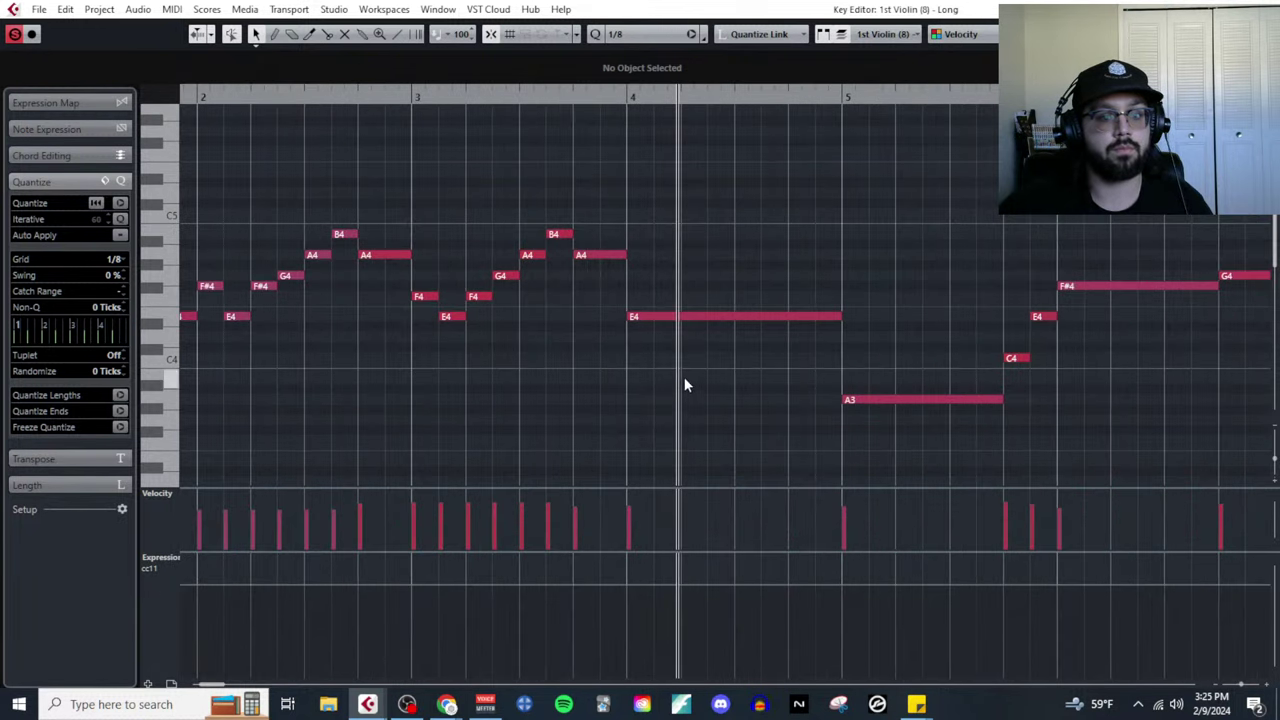
right_click(684, 377)
click(767, 377)
click(657, 318)
click(684, 318)
click(711, 318)
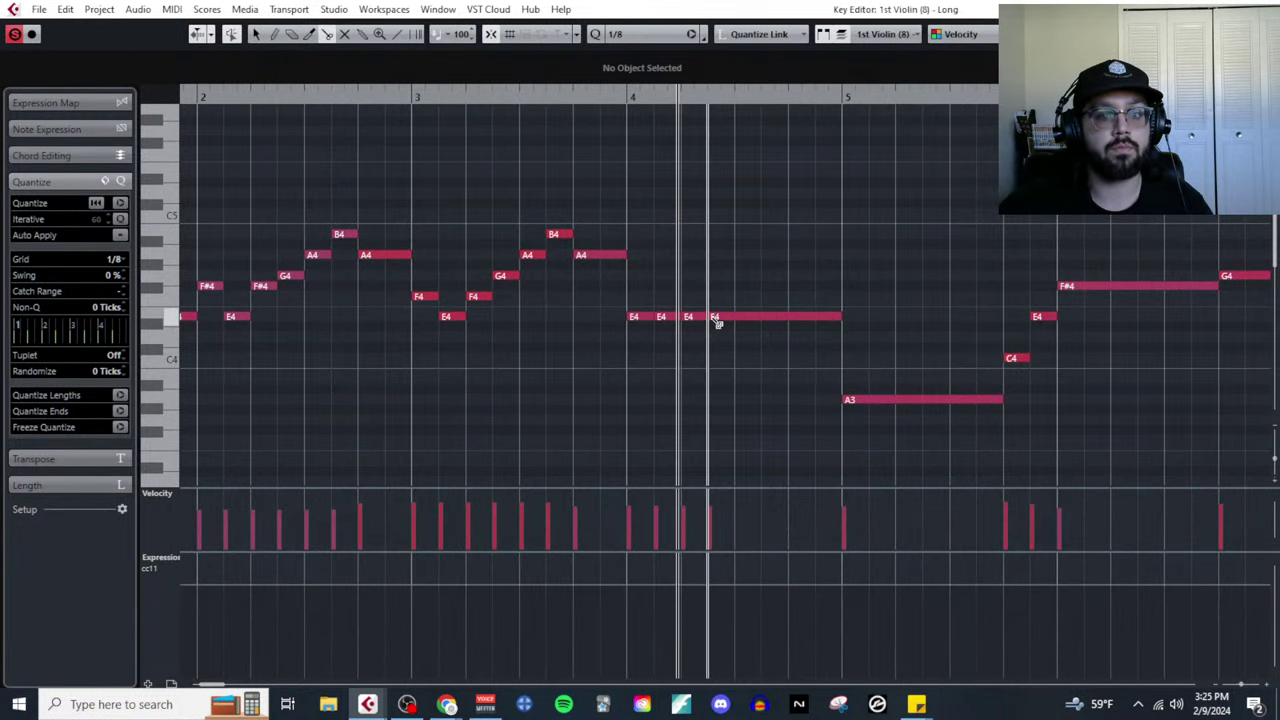
click(737, 318)
Set the second eighth note of bar 4 to D4 and the fourth to F4, leaving the third at E4.
drag(662, 298, 722, 340)
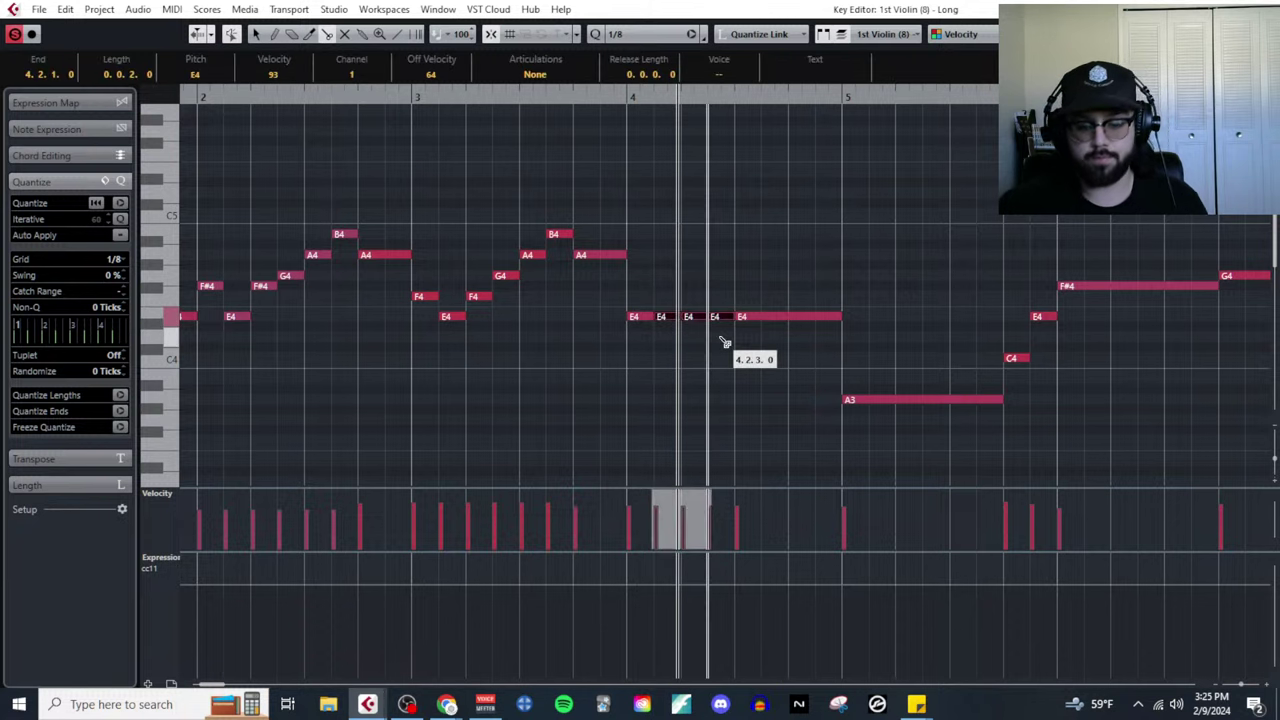
right_click(697, 336)
click(703, 296)
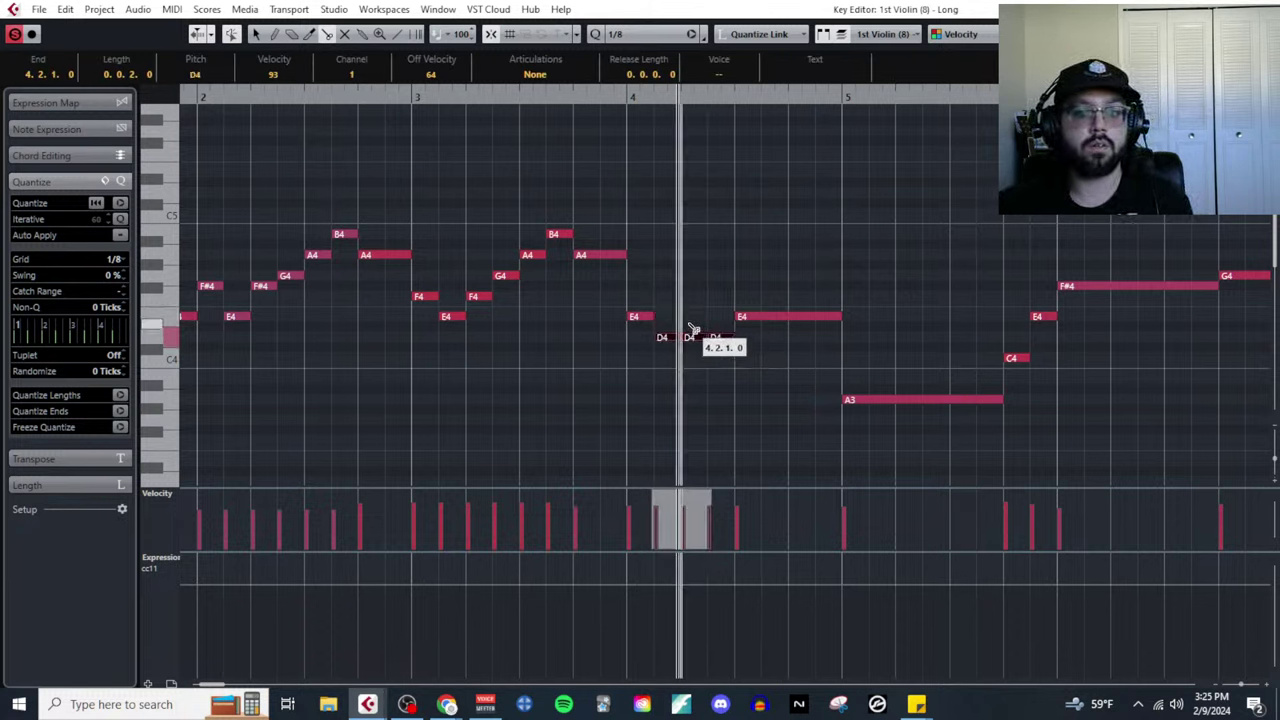
drag(664, 327, 664, 337)
key(Up)
click(717, 316)
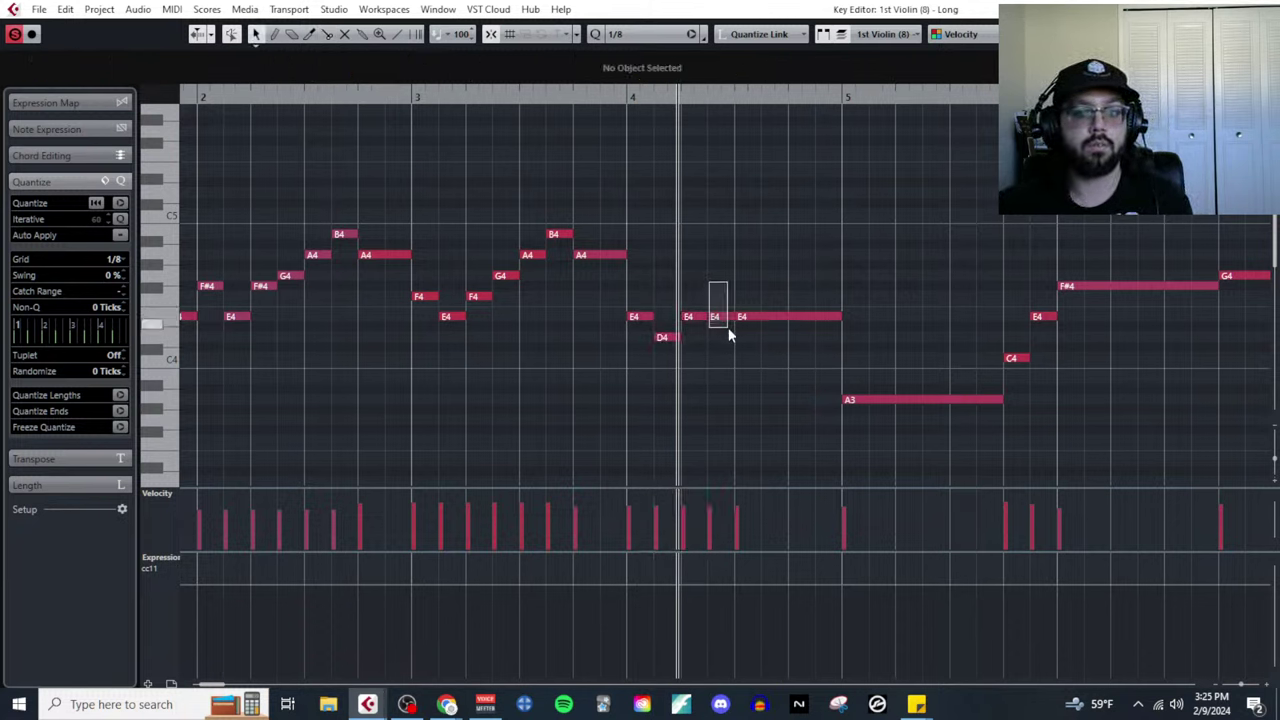
key(Up)
Play back the reworked bar 4 and delete the A3, C4, E4 and F#4 notes in bars 5 and 6.
key(space)
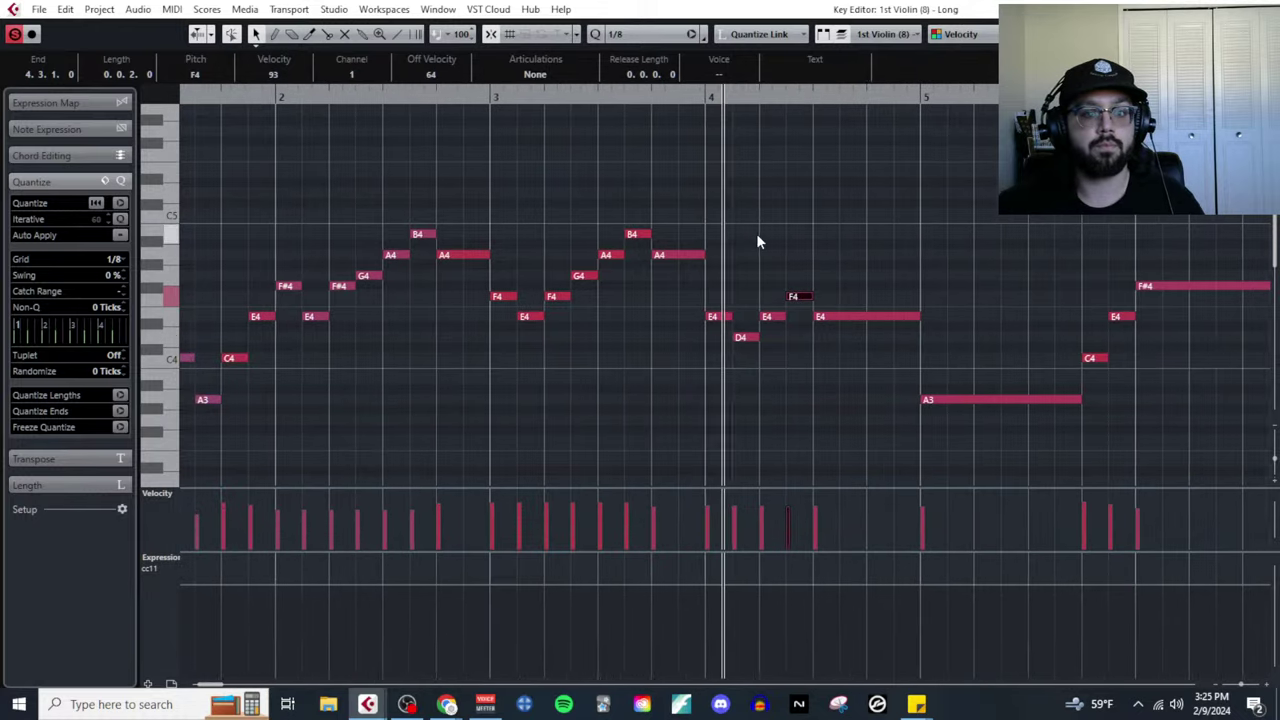
key(g)
key(g)
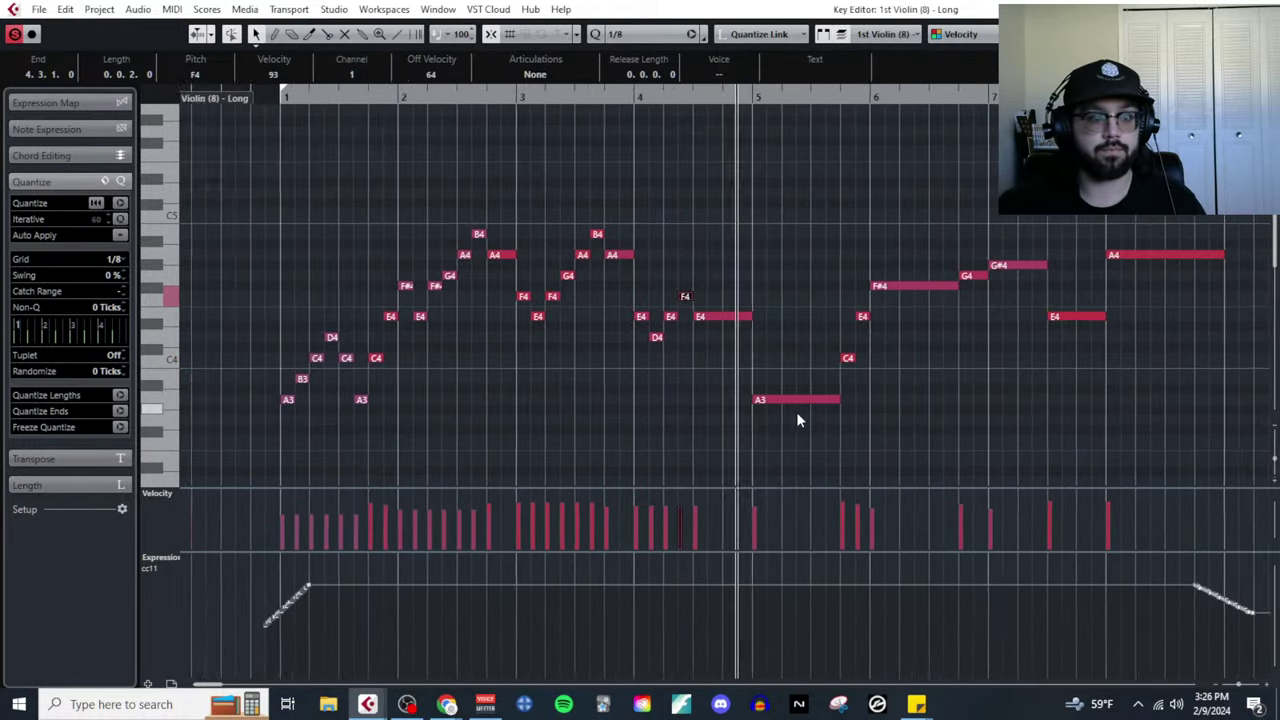
drag(759, 237, 885, 458)
key(Delete)
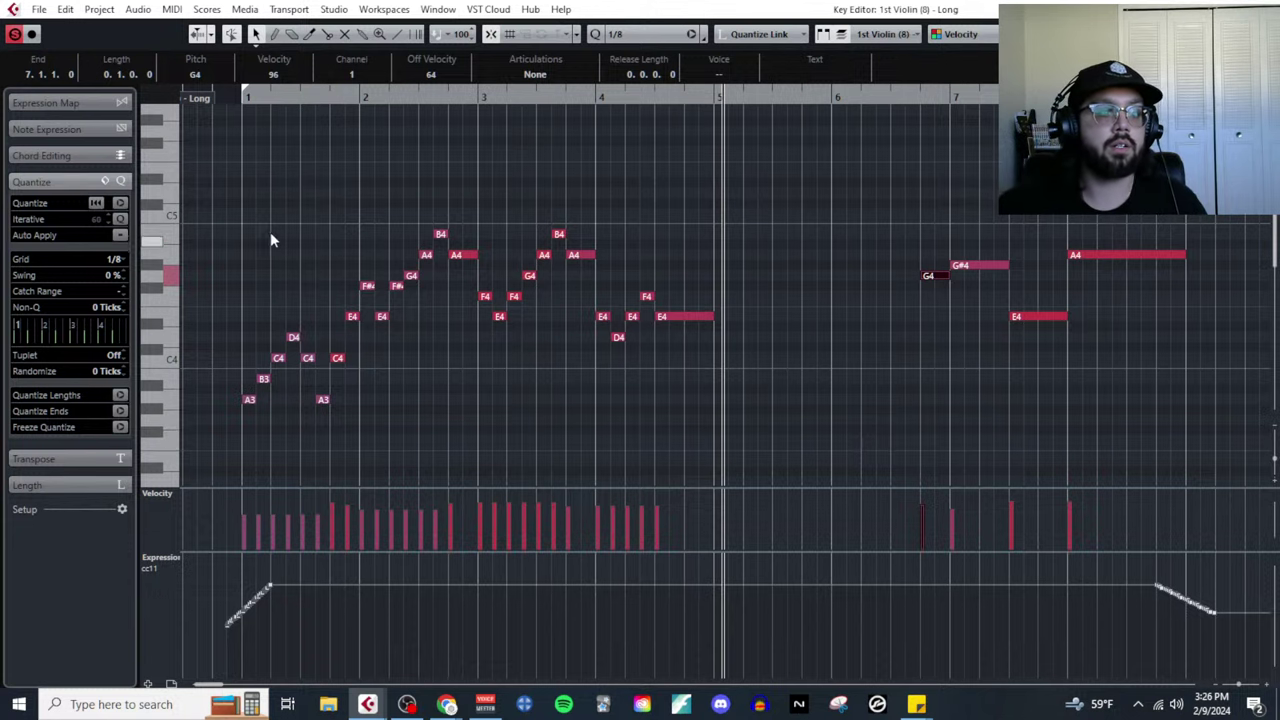
Copy the eighth-note run from A3 to B4 in bars 1 and 2 and paste it at the start of bar 5.
drag(199, 185, 445, 446)
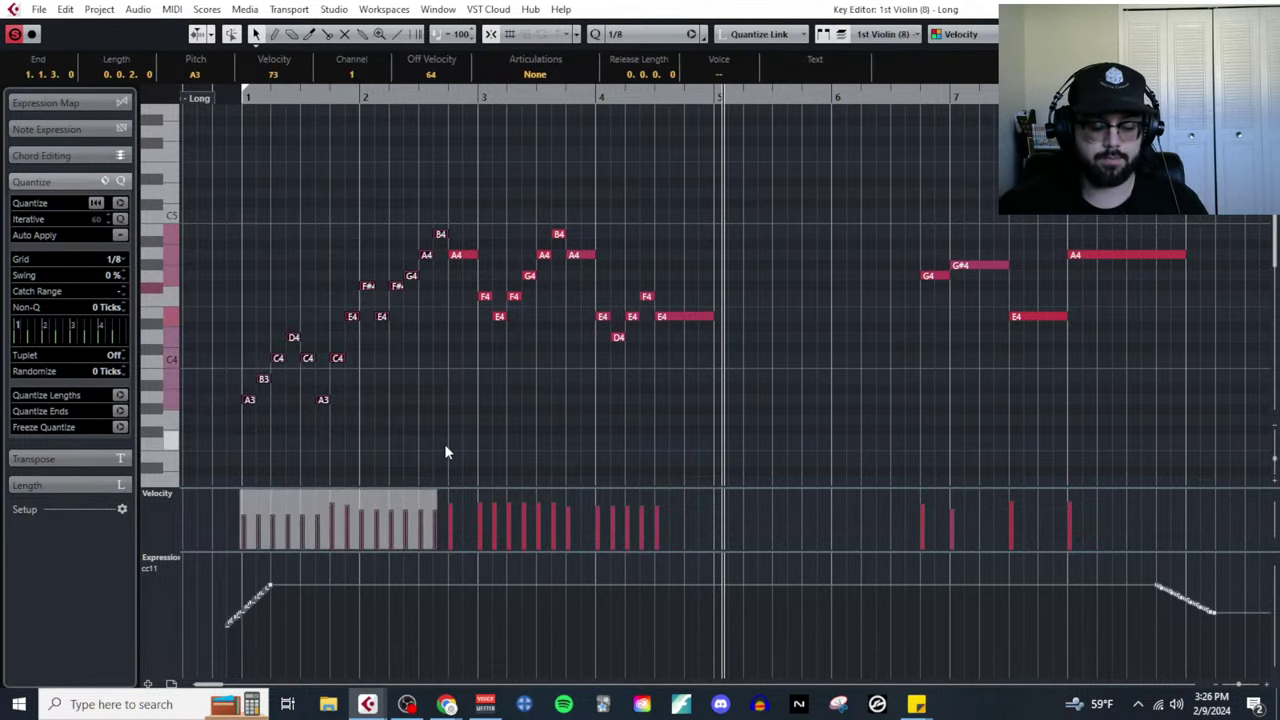
click(716, 97)
key(ctrl+v)
scroll(940, 320, right, 3)
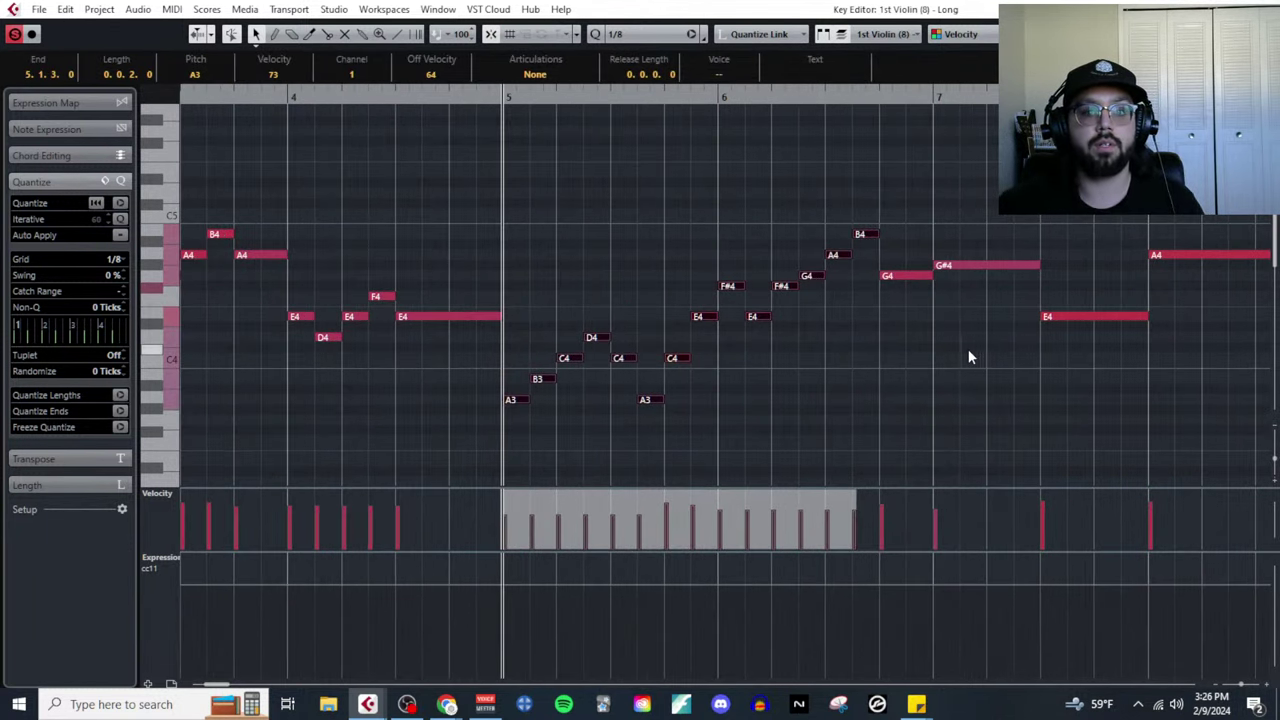
Split the G#4 at the start of bar 7 into a quarter note and two eighth notes.
click(915, 338)
right_click(962, 320)
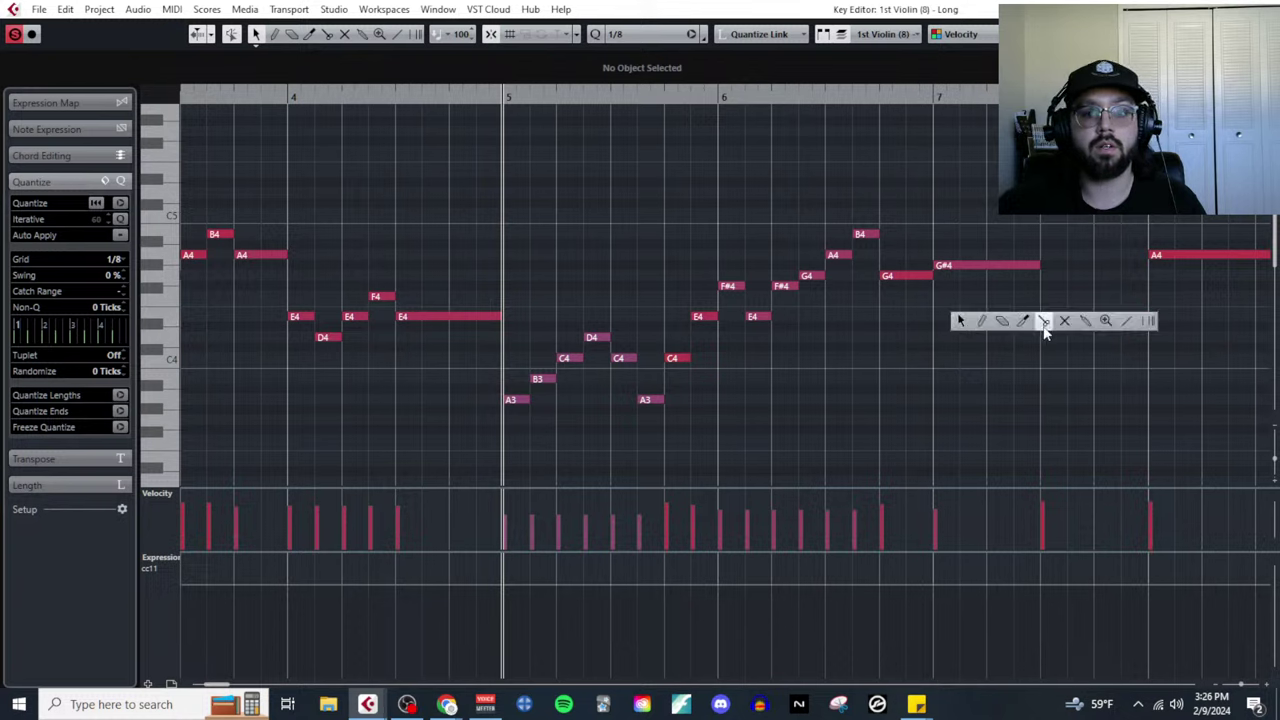
click(1045, 320)
click(992, 268)
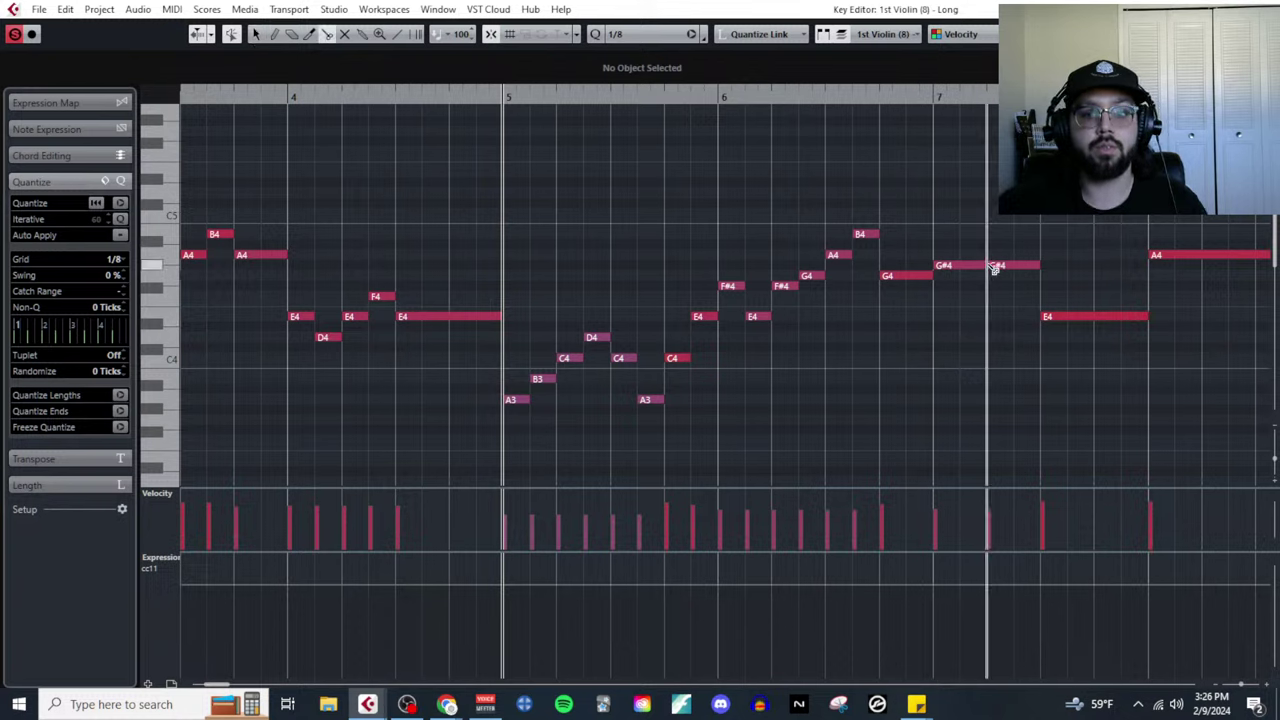
right_click(1010, 292)
click(1093, 291)
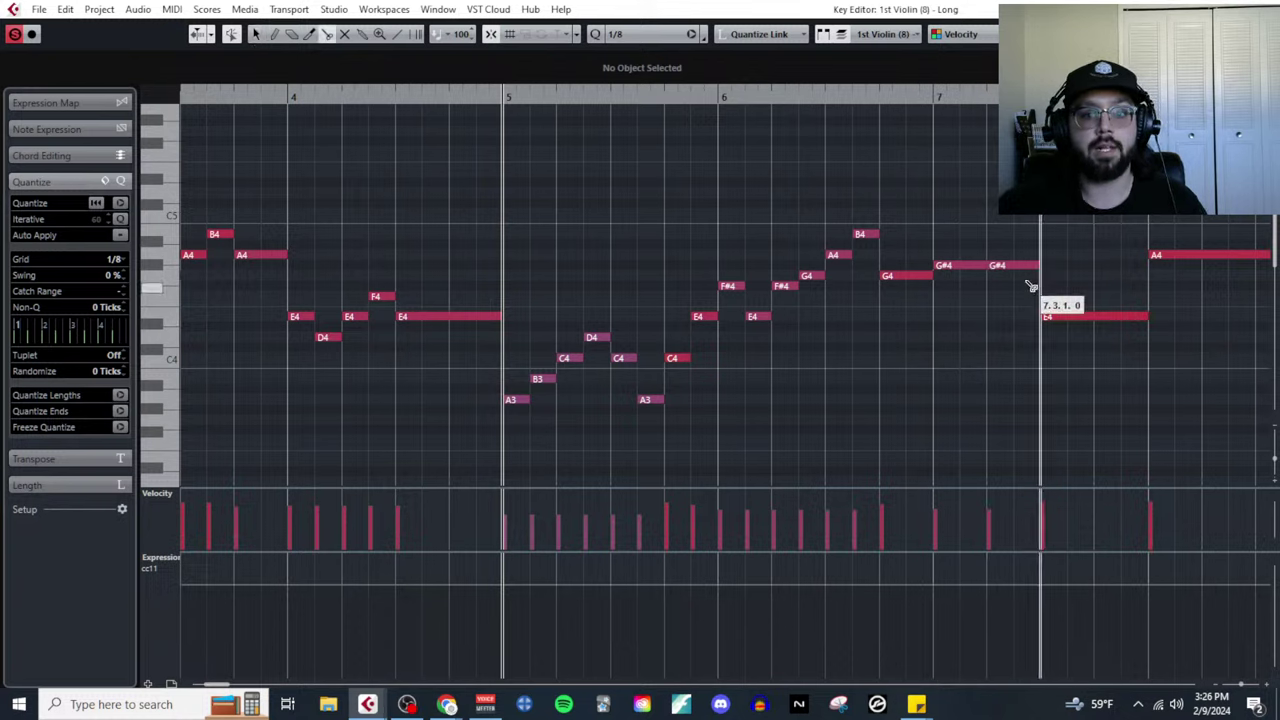
click(1015, 265)
click(1026, 266)
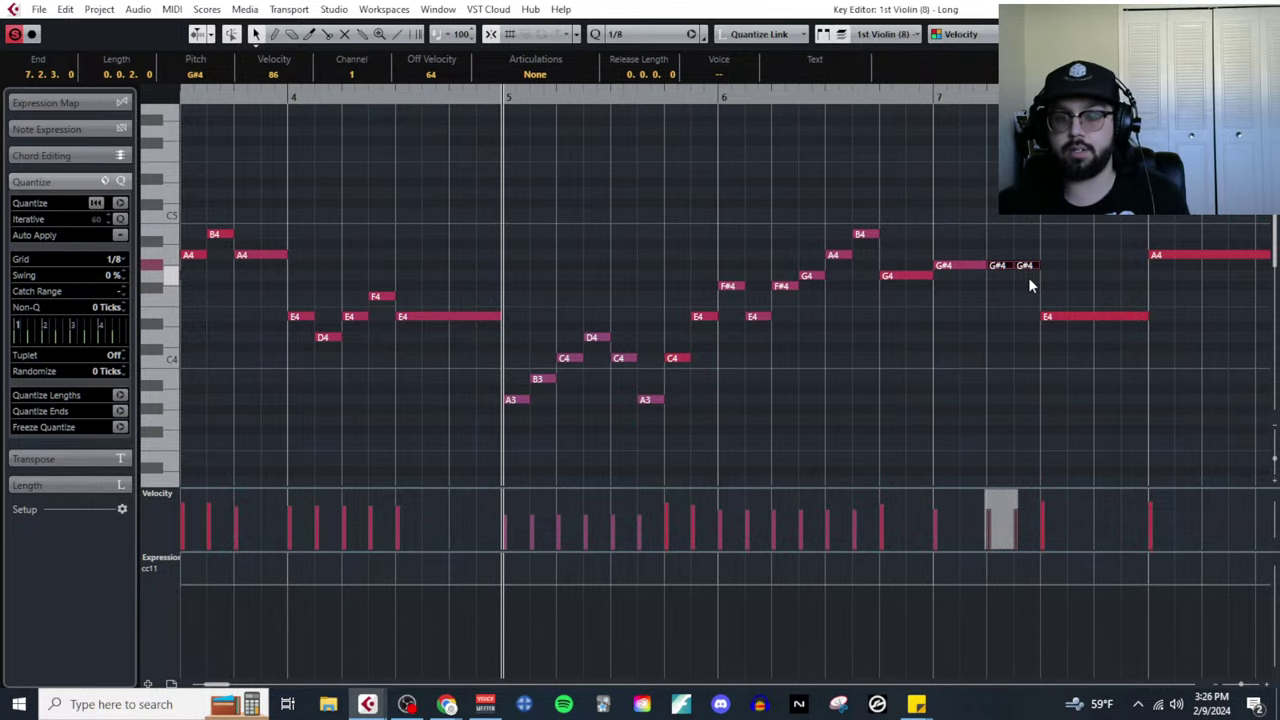
Lower the two eighth notes in bar 7 to G4 and F4 so the line steps down to the E4.
key(Down)
click(1028, 251)
drag(1030, 275, 1042, 286)
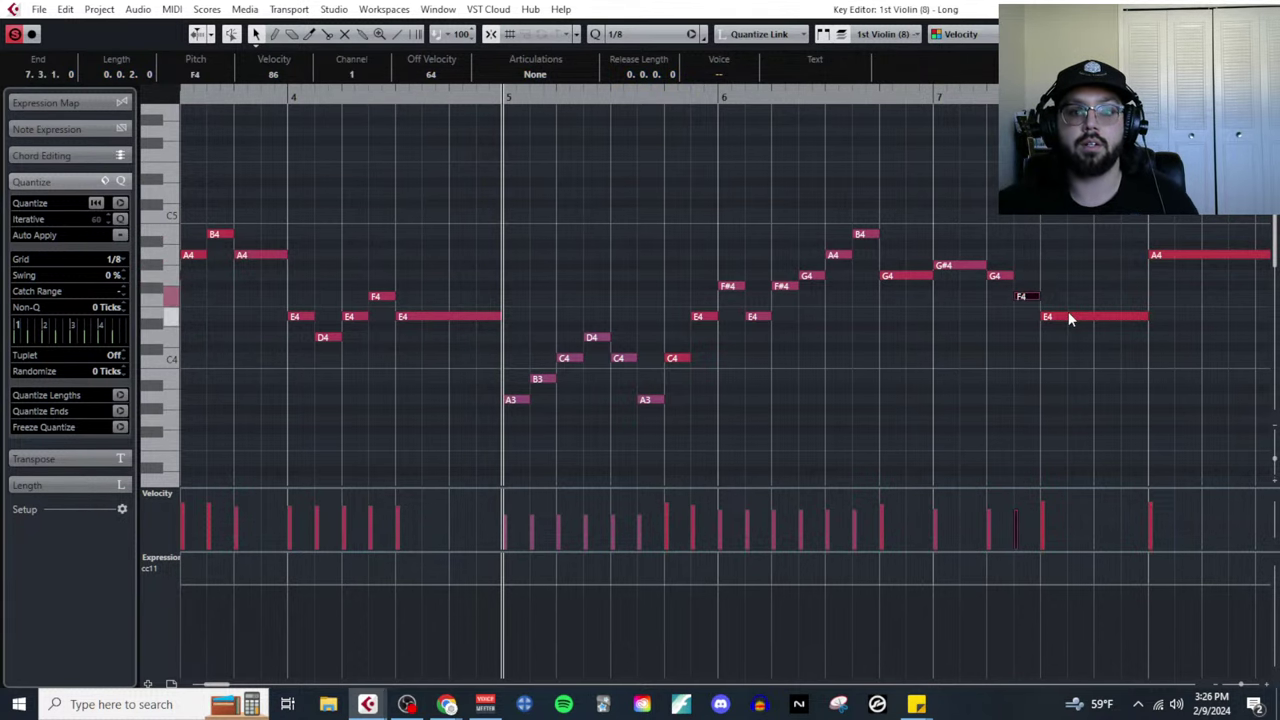
click(1073, 318)
Play back the complete flute variation from bar 1 through bar 8.
key(g)
key(g)
key(g)
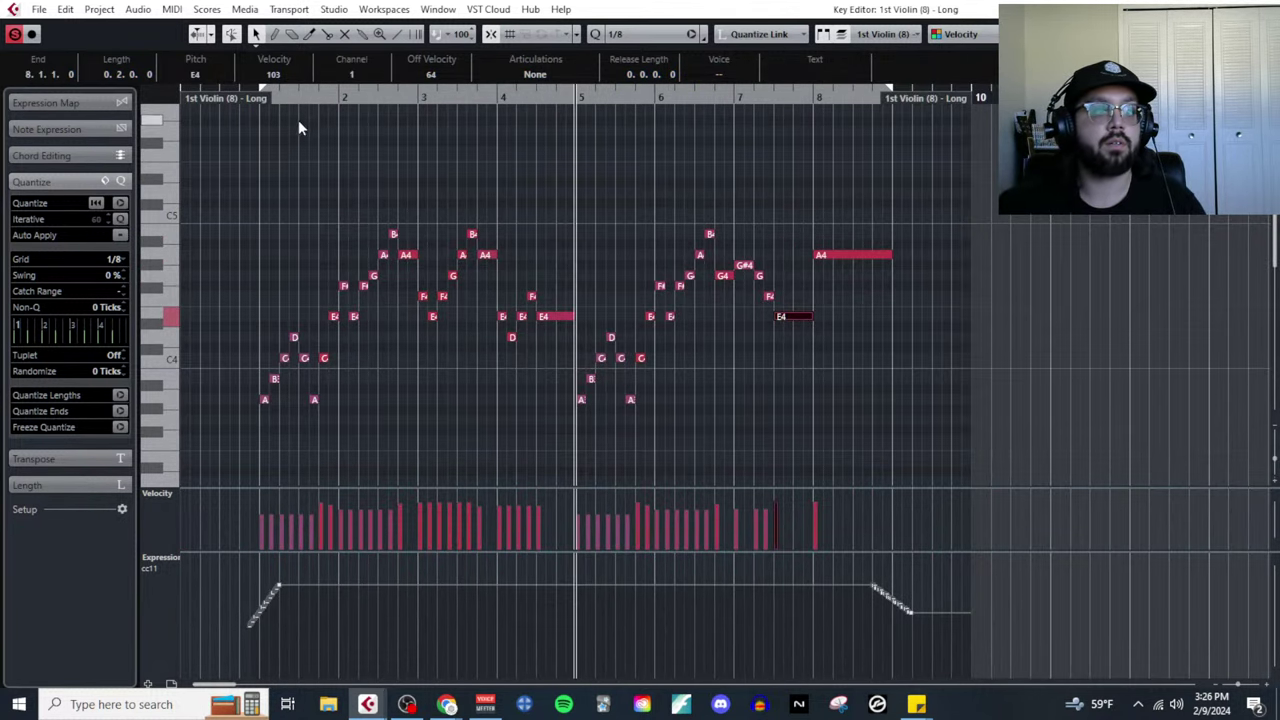
key(h)
click(250, 102)
key(h)
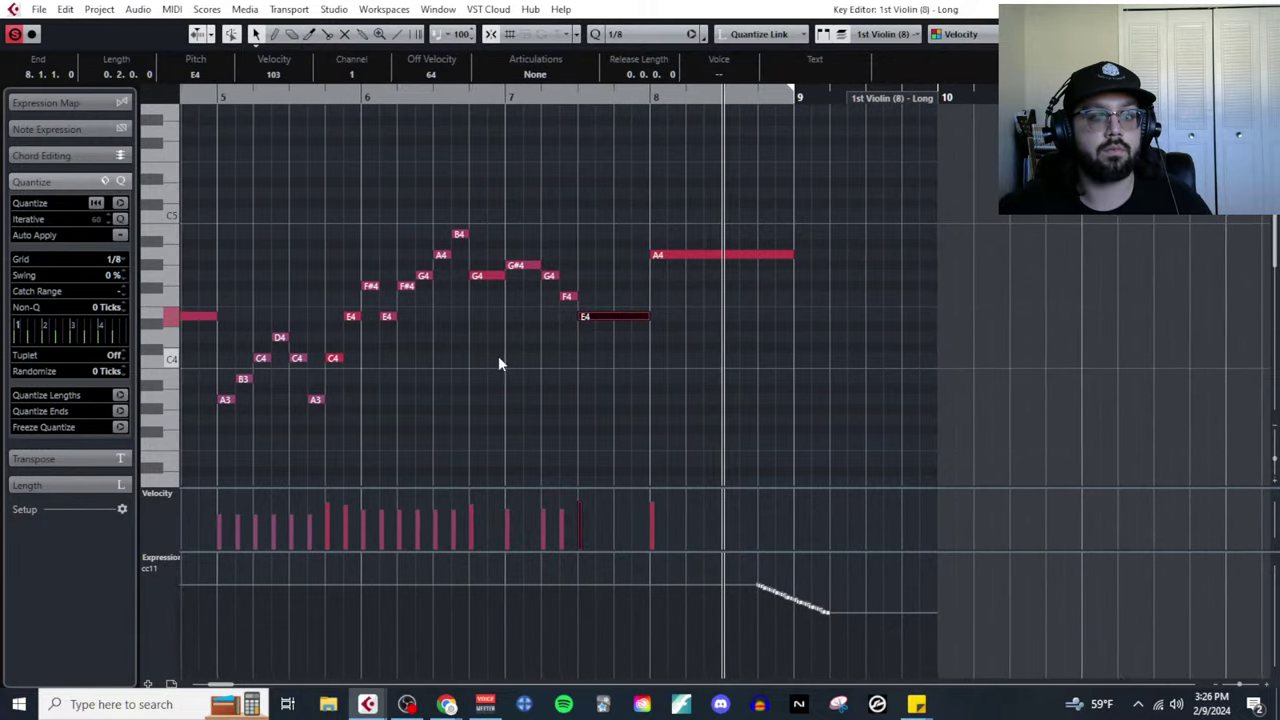
scroll(496, 359, down, 4)
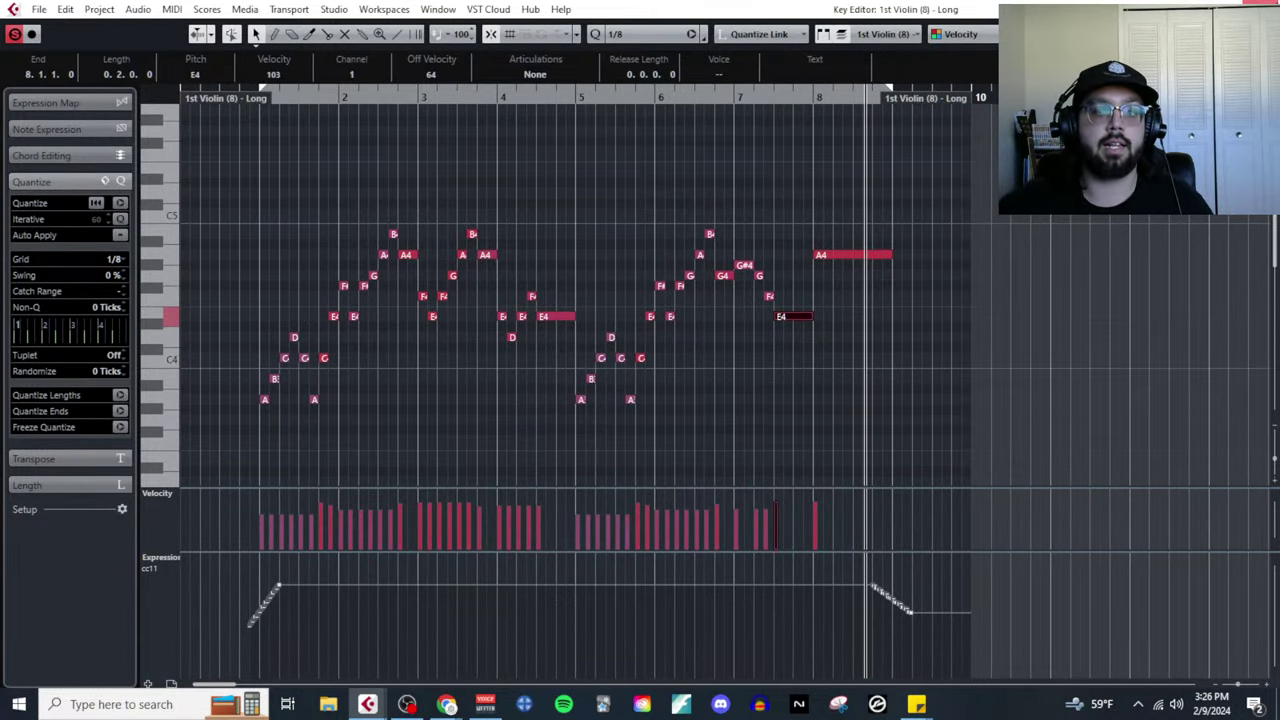
Return to the project window and play the flute variation together with the soloed 1st Violin melody from bar 1.
key(Return)
scroll(235, 350, down, 10)
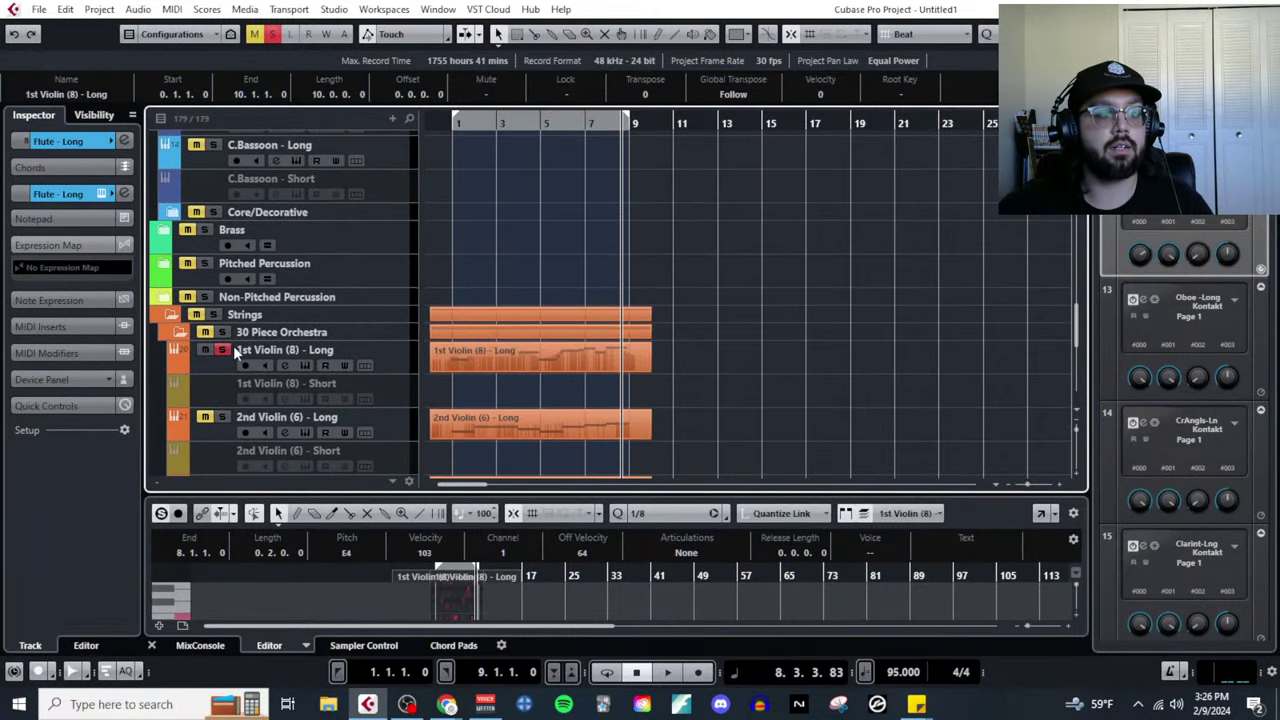
click(450, 120)
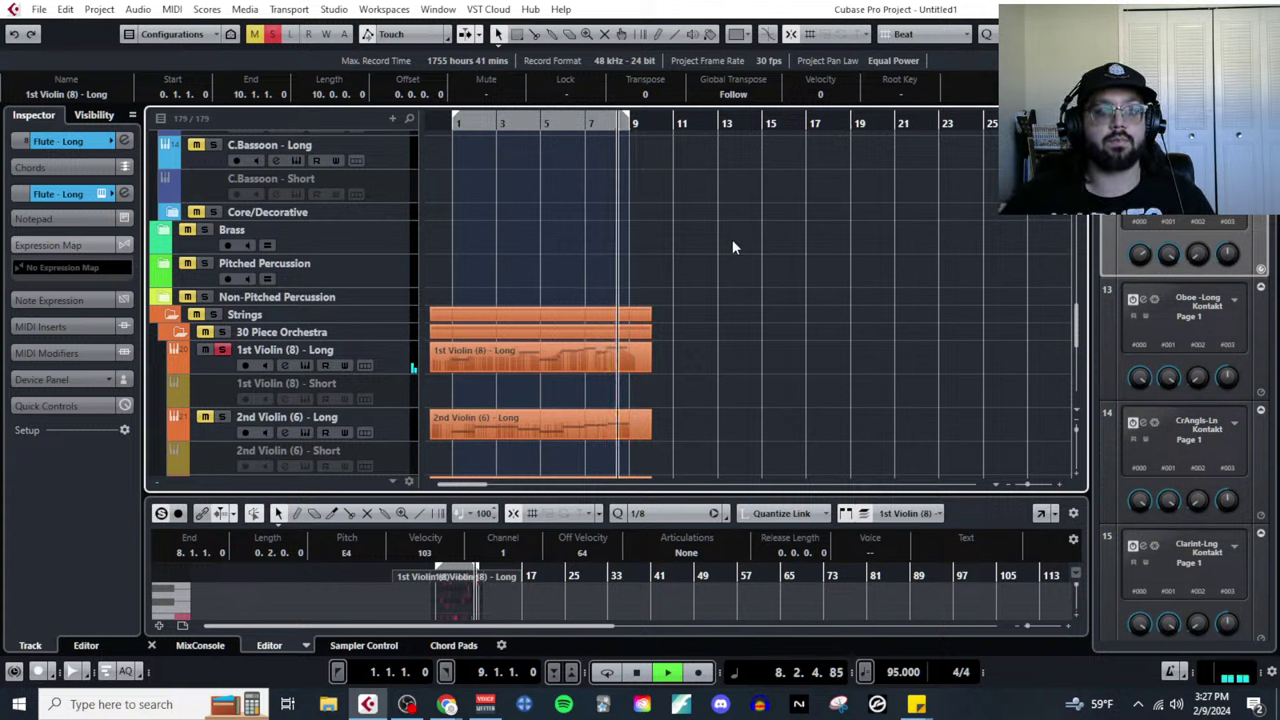
click(742, 255)
key(space)
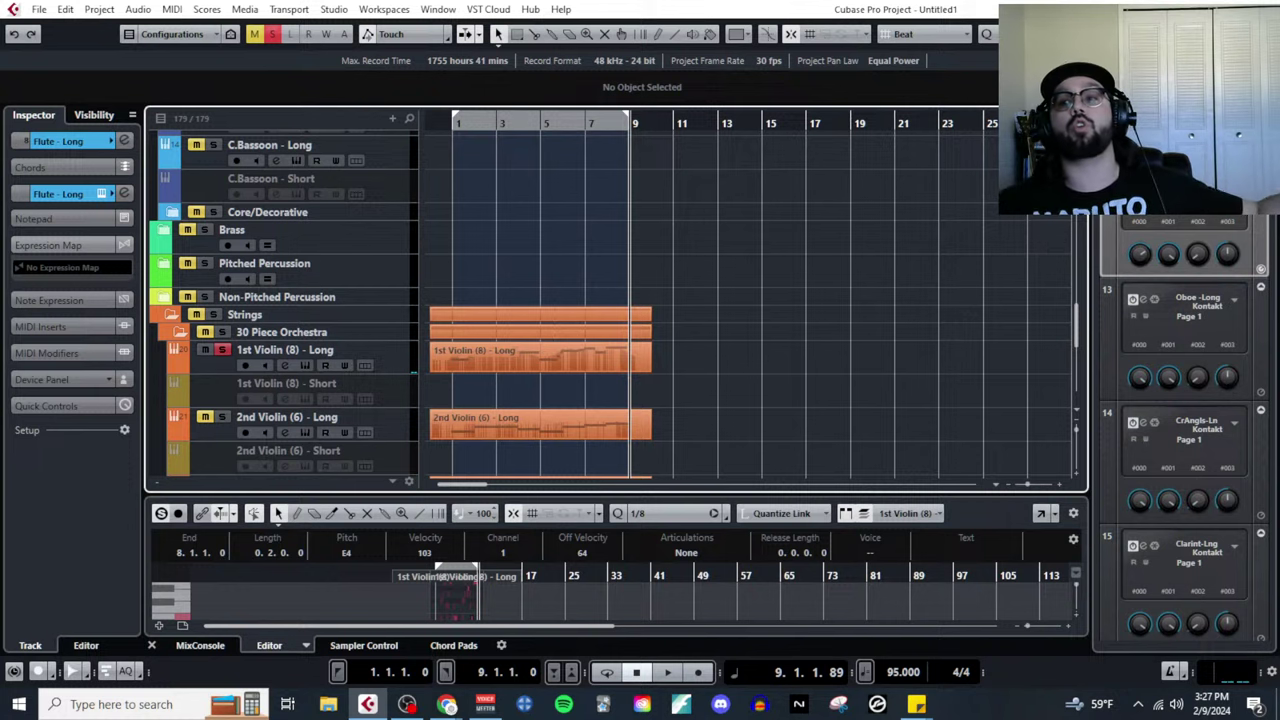
Delete the embellished event from the Flute - Long track.
scroll(702, 406, up, 15)
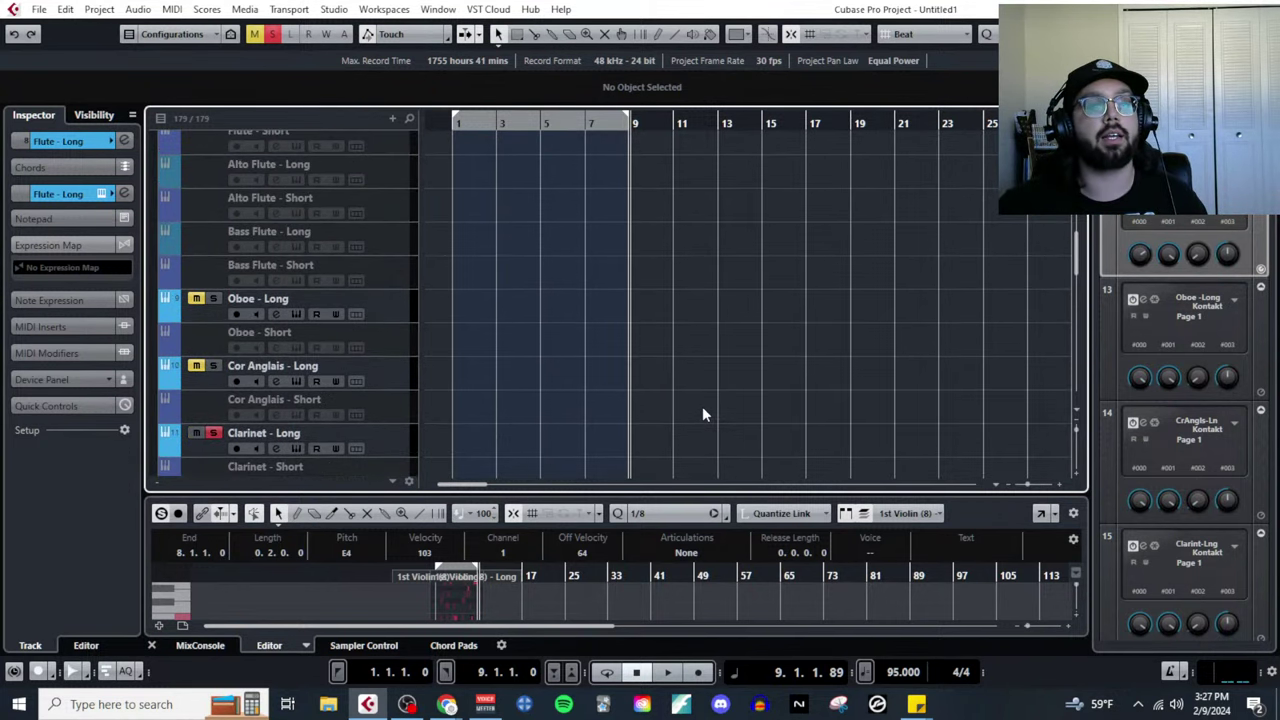
click(598, 318)
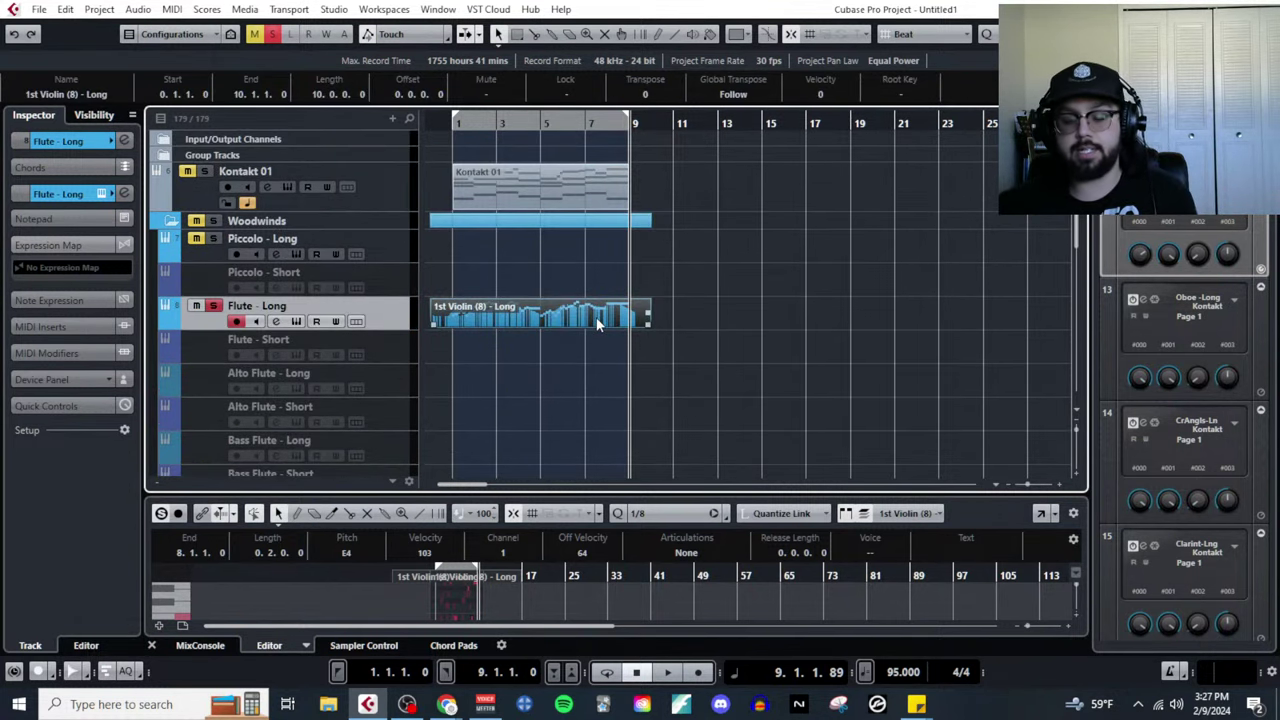
key(Delete)
Copy the 1st Violin (8) - Long event onto the Clarinet - Long track, aligned with the original's start position.
scroll(523, 331, down, 5)
scroll(523, 331, down, 5)
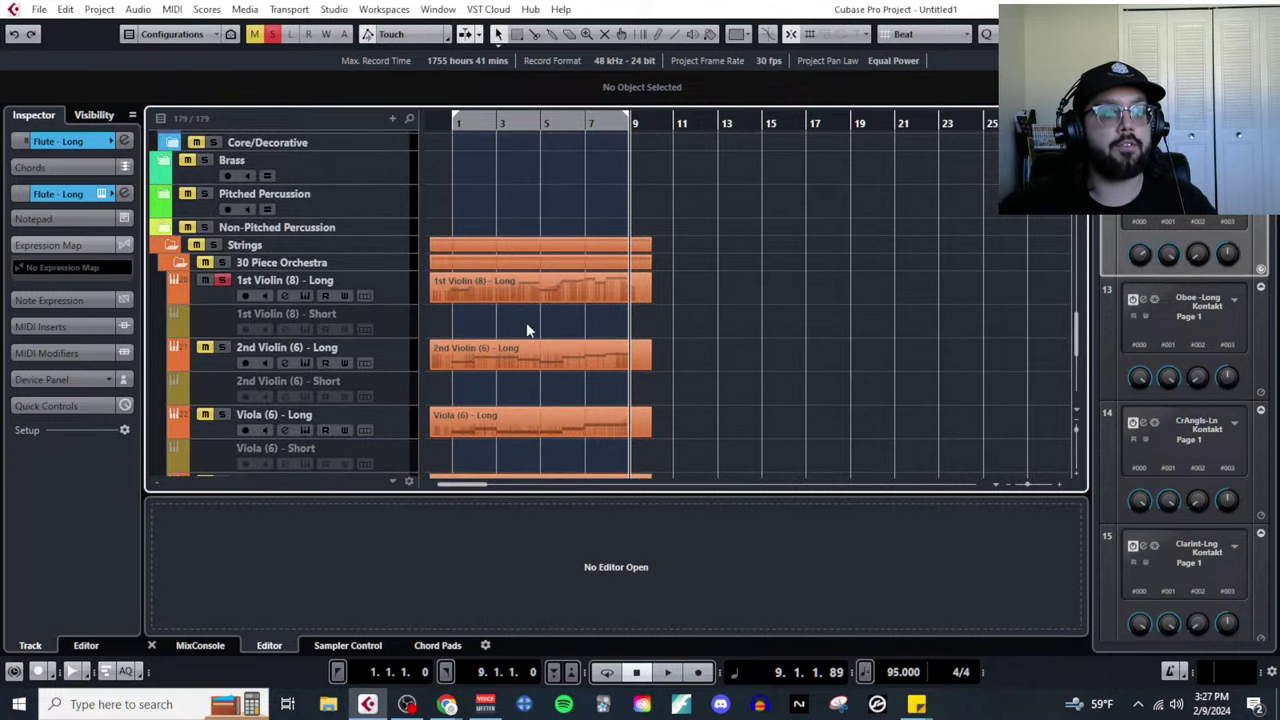
click(527, 303)
scroll(487, 320, up, 5)
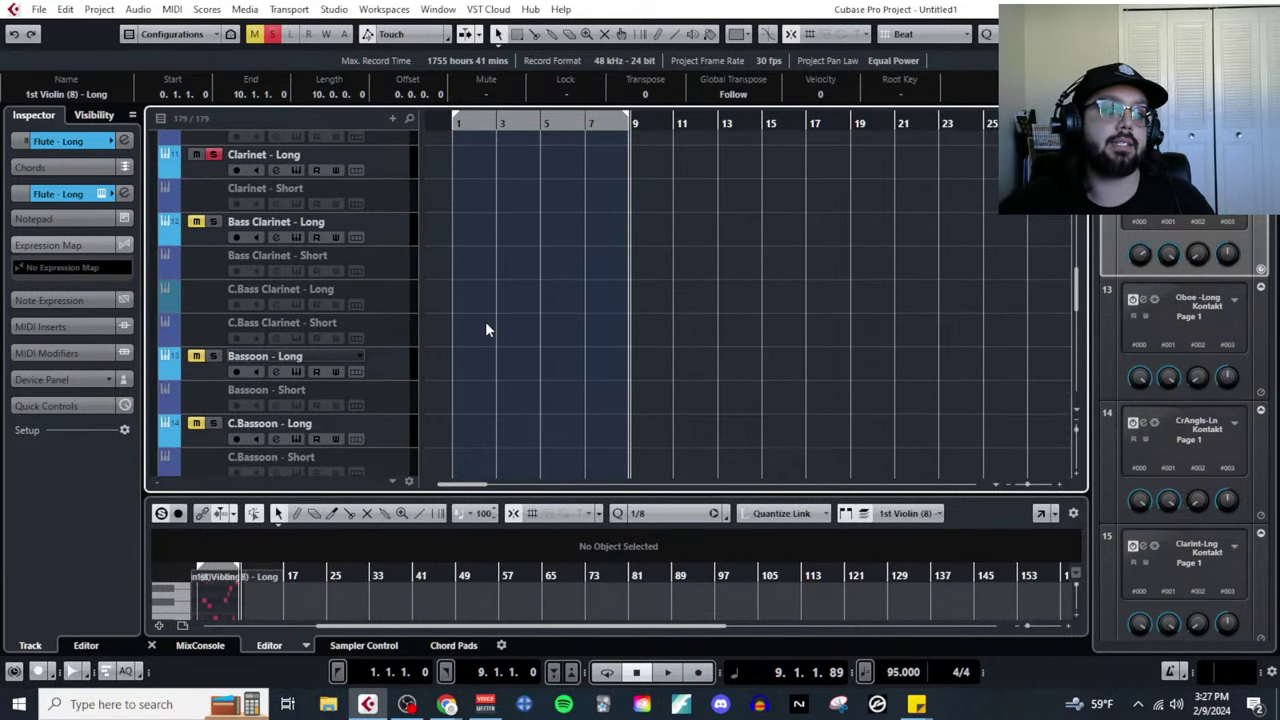
click(412, 238)
key(ctrl+v)
drag(668, 242, 468, 240)
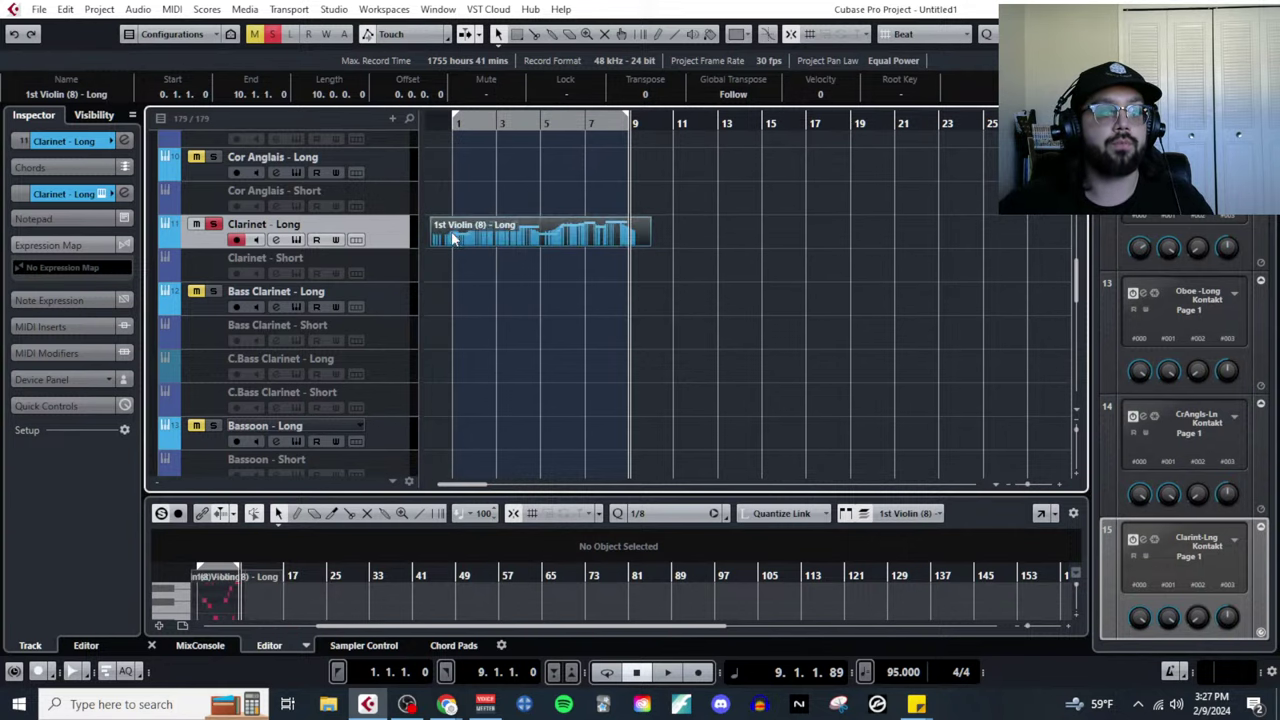
Open the Clarinet - Long copy in the Key Editor with its notes in bars 1 to 8 in view.
click(172, 9)
click(215, 28)
key(h)
key(h)
key(h)
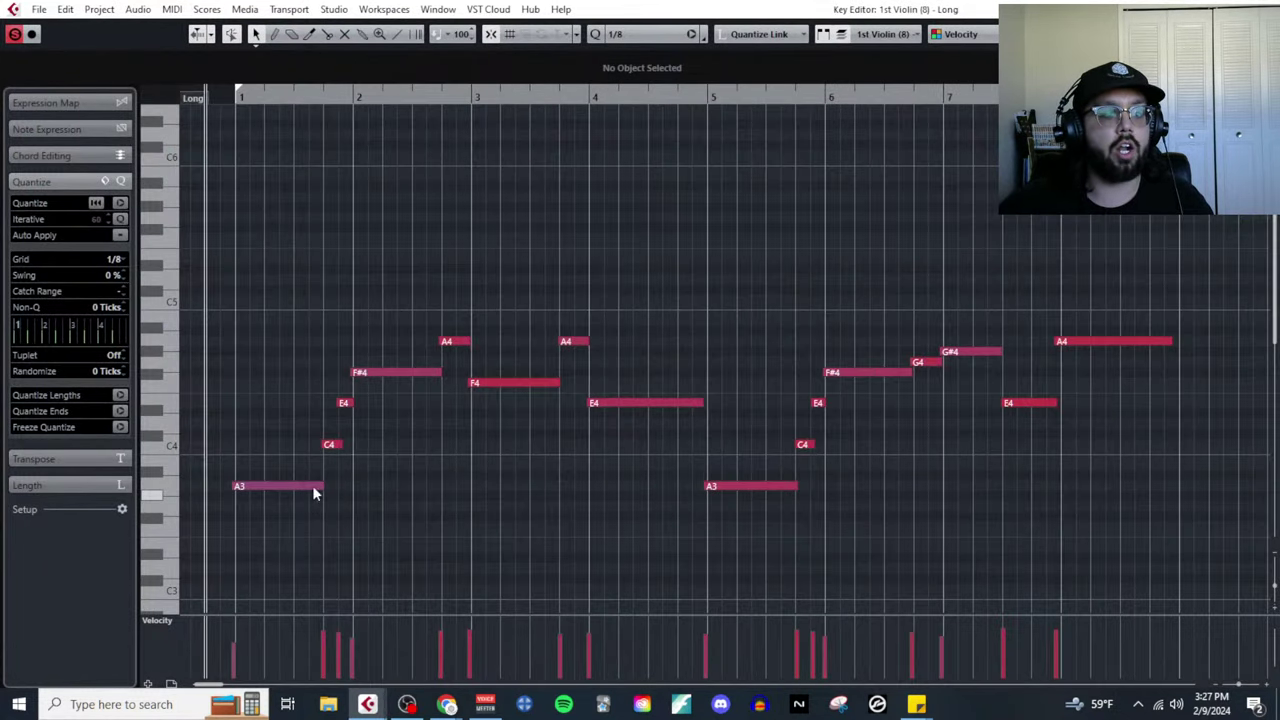
Mute the short connecting notes C4, E4, A4 and G4 between the long melody notes in bars 1 to 6.
drag(380, 383, 419, 451)
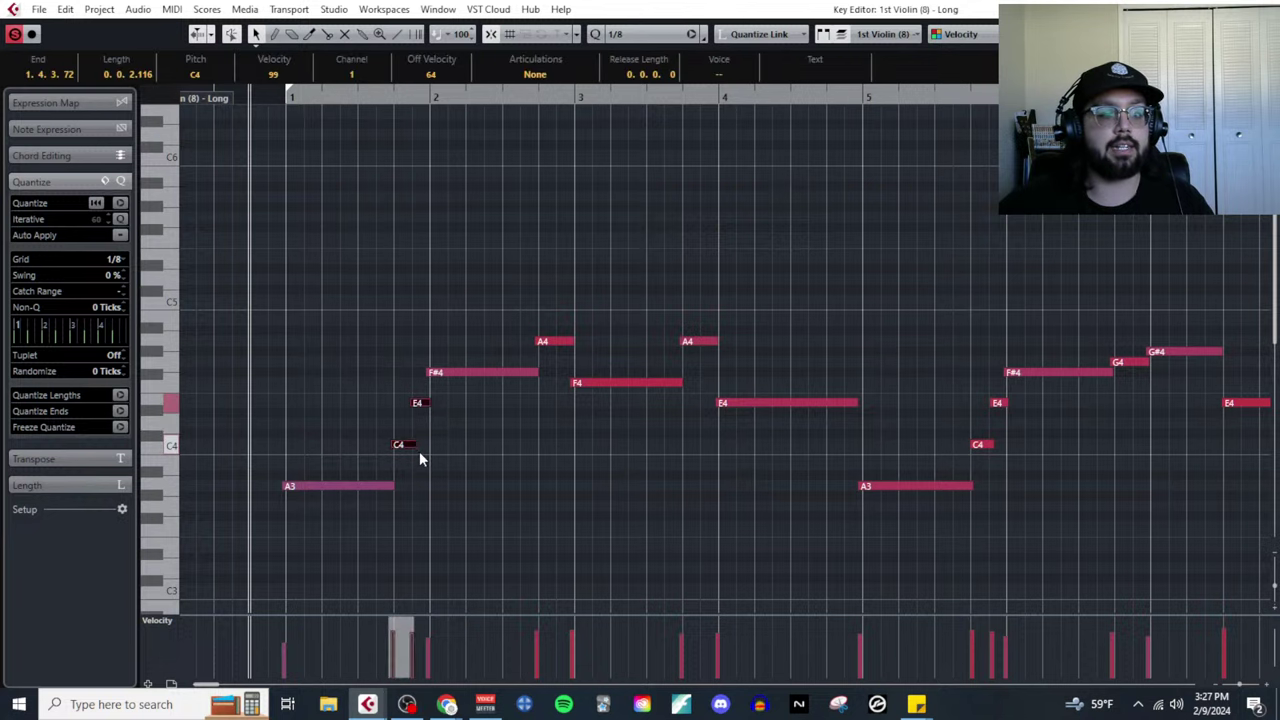
drag(506, 286, 562, 346)
drag(671, 295, 801, 461)
scroll(692, 512, right, 3)
drag(906, 332, 921, 371)
scroll(841, 480, left, 5)
key(shift+m)
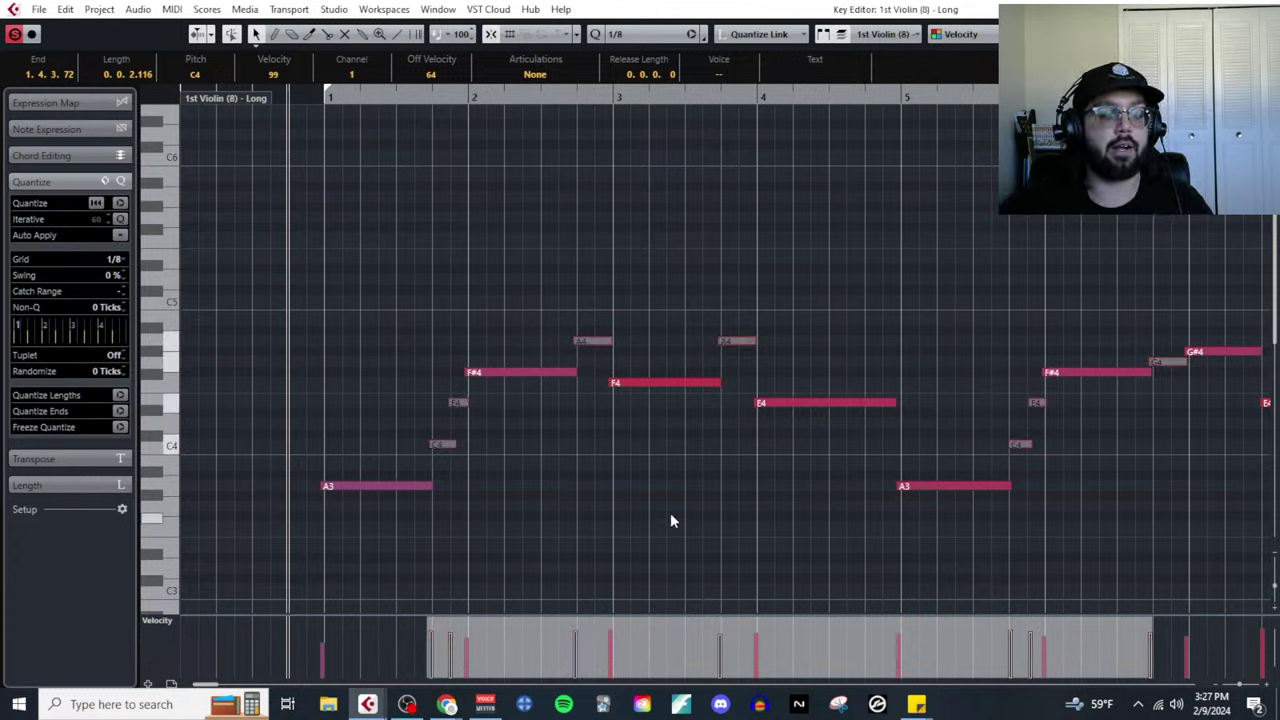
Play back the simplified clarinet melody, close the Key Editor and play it again from bar 1 in the project window.
key(space)
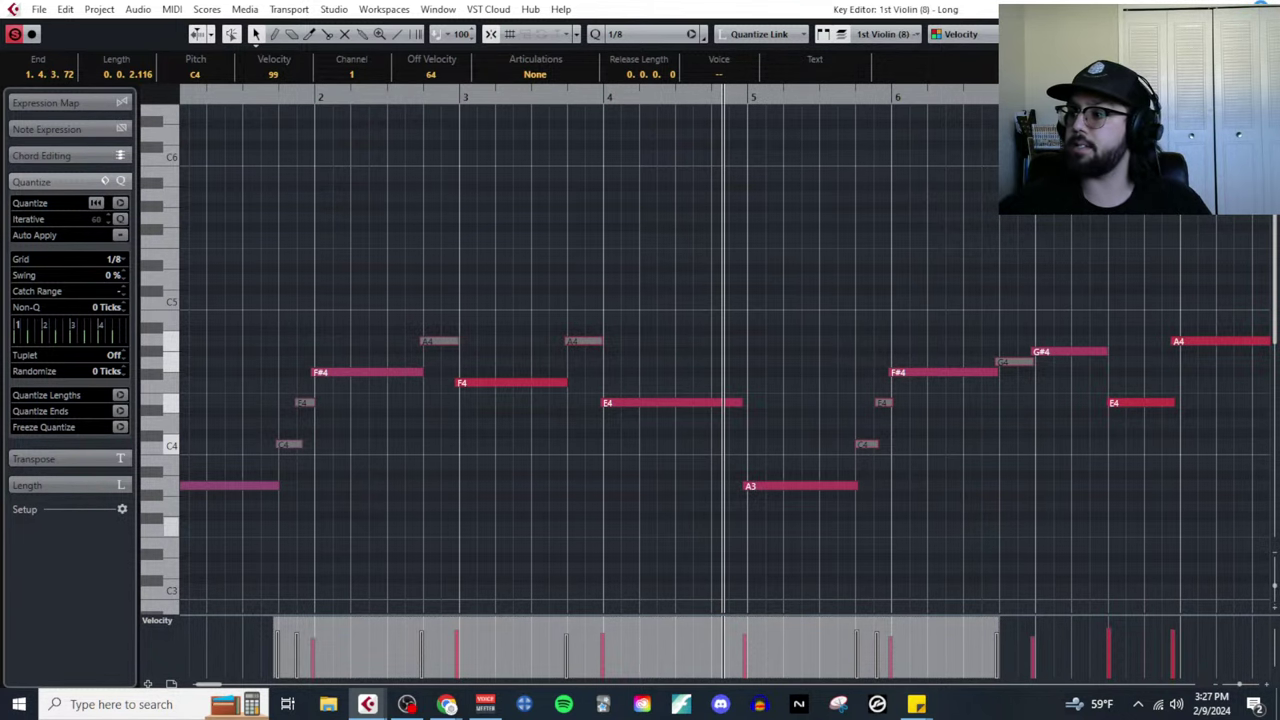
key(Return)
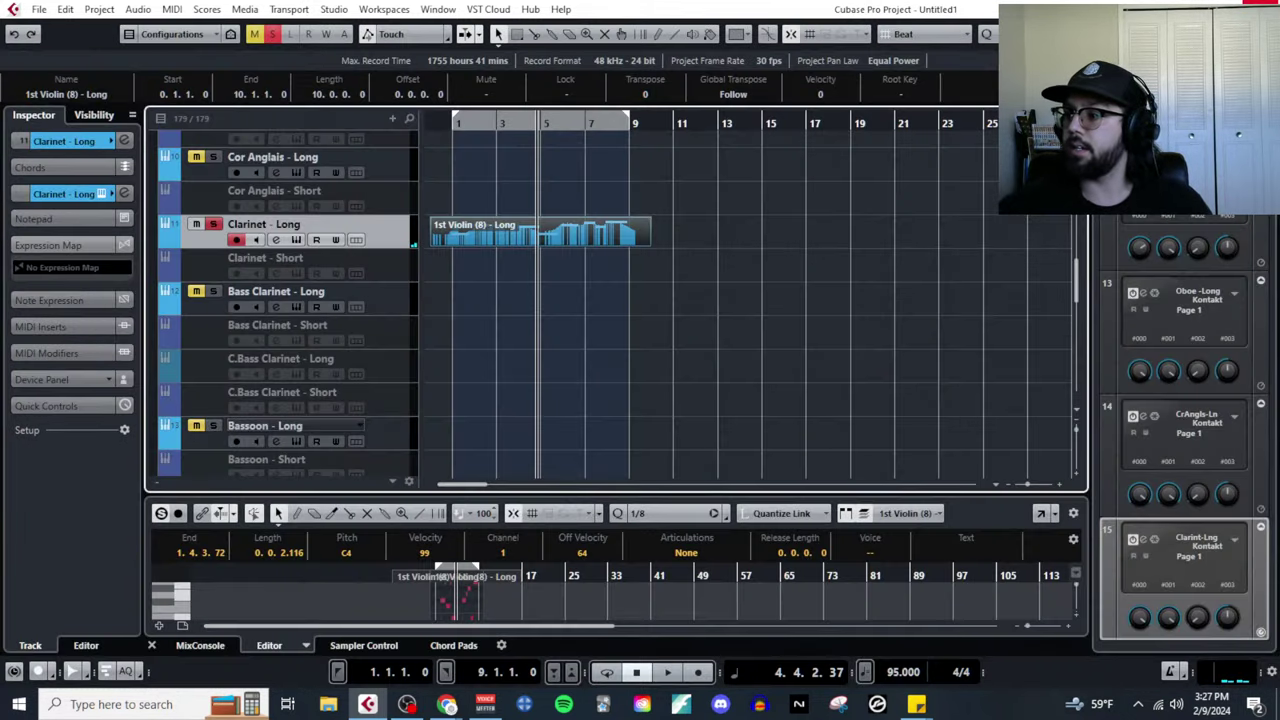
click(453, 125)
key(space)
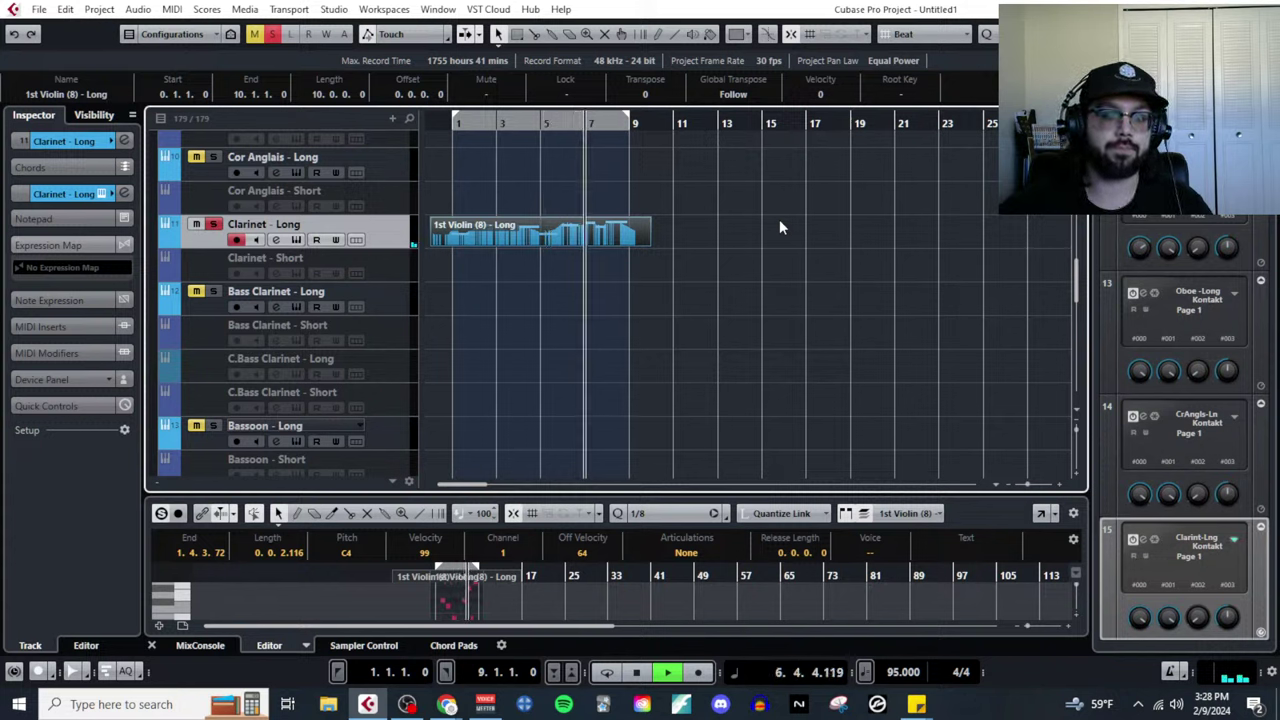
click(895, 284)
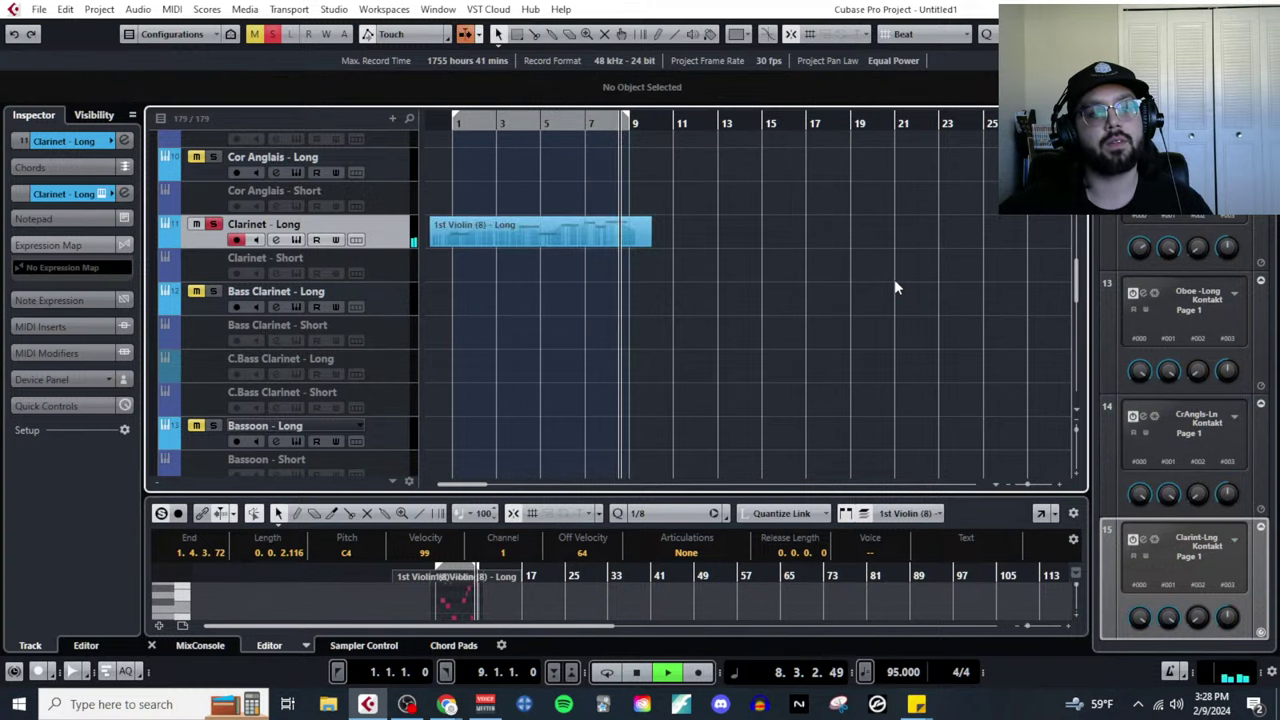
key(space)
Switch to the Google Slides presentation, advance to the Common Use #4: Adding Energy & Excitement slide, and return to Cubase.
key(alt+Tab)
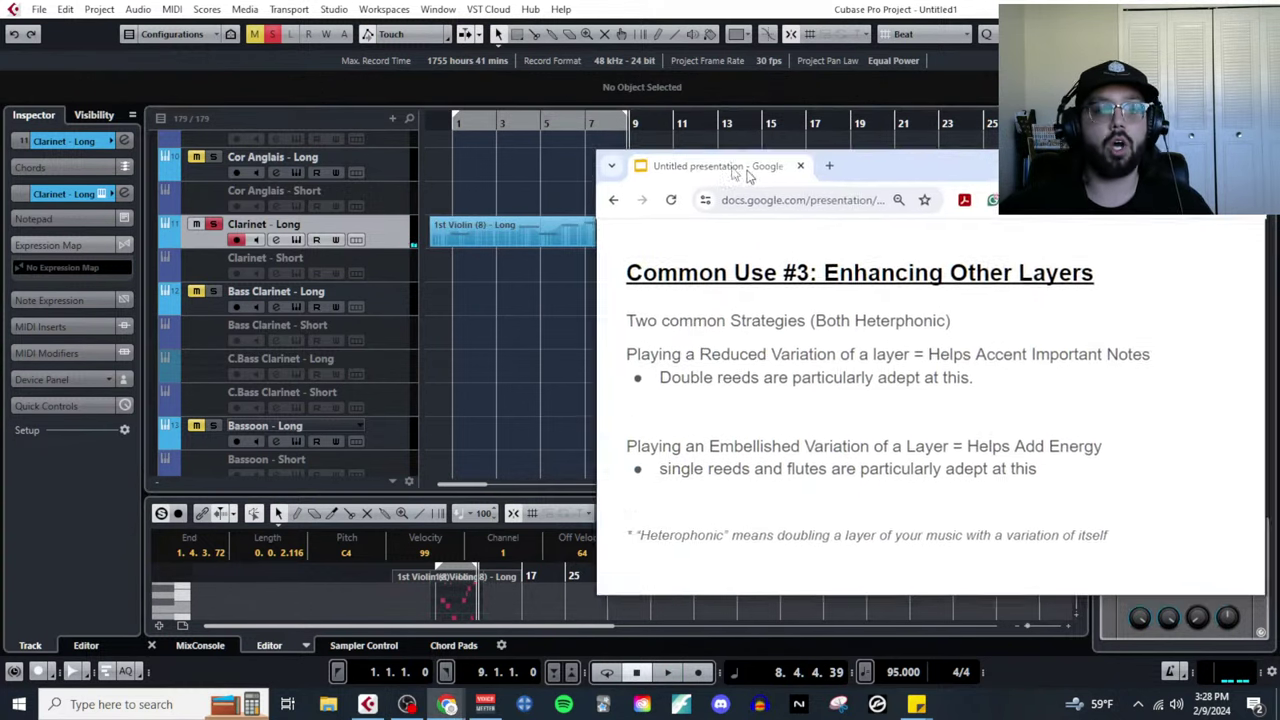
drag(746, 172, 533, 116)
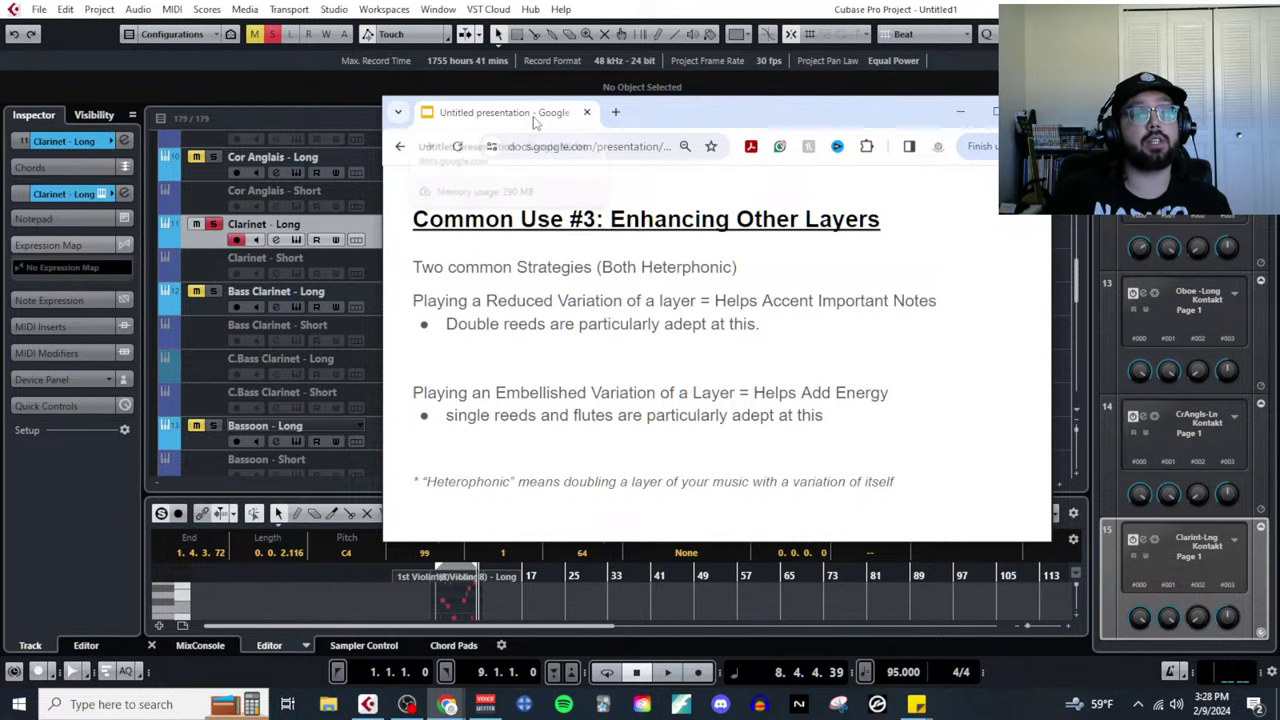
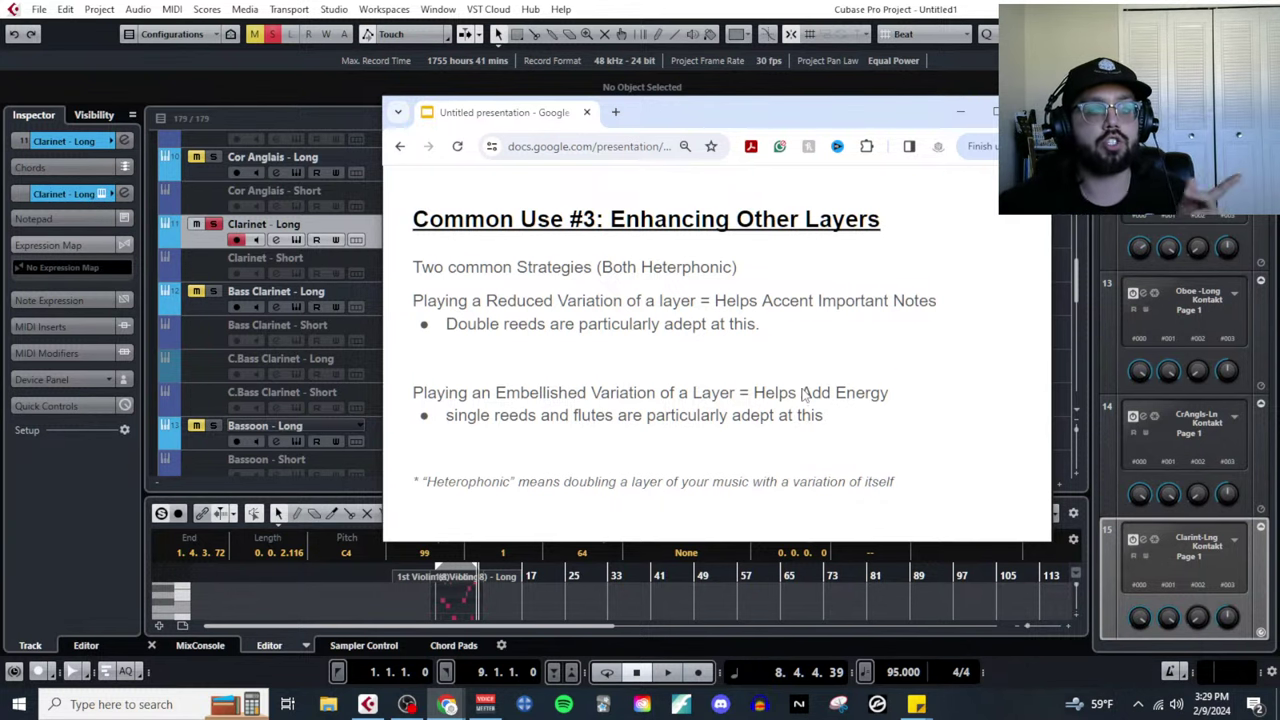
key(Right)
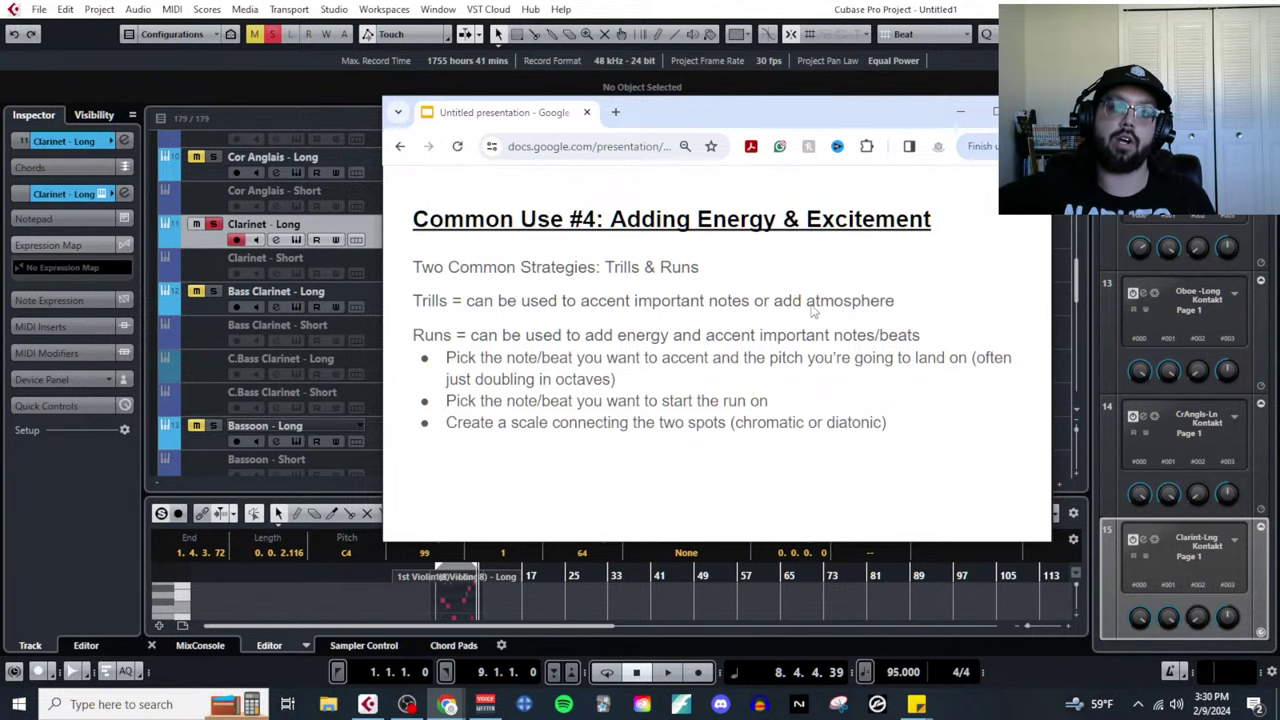
click(960, 112)
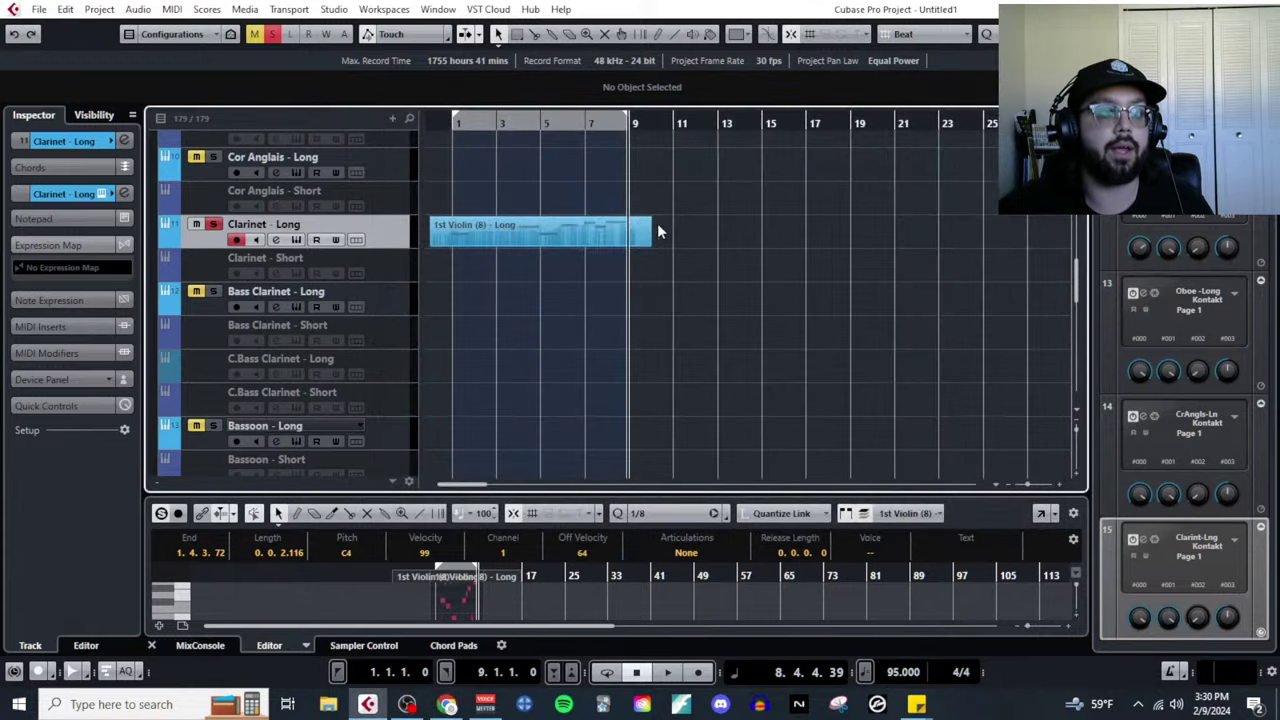
Delete the copied violin event from the Clarinet - Long track.
scroll(572, 265, up, 4)
scroll(572, 265, up, 2)
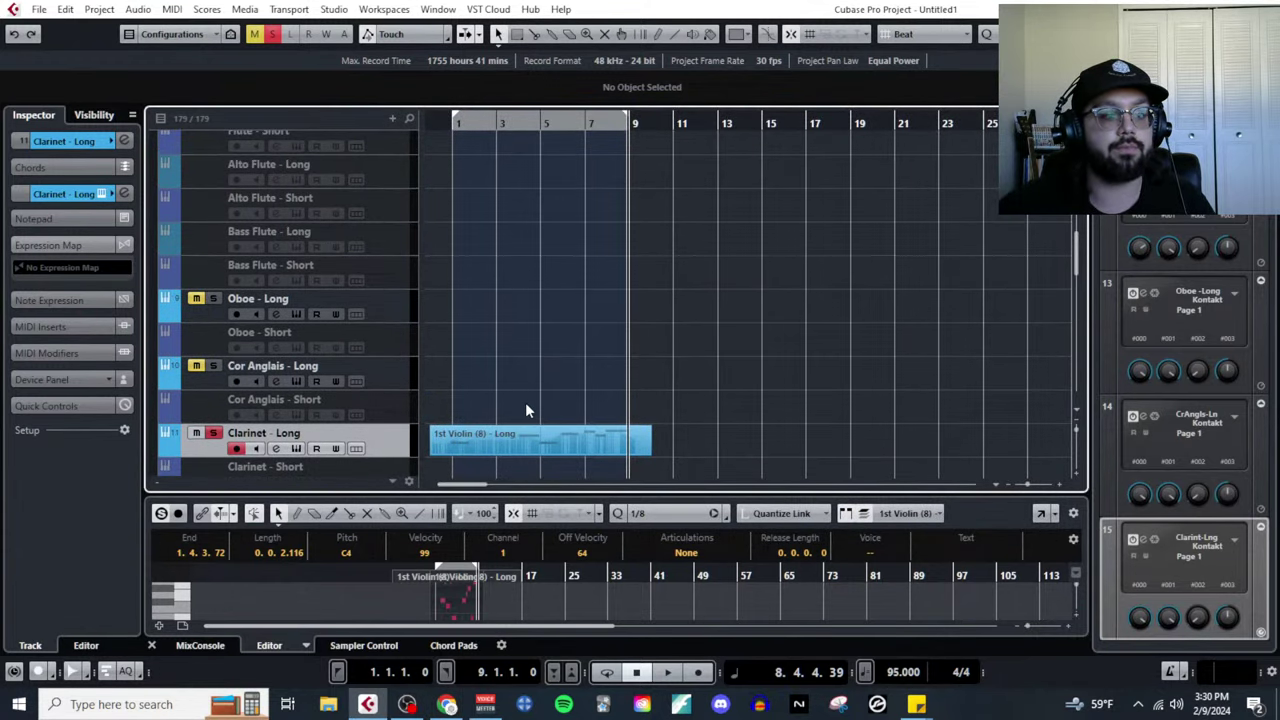
click(529, 441)
key(Delete)
Draw an empty event across bars 1 to 8 on the Flute - Long track and open it in the Key Editor.
scroll(520, 405, up, 6)
right_click(464, 320)
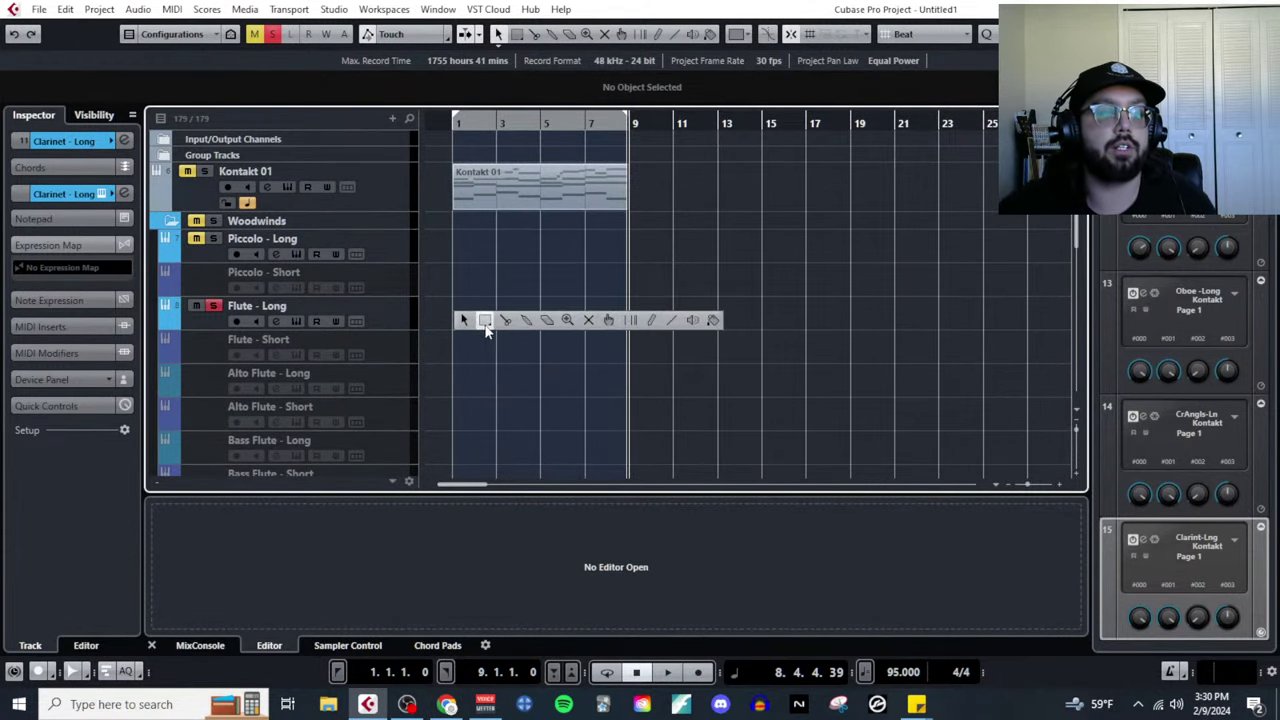
click(651, 320)
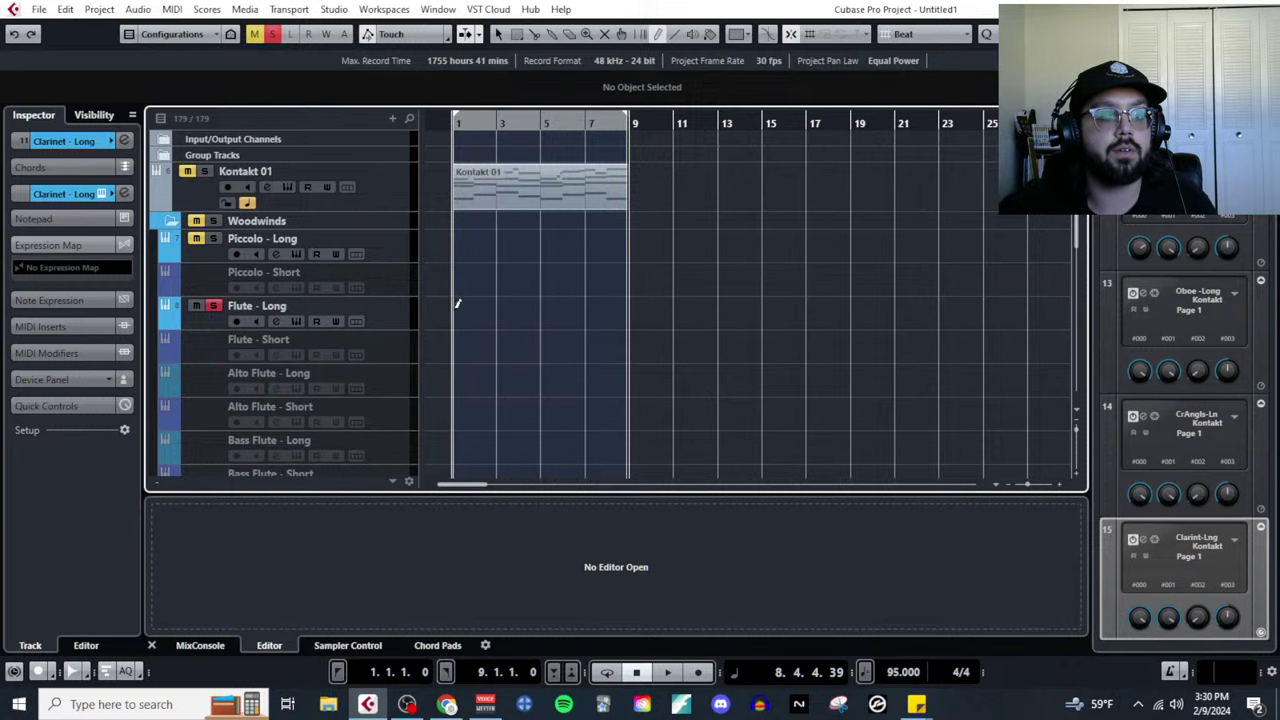
drag(456, 303, 628, 305)
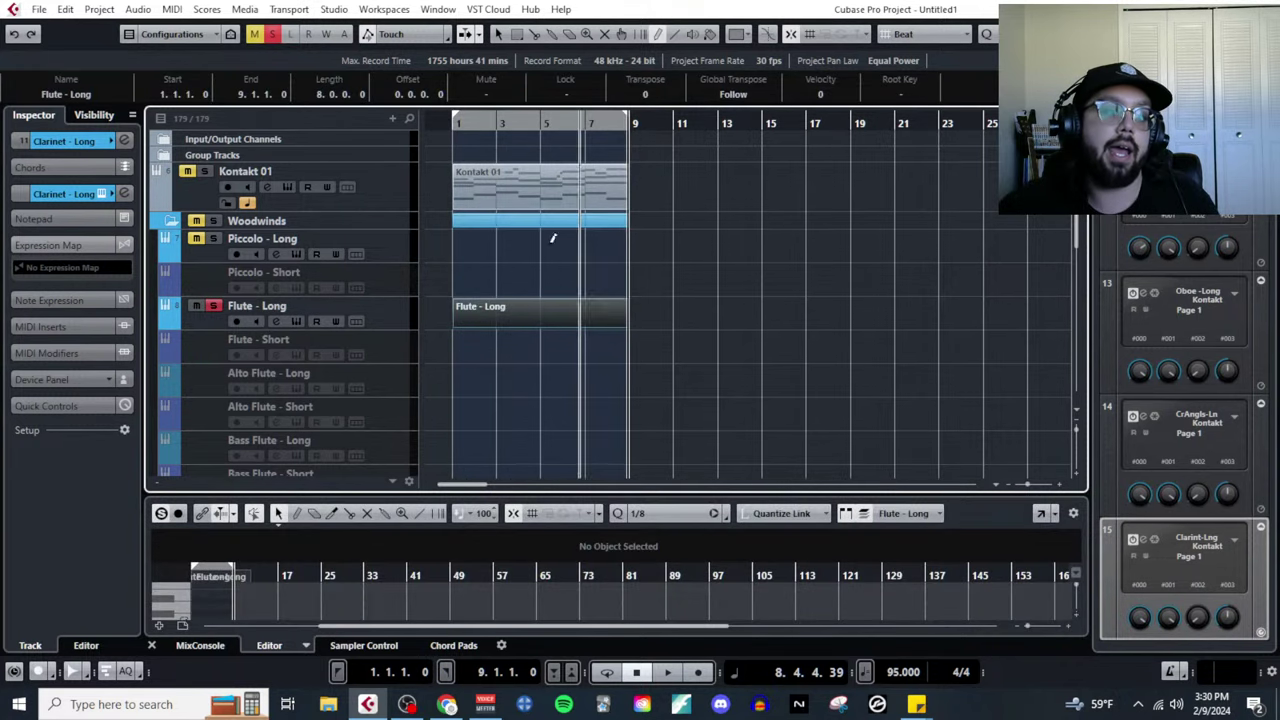
click(172, 9)
click(190, 28)
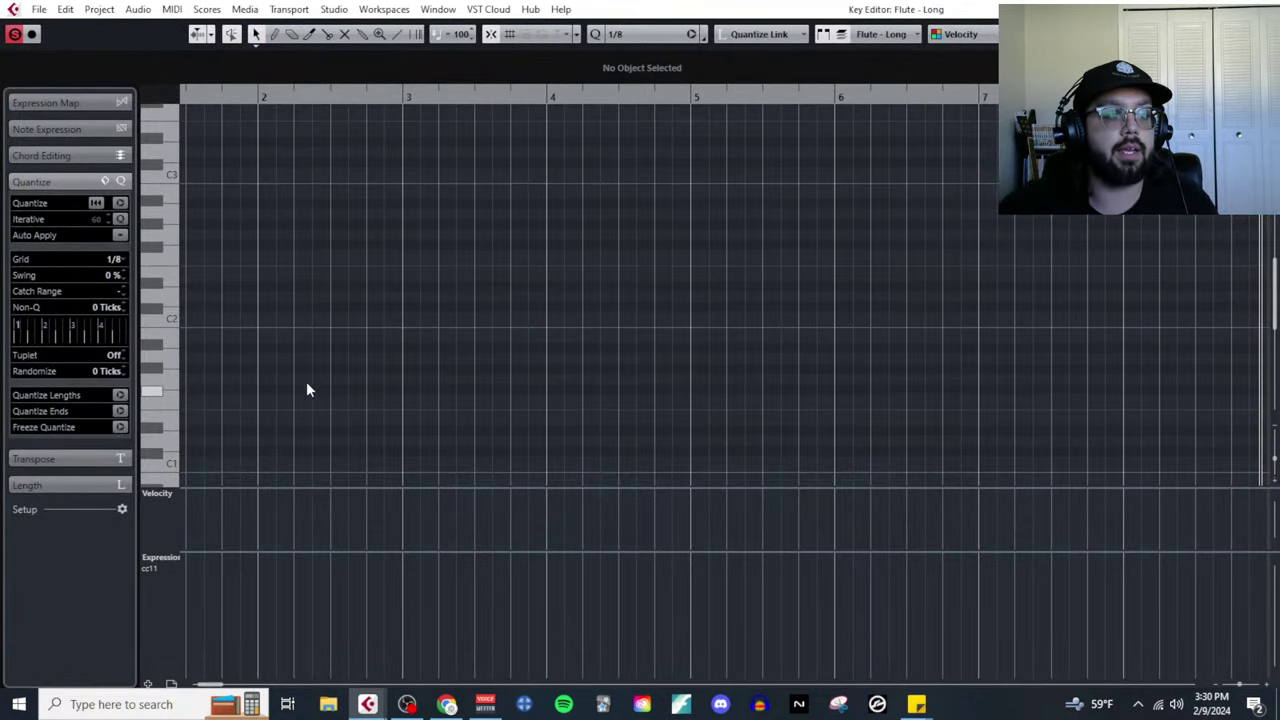
Draw a C5 note eight bars long from the start of the Flute - Long part, finishing with the selection tool active.
right_click(263, 327)
click(276, 320)
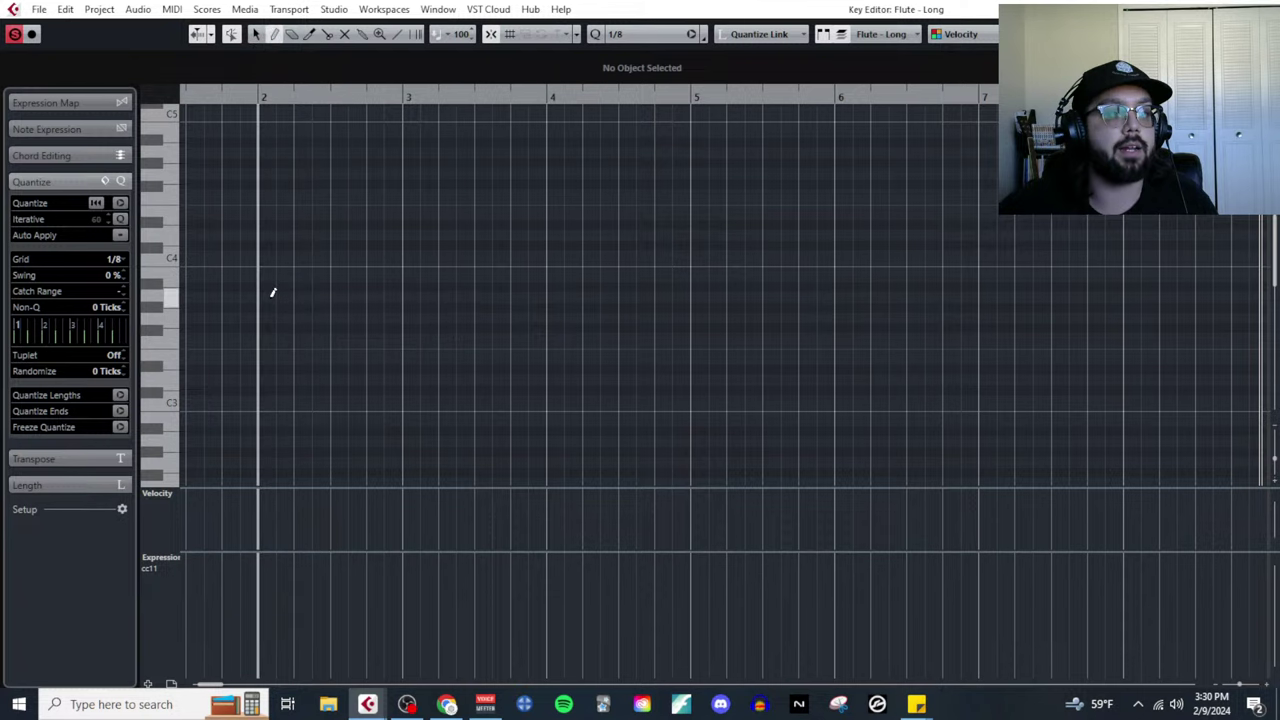
scroll(272, 292, up, 2)
scroll(270, 270, down, 3)
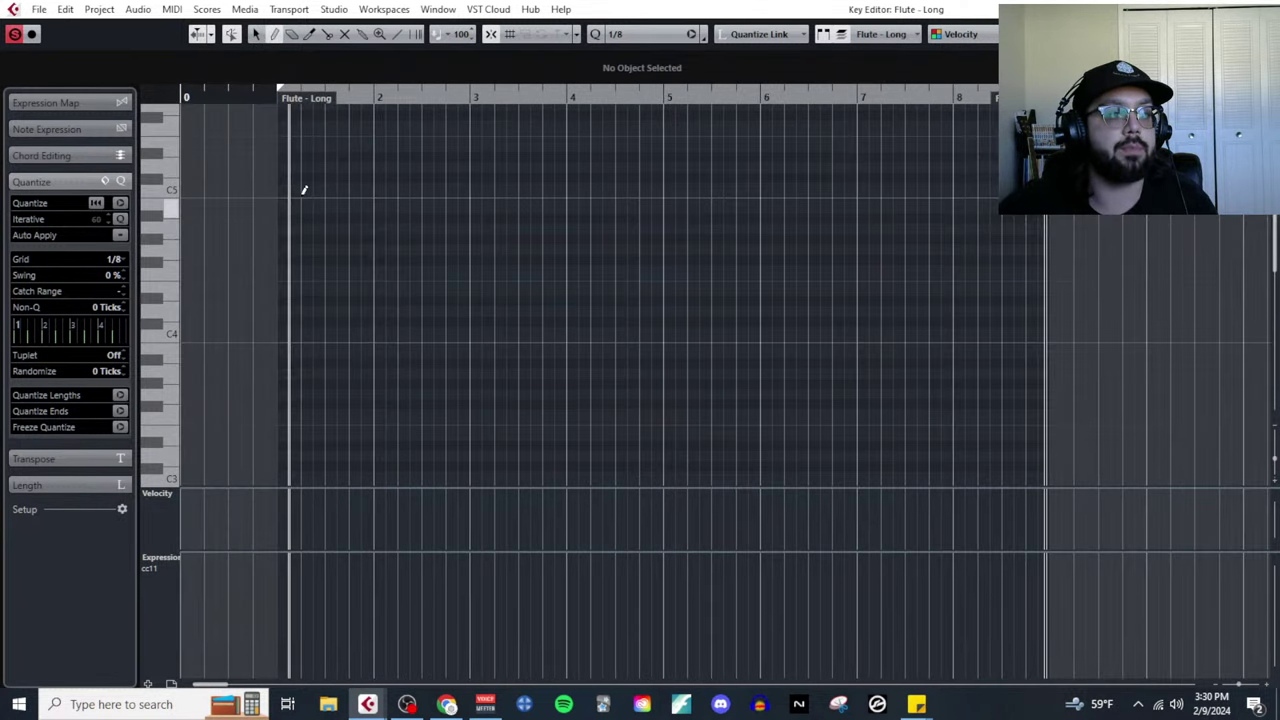
drag(289, 186, 1050, 187)
right_click(286, 236)
click(285, 234)
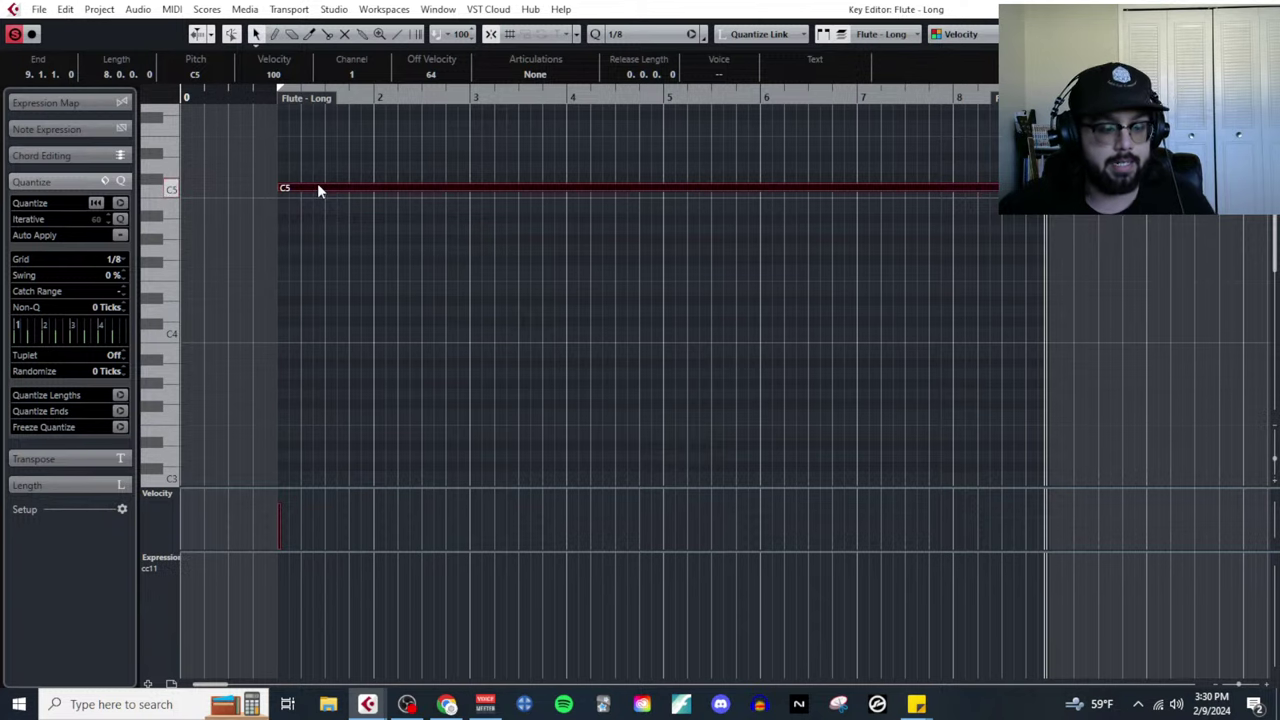
Duplicate the long C5 note at D5, starting an eighth note after the original.
scroll(294, 132, up, 6)
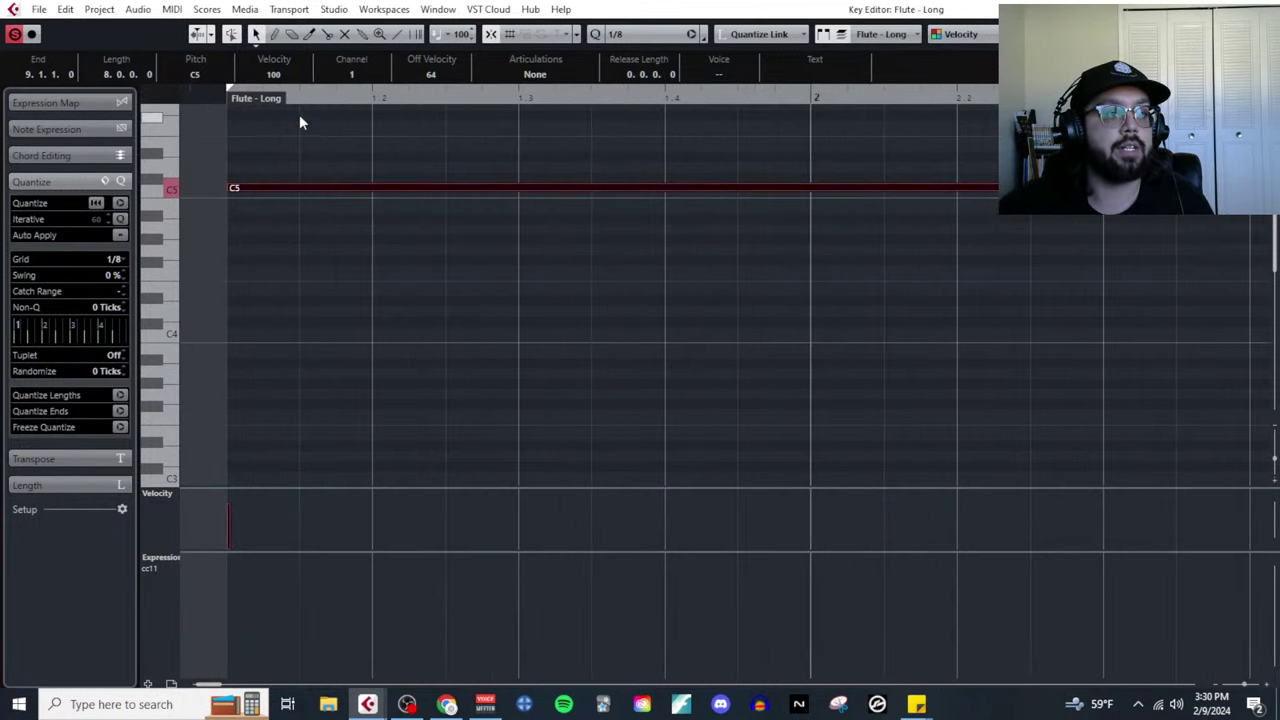
click(319, 225)
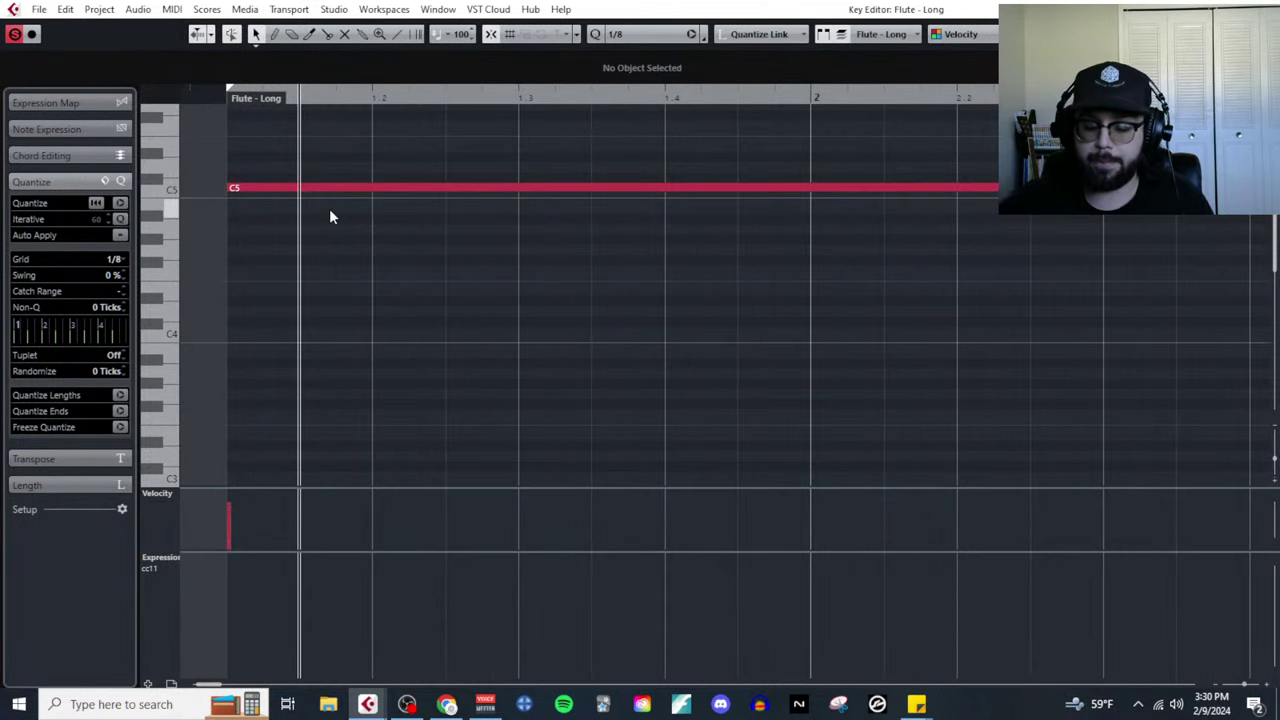
scroll(342, 223, down, 6)
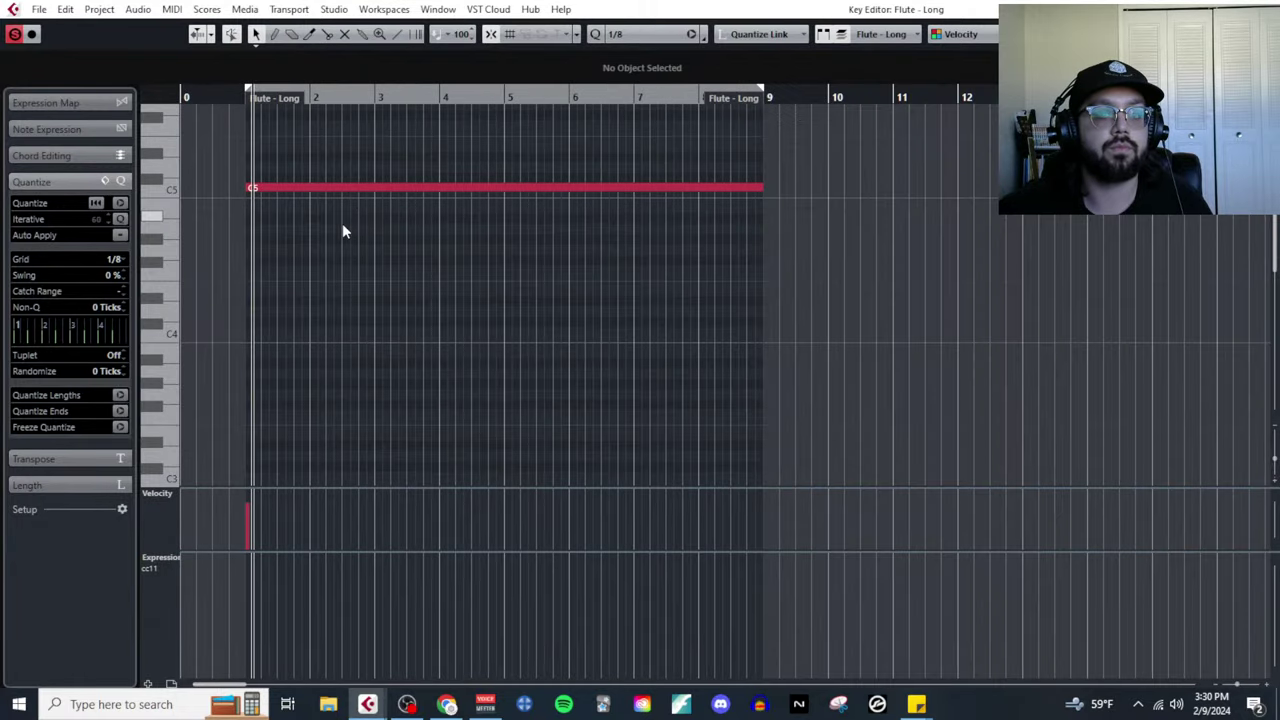
drag(375, 181, 375, 182)
scroll(341, 241, up, 3)
scroll(341, 241, down, 2)
scroll(457, 238, down, 3)
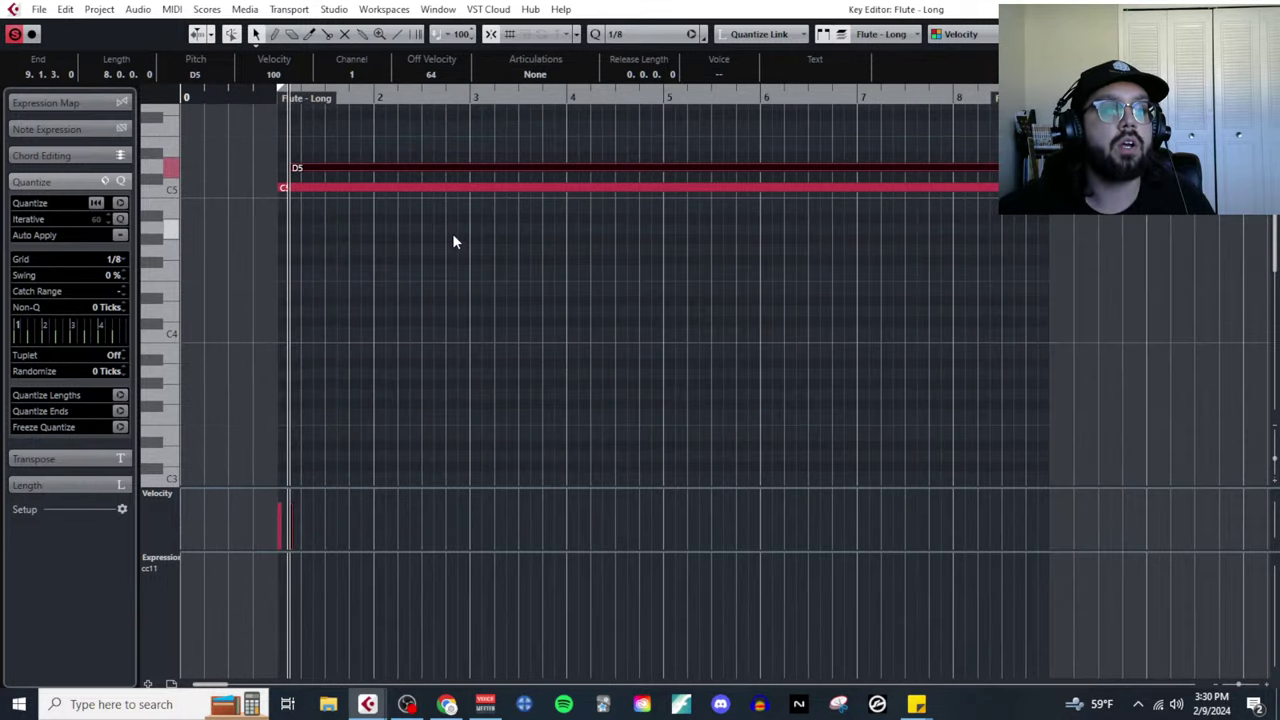
Set the quantize grid to 1/16 and split the long C5 note into consecutive eighth notes.
scroll(245, 240, up, 4)
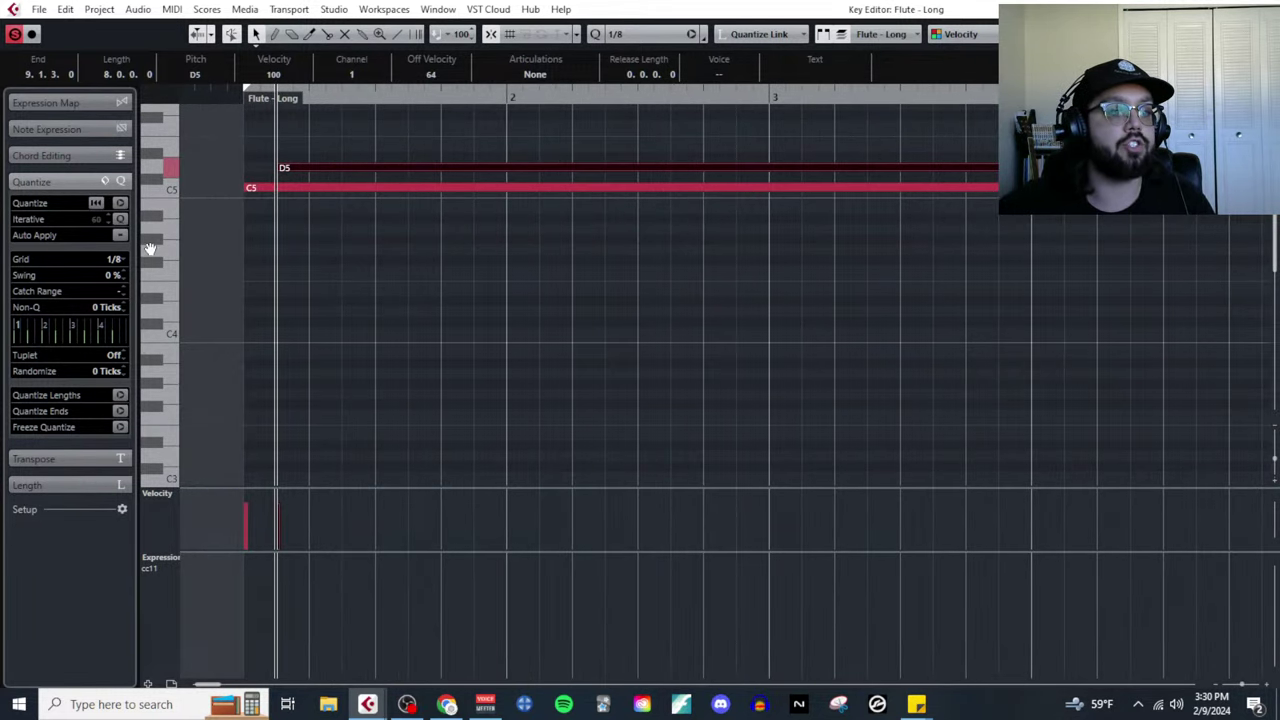
click(115, 259)
scroll(250, 240, up, 2)
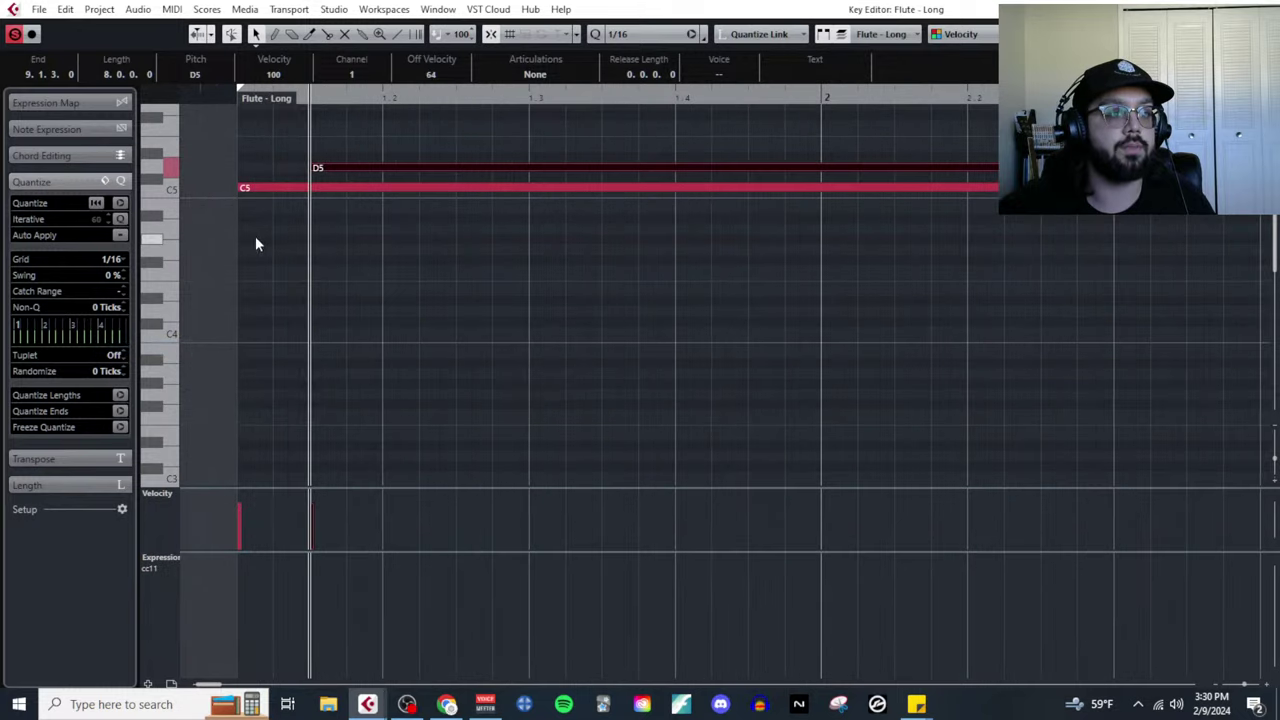
right_click(290, 248)
click(353, 244)
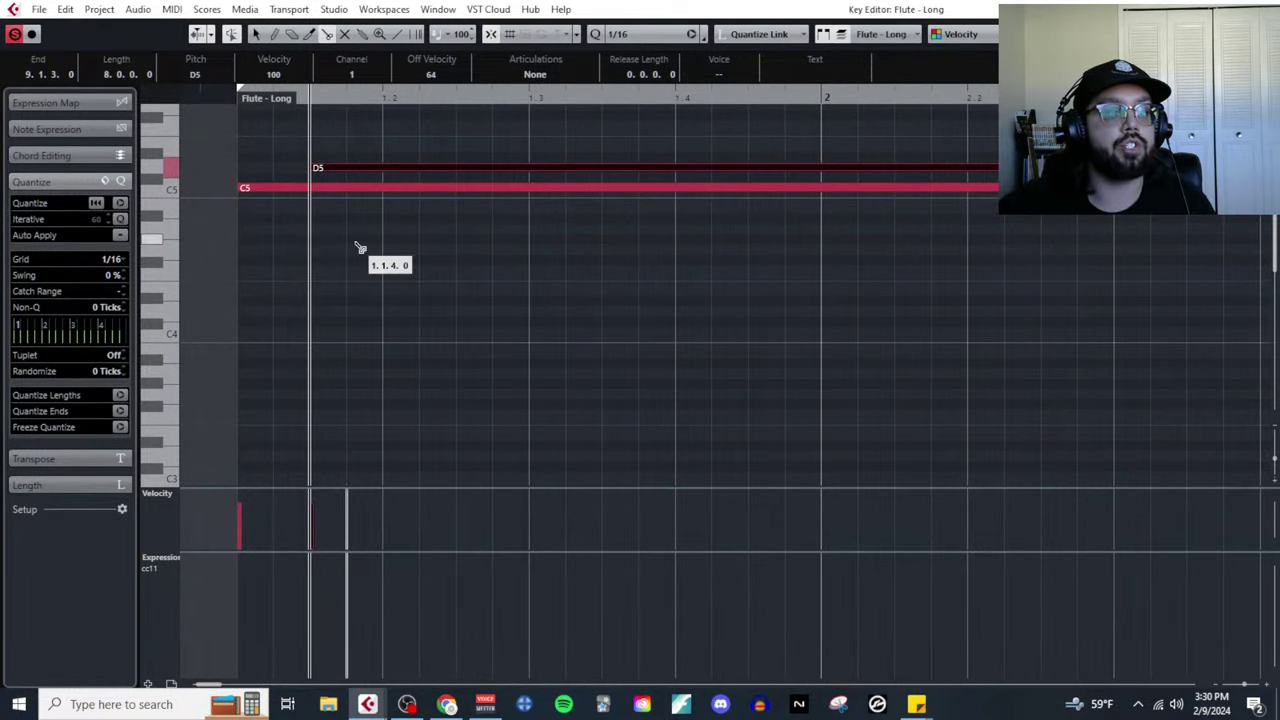
alt+click(313, 191)
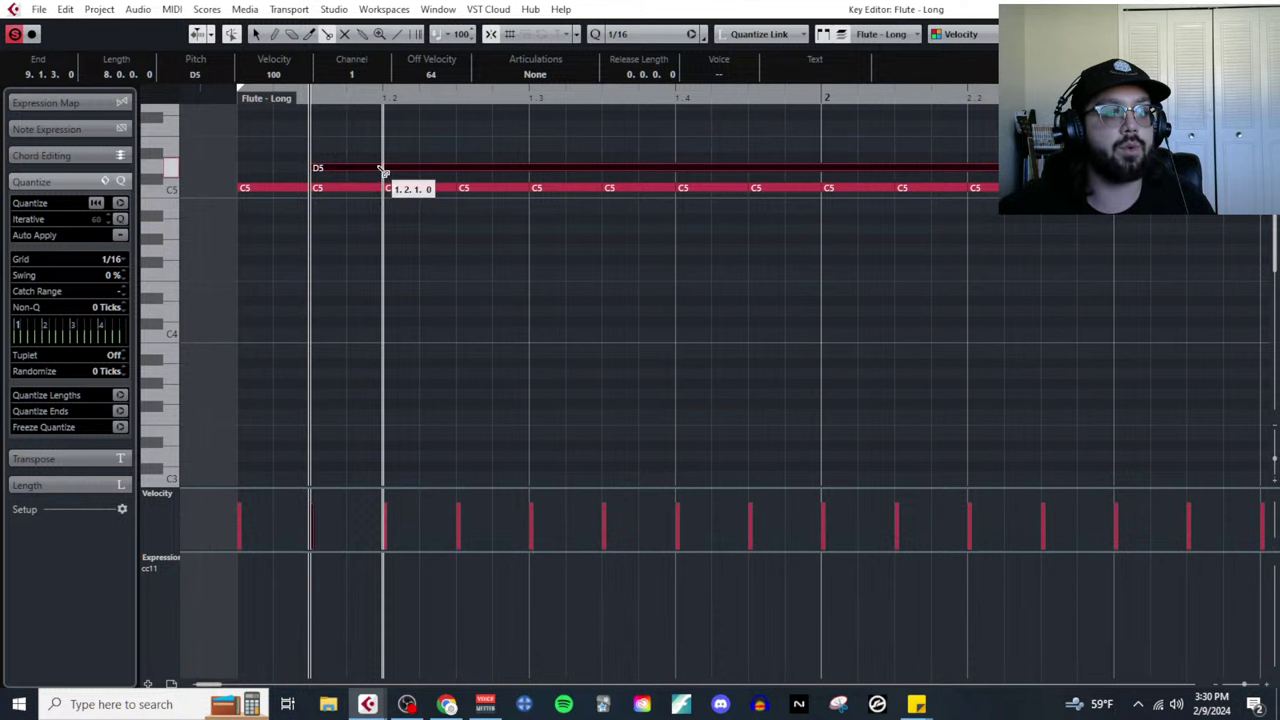
alt+click(383, 171)
scroll(451, 300, down, 3)
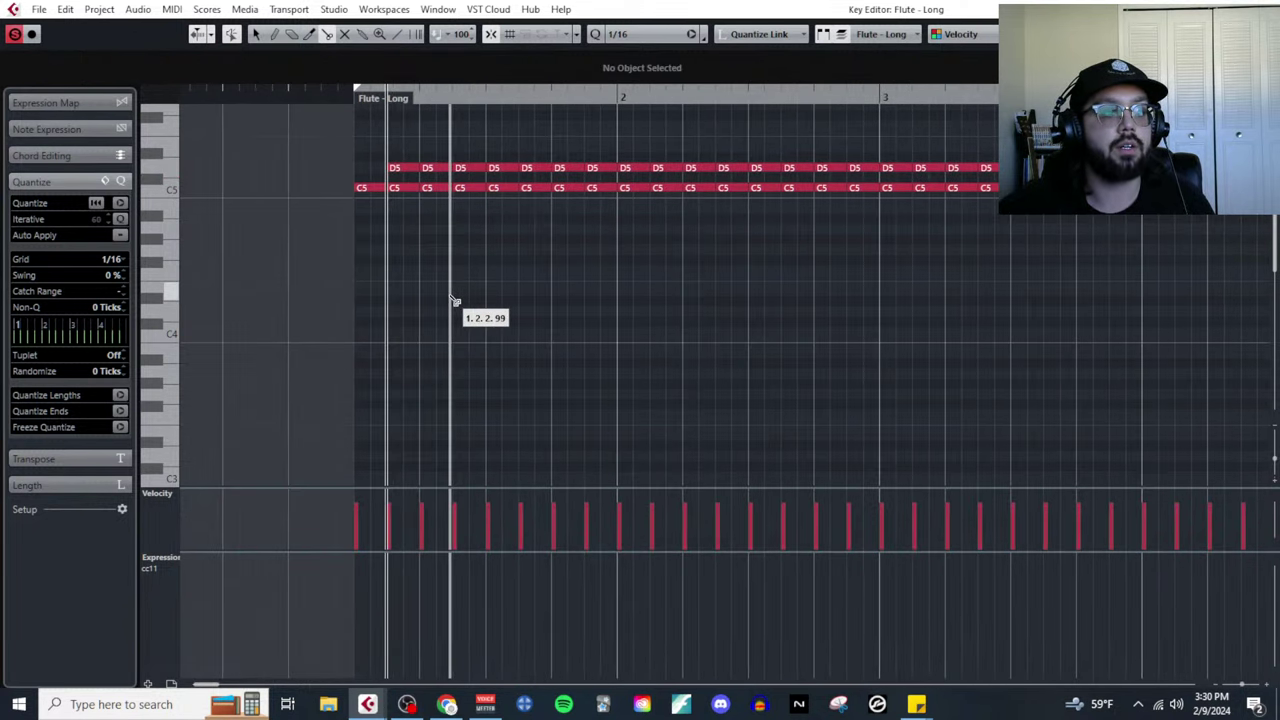
key(ctrl+z)
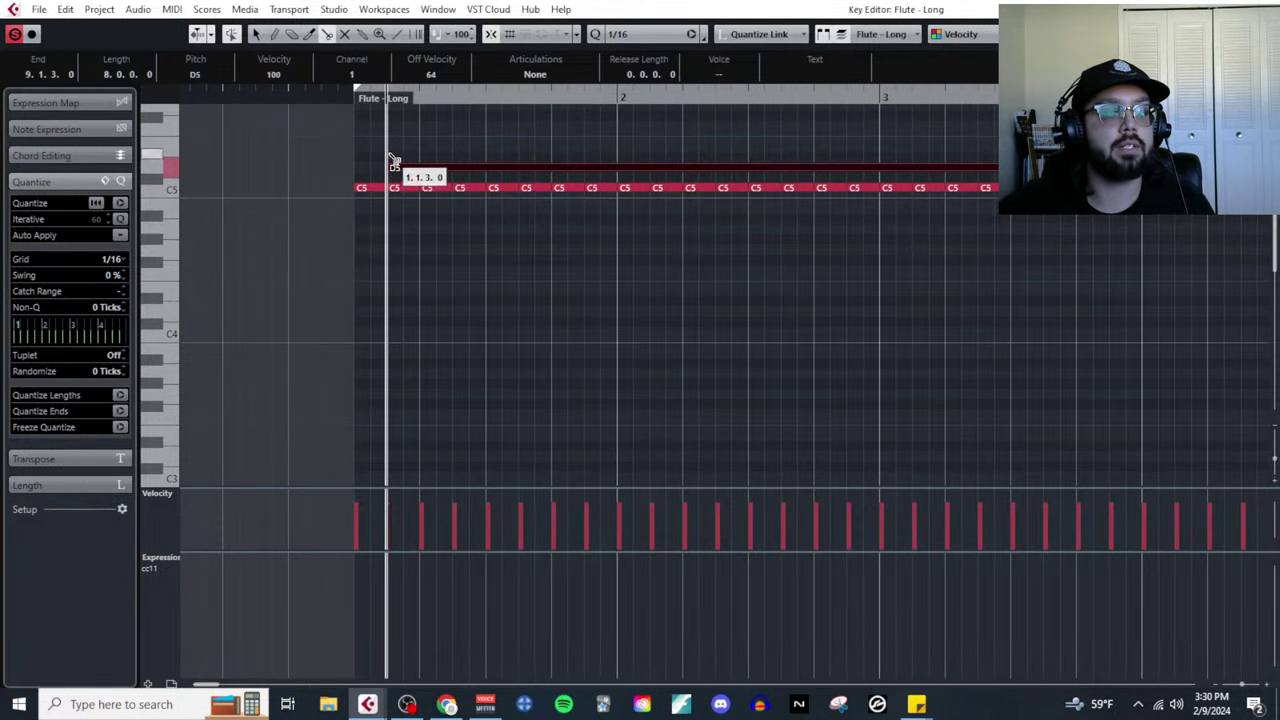
Move the D5 note to start a sixteenth after the first C5, enlarging the part, and split it into consecutive eighth notes.
drag(396, 172, 394, 172)
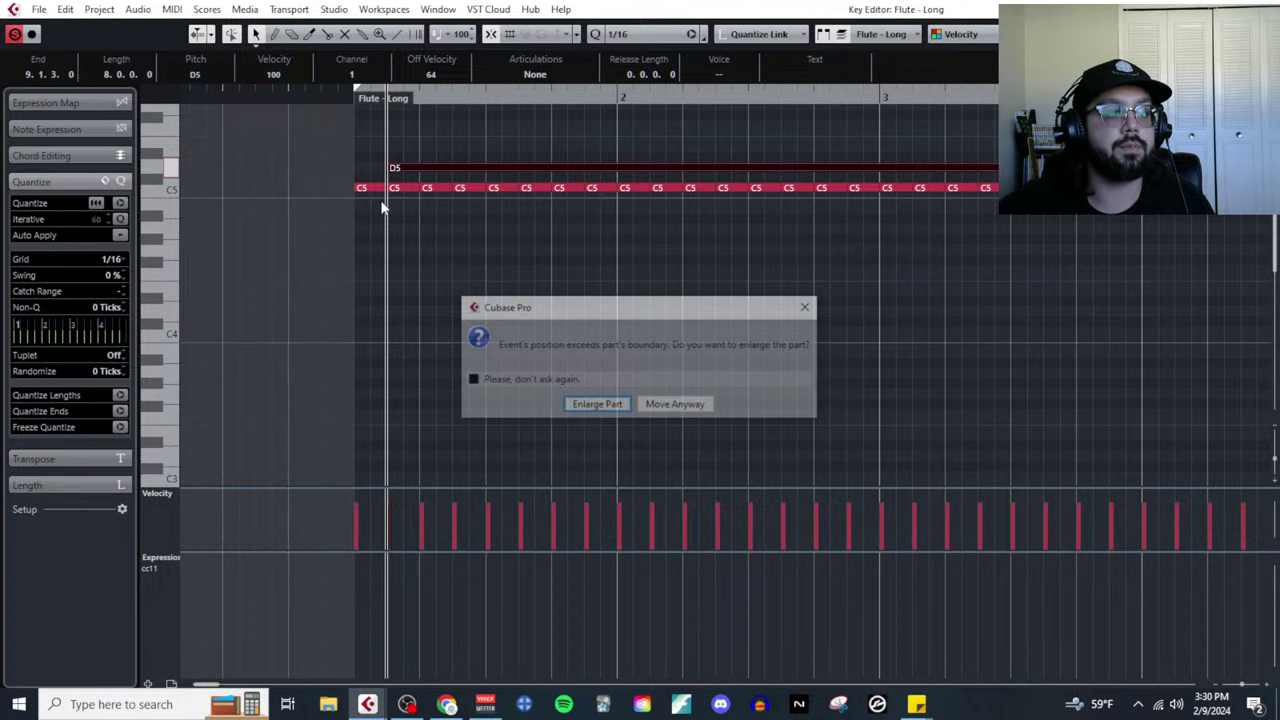
click(609, 405)
scroll(394, 278, up, 3)
right_click(411, 246)
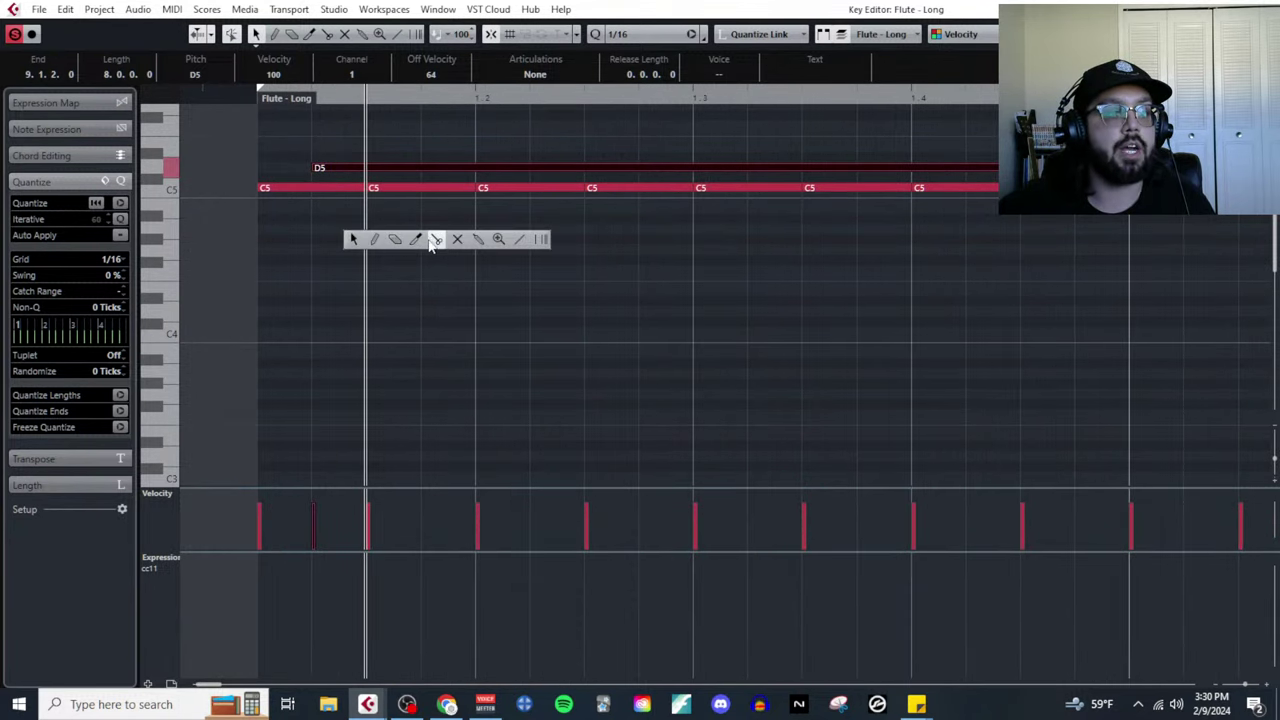
click(436, 240)
alt+click(424, 168)
scroll(424, 243, down, 4)
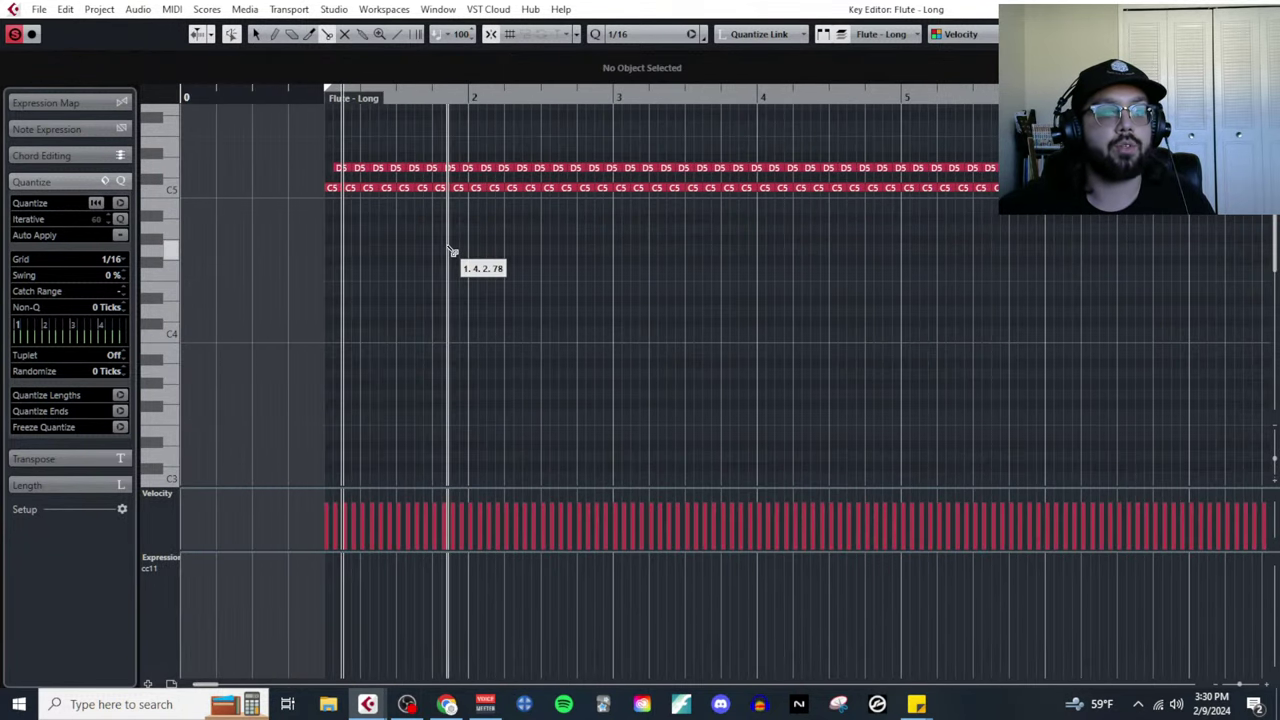
Shorten all the C5 and D5 notes together to sixteenth notes so that the two pitches alternate without overlapping.
scroll(450, 250, down, 3)
drag(877, 209, 236, 128)
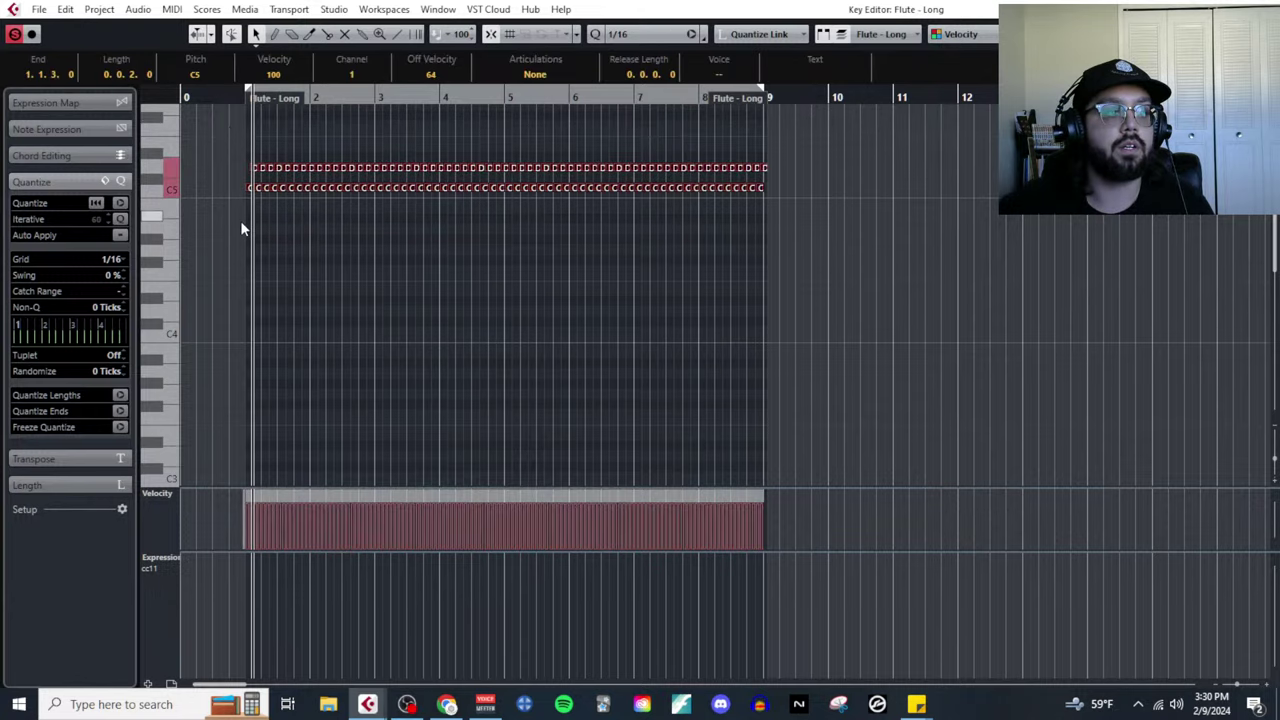
scroll(240, 220, up, 5)
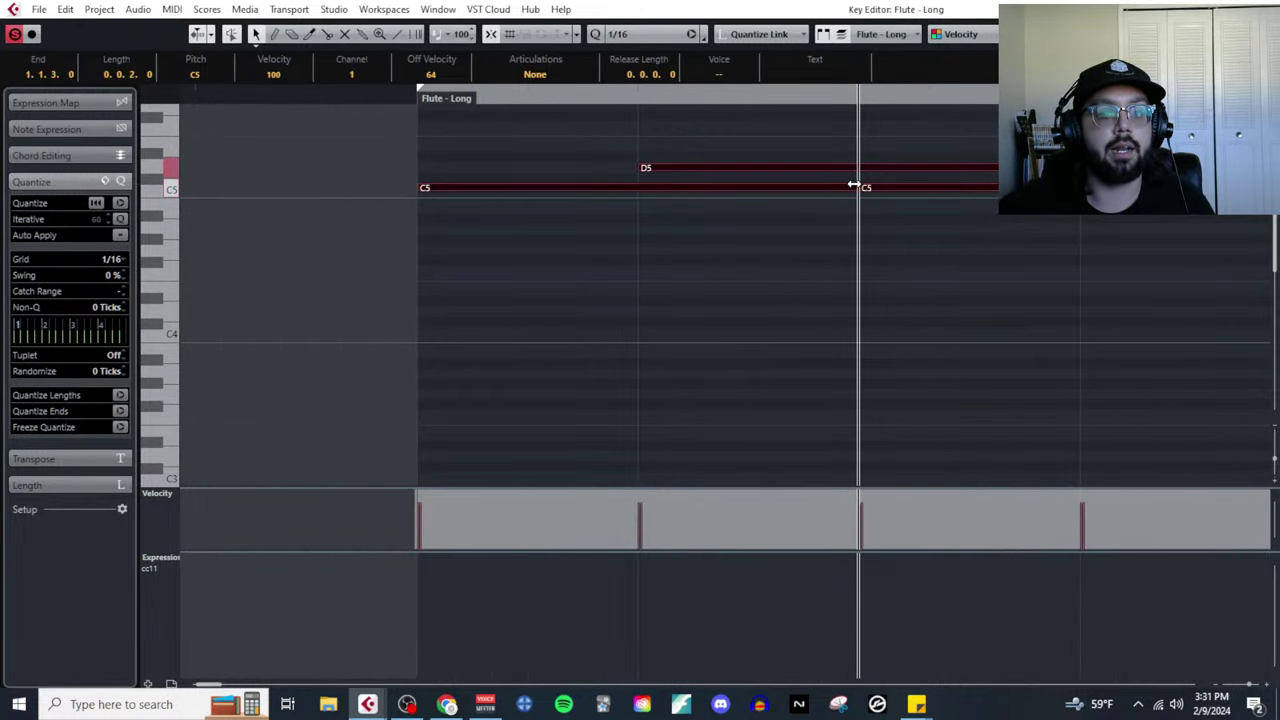
drag(852, 186, 638, 187)
scroll(652, 254, down, 4)
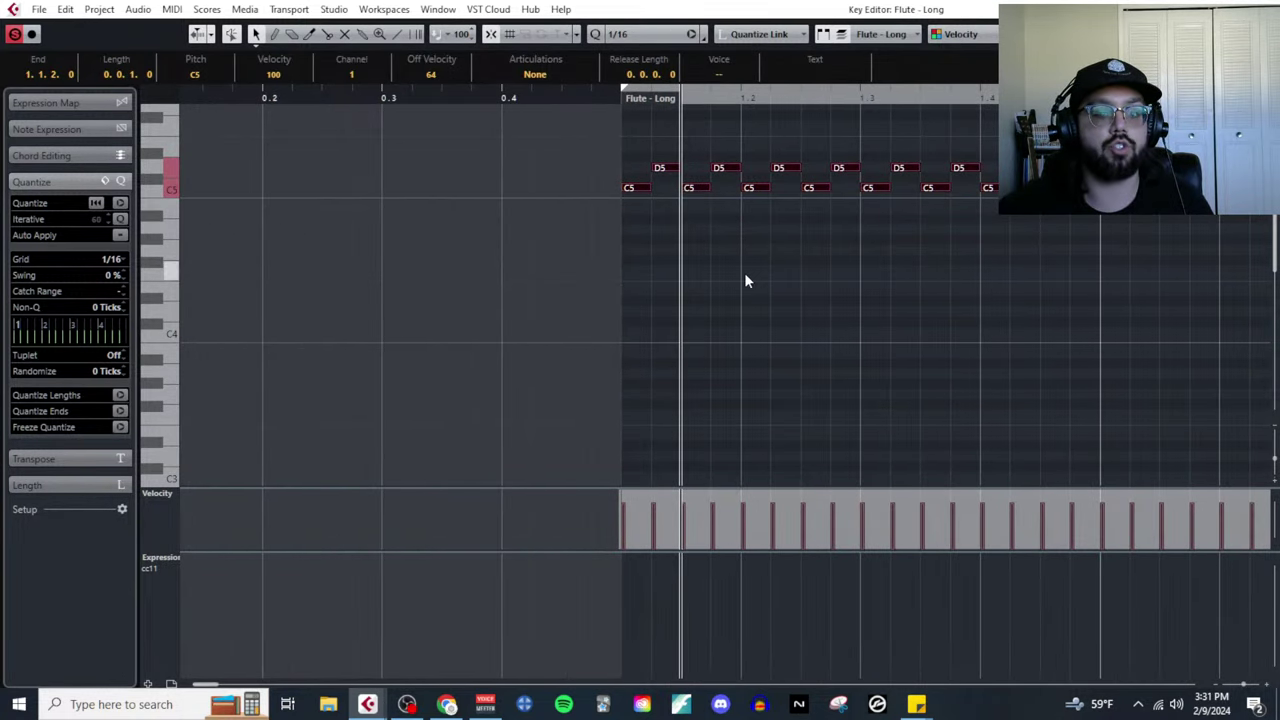
Lower the velocity of all trill notes to 72 and place the playback cursor at the start of the part.
scroll(744, 281, down, 6)
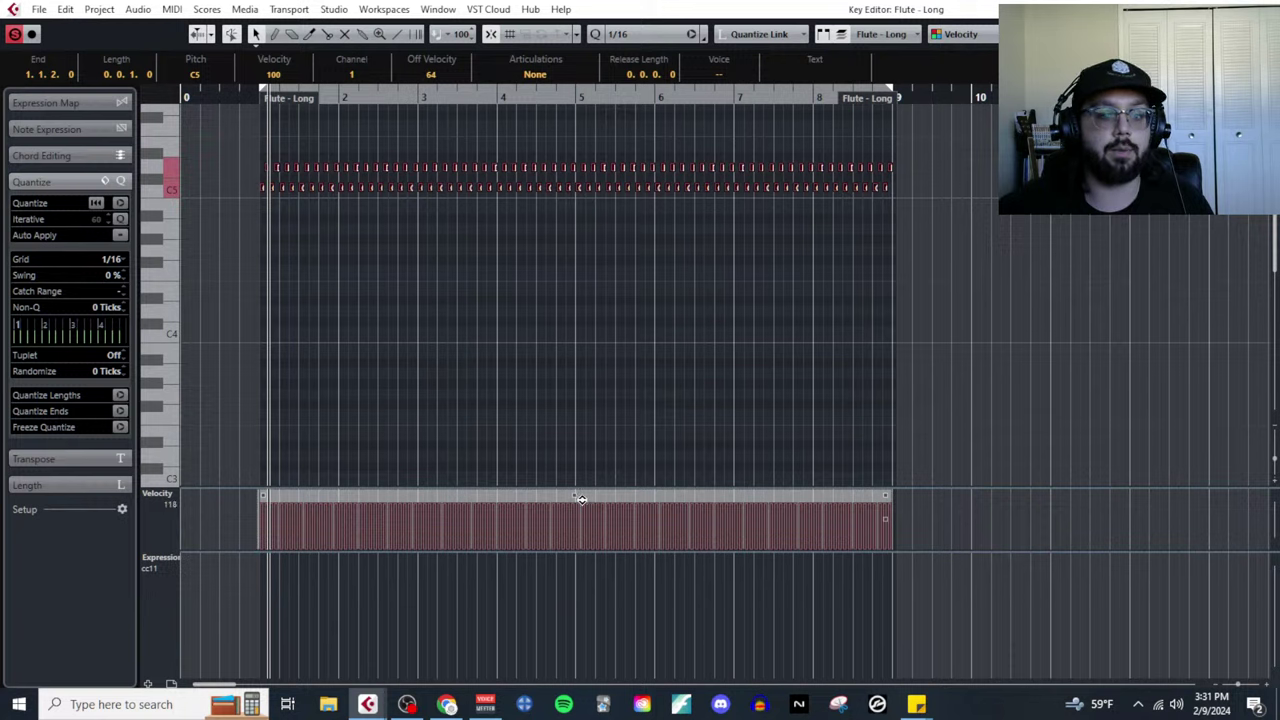
drag(581, 499, 584, 517)
click(255, 95)
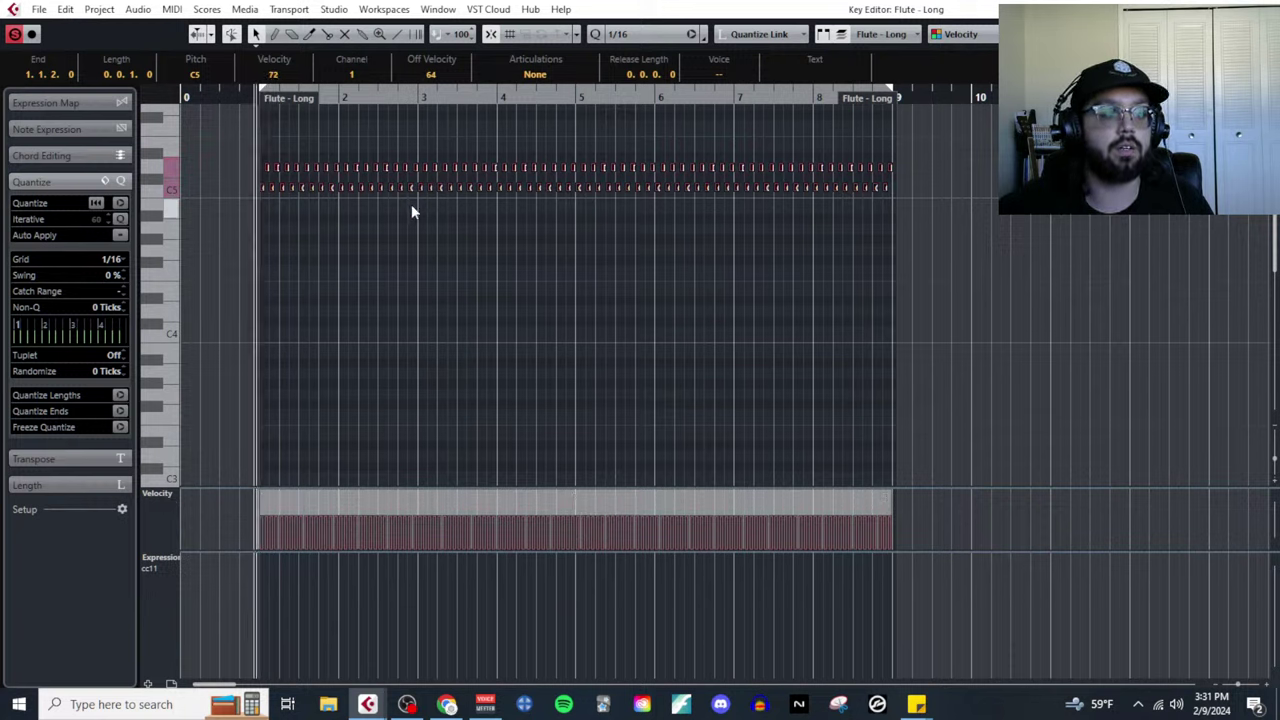
Play the trill from the start and raise the velocity of all its notes together to 95.
key(space)
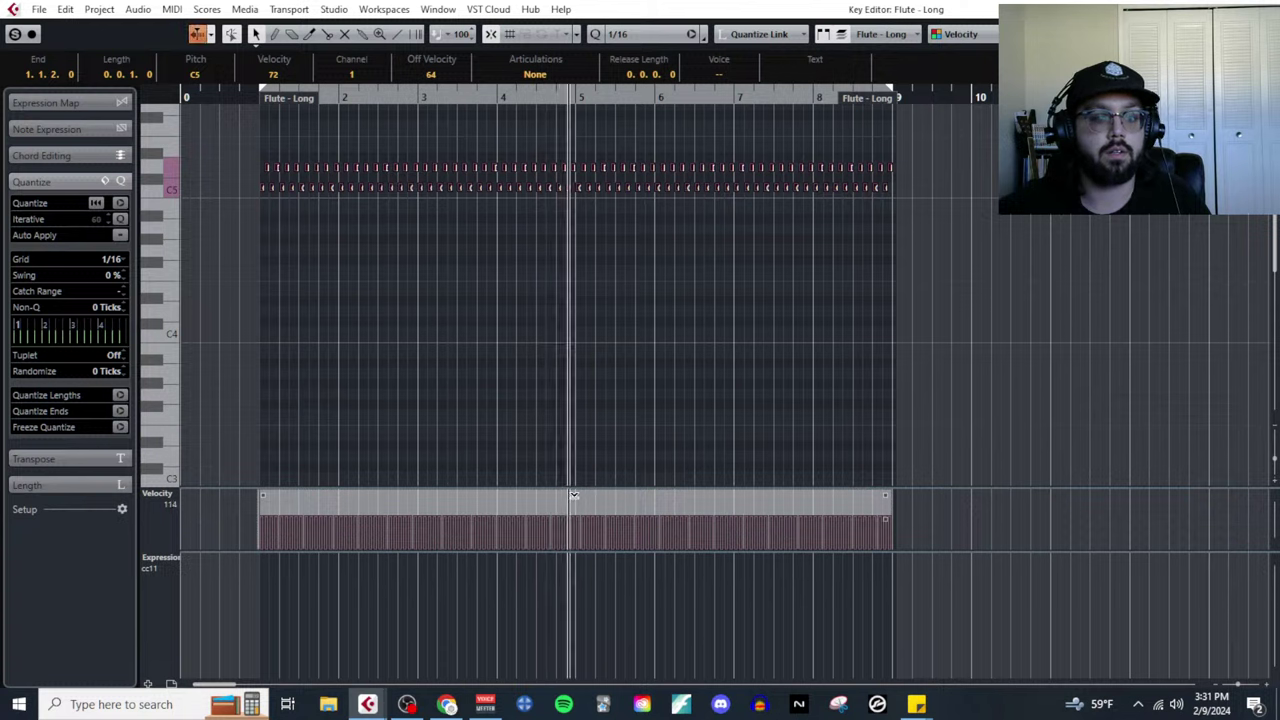
drag(574, 497, 575, 473)
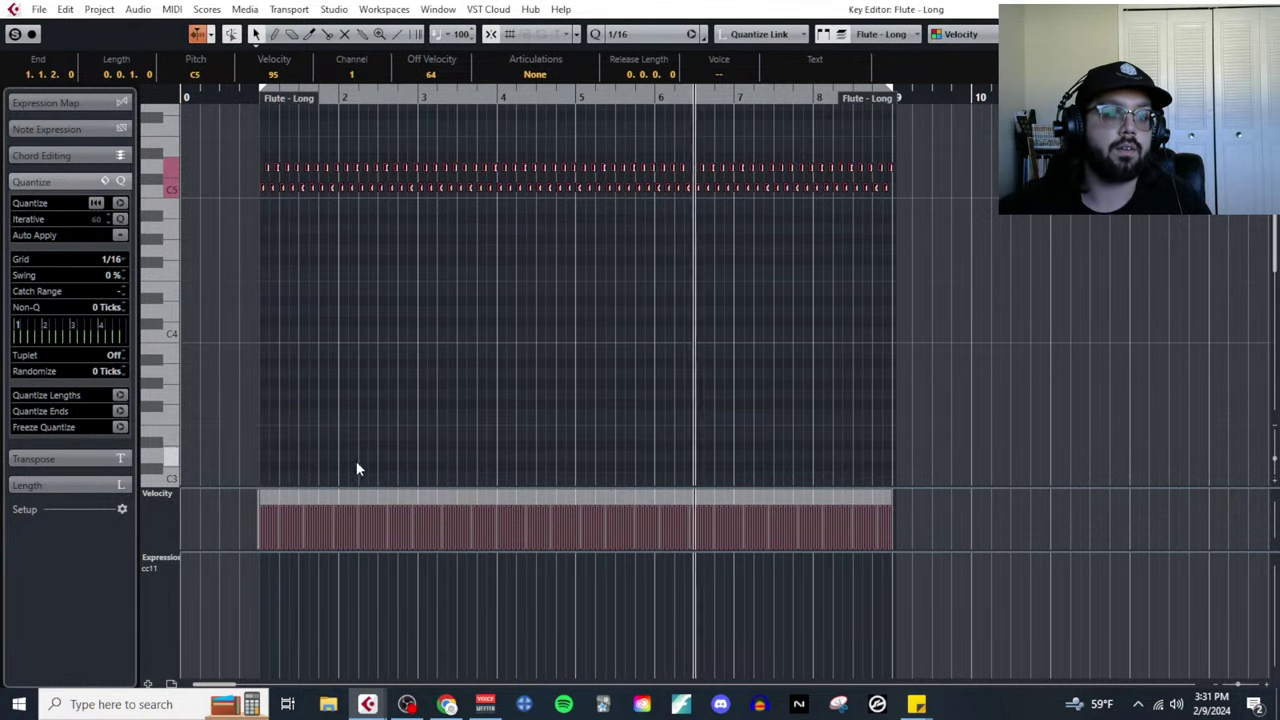
Draw one expression (CC11) point at the start of the flute part, at about three quarters of the lane's height.
right_click(285, 600)
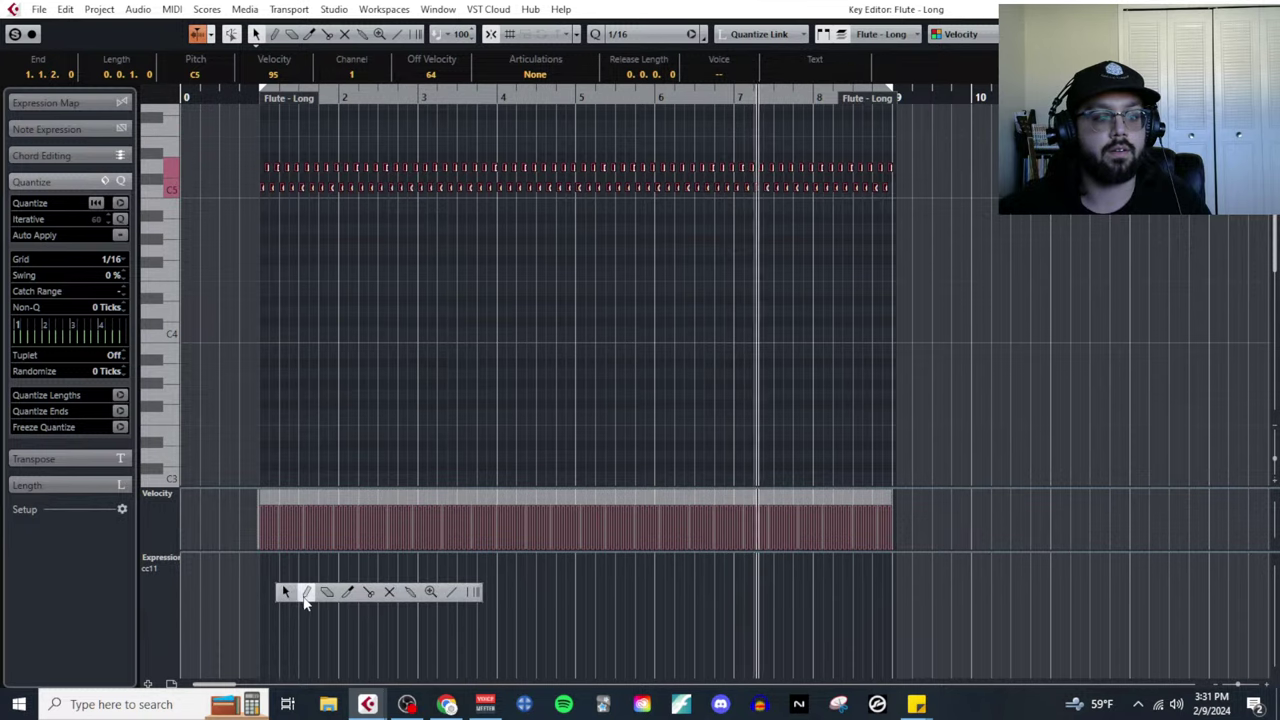
click(300, 597)
click(264, 586)
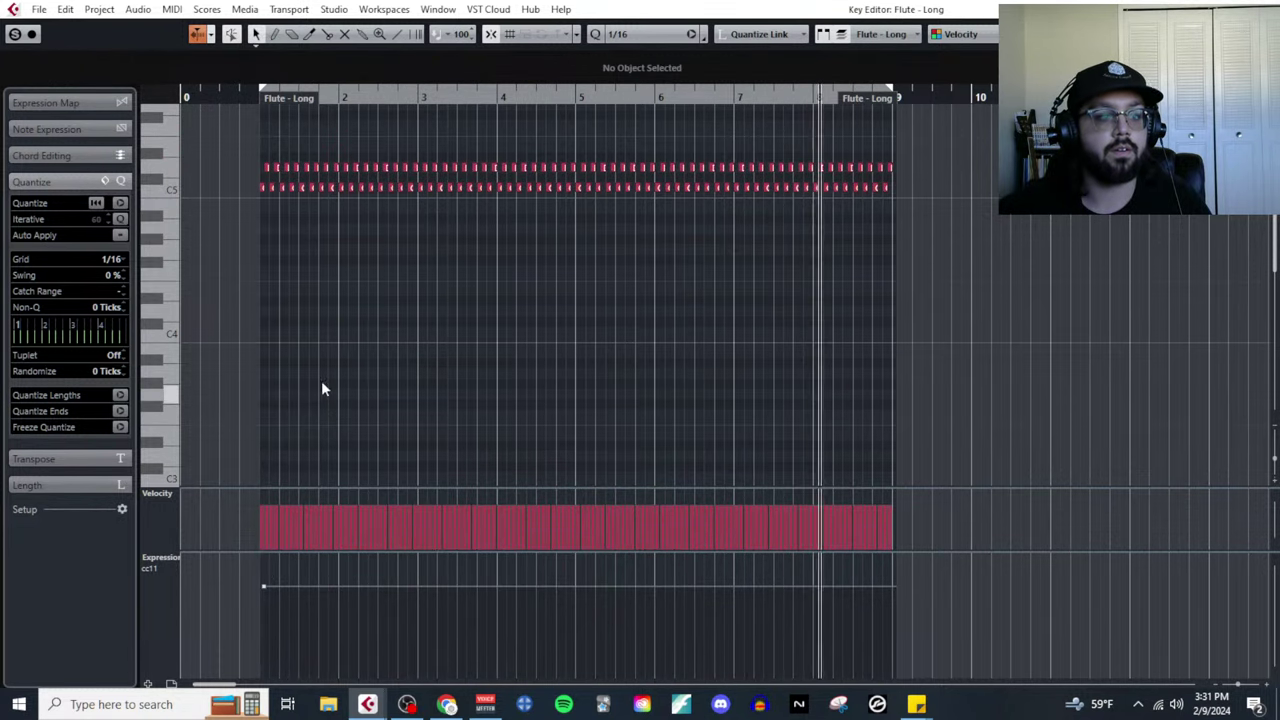
scroll(240, 125, right, 6)
scroll(248, 147, left, 6)
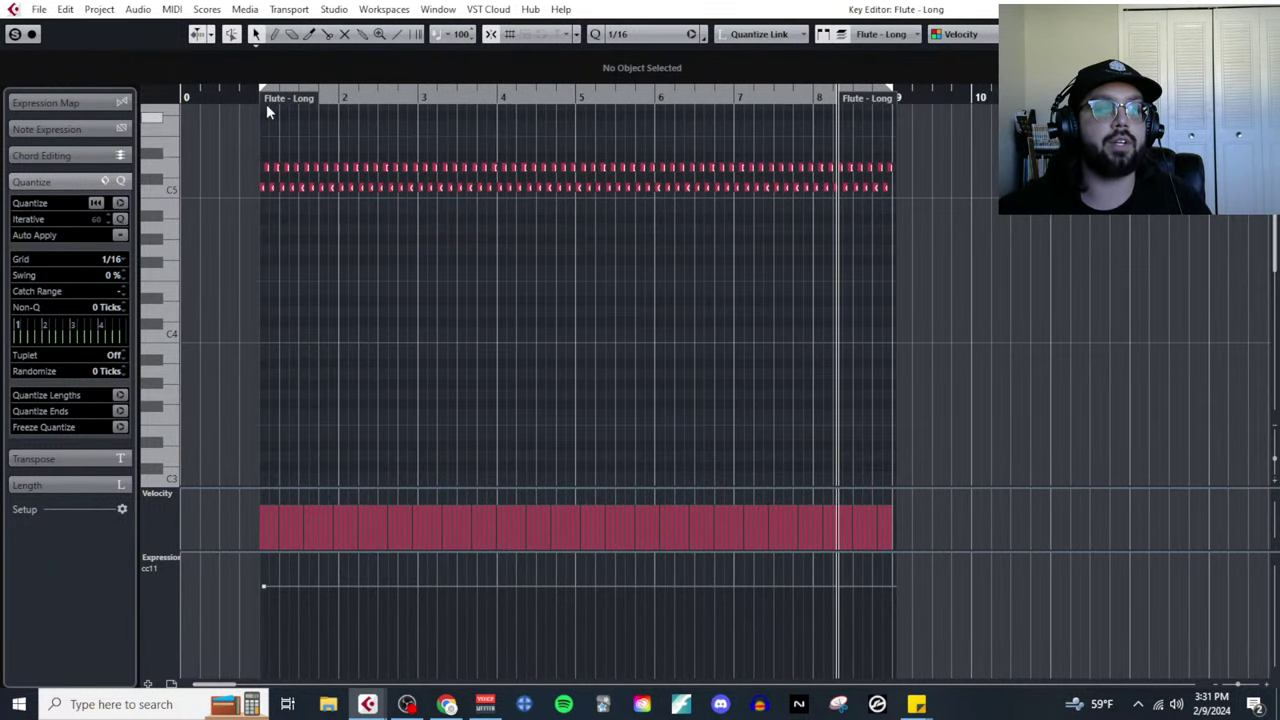
Play the flute trill again from the start of the part and select all of its C5 and D5 notes.
click(256, 96)
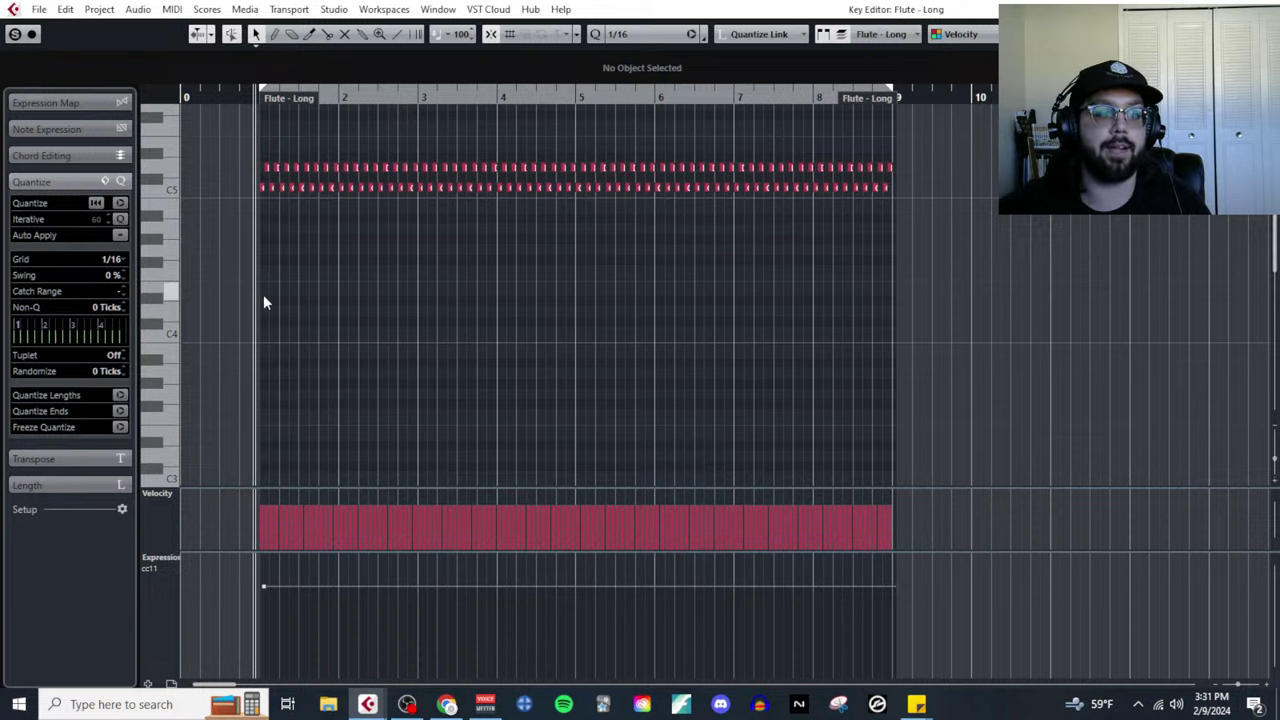
key(space)
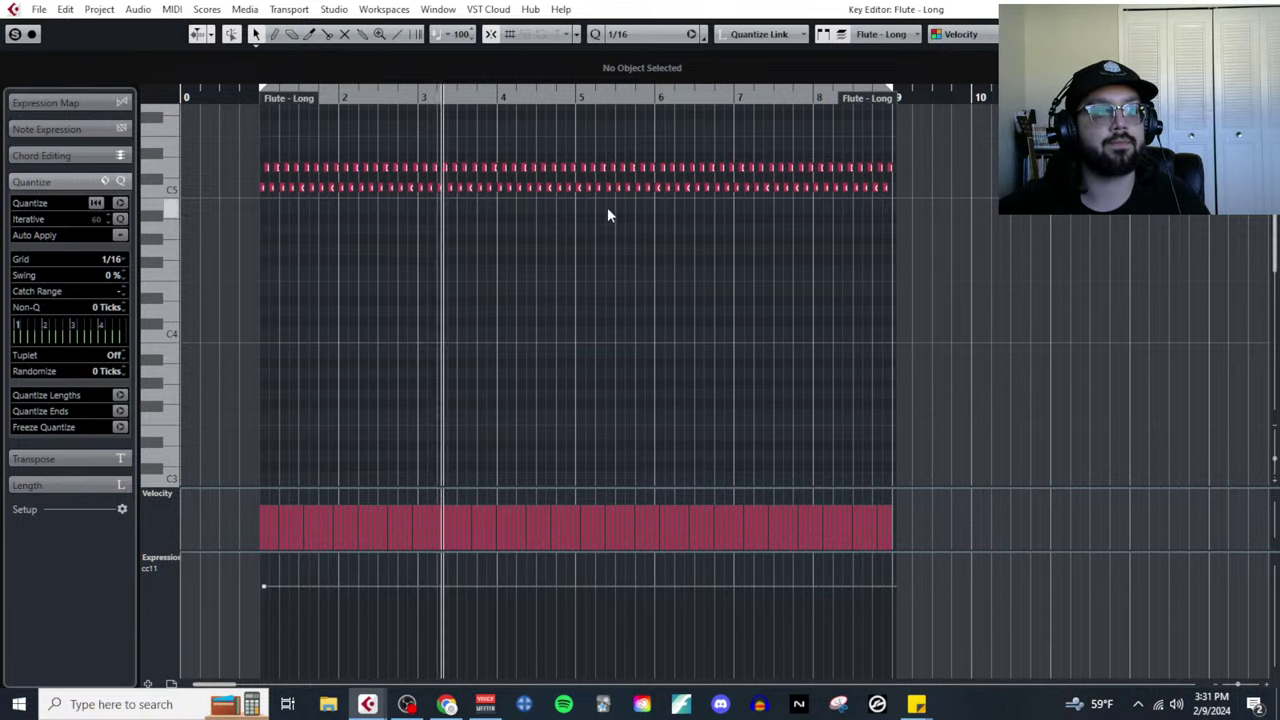
drag(902, 210, 180, 154)
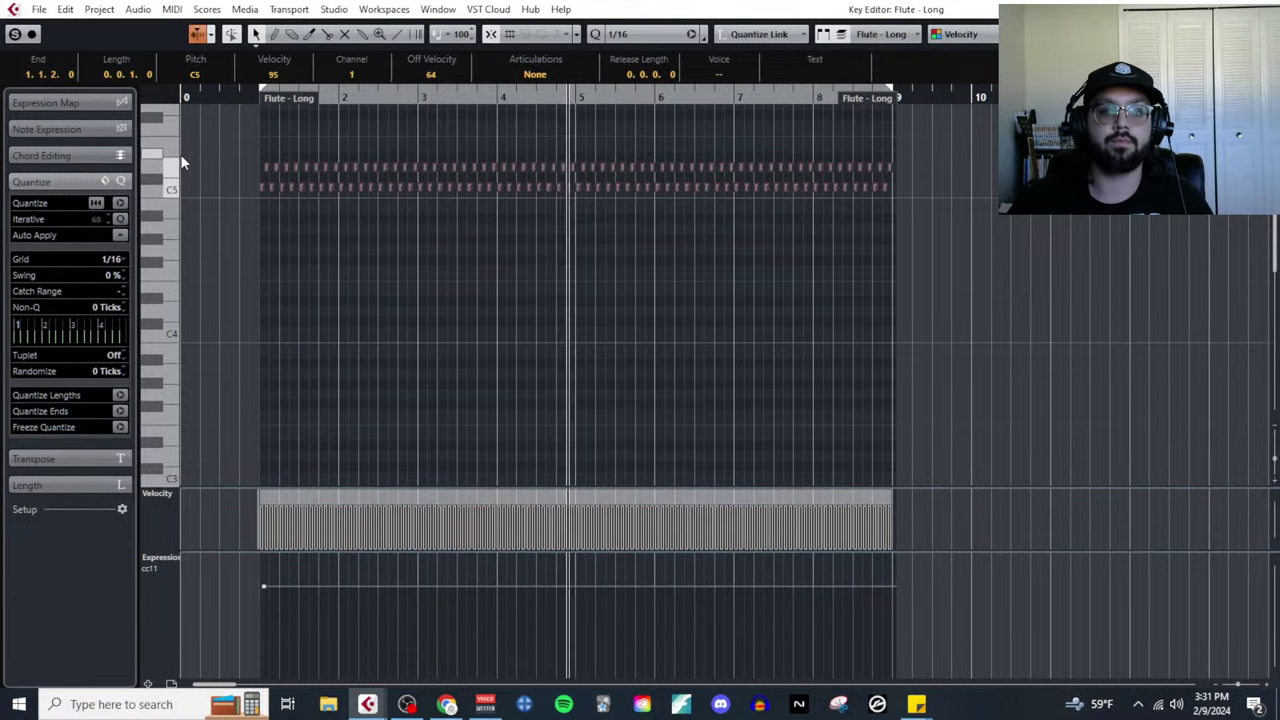
click(181, 157)
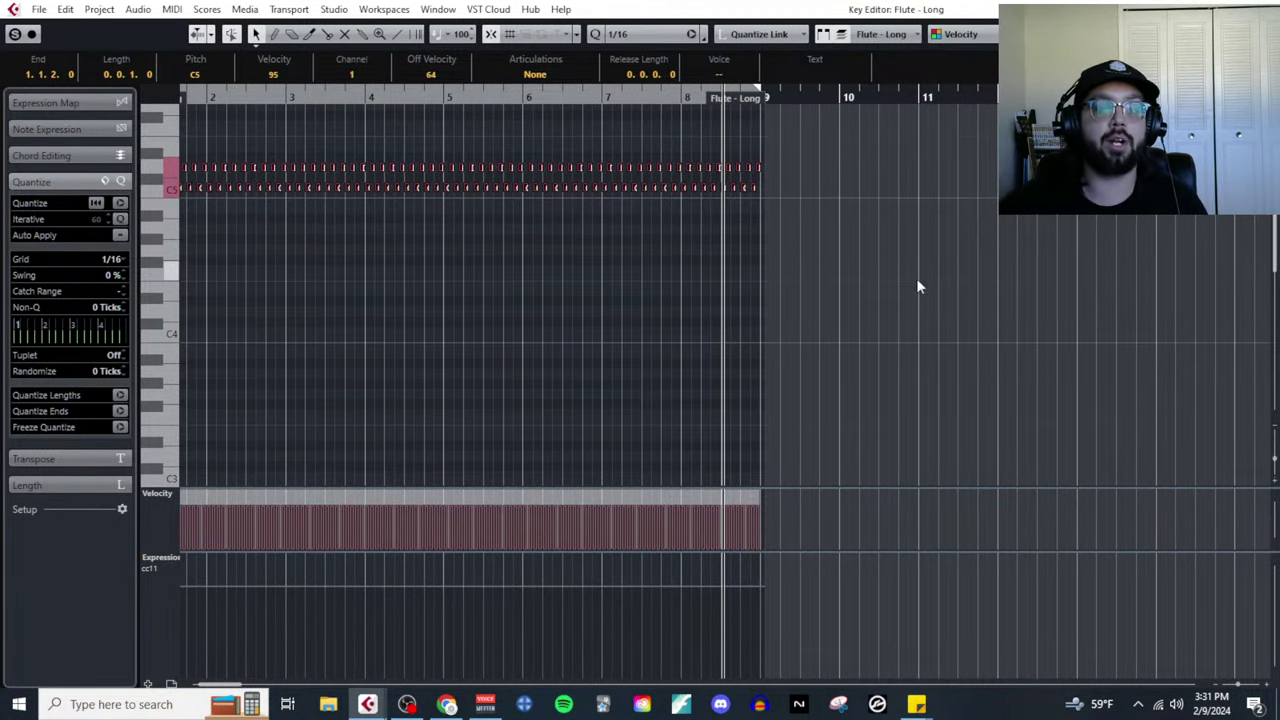
Delete all the trill notes in the Flute - Long part and close its editor.
scroll(916, 278, left, 3)
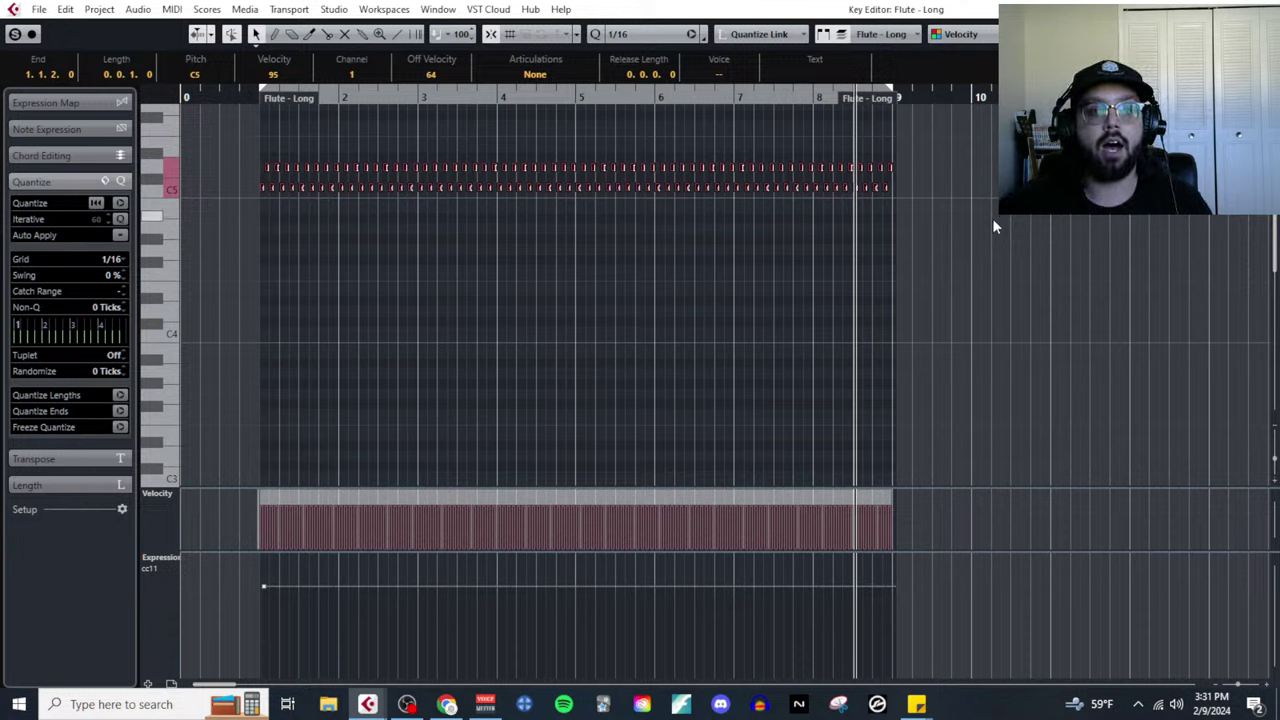
drag(994, 218, 241, 128)
key(Delete)
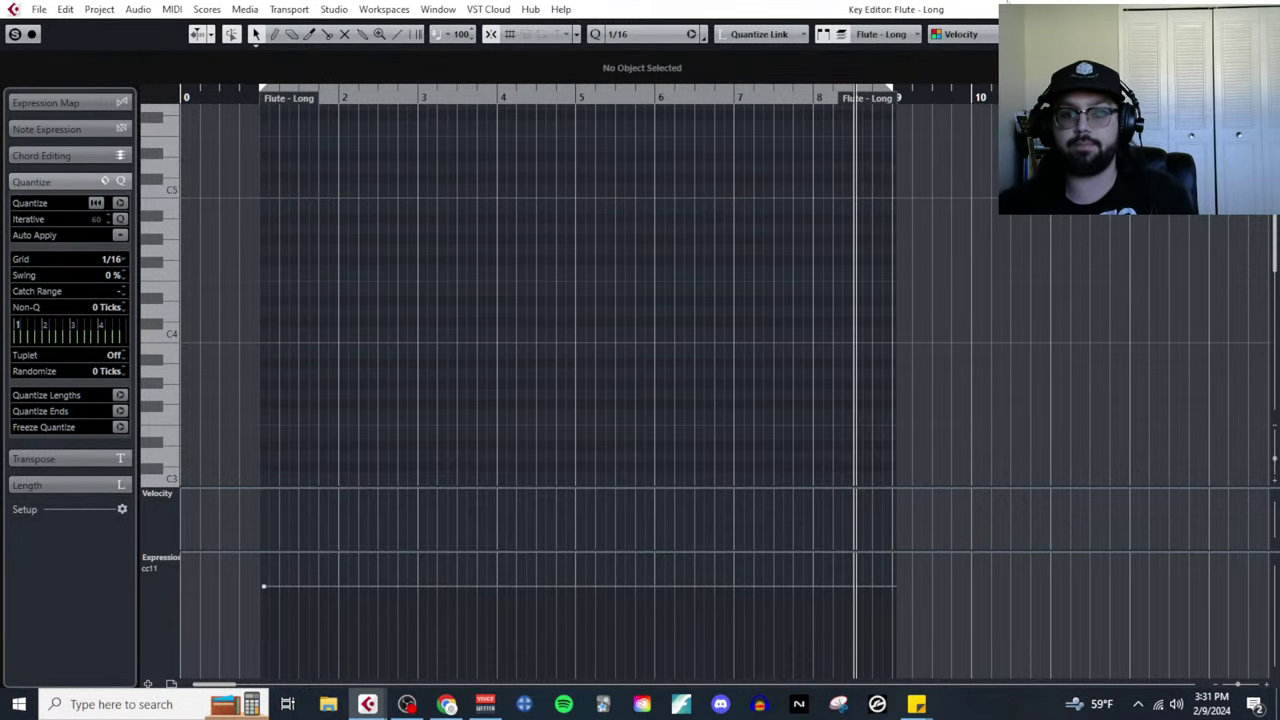
key(ctrl+w)
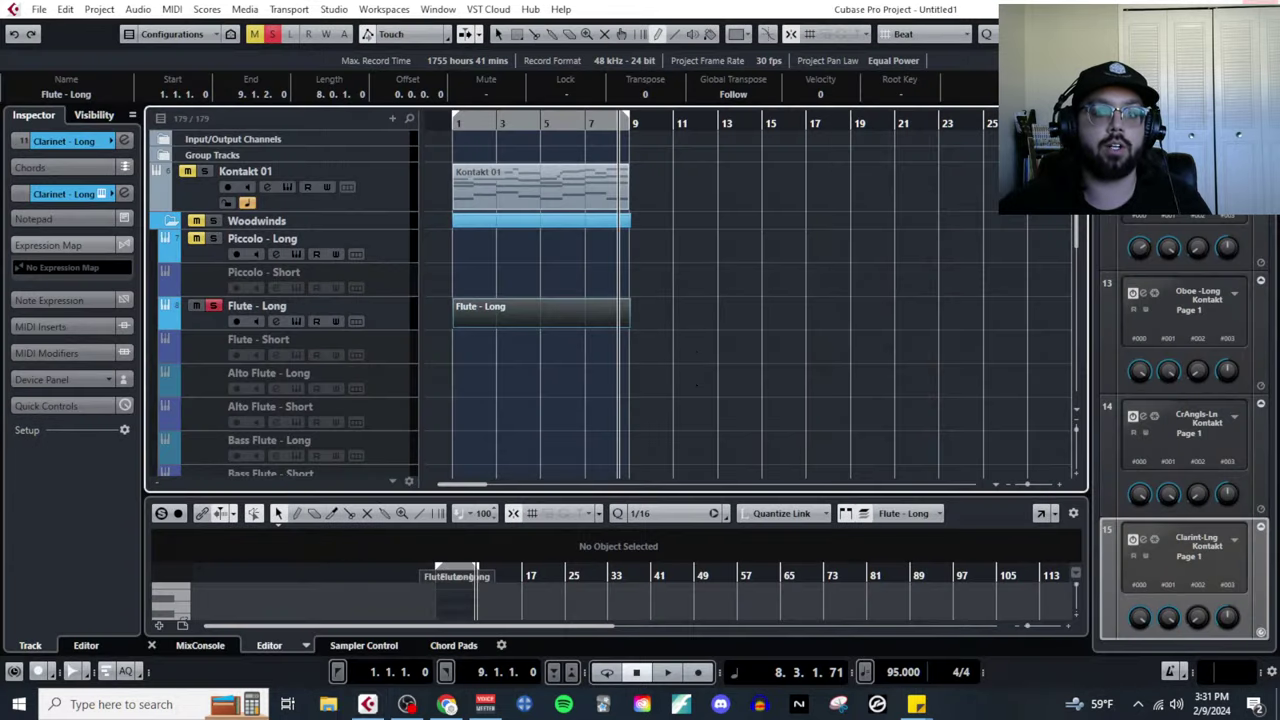
Copy the 1st Violin (8) - Long part and delete the emptied part on the Flute - Long track.
scroll(546, 354, down, 10)
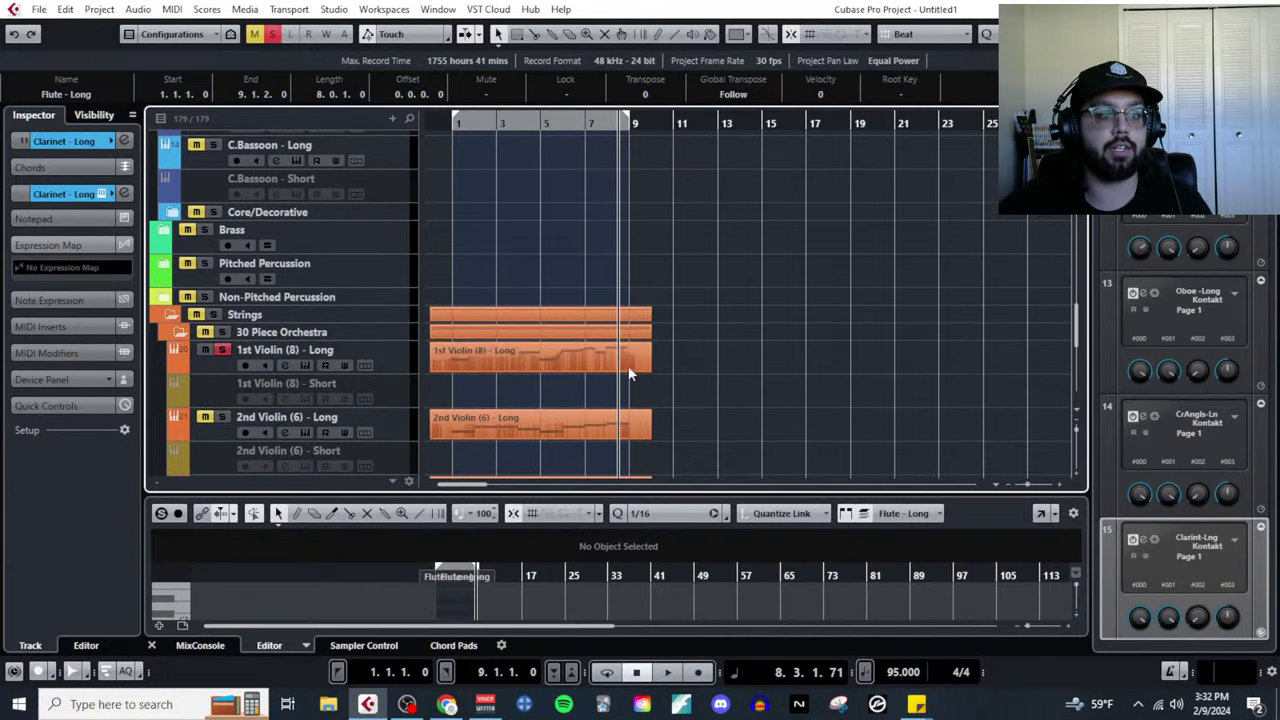
click(541, 365)
scroll(517, 381, up, 10)
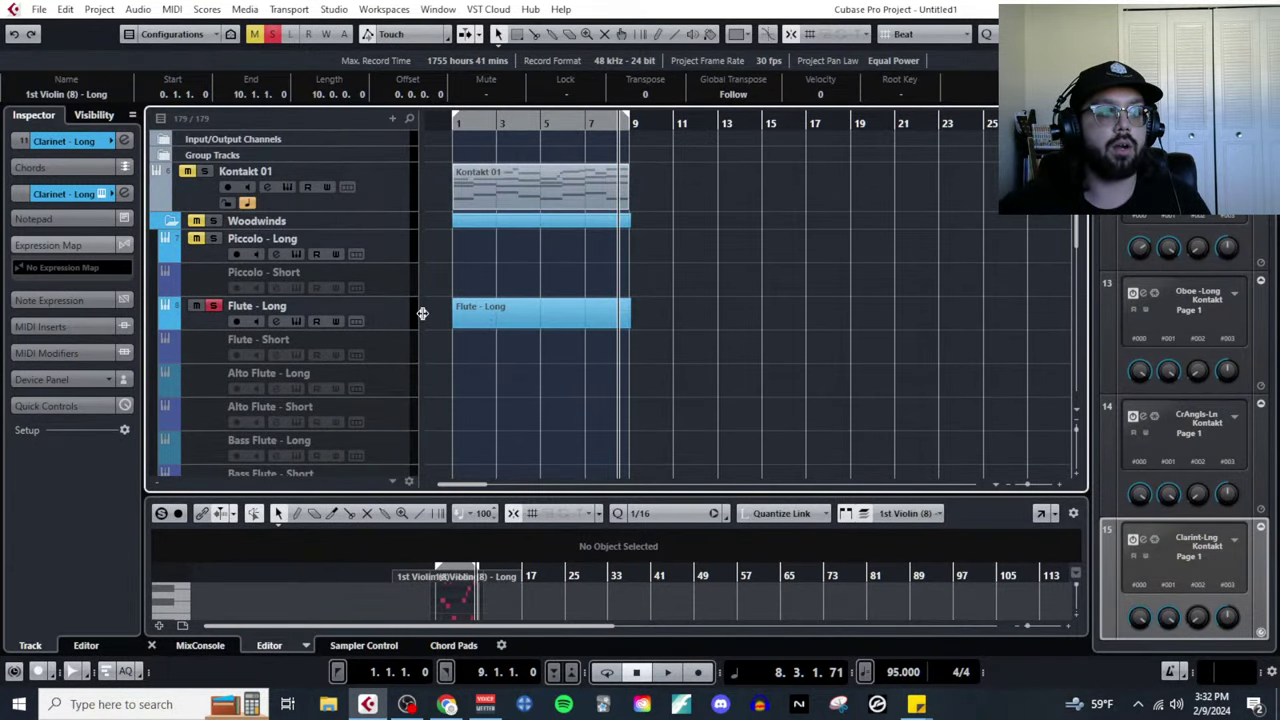
click(483, 323)
key(Delete)
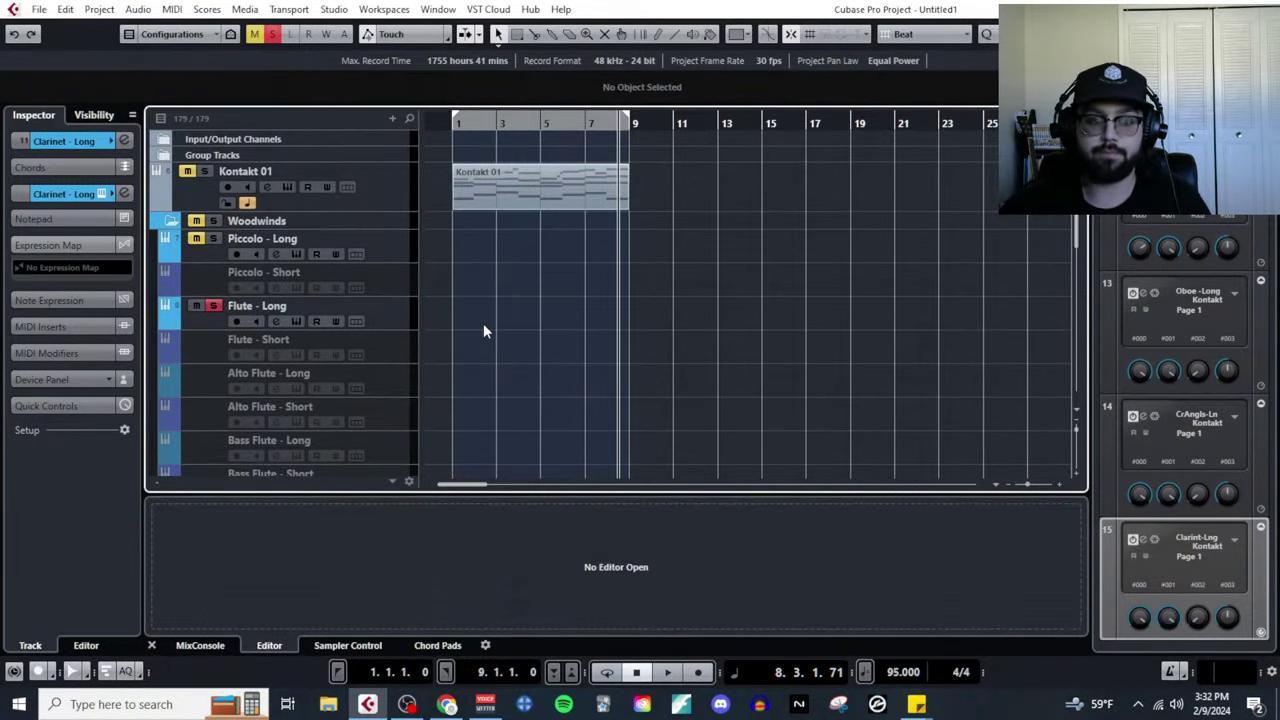
Paste the violin part onto the Flute - Long track and move it one bar earlier to start at 0.1.1.0.
click(465, 110)
key(ctrl+v)
key(ctrl+z)
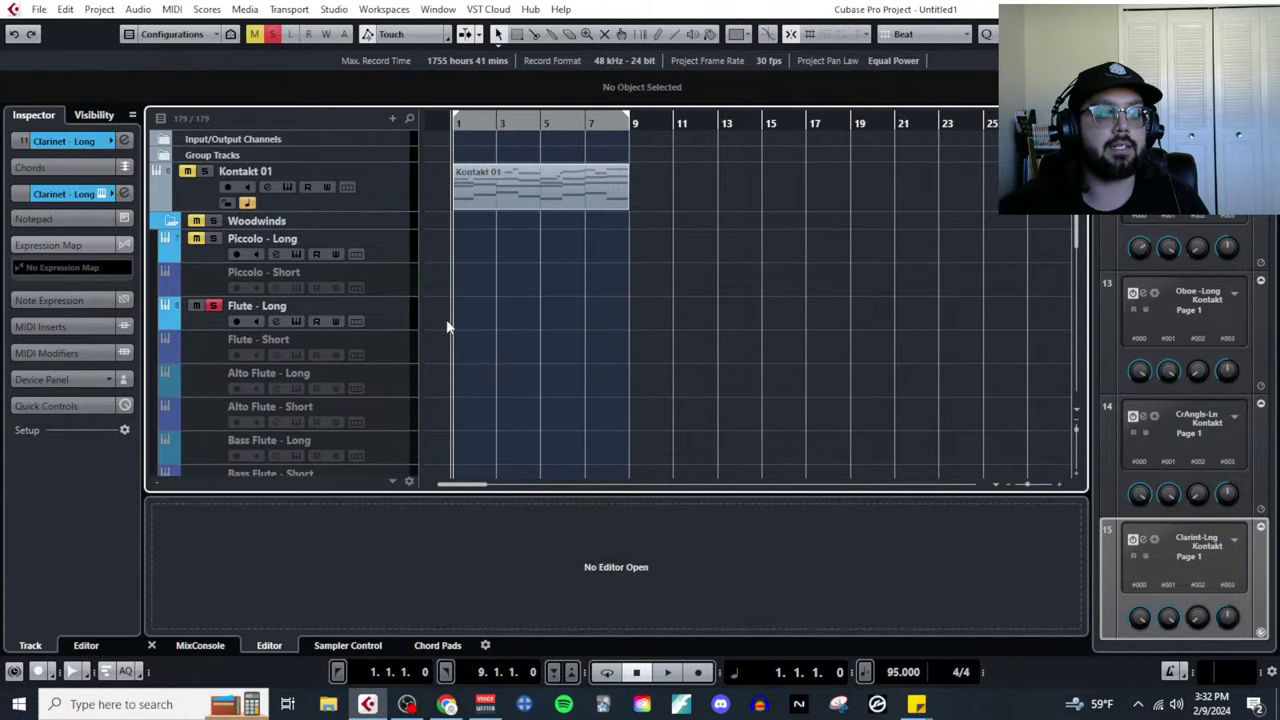
click(390, 309)
key(ctrl+v)
drag(488, 320, 463, 323)
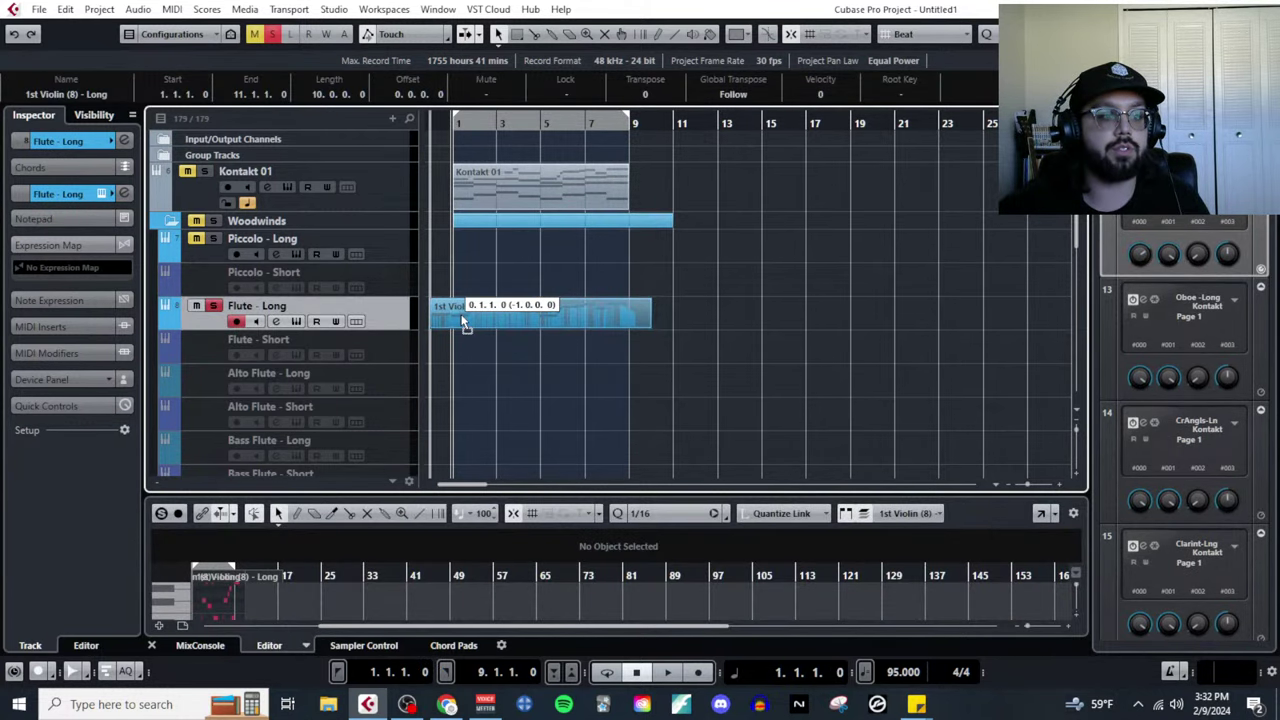
Open the pasted part in the Key Editor and mute every note except the two A3 notes and the final A4.
click(172, 9)
click(200, 27)
scroll(756, 385, down, 3)
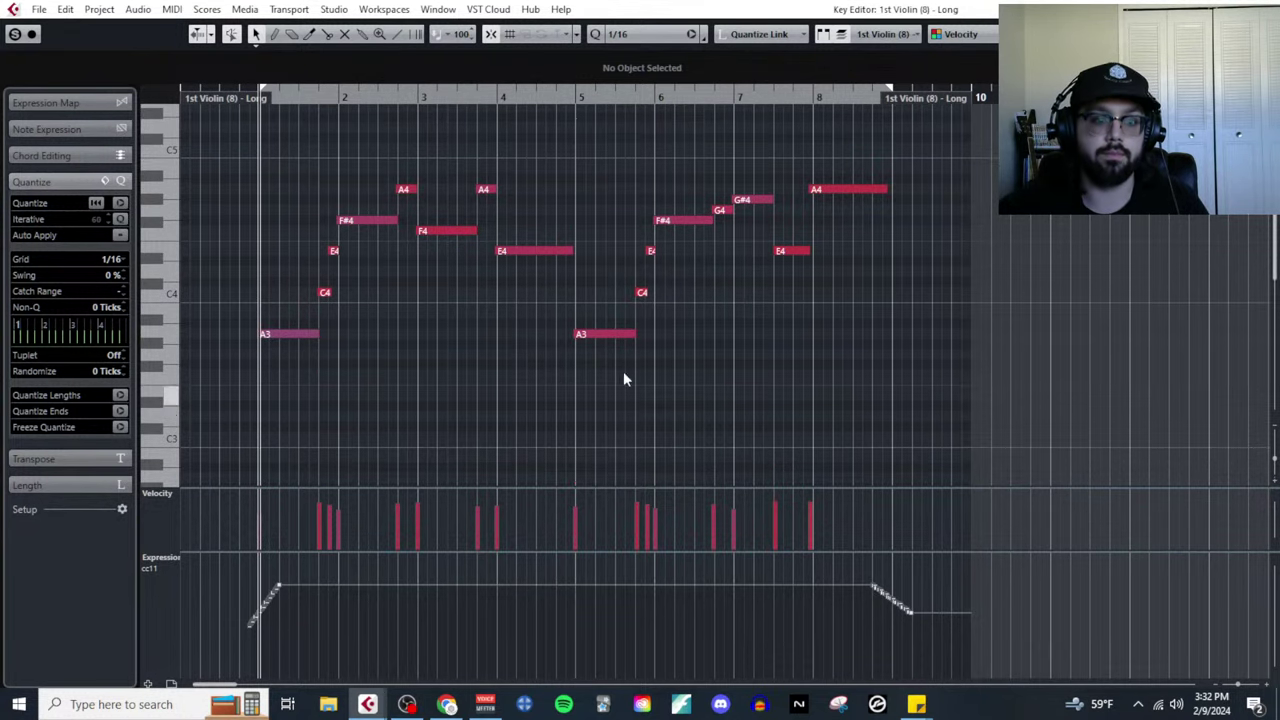
drag(278, 172, 568, 309)
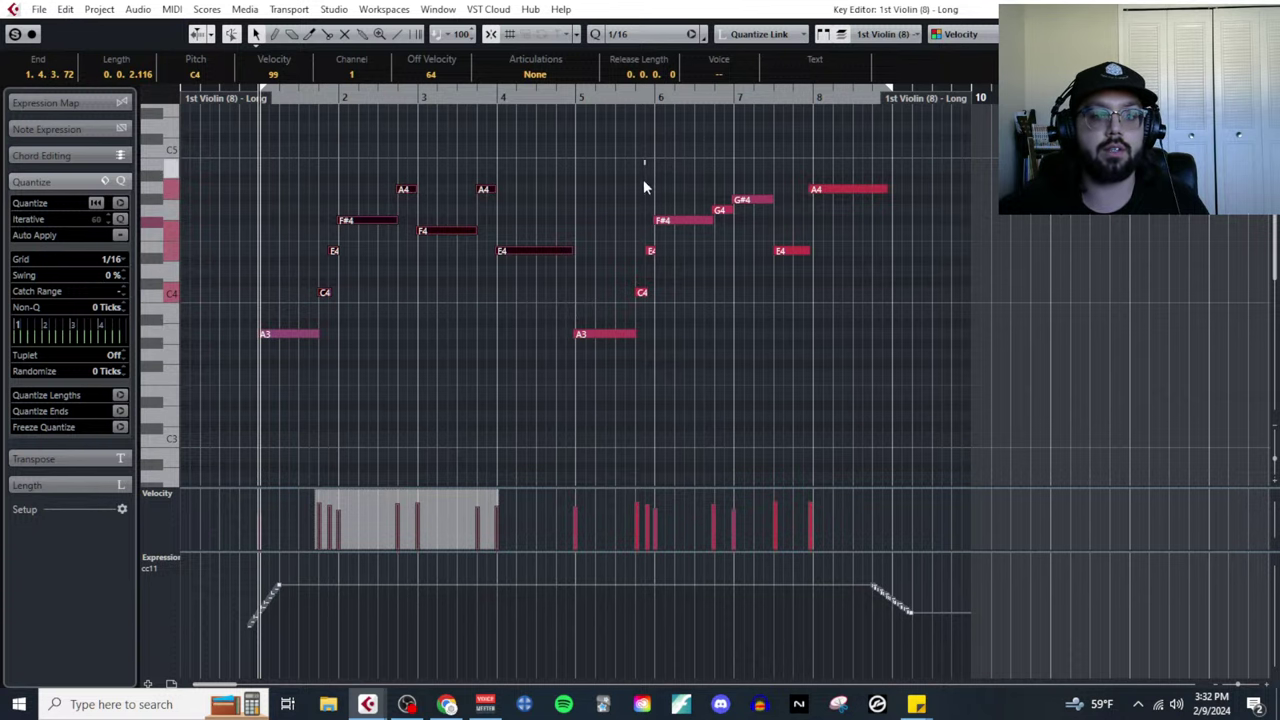
drag(646, 160, 791, 294)
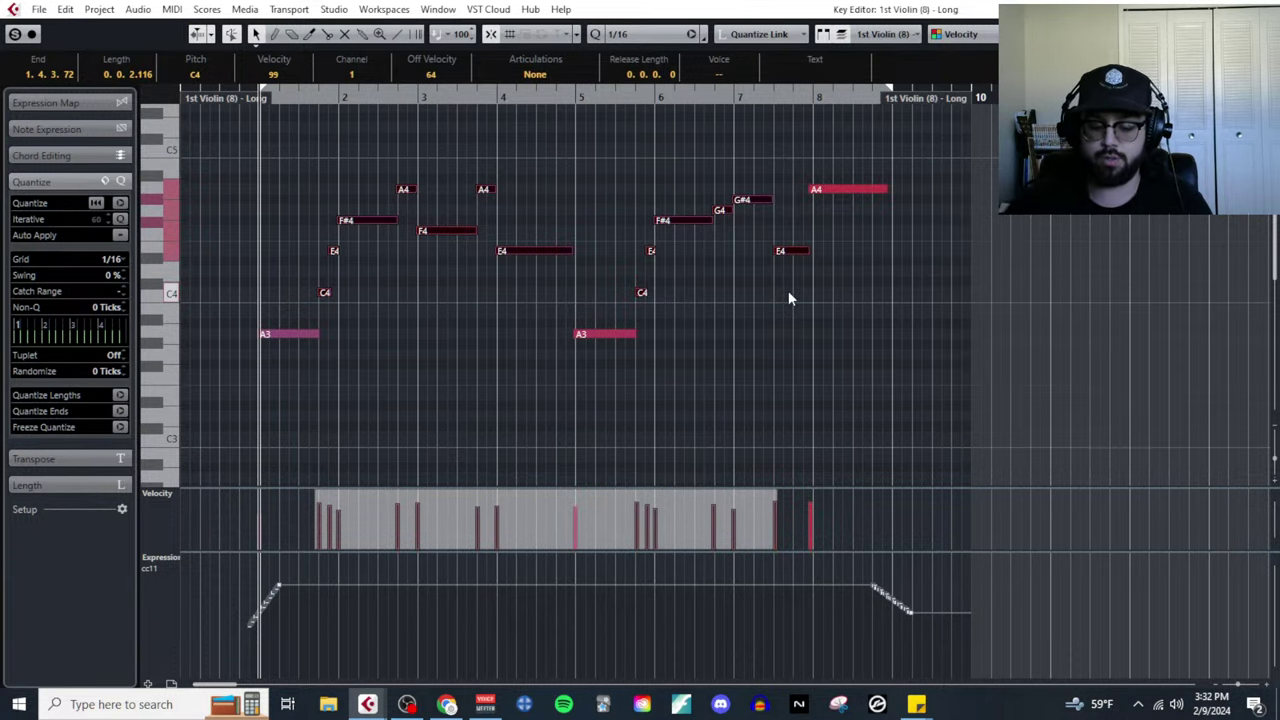
key(ctrl+l)
Quantize the final A4 and both A3 notes to the 1/16 grid.
scroll(817, 251, up, 3)
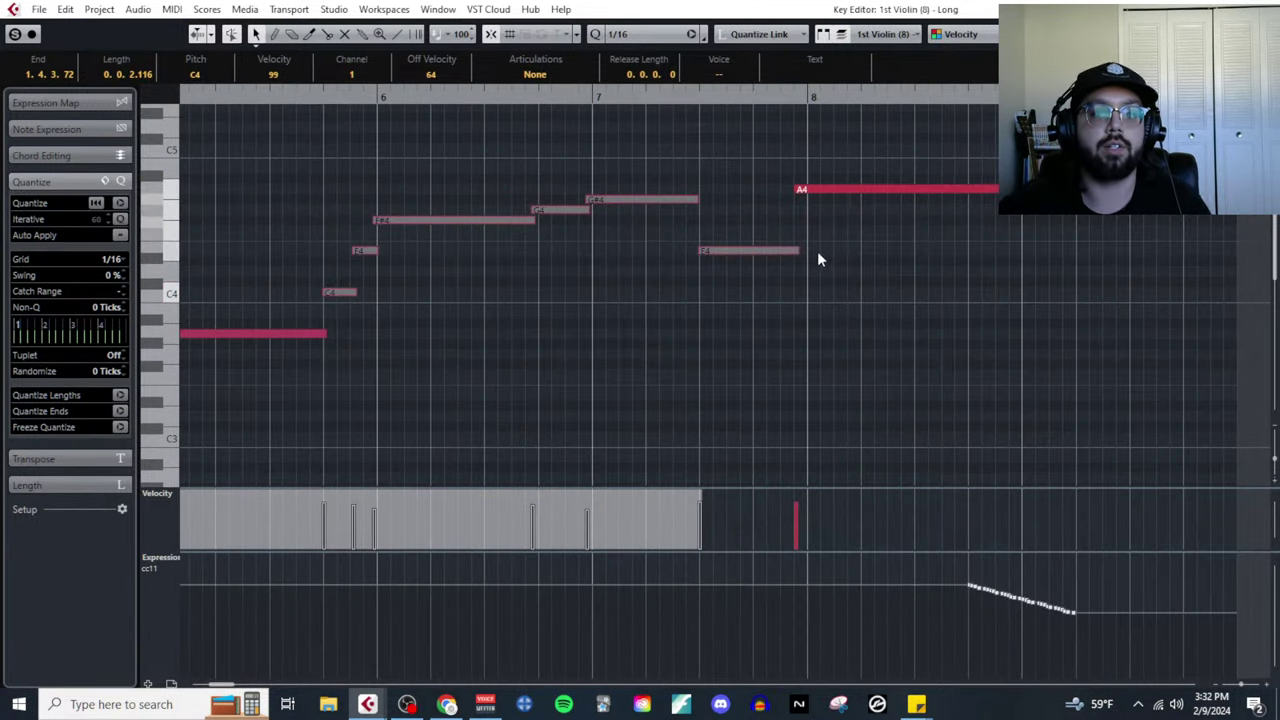
click(825, 187)
scroll(789, 257, down, 3)
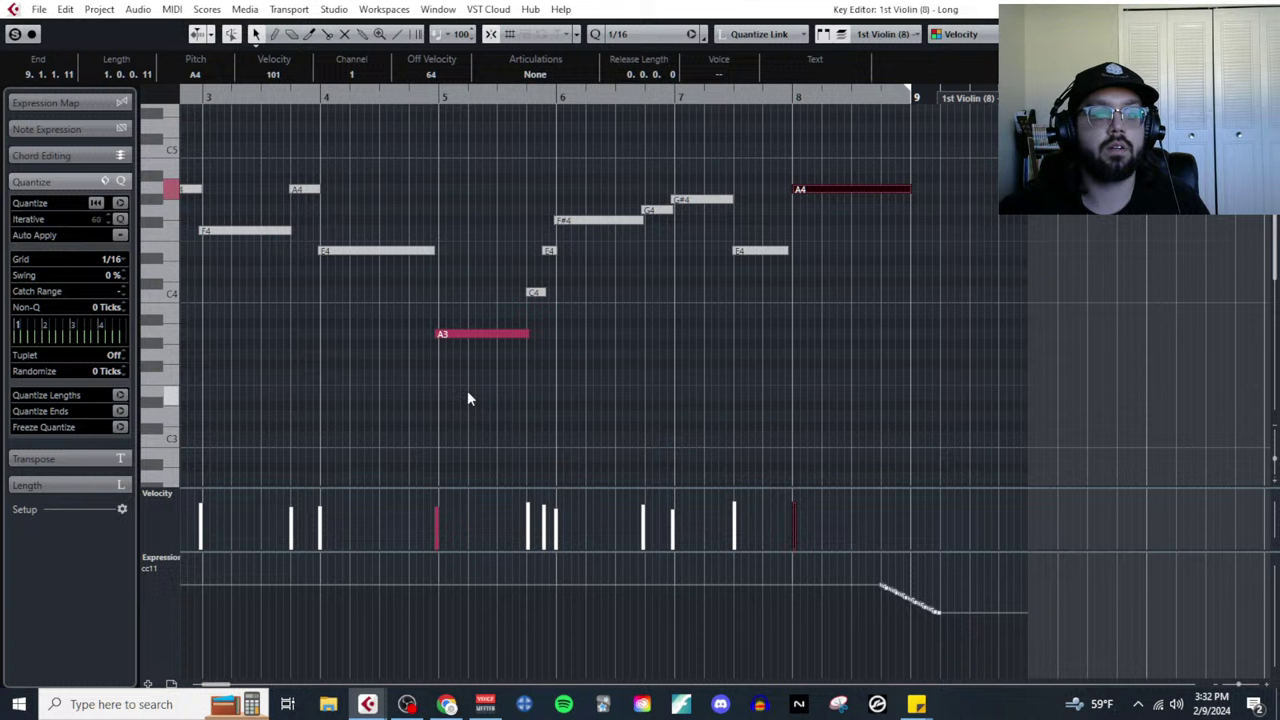
click(467, 337)
scroll(445, 353, left, 5)
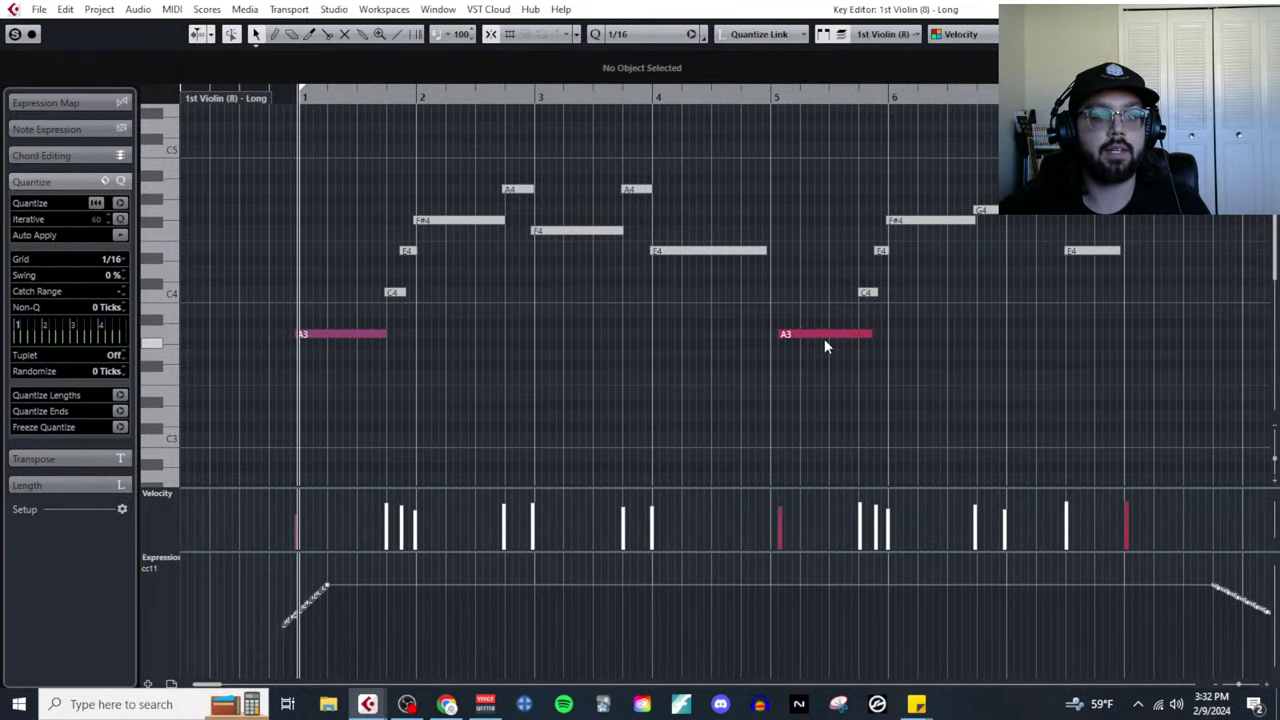
click(819, 338)
key(q)
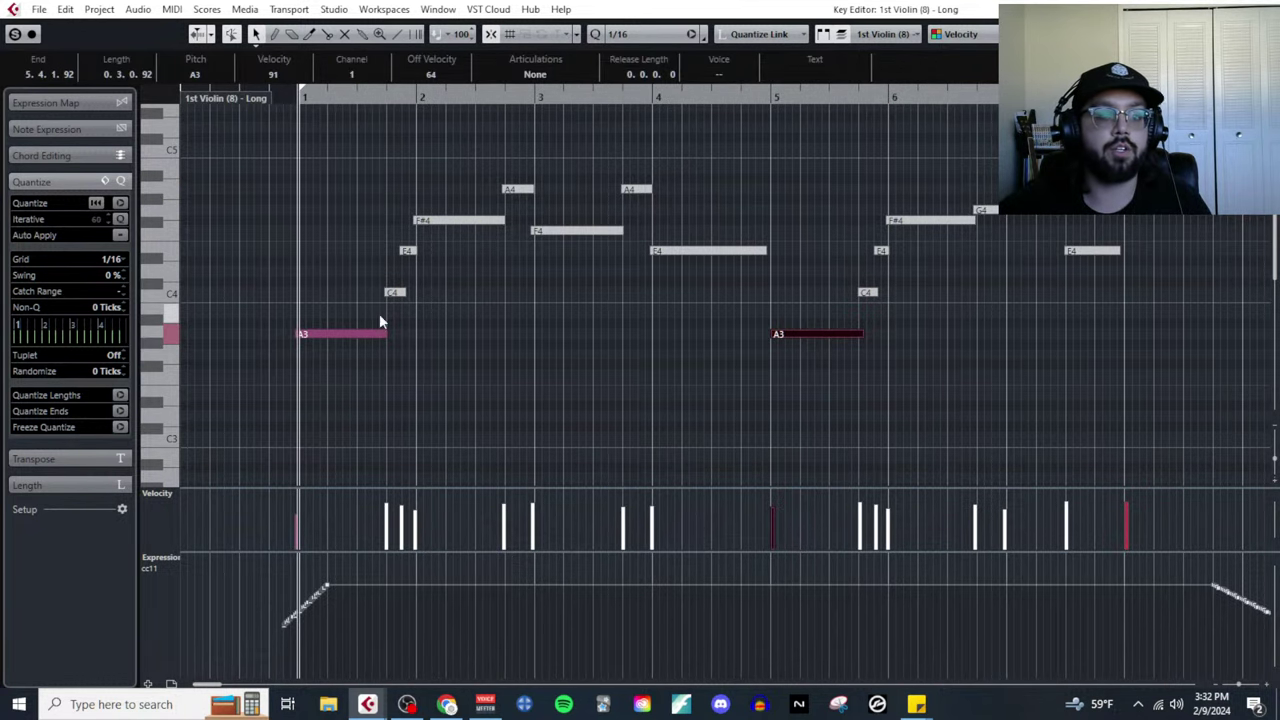
click(323, 335)
click(509, 371)
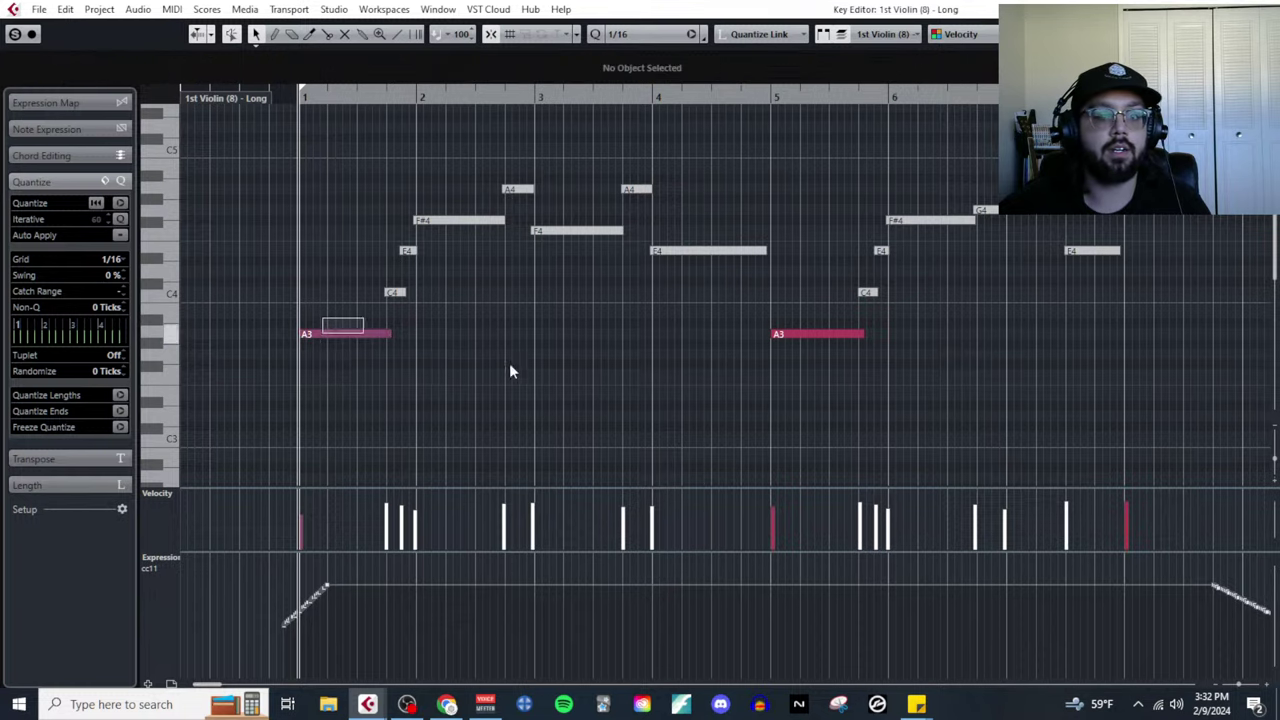
Copy both A3 notes, paste them a sixteenth later starting at 1.1.2, and transpose the copies up two semitones to B3.
drag(321, 318, 784, 397)
scroll(280, 342, up, 3)
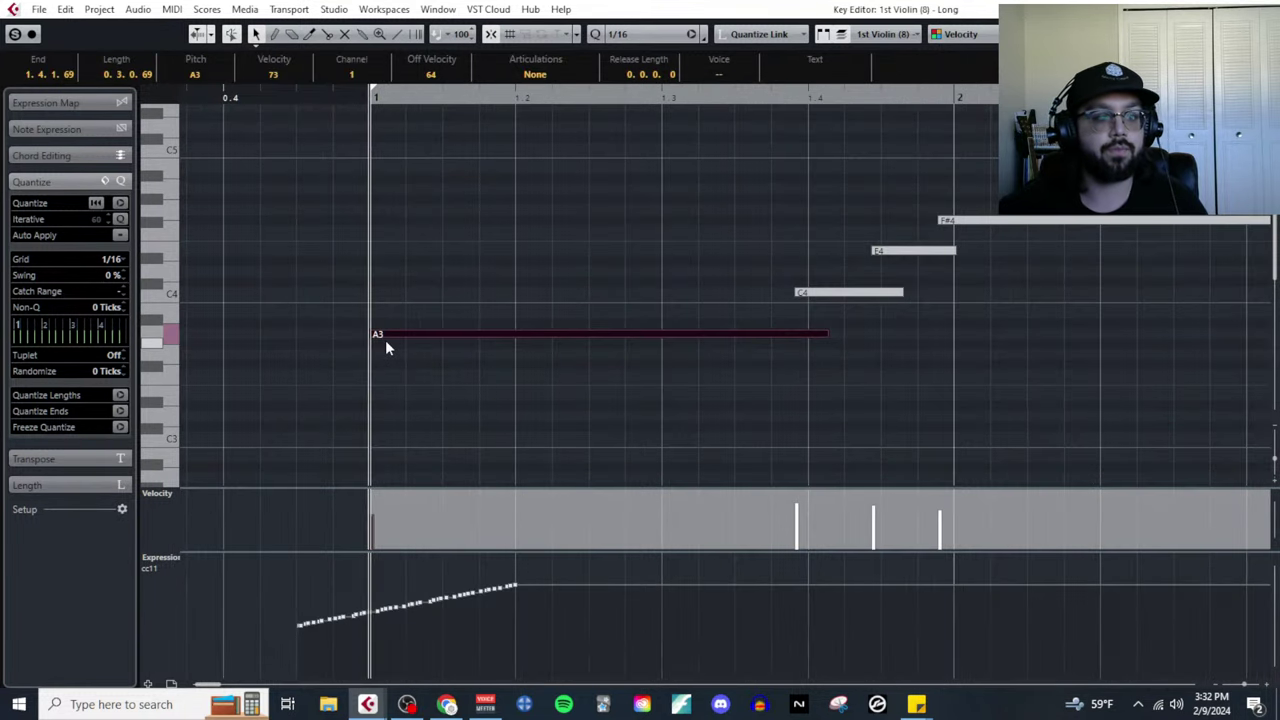
click(403, 107)
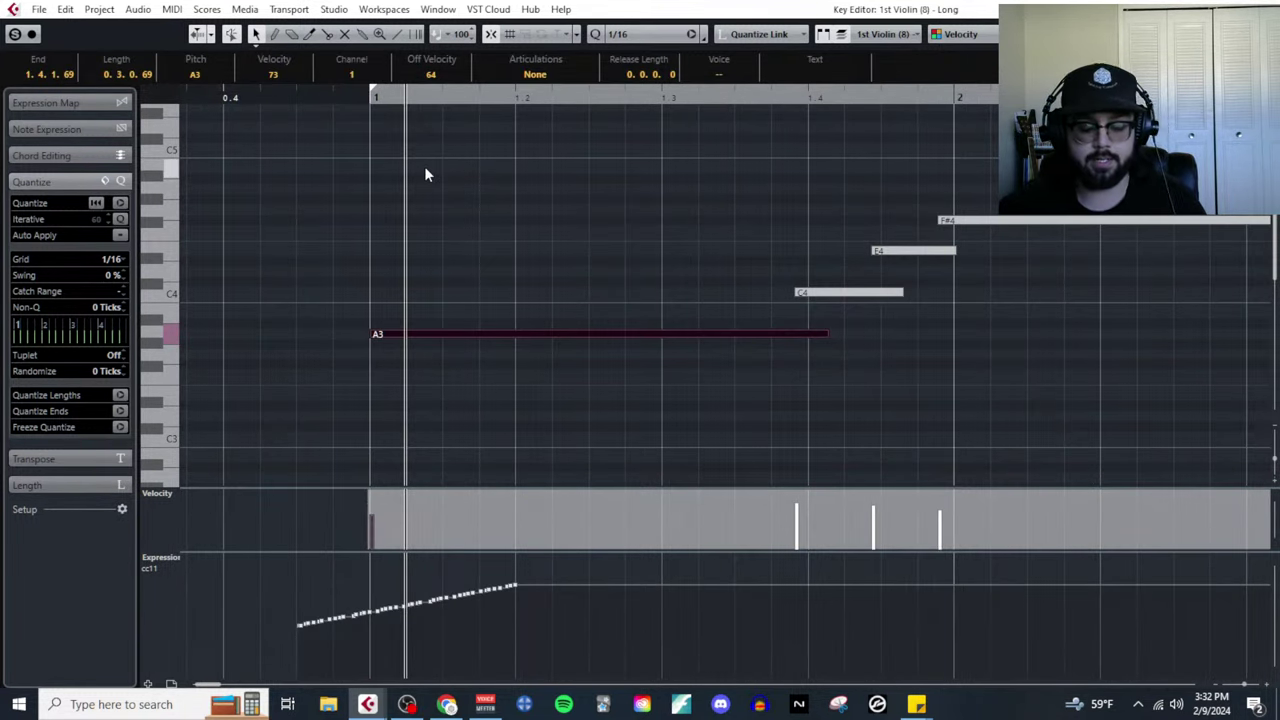
key(ctrl+v)
key(Up)
key(Up)
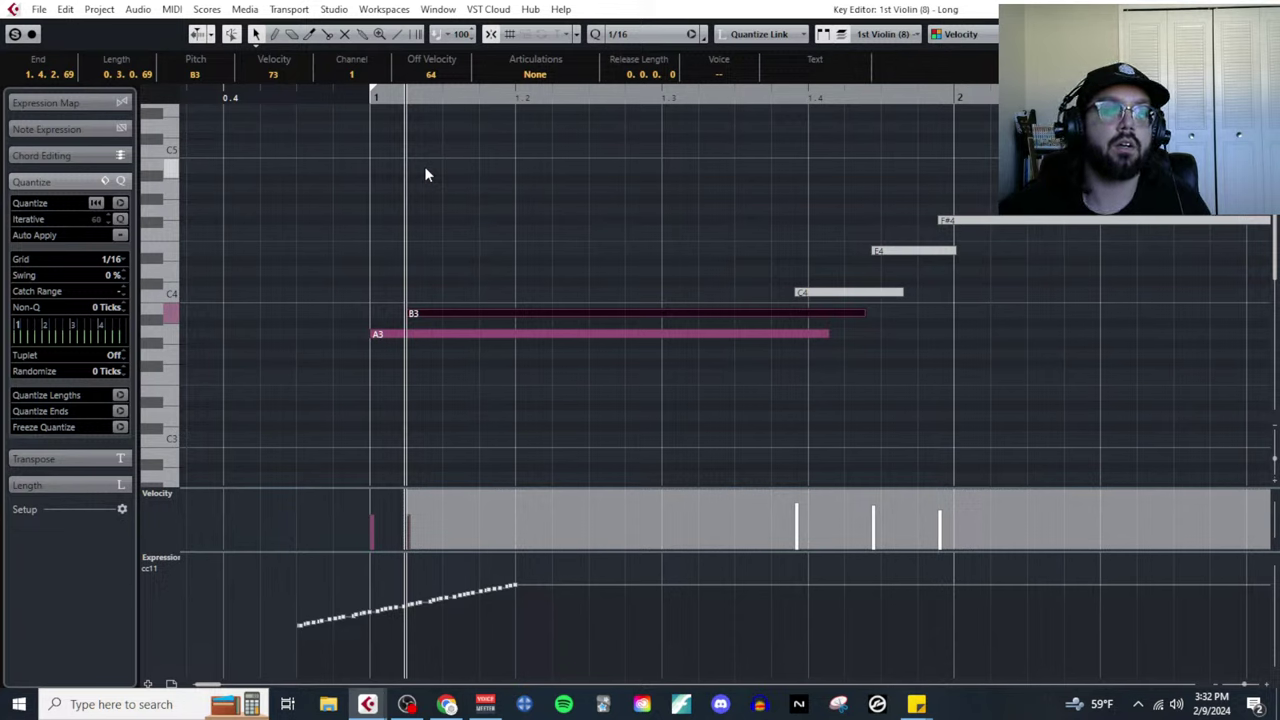
Split bar 1's A3 and B3 notes into pieces two sixteenths long and shorten them to one sixteenth so they alternate.
click(561, 373)
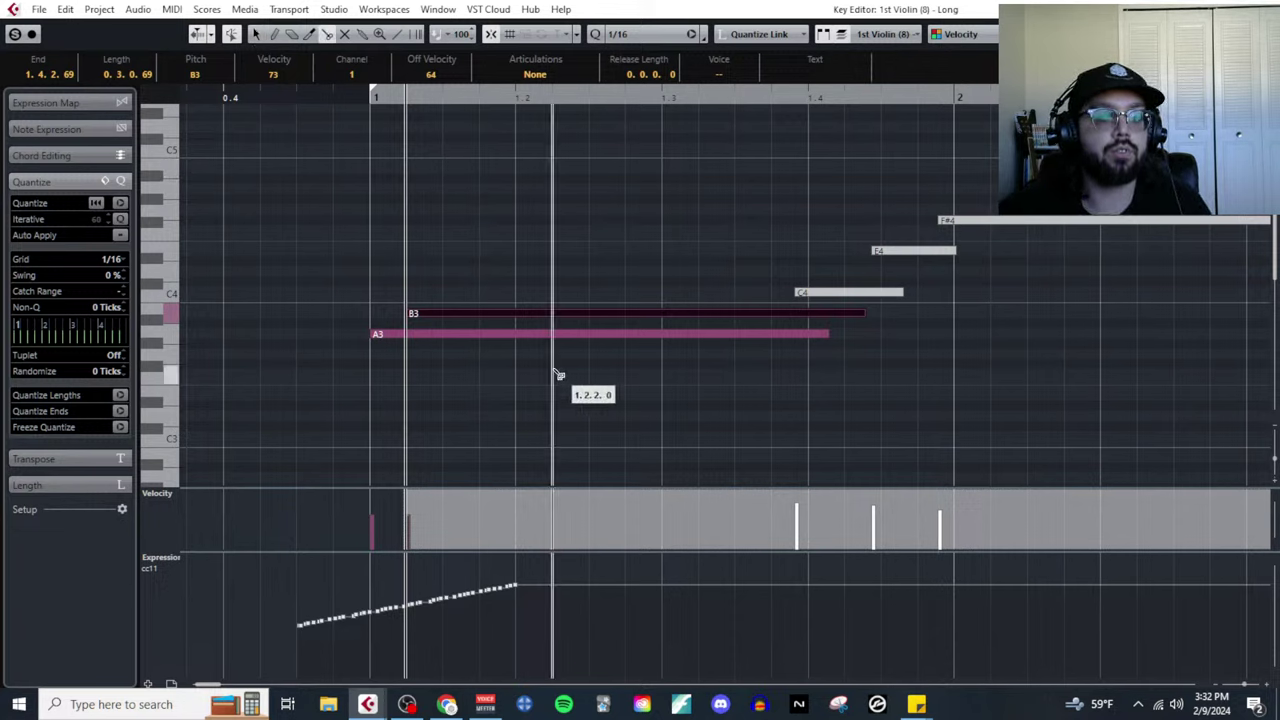
alt+click(487, 316)
drag(430, 308, 797, 395)
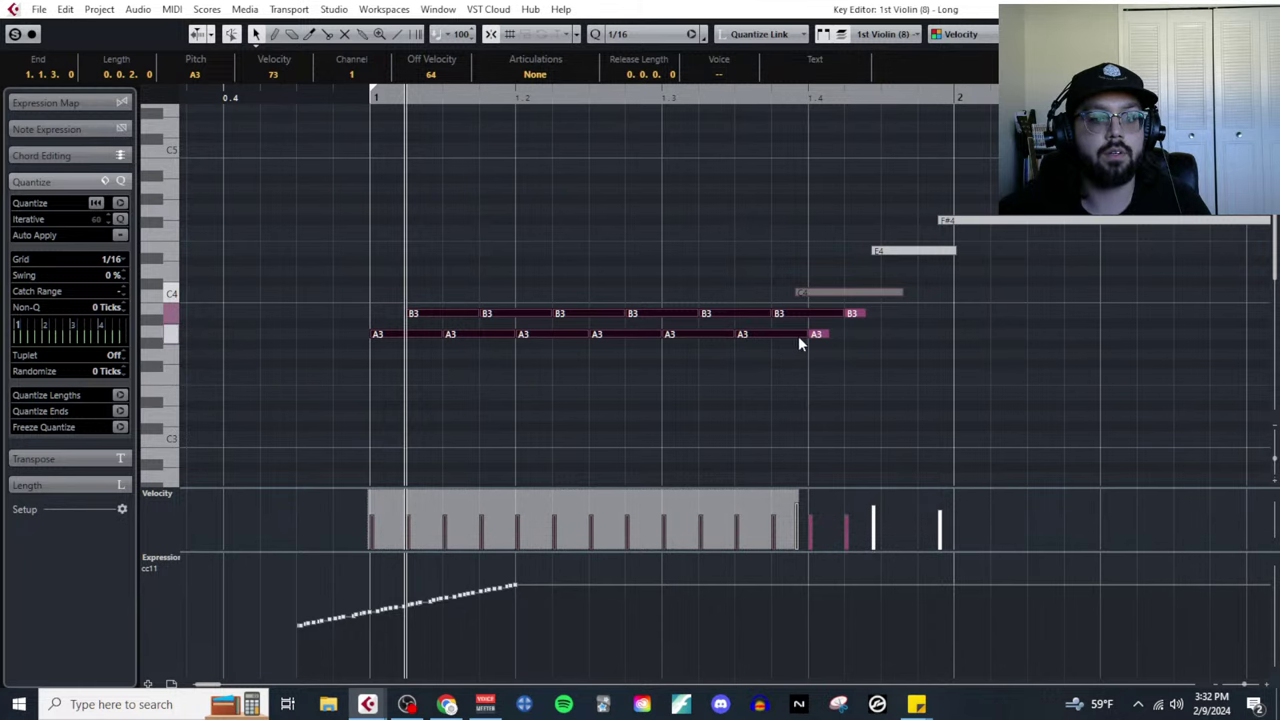
drag(798, 338, 778, 331)
click(883, 394)
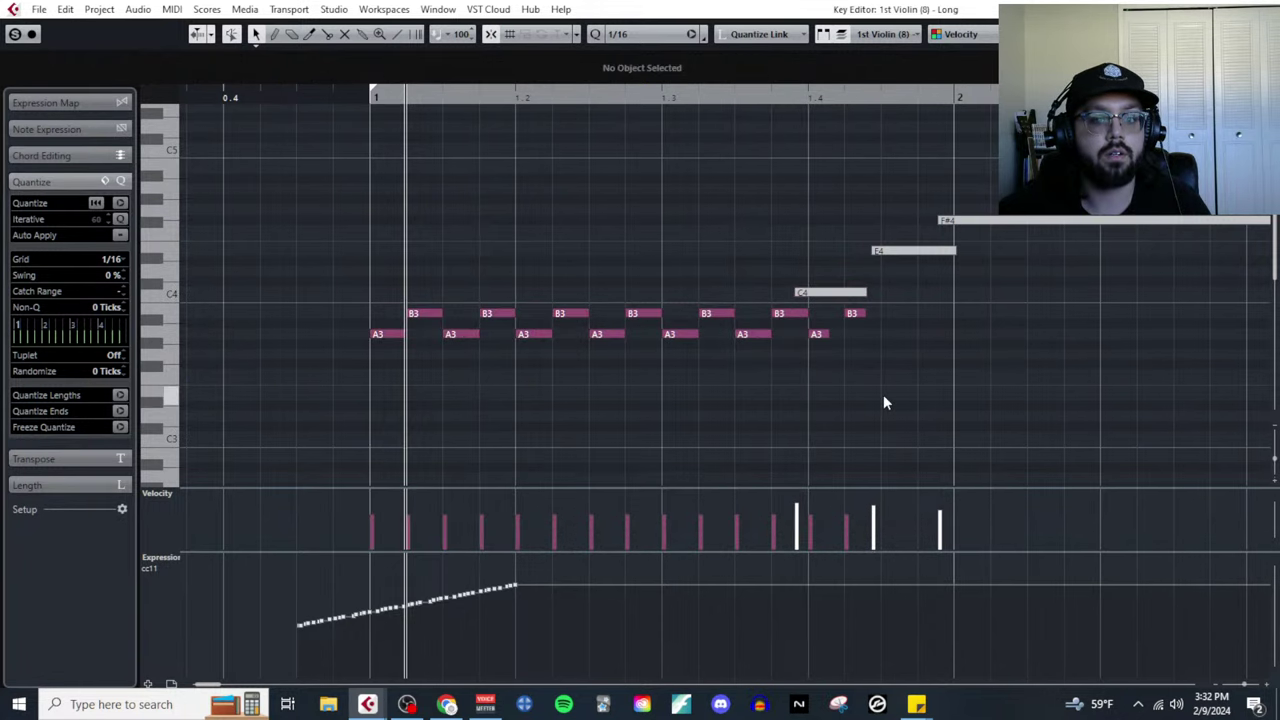
Split the A3 and B3 notes in bar 5 into repeated pieces two sixteenths long, starting the A3 cuts at 5.1.3.
key(g)
key(g)
scroll(896, 401, right, 5)
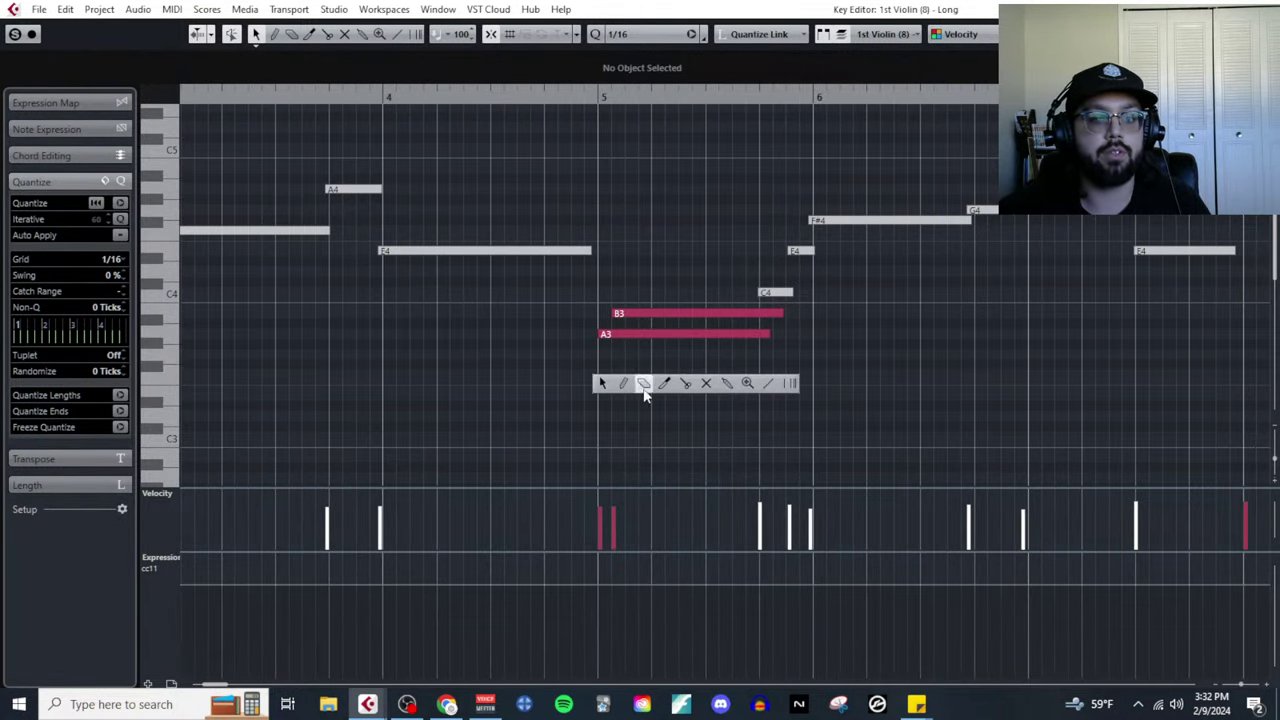
click(685, 383)
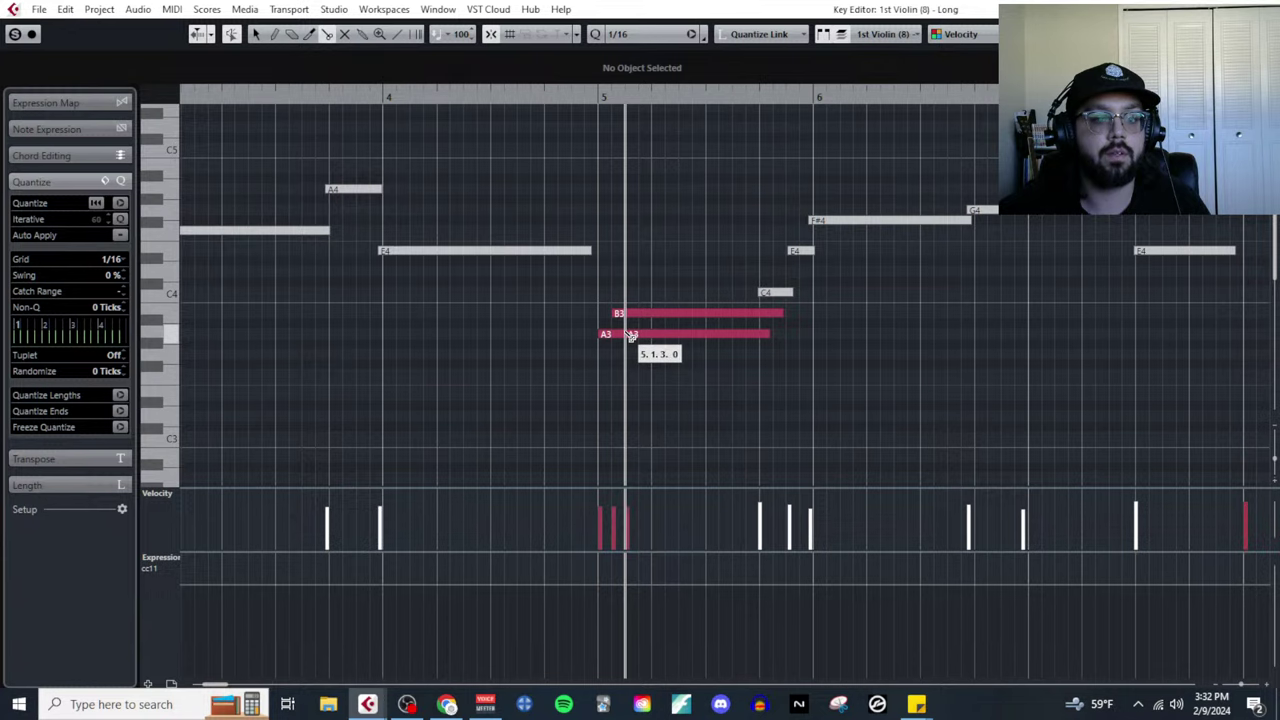
key(h)
key(h)
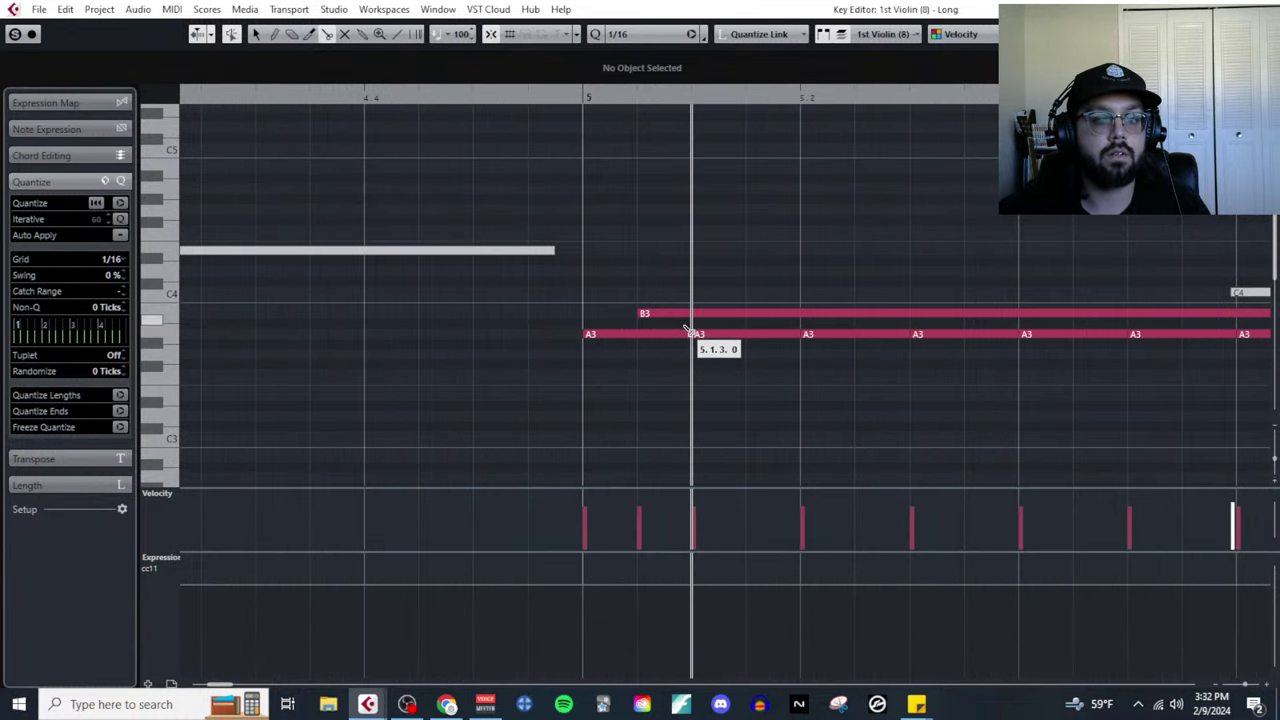
key(g)
key(g)
key(g)
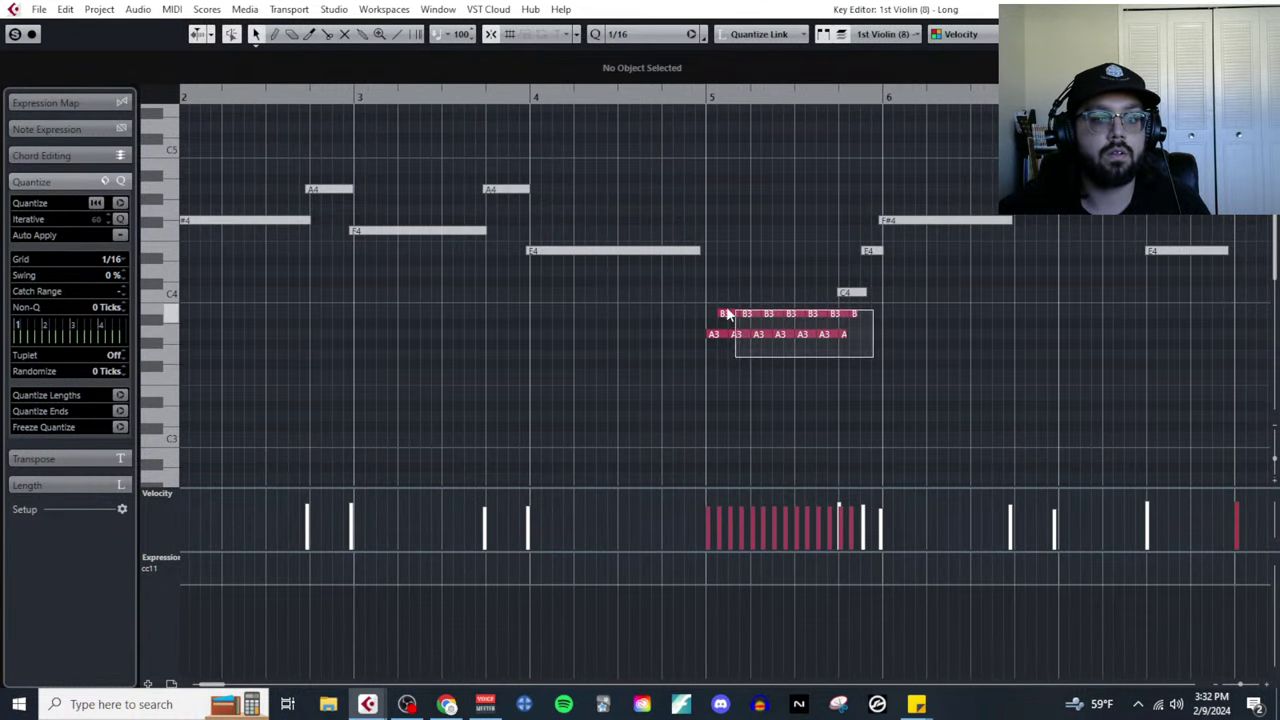
Shorten the split A3 and B3 pieces in bar 5 so the two pitches alternate.
drag(728, 314, 730, 313)
key(h)
key(h)
drag(824, 334, 790, 334)
Duplicate the final A4 a sixteenth later at 8.1.2 and transpose the copy up two semitones to B4.
key(g)
key(g)
scroll(900, 360, right, 5)
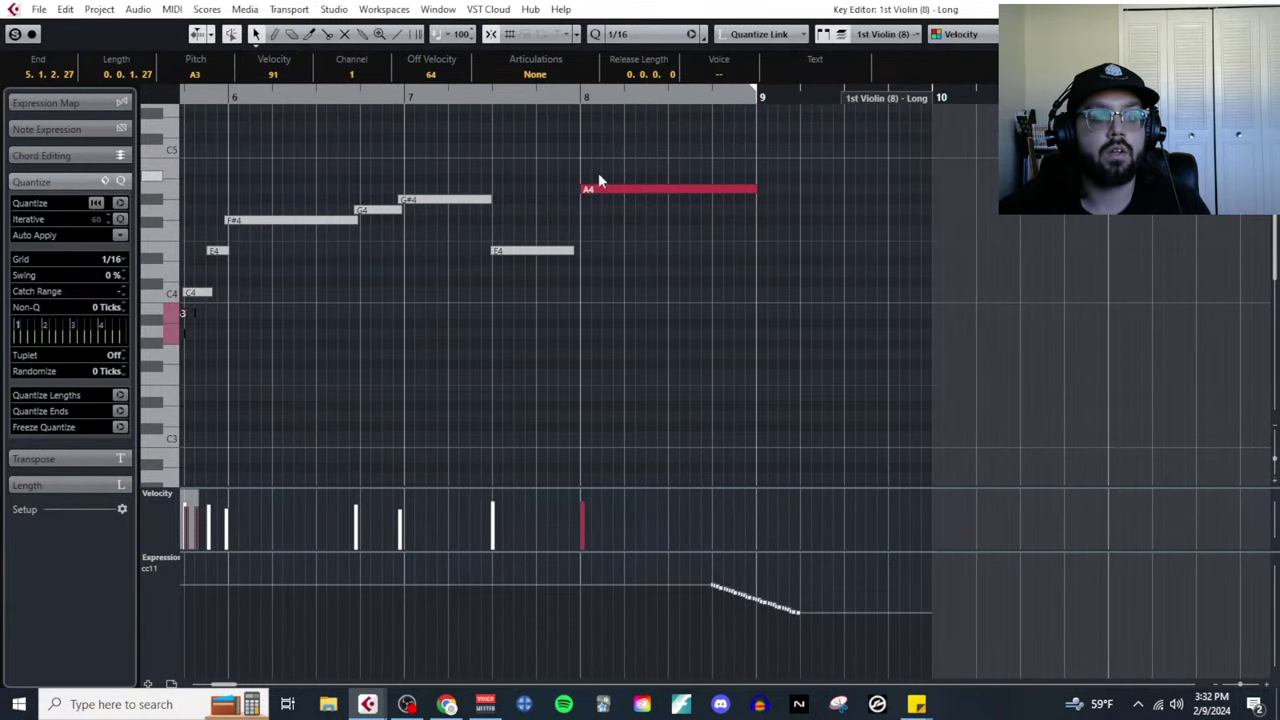
drag(587, 164, 766, 223)
scroll(614, 285, up, 3)
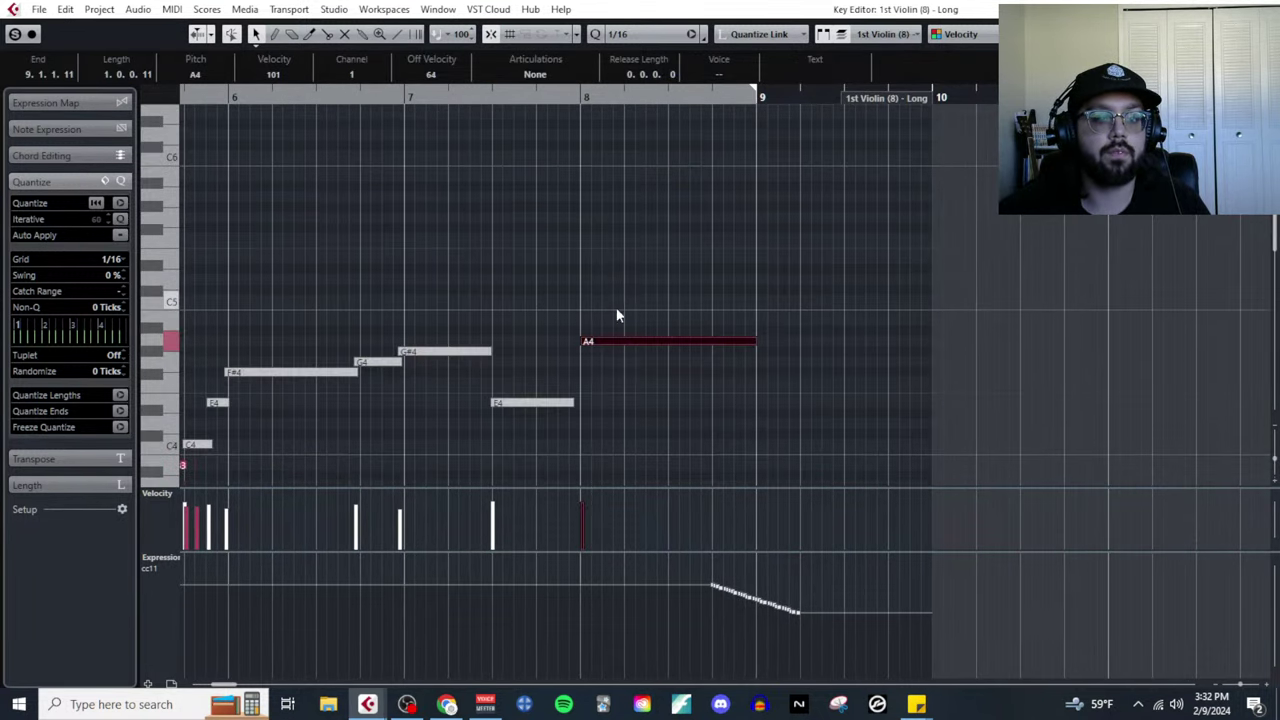
key(h)
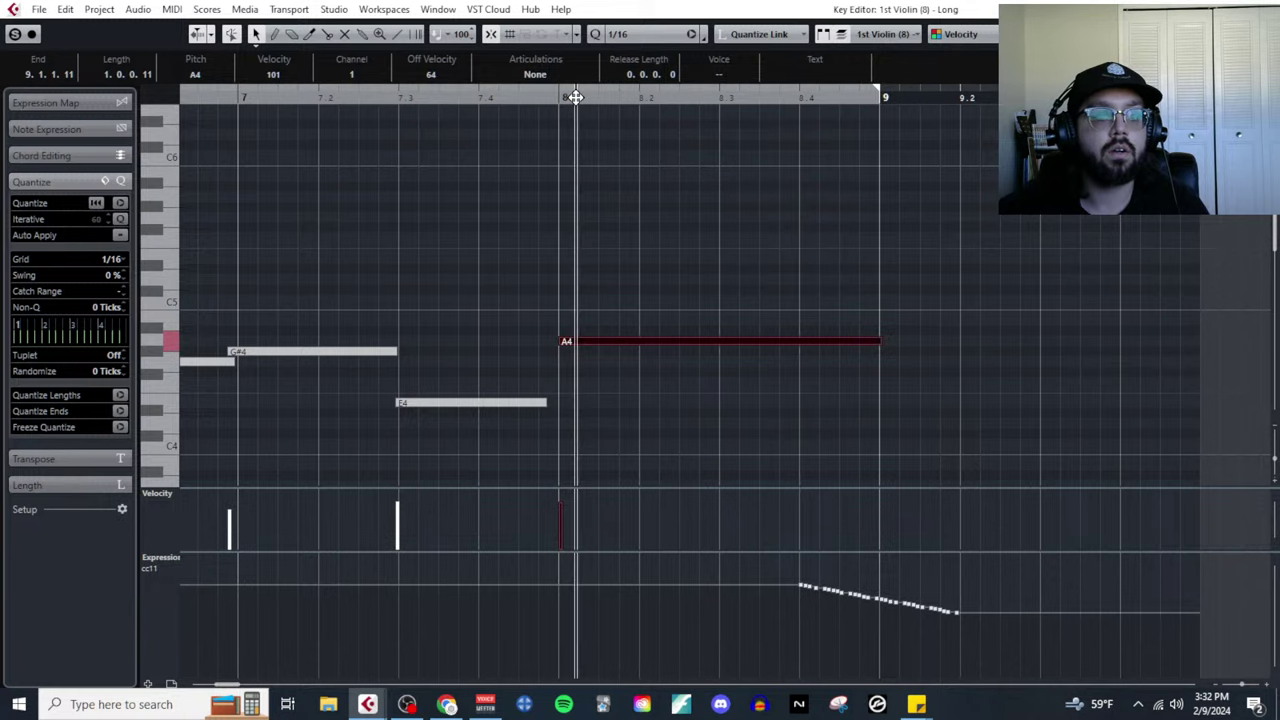
key(ctrl+Right)
key(Up)
key(Up)
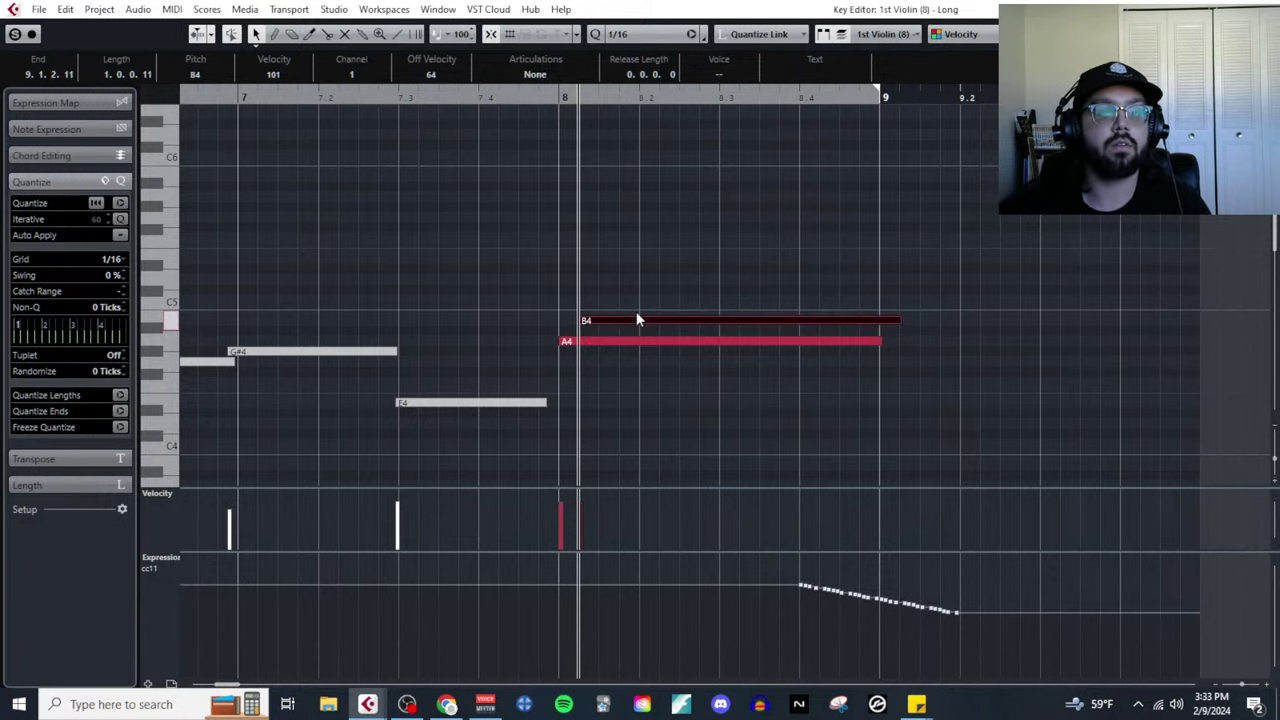
Split the A4 and B4 notes in bar 8 into repeated pieces two sixteenths long, undoing any wrongly spaced cuts.
drag(590, 285, 724, 374)
key(h)
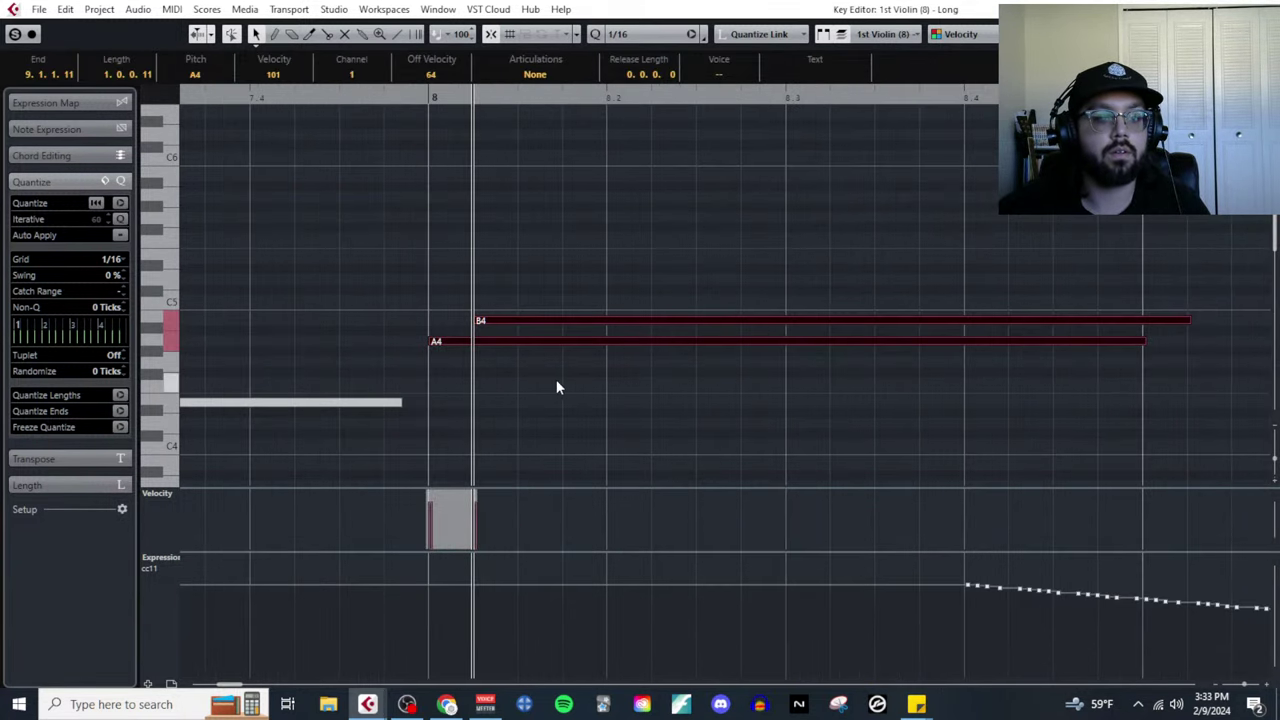
click(625, 388)
alt+click(520, 344)
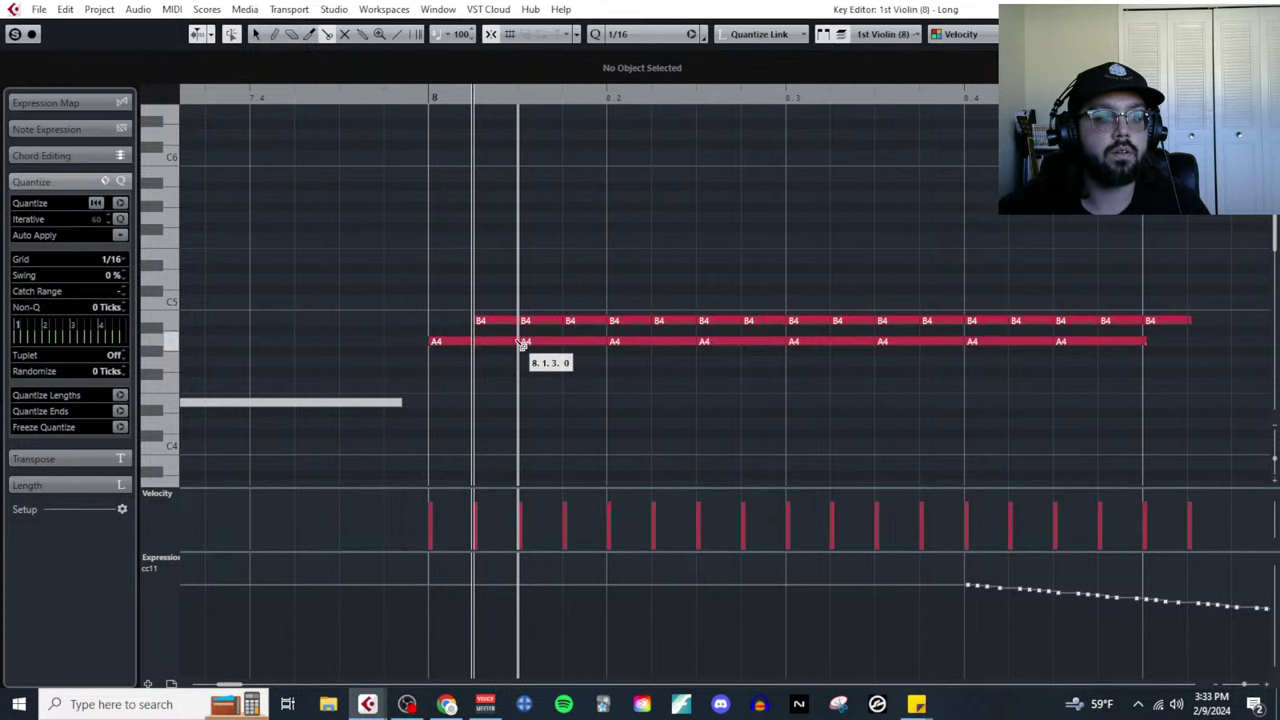
key(ctrl+z)
click(530, 368)
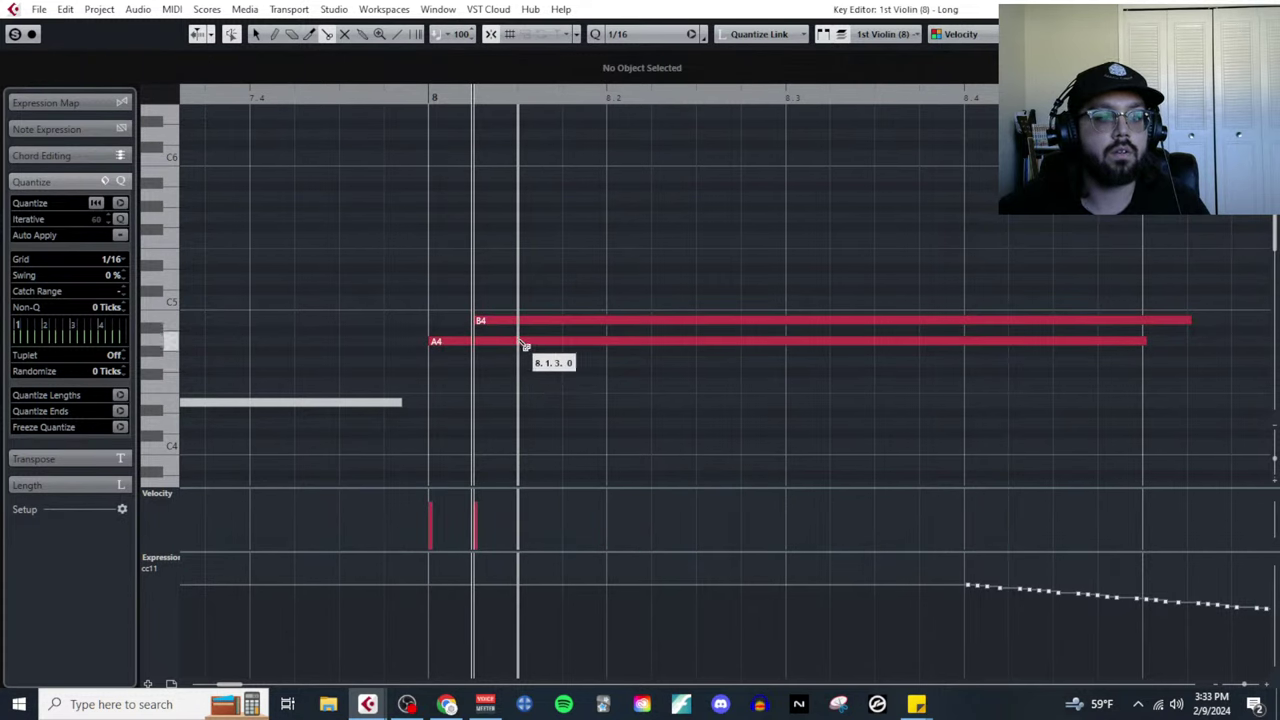
alt+click(522, 344)
Shorten the split A4 and B4 pieces in bar 8 to one sixteenth so they alternate up to bar 9.
key(1)
drag(506, 297, 1153, 407)
drag(1184, 322, 1142, 322)
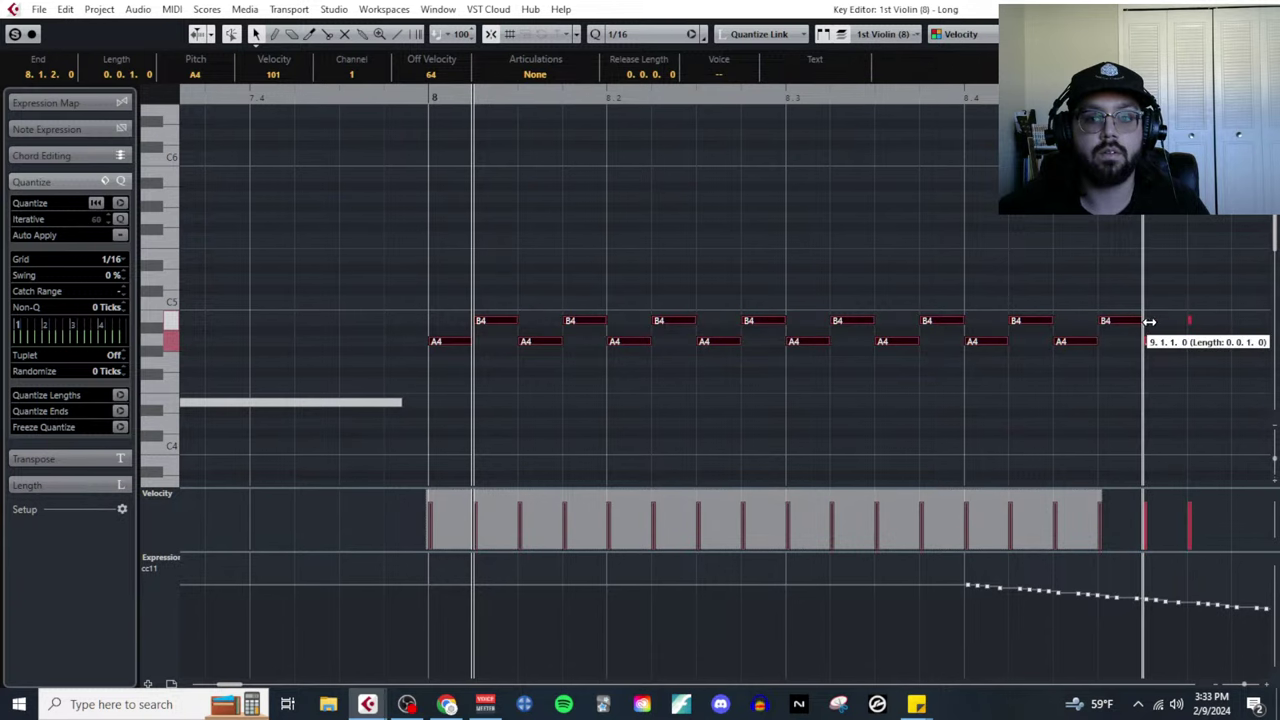
scroll(947, 358, down, 3)
scroll(571, 348, left, 6)
scroll(383, 311, down, 1)
scroll(343, 314, left, 2)
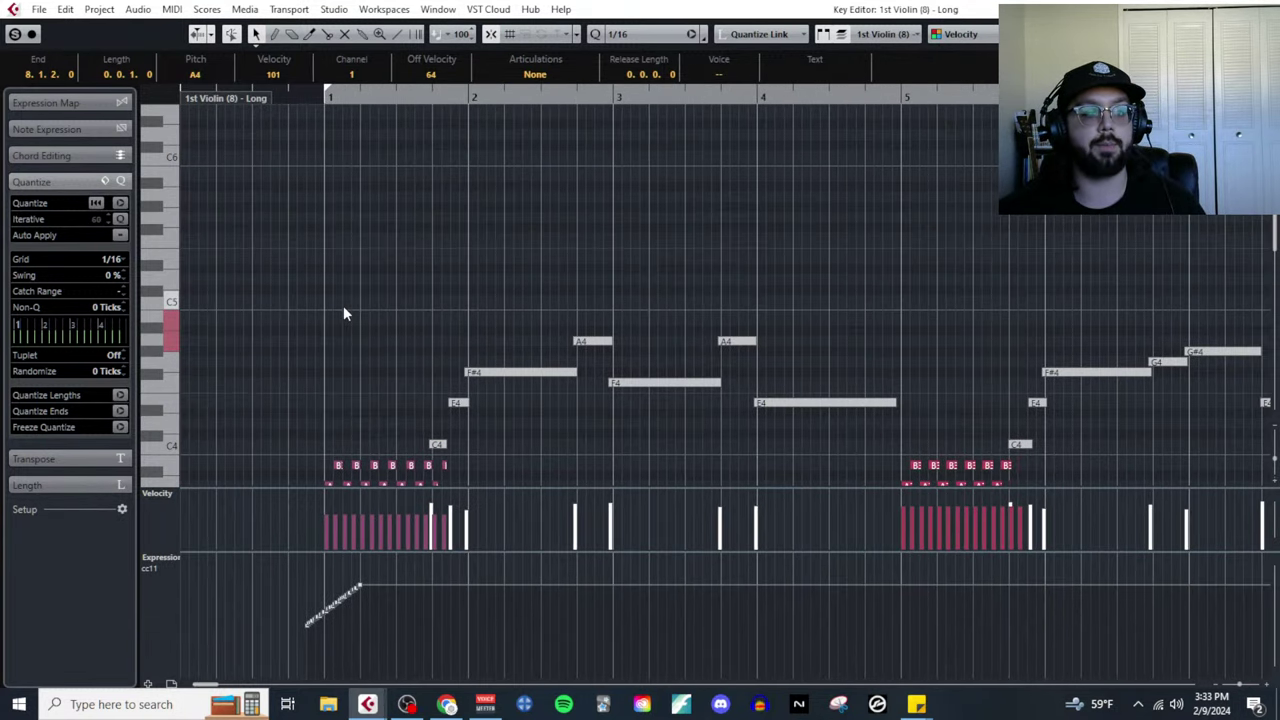
Play the flute part from before bar 1 to hear the trills within the melody.
click(292, 98)
scroll(565, 183, down, 3)
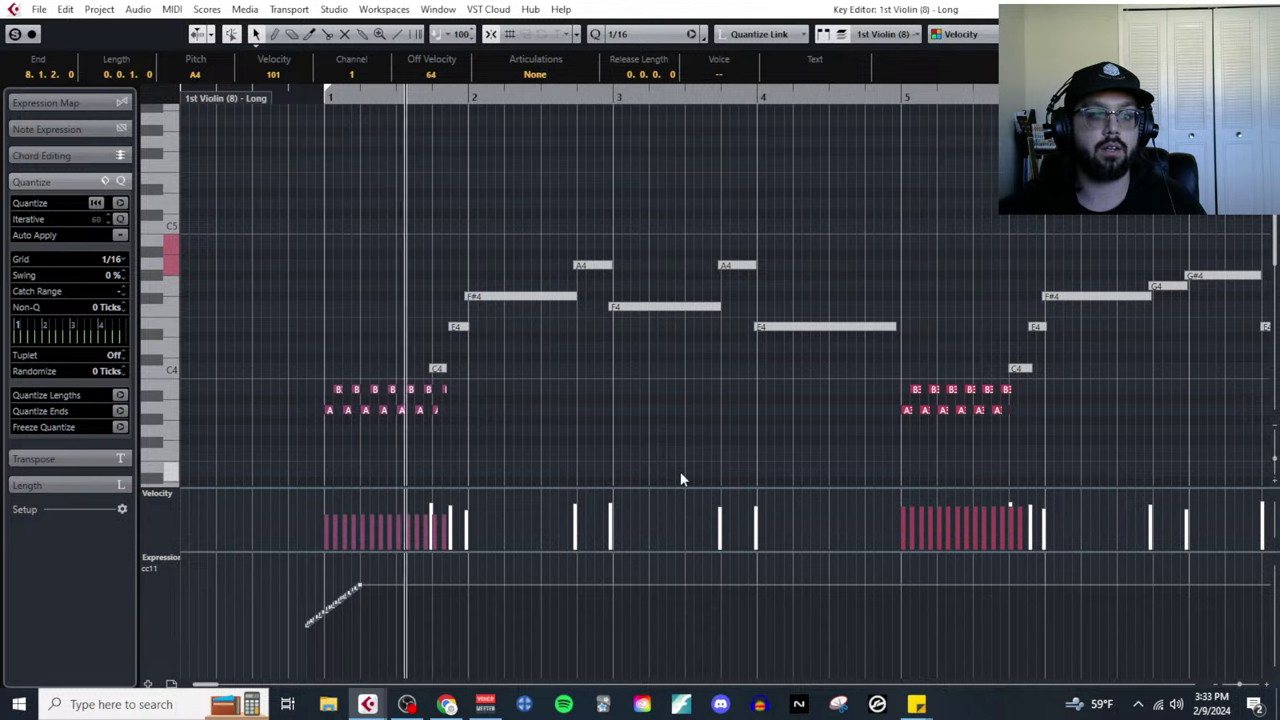
scroll(659, 400, down, 1)
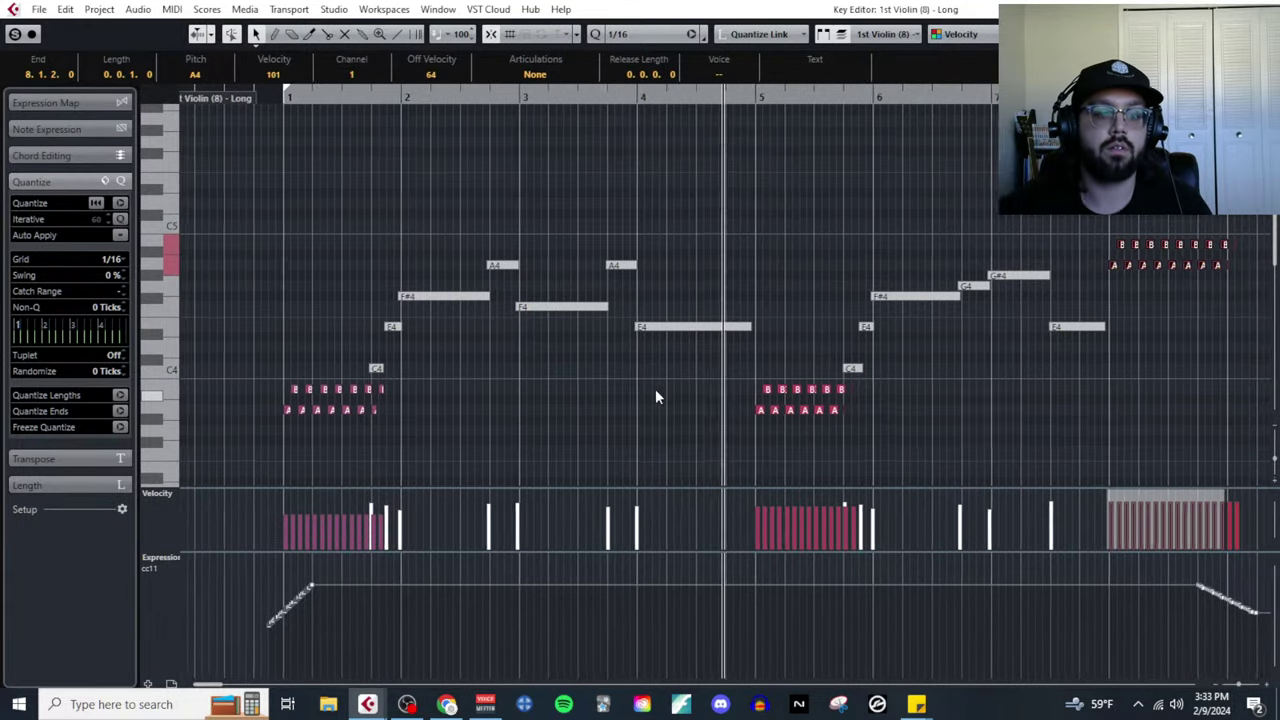
scroll(227, 244, down, 4)
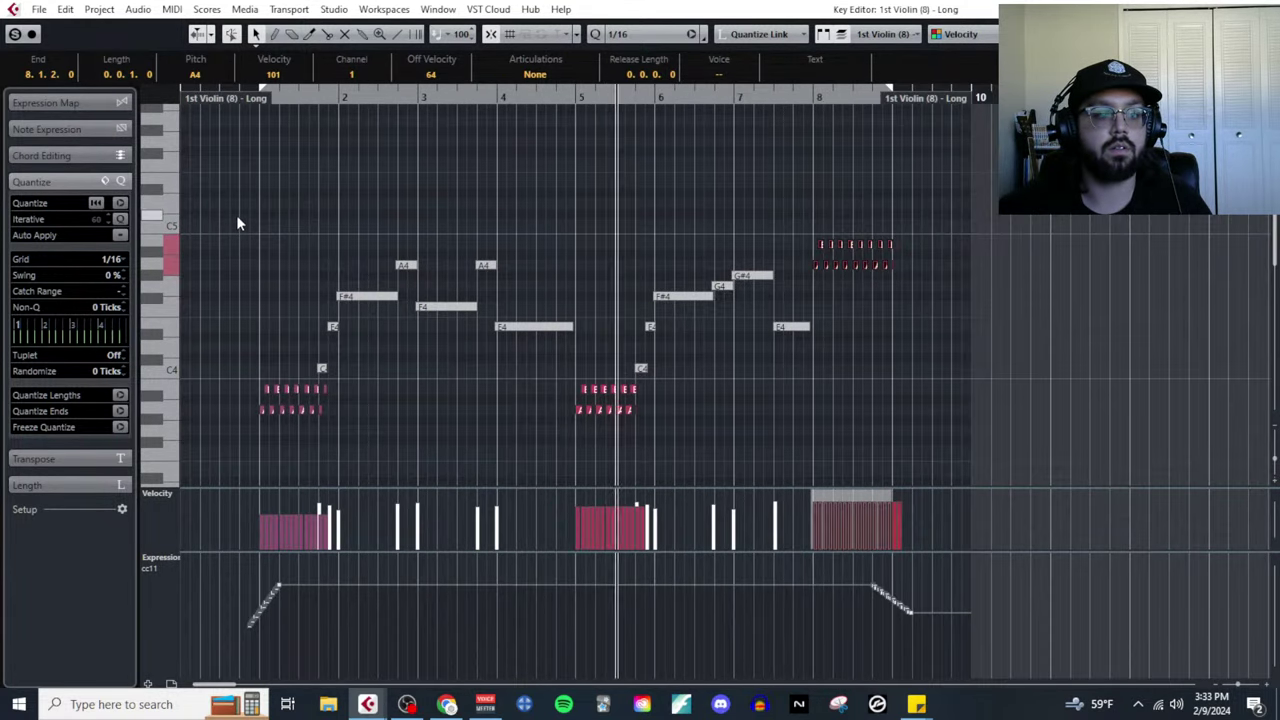
Transpose all notes of the flute part up one octave and listen through to the final trill in bar 8.
drag(230, 192, 975, 461)
key(shift+Up)
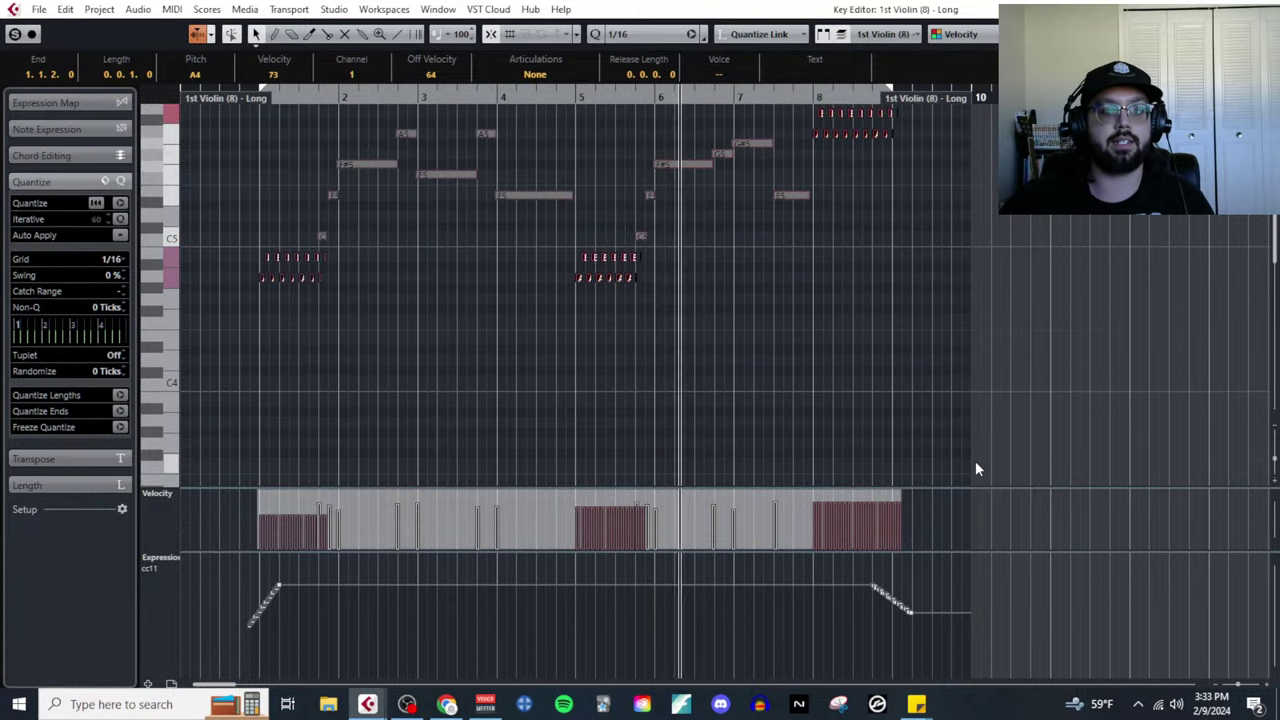
scroll(830, 270, up, 2)
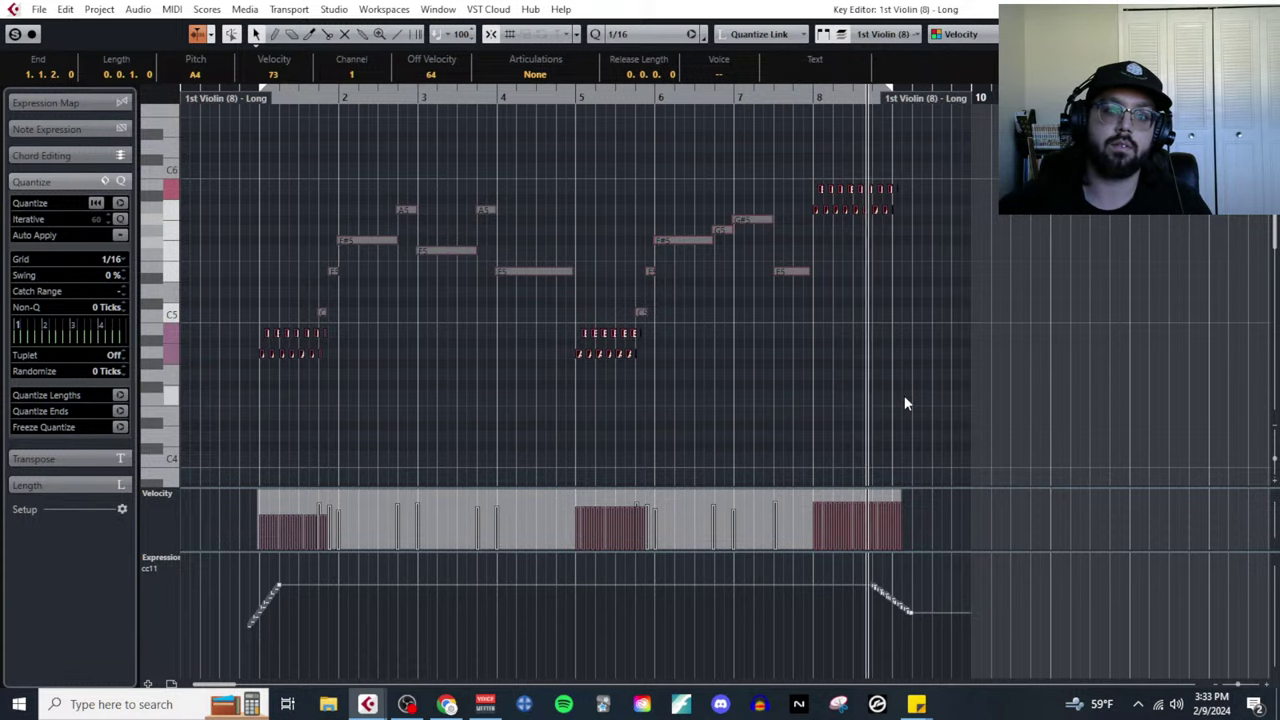
key(g)
key(g)
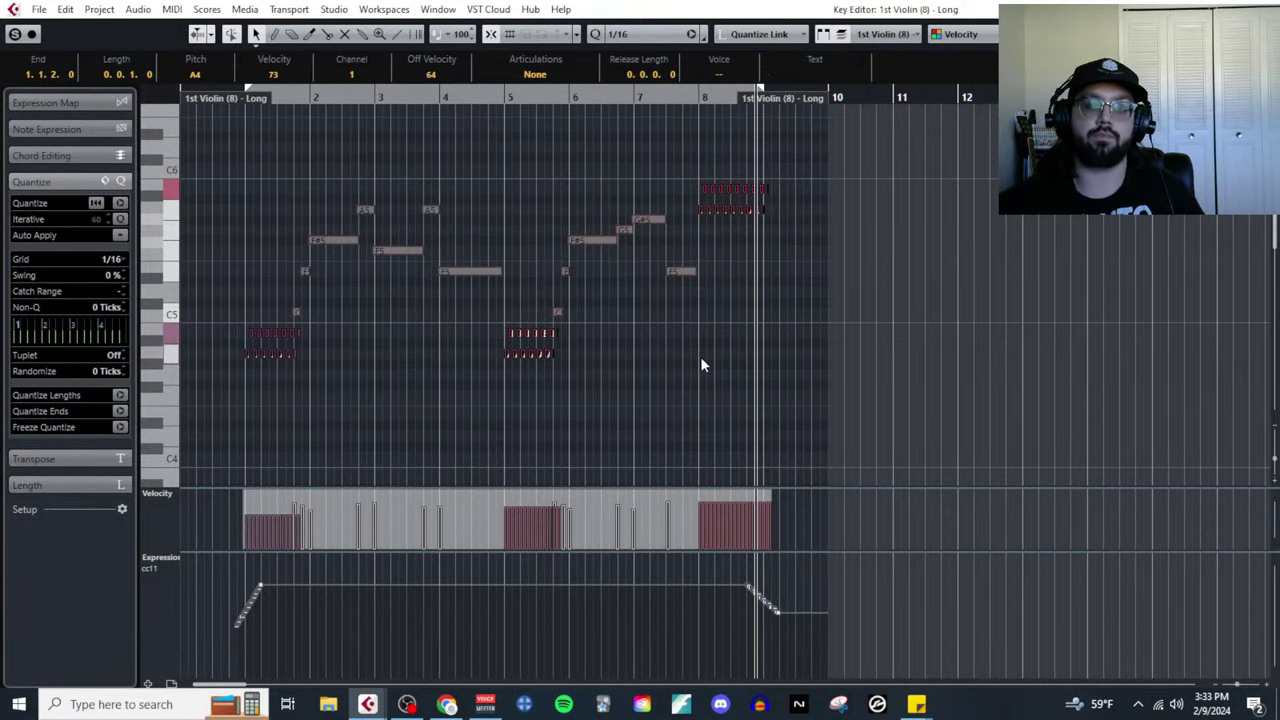
Close the Key Editor and delete the trilled part from the Flute - Long track.
key(ctrl+w)
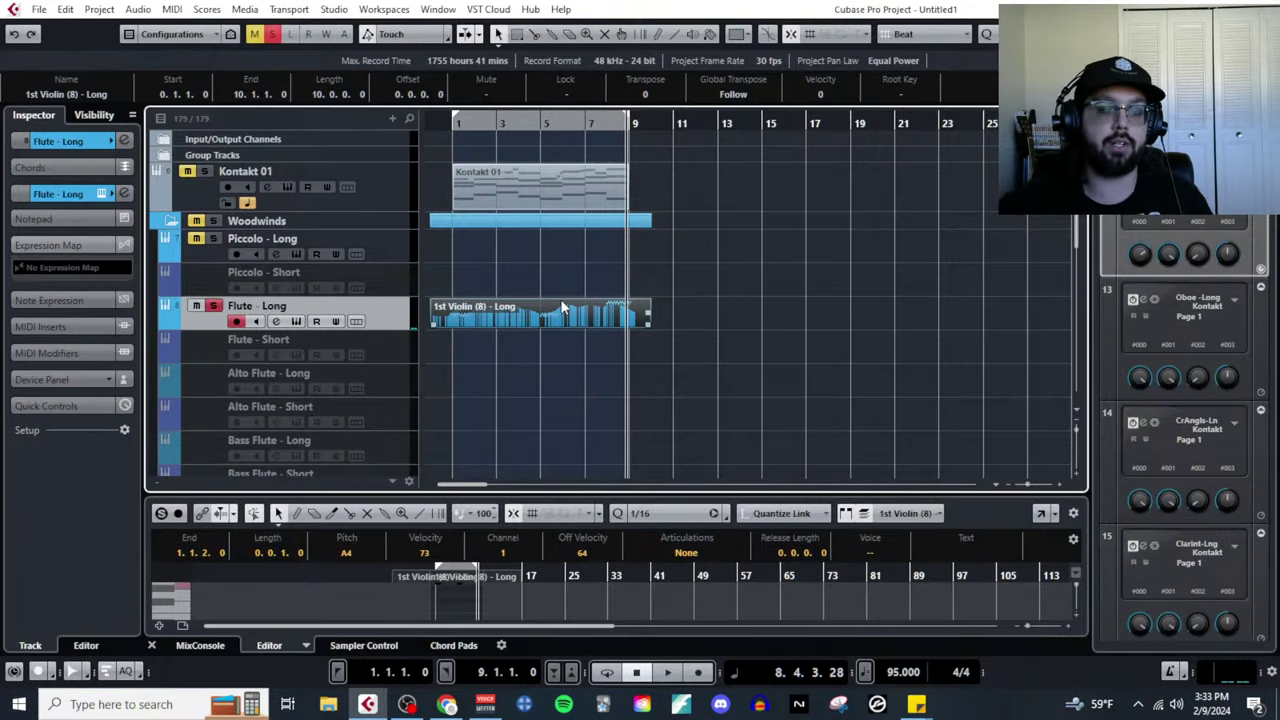
key(Delete)
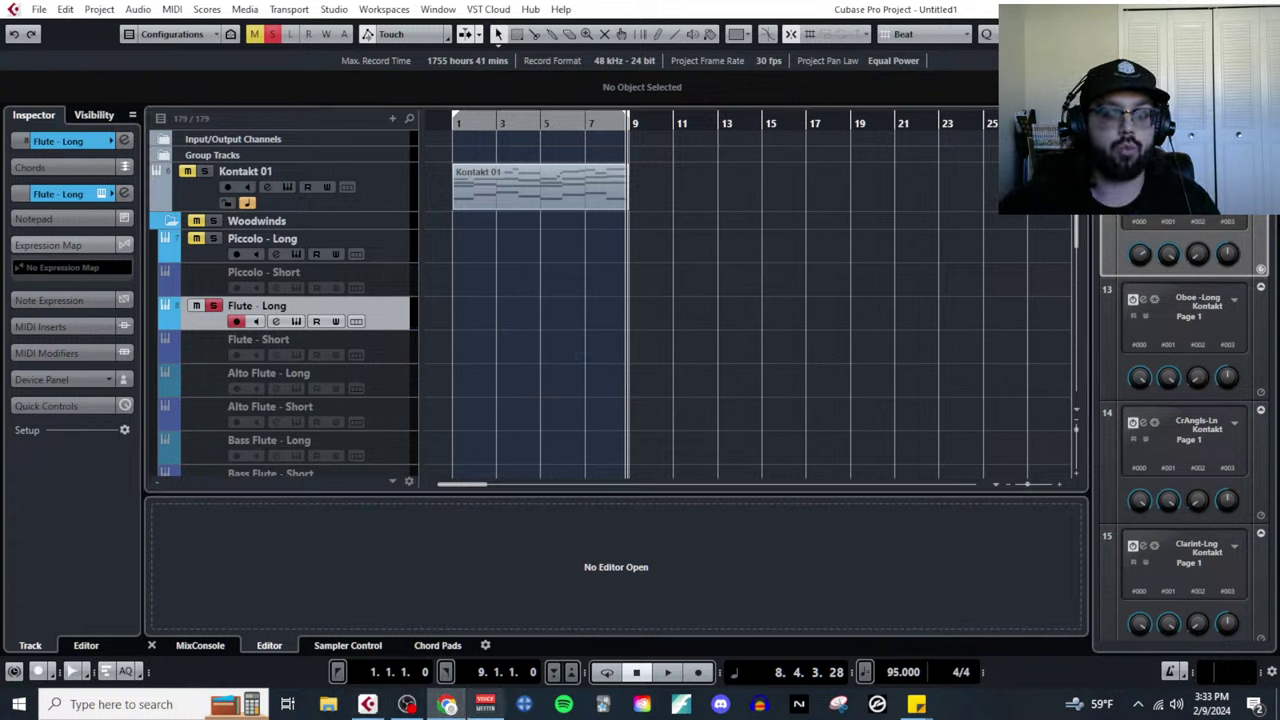
mouse_move(449, 707)
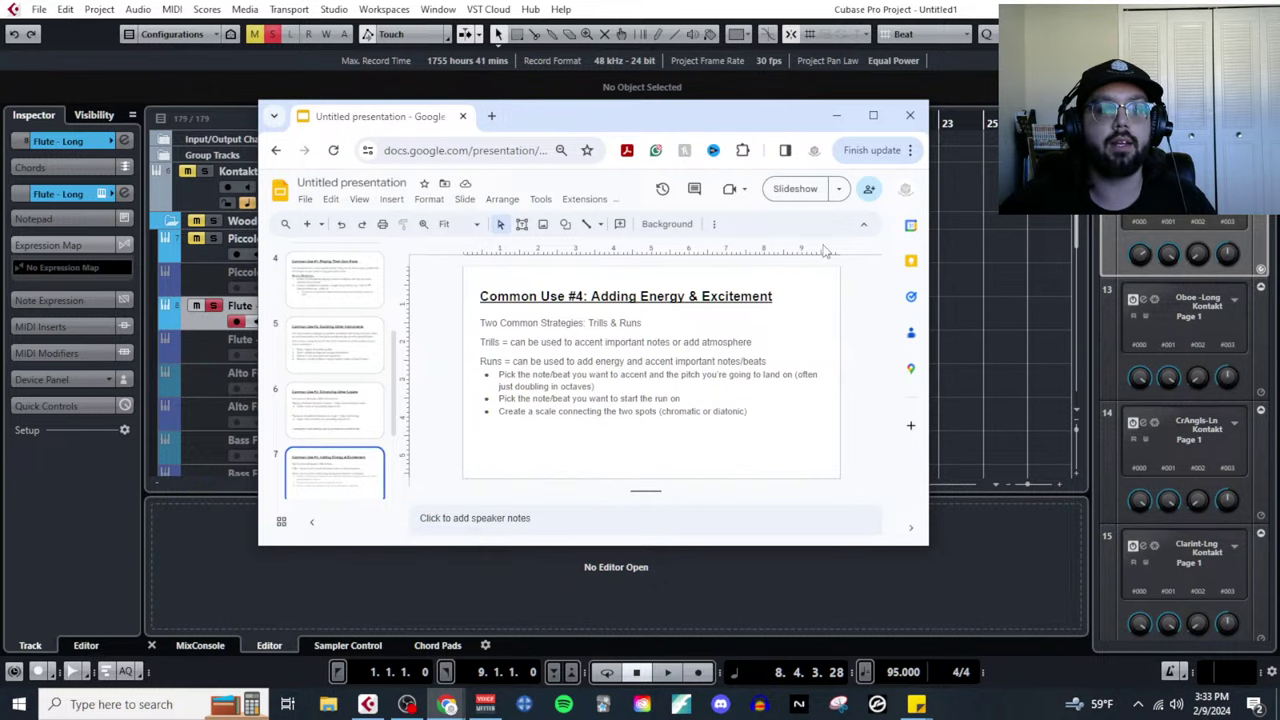
click(839, 190)
click(813, 262)
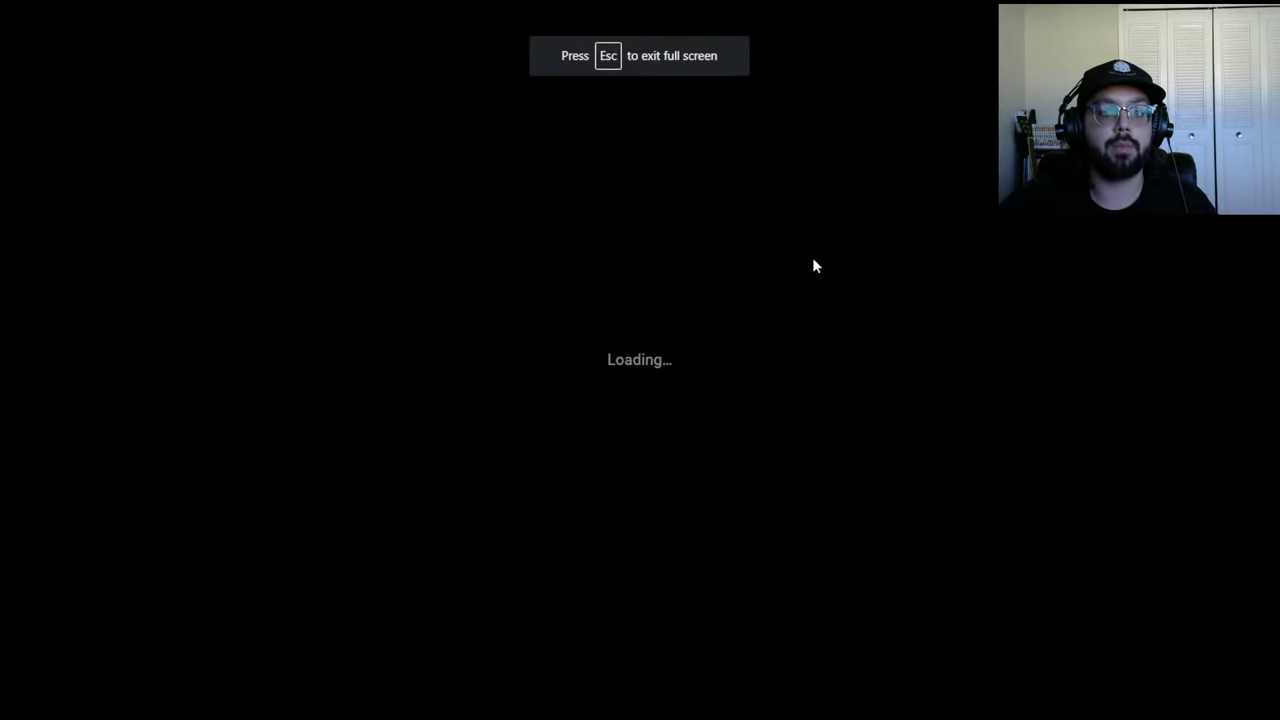
key(Escape)
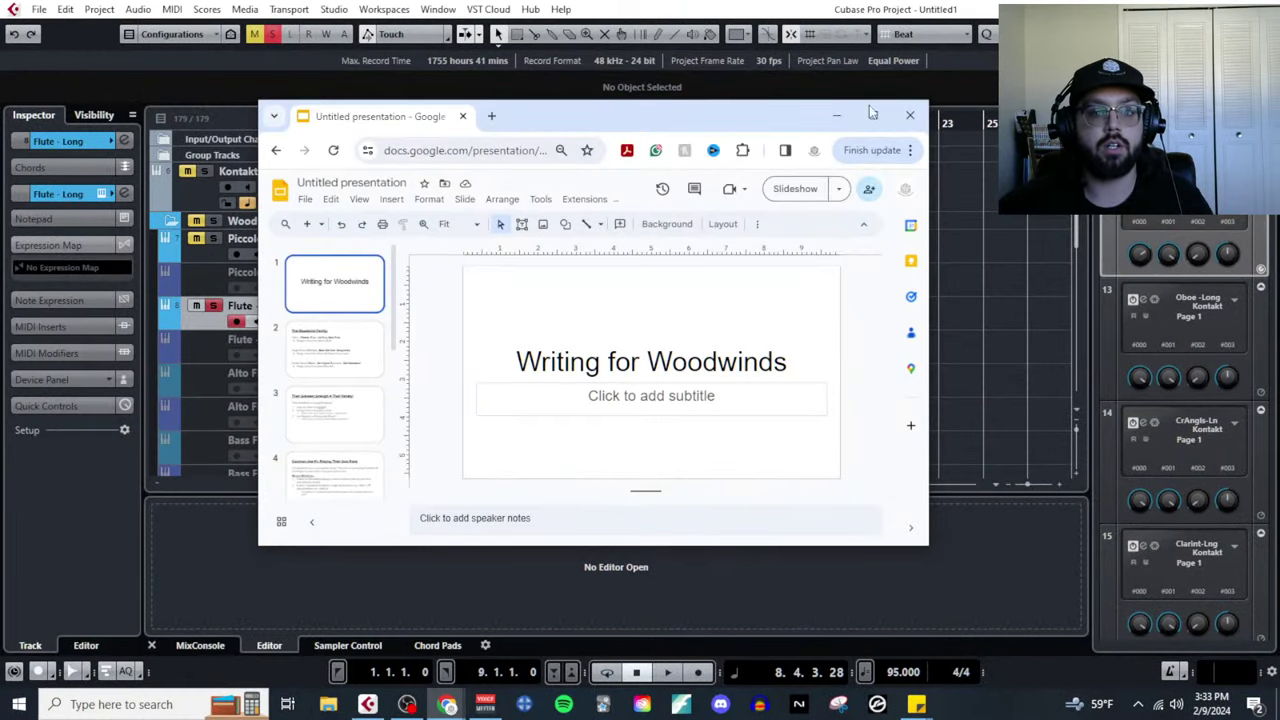
Present the Writing for Woodwinds deck in Google Slides without the separate presenter window and advance to the Common Use #4 slide.
click(839, 190)
click(813, 222)
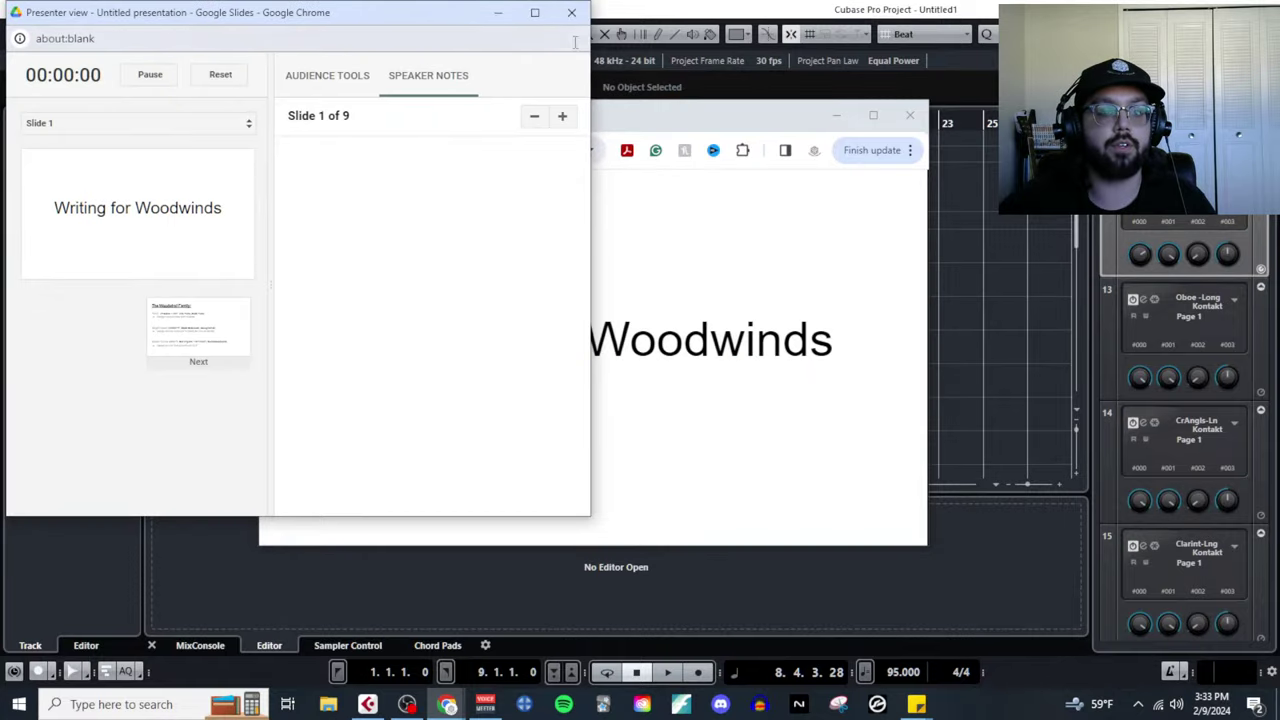
click(568, 12)
key(Right)
key(Right)
key(Right)
key(Right)
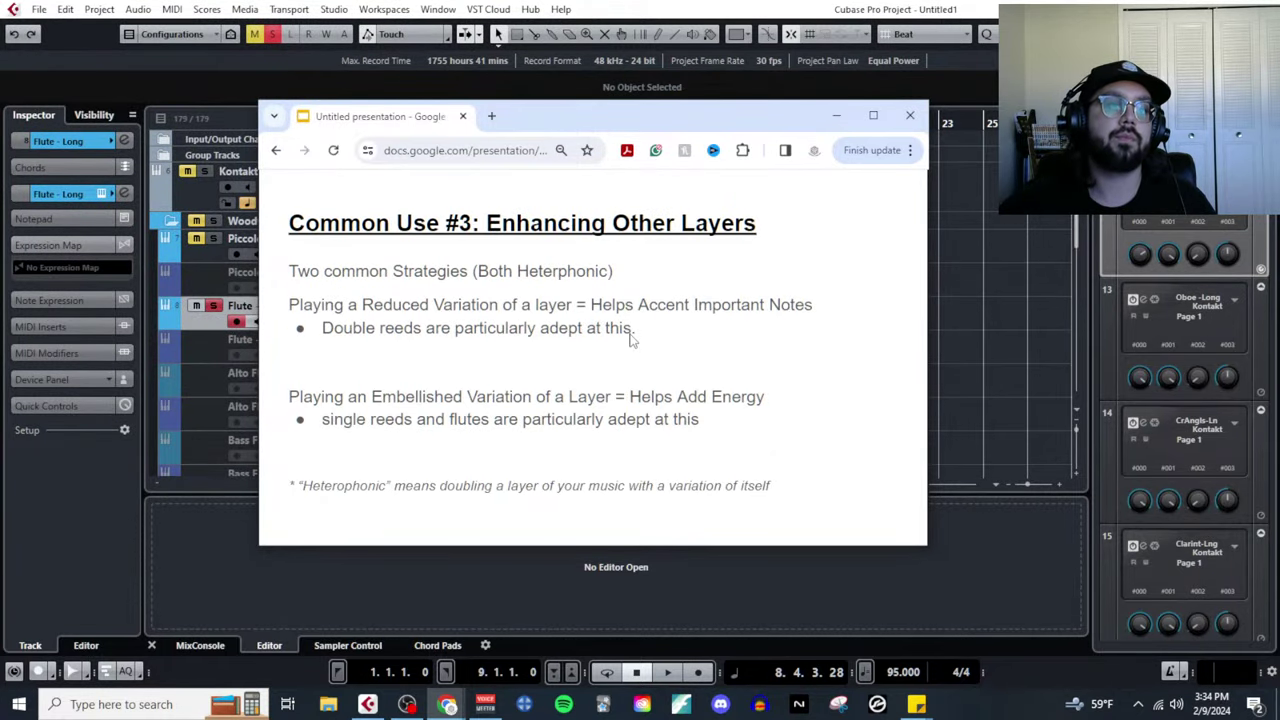
key(Right)
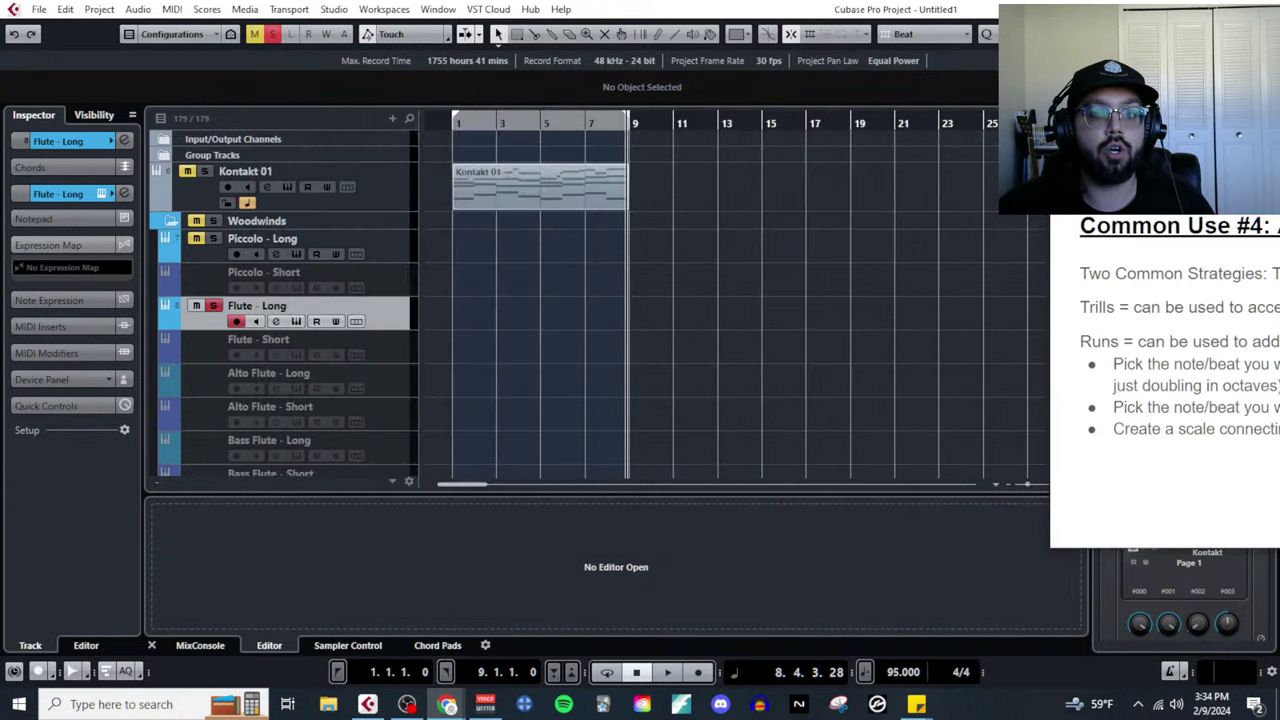
Back in Cubase, copy the 1st Violin (8) - Long part onto the Flute - Long track, starting at 0.1.1.0.
scroll(534, 336, down, 4)
scroll(540, 340, down, 10)
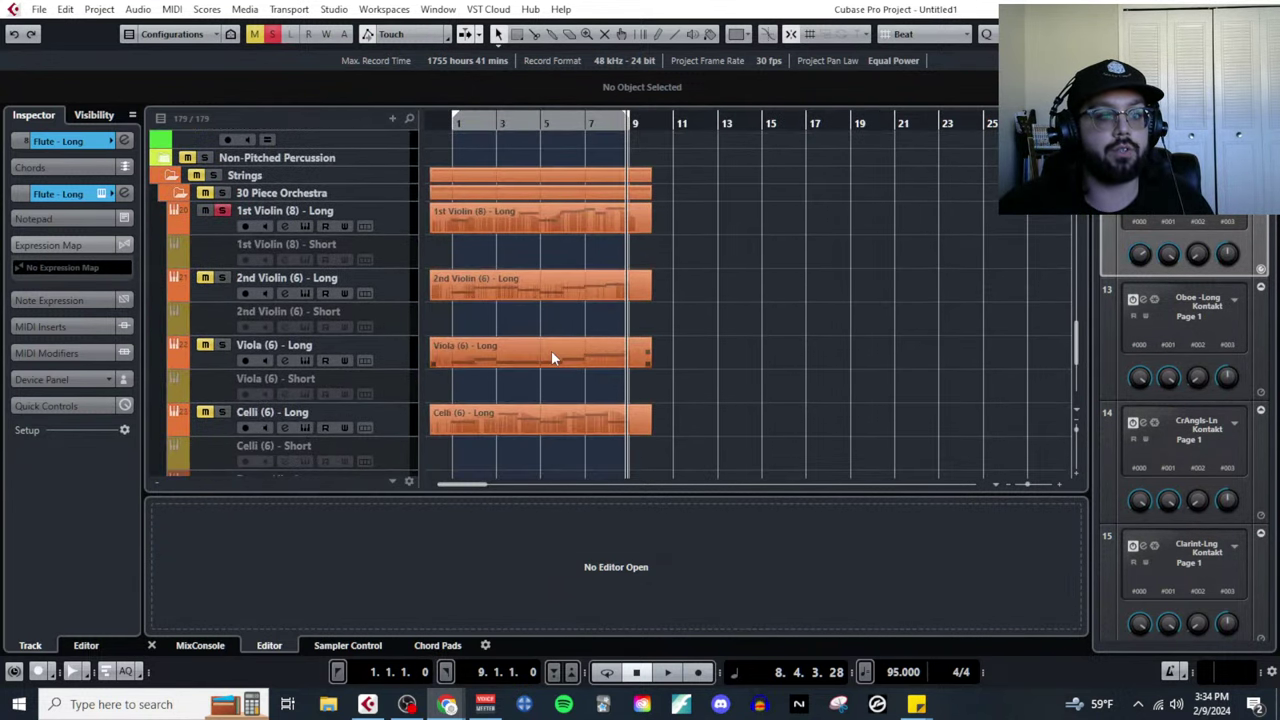
click(552, 223)
scroll(490, 280, up, 14)
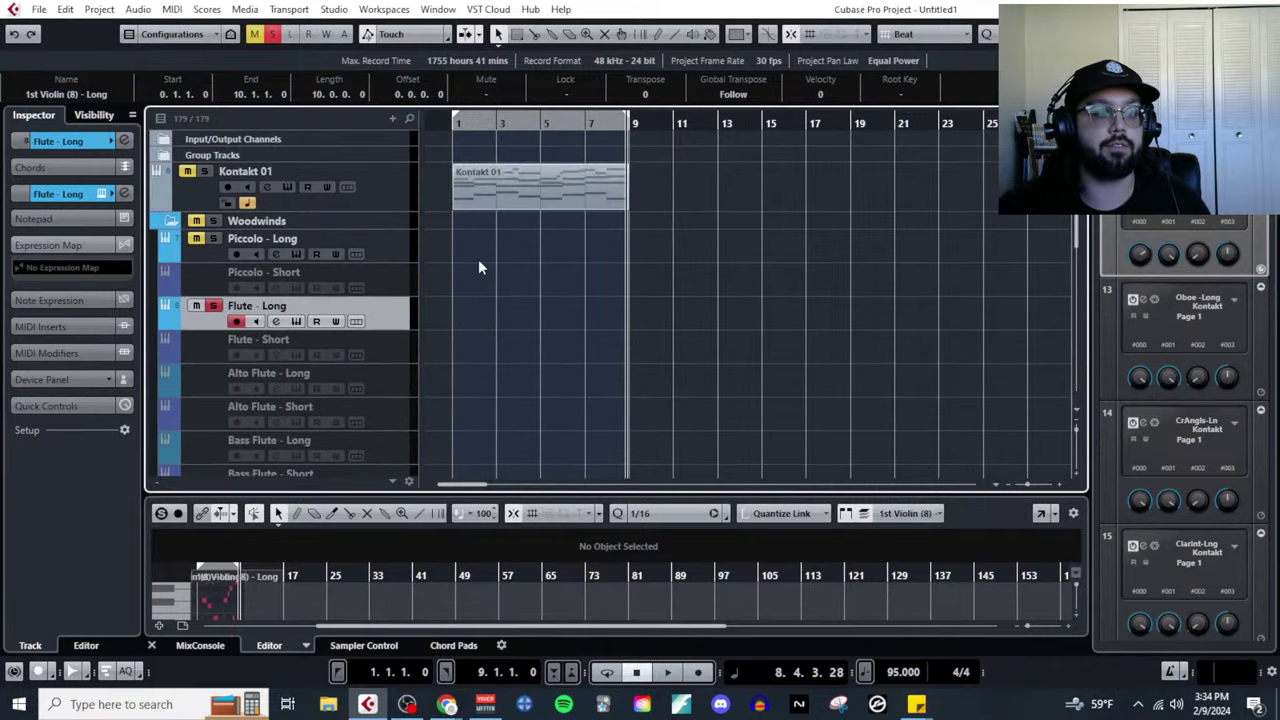
click(452, 133)
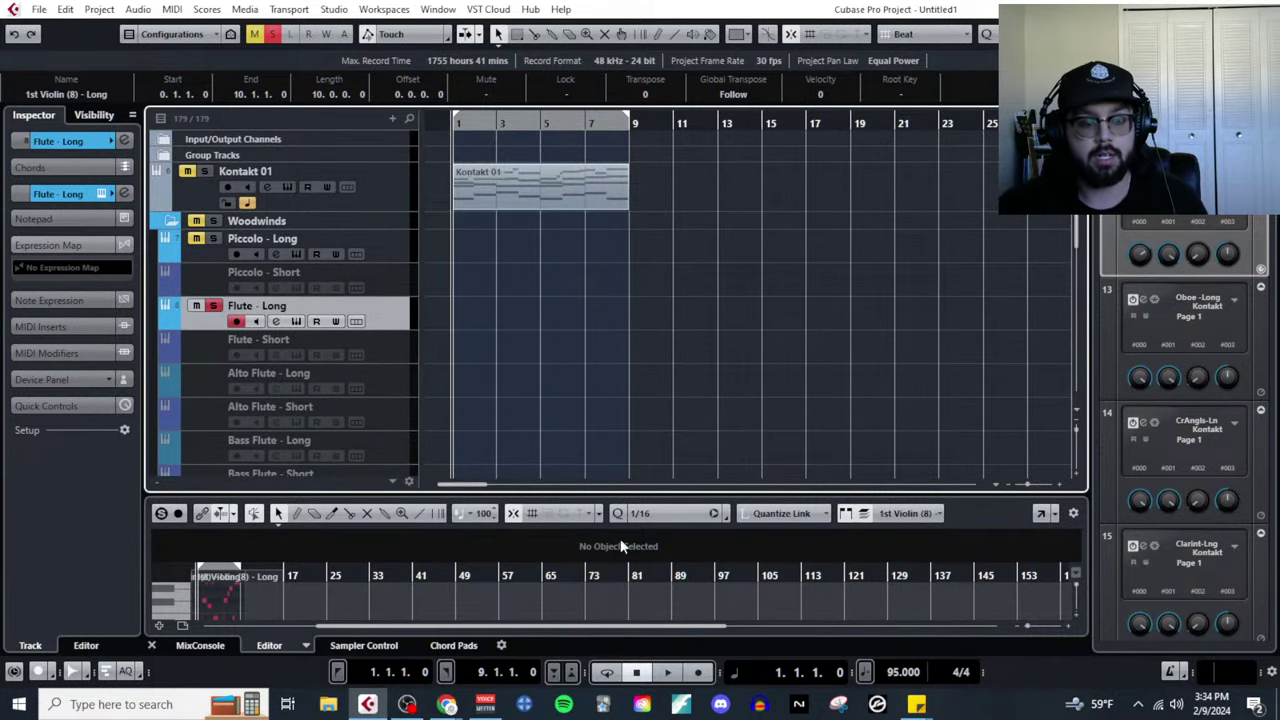
key(ctrl+v)
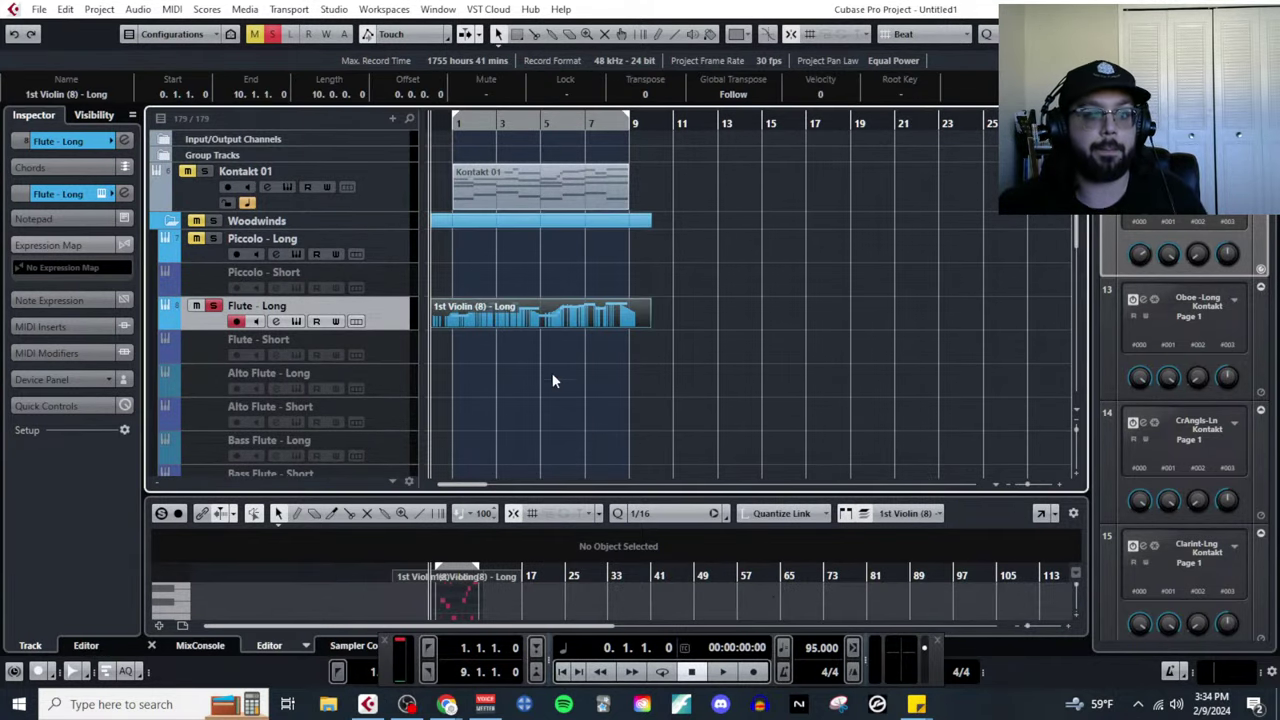
Open the pasted flute part in the Key Editor and mute all its notes.
click(172, 9)
click(205, 29)
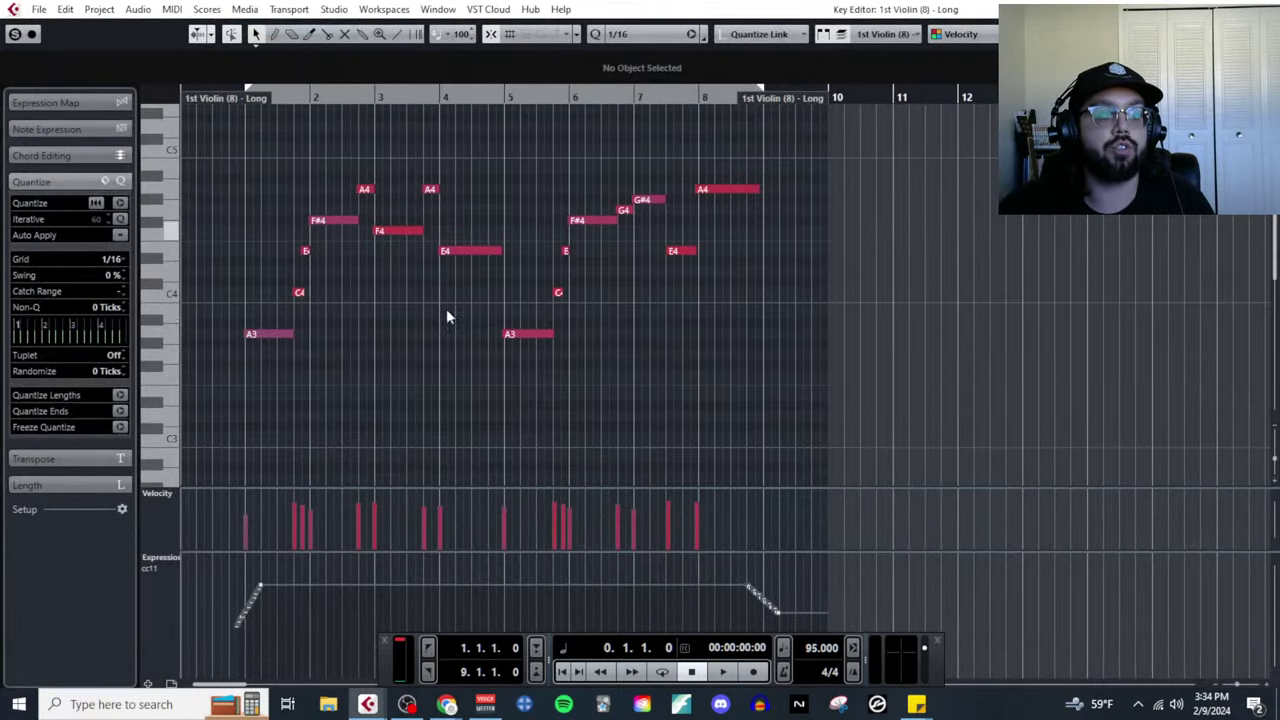
drag(240, 137, 766, 394)
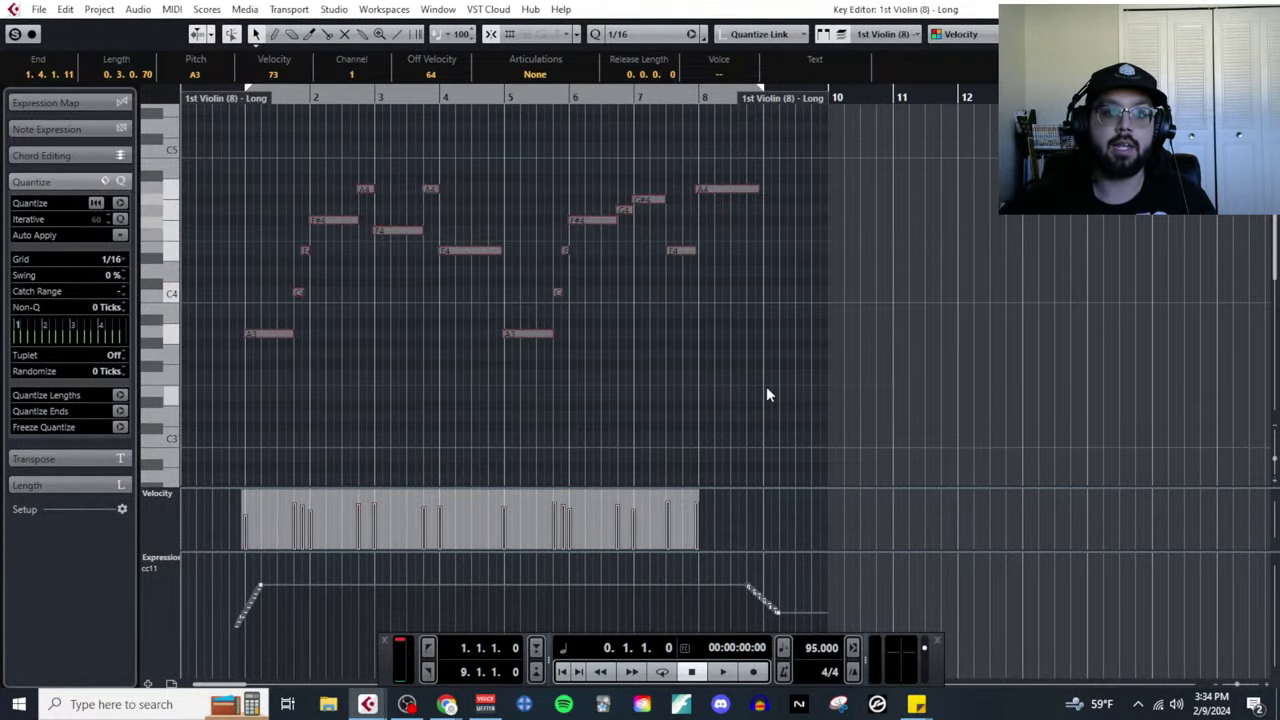
Draw a one-bar A5 note at the start of bar 8, an octave above the muted A4.
key(h)
key(h)
scroll(727, 278, up, 2)
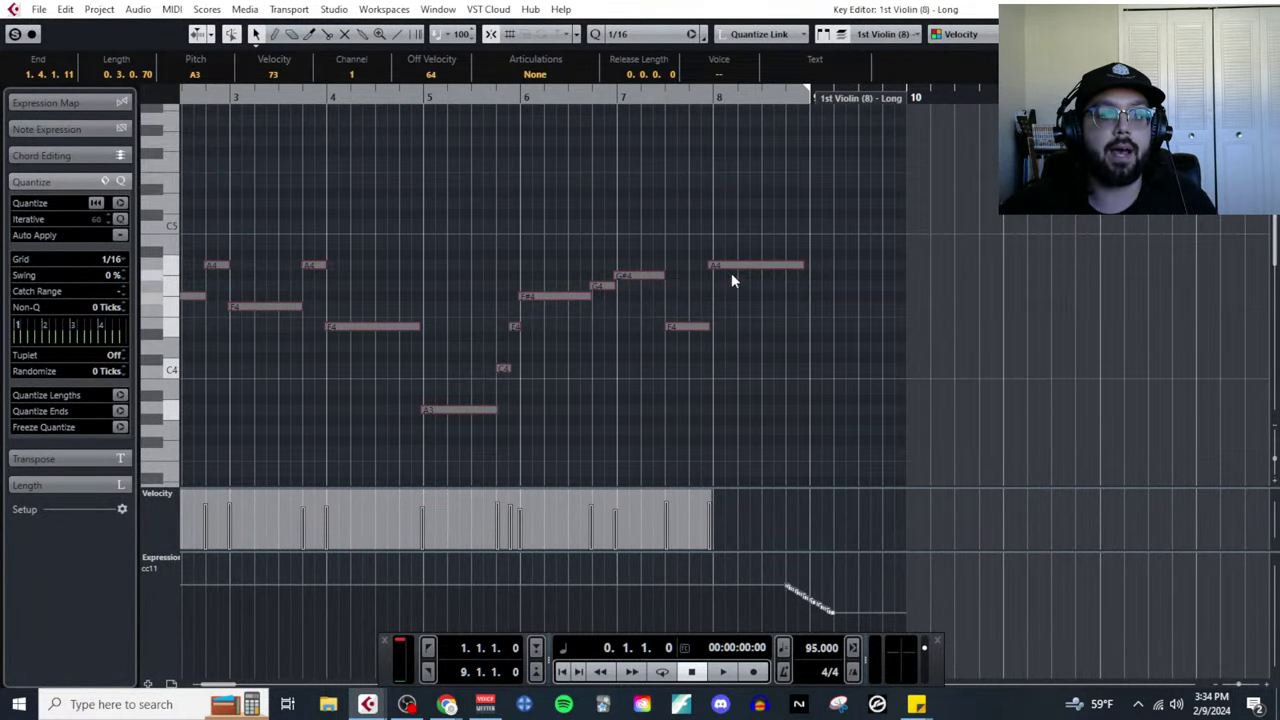
click(740, 267)
right_click(737, 214)
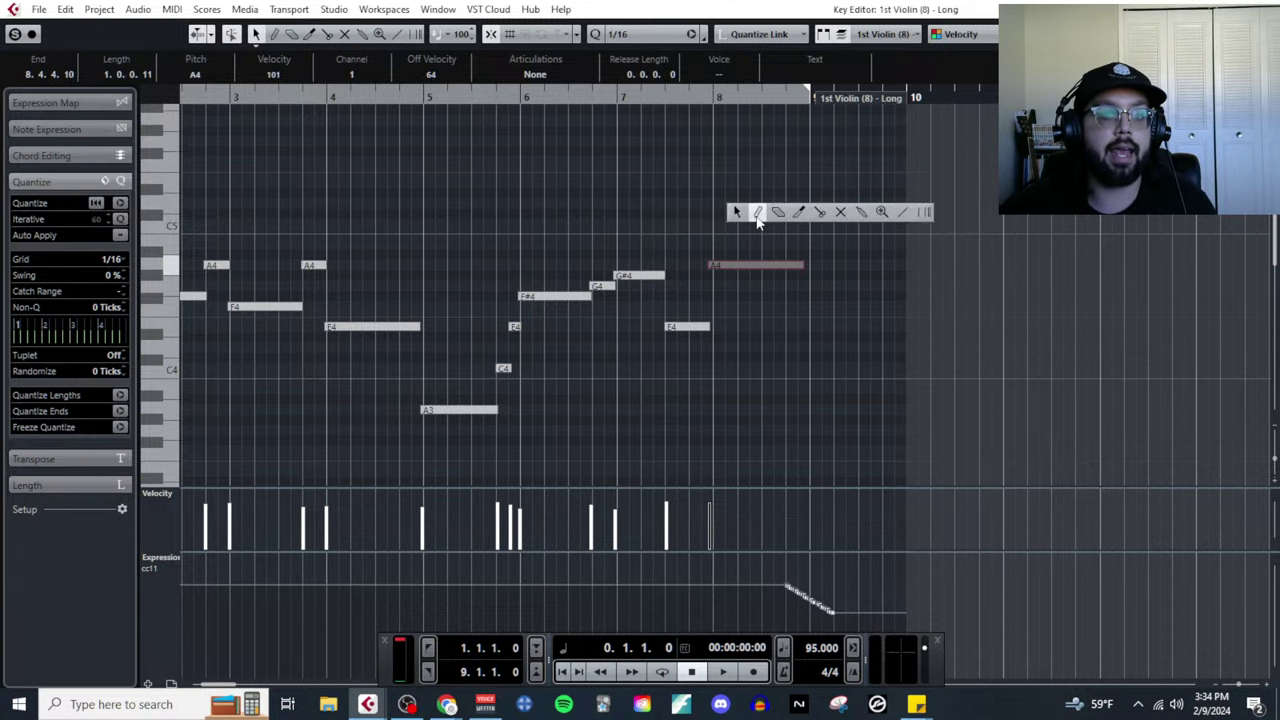
click(757, 209)
scroll(740, 170, up, 2)
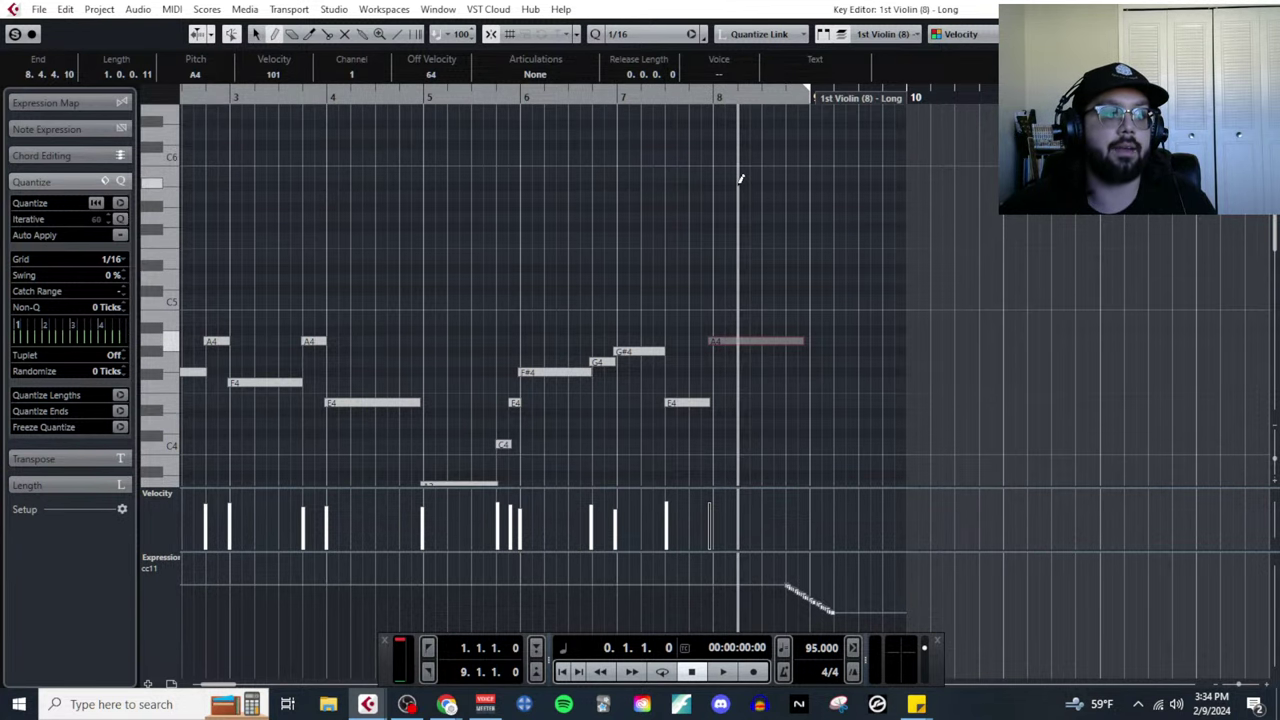
mouse_move(716, 197)
mouse_down()
mouse_move(820, 197)
mouse_move(805, 199)
mouse_up()
right_click(808, 243)
click(808, 243)
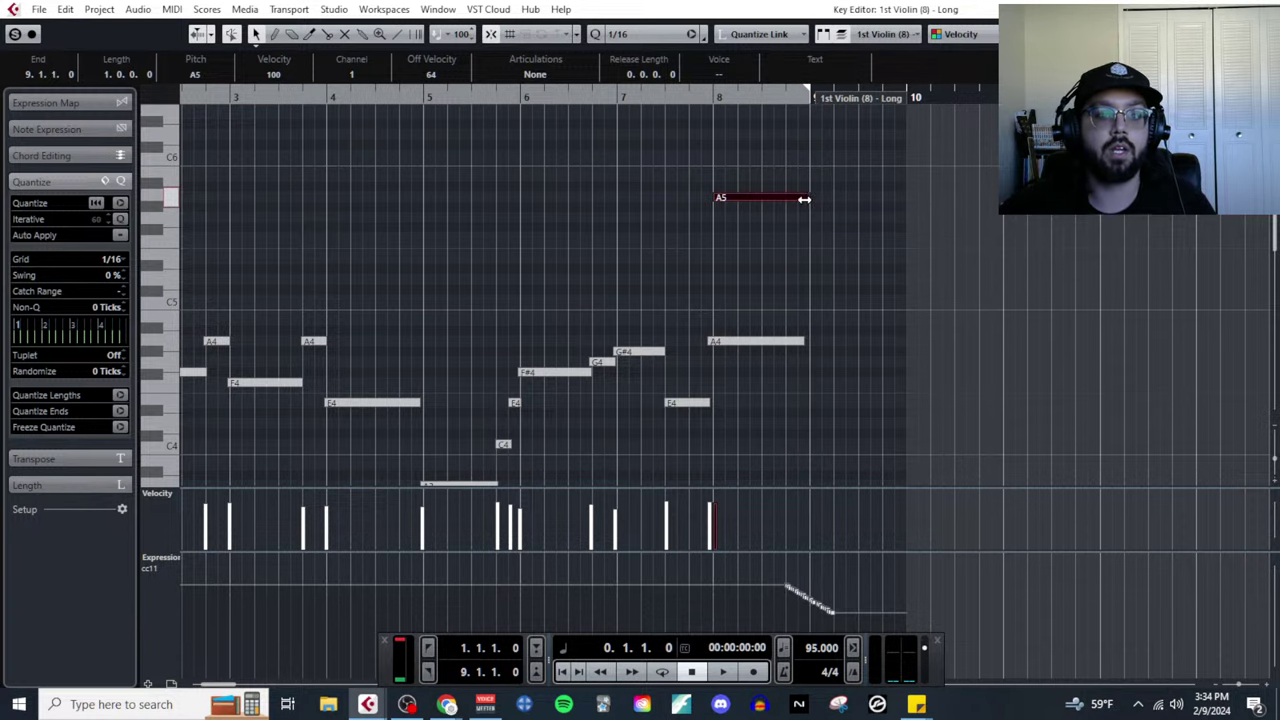
ctrl+scroll(735, 259, up, 2)
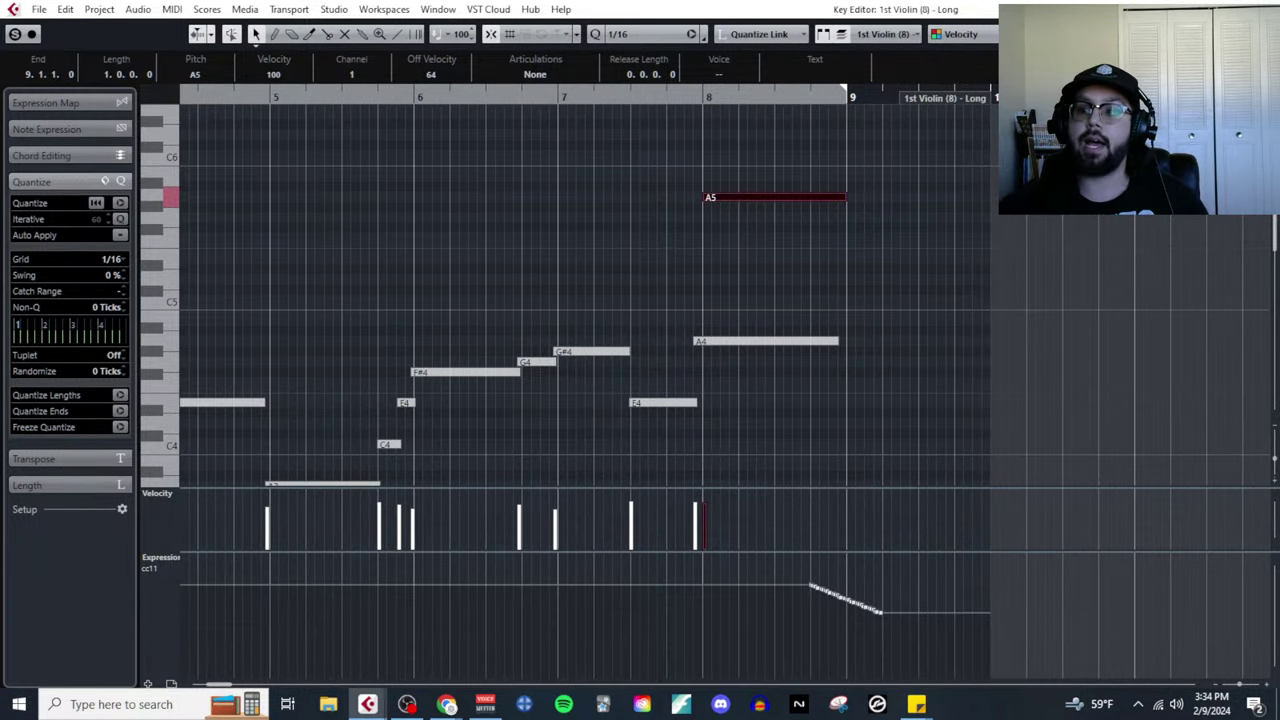
Consult the slide's instructions for runs, and draw a sixteenth-note E5 at 7.3.1 as the run's starting note.
key(alt+Tab)
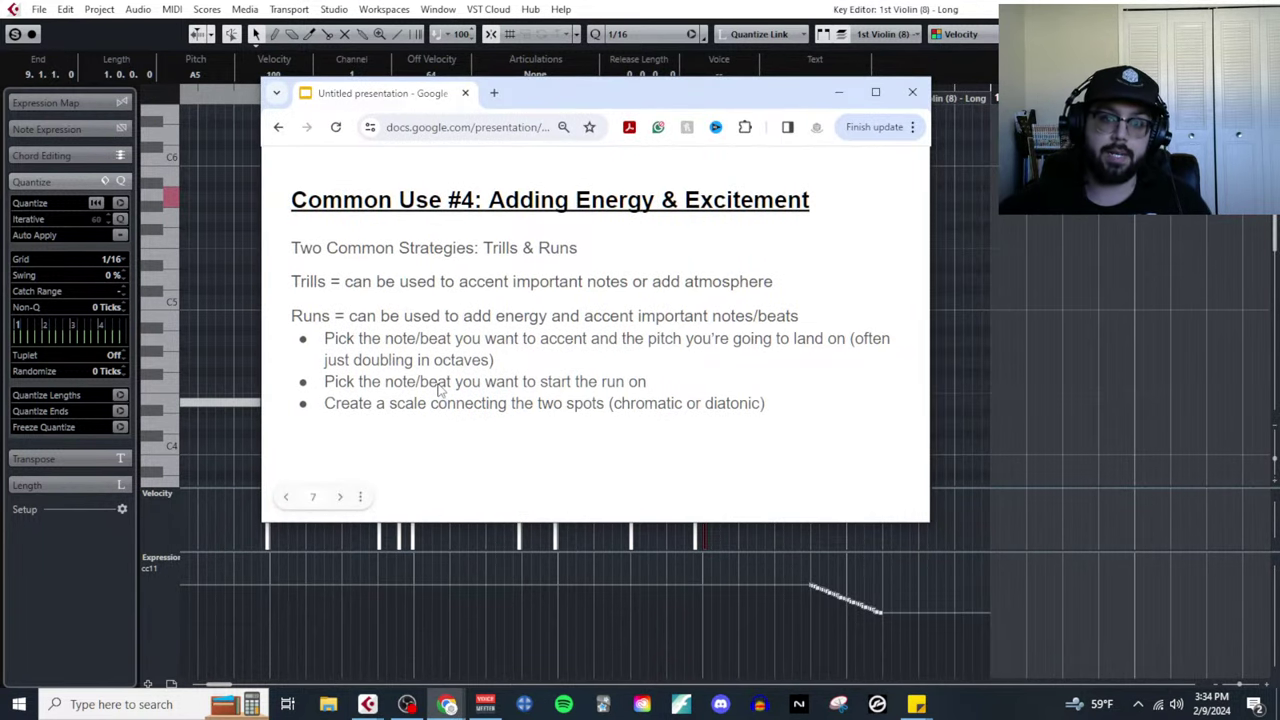
drag(416, 93, 571, 104)
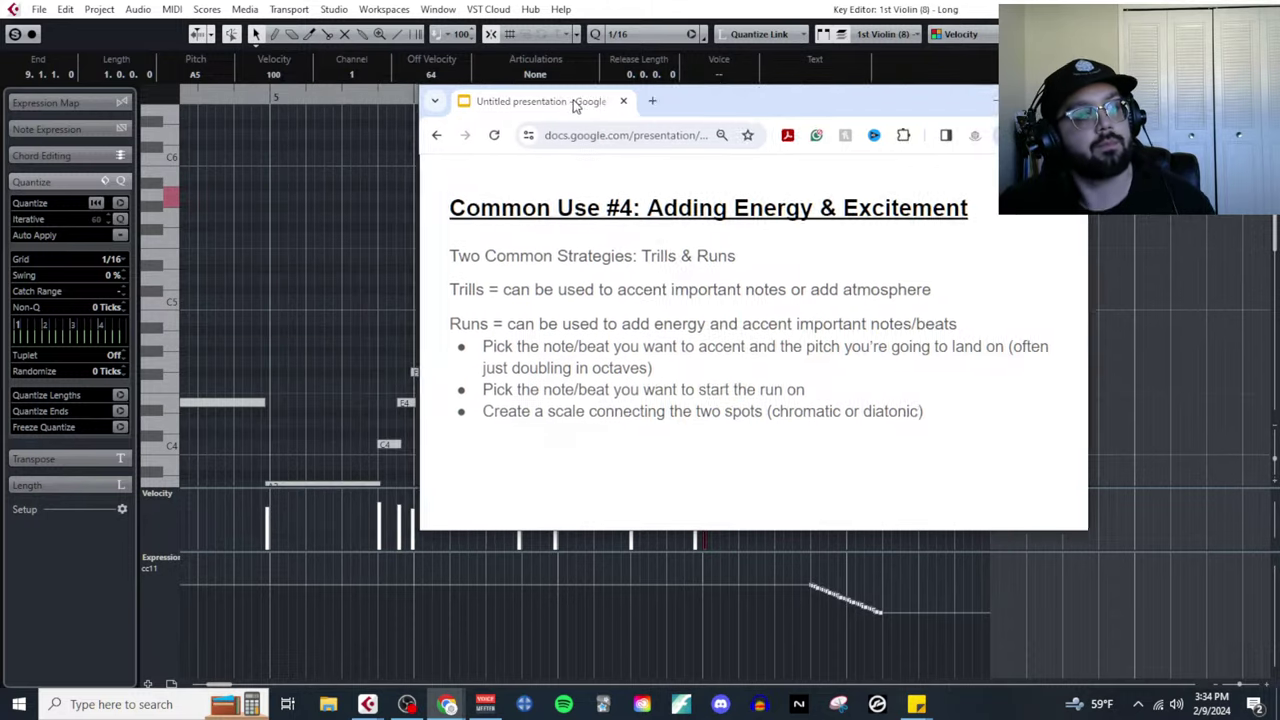
key(alt+Tab)
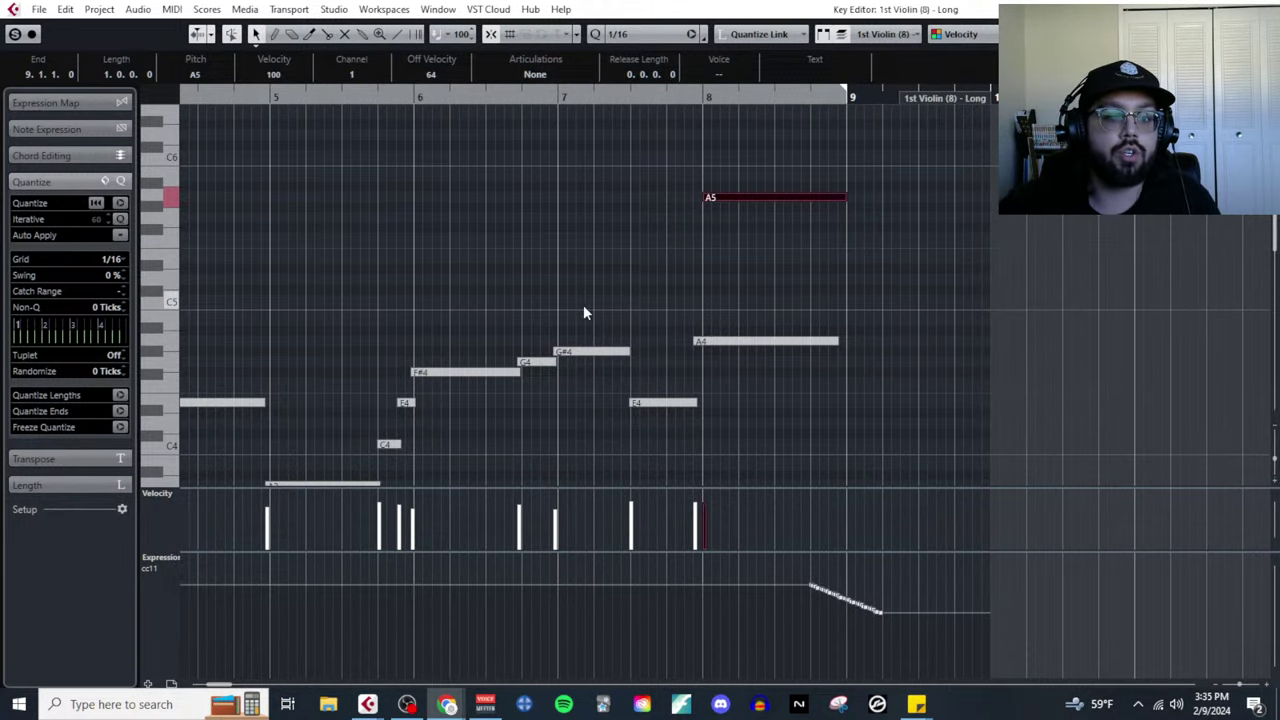
scroll(577, 306, up, 4)
scroll(600, 340, down, 2)
click(640, 330)
key(F2)
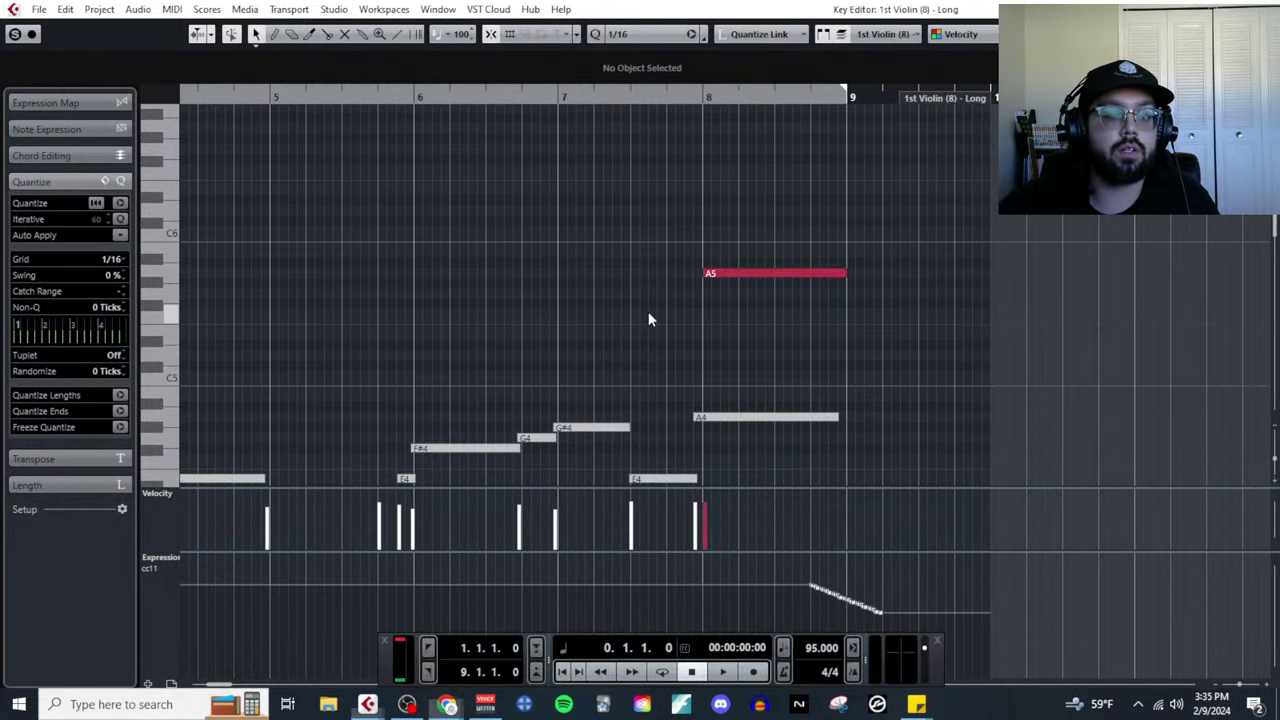
scroll(641, 370, up, 1)
scroll(644, 352, down, 2)
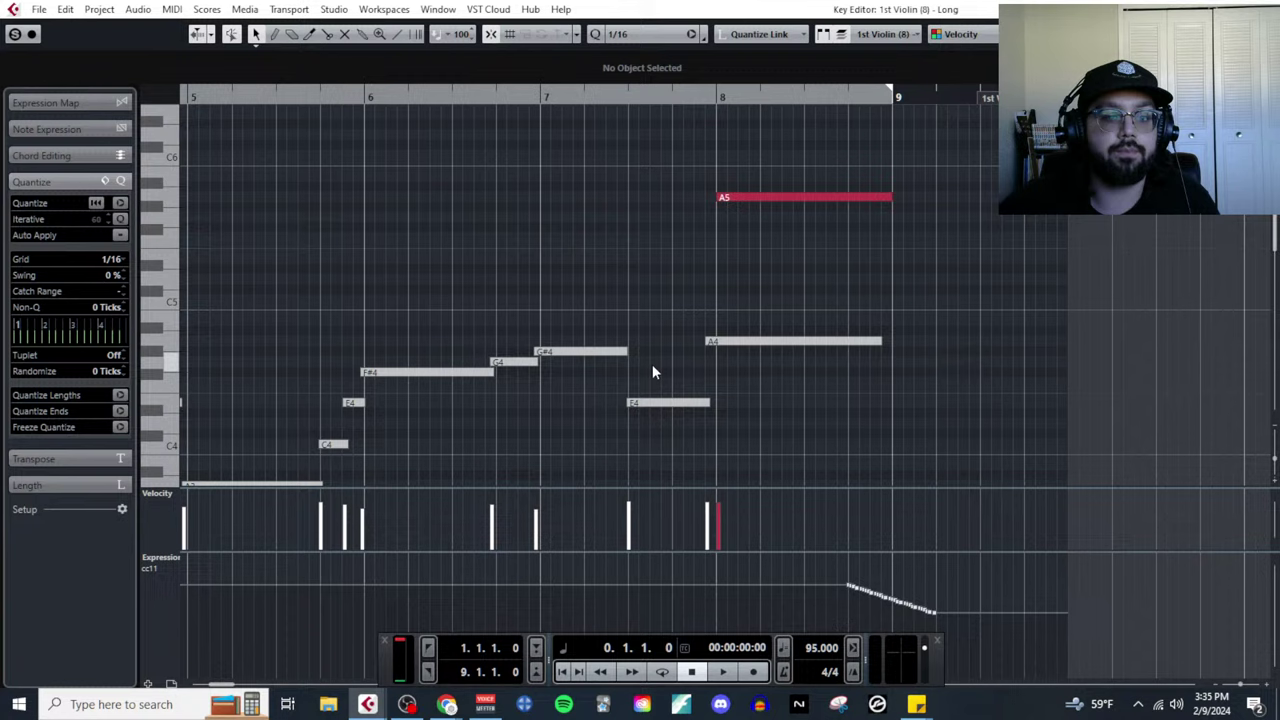
right_click(635, 265)
click(654, 274)
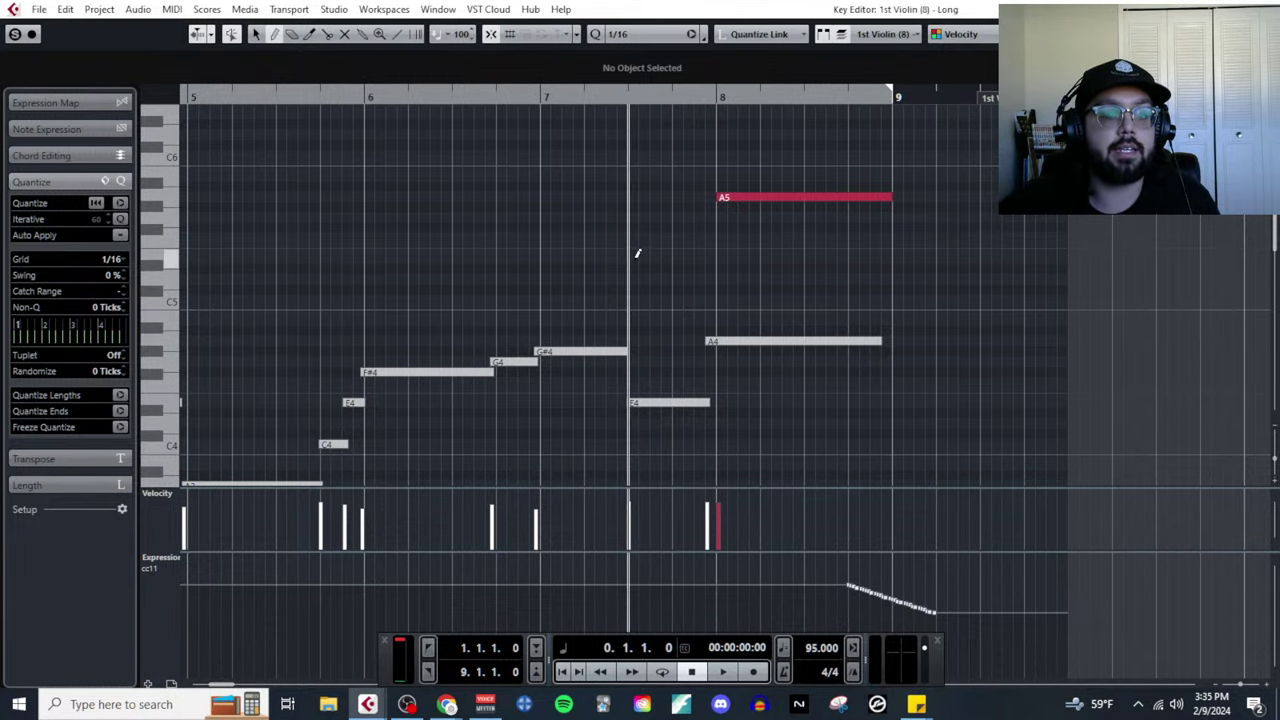
click(635, 257)
key(h)
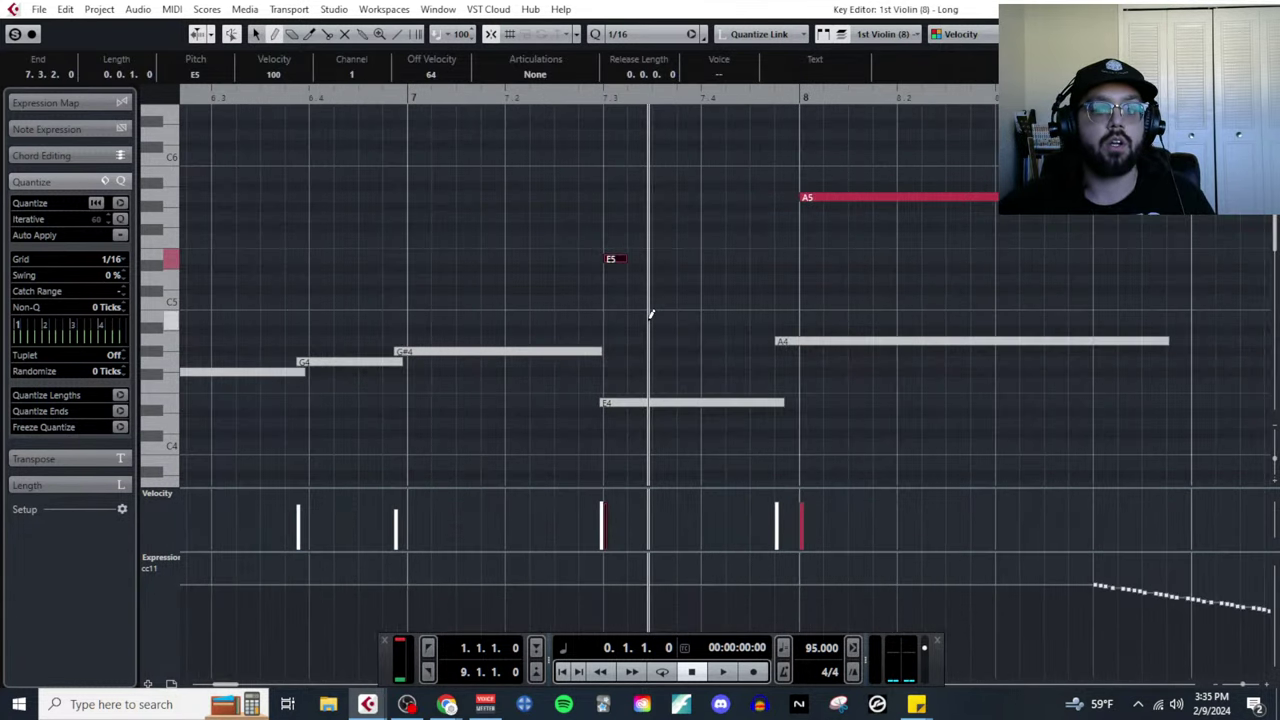
Recheck the slide's run instructions, and try a sixteenth-note run of F5, F#5, G5, G#5, A5 and B5 after the E5 in bar 7.
key(alt+Tab)
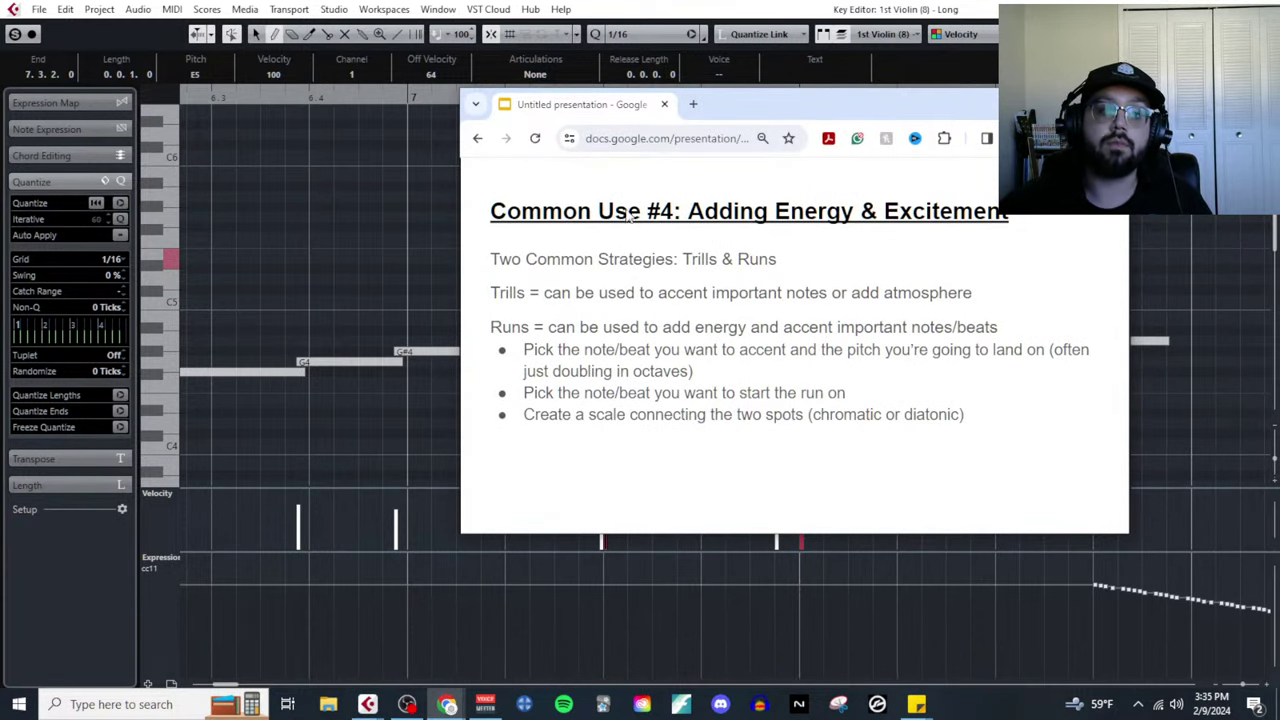
key(alt+Tab)
click(632, 238)
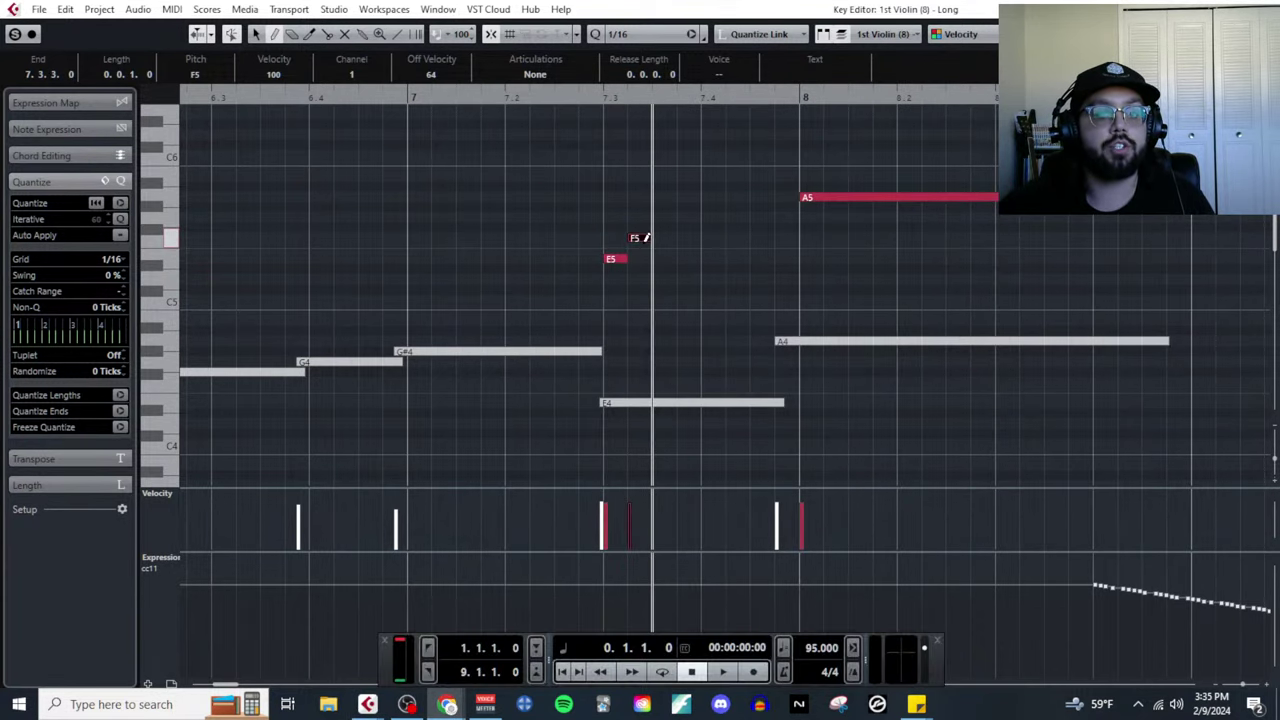
click(658, 228)
click(683, 217)
click(708, 207)
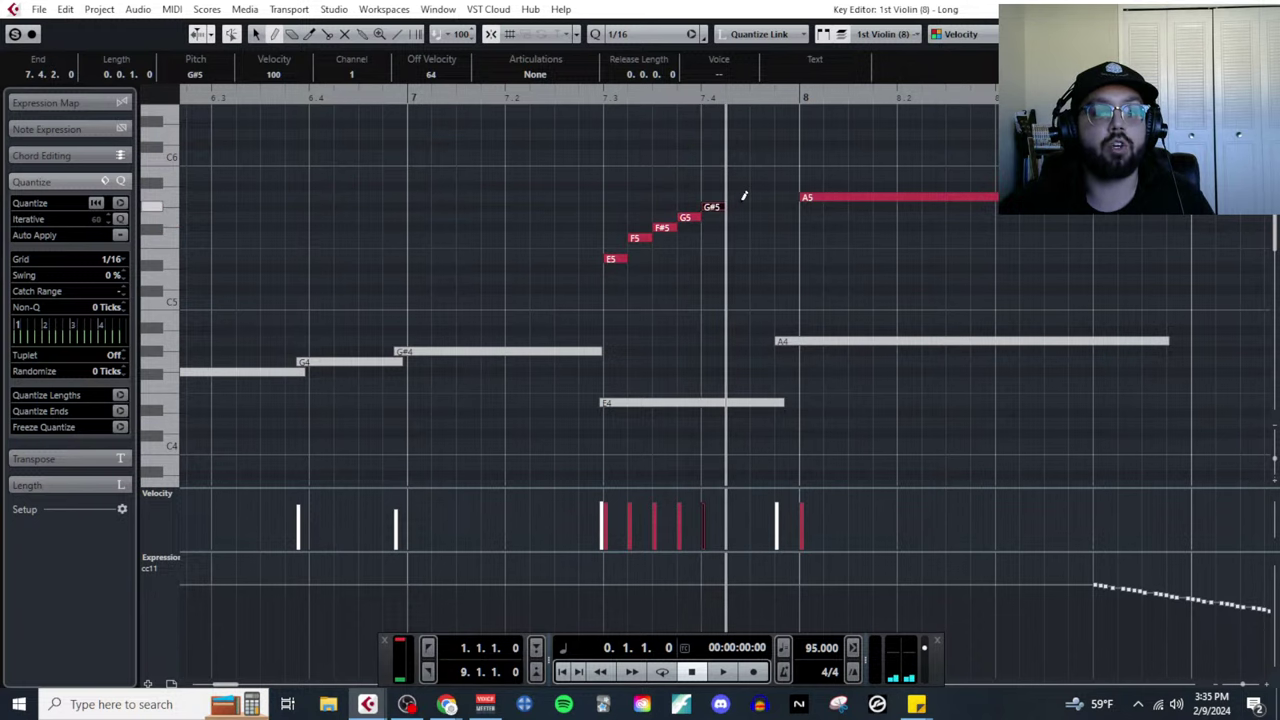
click(732, 197)
click(757, 177)
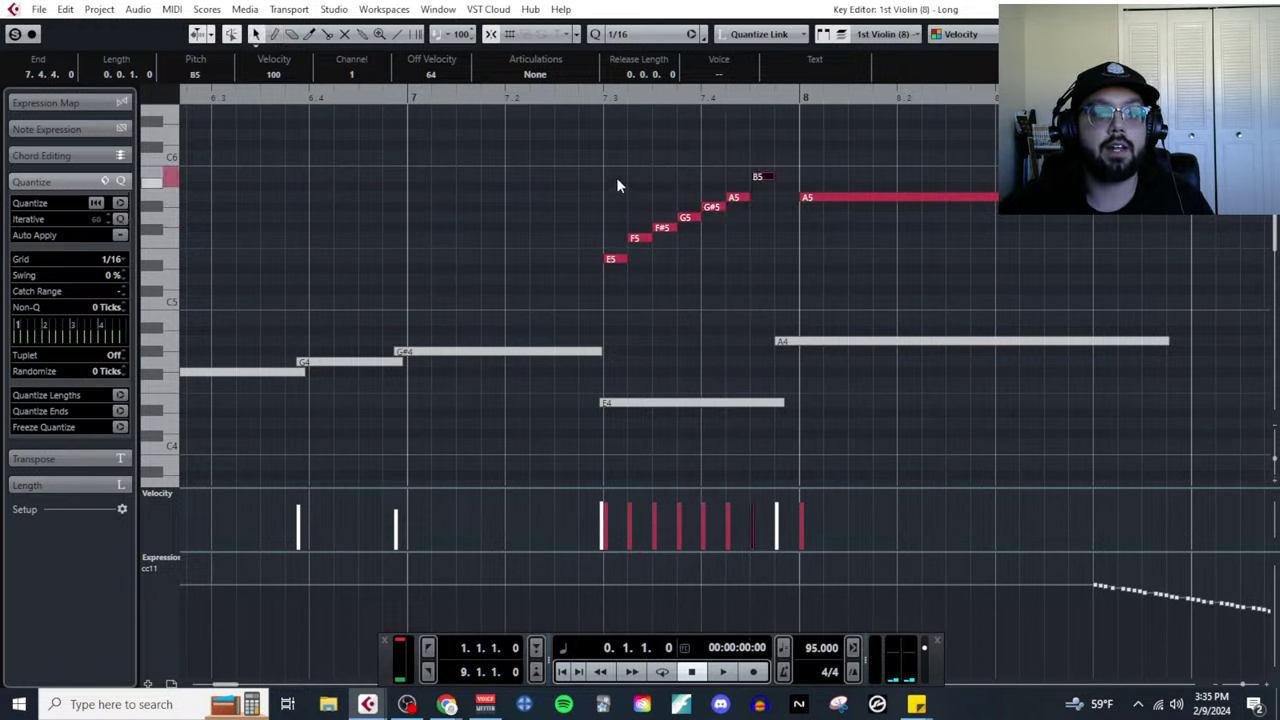
Undo the drawn run notes and the octave change of the starting note, back to the sixteenth-note E4 at 7.3.1.
key(ctrl+z)
key(ctrl+z)
key(ctrl+z)
key(ctrl+z)
key(ctrl+z)
key(ctrl+z)
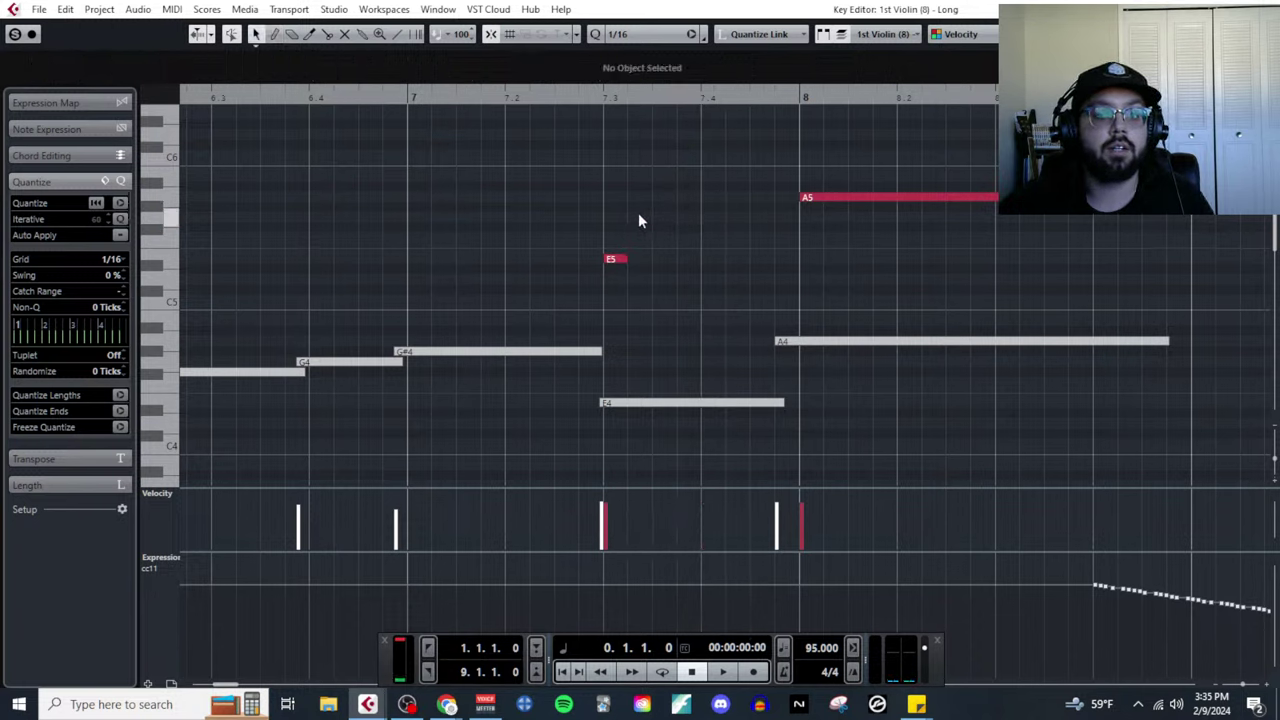
key(ctrl+z)
key(ctrl+z)
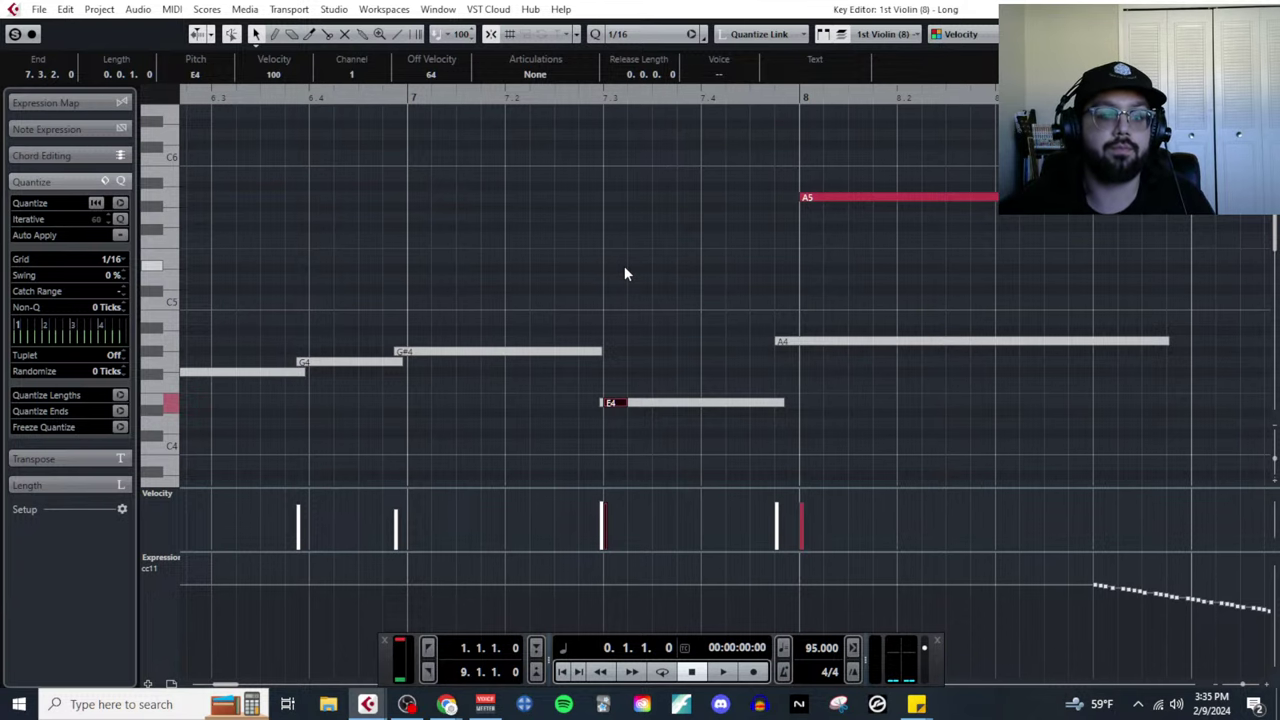
Draw a sixteenth-note run of F4, F#4, G4, G#4, A4, B4 and C5 after the E4 in bar 7, and play it back.
scroll(625, 273, up, 2)
right_click(645, 372)
click(651, 374)
click(642, 382)
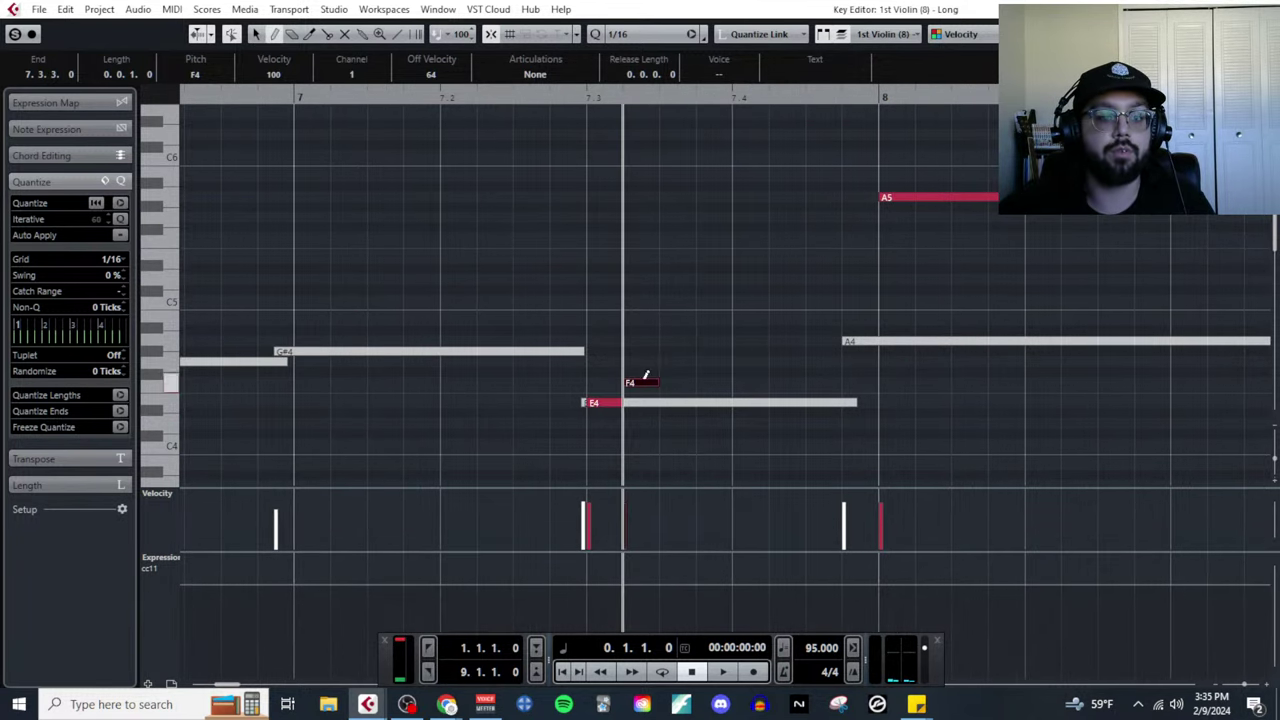
click(668, 372)
click(703, 362)
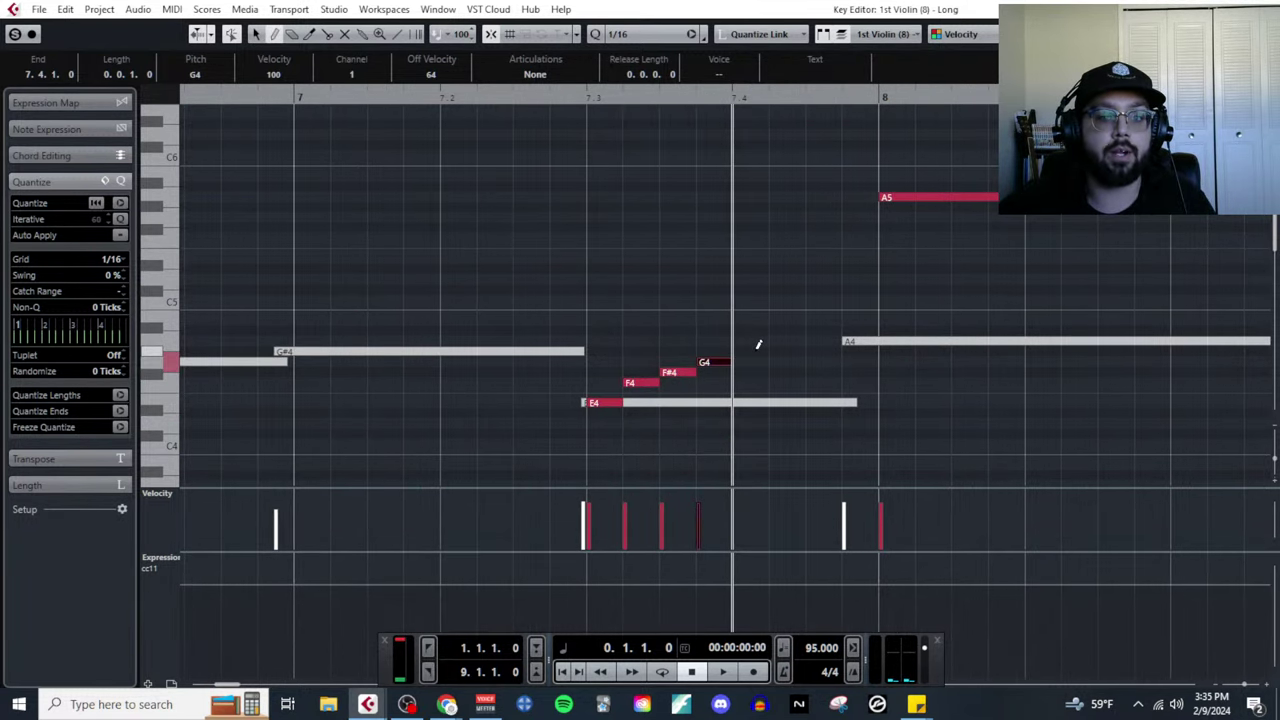
click(741, 352)
click(777, 341)
click(814, 320)
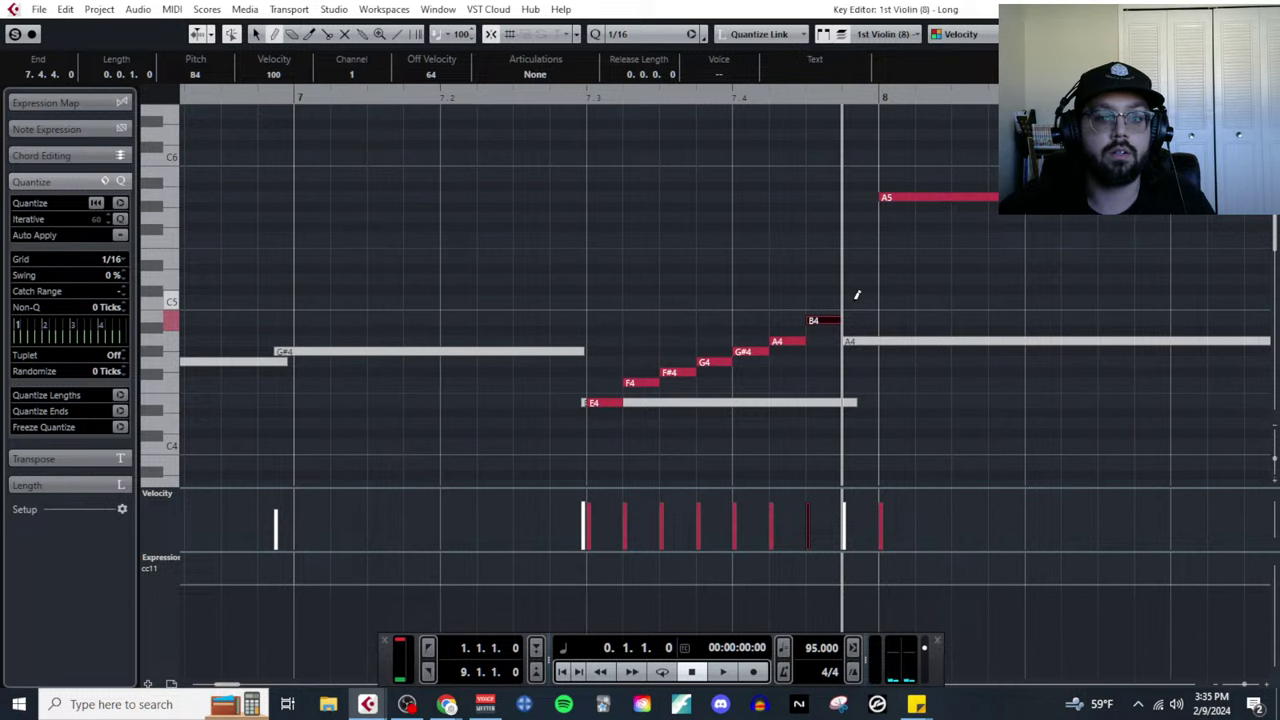
click(856, 298)
right_click(951, 306)
click(952, 309)
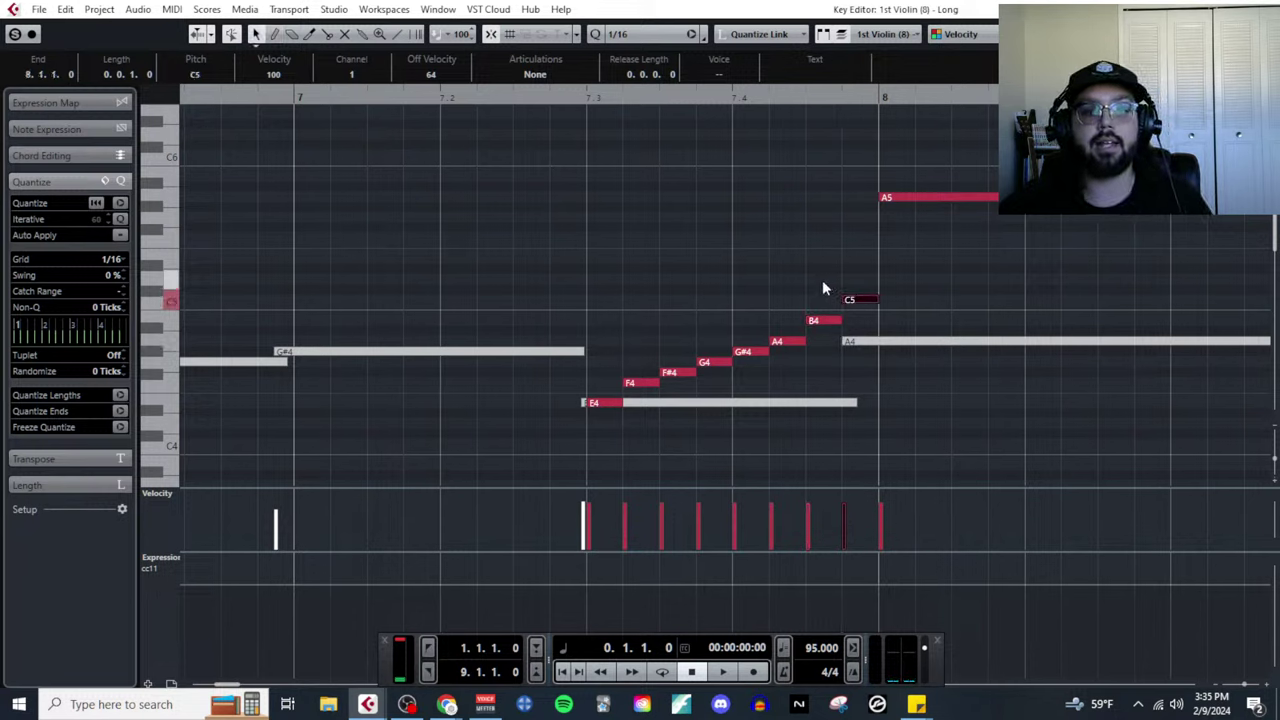
click(586, 97)
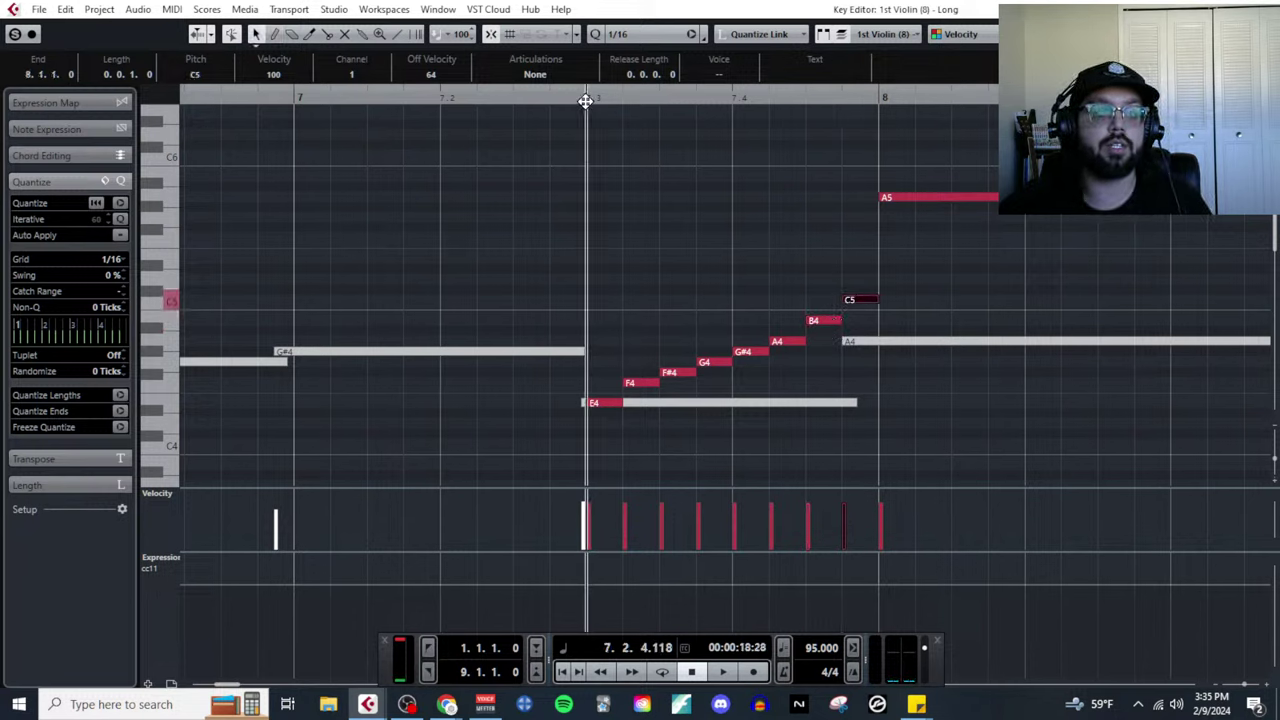
key(space)
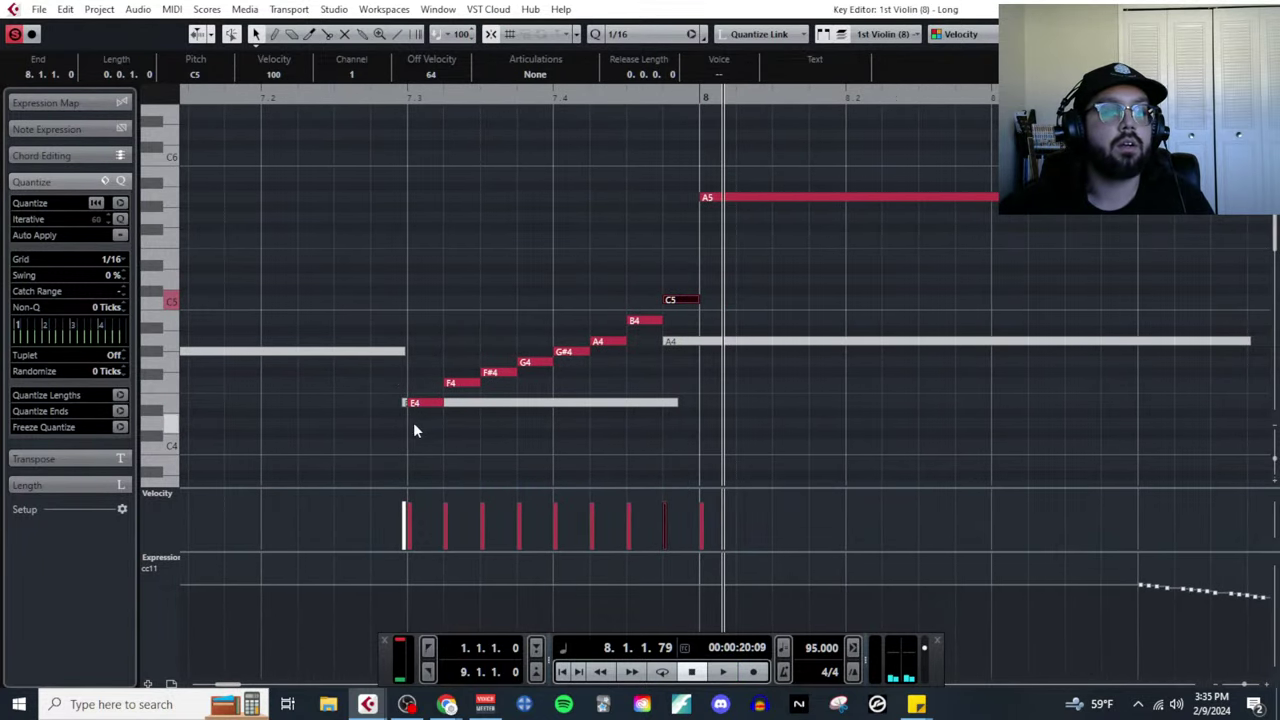
Set the quantize grid to 1/32 and delete only the sixteenth-note run from E4 to C5 in bar 7.
click(115, 259)
click(143, 346)
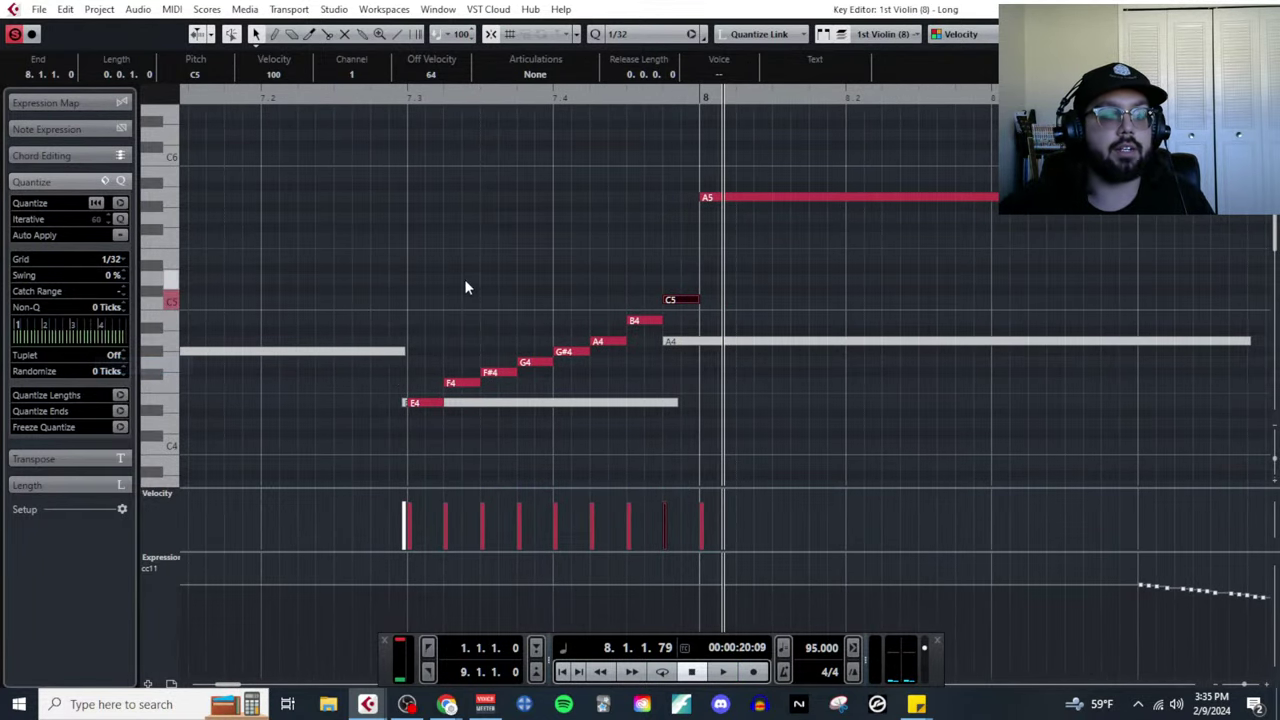
click(450, 310)
drag(414, 272, 664, 377)
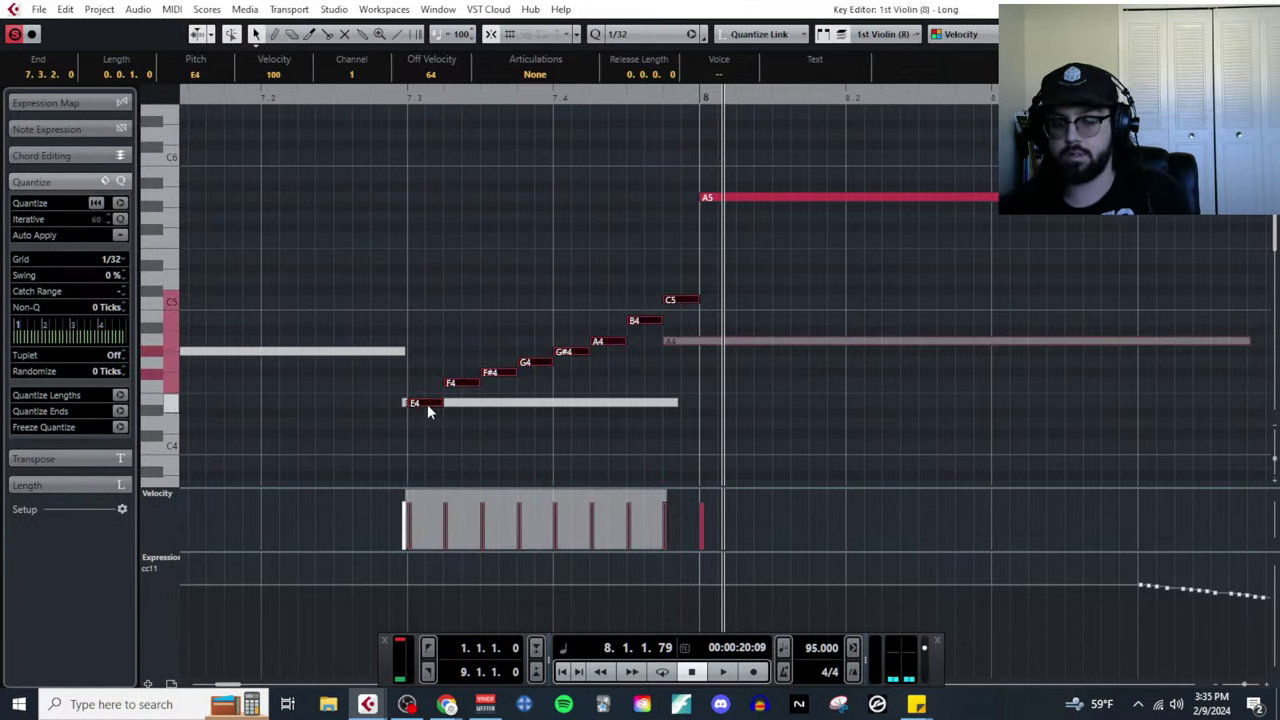
key(Delete)
key(ctrl+z)
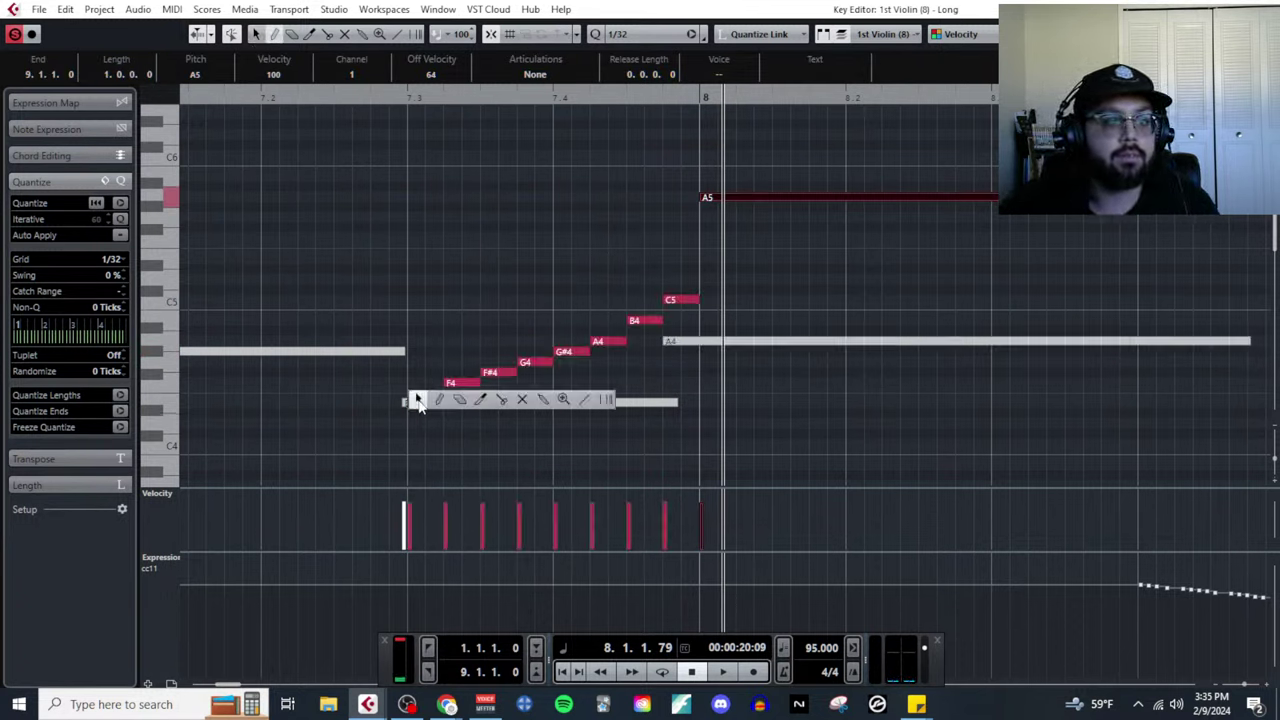
click(435, 403)
drag(454, 338, 524, 396)
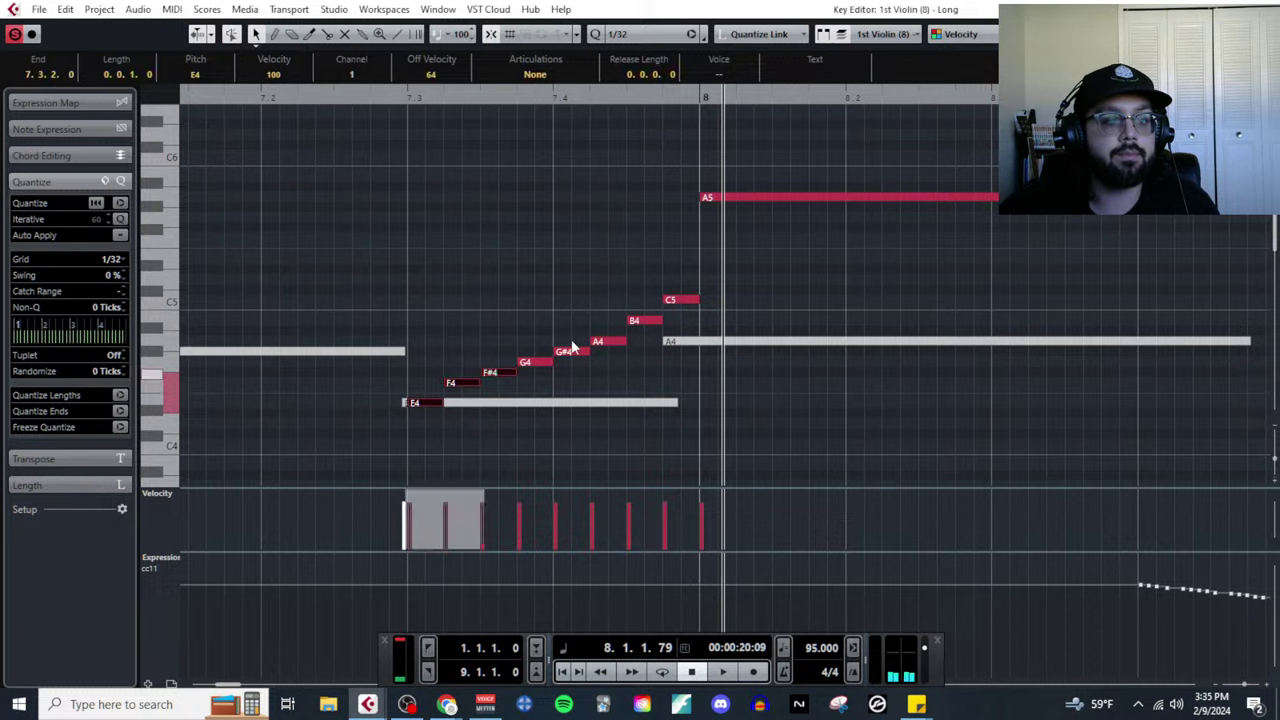
drag(556, 340, 702, 307)
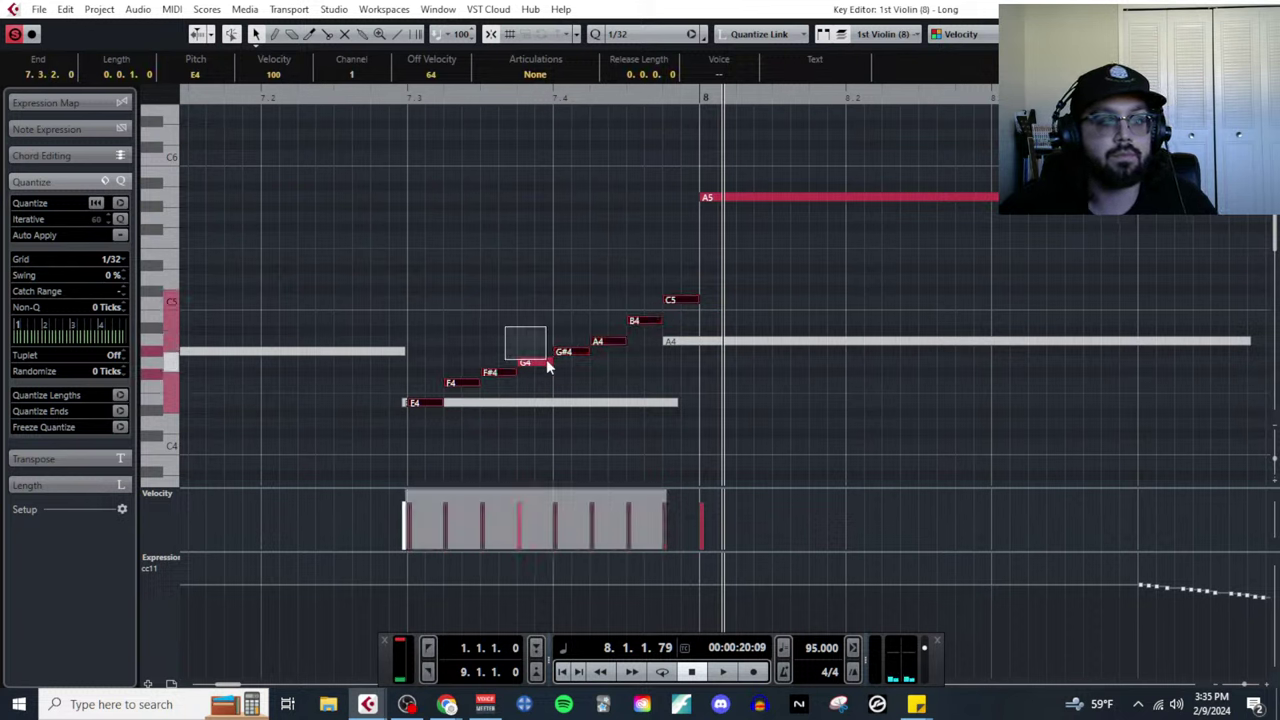
key(Delete)
Draw a chromatic run of thirty-second notes from E4 at 7.3.1 up to G5, leading into the A5 at bar 8.
right_click(423, 371)
click(428, 354)
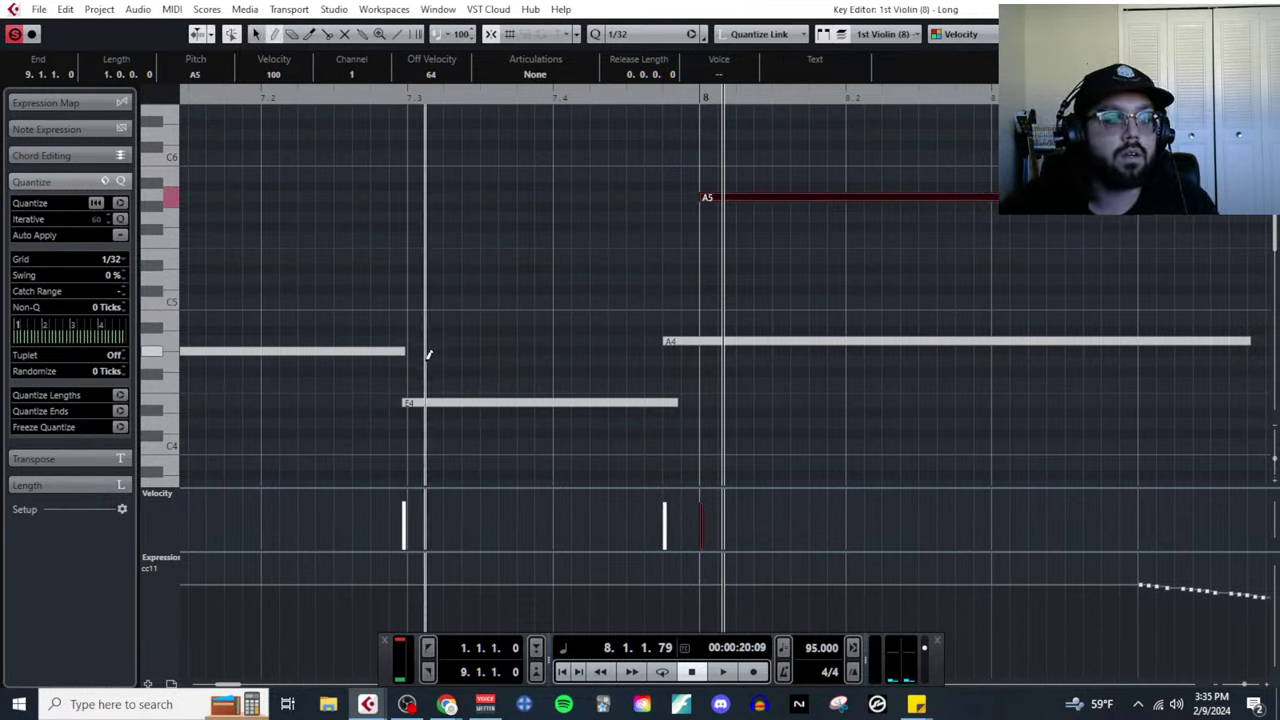
click(412, 400)
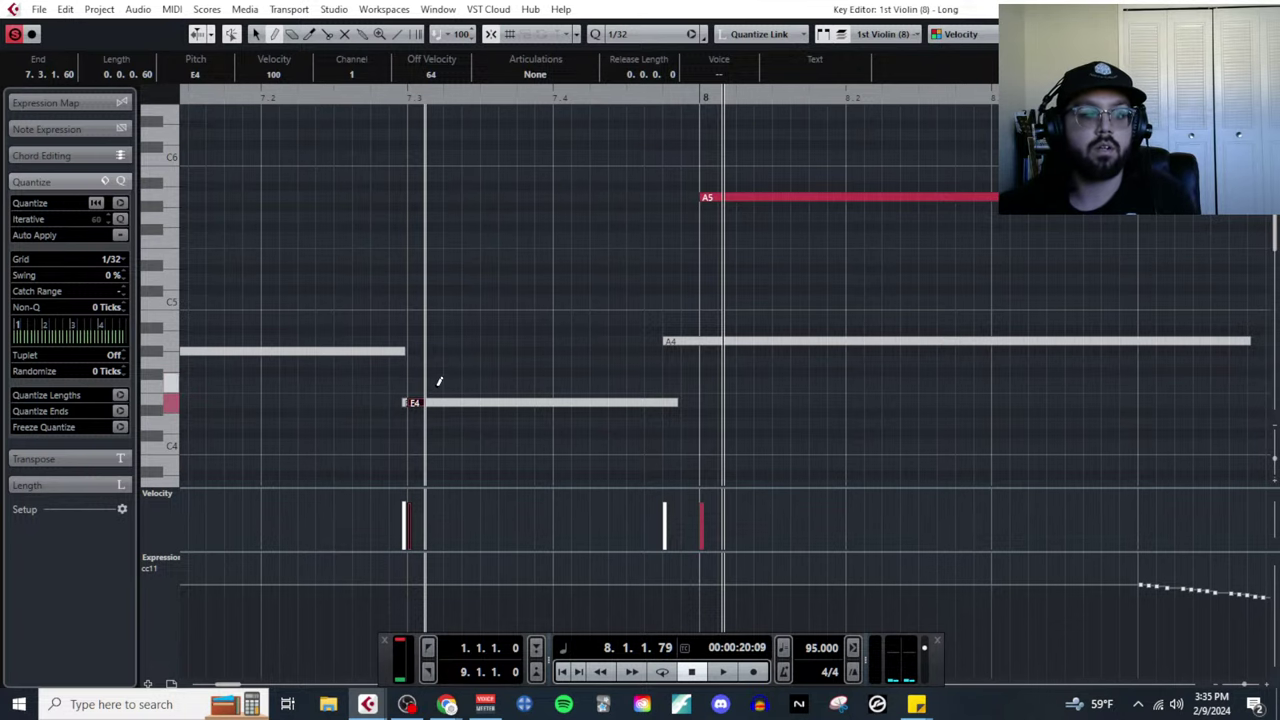
click(436, 382)
click(451, 372)
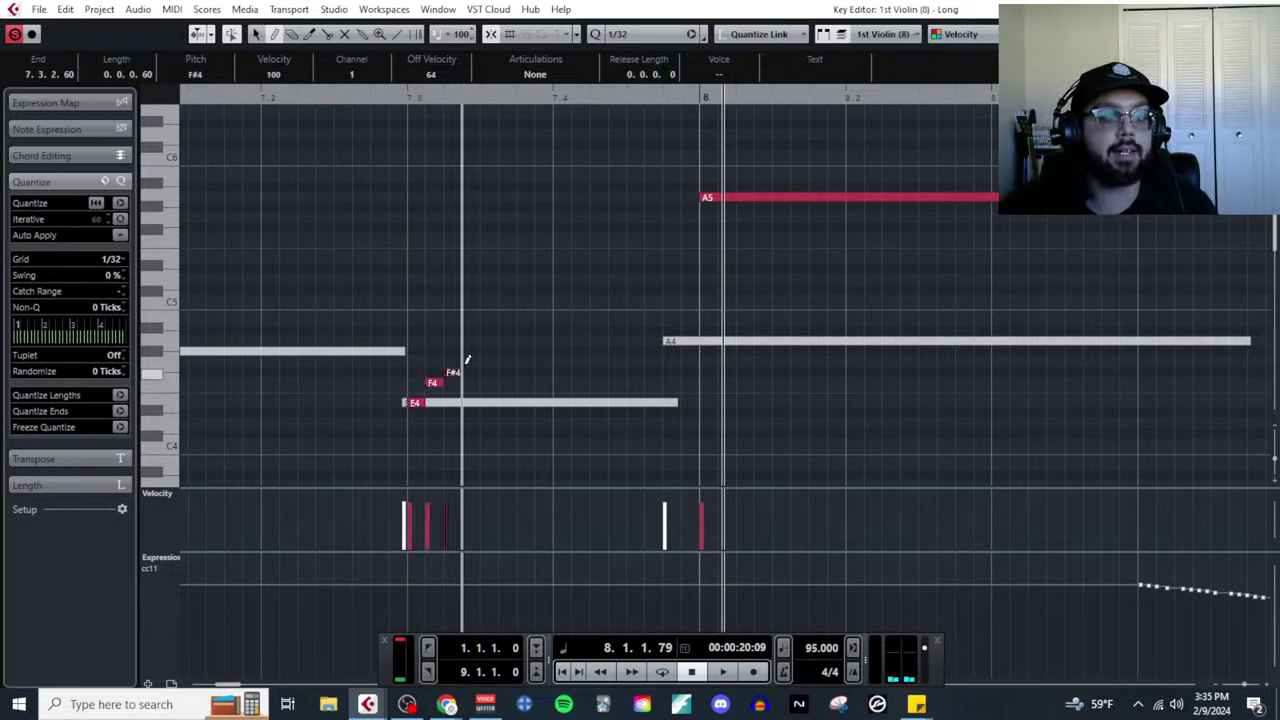
click(469, 362)
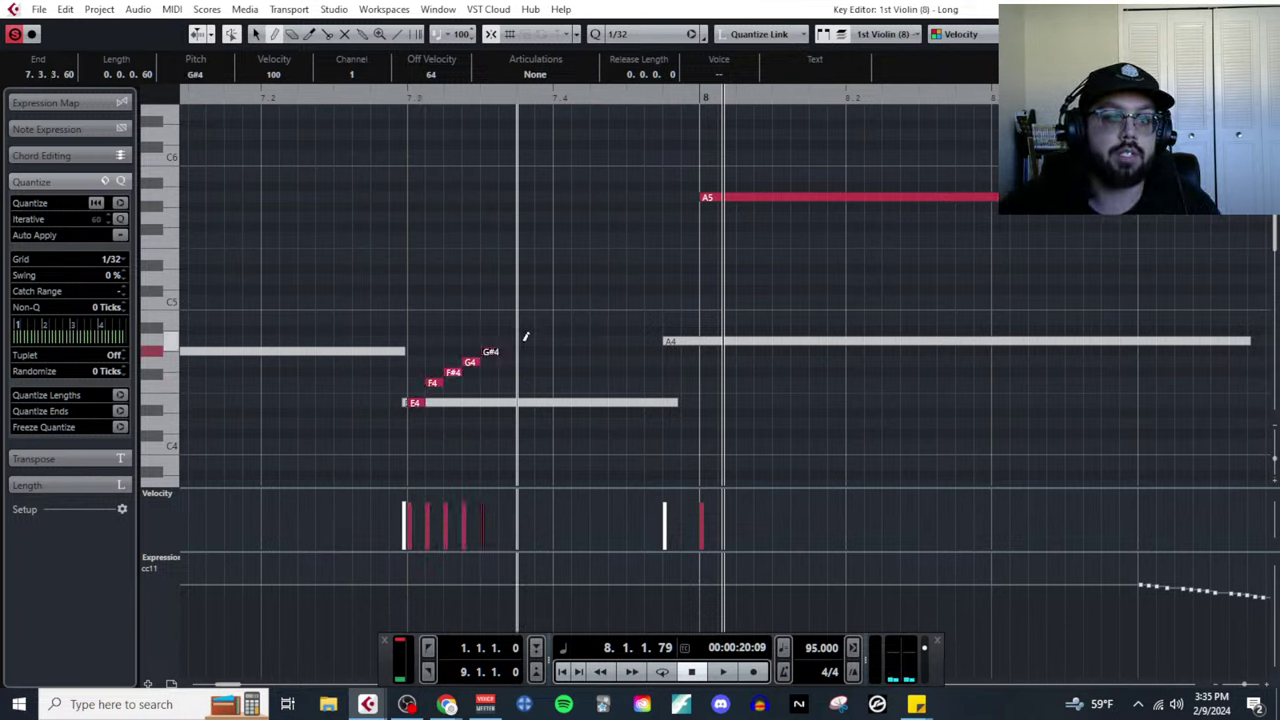
click(489, 352)
click(507, 341)
click(526, 331)
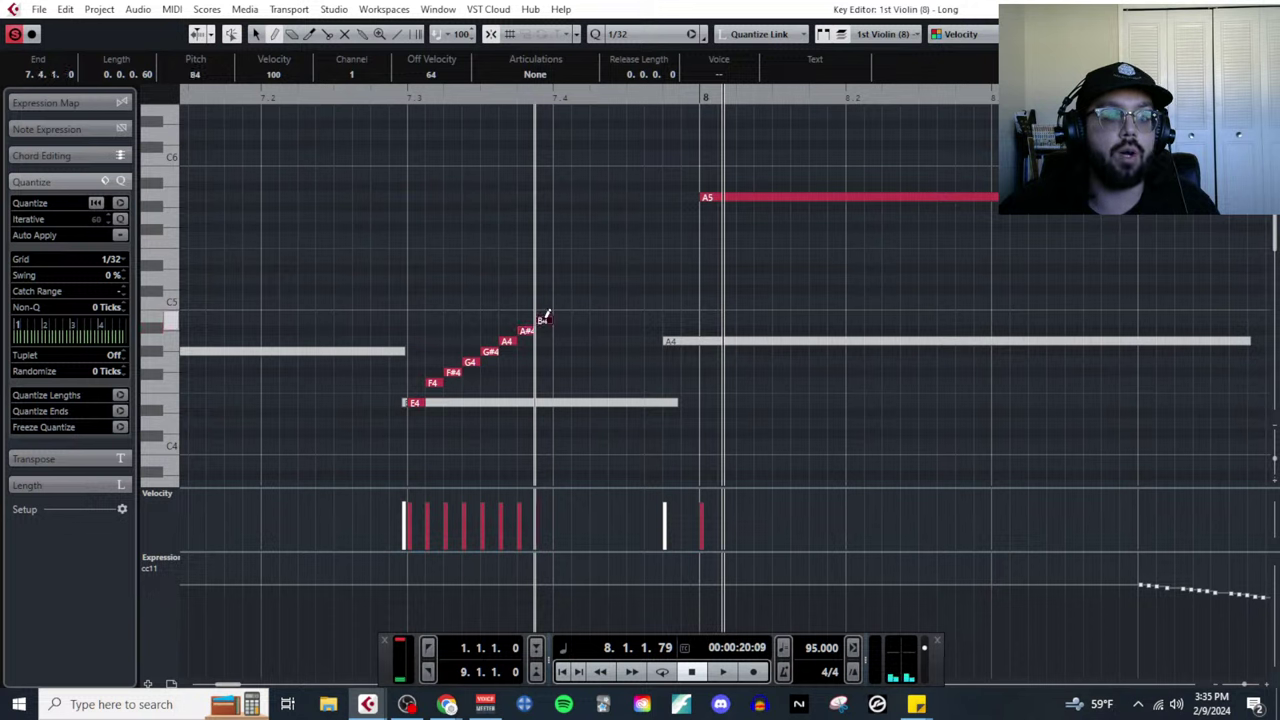
click(543, 320)
click(562, 300)
click(584, 289)
drag(589, 280, 599, 271)
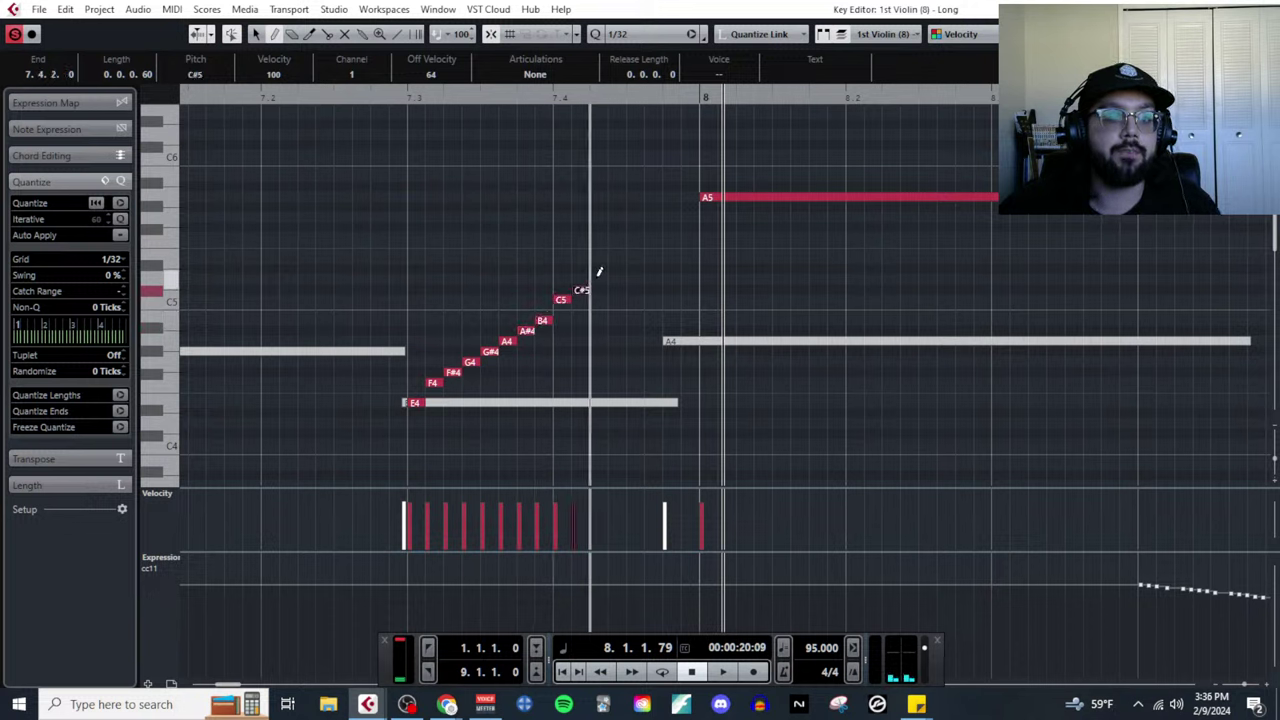
click(599, 279)
click(619, 269)
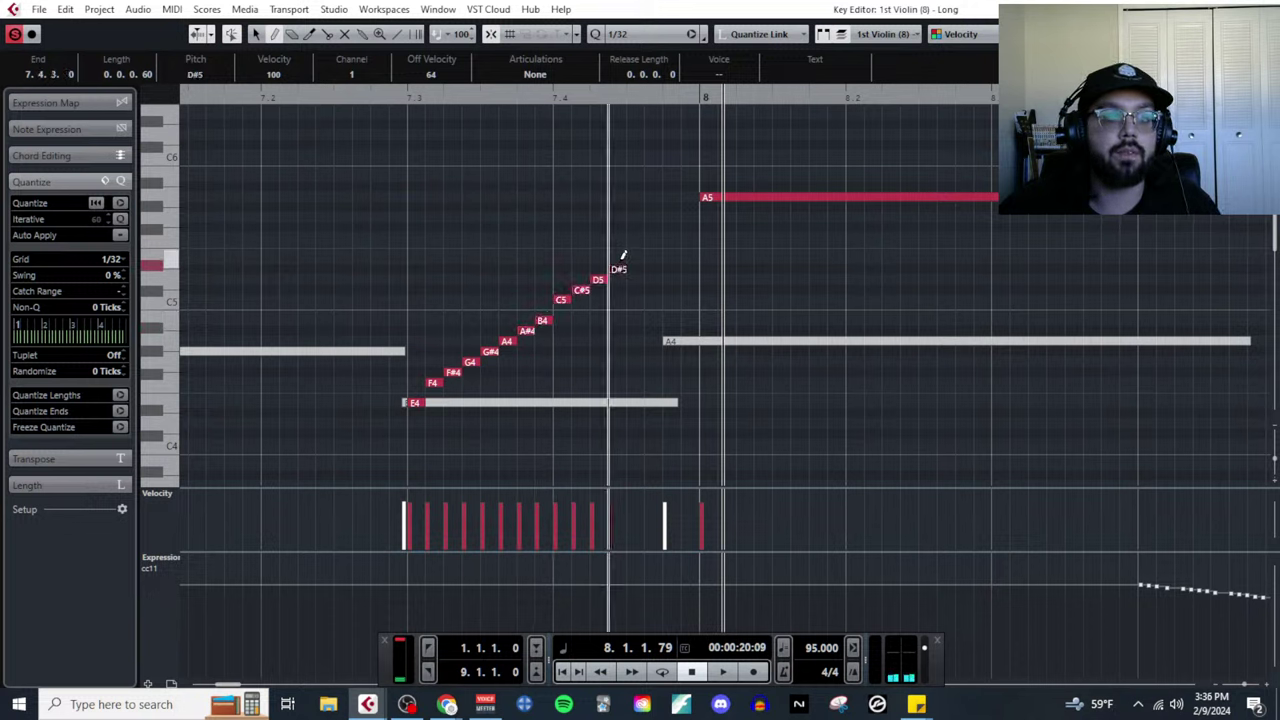
click(634, 257)
click(652, 238)
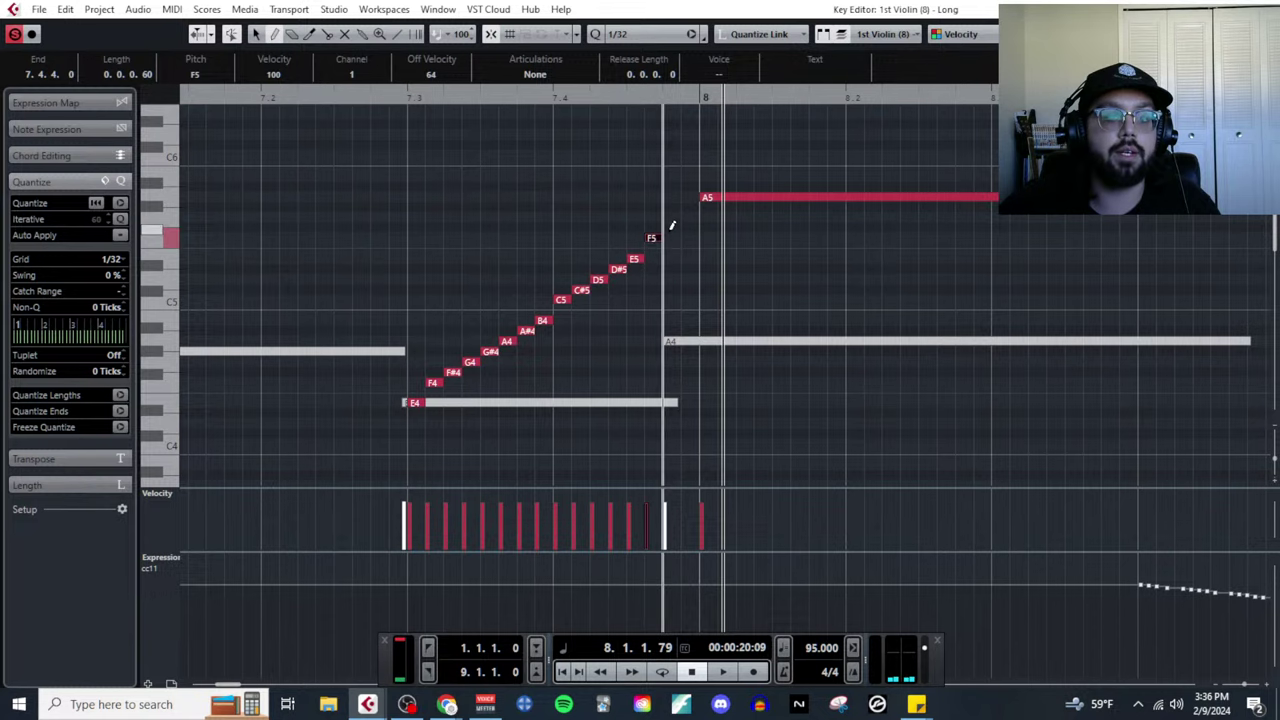
click(672, 228)
click(689, 218)
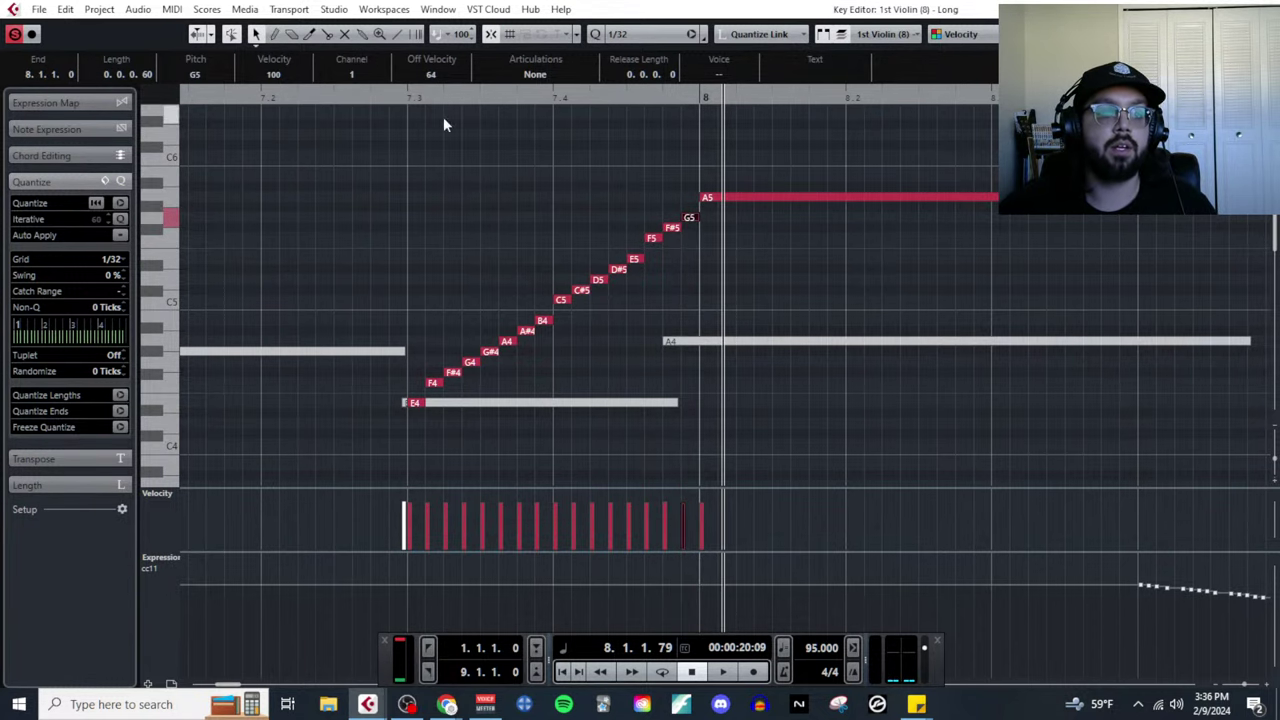
Play back the thirty-second-note run from just before beat 7.3 into bar 8.
click(404, 97)
key(space)
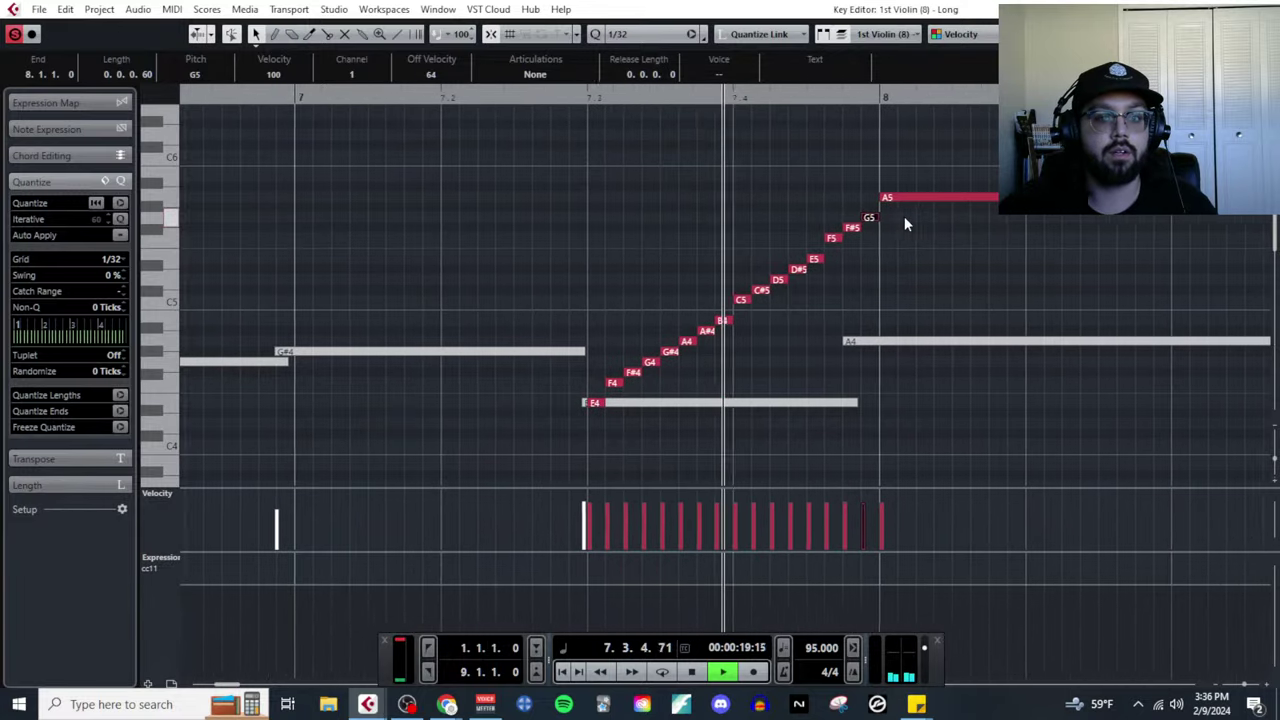
key(space)
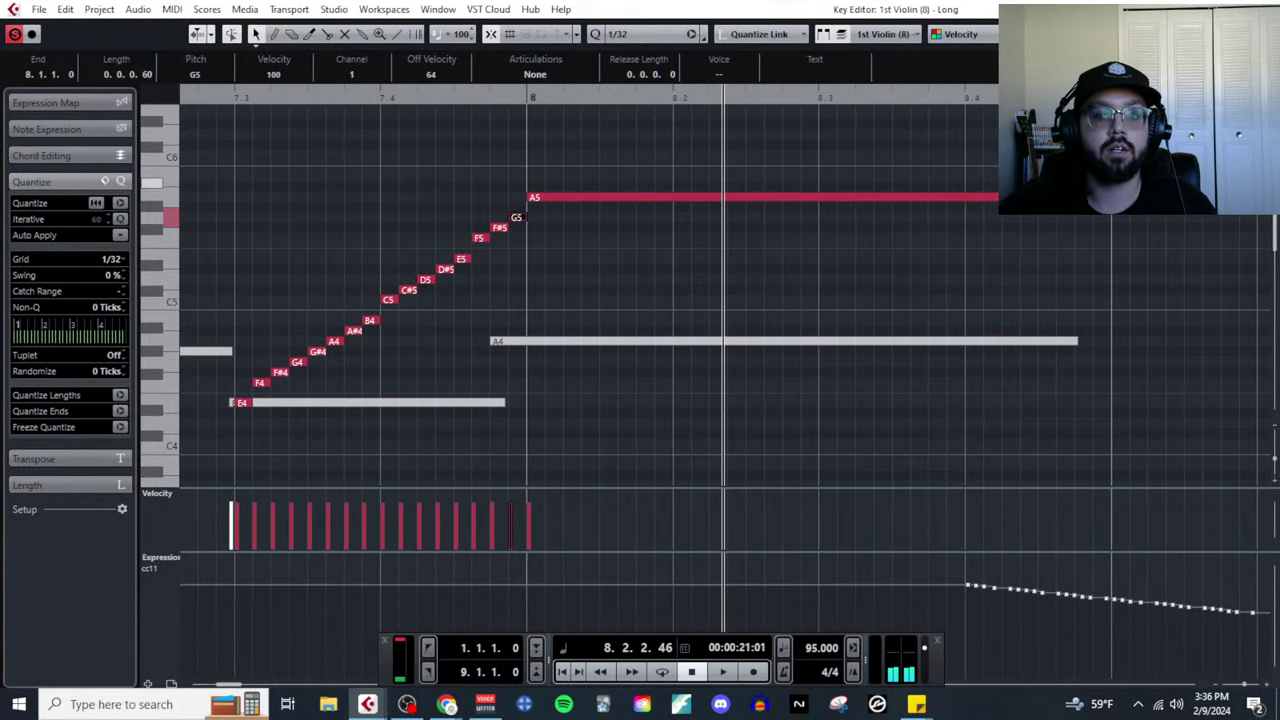
Shorten the landing A5 in bar 8 to one beat and close the Key Editor.
drag(996, 197, 674, 197)
scroll(628, 286, down, 4)
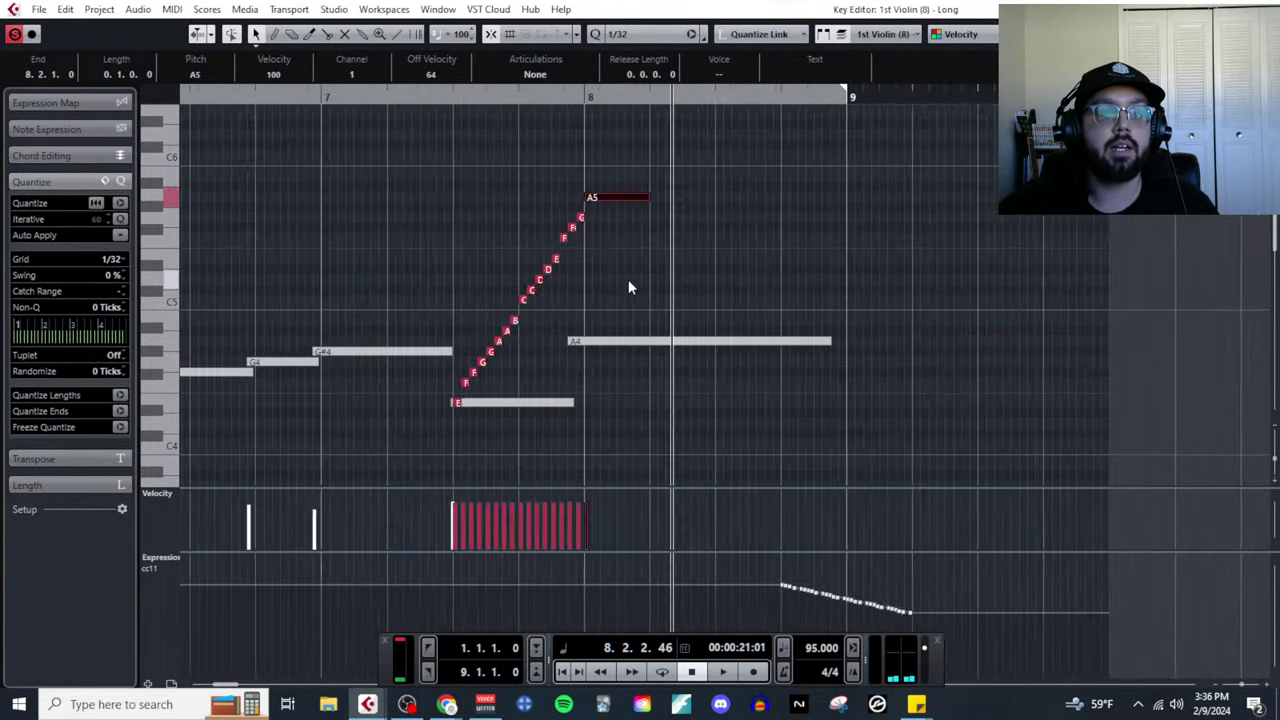
key(Escape)
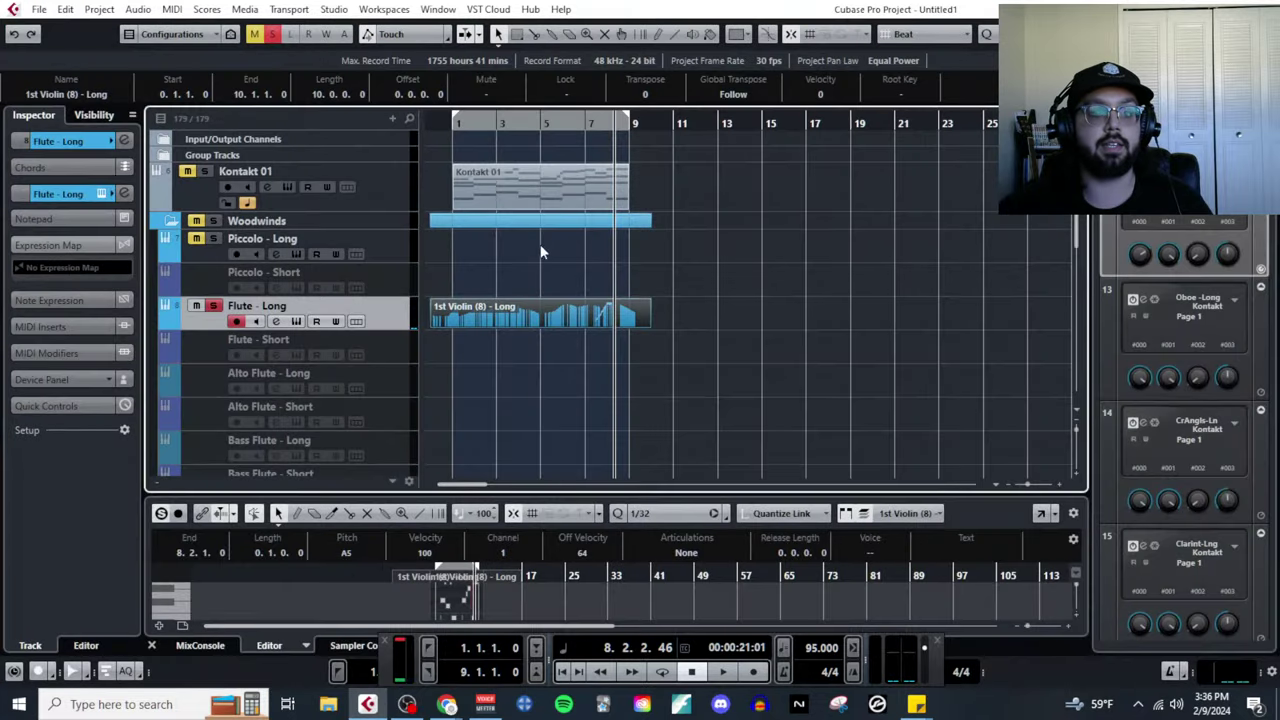
Clear all track solos and mute the Kontakt 01 track, playing the arrangement back from bar 1.
click(453, 123)
scroll(488, 299, down, 5)
scroll(544, 345, up, 5)
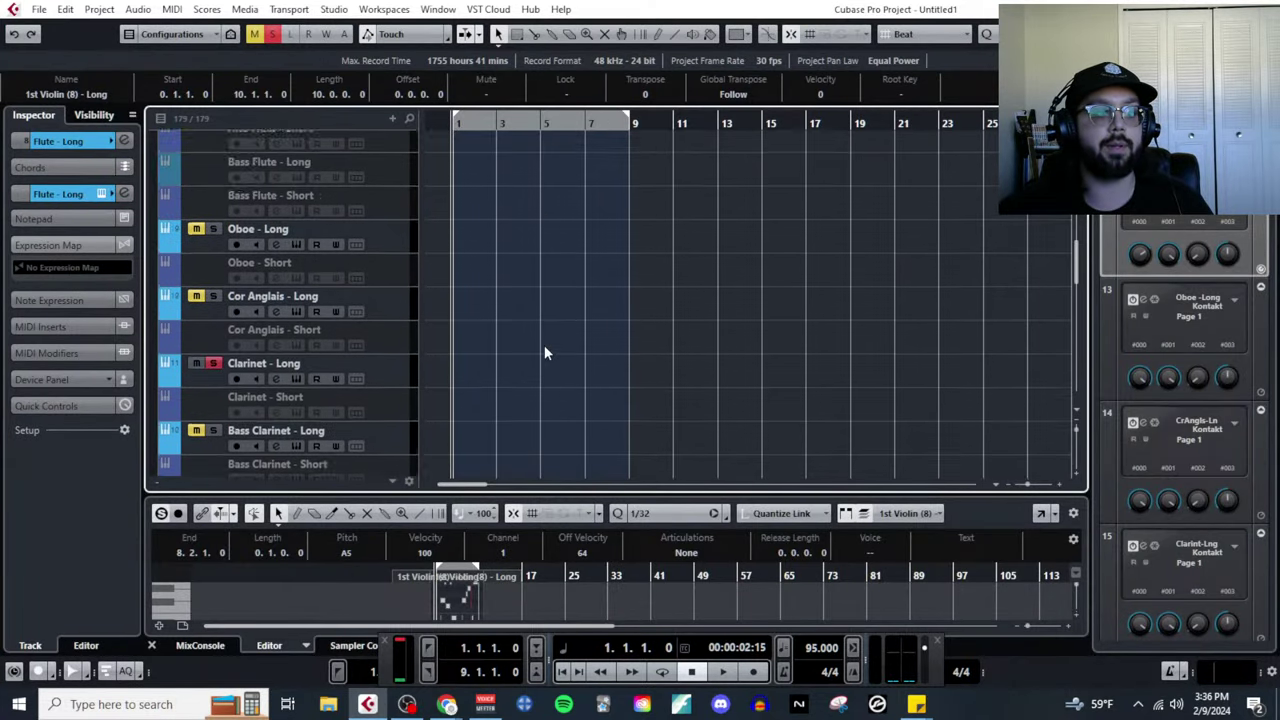
key(space)
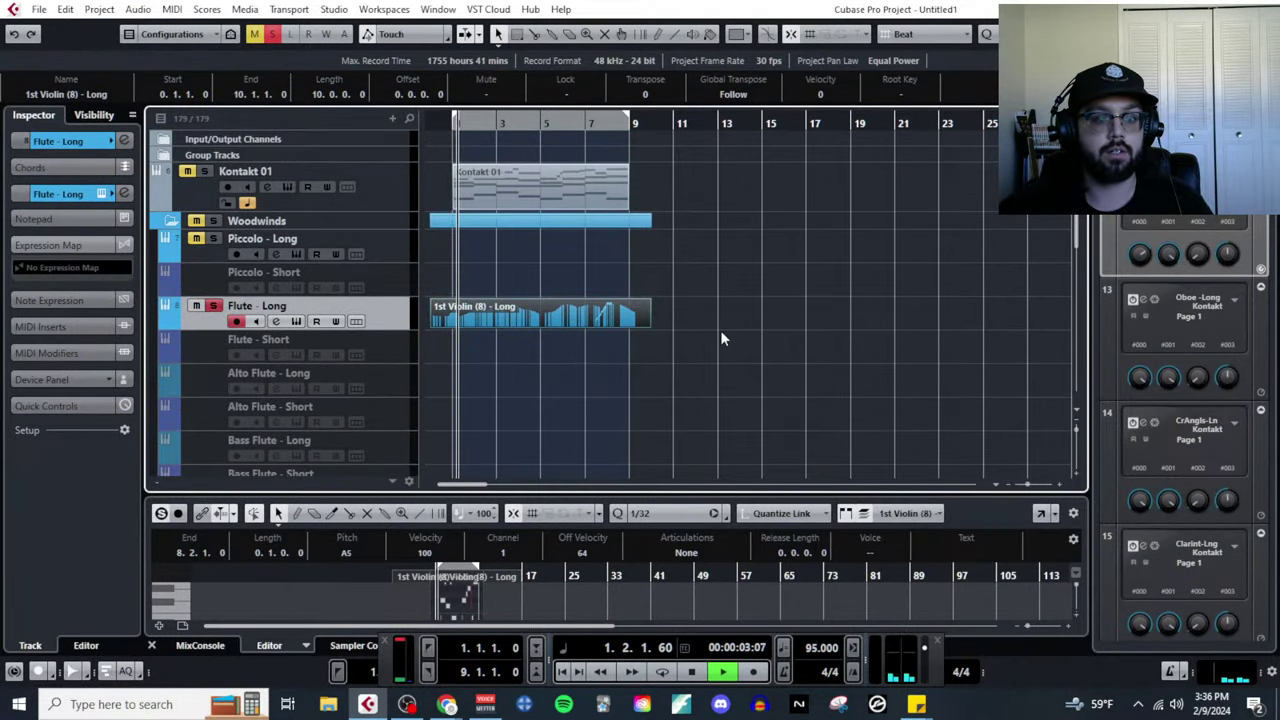
click(269, 35)
key(space)
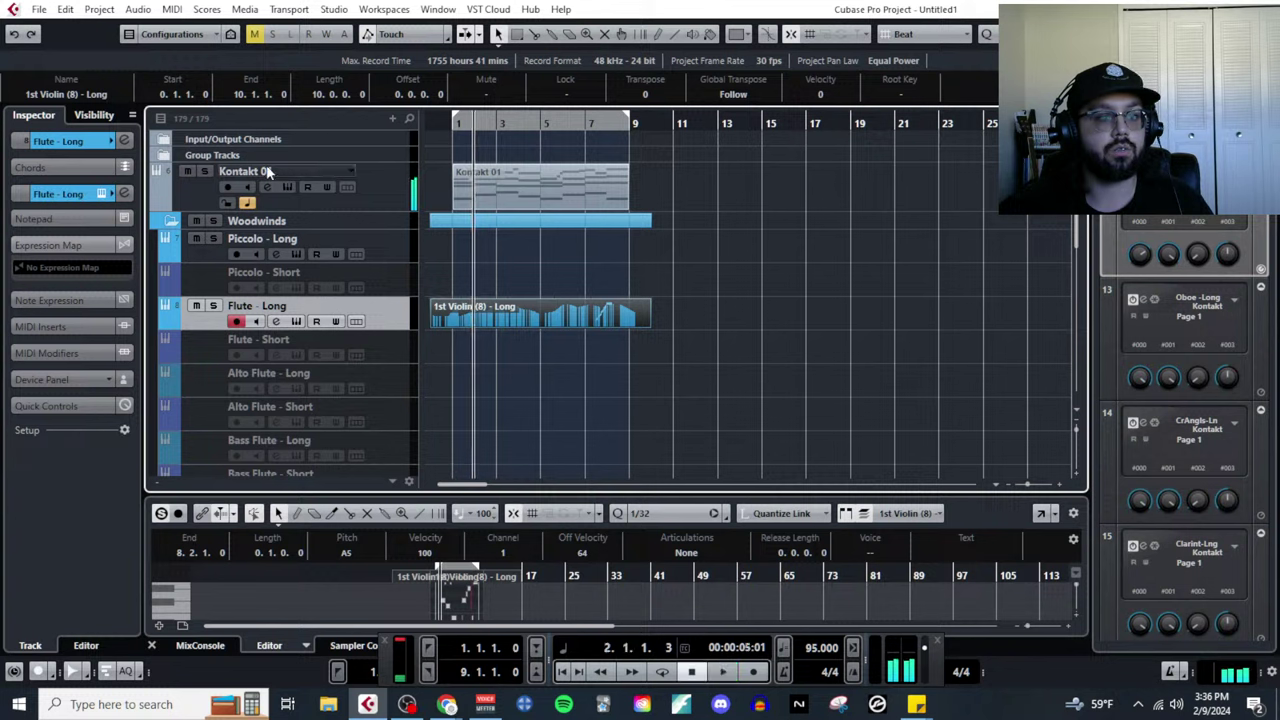
key(space)
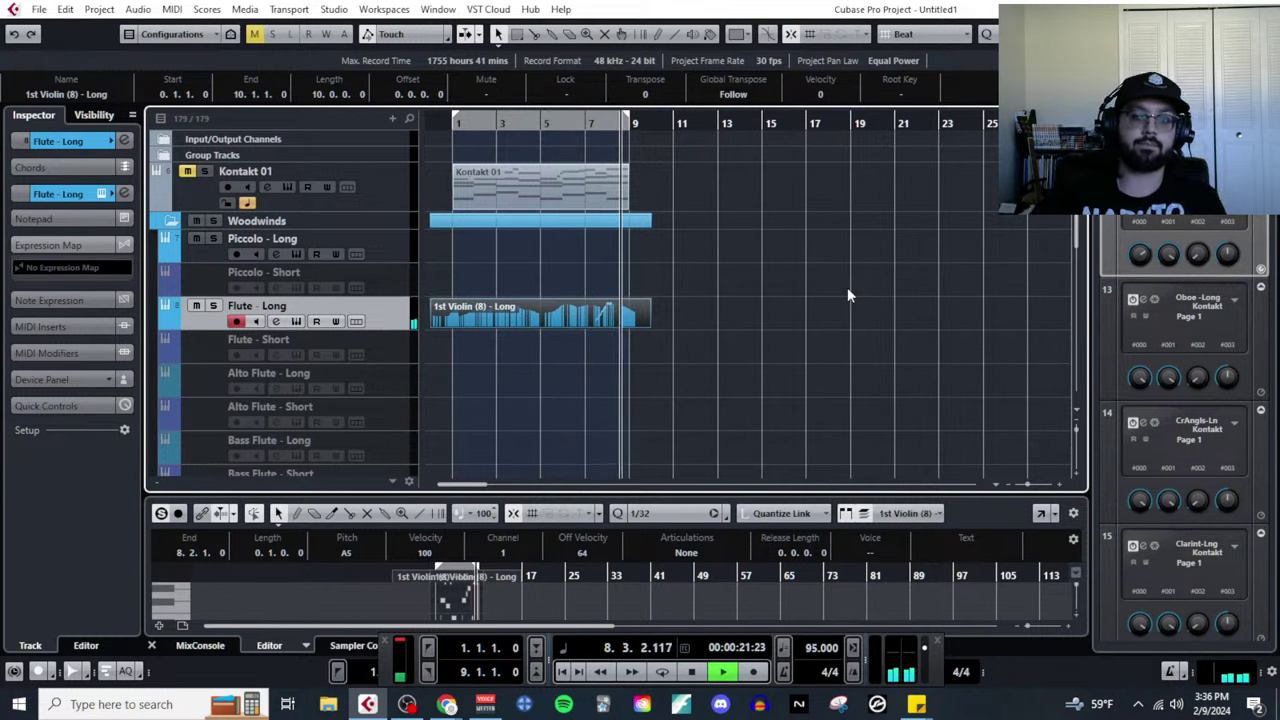
key(space)
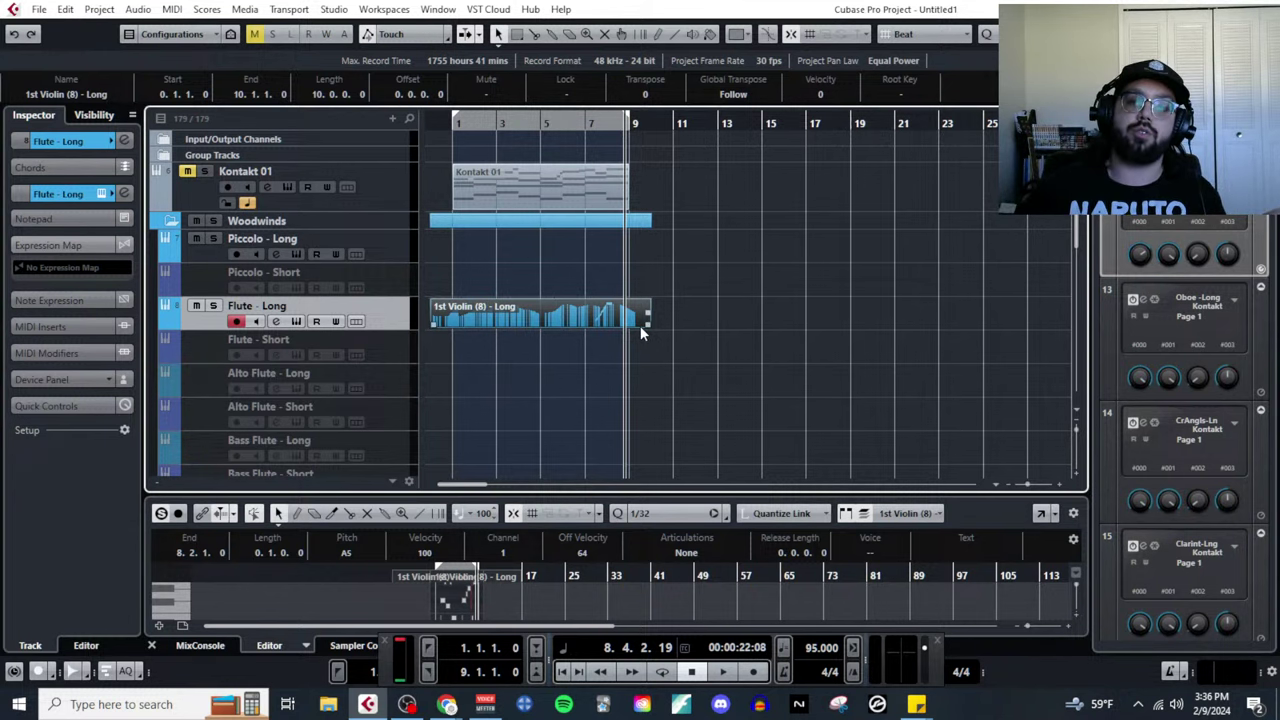
Switch to the slide presentation in the browser, reposition its window, and advance to Common Use #5: Creating Background Textures.
key(alt+Tab)
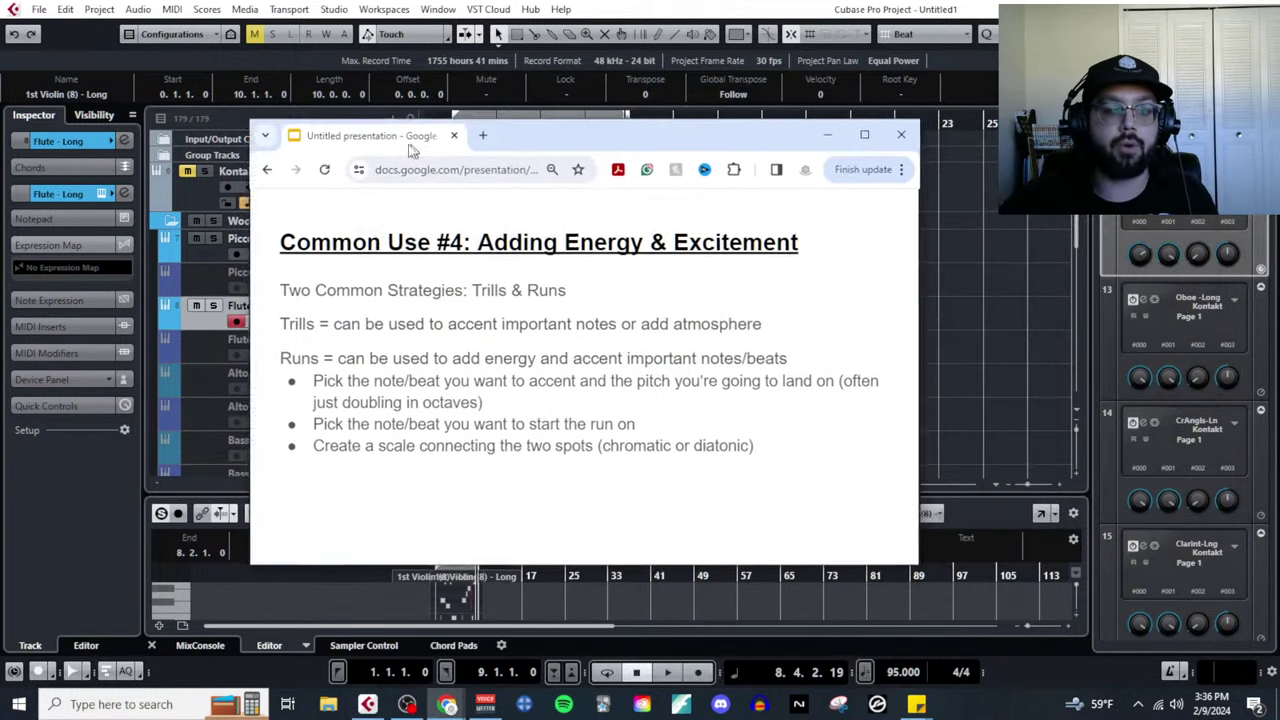
drag(410, 148, 380, 150)
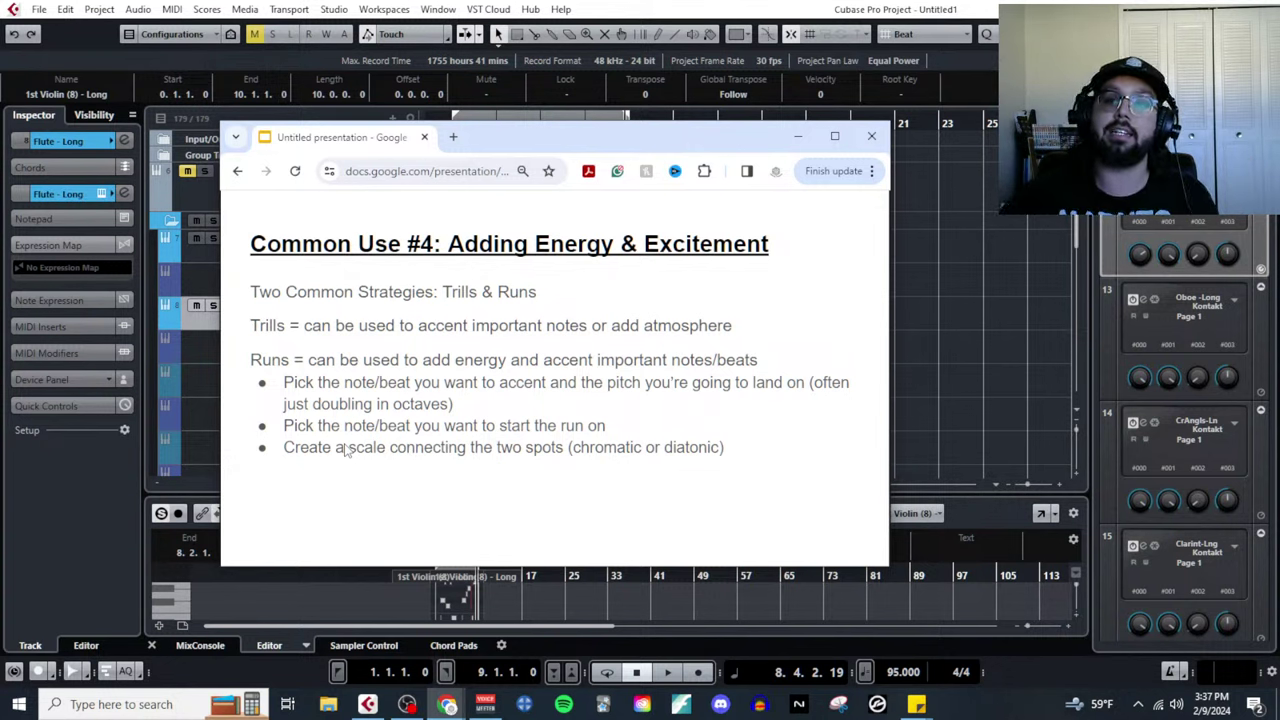
click(640, 420)
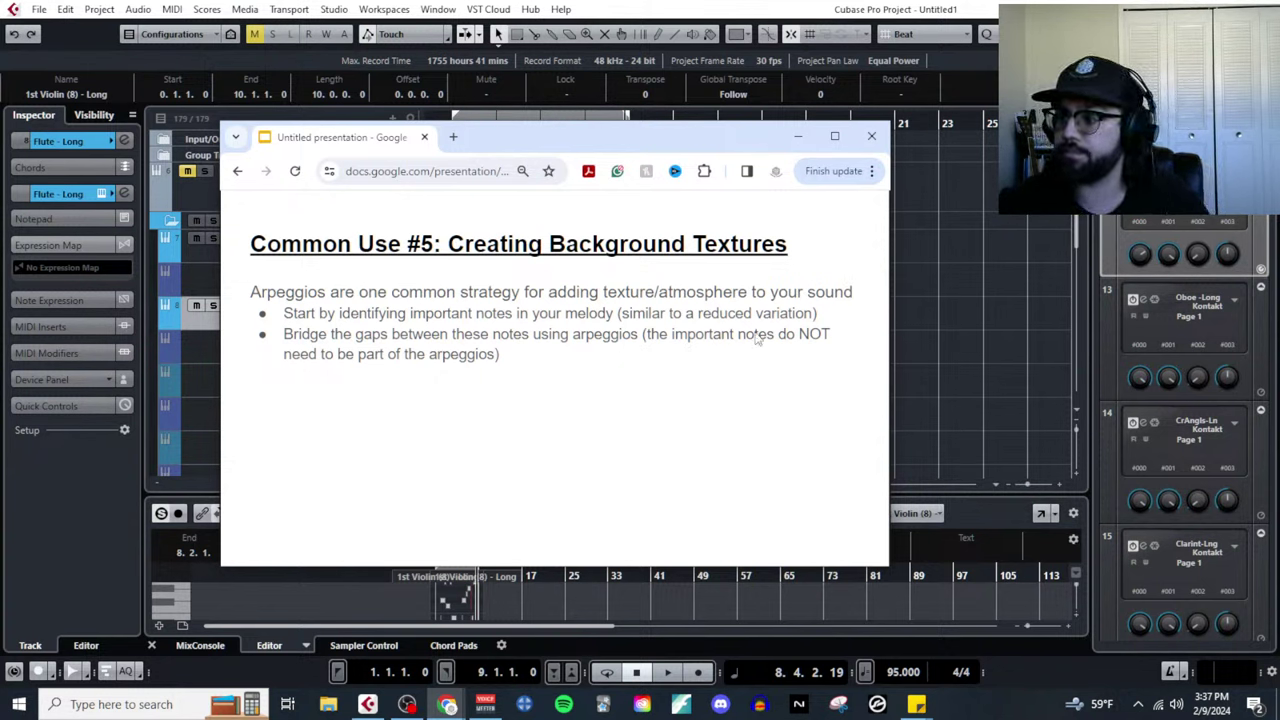
Switch back to Cubase, open the flute part in the Key Editor, and delete the thirty-second-note run together with its landing A5.
key(alt+Tab)
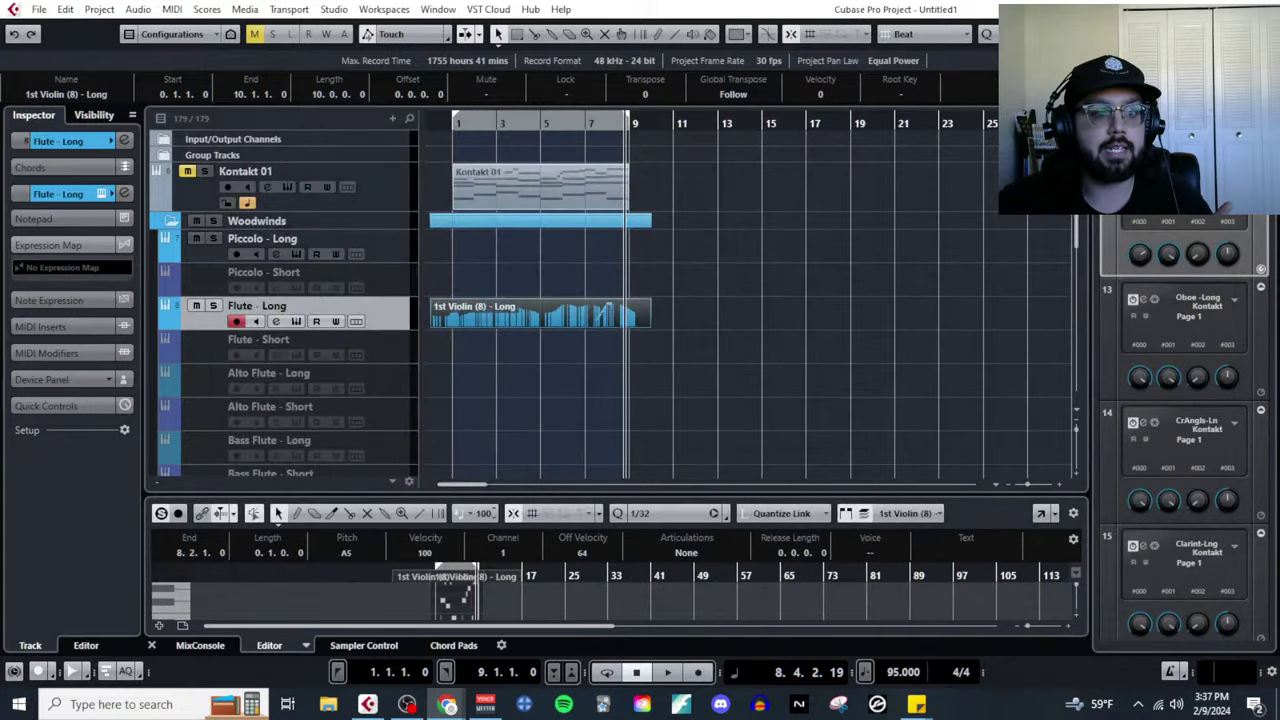
click(172, 10)
click(210, 30)
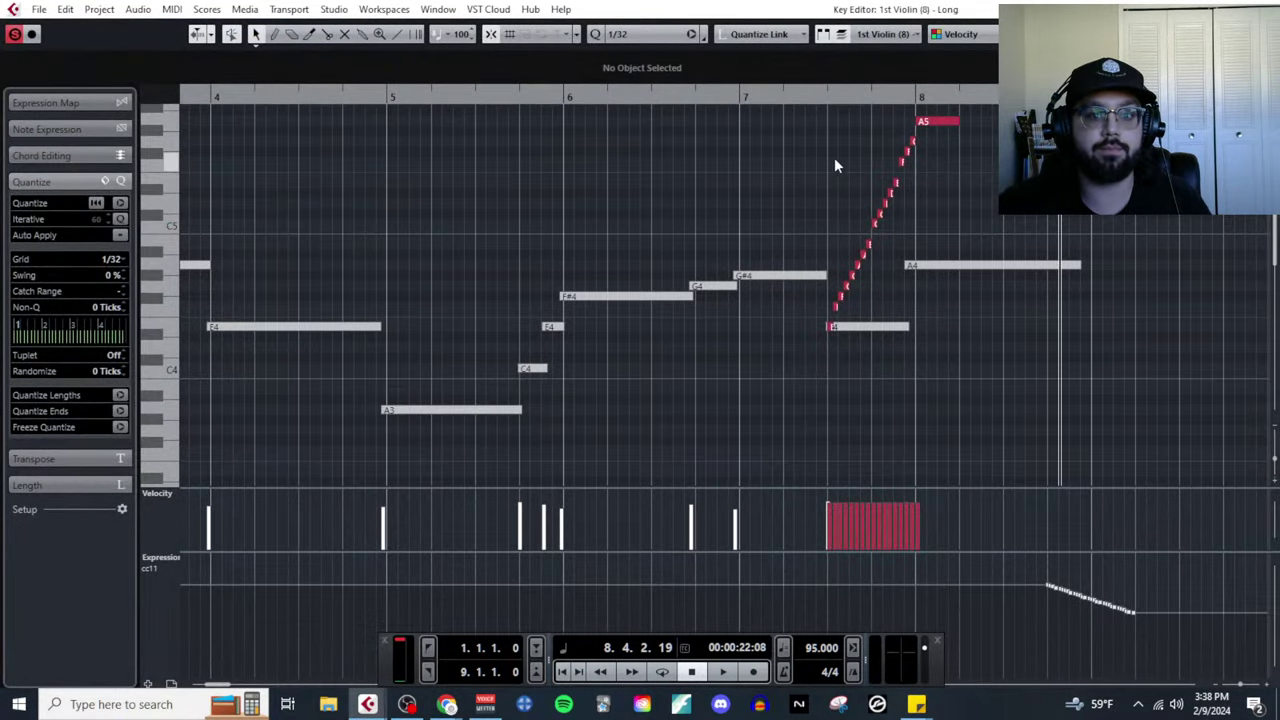
drag(820, 194, 972, 117)
drag(828, 286, 882, 303)
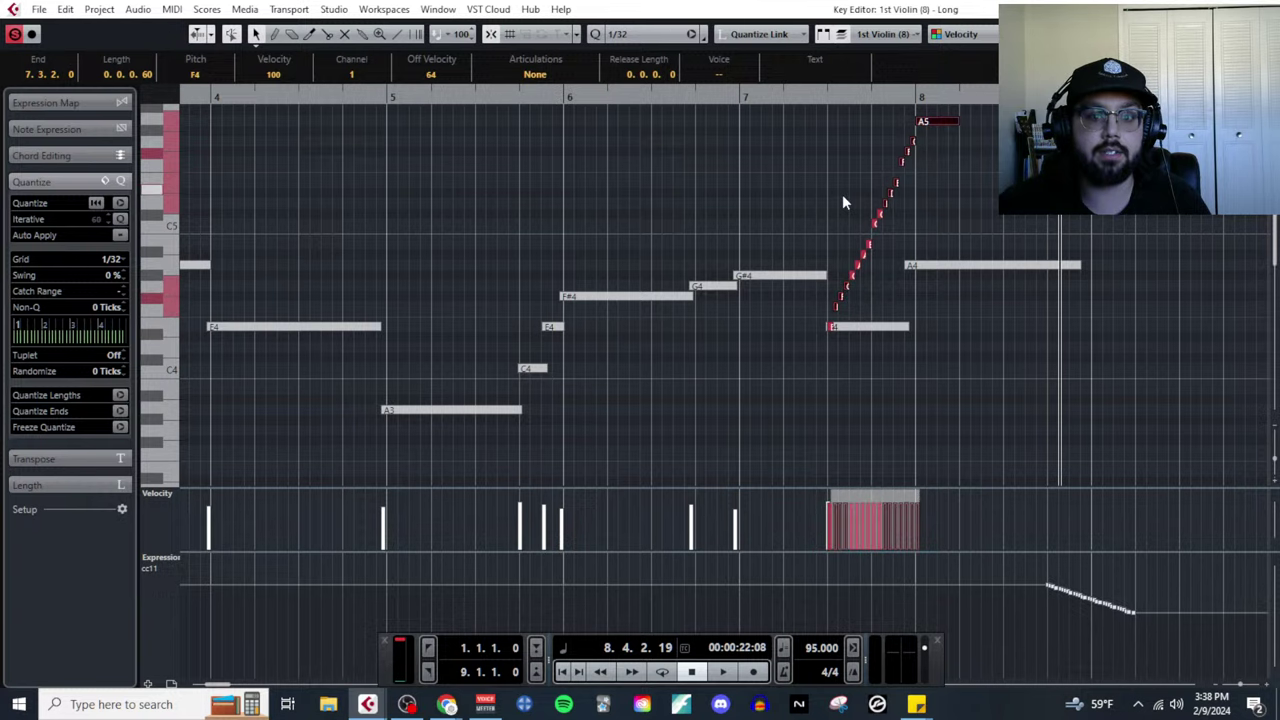
drag(842, 204, 892, 275)
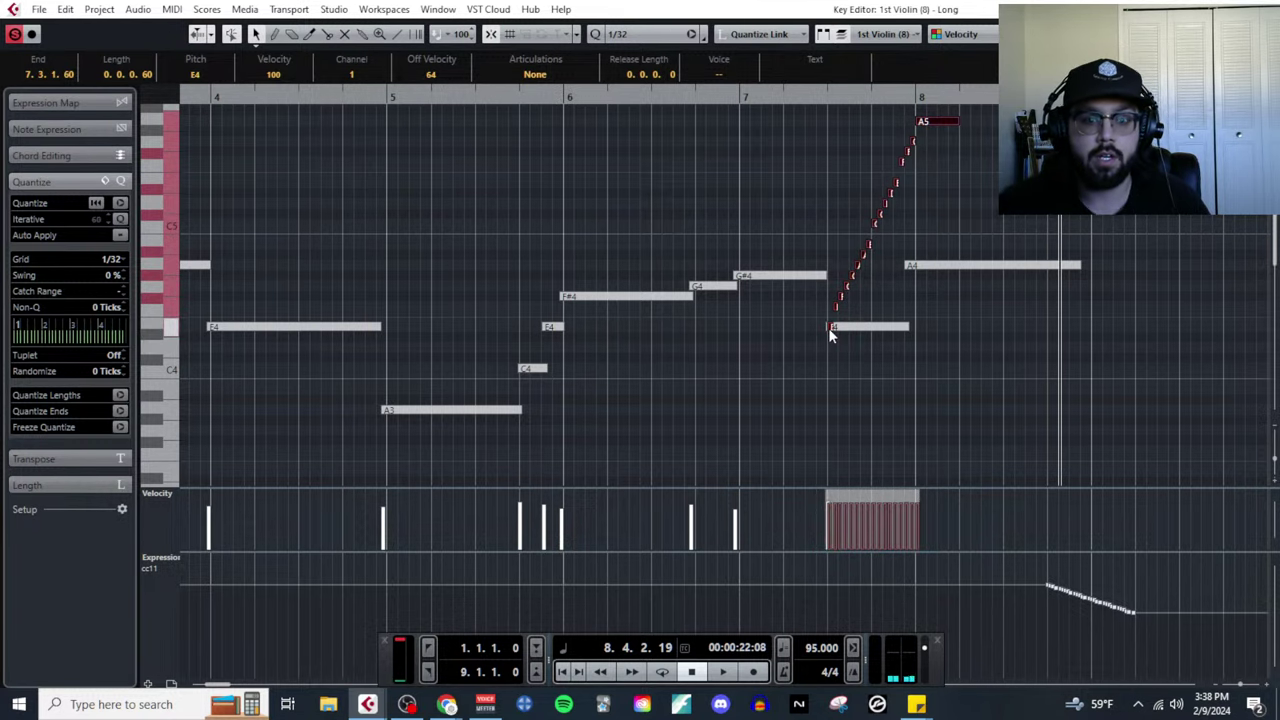
key(Delete)
key(g)
key(g)
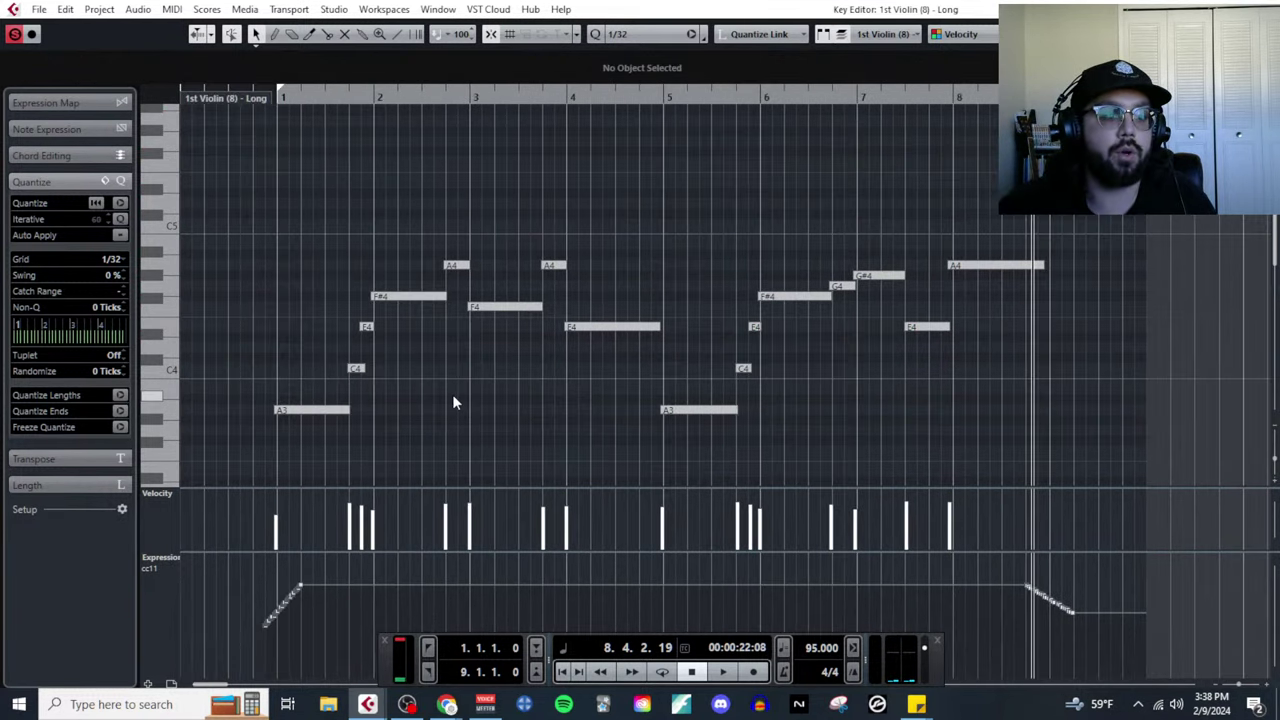
Unmute the important melody notes: A3, F#4, F4, E4, the second A3 and F#4, G#4, the E4 in bar 7, and the final A4.
click(313, 411)
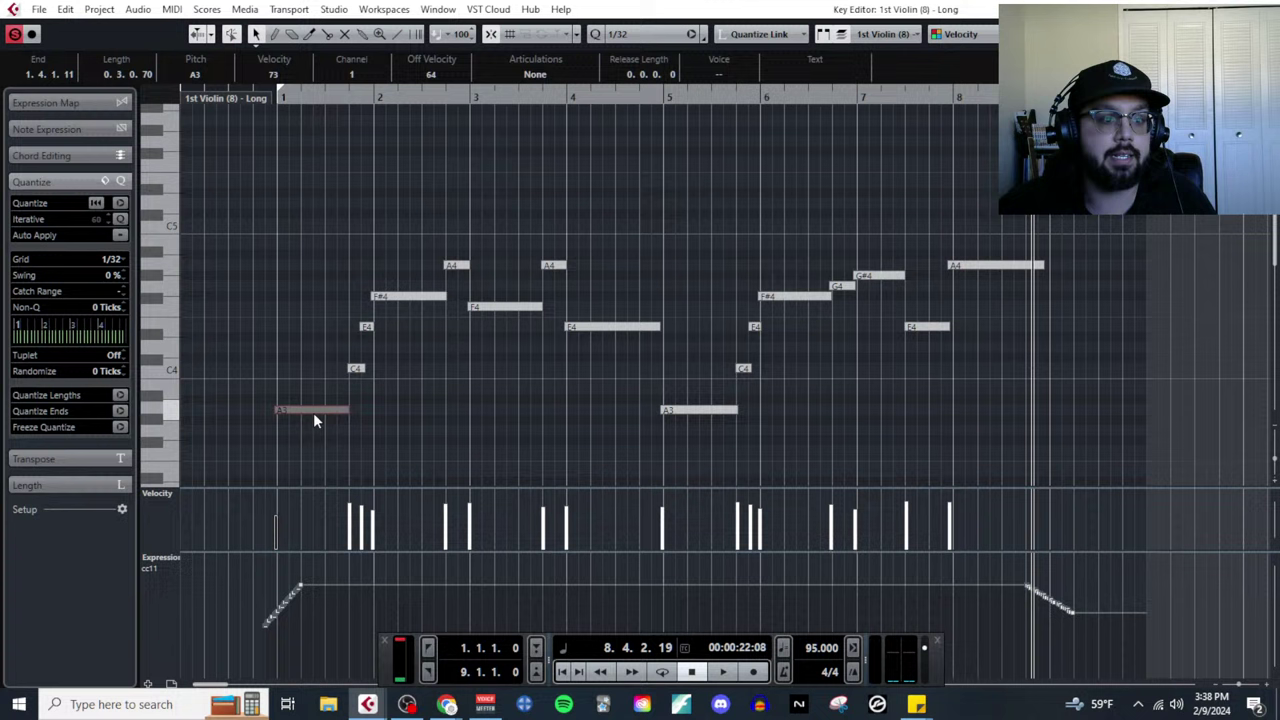
shift+click(406, 299)
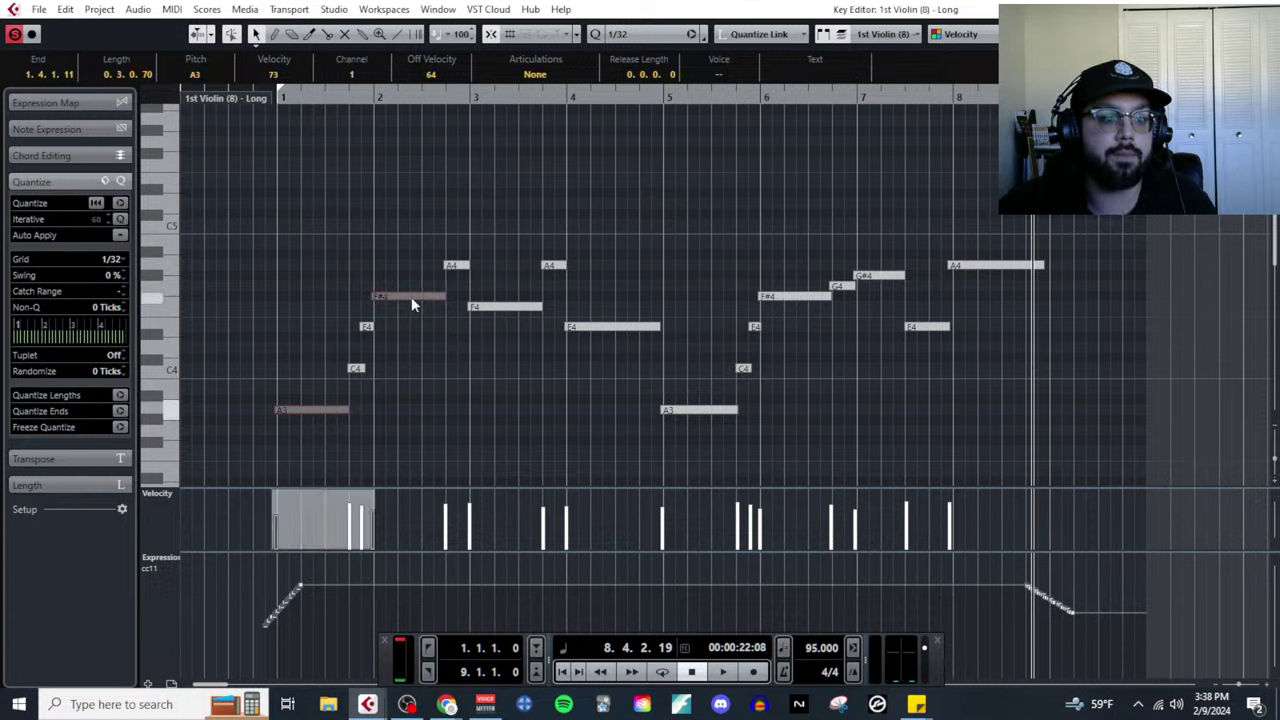
shift+click(493, 310)
shift+click(622, 328)
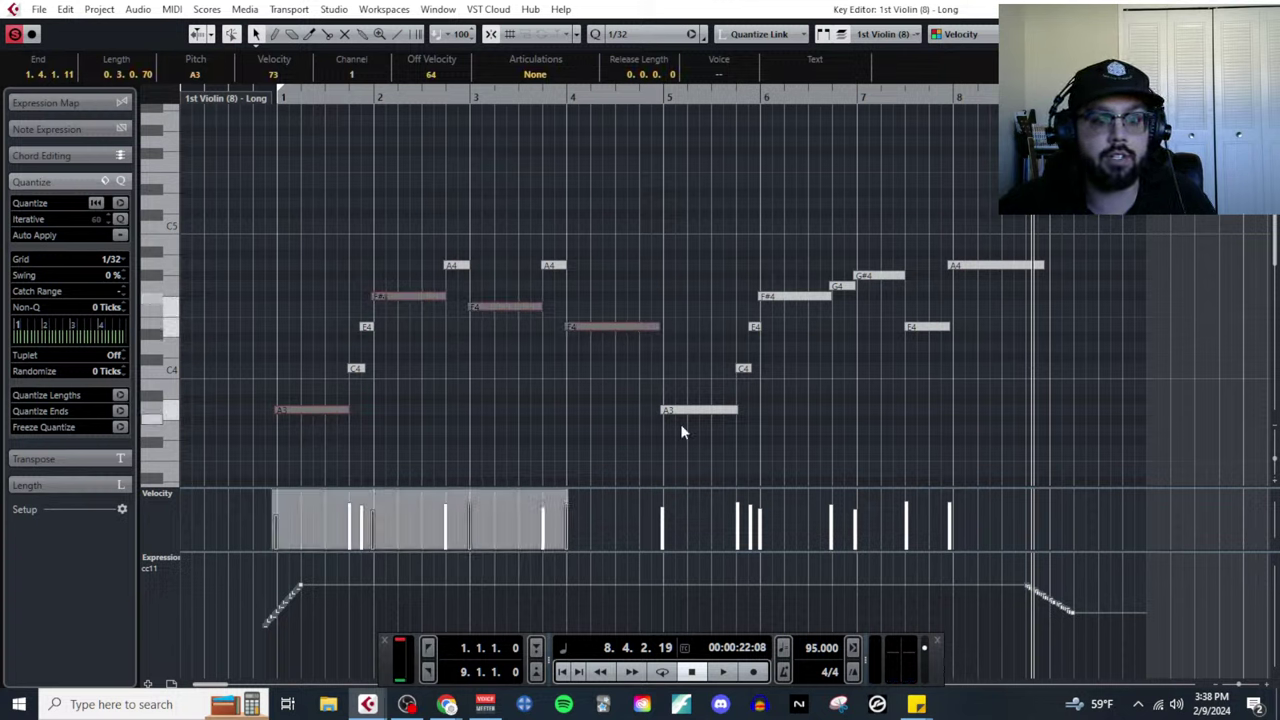
shift+click(698, 412)
shift+click(800, 298)
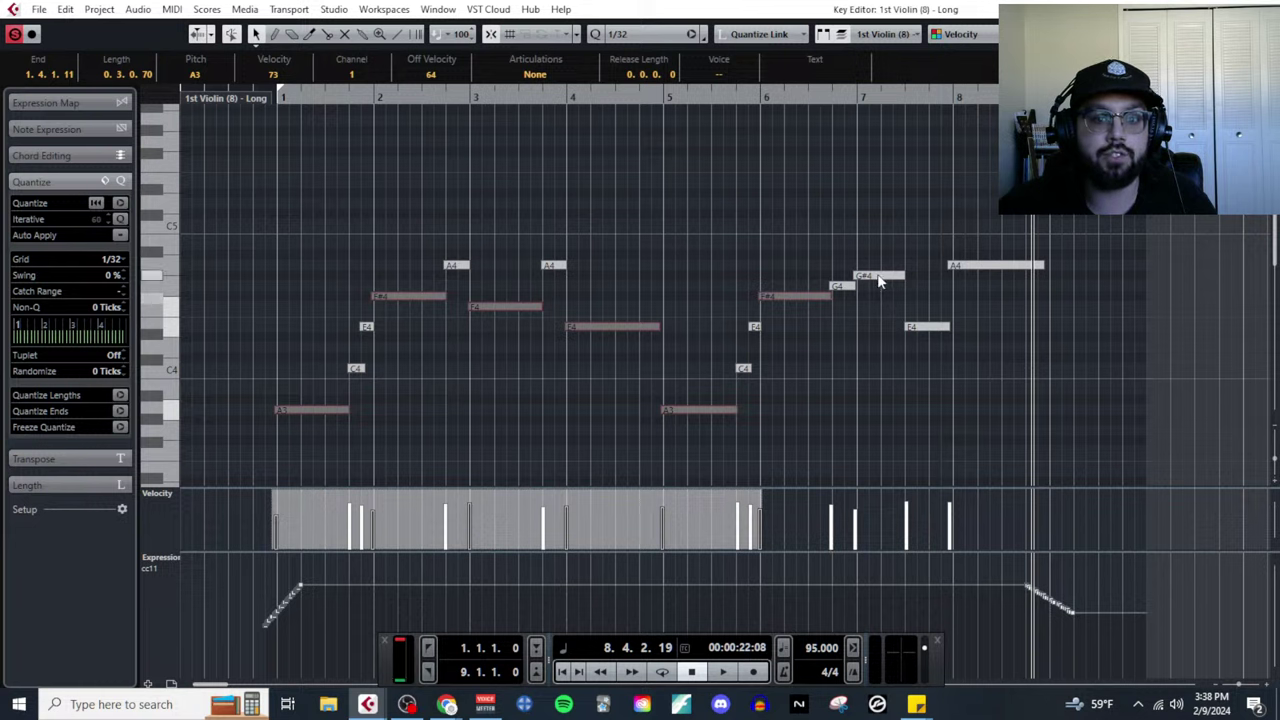
shift+click(873, 276)
shift+click(926, 330)
shift+click(993, 265)
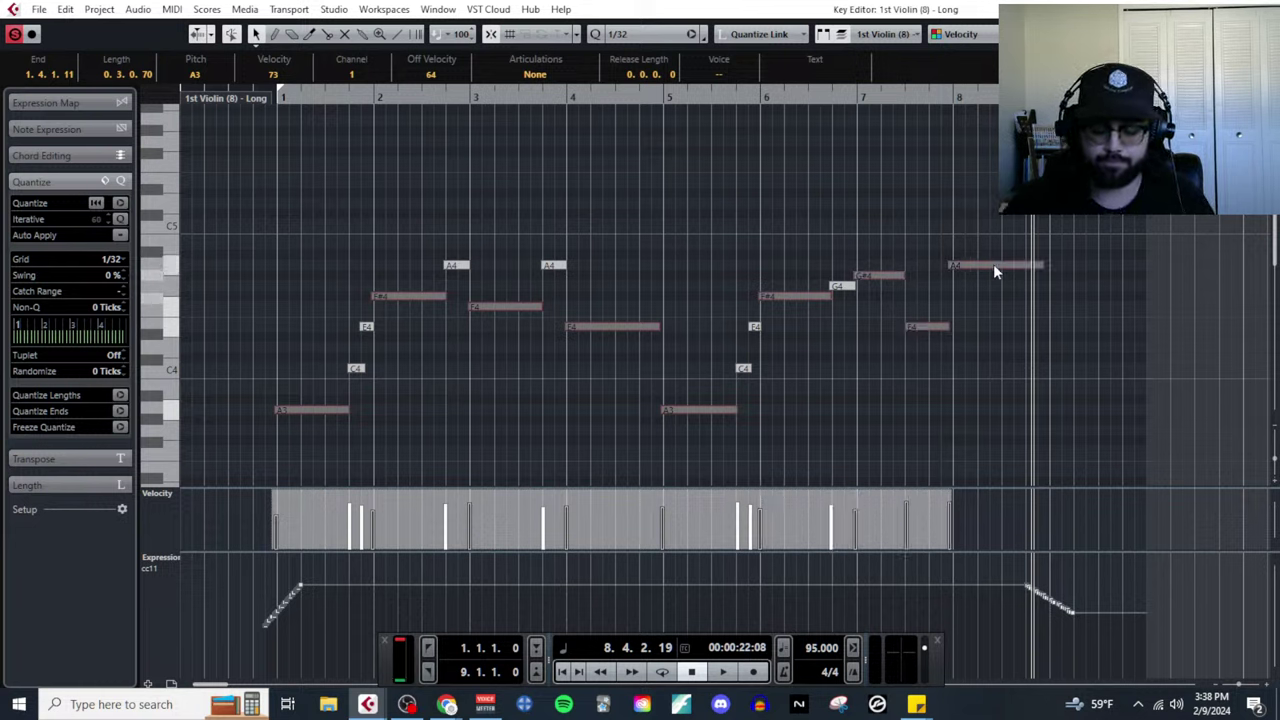
drag(270, 395, 310, 430)
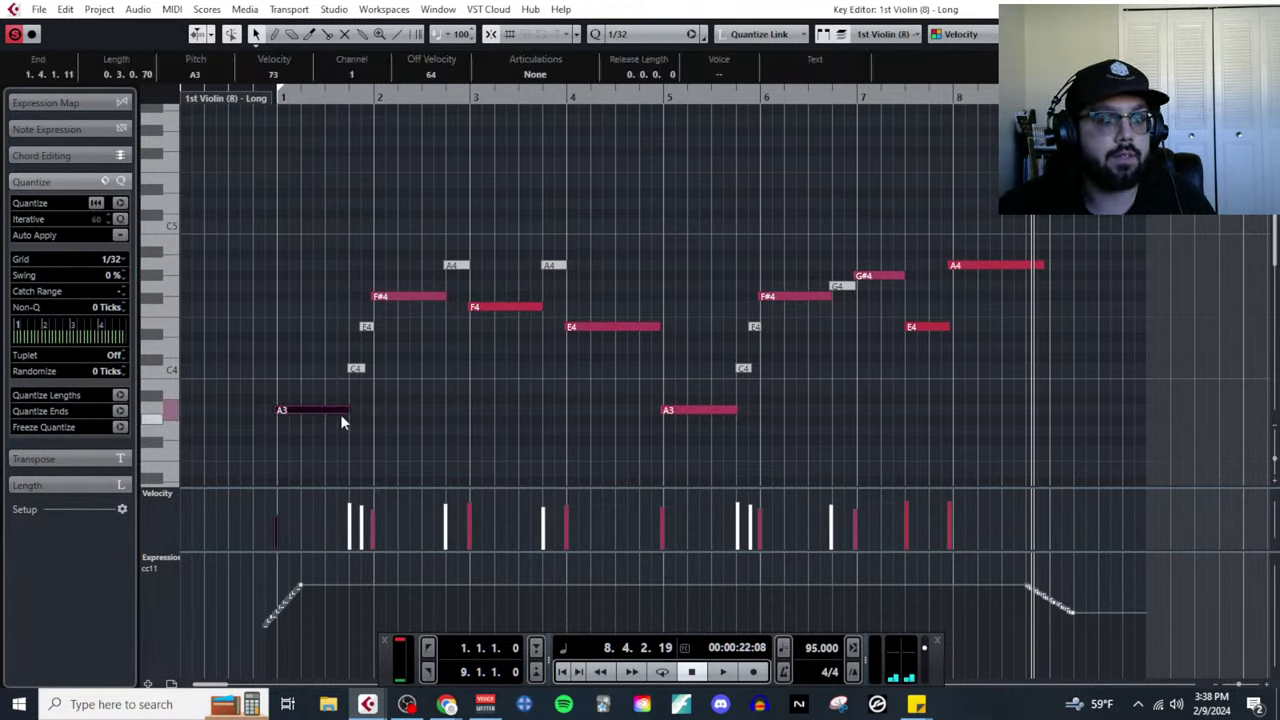
Delete the muted connecting notes between the important melody notes, including the short C4, E4, A4 and G4 notes.
click(414, 286)
click(393, 296)
drag(337, 320, 382, 372)
drag(390, 241, 566, 288)
drag(717, 303, 750, 372)
drag(823, 266, 843, 284)
key(Delete)
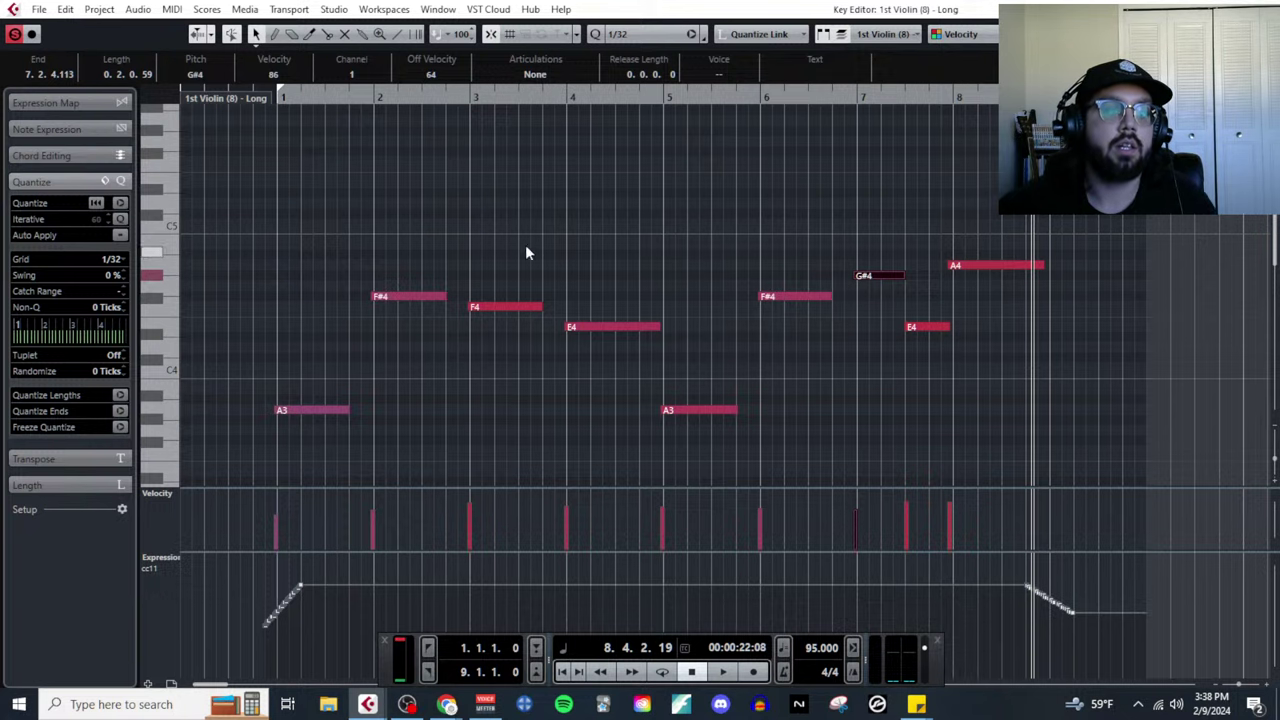
Quantize the start positions of all remaining melody notes to a 1/4 grid.
scroll(816, 467, down, 1)
key(ctrl+a)
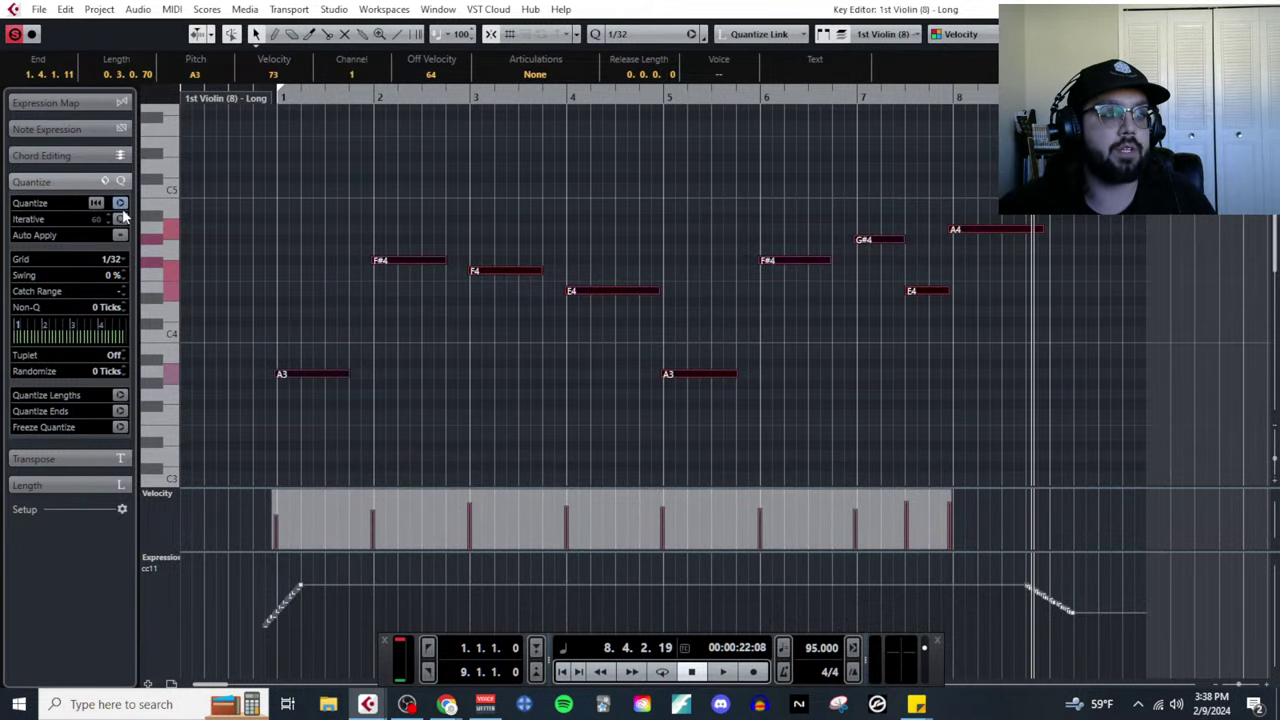
click(112, 259)
click(125, 309)
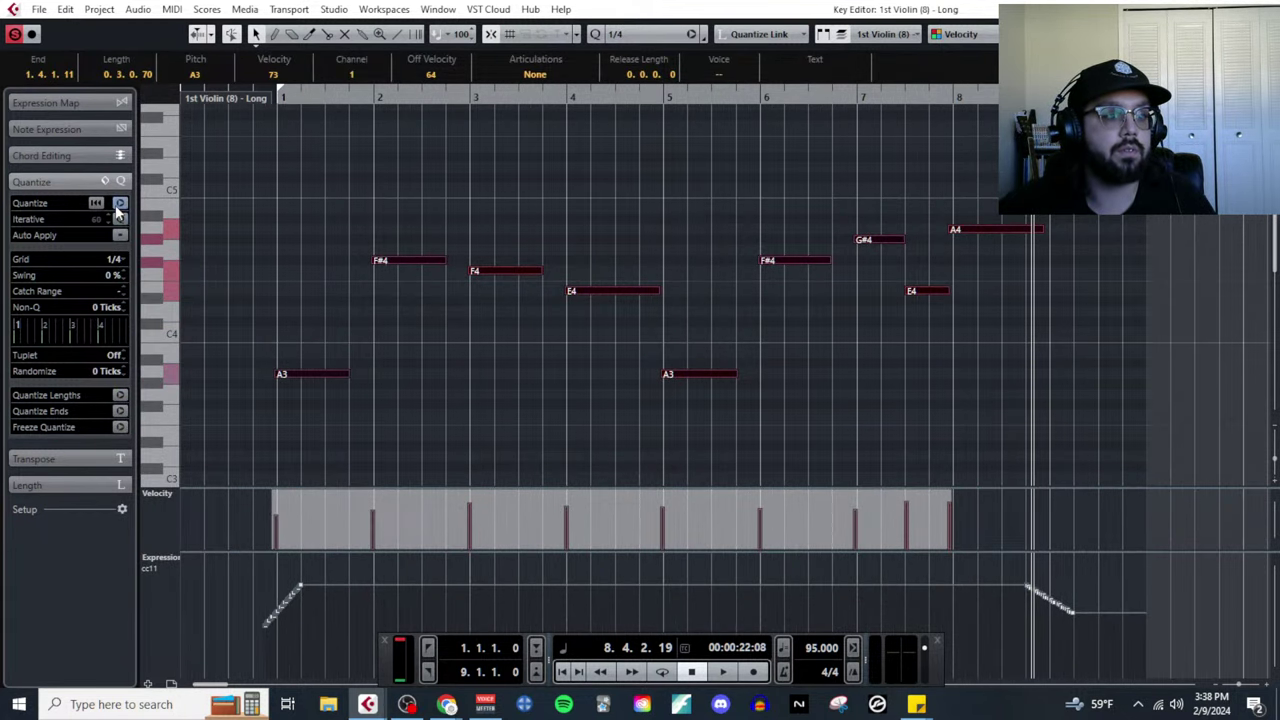
click(119, 204)
click(427, 349)
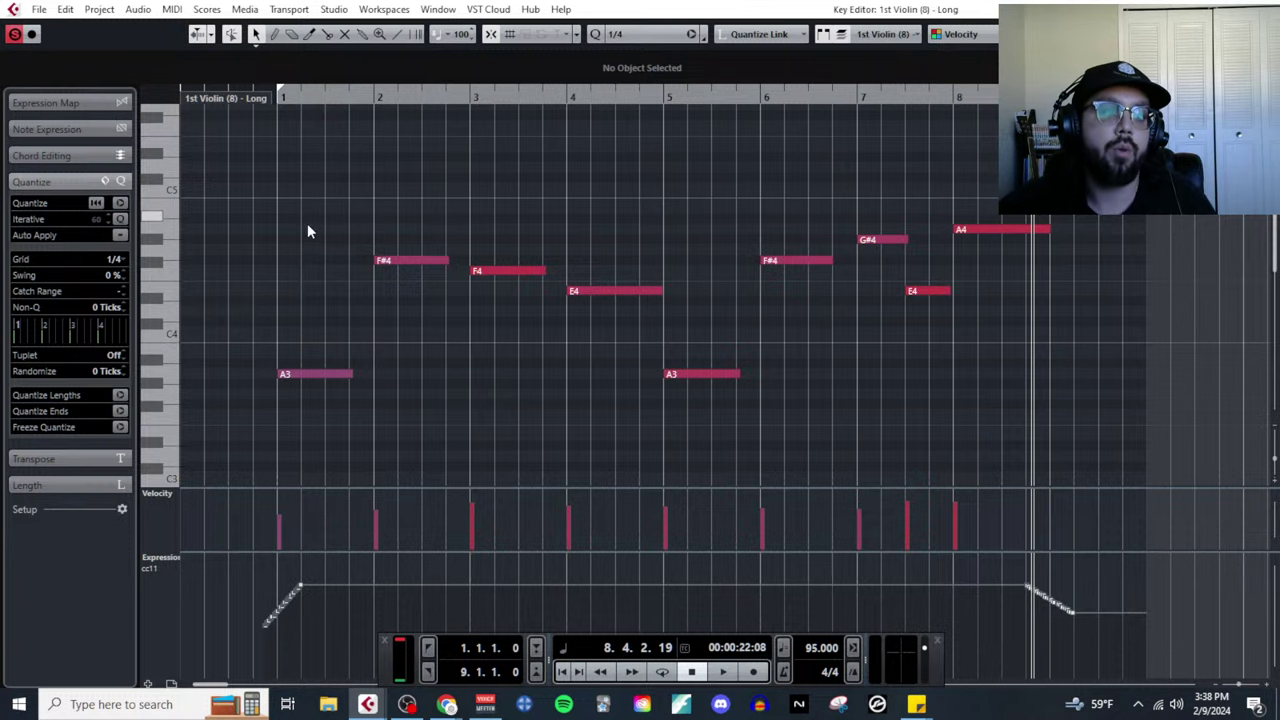
Quantize the lengths of all the melody notes to the 1/4 grid.
drag(308, 230, 389, 343)
drag(270, 204, 1035, 417)
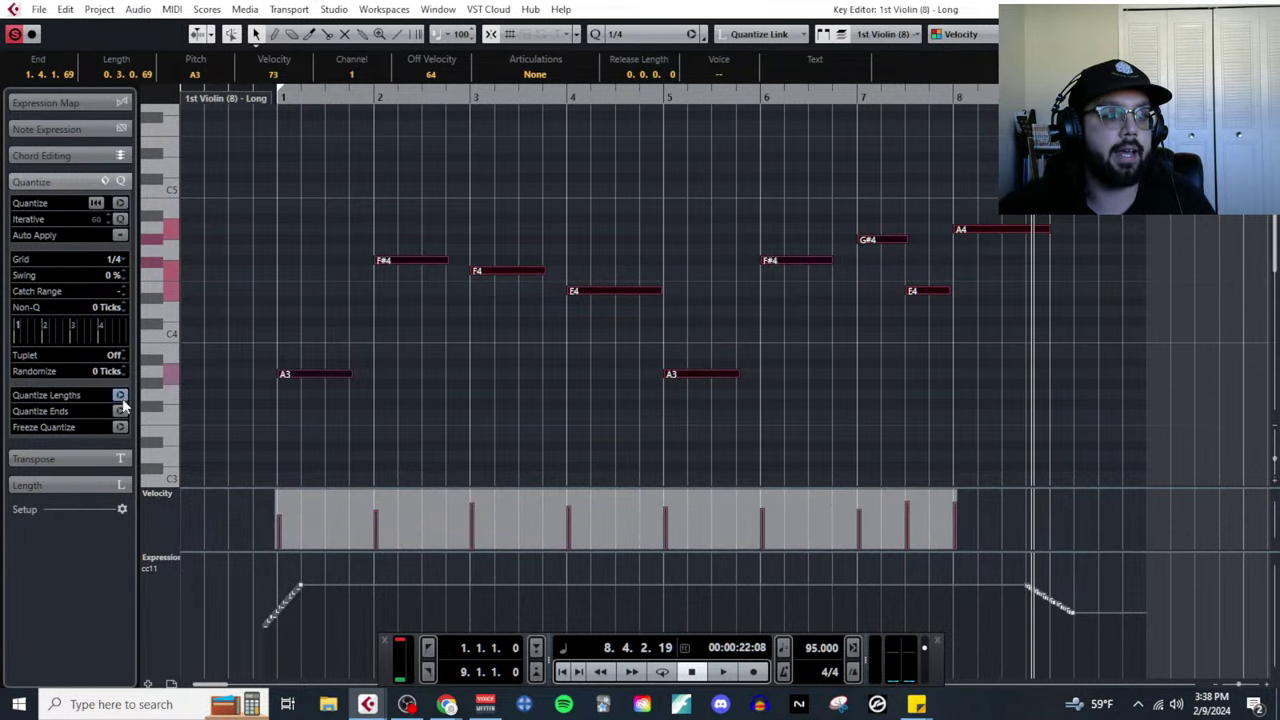
click(120, 395)
click(320, 321)
Shorten each melody note from bar 1 to bar 8 to a length of one beat.
drag(263, 297, 384, 409)
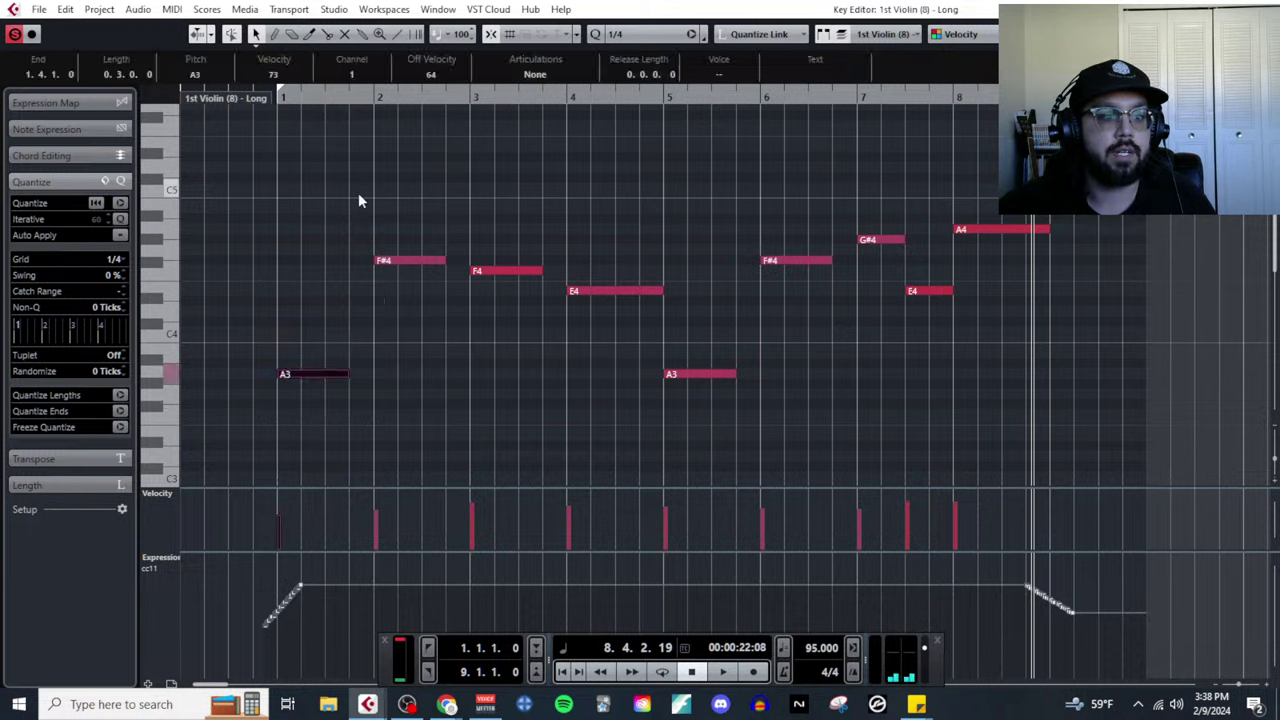
drag(360, 200, 430, 286)
drag(470, 232, 542, 291)
drag(771, 222, 800, 263)
drag(703, 323, 684, 377)
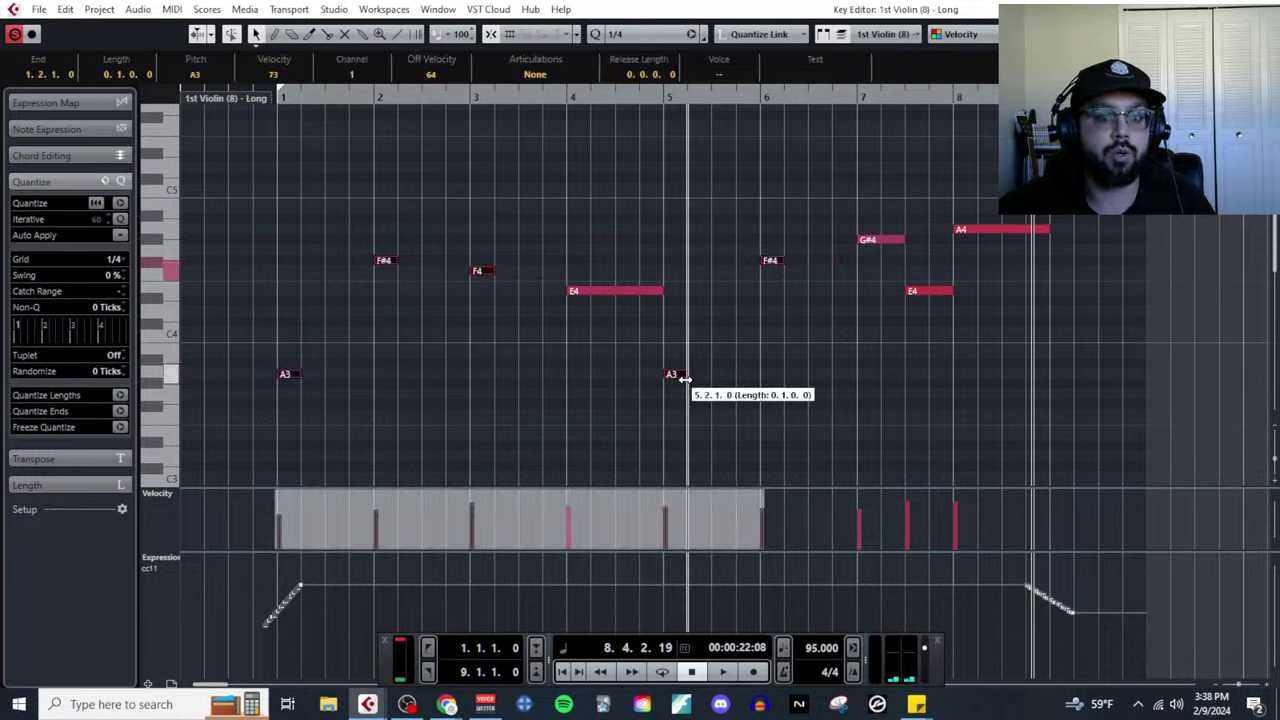
click(693, 345)
click(615, 290)
drag(944, 177, 976, 229)
click(908, 230)
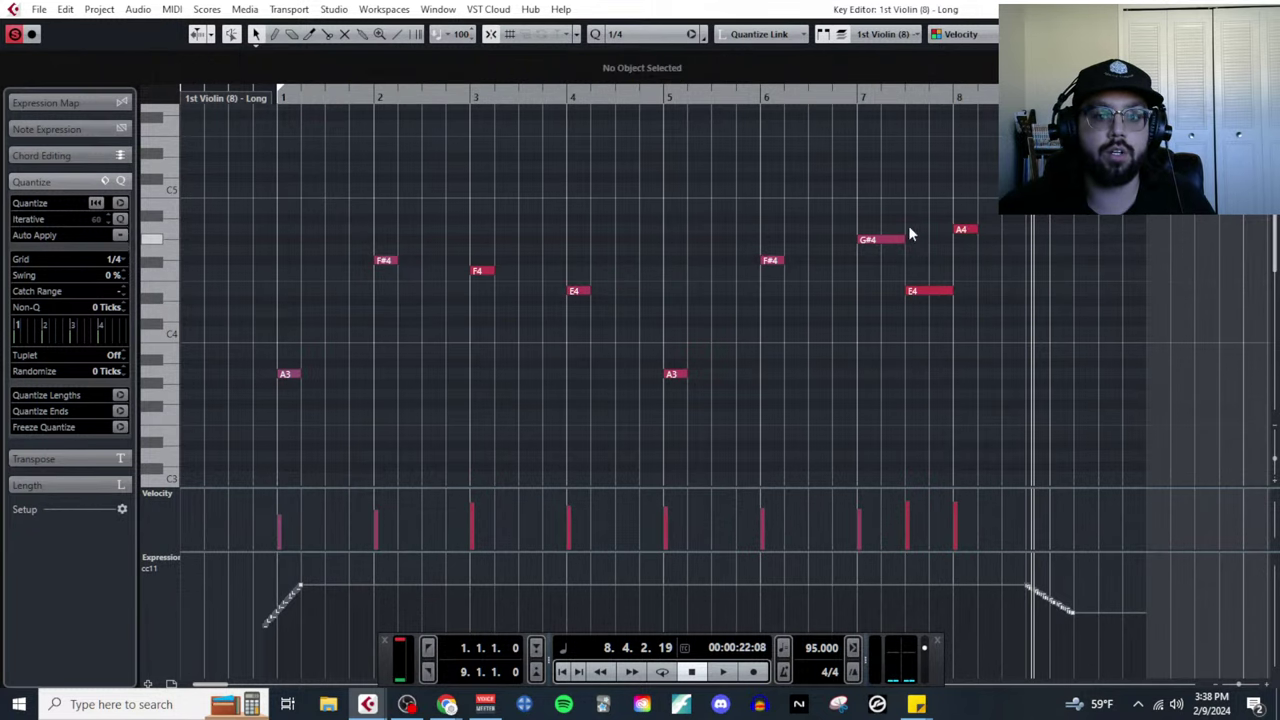
drag(893, 221, 928, 290)
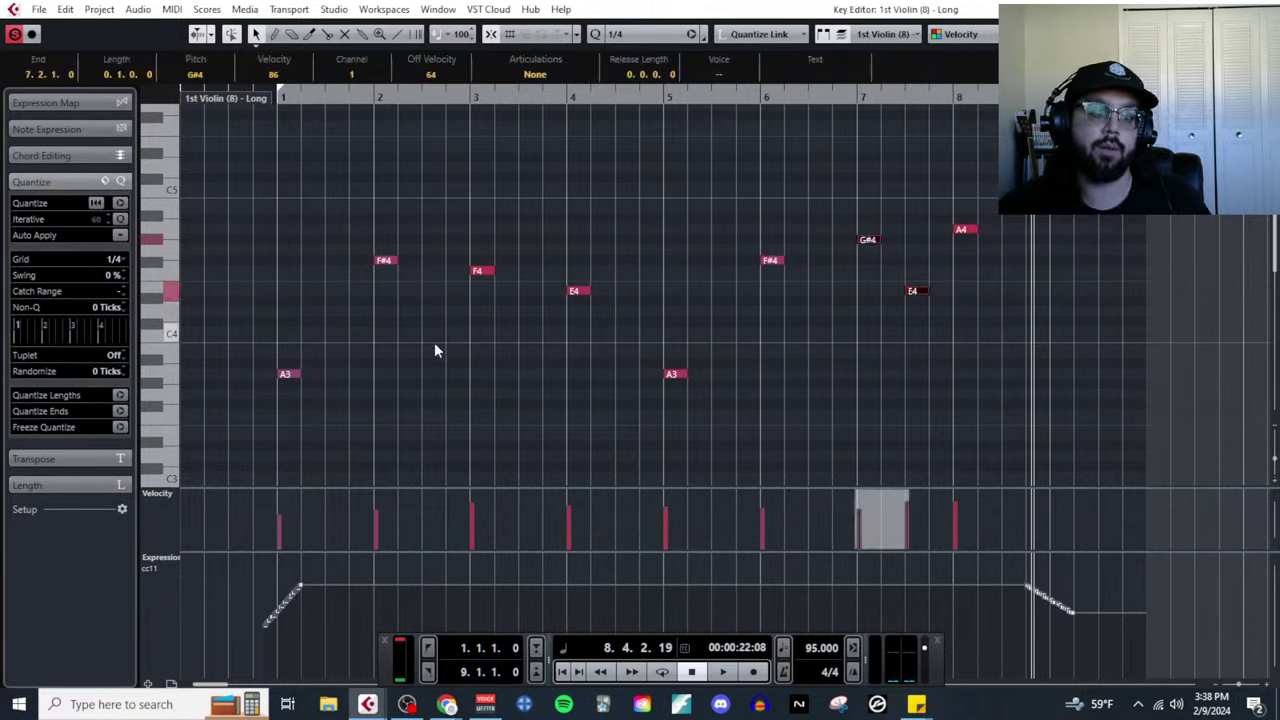
click(434, 346)
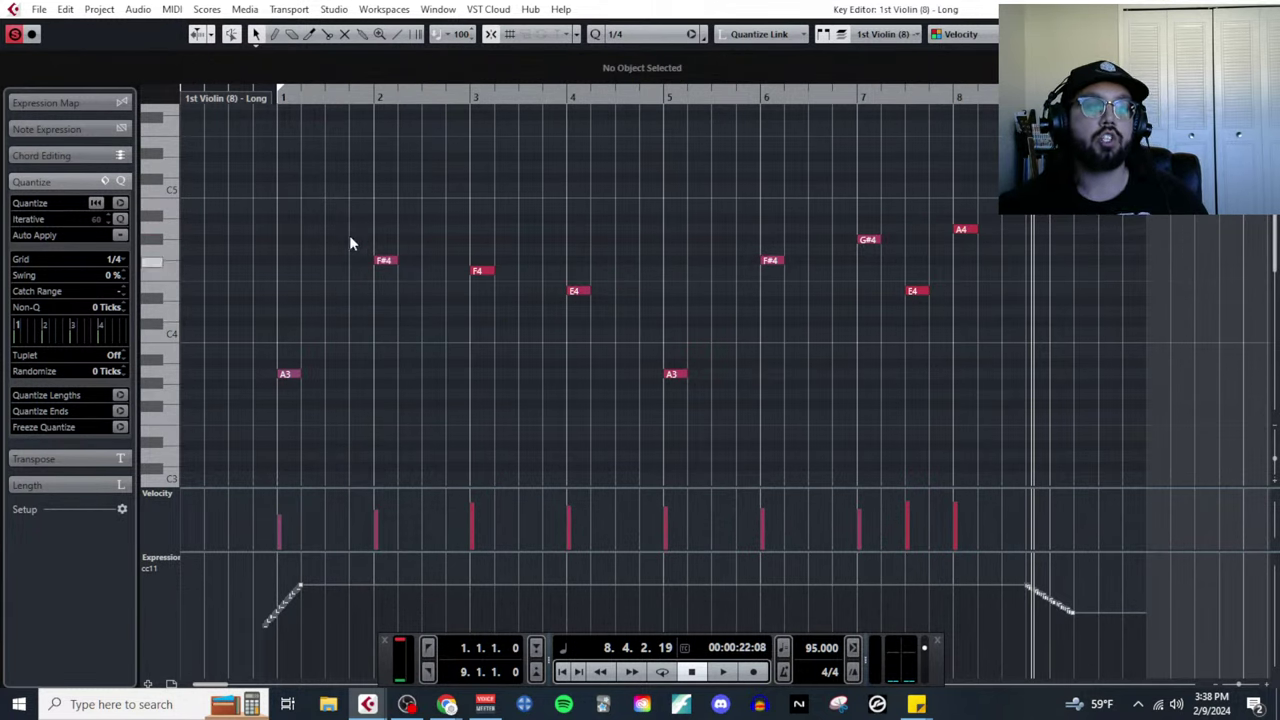
Play back the reduced melody from bar 1 and stop in bar 2.
click(280, 104)
key(space)
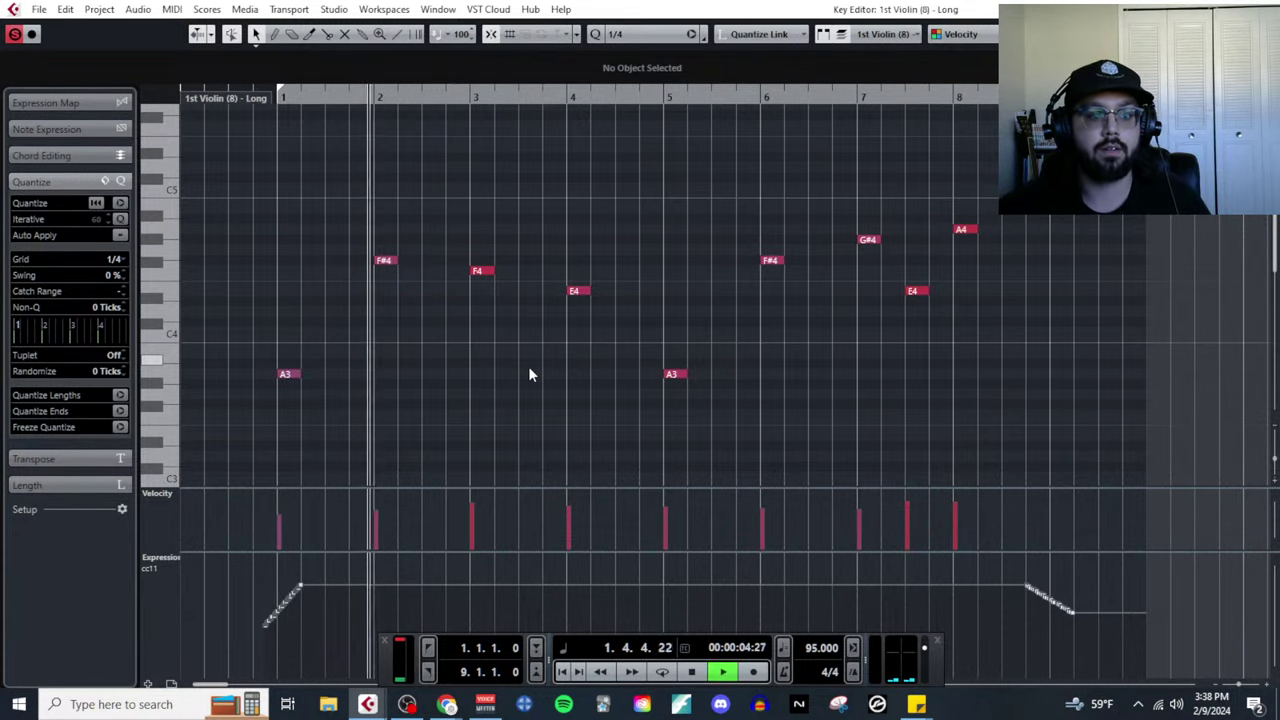
key(space)
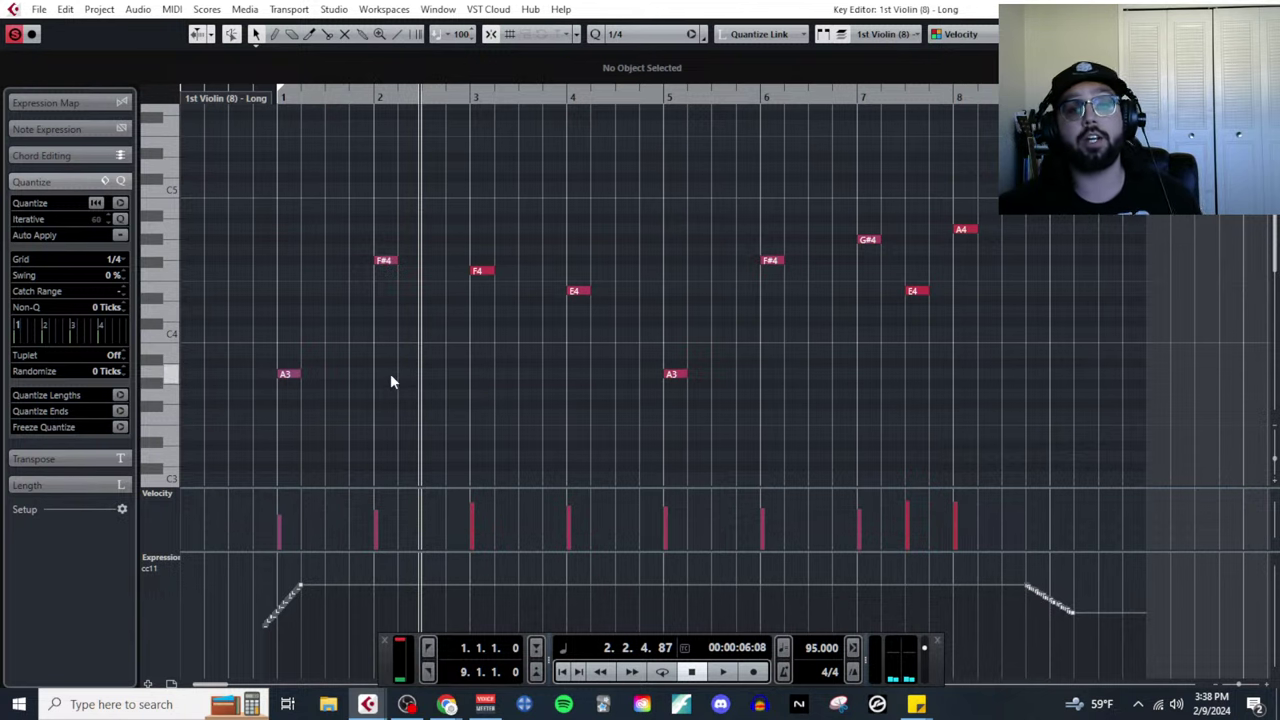
Close the Key Editor and reopen it with the Kontakt 01 part and the flute part shown together.
scroll(390, 375, down, 3)
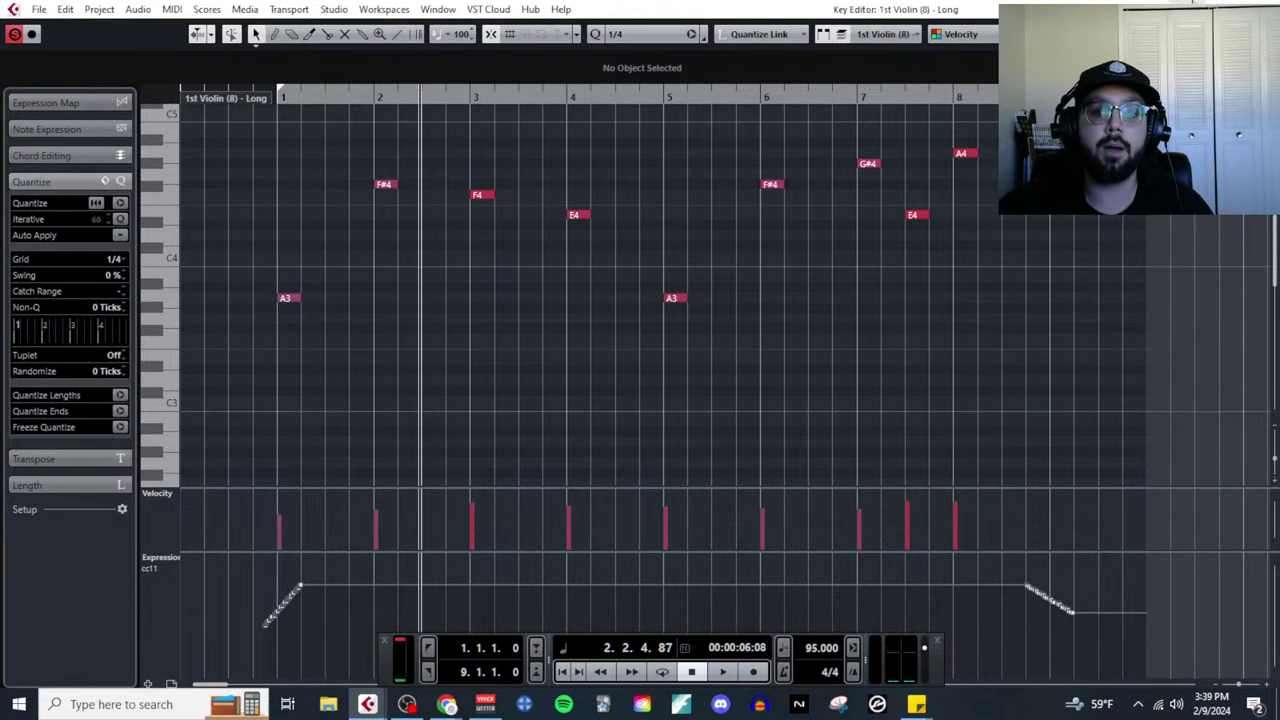
key(Return)
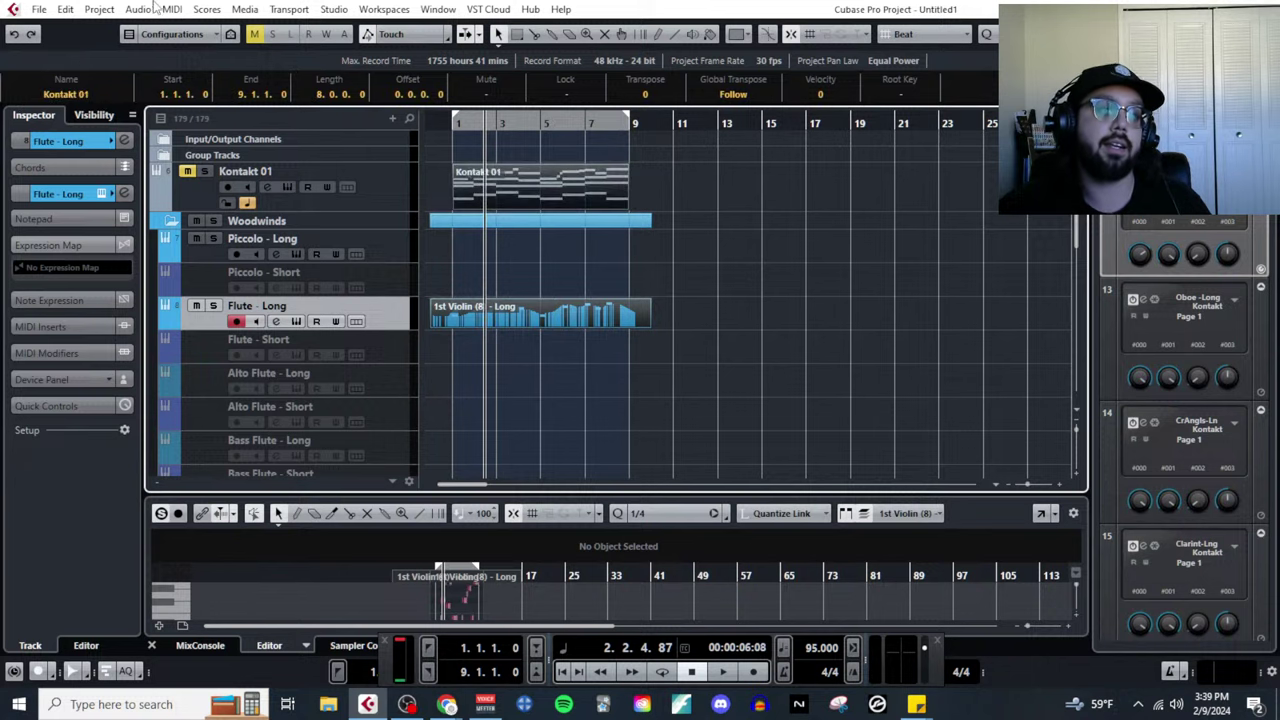
click(173, 10)
click(225, 26)
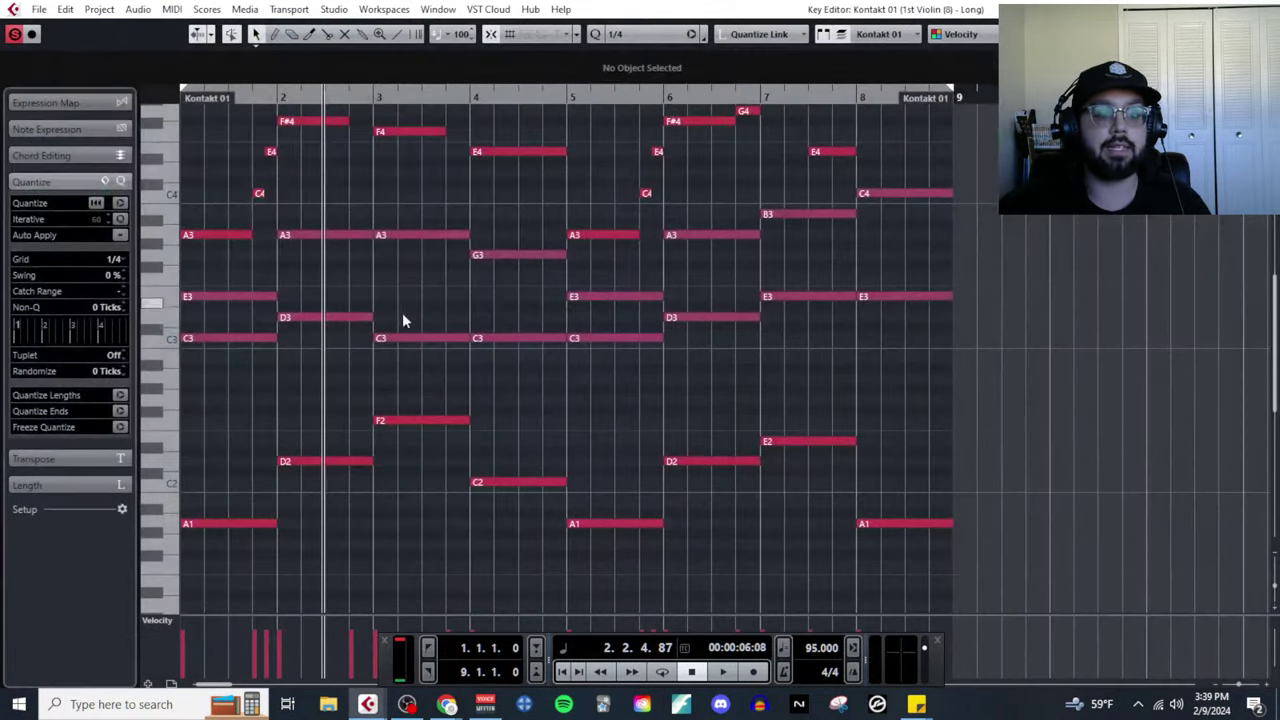
scroll(356, 341, up, 3)
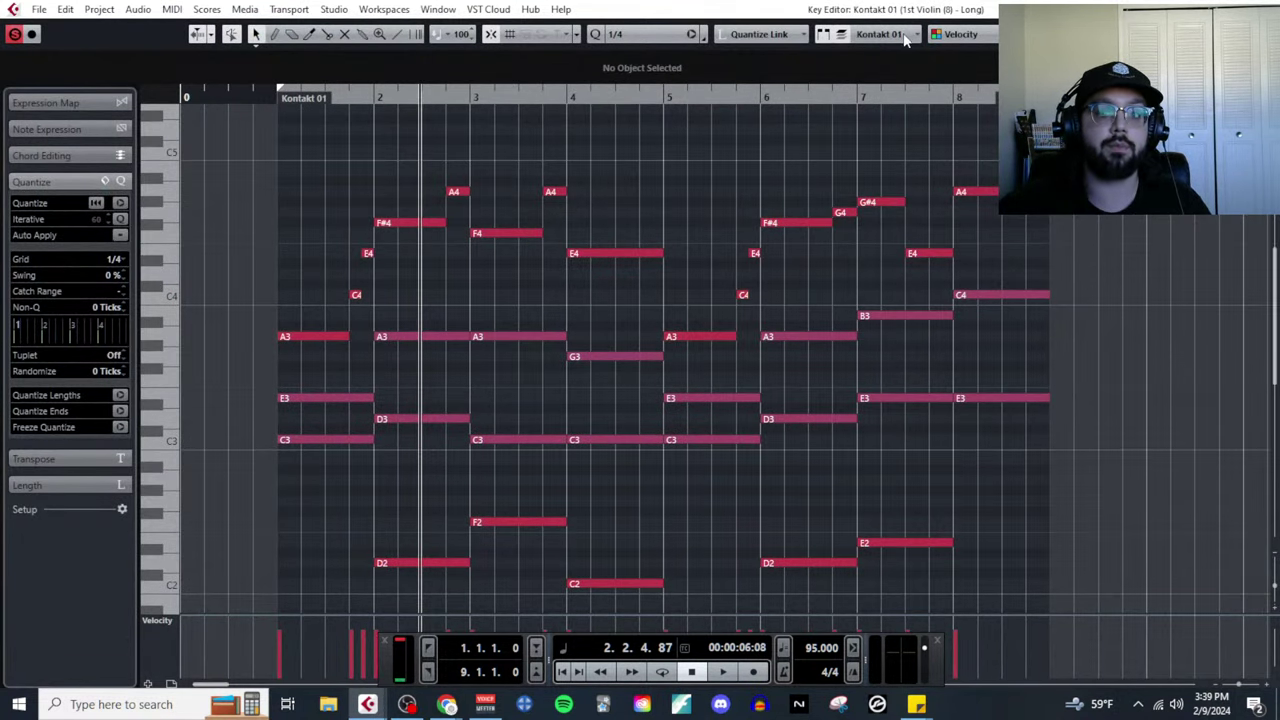
Color the notes by Part and make 1st Violin (8) - Long the active part for editing.
click(940, 34)
click(965, 113)
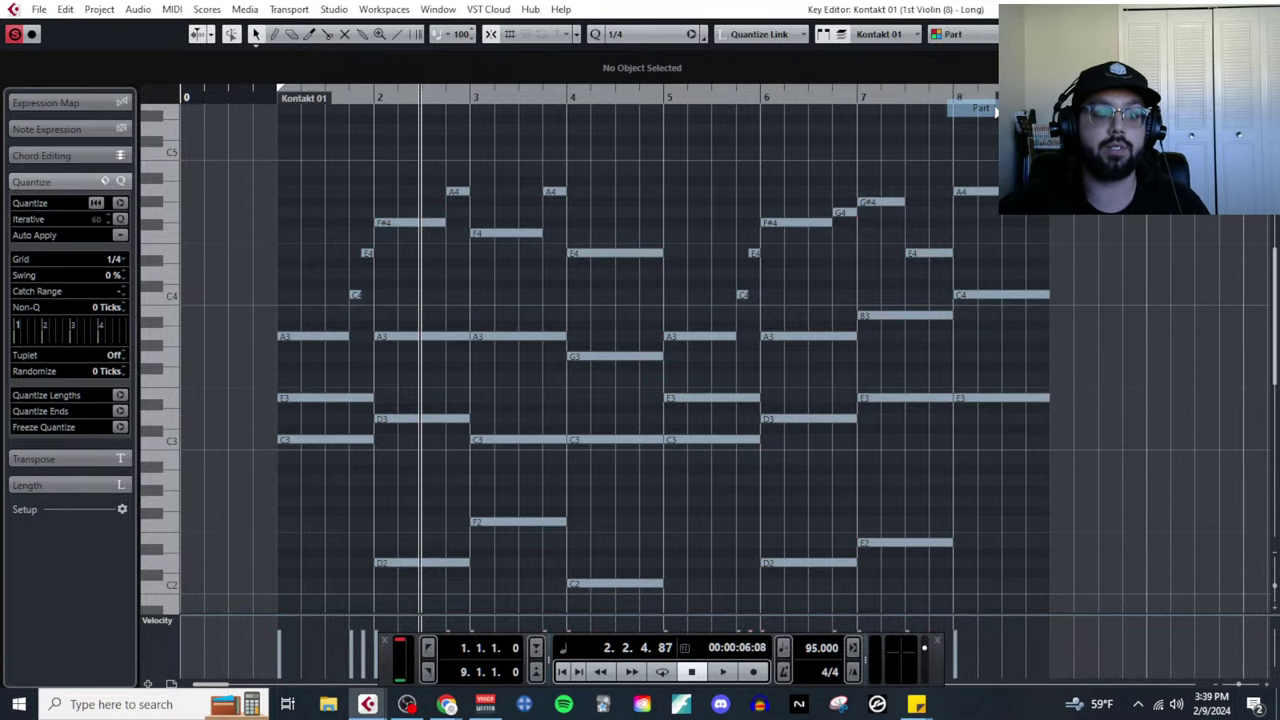
scroll(444, 340, down, 3)
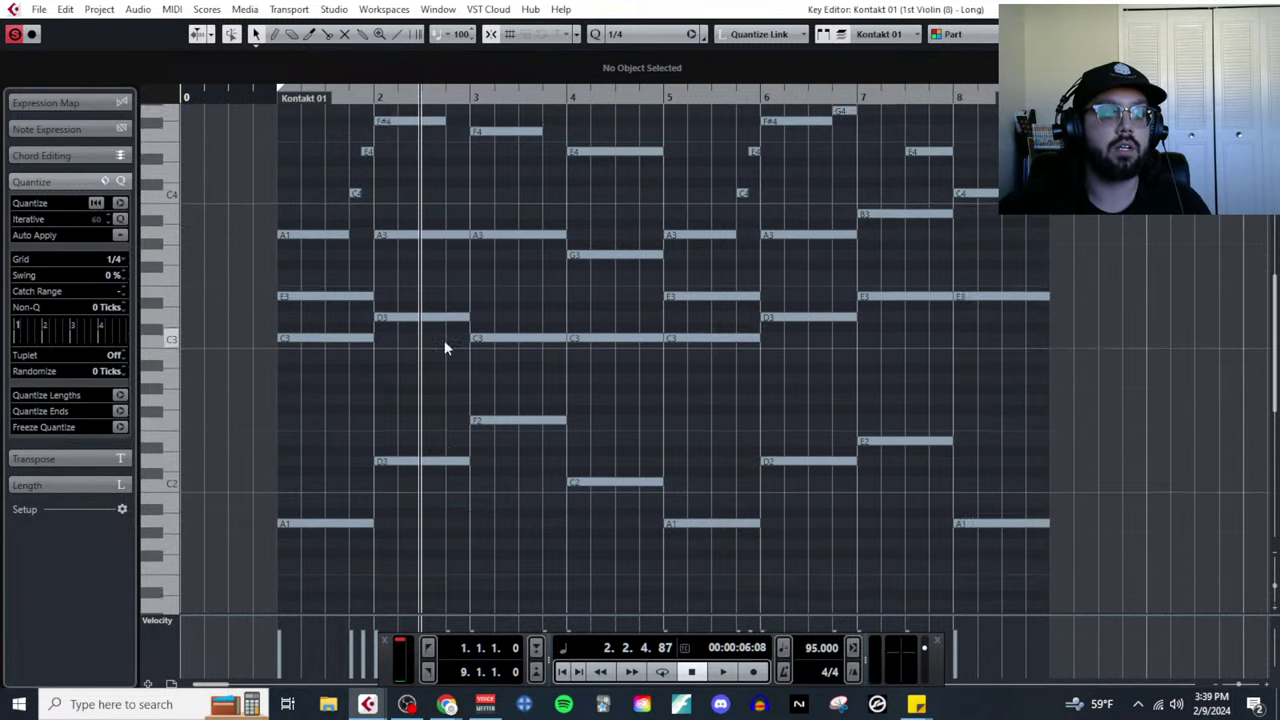
scroll(443, 345, up, 3)
click(905, 34)
click(901, 74)
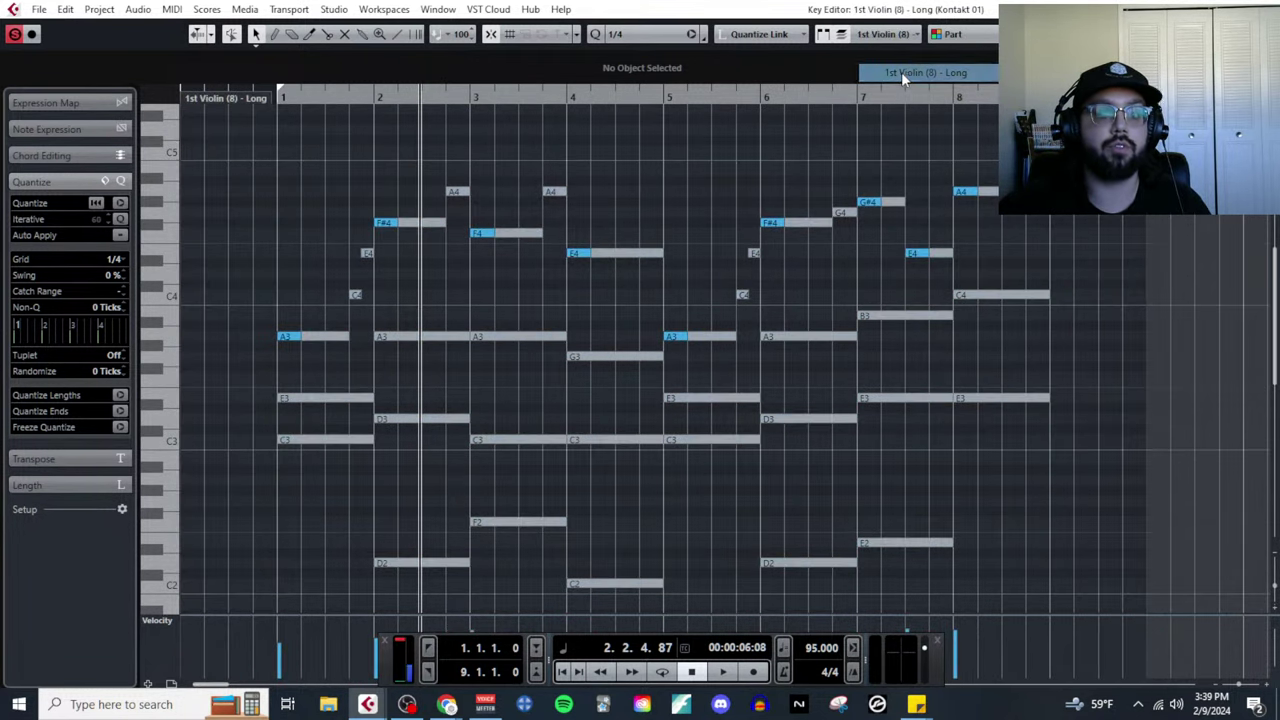
Select the opening A3 in the flute part and examine the Kontakt 01 chord notes beneath it in bar 1.
click(312, 335)
scroll(287, 346, up, 1)
scroll(320, 347, left, 1)
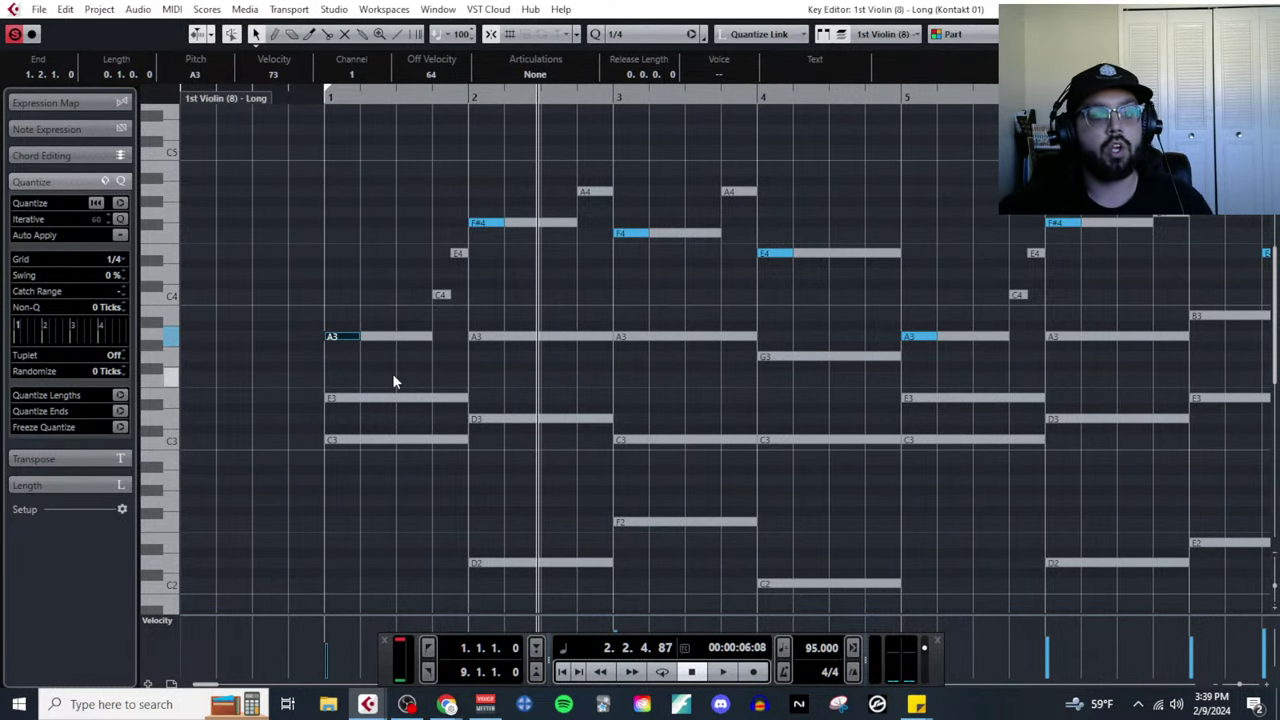
scroll(365, 286, down, 3)
scroll(386, 343, up, 3)
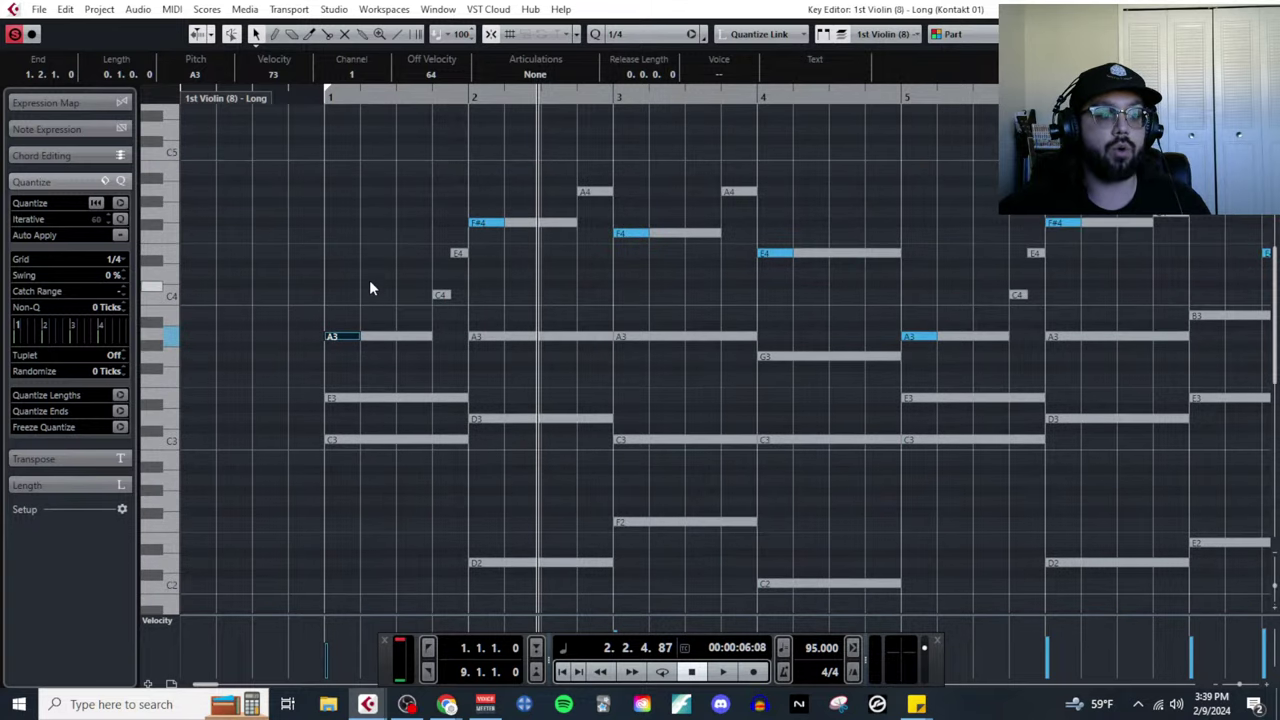
Draw quarter notes C4, E4 and A4 on beats 2, 3 and 4 of bar 1 in the flute part.
right_click(366, 276)
click(388, 277)
click(372, 294)
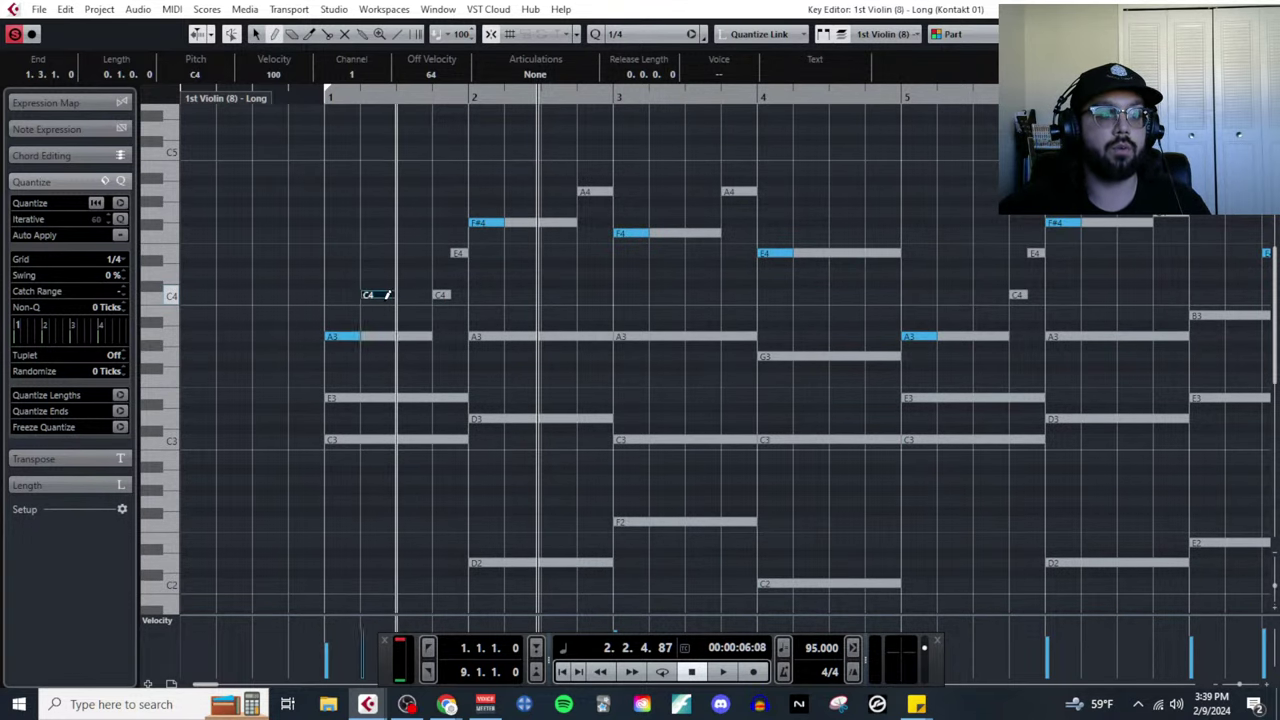
click(410, 252)
click(440, 191)
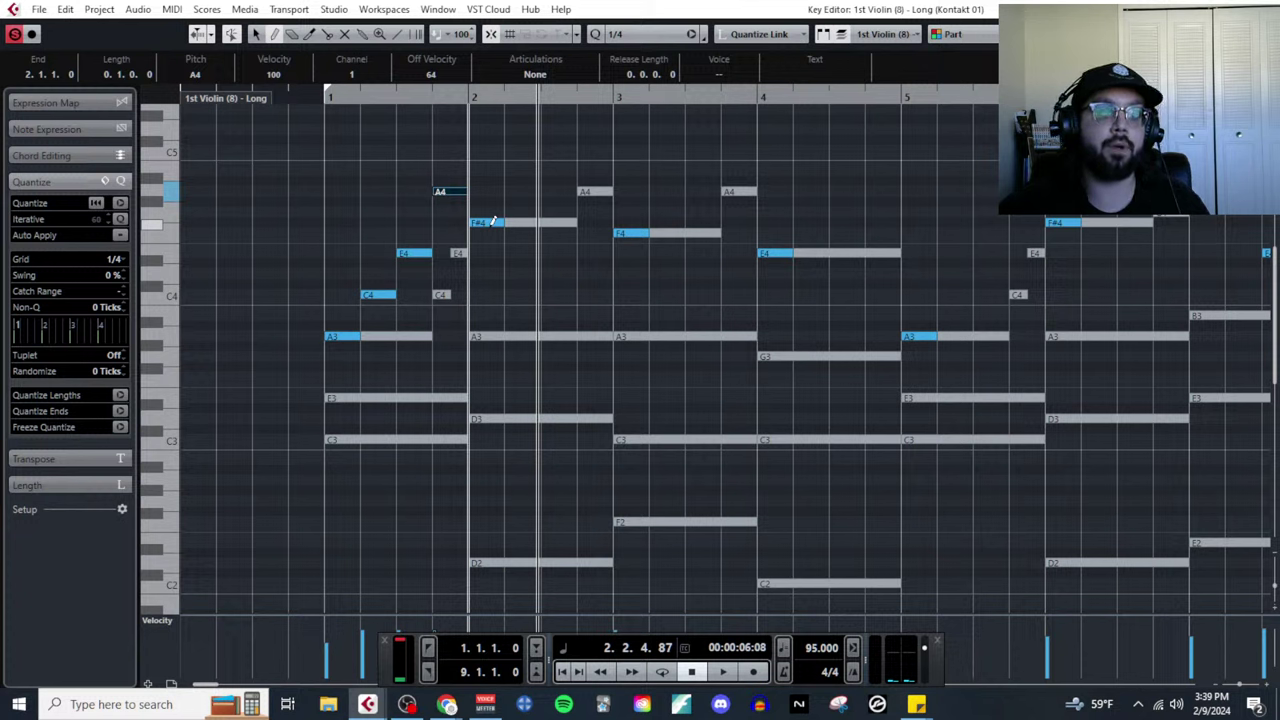
Fill beats 2, 3 and 4 of bar 2 with quarter notes D4, A3 and D4 after the F#4 melody note.
click(520, 274)
click(558, 315)
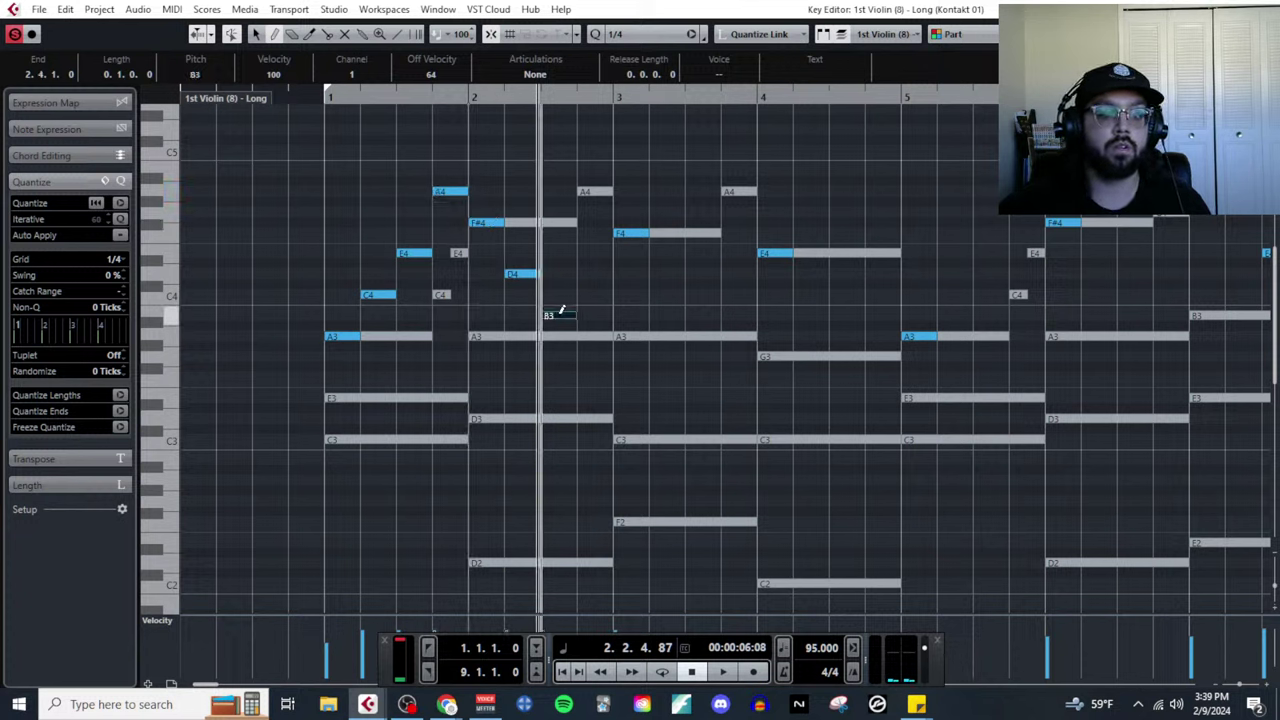
key(Down)
key(Down)
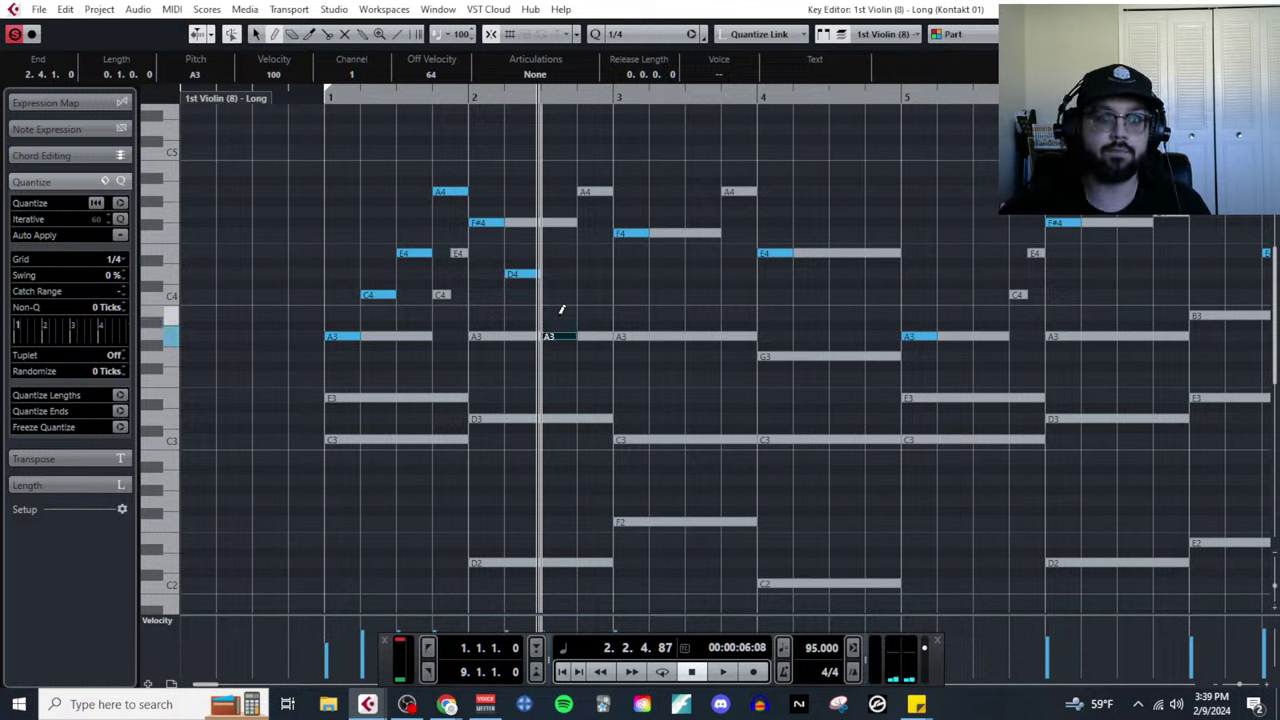
click(588, 273)
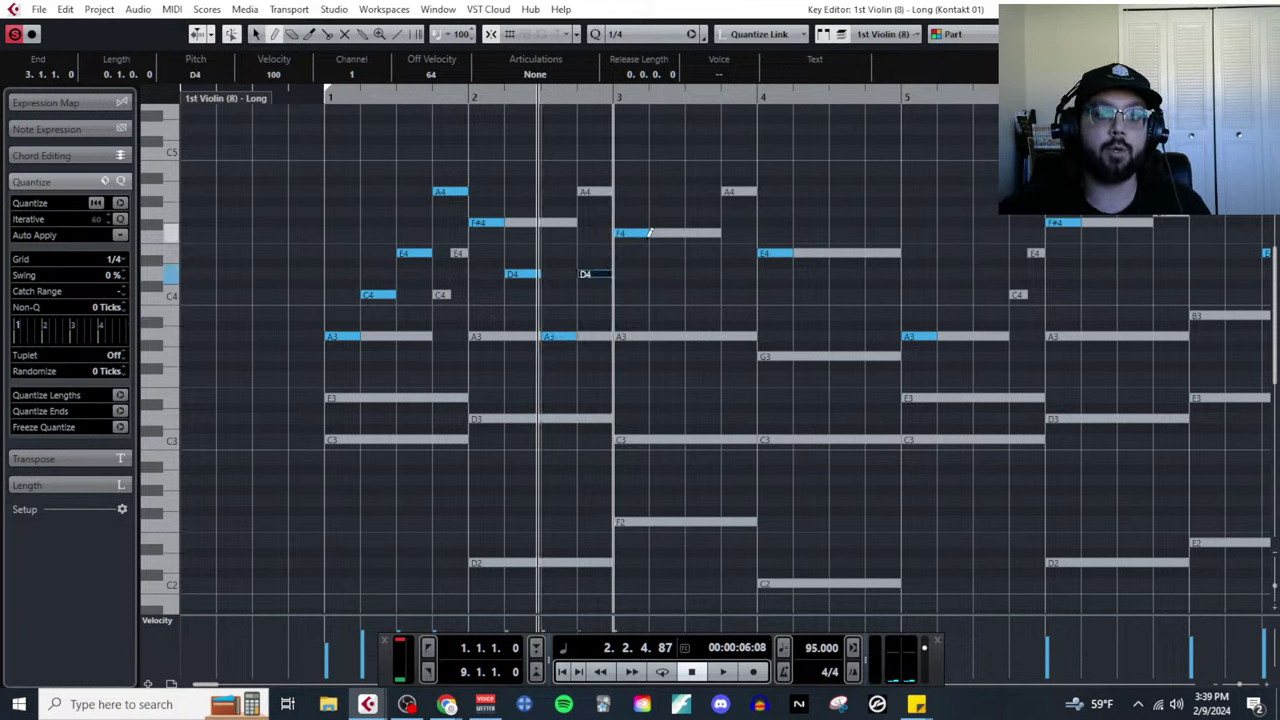
Draw a C4 on beat 2 of bar 3 and an A#3 on beat 3.
click(675, 294)
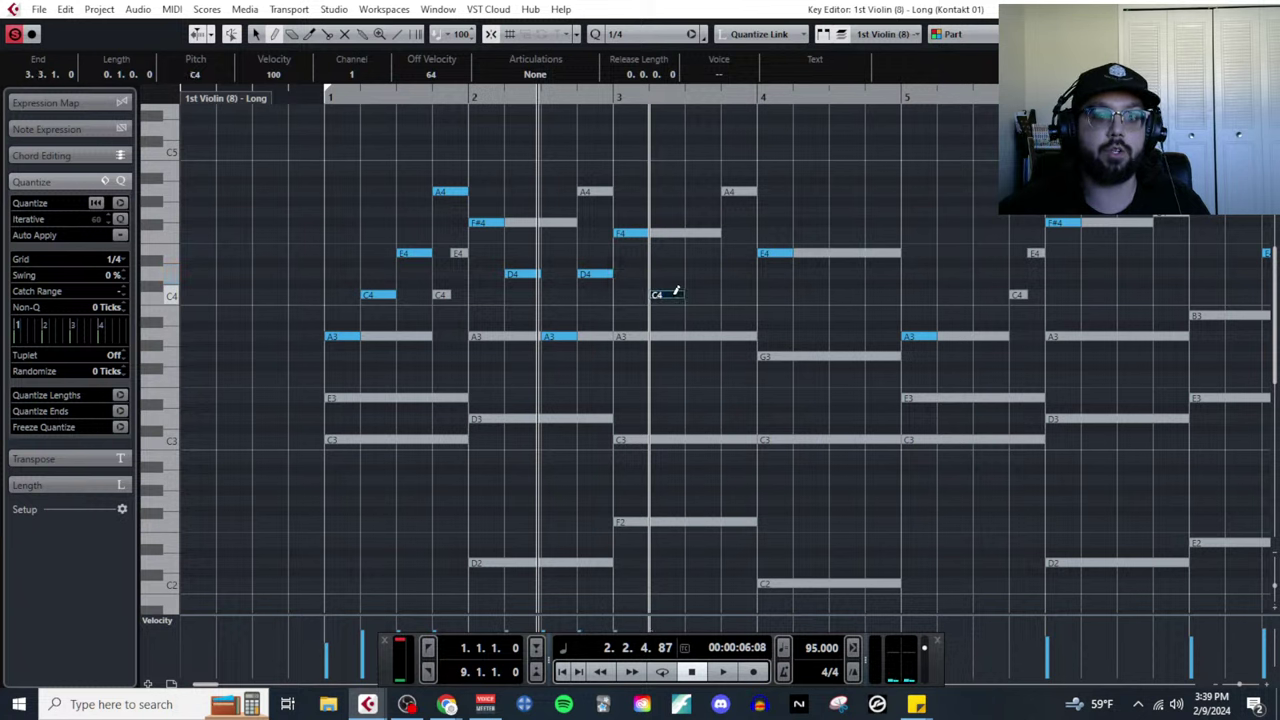
click(695, 315)
key(Down)
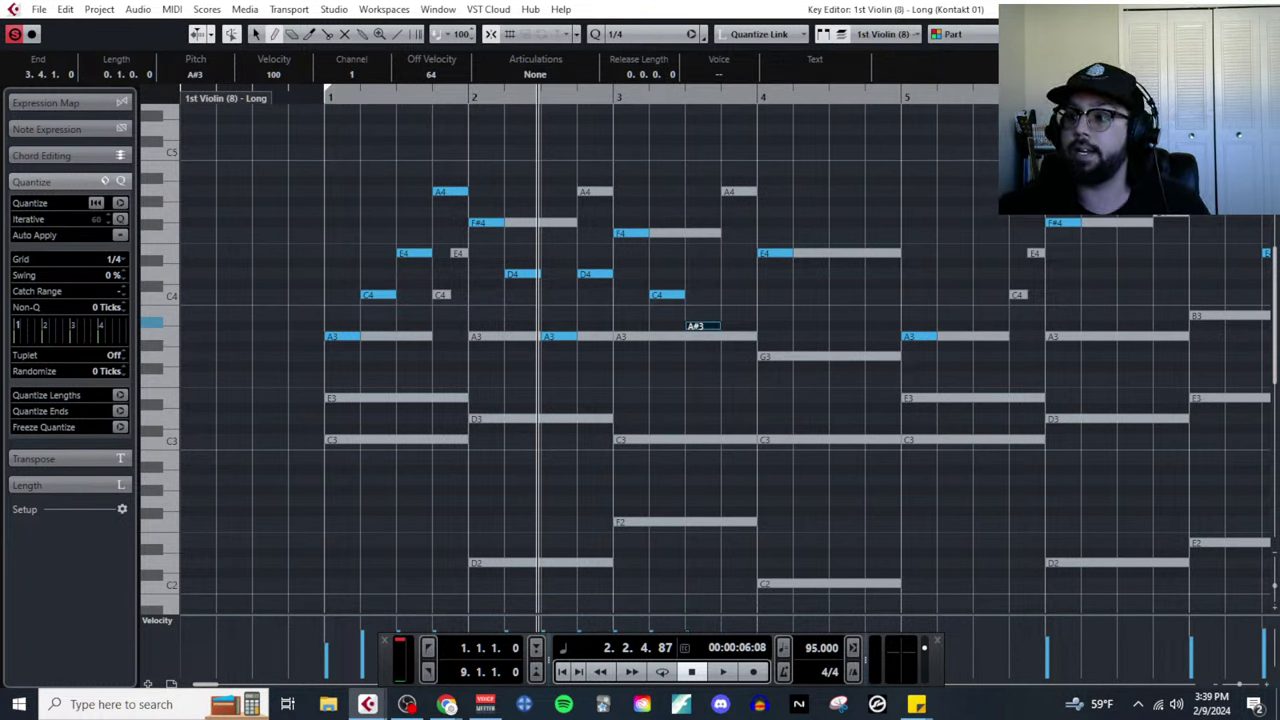
Switch to Chrome, look through the Google results for the Tabletop Composer ostinato video, and close the page.
key(F2)
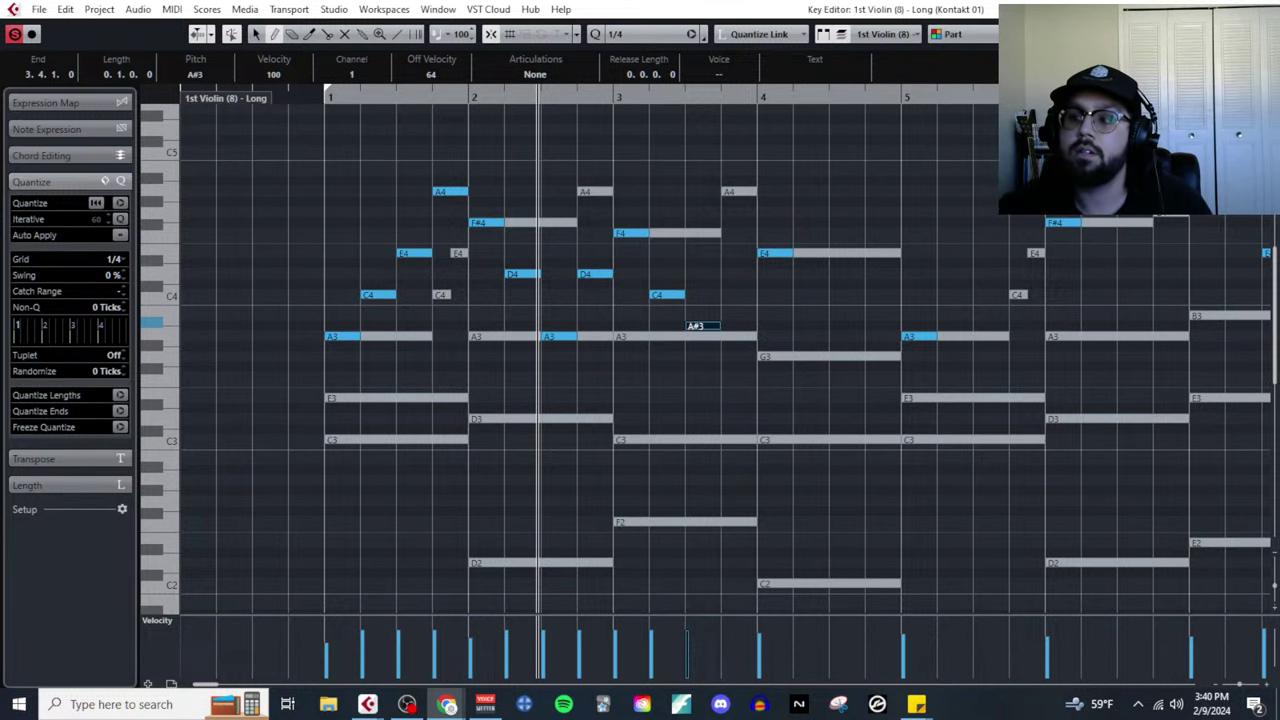
click(446, 704)
scroll(560, 480, down, 3)
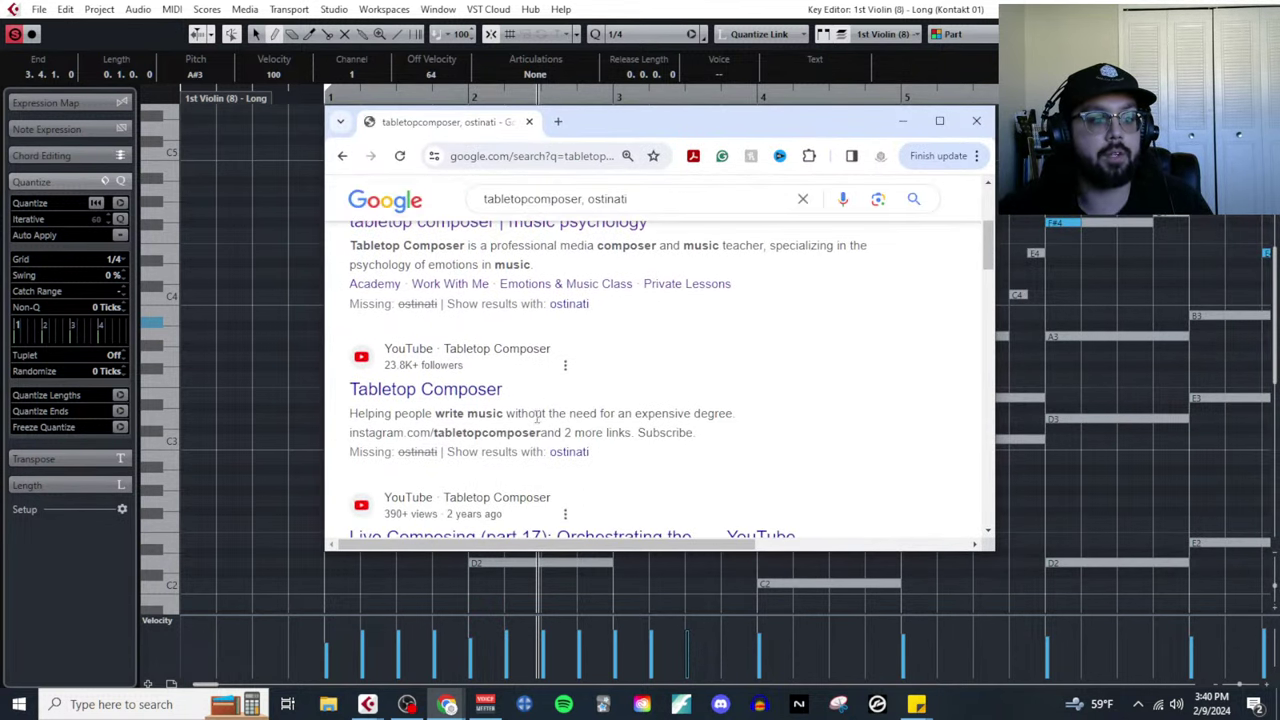
scroll(537, 418, down, 8)
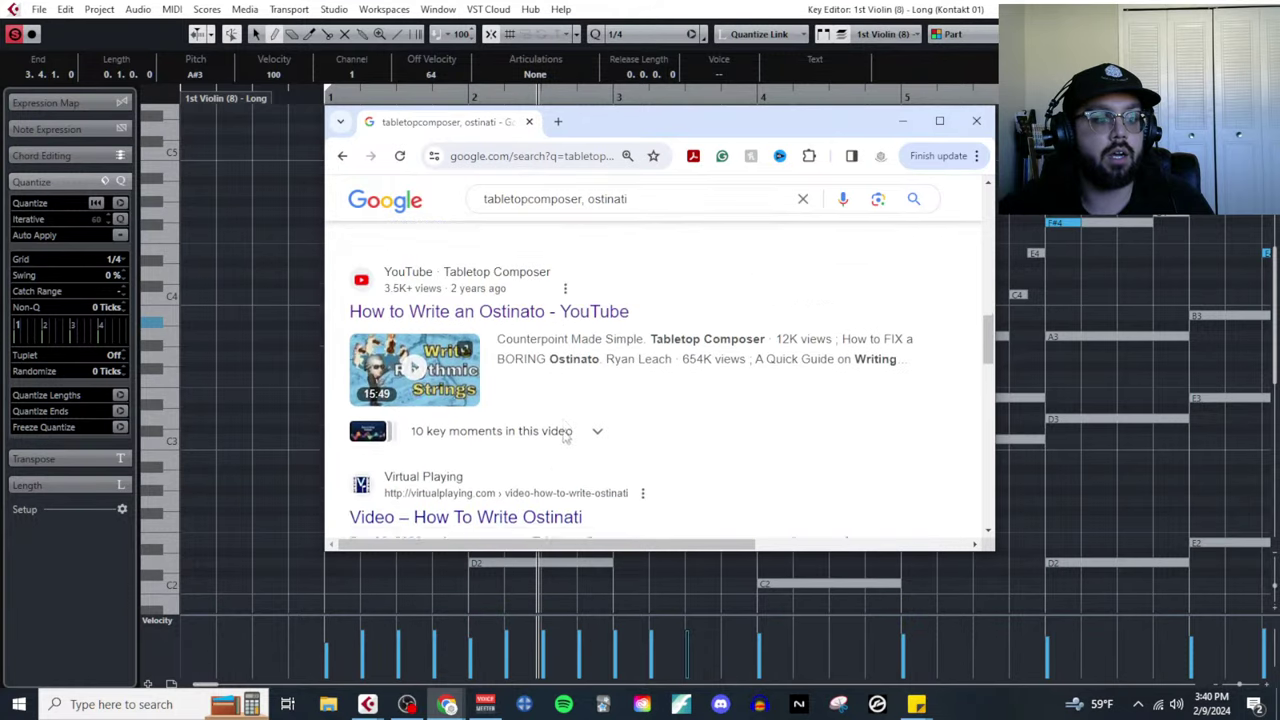
scroll(565, 432, up, 1)
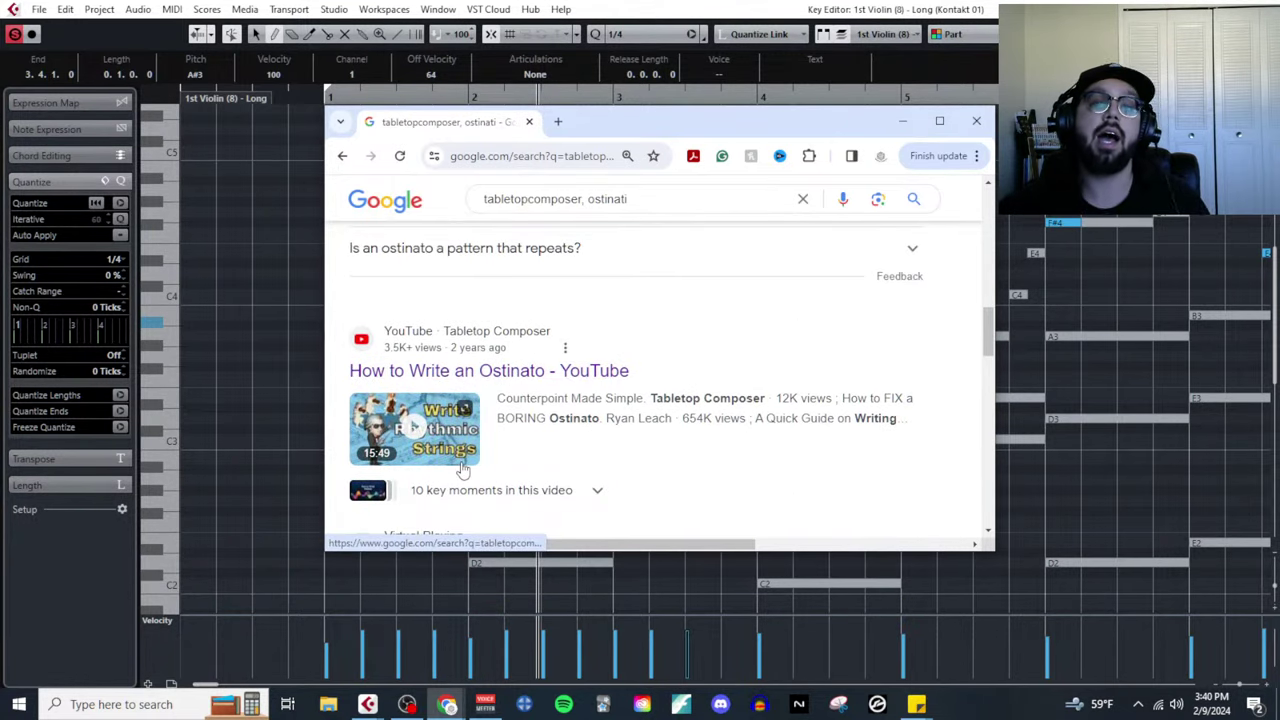
click(529, 121)
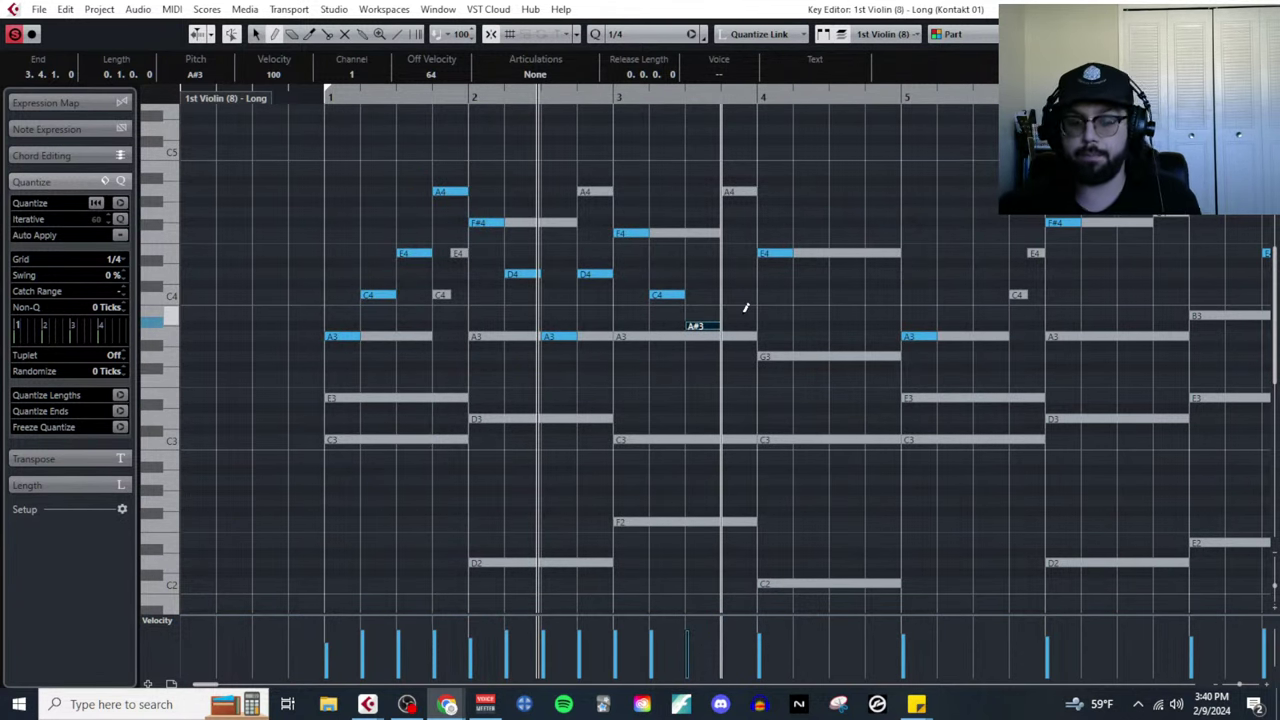
Lower the flute note on beat 3 of bar 3 to A3 and add a C4 on beat 4.
key(F2)
key(Down)
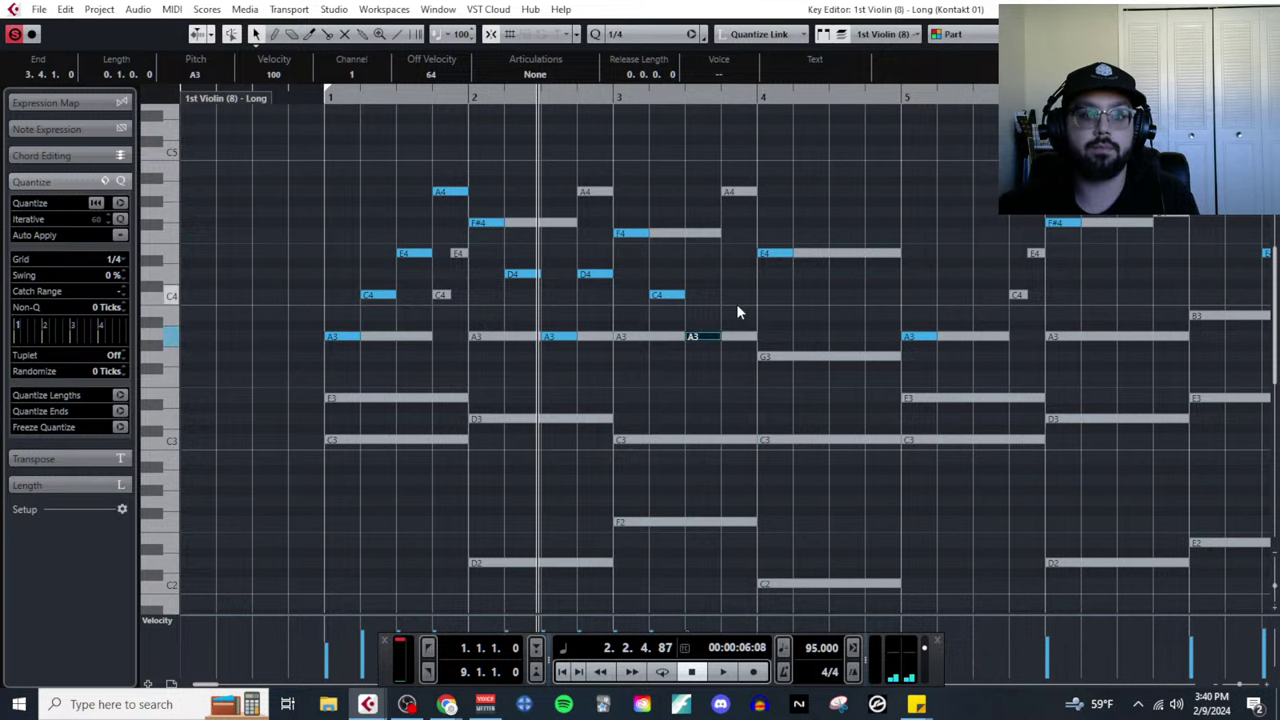
click(749, 294)
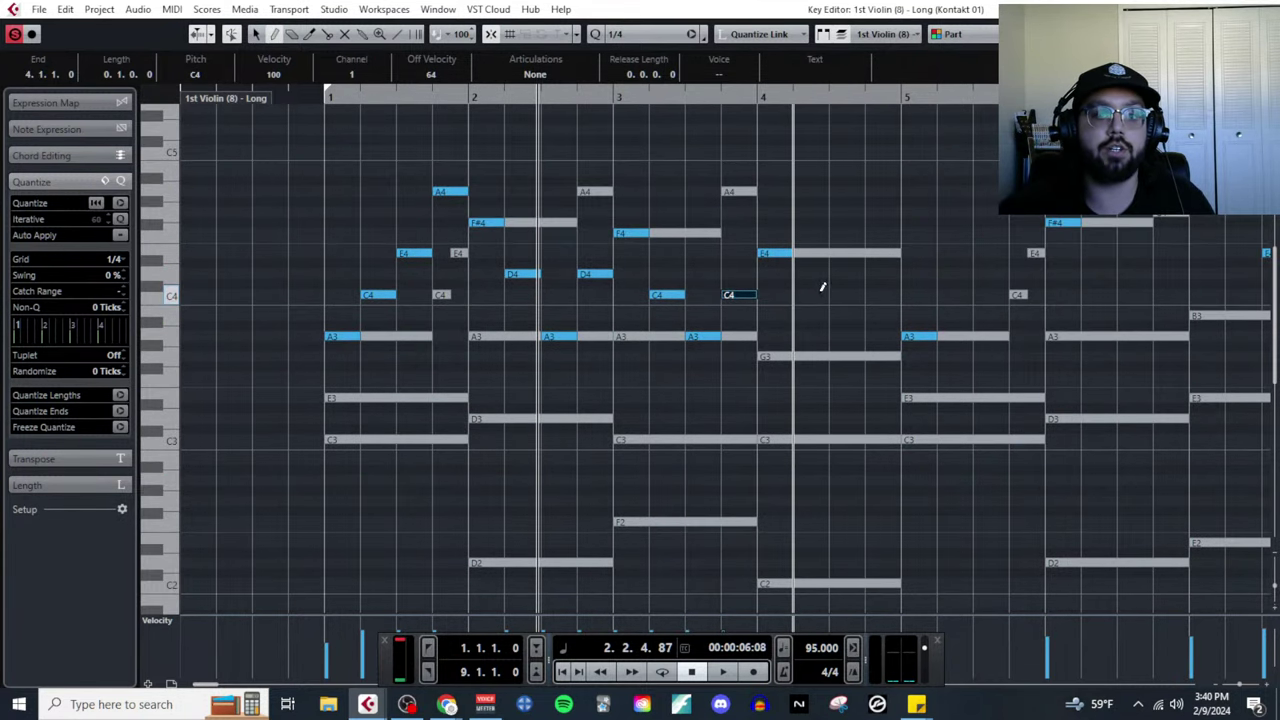
Fill beats 2 to 4 of bar 4 with C4, G3 and C4, and of bar 5 with C4, E4 and A4.
click(818, 294)
click(851, 336)
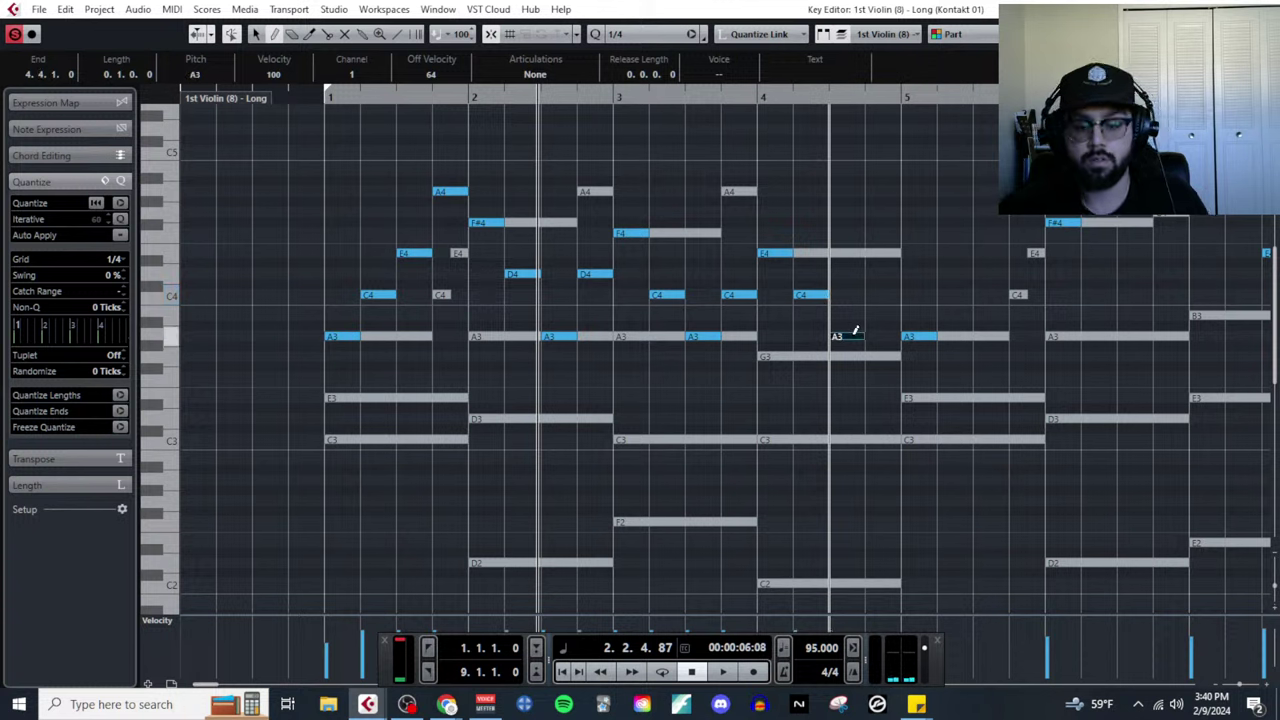
key(Down)
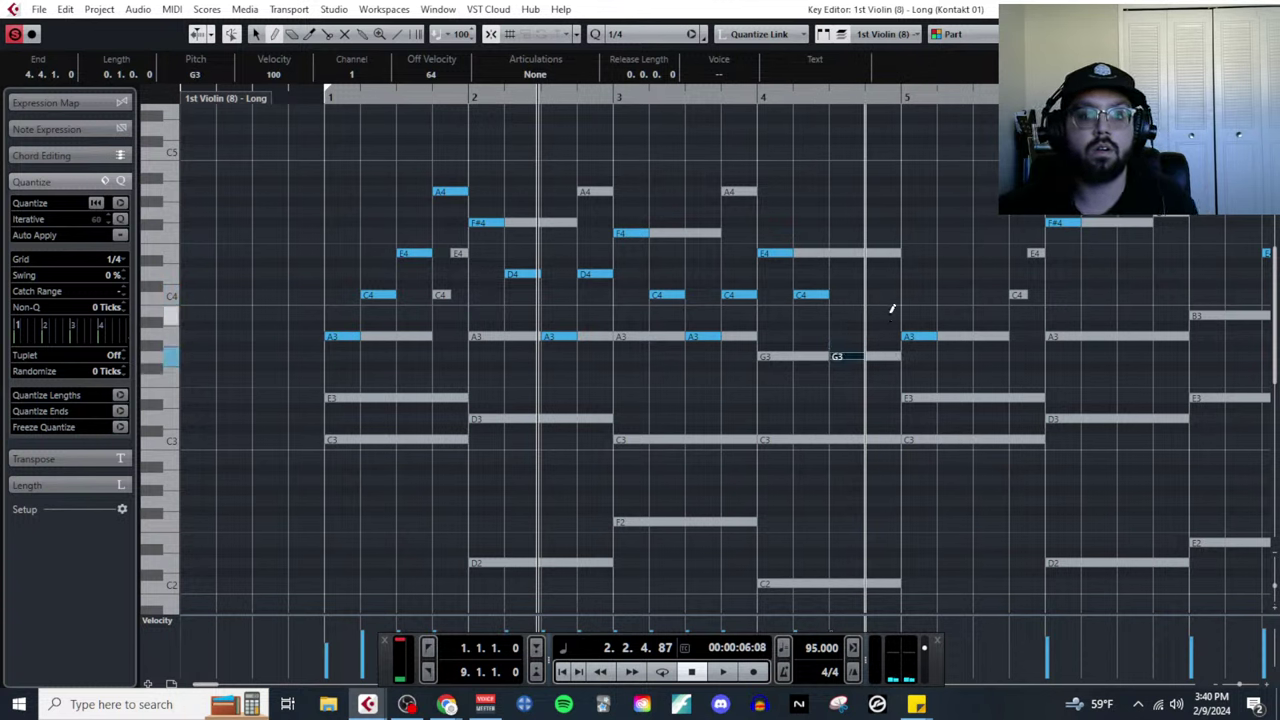
click(886, 294)
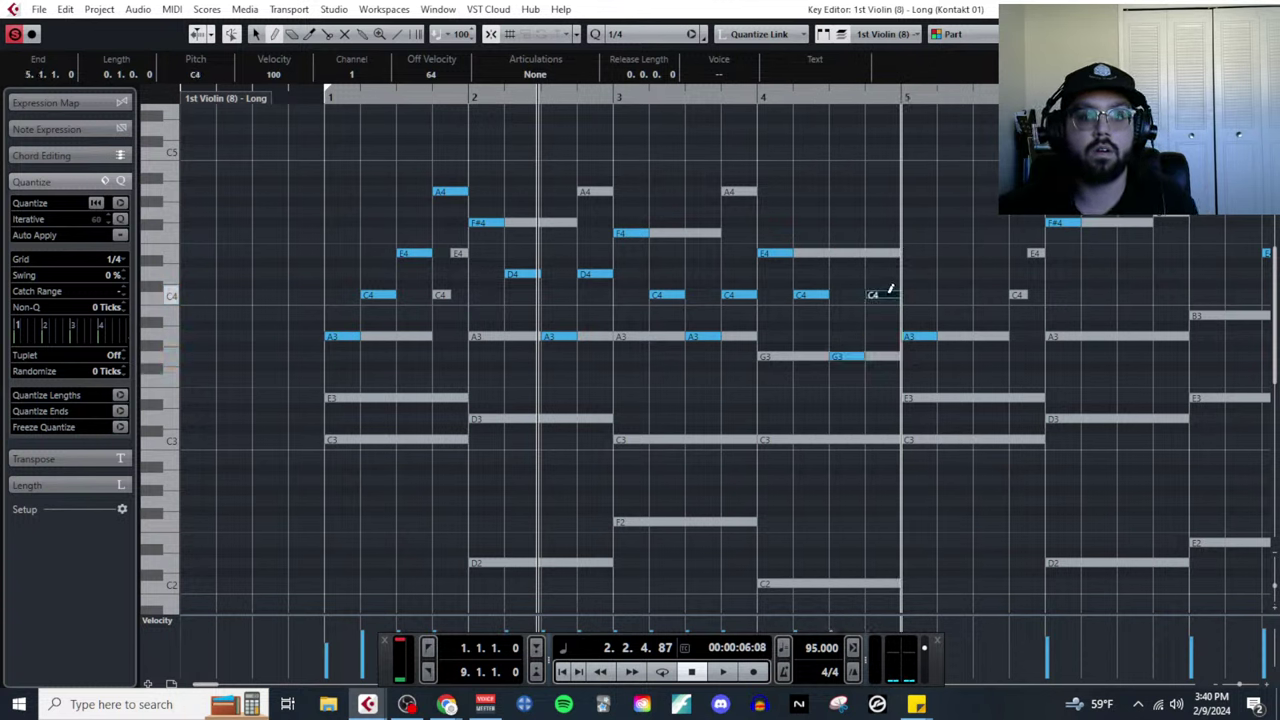
click(962, 294)
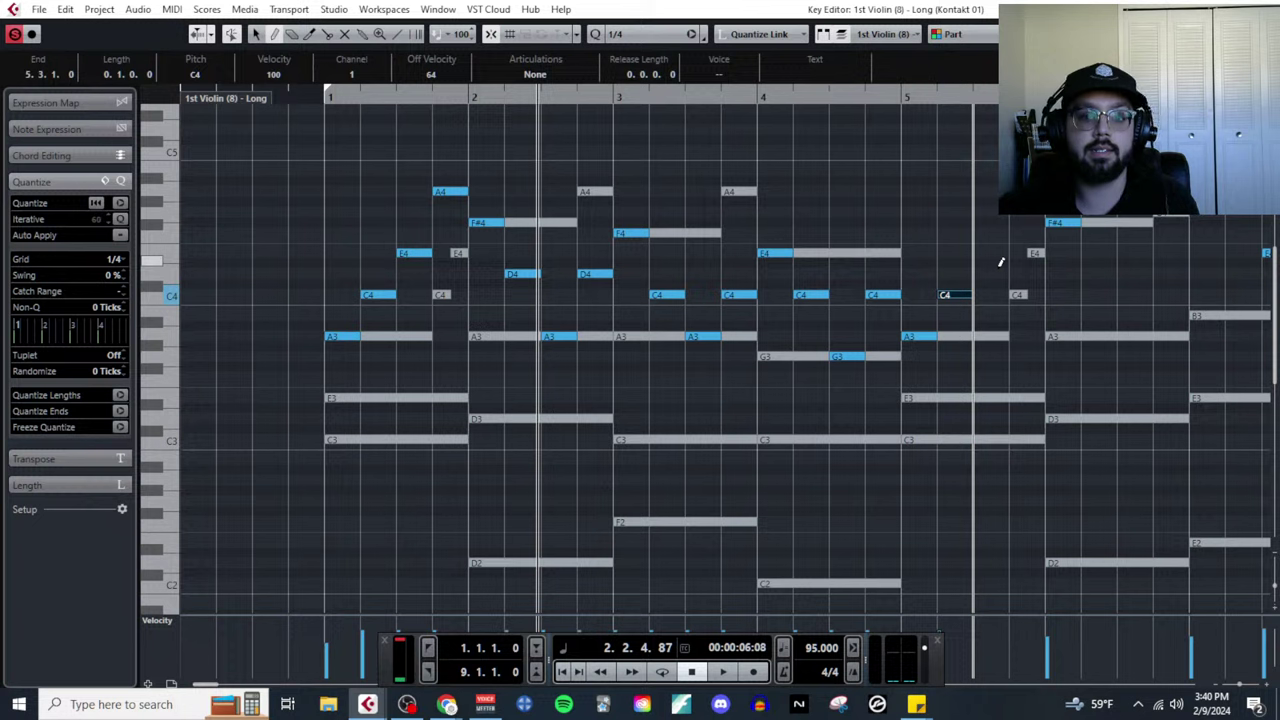
click(992, 253)
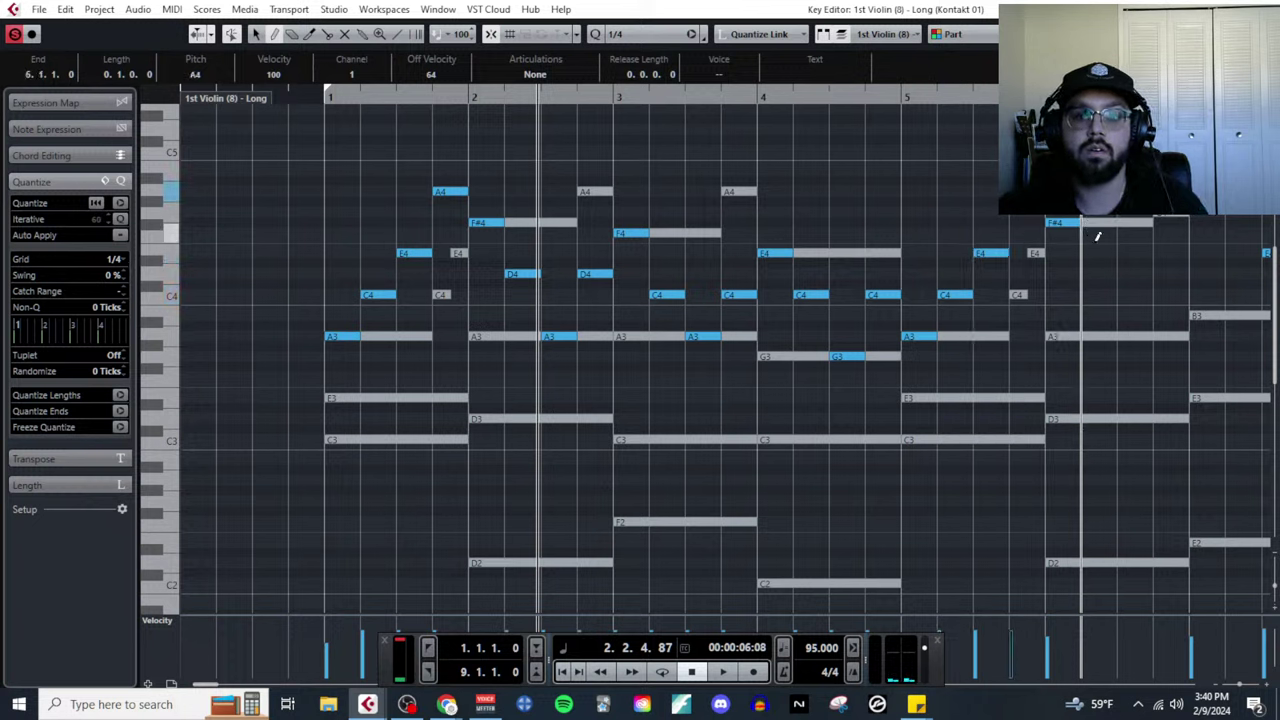
Play back the arpeggiated flute line from bar 1 and stop in bar 6.
click(321, 99)
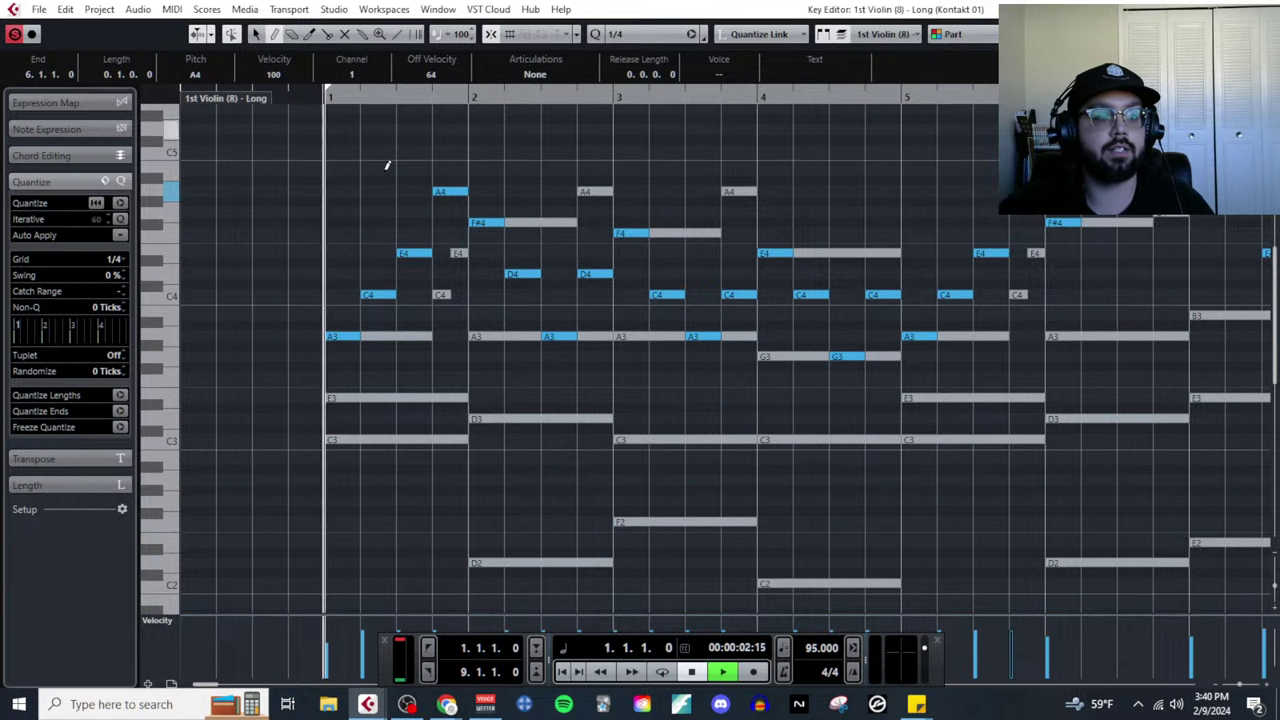
key(space)
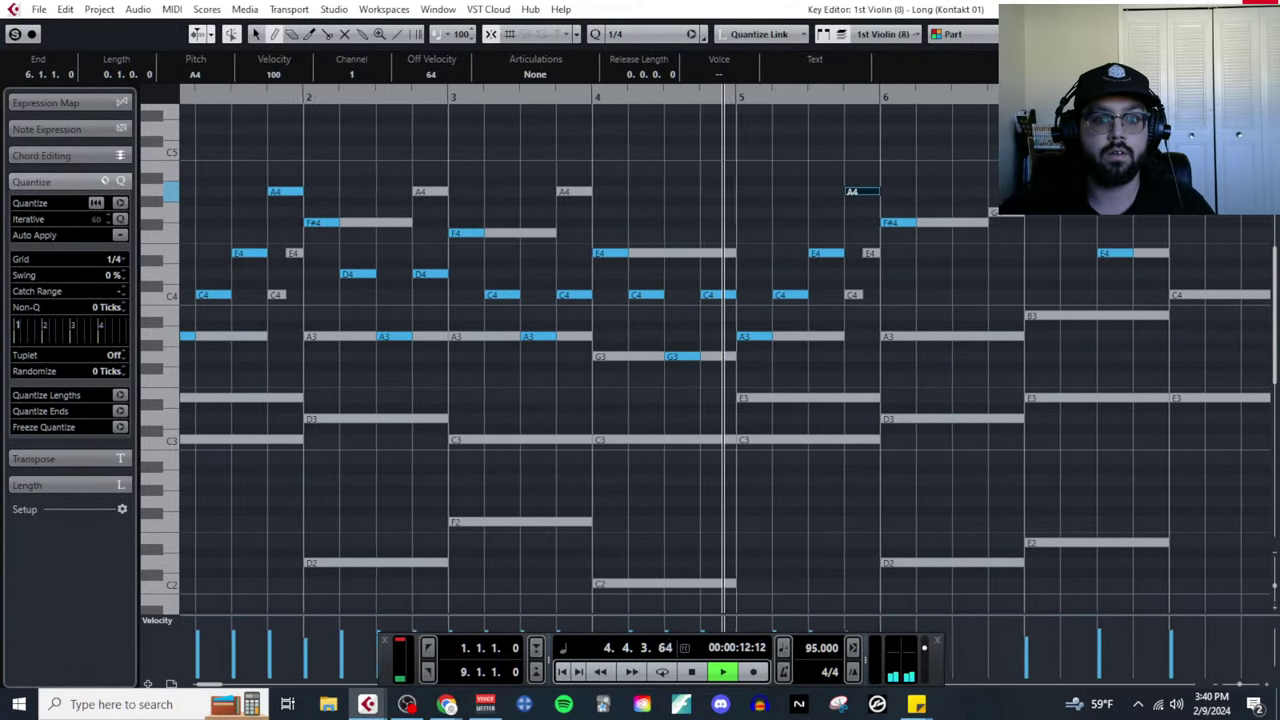
scroll(391, 229, left, 3)
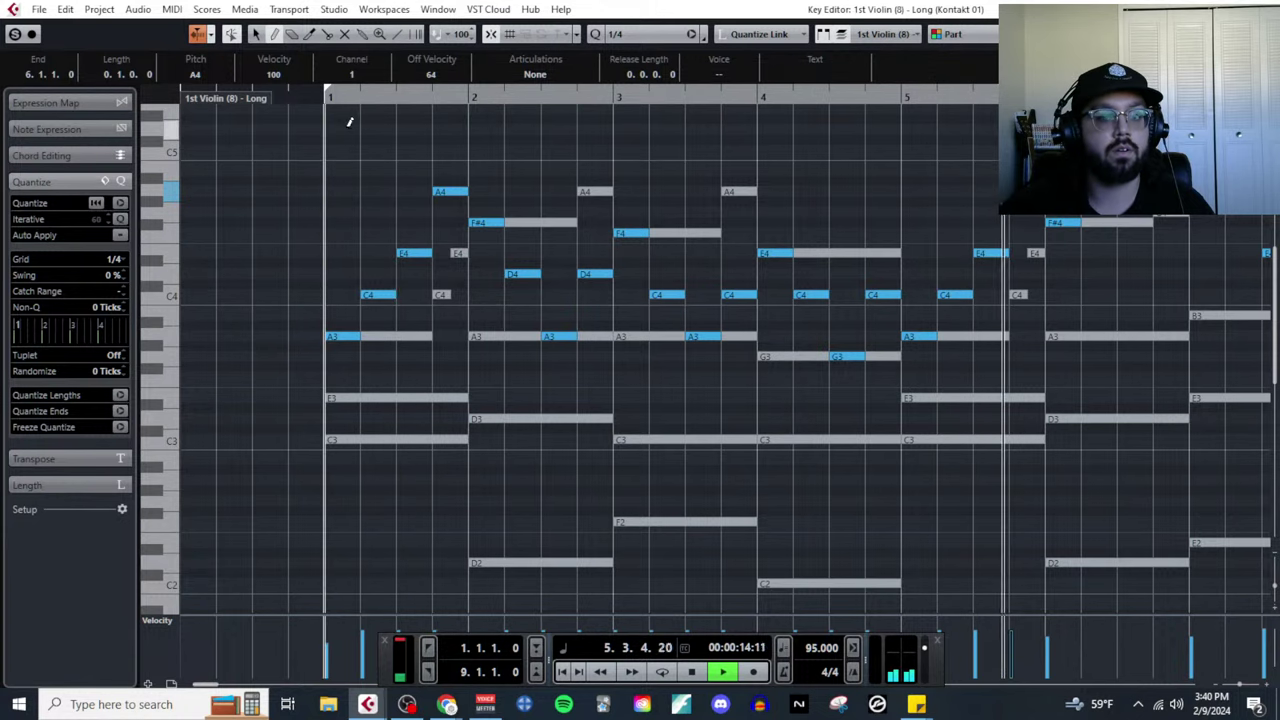
scroll(340, 140, down, 2)
scroll(320, 162, right, 2)
key(space)
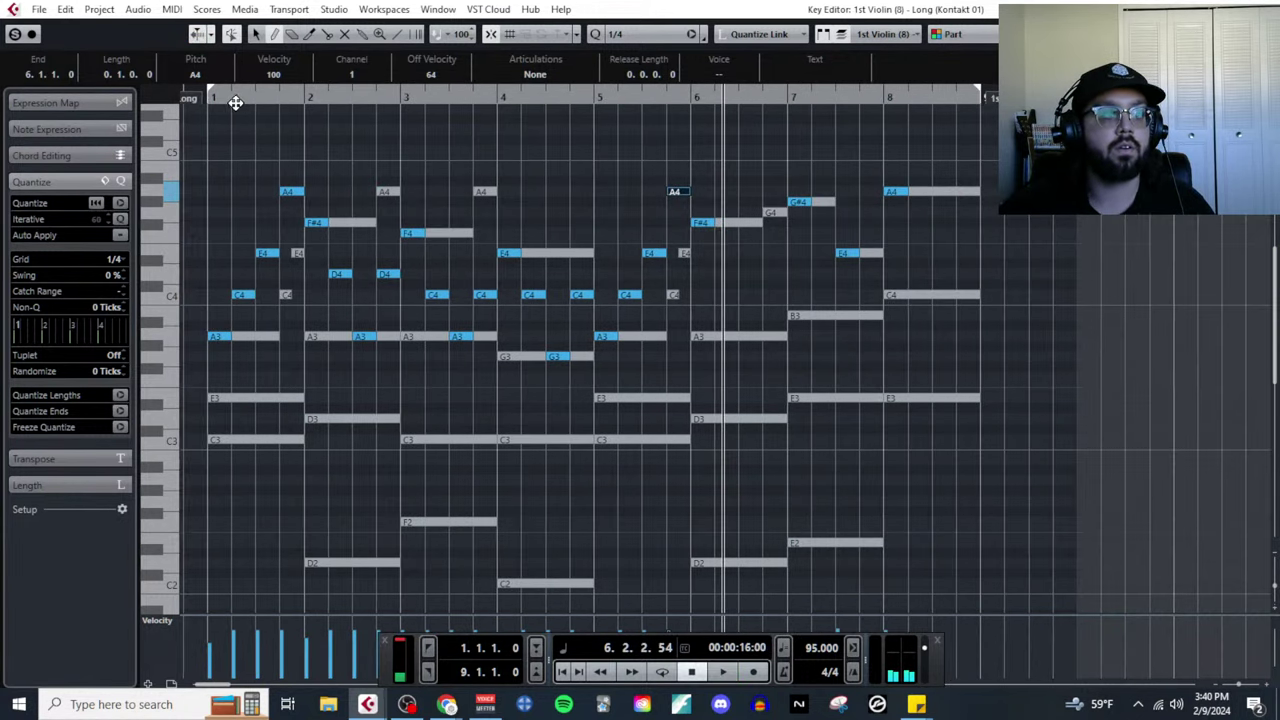
Replay the flute arpeggios from the start of bar 1 once more, stopping early in bar 6.
click(206, 95)
key(space)
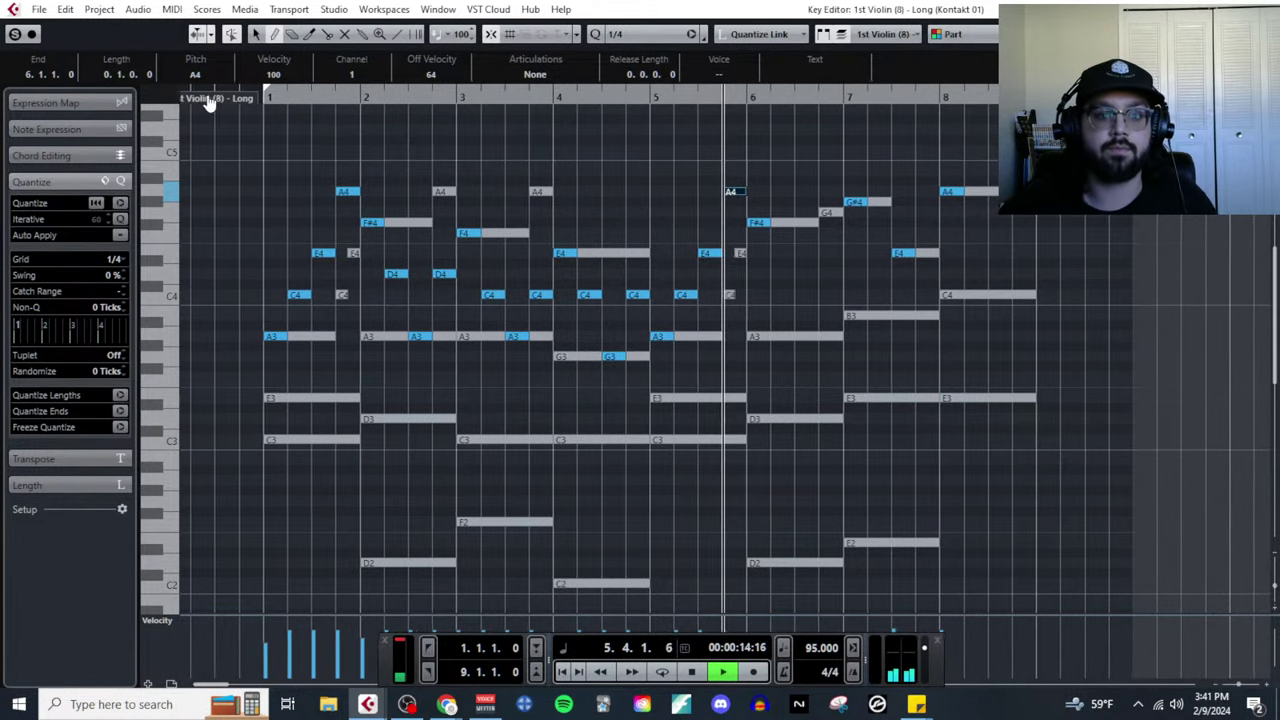
key(space)
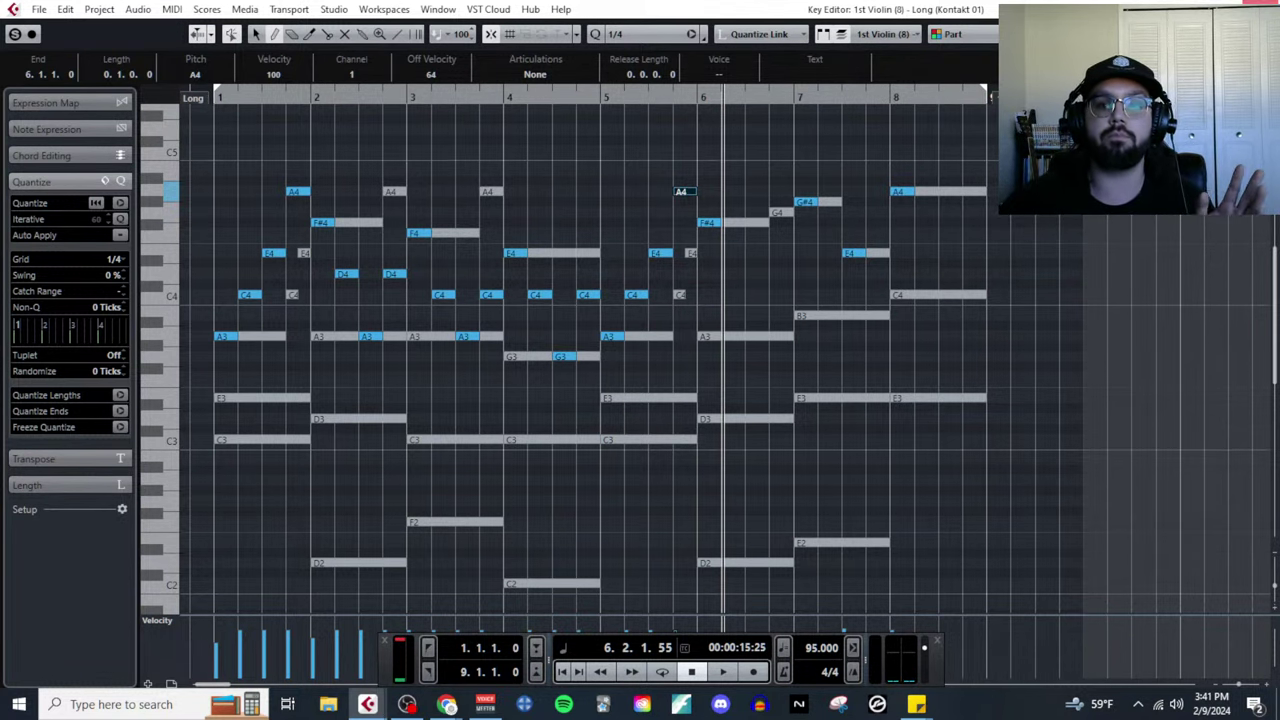
Close the Key Editor and look over the woodwind and string tracks in the project.
key(ctrl+w)
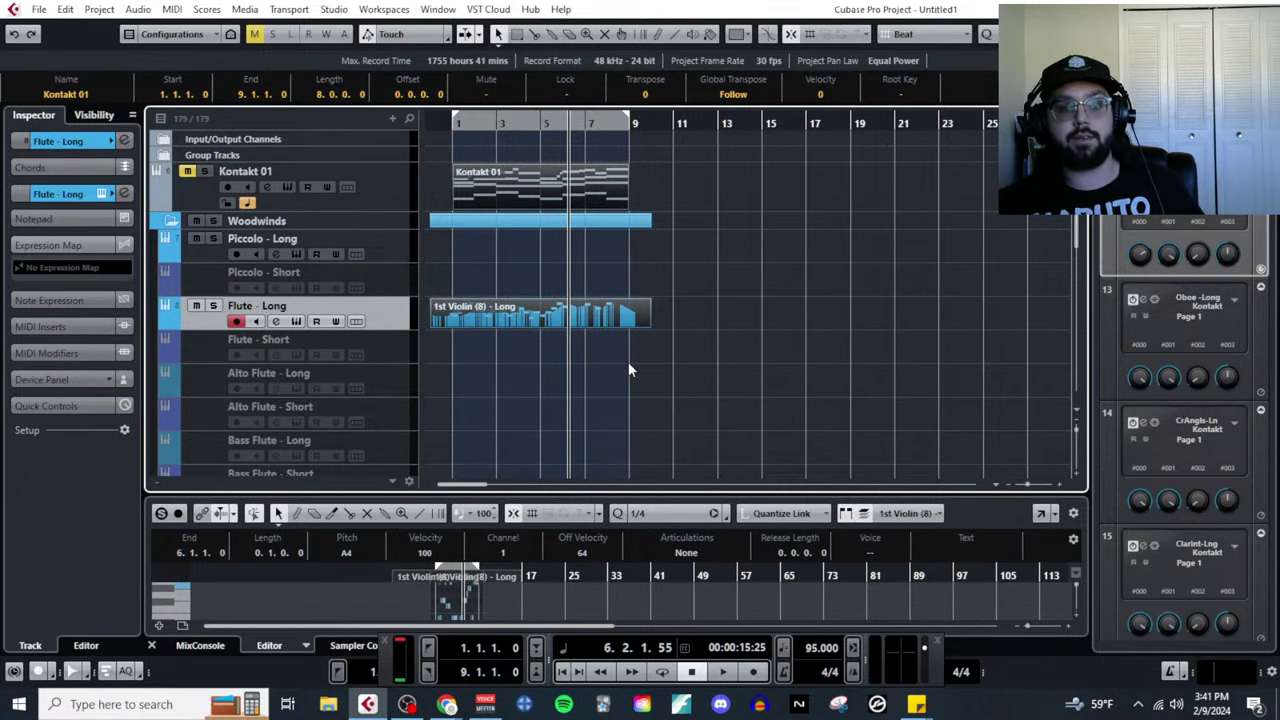
scroll(629, 370, down, 10)
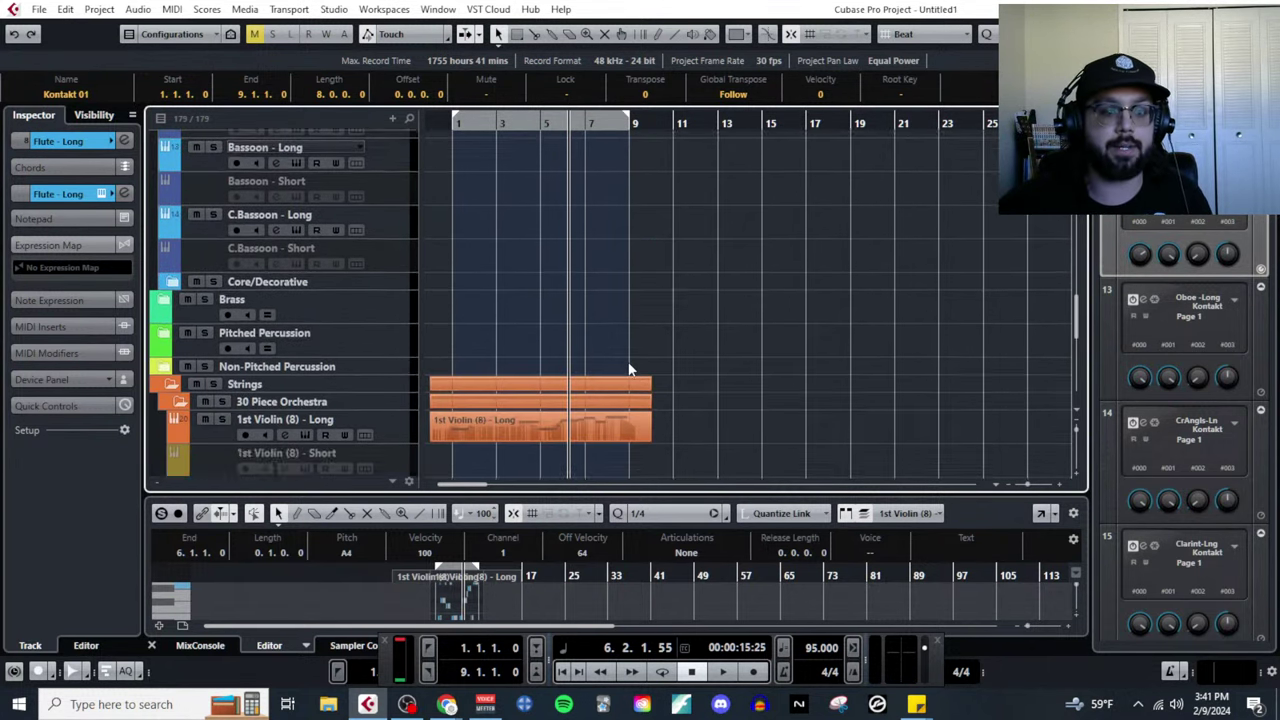
scroll(635, 410, down, 4)
scroll(645, 380, up, 6)
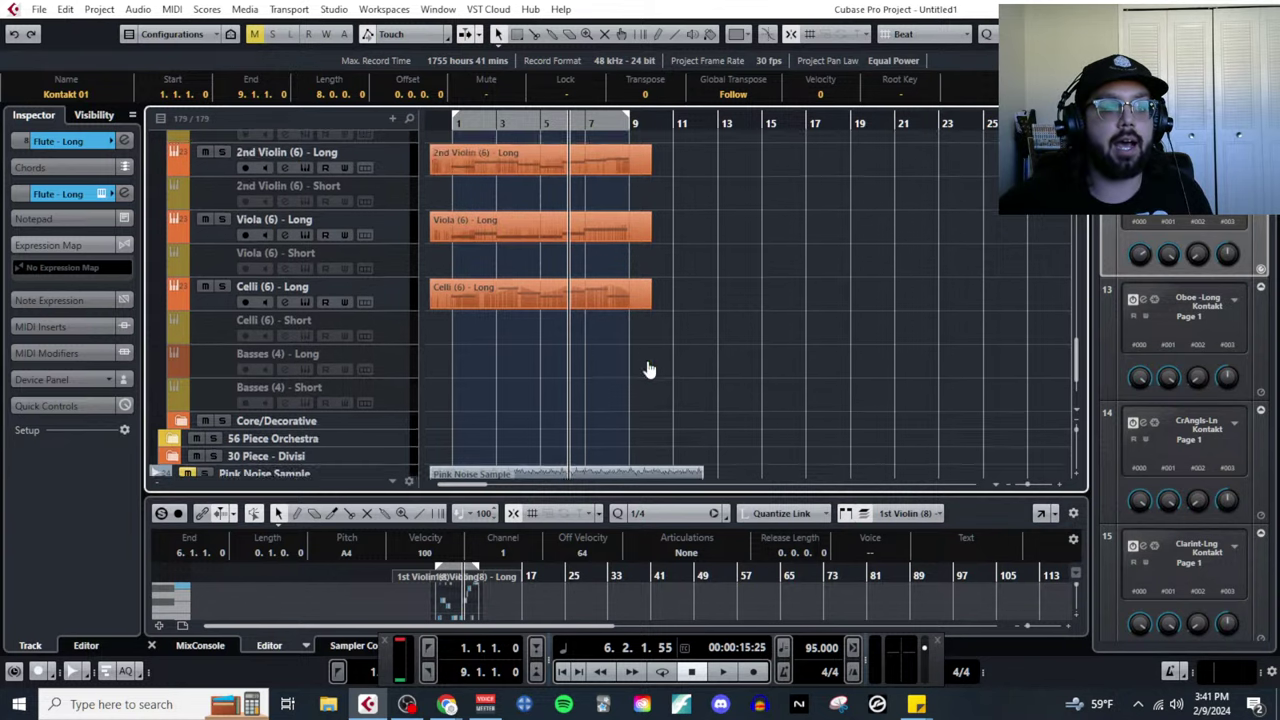
scroll(647, 368, up, 15)
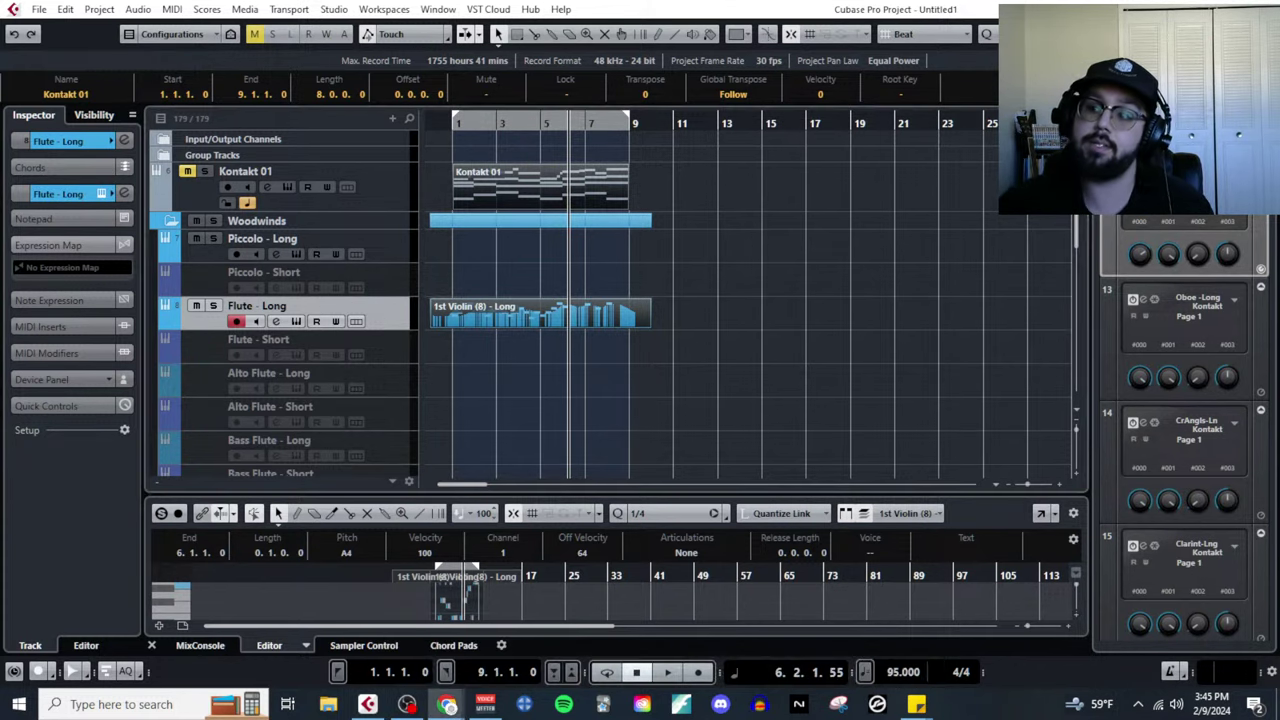
Switch to the presentation in Chrome, go back to the "Common Use #1: Playing Their Own Parts" slide for review, and close it.
key(alt+Tab)
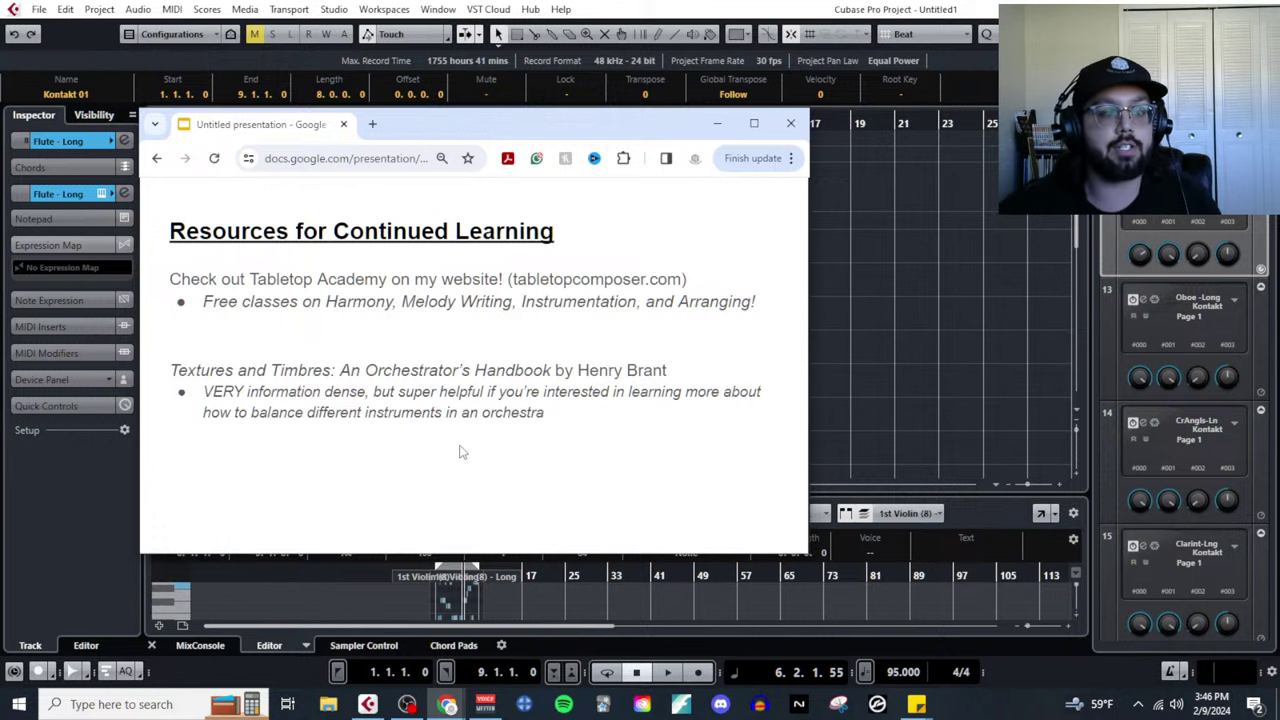
key(Left)
key(Left)
key(Left)
key(Left)
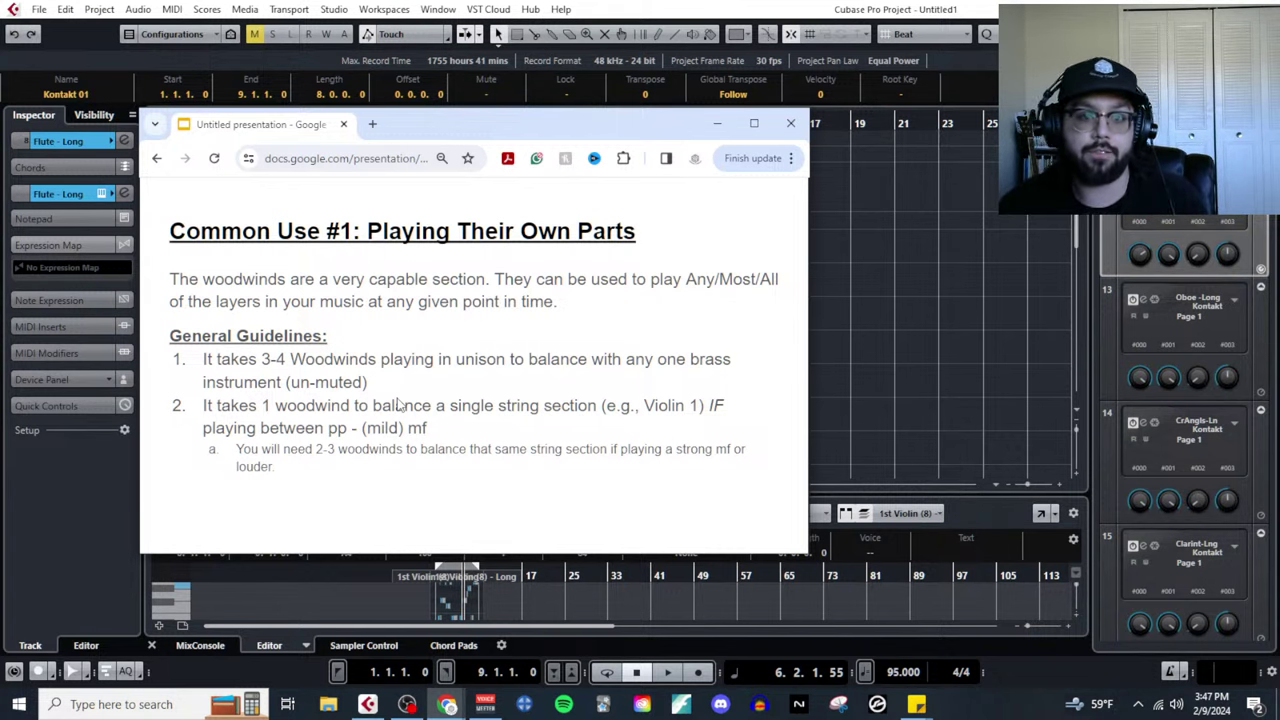
click(790, 123)
Open the Celli (6) - Long part in the Key Editor and add another controller lane.
scroll(532, 343, down, 10)
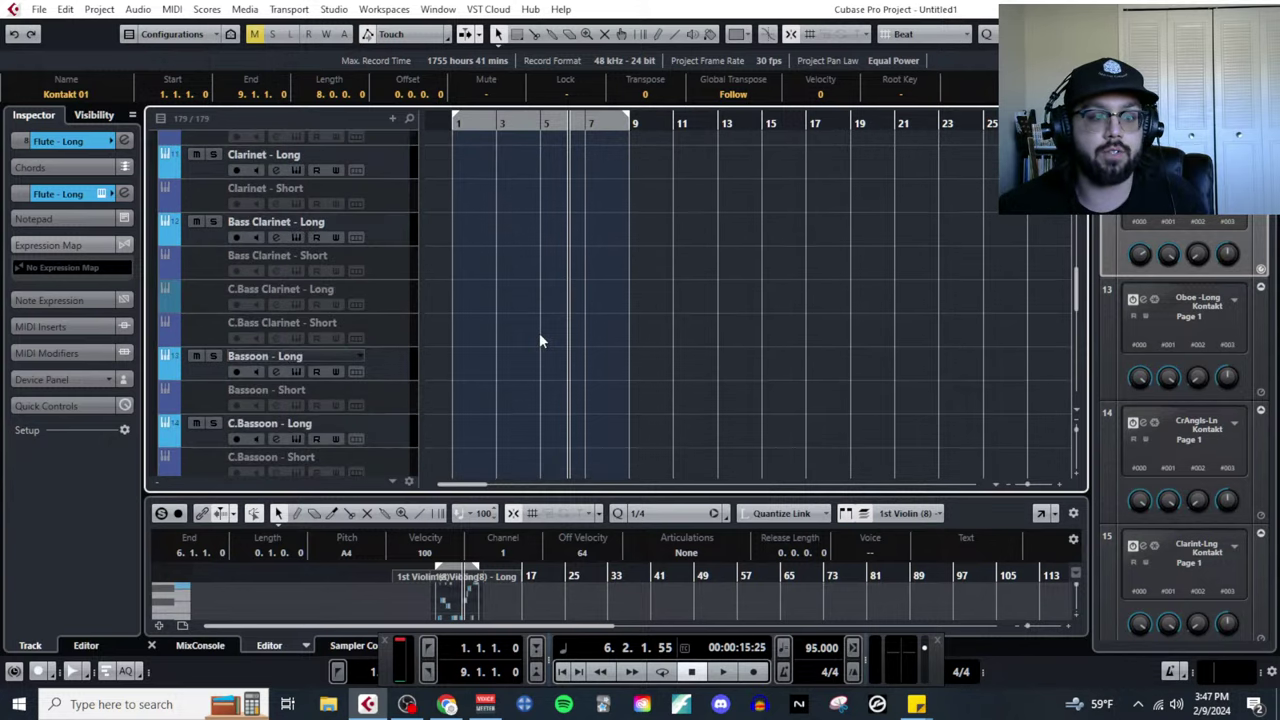
scroll(540, 341, down, 5)
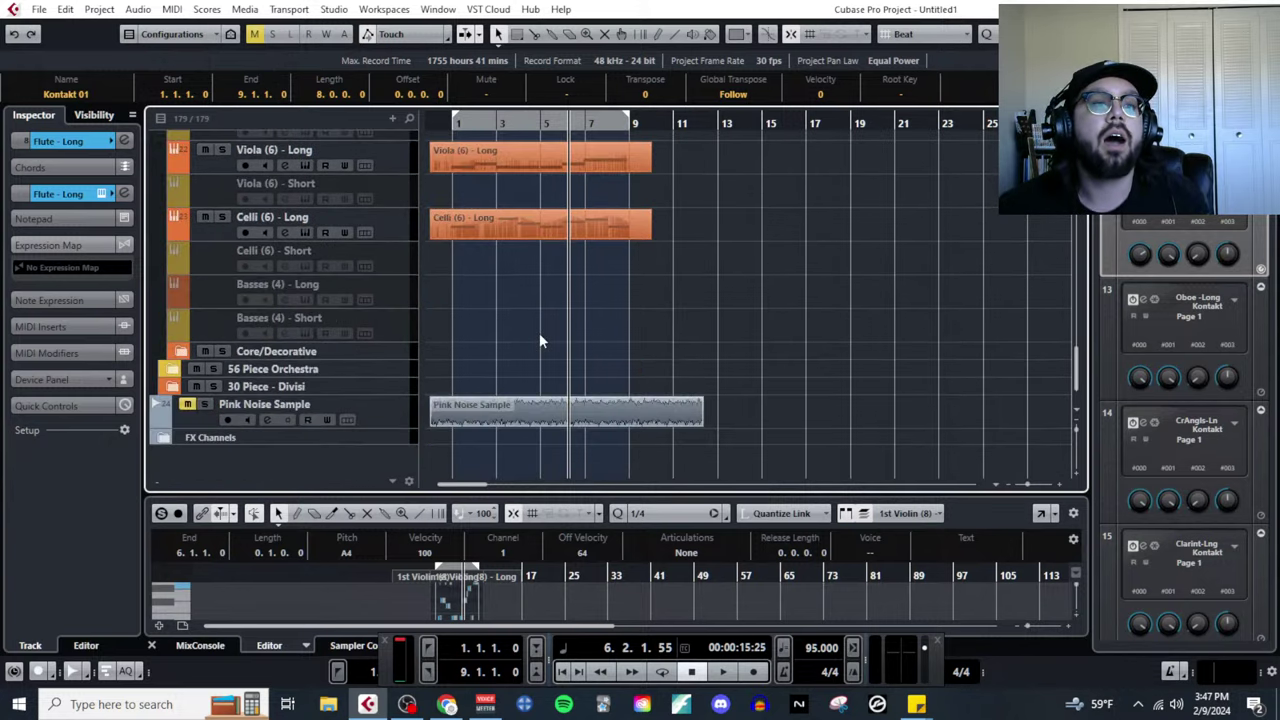
click(521, 236)
click(172, 10)
click(187, 28)
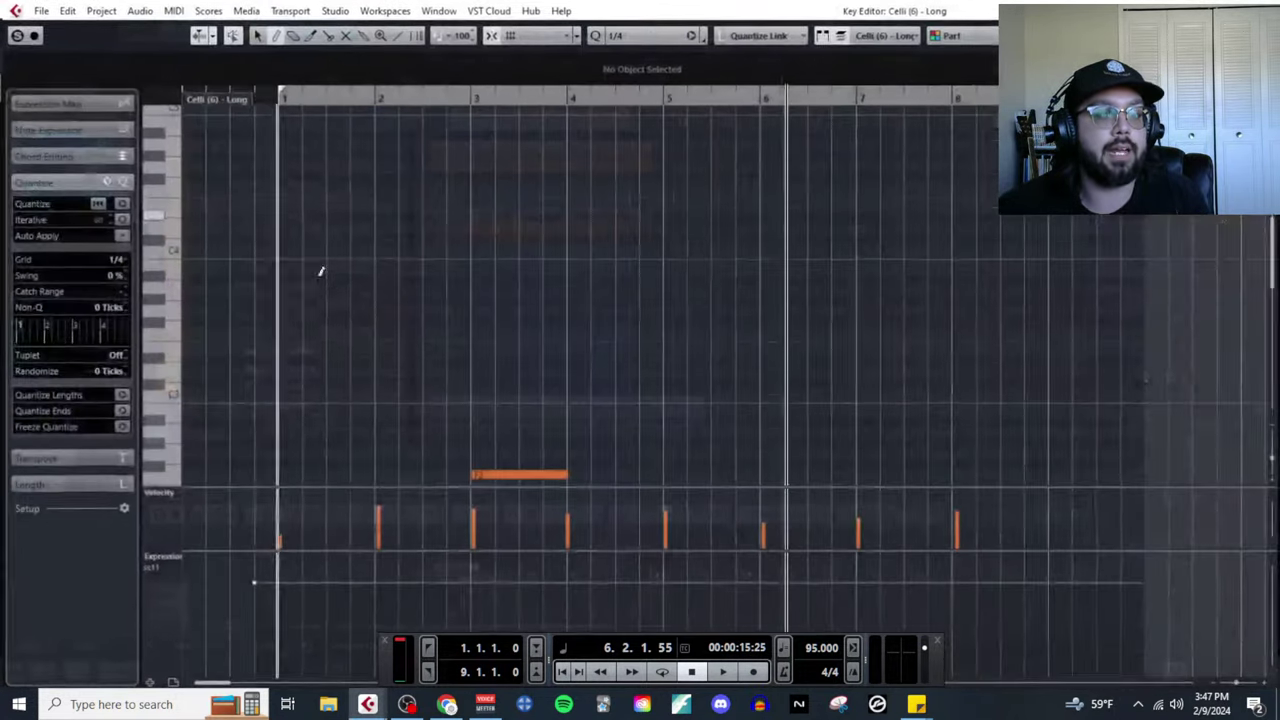
click(148, 684)
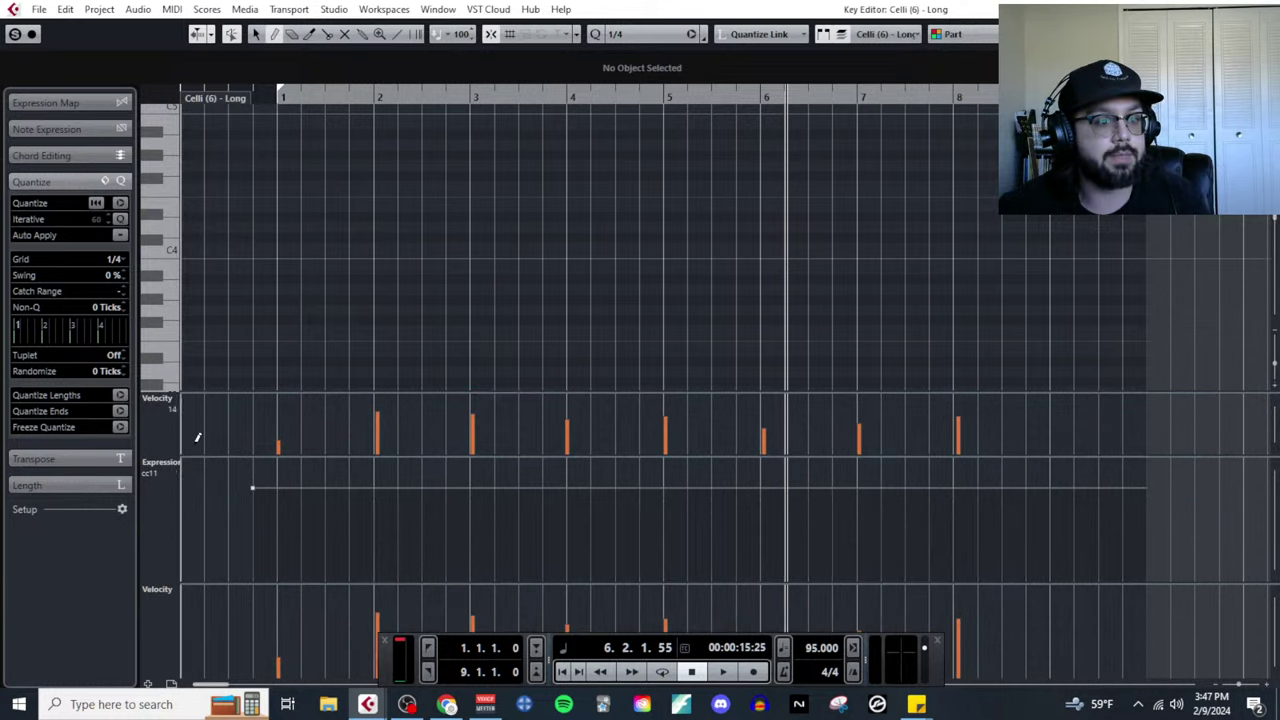
Switch the Celli (6) - Long part's lowest controller lane from Velocity to Articulations/Dynamics, and close the Key Editor.
click(170, 592)
click(216, 226)
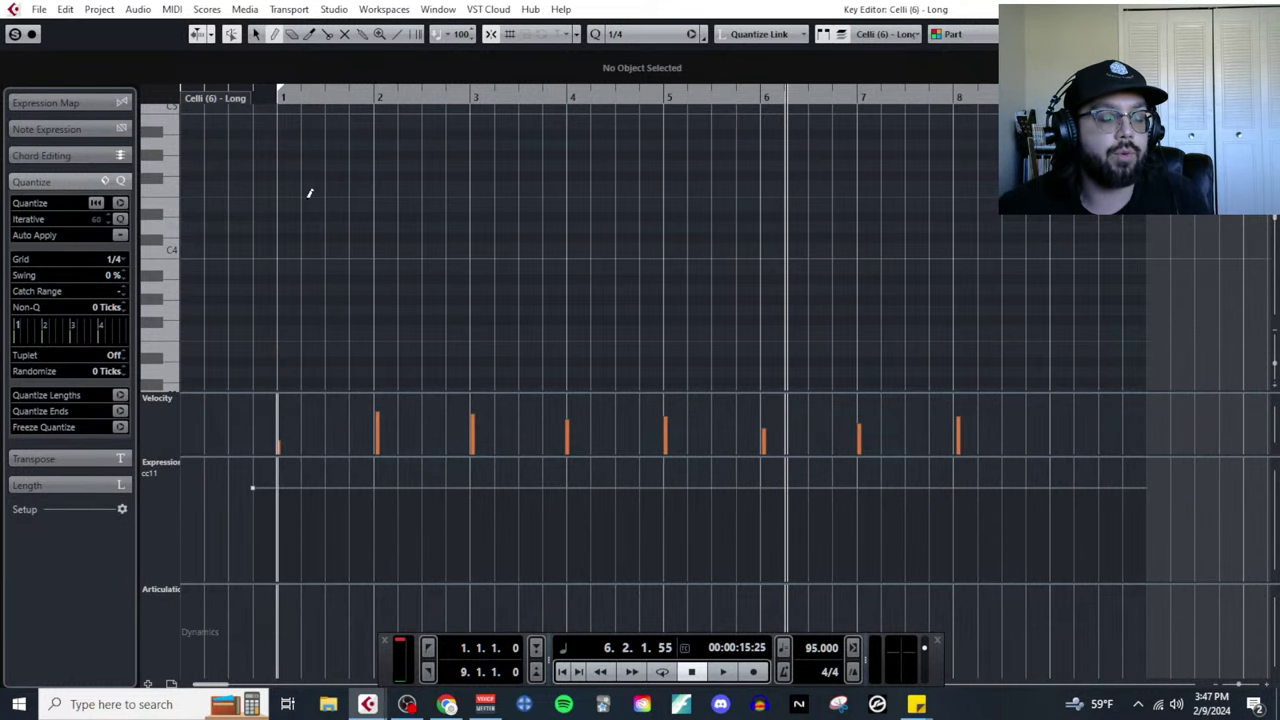
click(78, 101)
key(ctrl+w)
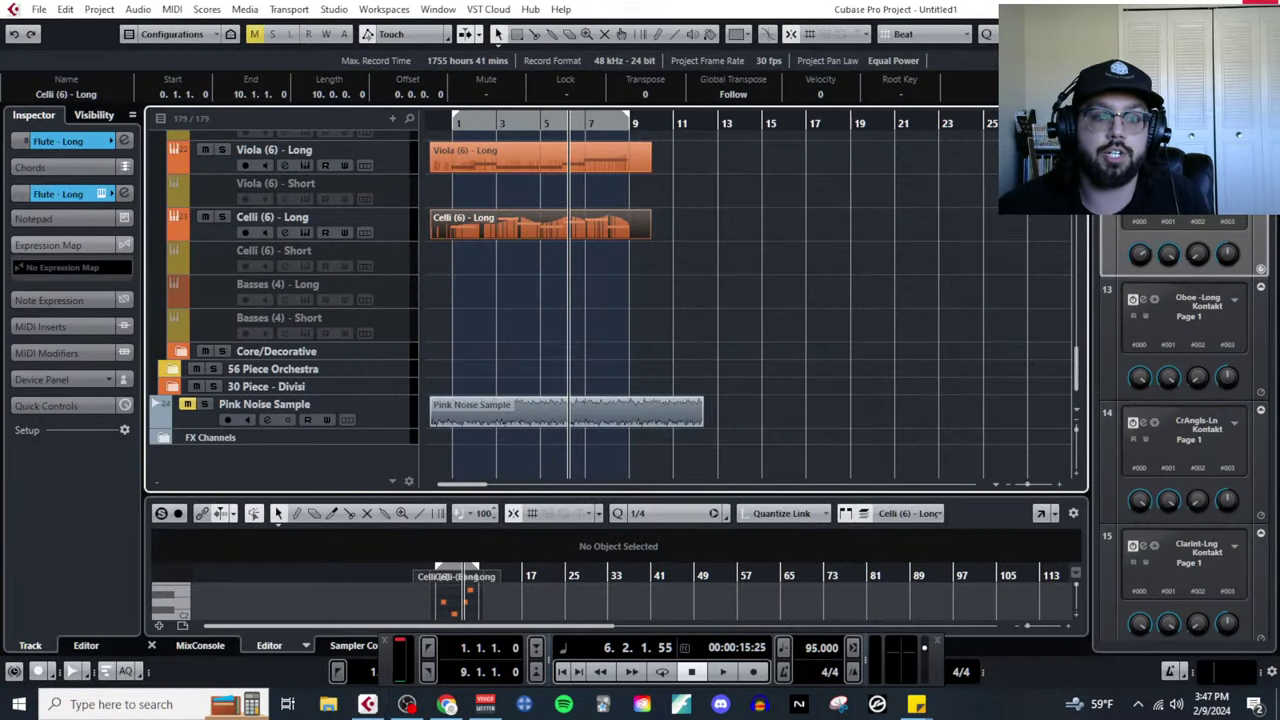
Open the Celli (6) - Long track's Kontakt instrument to review its dynamics, vibrato, reverb and expression controllers, and close it.
click(305, 230)
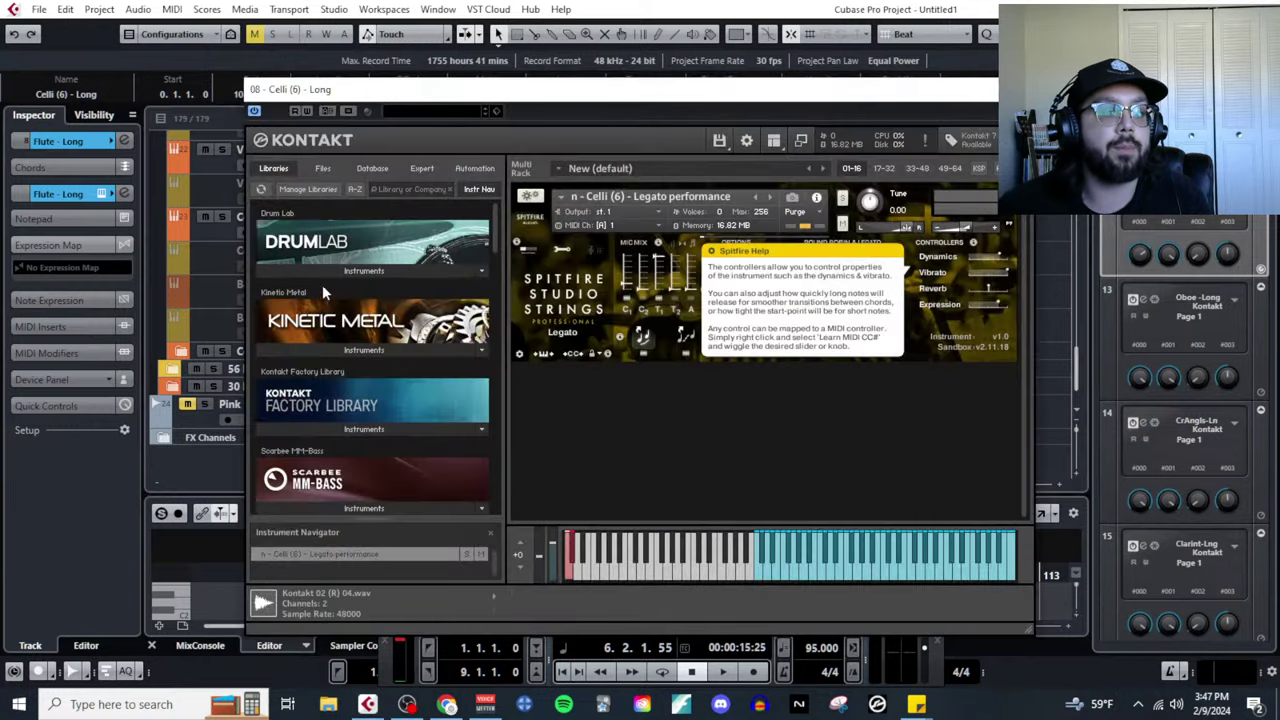
key(ctrl+w)
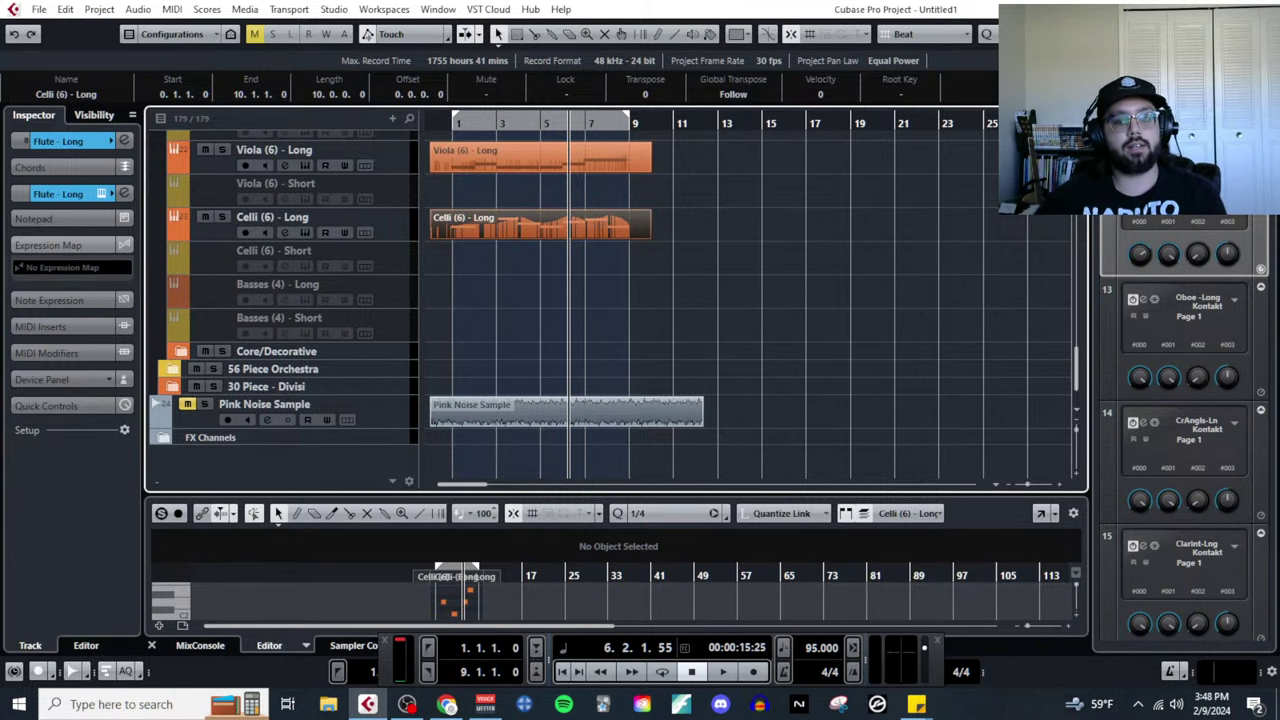
Delete the arpeggio part from the Flute - Long track.
scroll(820, 318, up, 6)
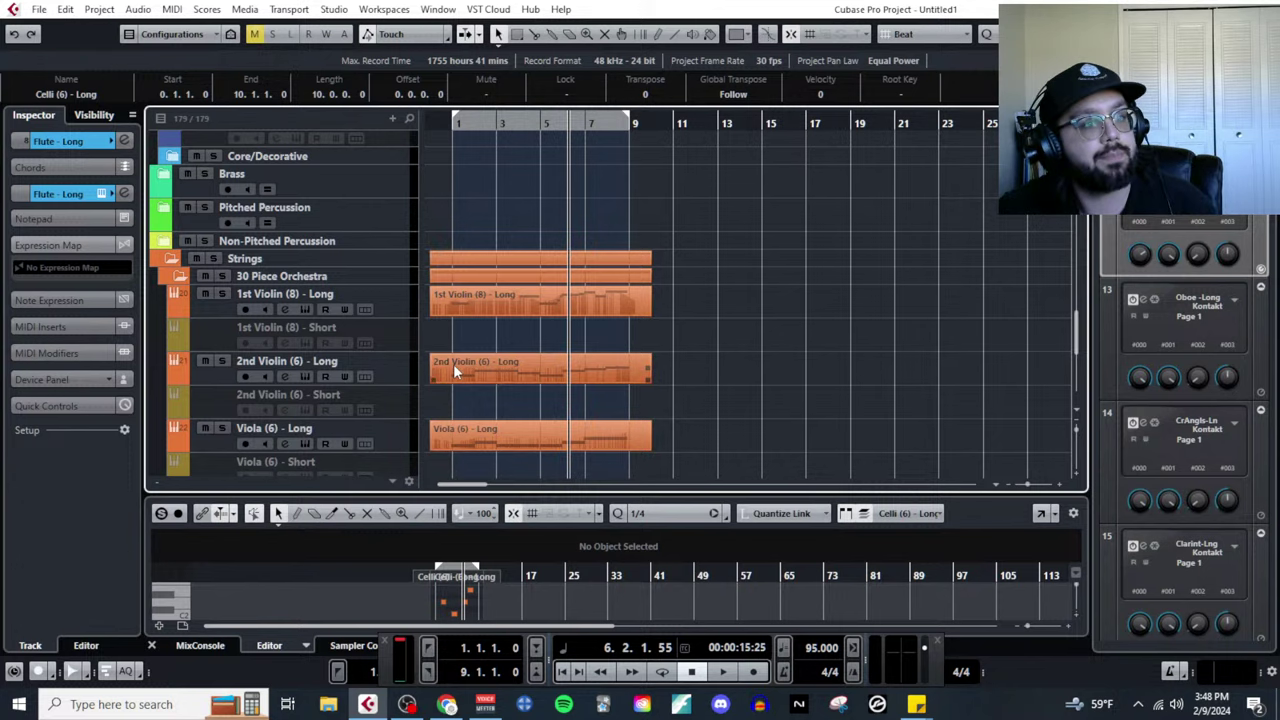
scroll(453, 363, up, 5)
scroll(453, 364, up, 2)
scroll(456, 361, up, 5)
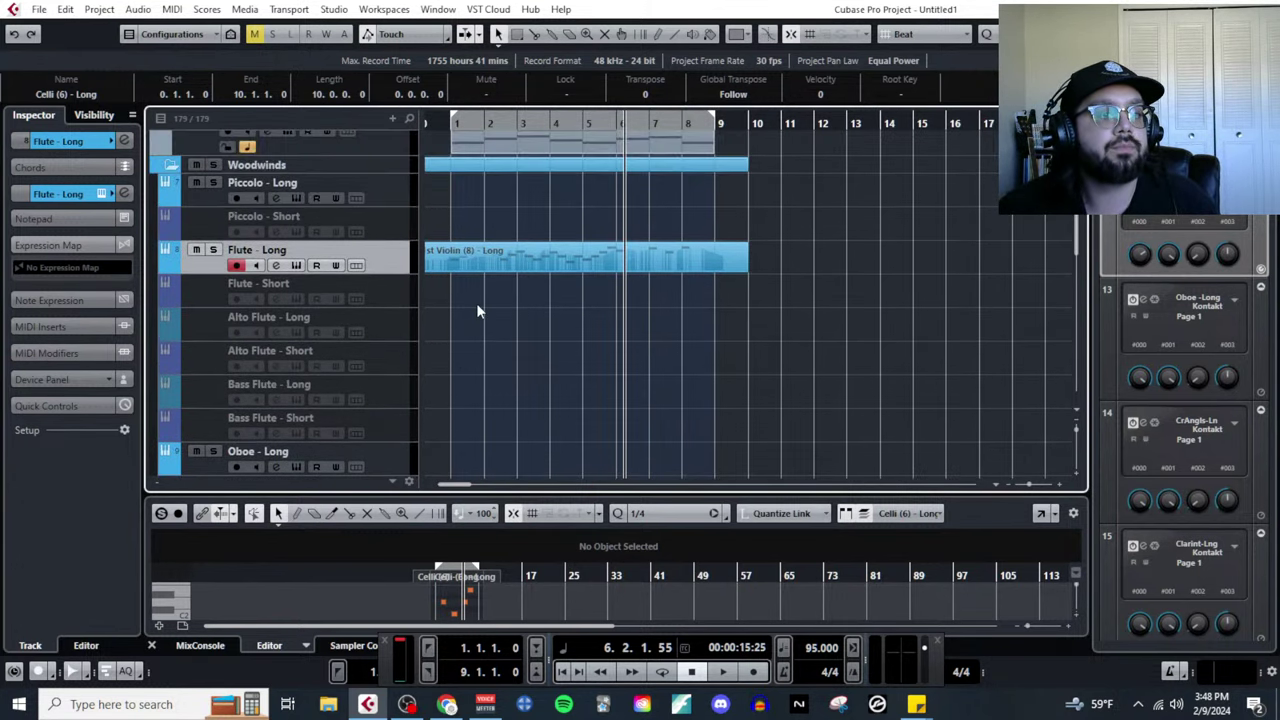
scroll(498, 296, up, 5)
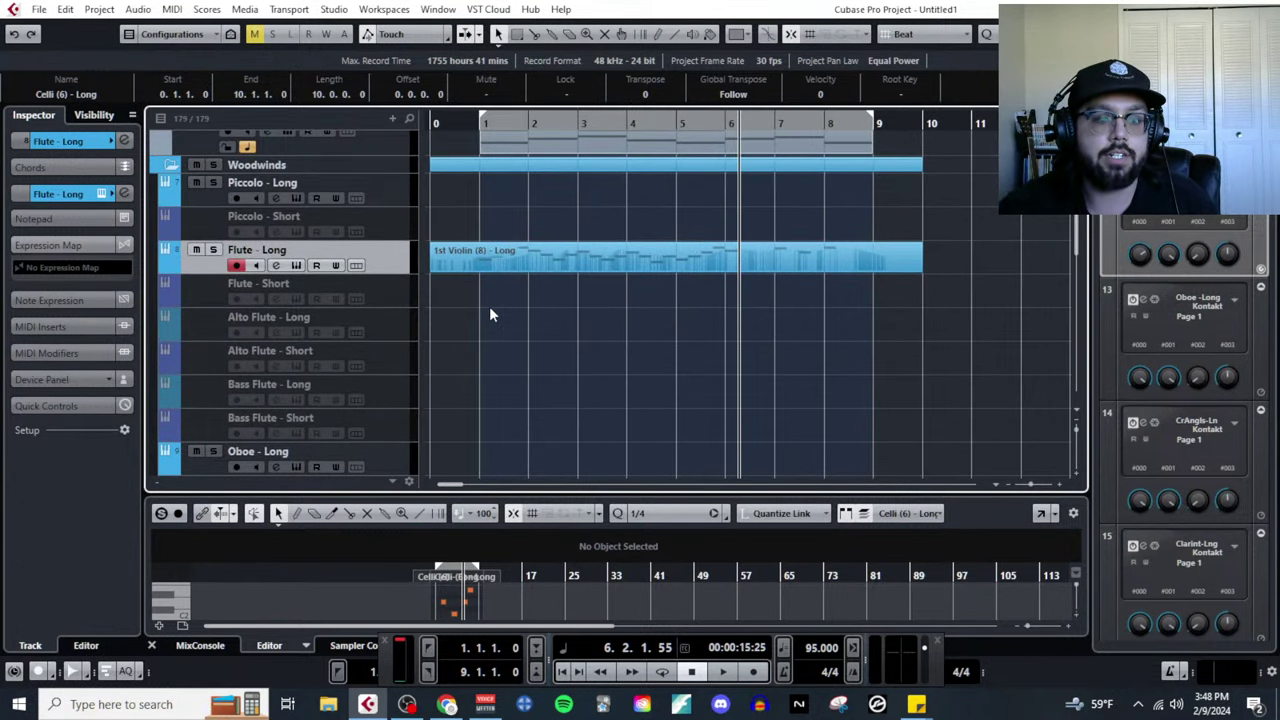
click(512, 262)
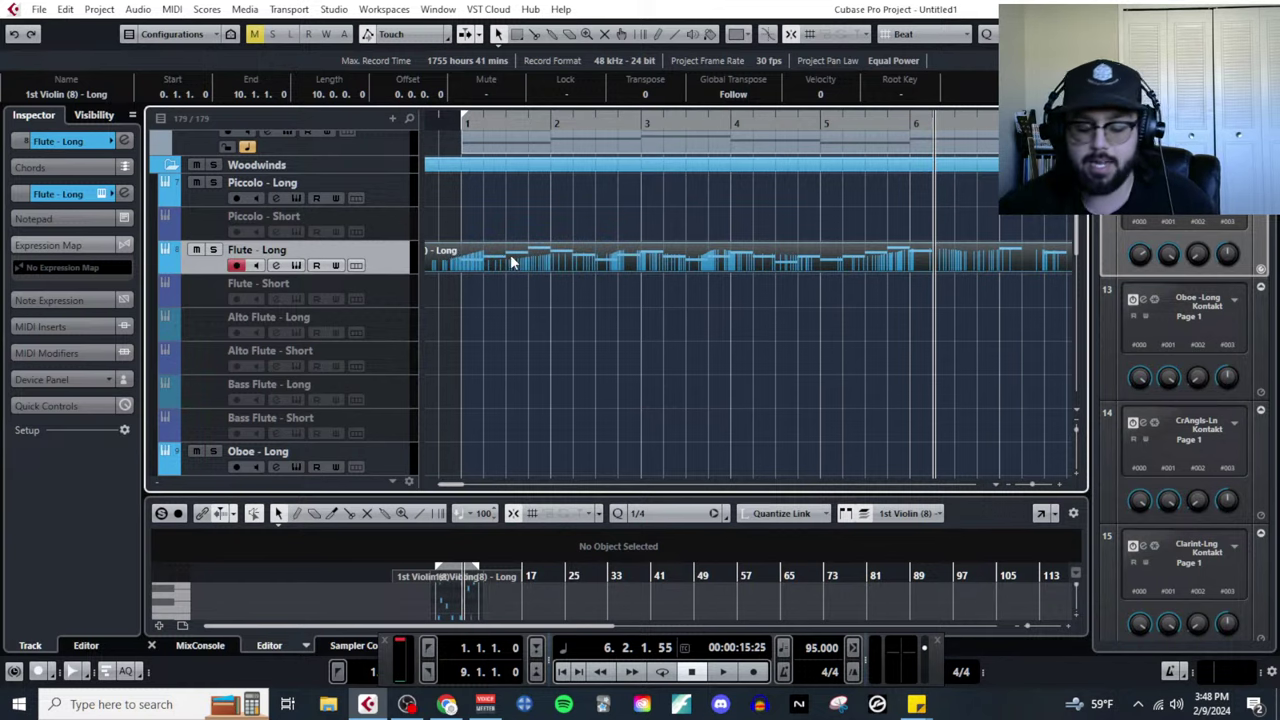
key(Delete)
Copy the 1st Violin (8) - Long part to the Flute - Long track and shift it one bar earlier.
scroll(511, 260, down, 10)
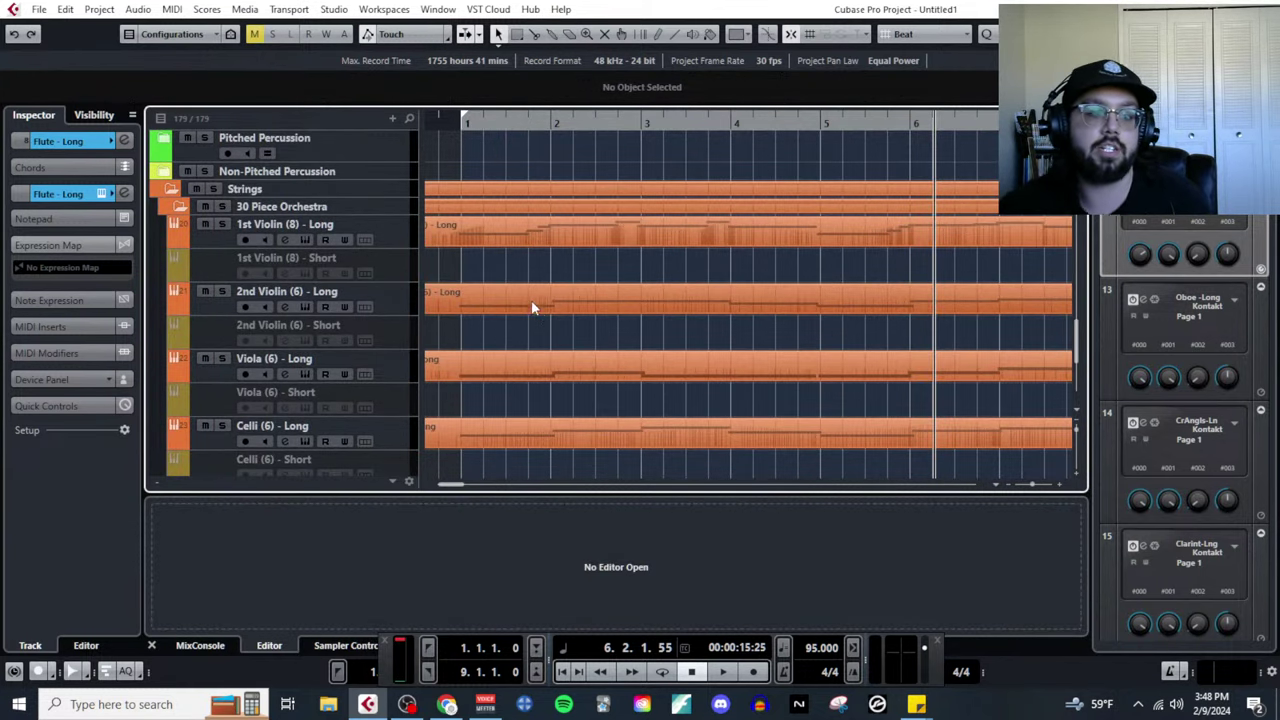
click(558, 240)
scroll(529, 290, up, 10)
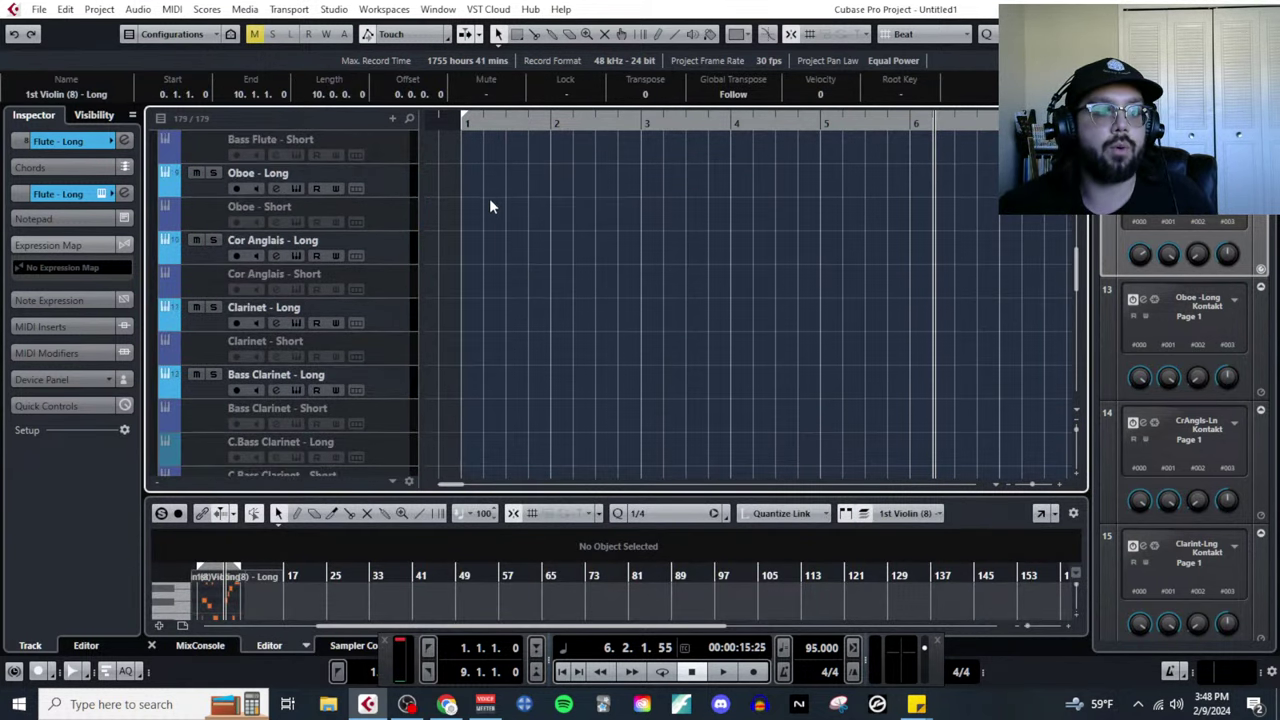
scroll(464, 212, up, 3)
click(466, 122)
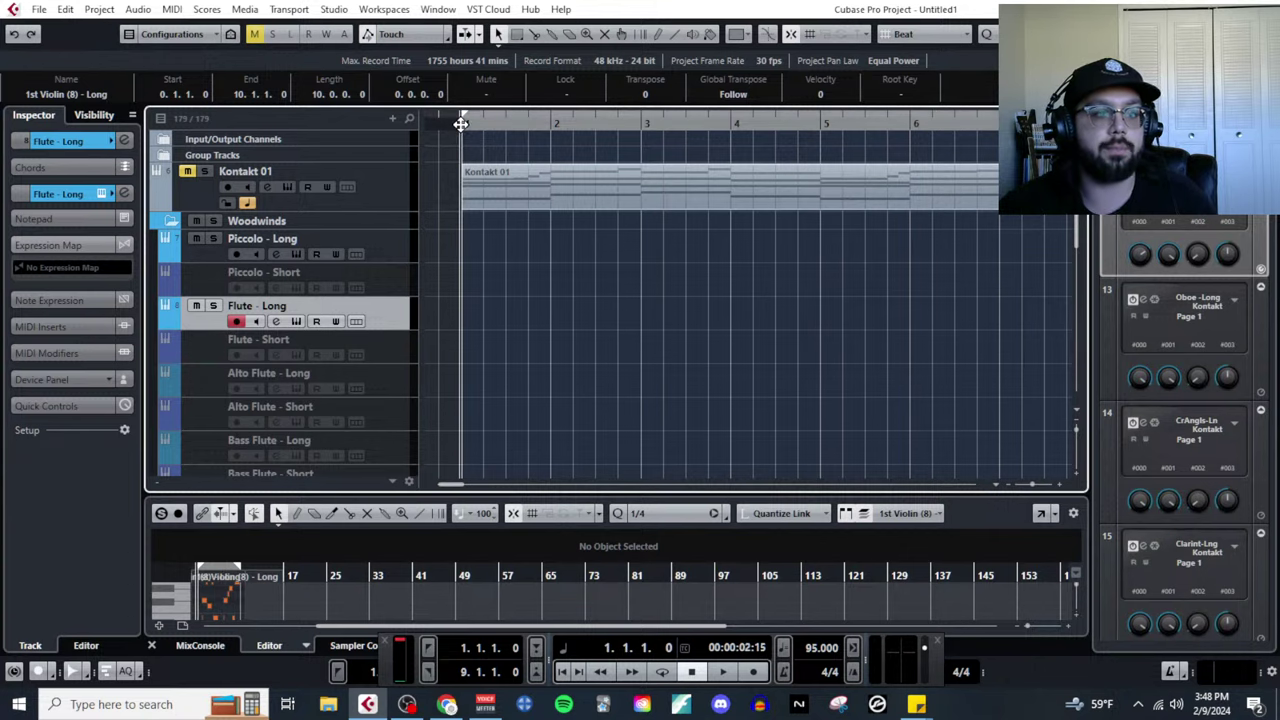
key(ctrl+v)
drag(600, 320, 521, 319)
scroll(539, 383, down, 10)
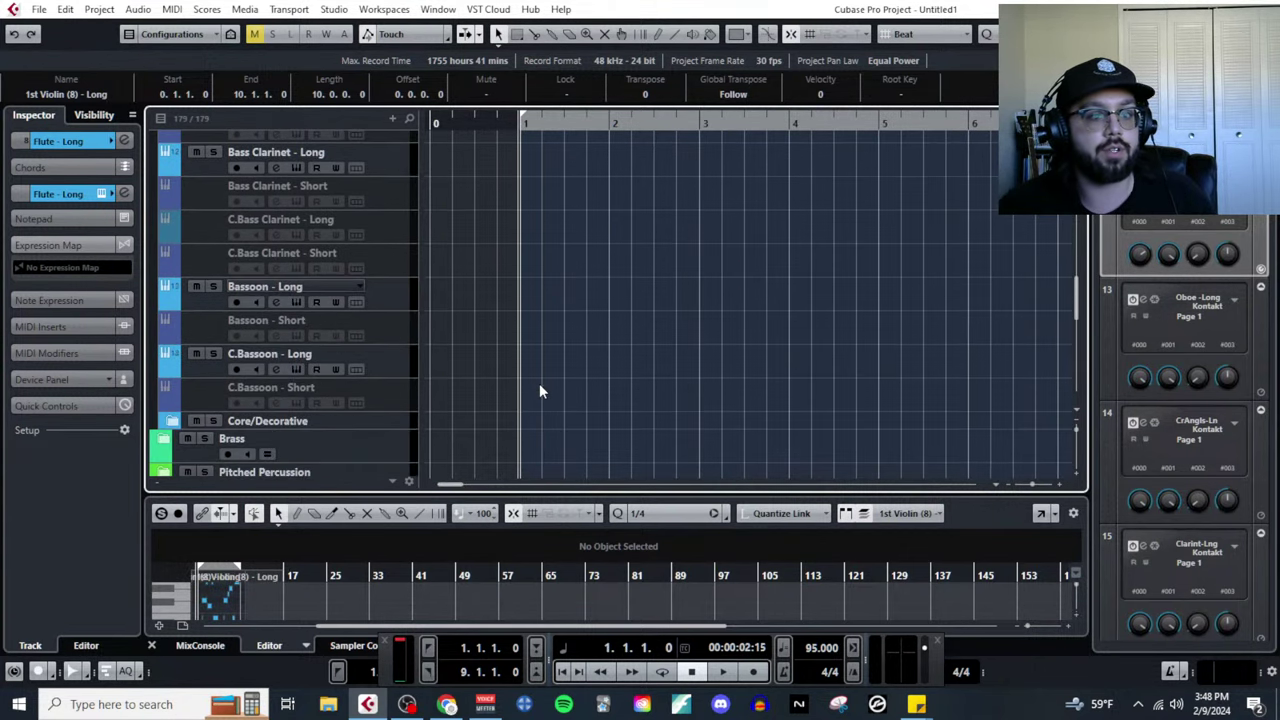
click(593, 297)
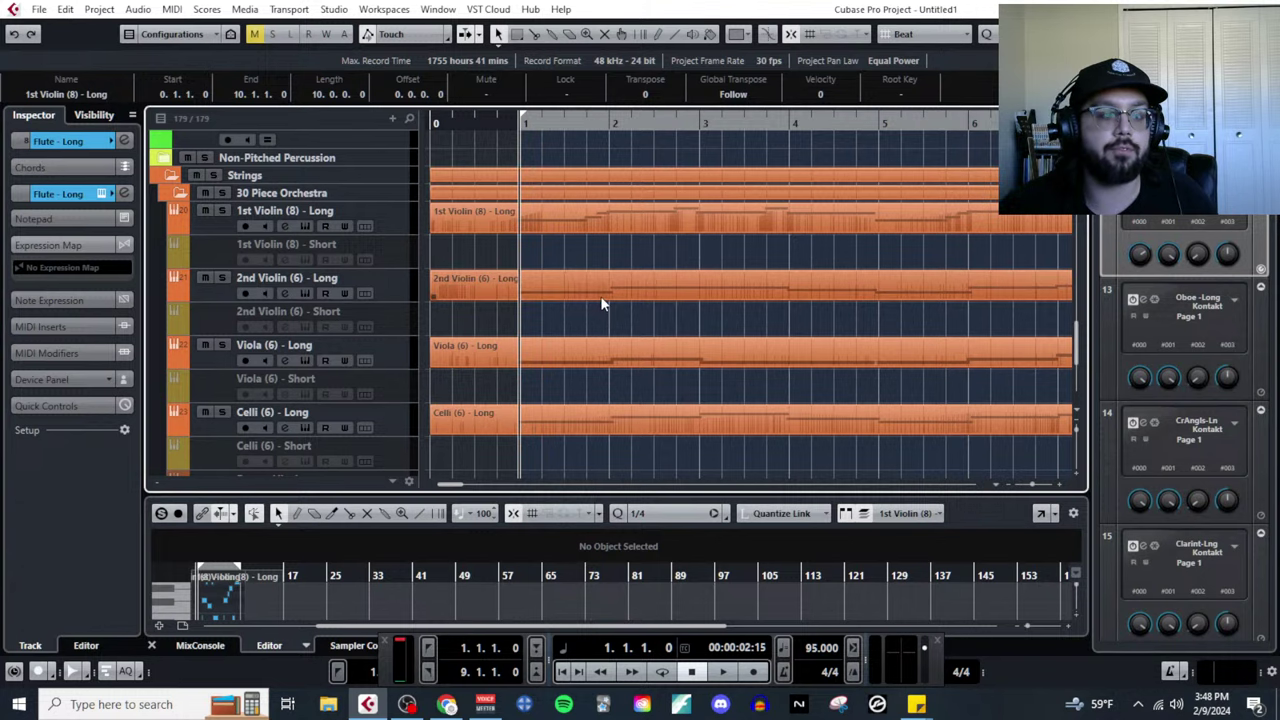
click(604, 361)
scroll(608, 362, up, 1)
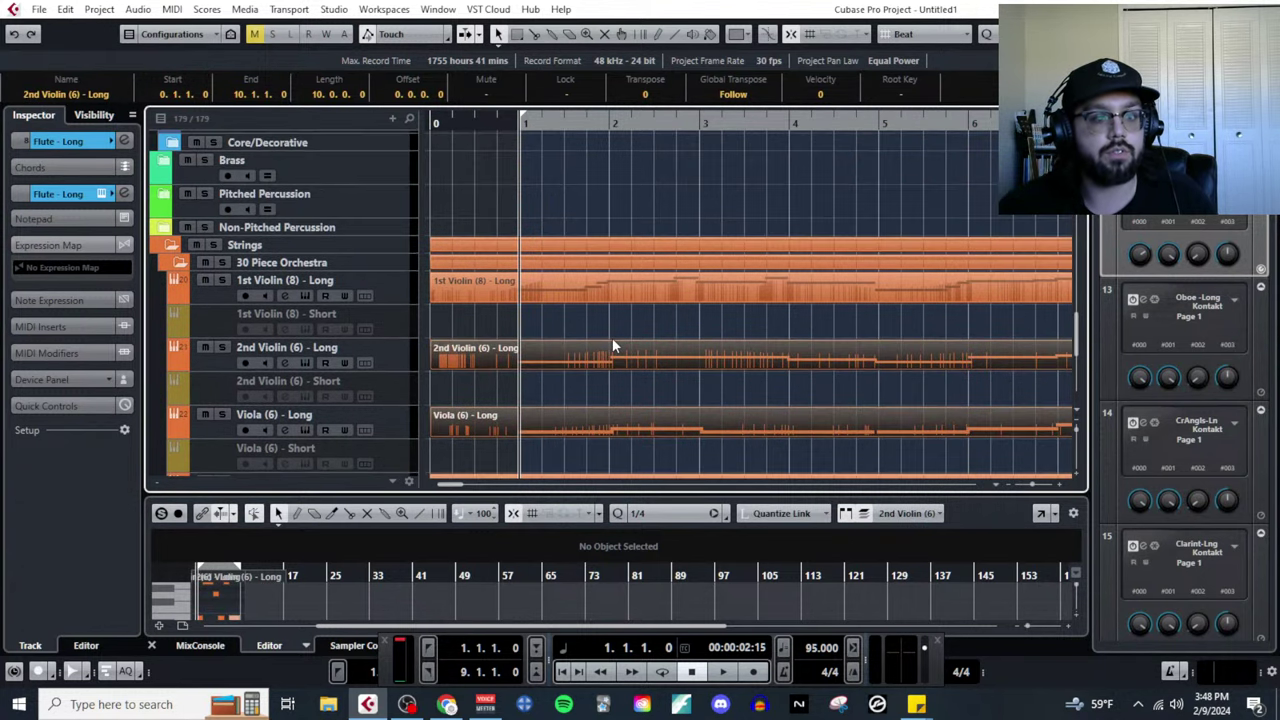
click(613, 337)
click(614, 345)
Copy the Celli (6) - Long part to the Bass Clarinet - Long track and move it to start at bar 0.
scroll(588, 441, down, 2)
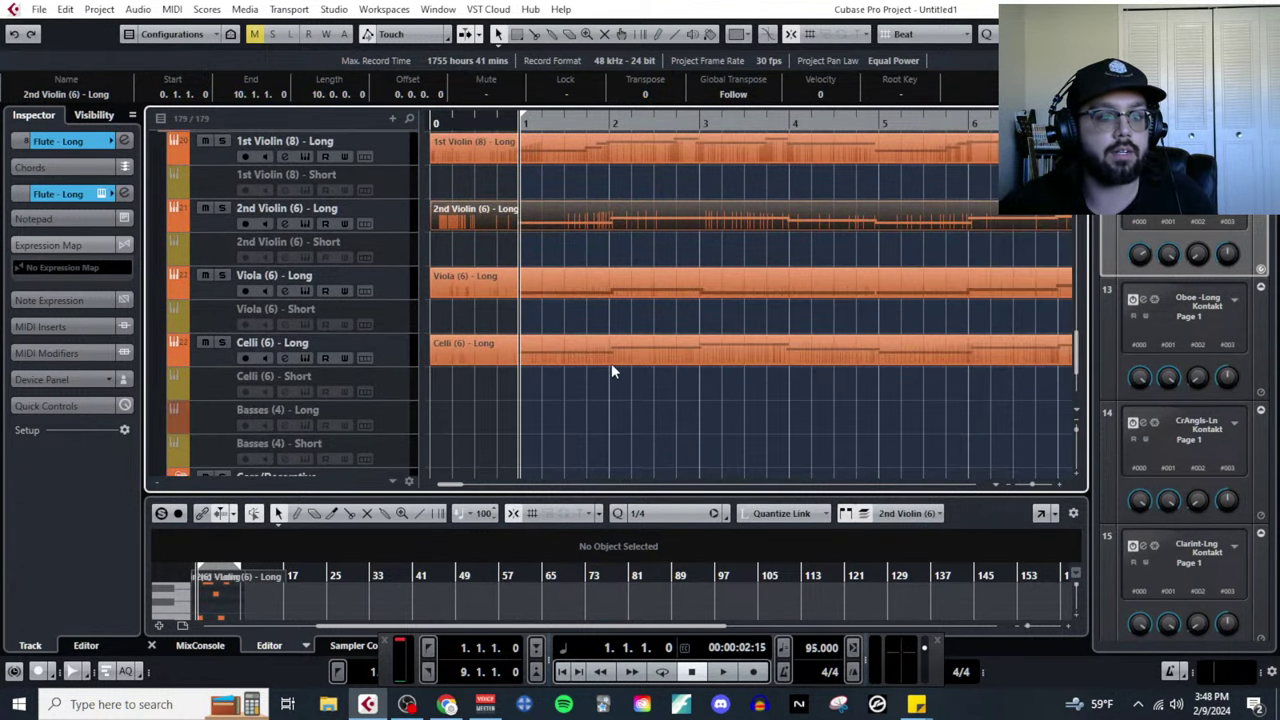
click(605, 363)
scroll(574, 335, down, 6)
scroll(470, 355, up, 1)
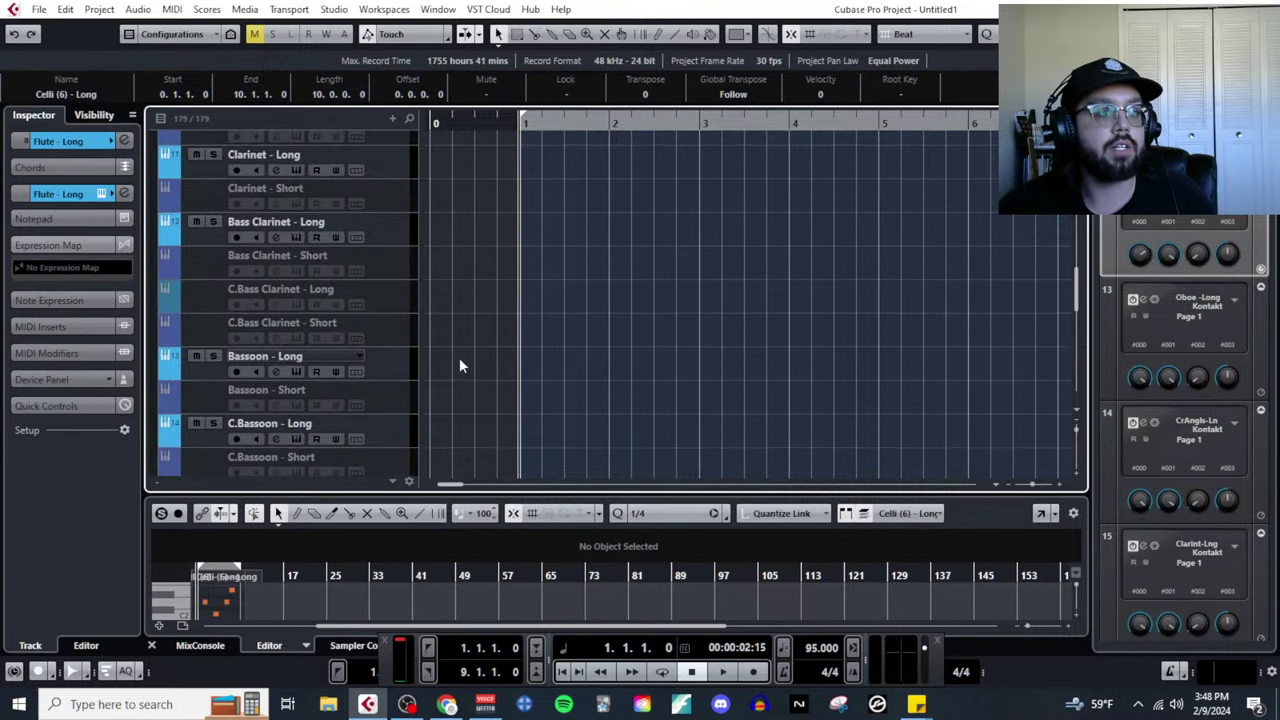
click(398, 230)
key(ctrl+v)
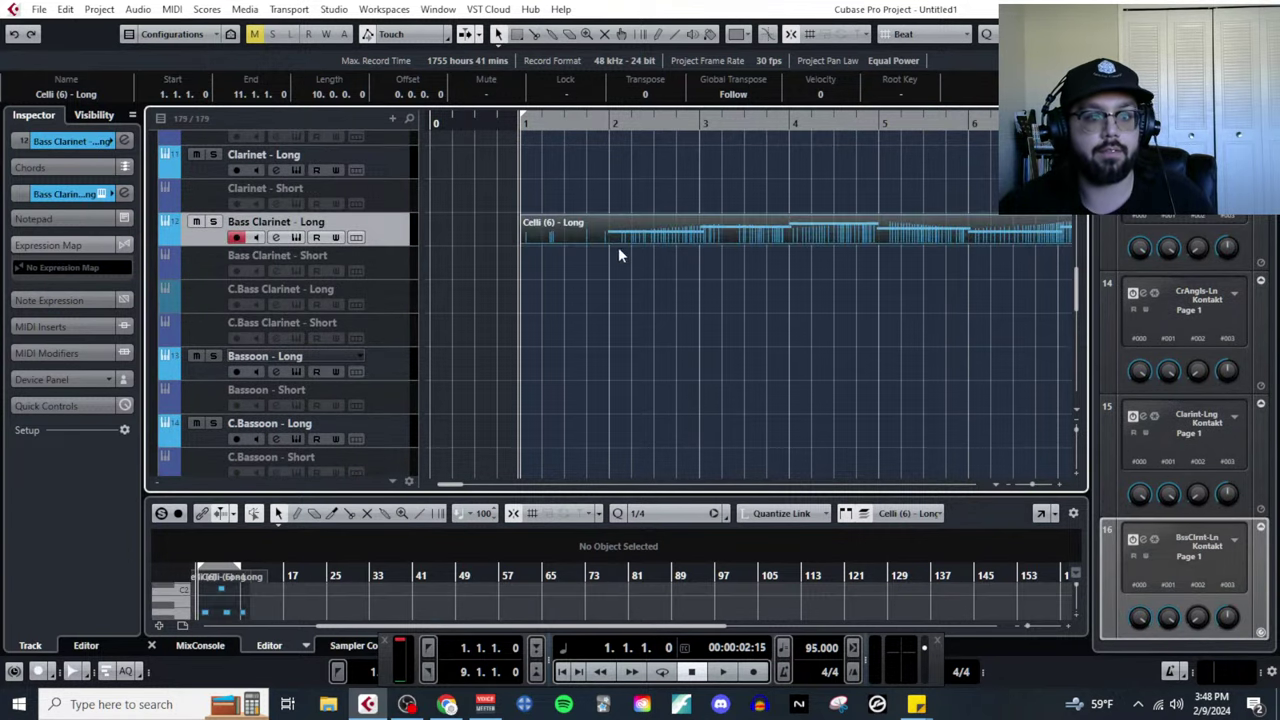
drag(618, 247, 491, 236)
Play the passage from bar 1 with the flute and bass clarinet doubling the strings, stopping in bar 8.
key(space)
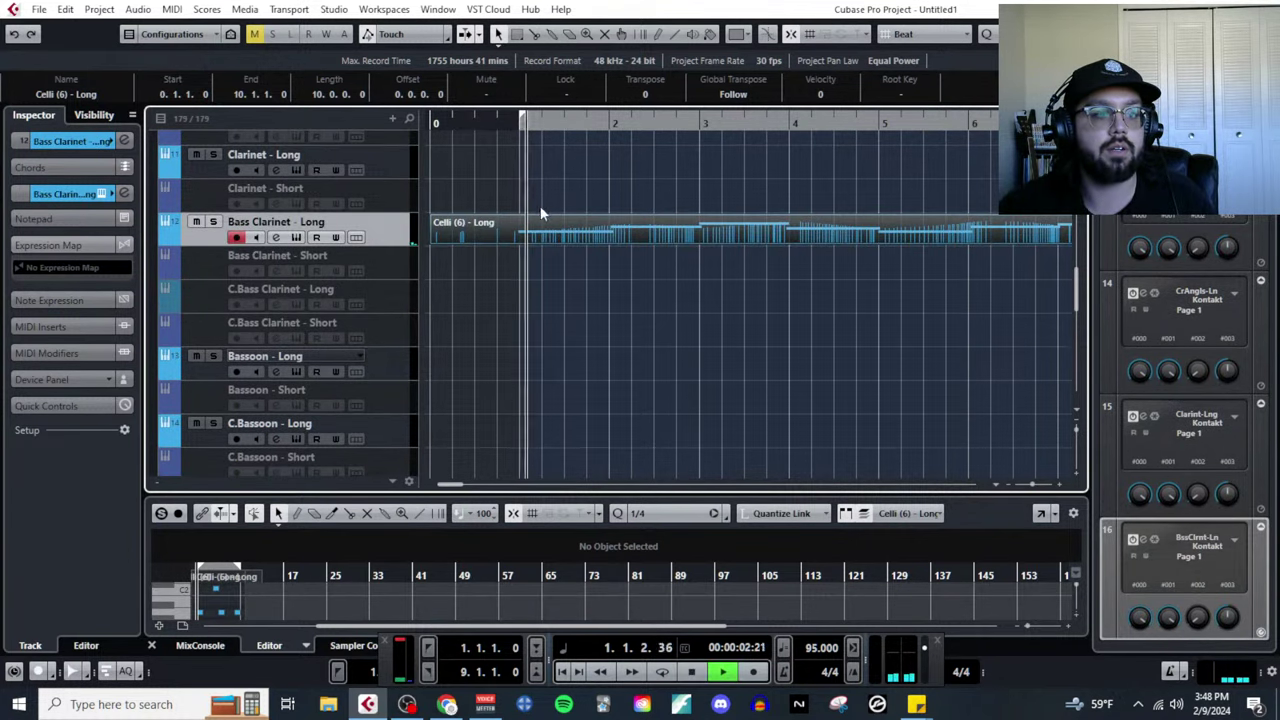
key(g)
scroll(567, 354, down, 2)
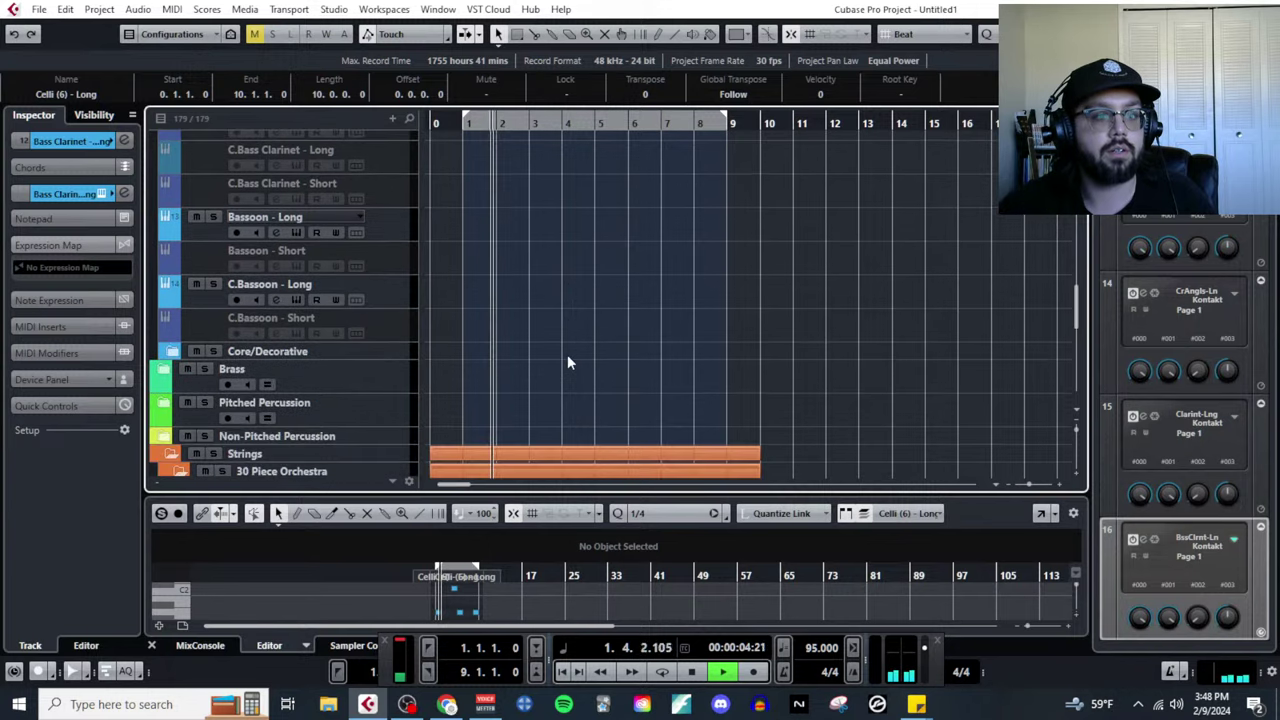
scroll(575, 354, up, 2)
scroll(600, 357, up, 1)
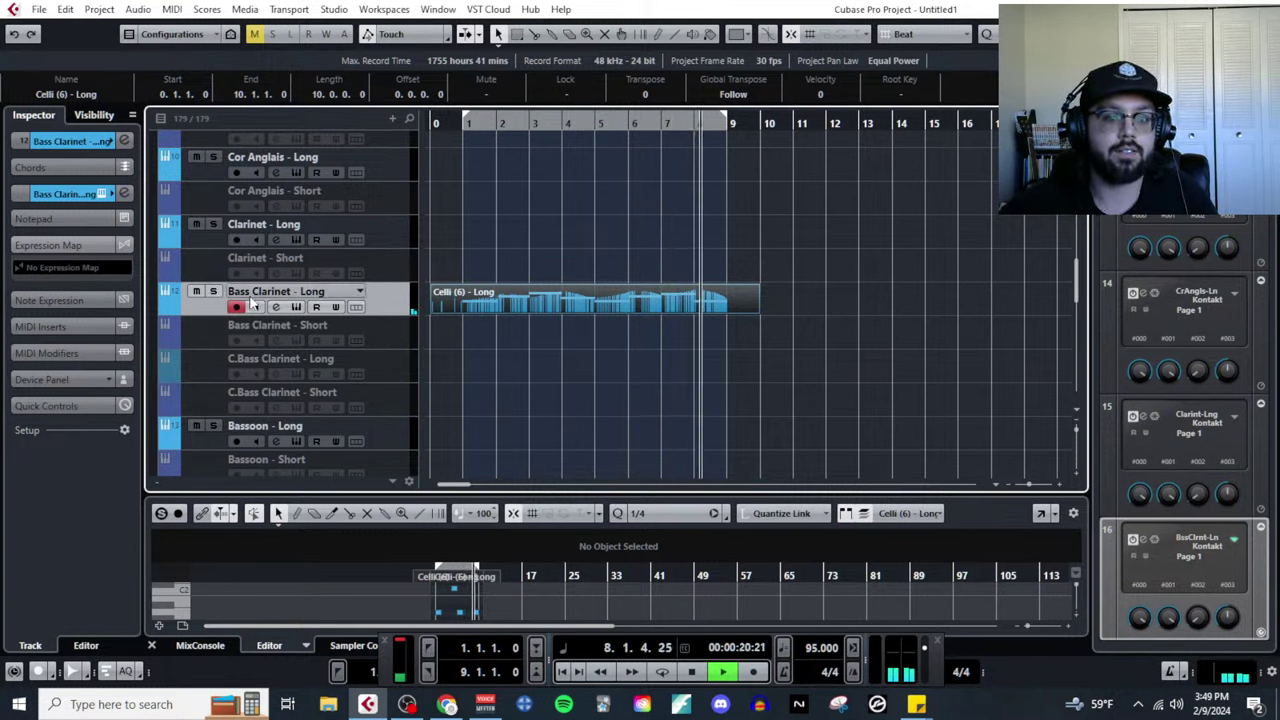
click(836, 381)
key(space)
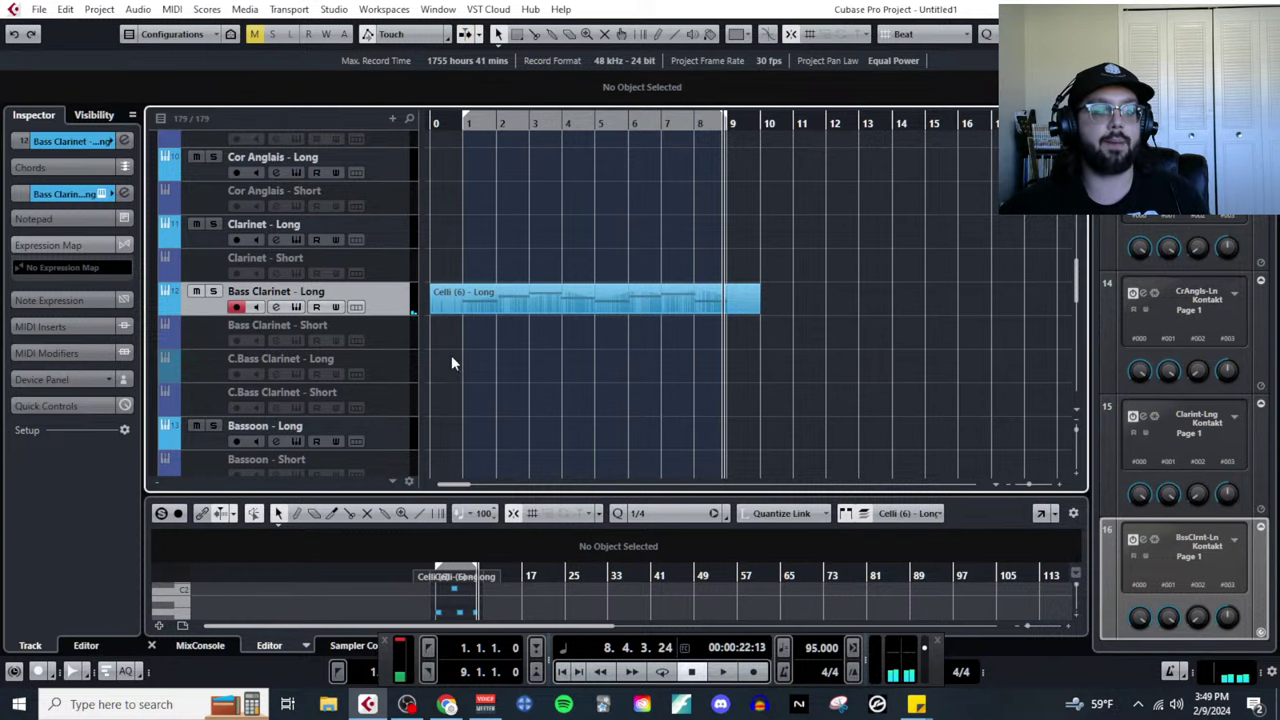
Solo the Celli (6) - Long and Bass Clarinet - Long tracks and play them together from bar 1.
scroll(440, 363, down, 10)
click(221, 342)
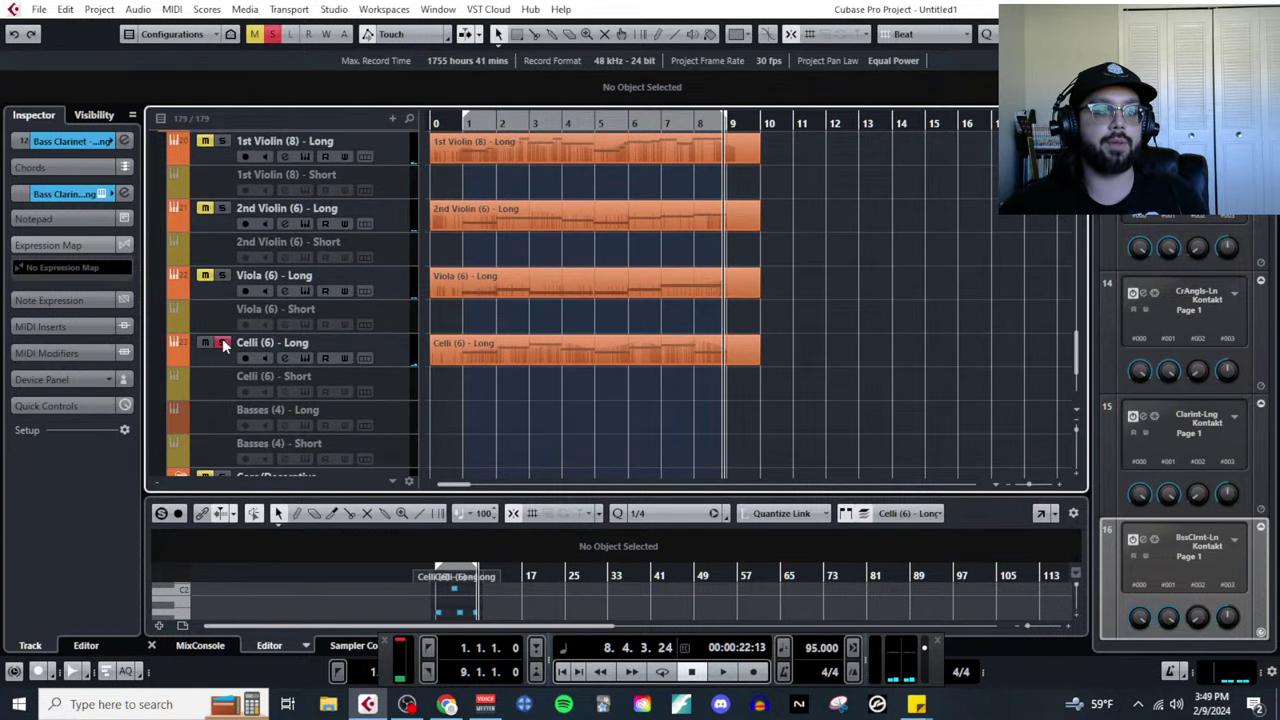
scroll(233, 327, up, 10)
click(216, 222)
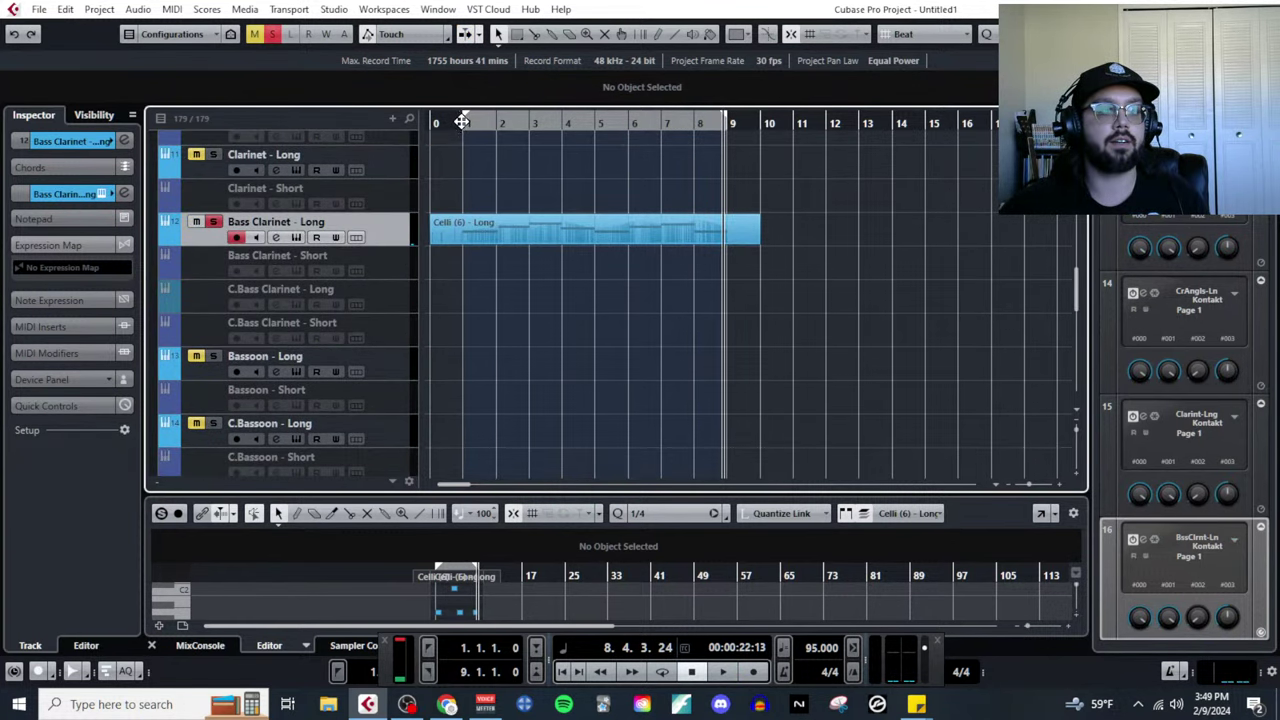
click(462, 121)
key(space)
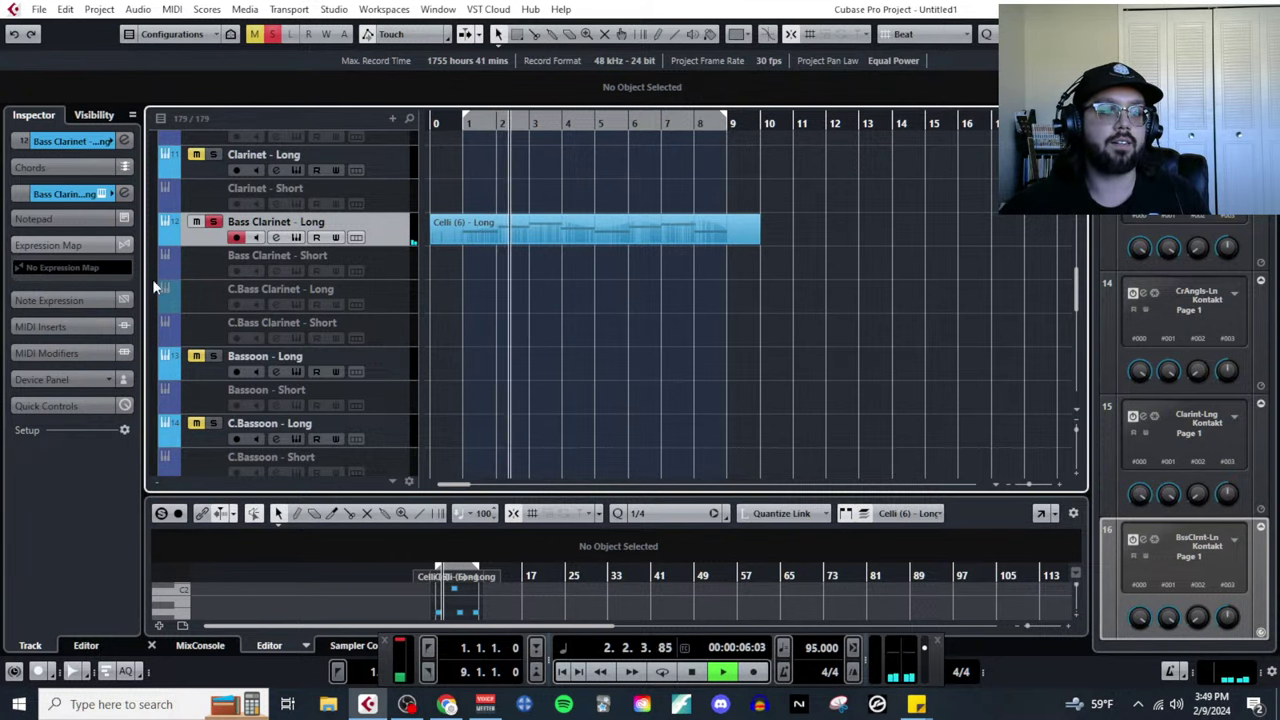
Move the bass clarinet's part to the Bassoon - Long track during playback, clear all solos, and listen until bar 8.
scroll(400, 310, down, 2)
drag(466, 158, 457, 295)
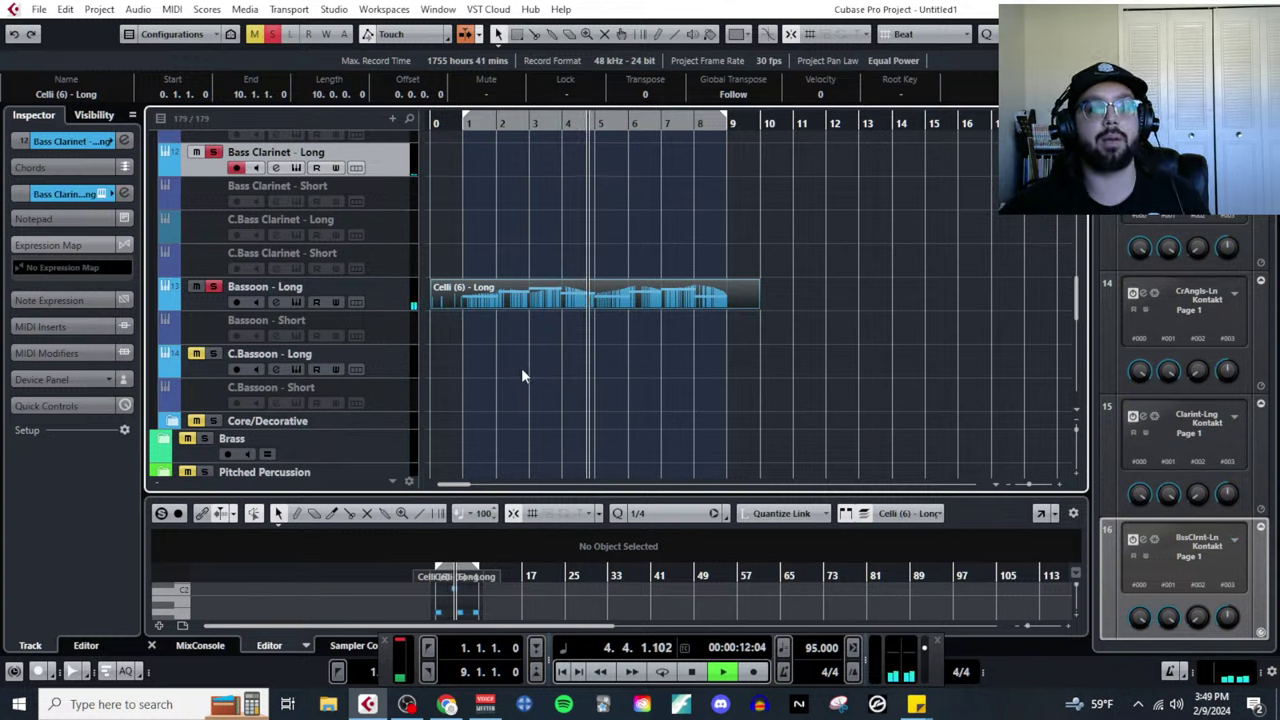
click(272, 34)
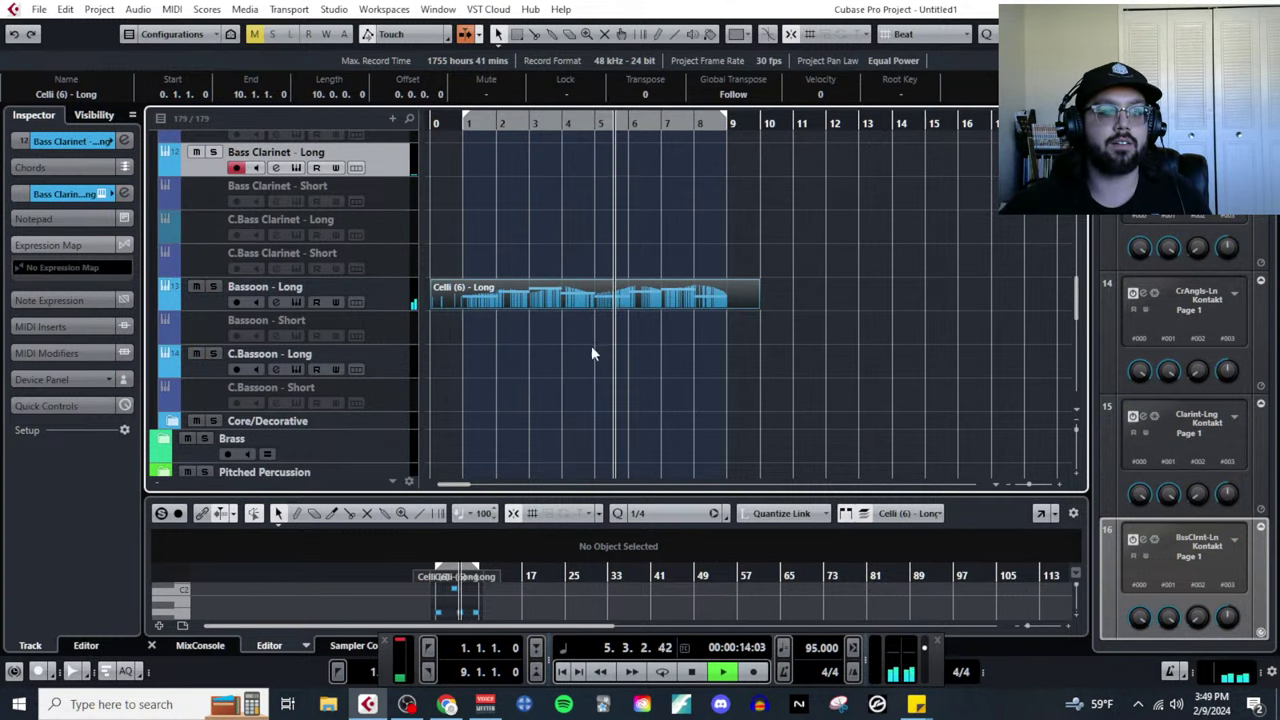
scroll(571, 355, up, 2)
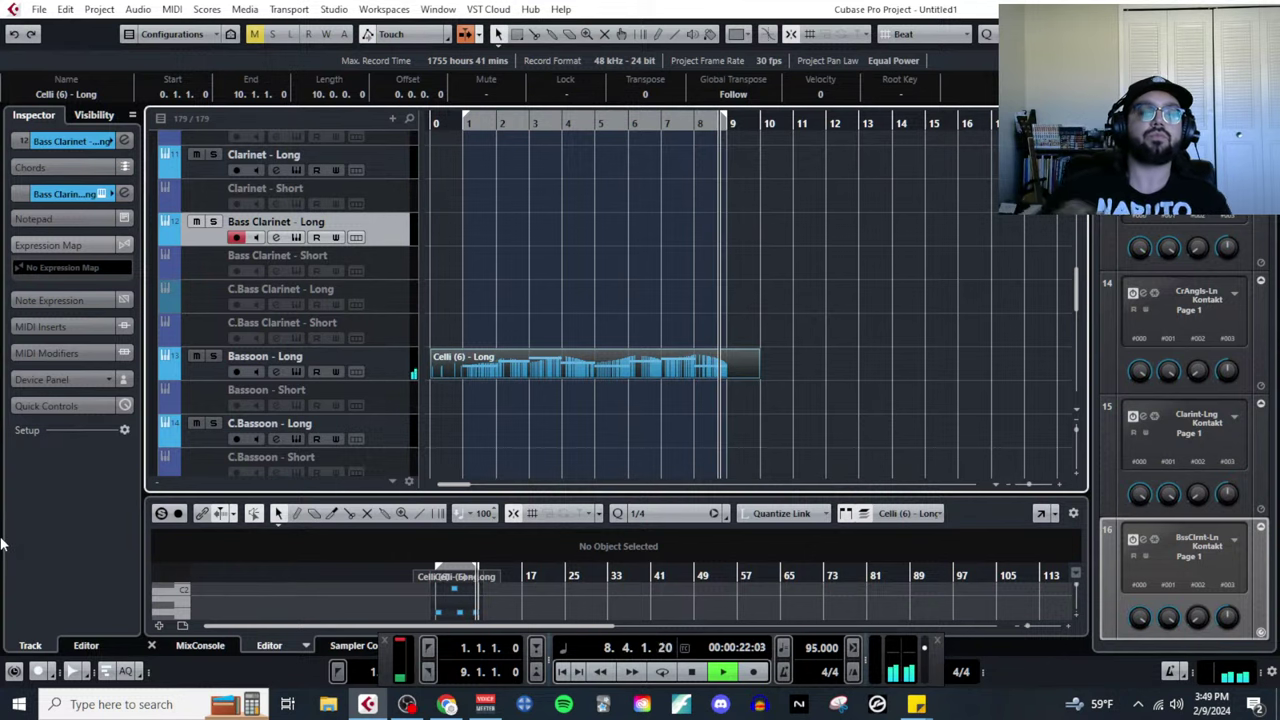
key(space)
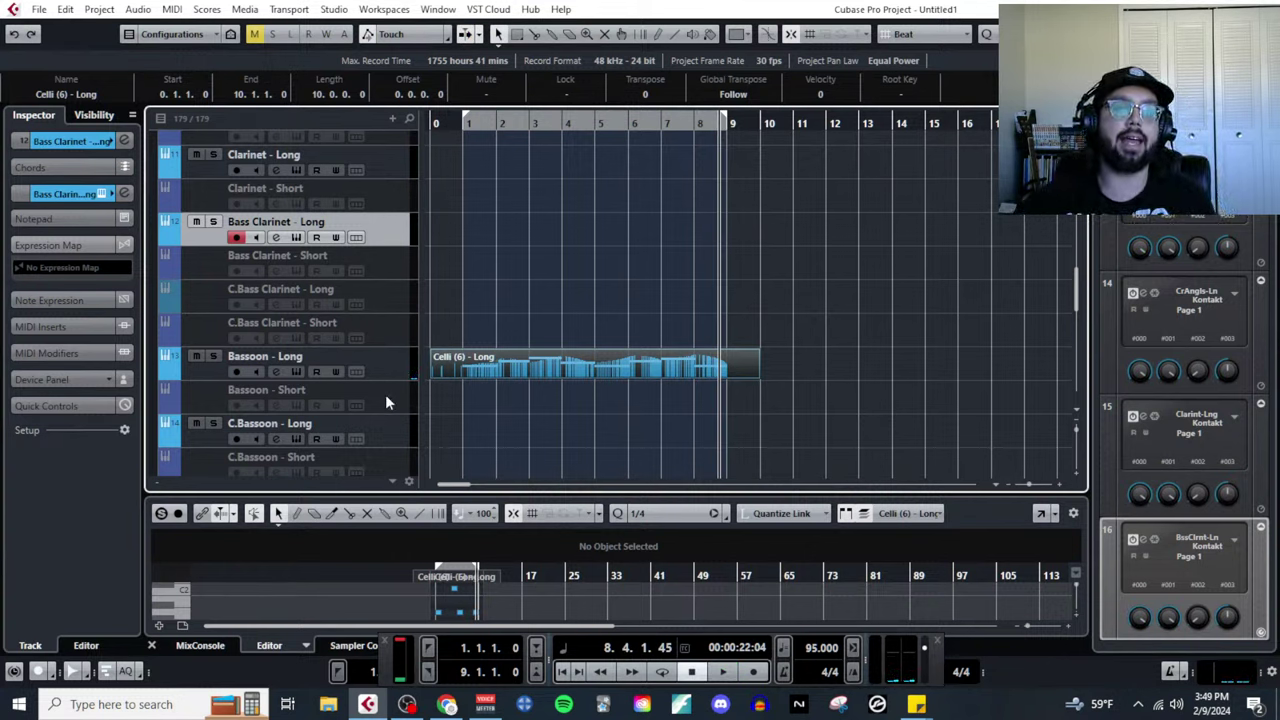
Move the part back to Bass Clarinet - Long, and audition it soloed with Celli (6) - Long from bar 1, stopping in bar 4.
drag(437, 372, 442, 234)
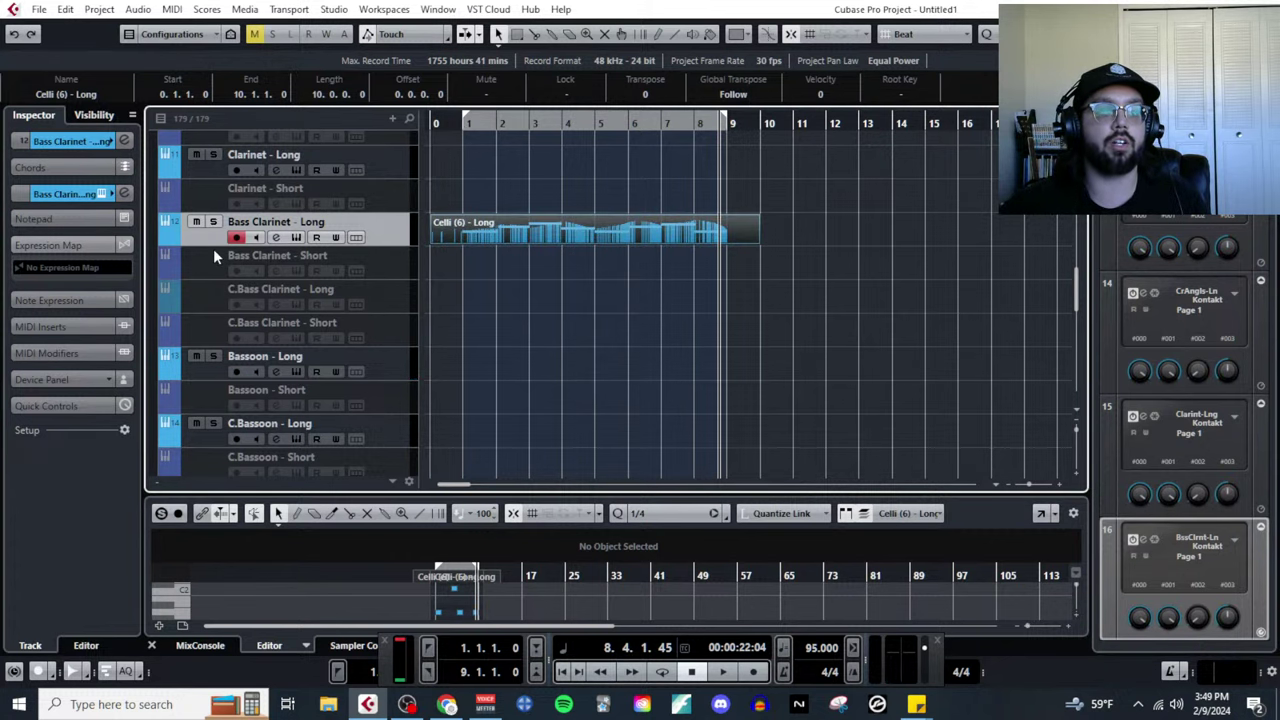
click(213, 221)
click(469, 123)
key(space)
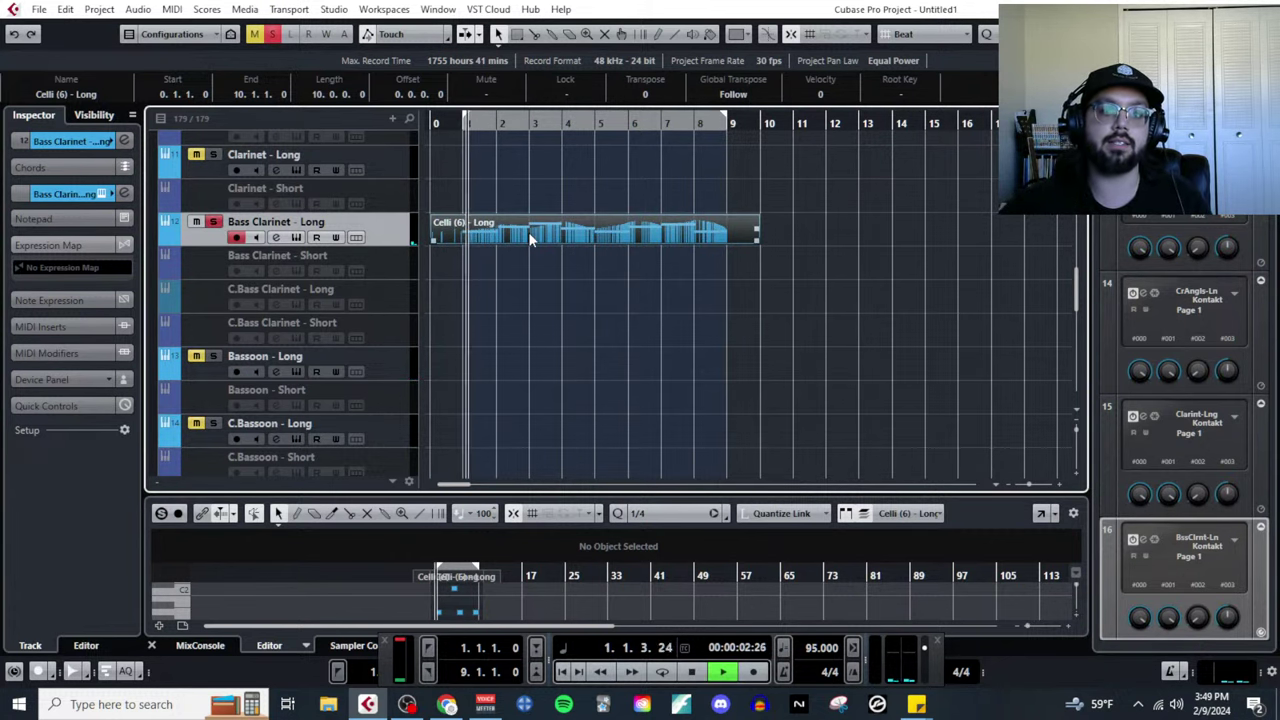
scroll(342, 300, down, 5)
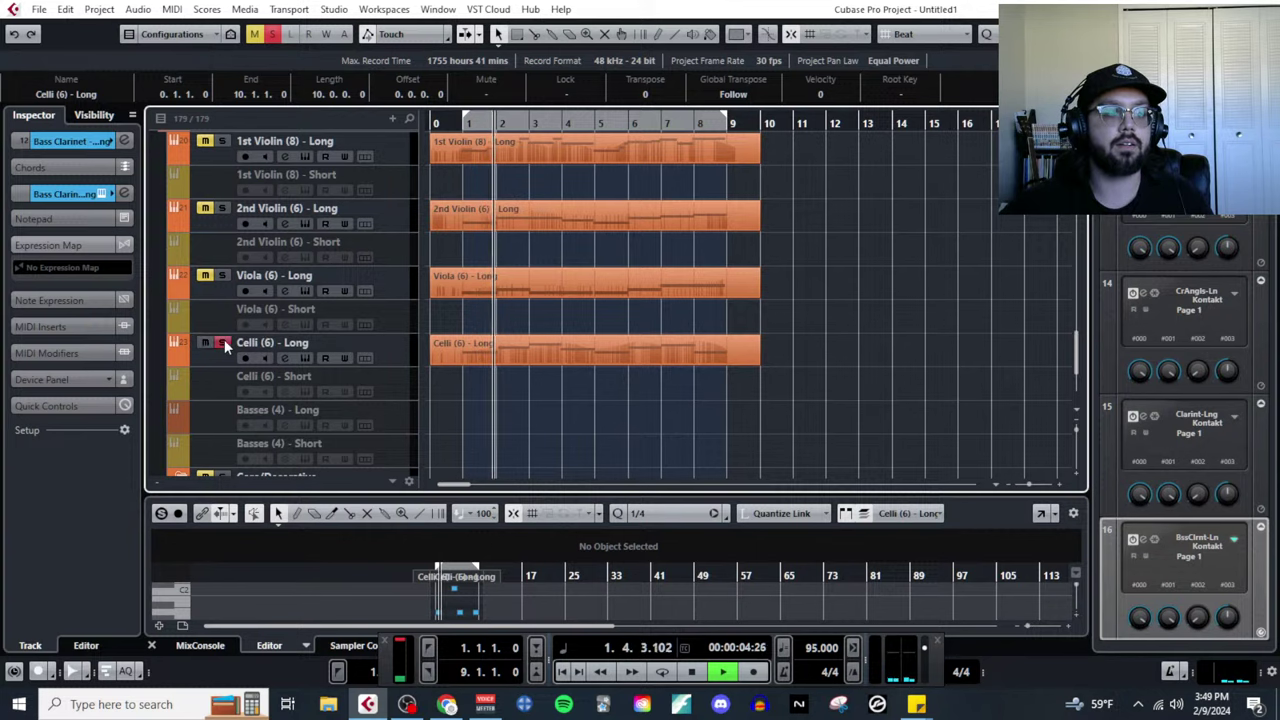
scroll(403, 349, up, 6)
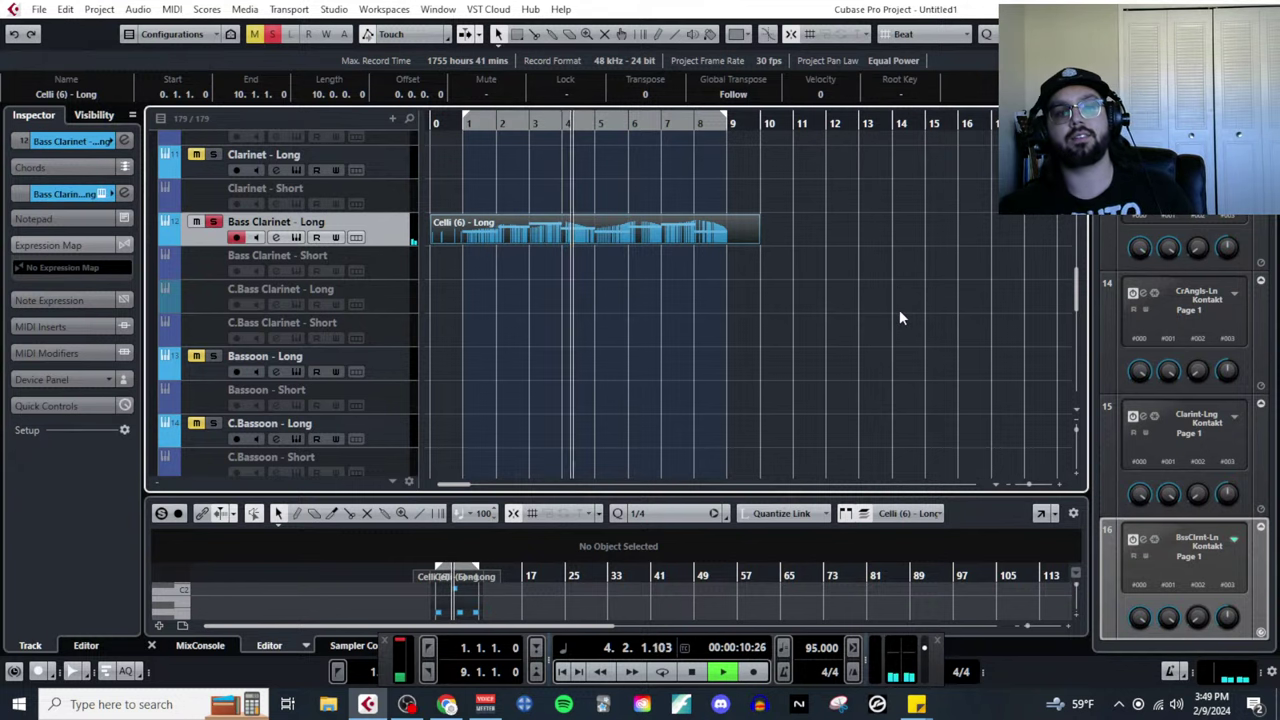
key(space)
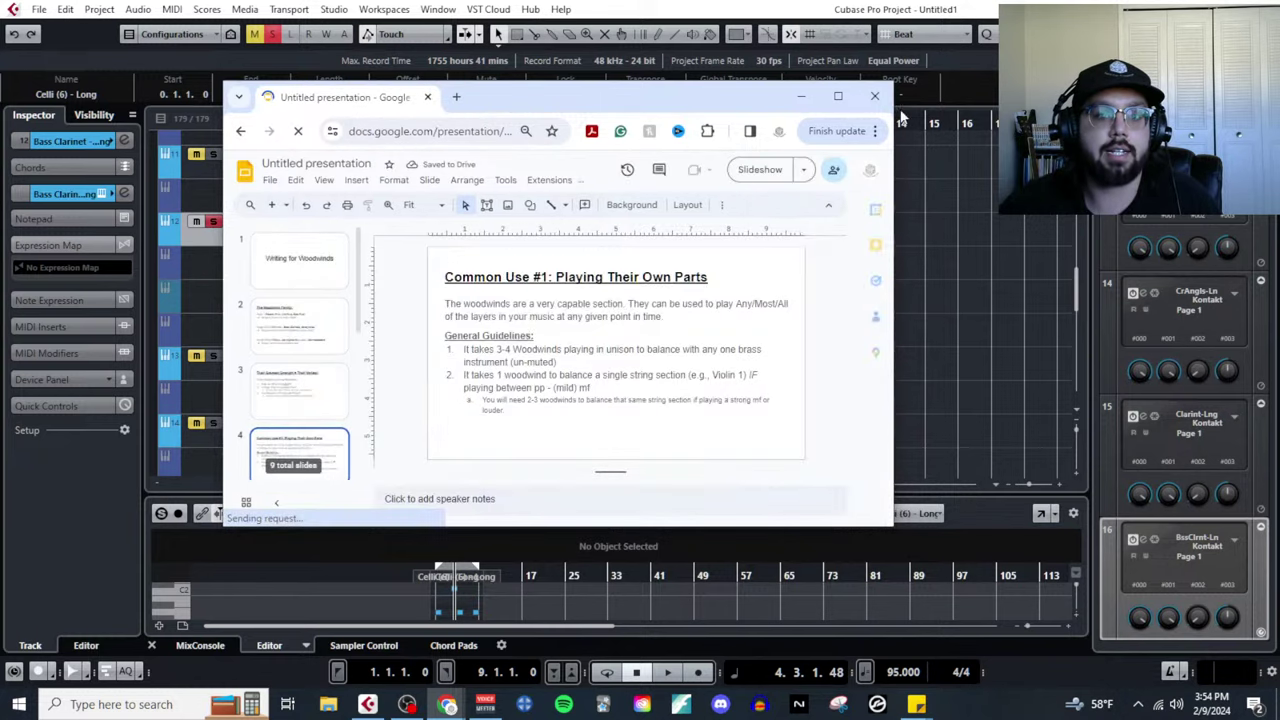
Switch to the Google Slides presentation and maximize its window.
click(881, 87)
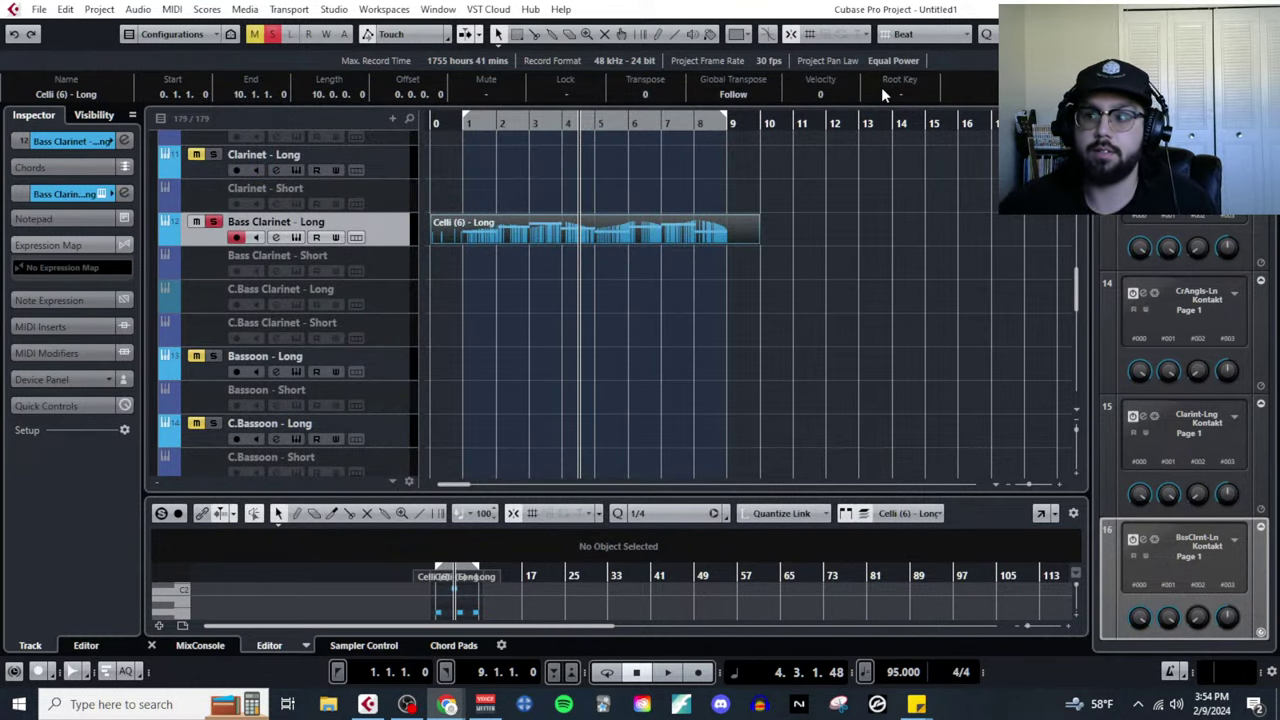
key(alt+Tab)
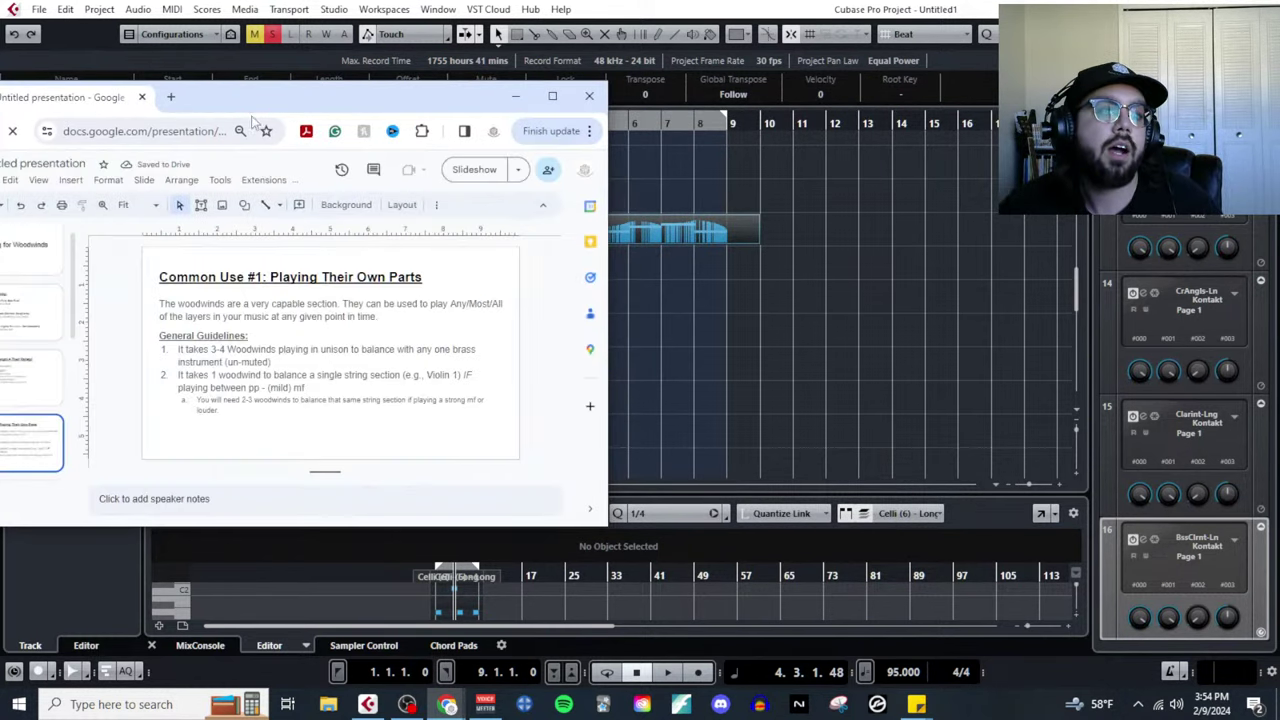
drag(240, 97, 354, 90)
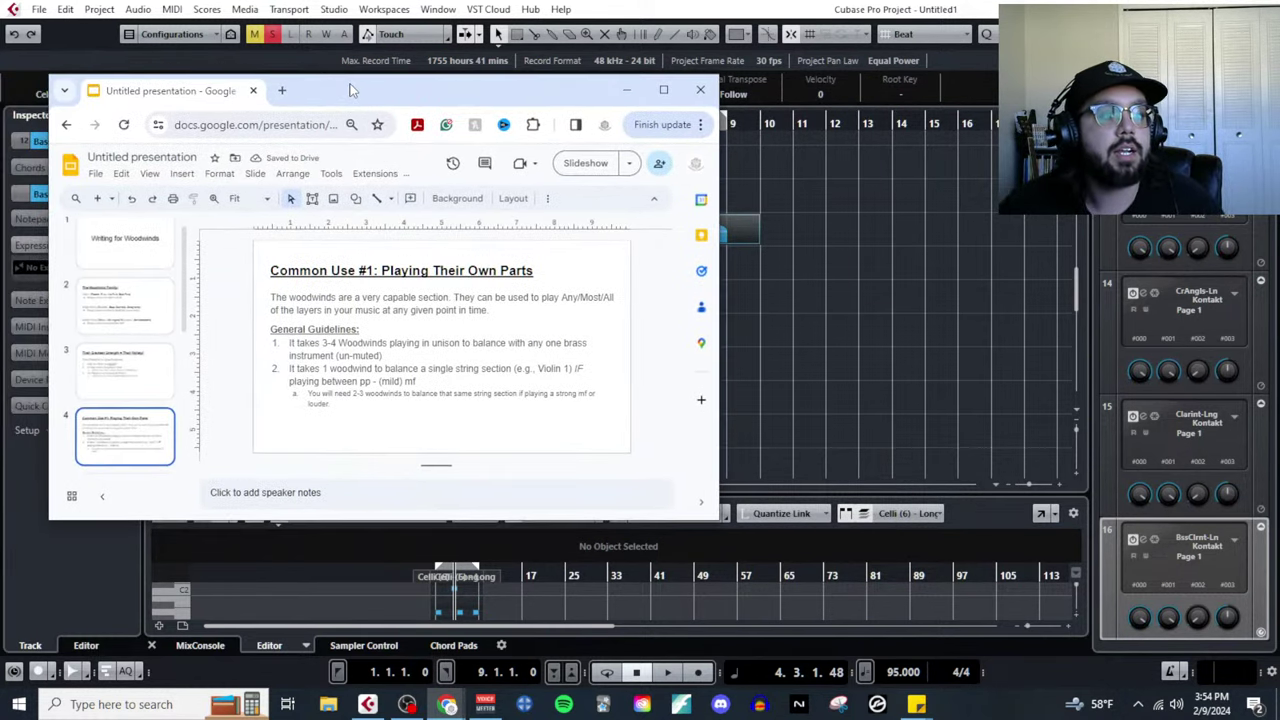
click(664, 91)
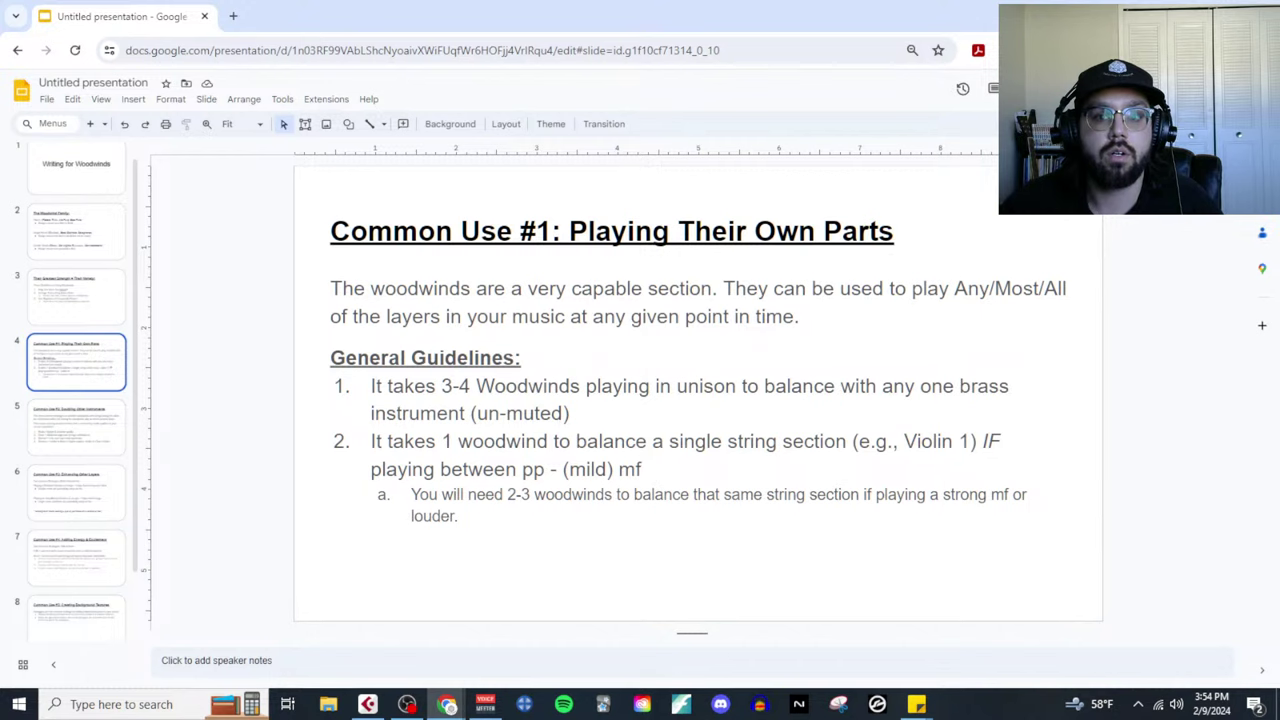
Start sharing the presentation with others and save it under the name Writing for Woodwinds.
click(47, 99)
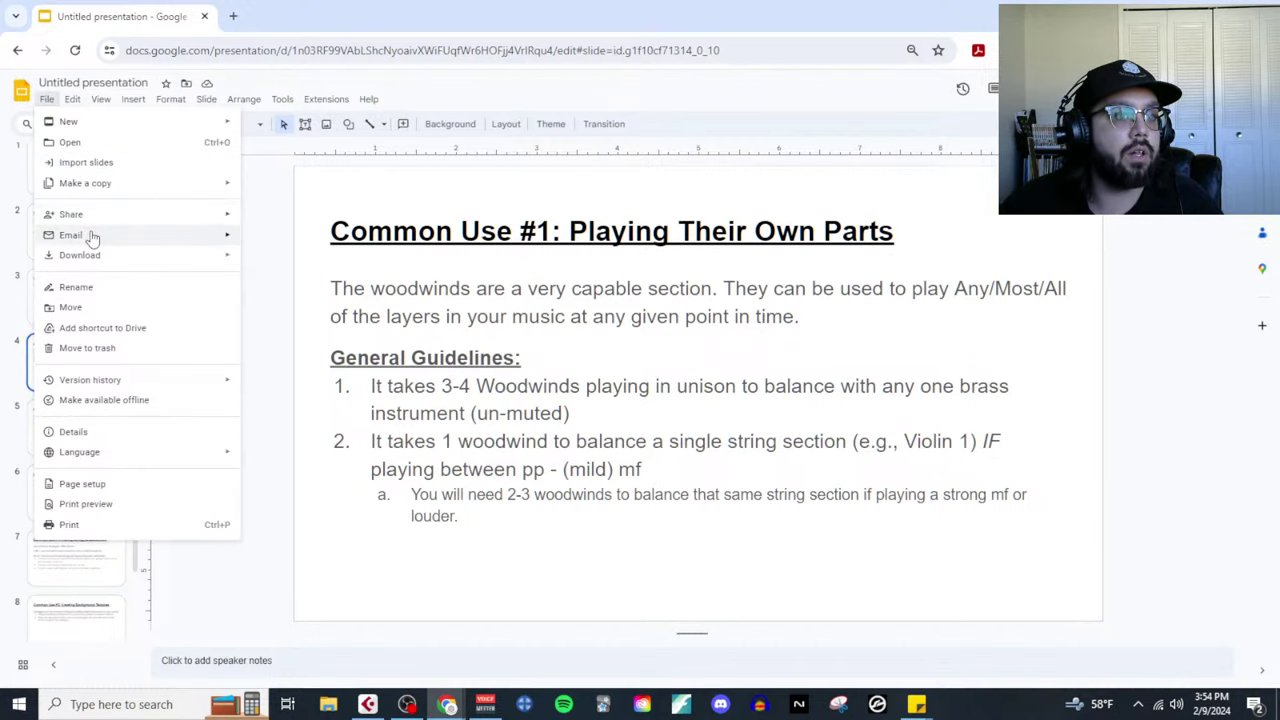
mouse_move(104, 214)
click(295, 220)
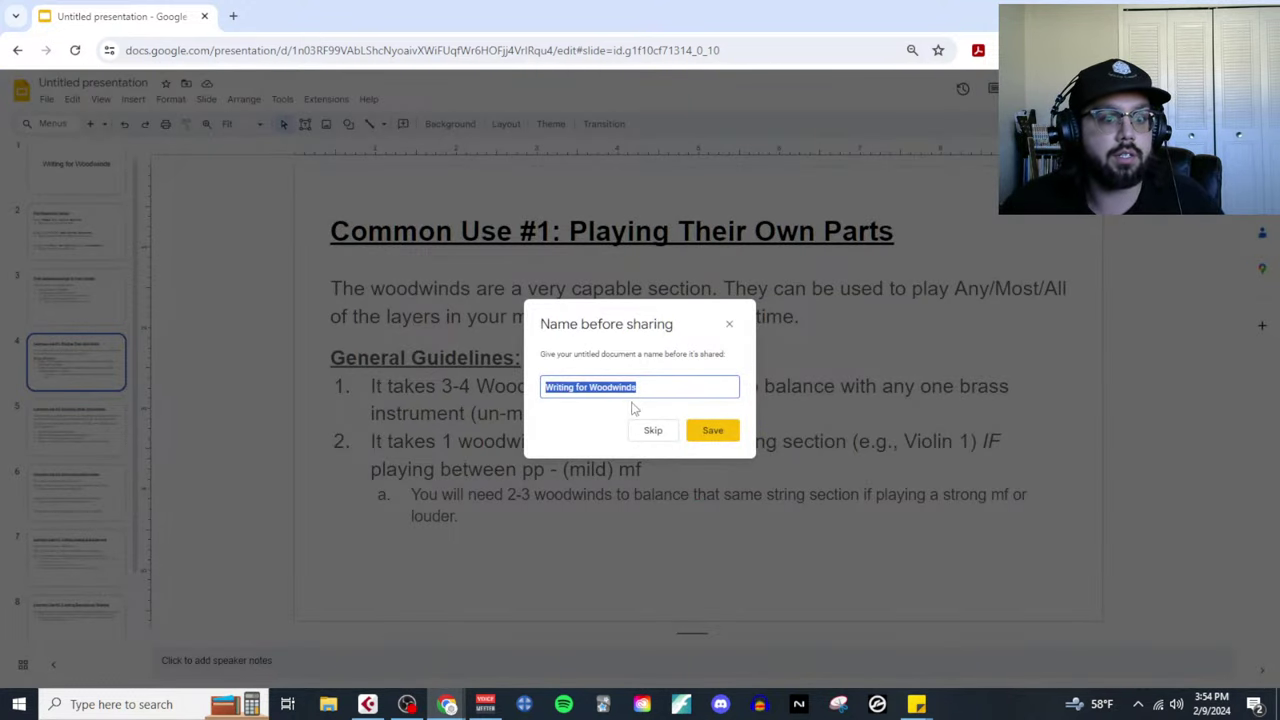
click(711, 433)
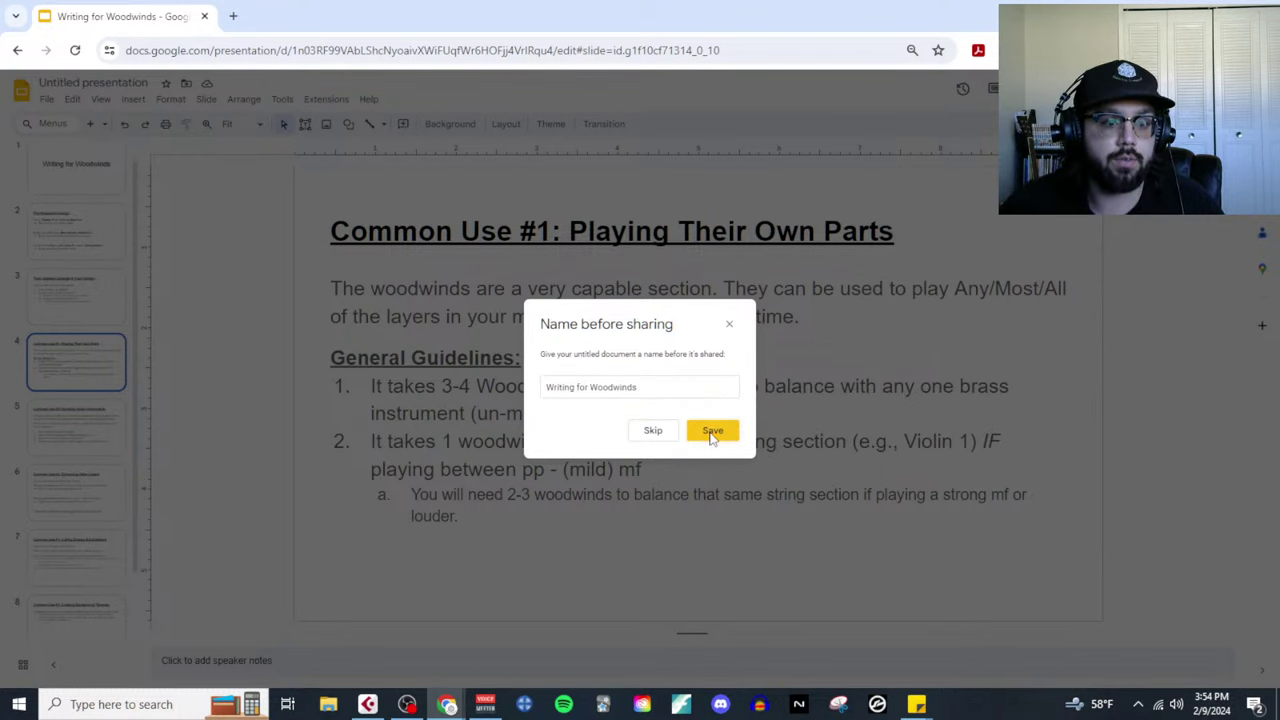
Set the presentation's general access to Anyone with the link, copy the sharing link, and finish sharing.
click(556, 434)
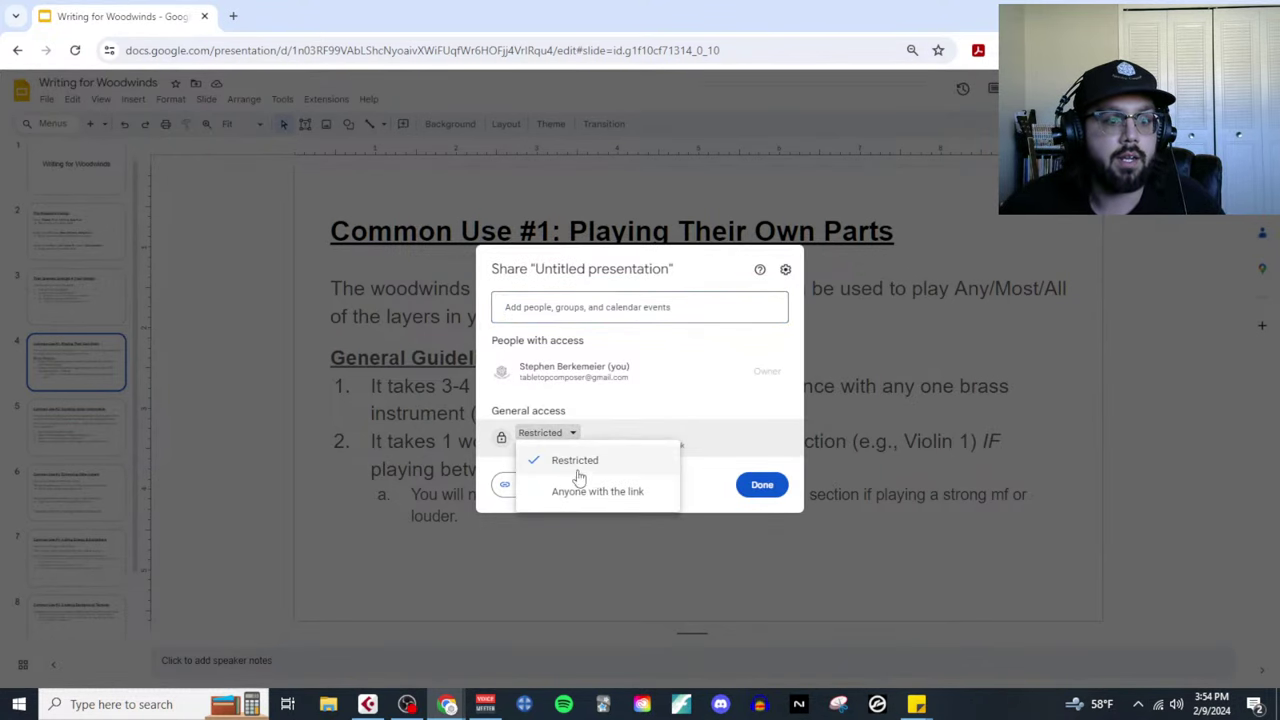
click(586, 490)
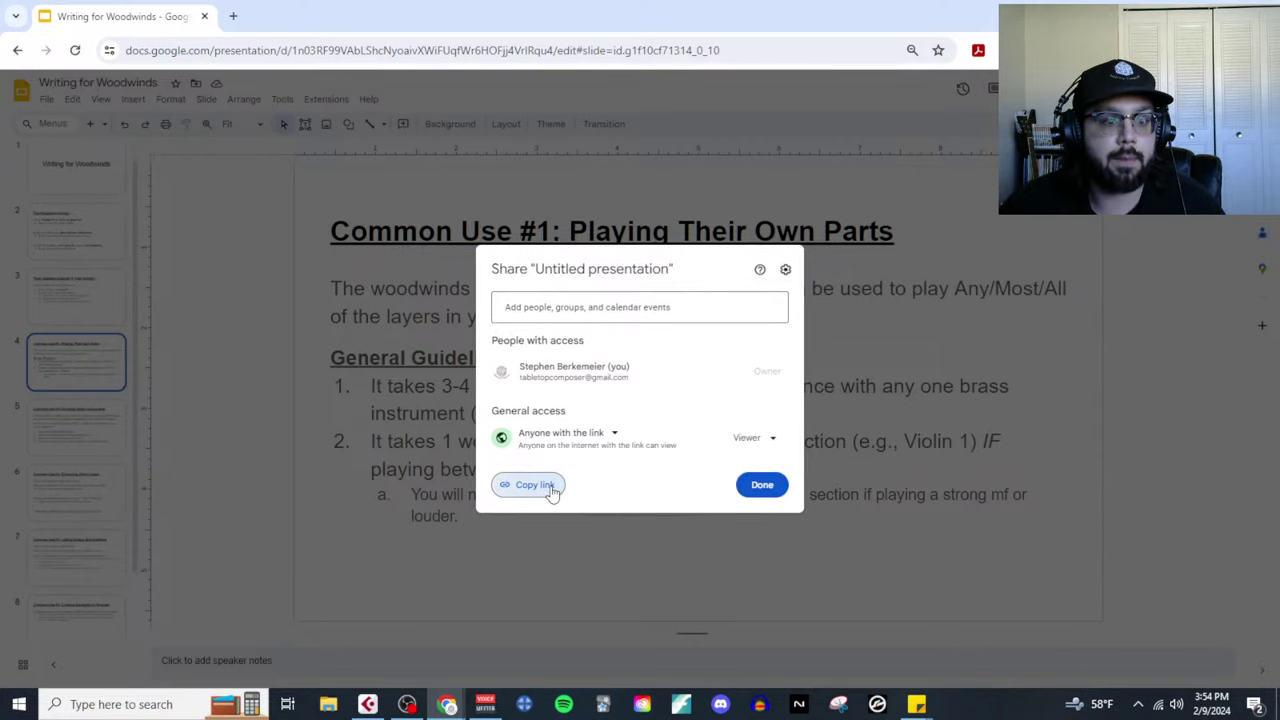
click(552, 490)
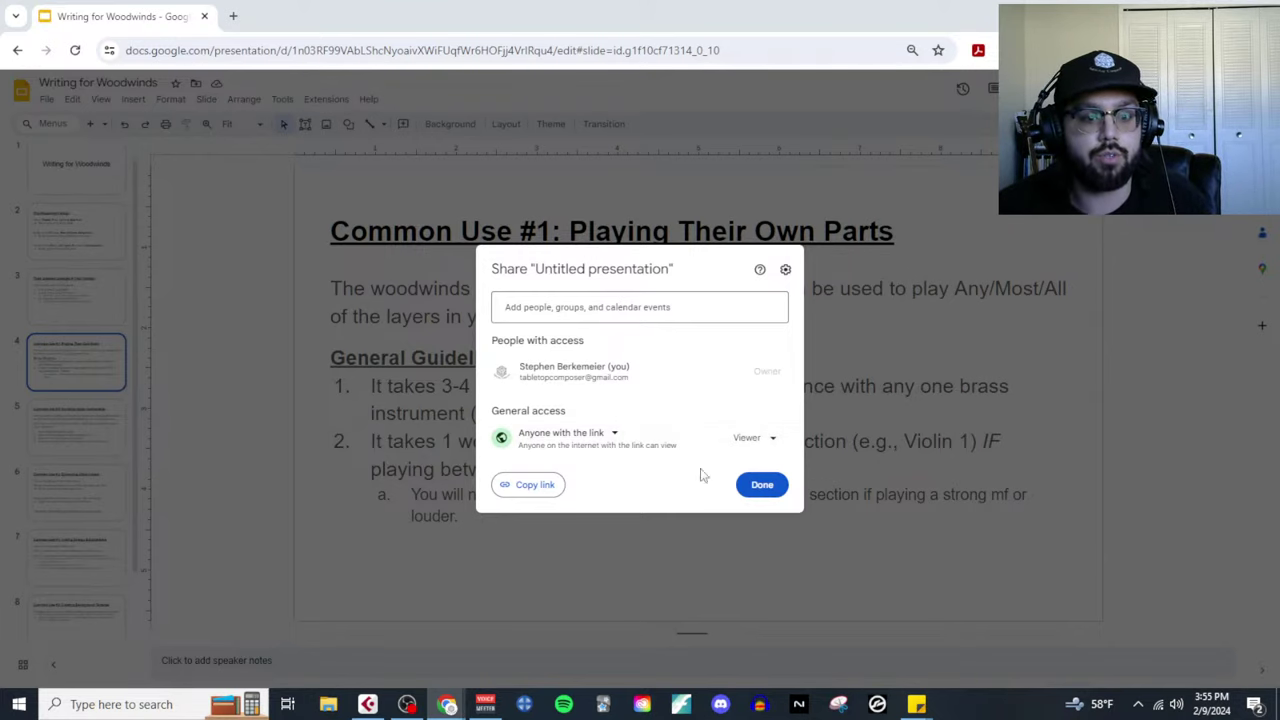
click(762, 485)
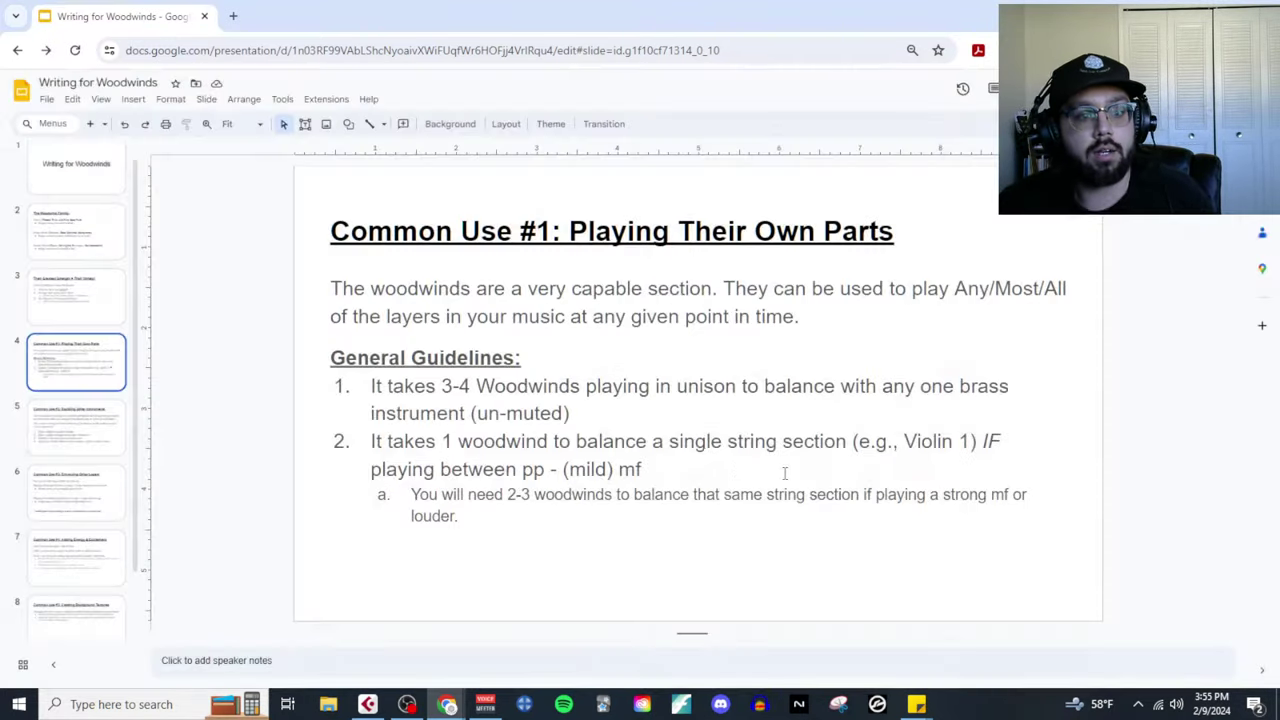
Return to the title slide and check the presentation's sharing settings for link access.
key(Up)
key(Up)
key(Up)
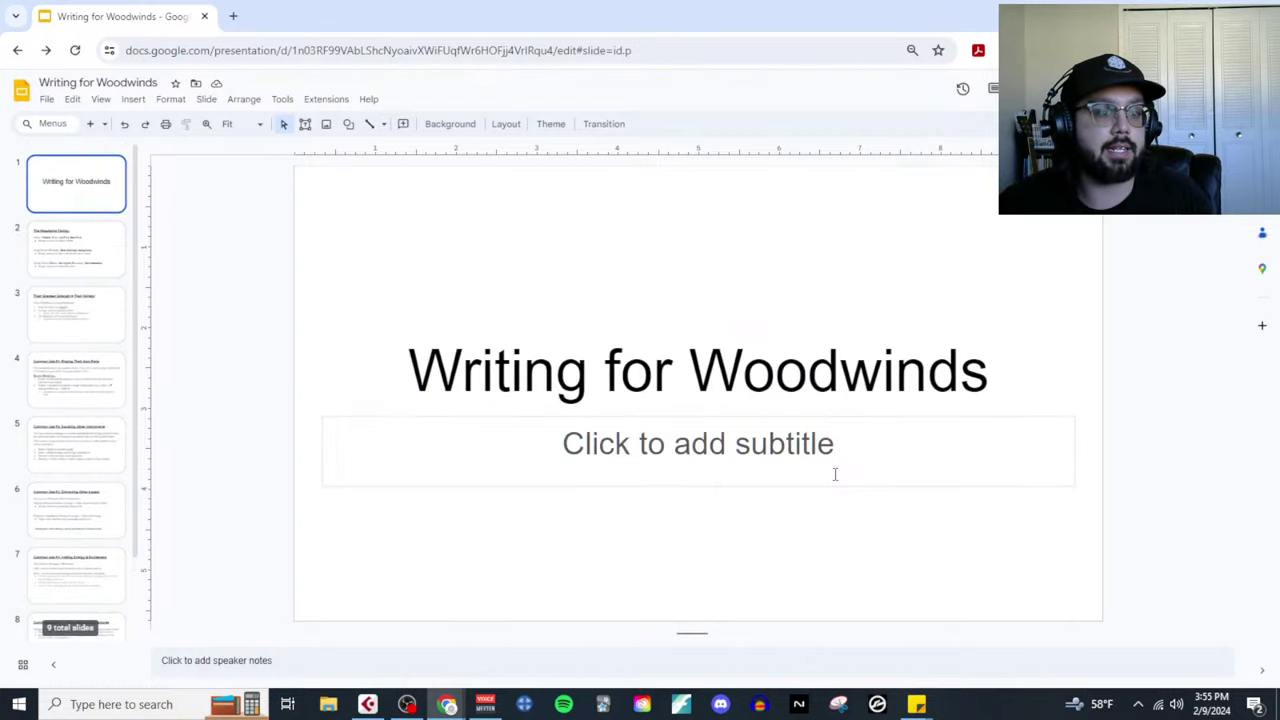
click(50, 100)
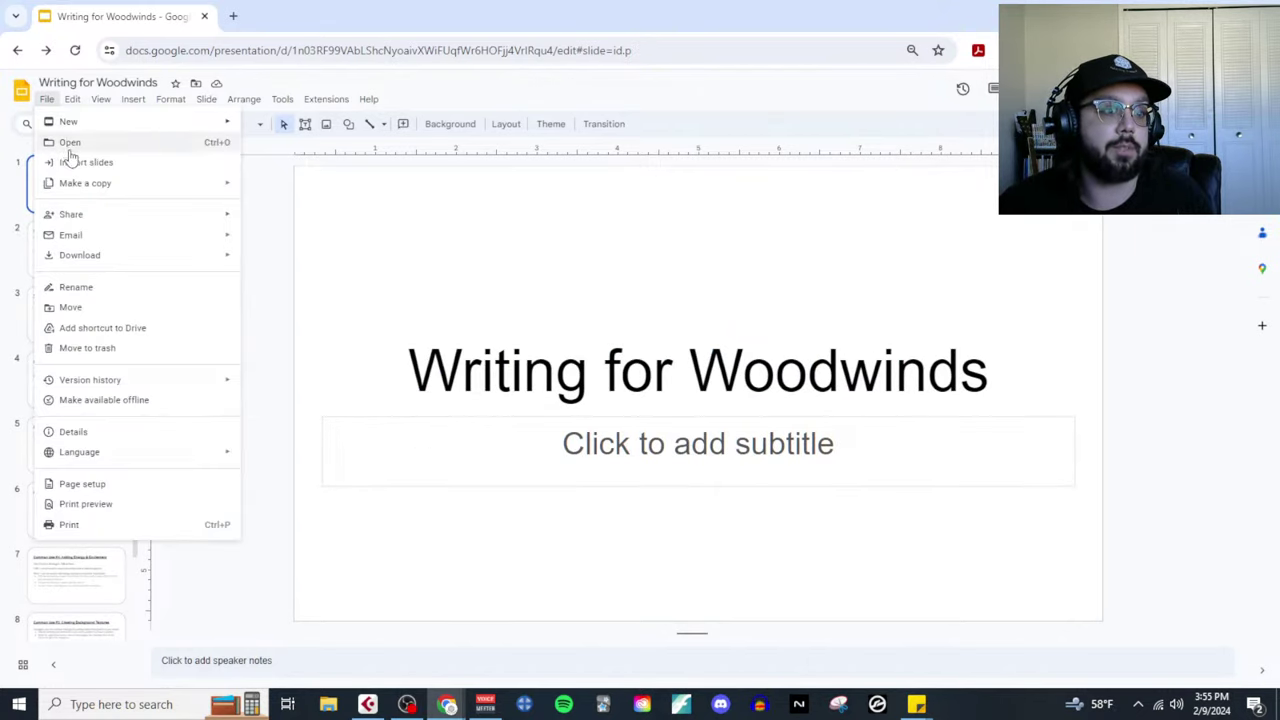
mouse_move(114, 225)
click(309, 232)
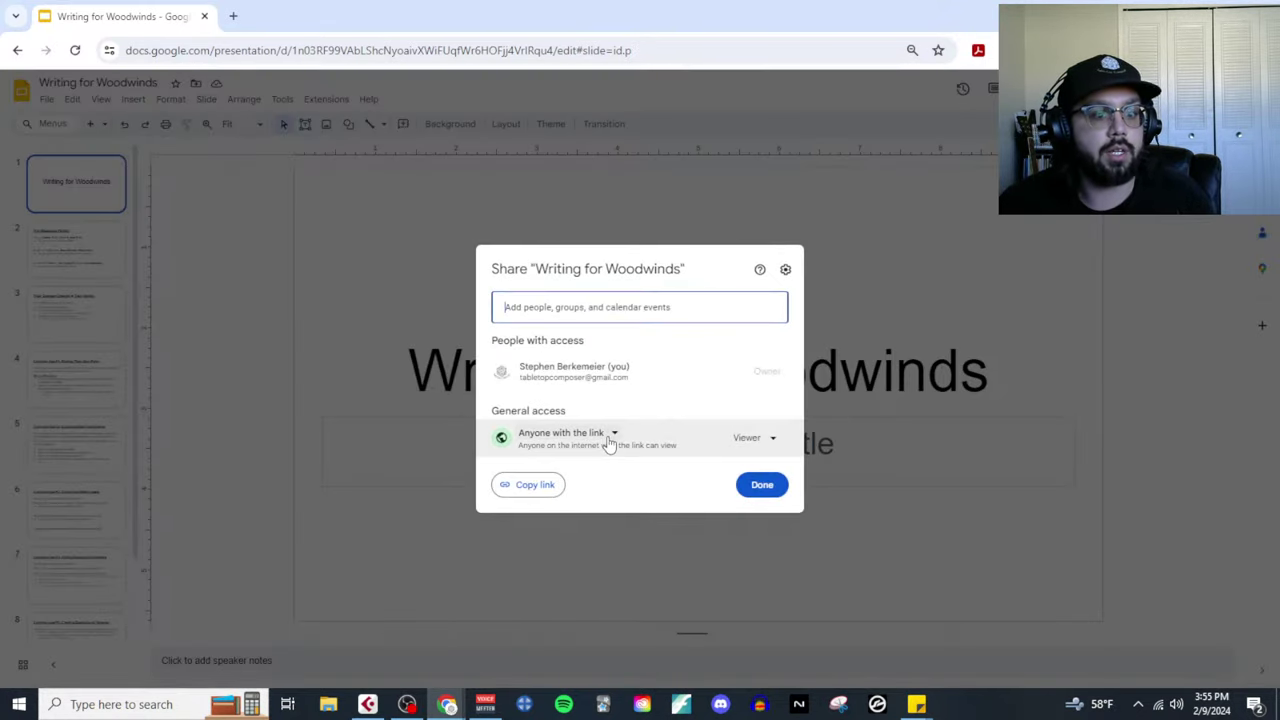
click(762, 485)
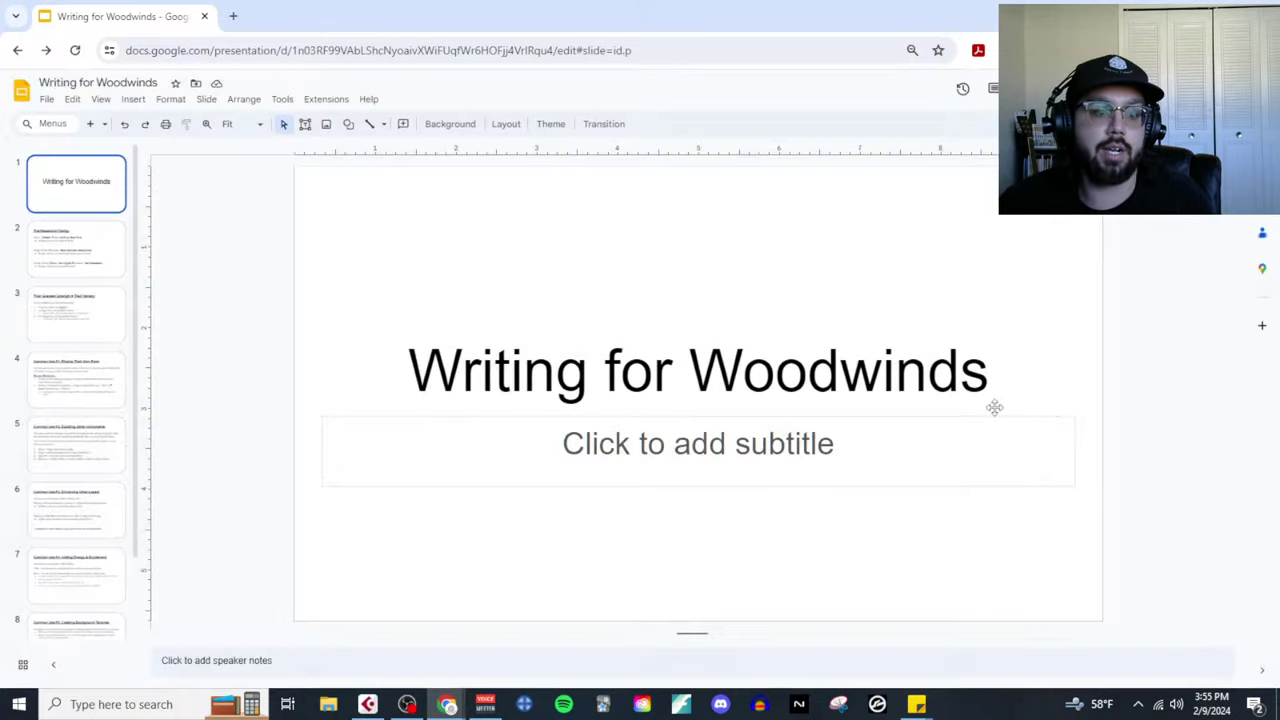
Page through the slides and show the final slide, Resources for Continued Learning.
key(Down)
key(Down)
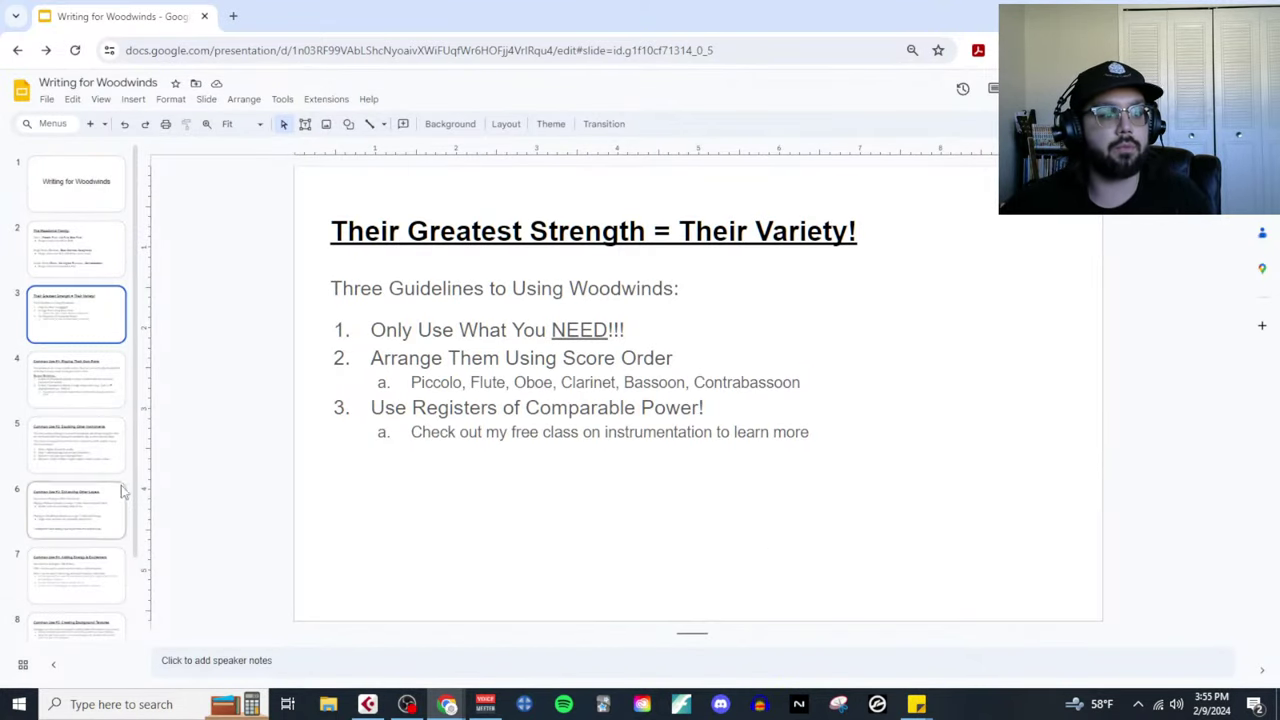
scroll(123, 486, down, 2)
click(105, 614)
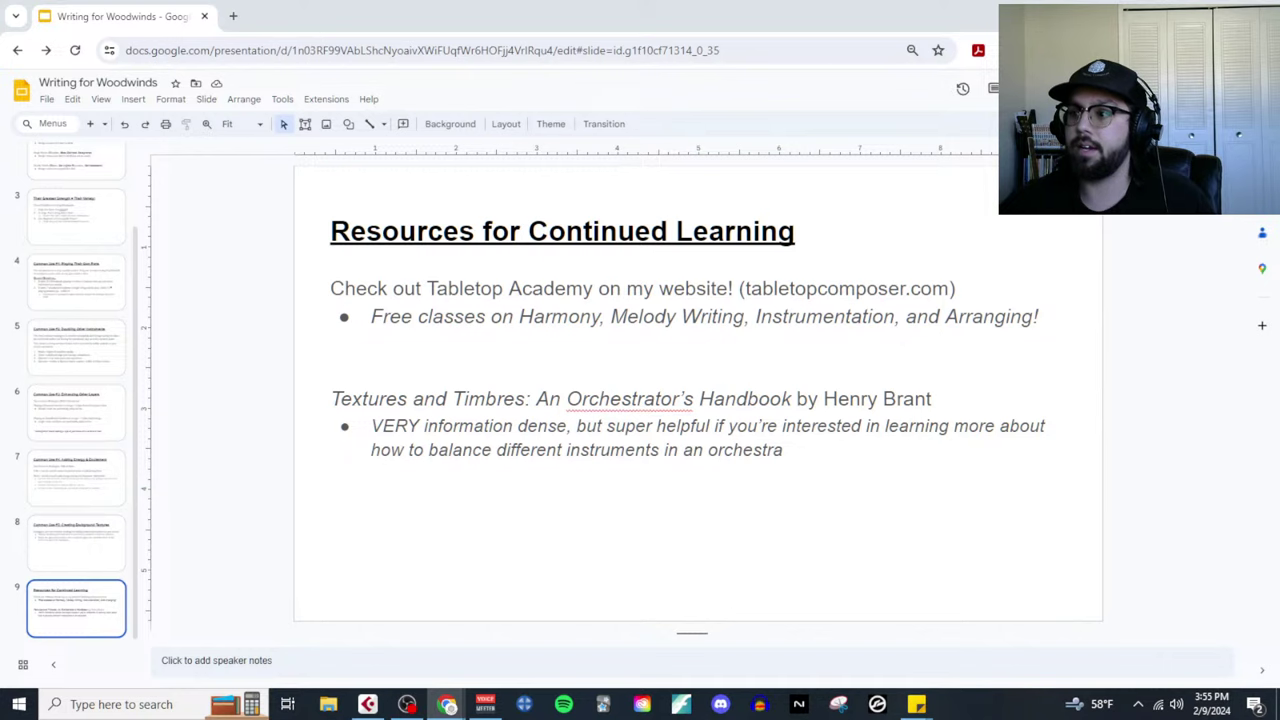
View the tabletopcomposer Instagram story about making chorizo up to Step 5, and close its page.
drag(1270, 130, 310, 16)
click(467, 183)
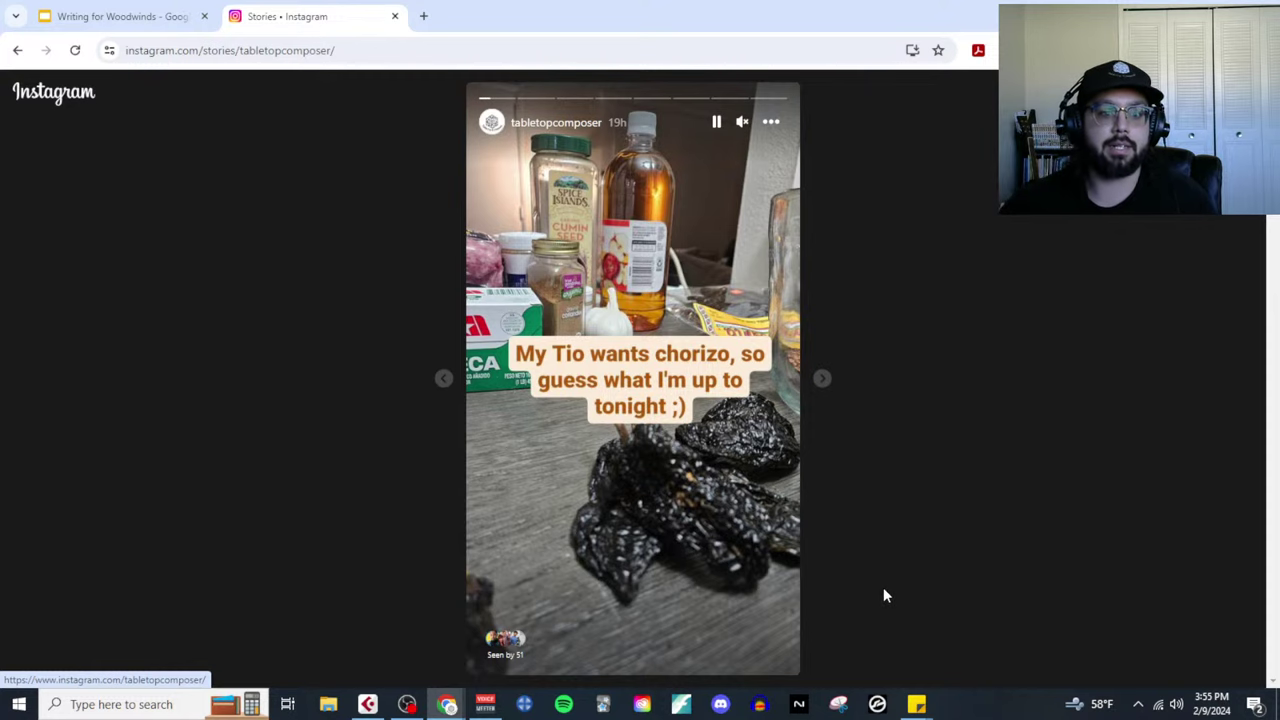
click(822, 379)
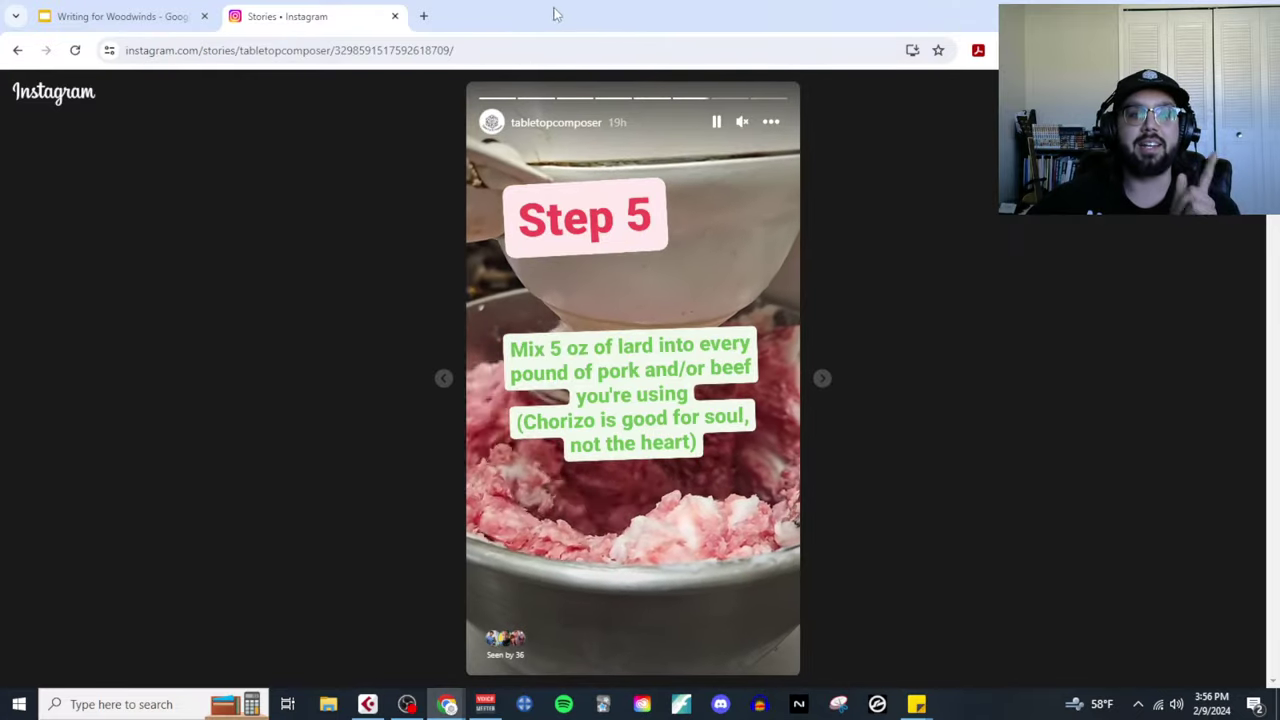
click(395, 17)
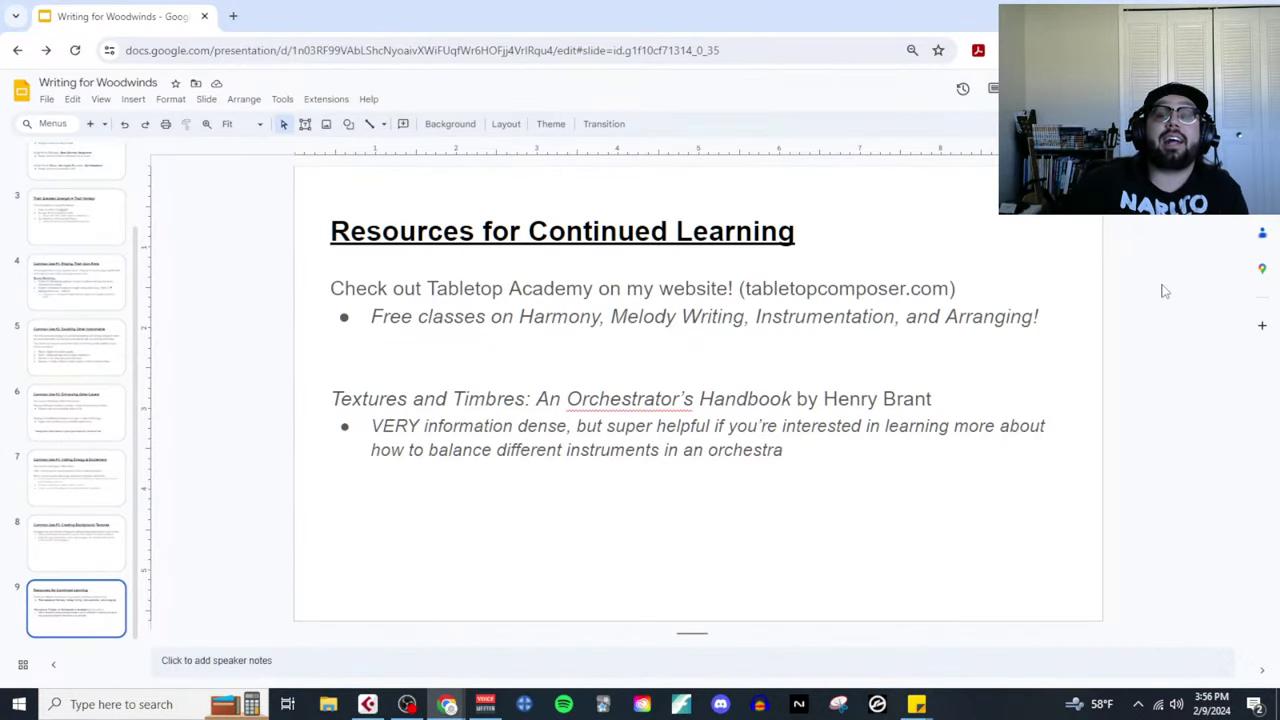
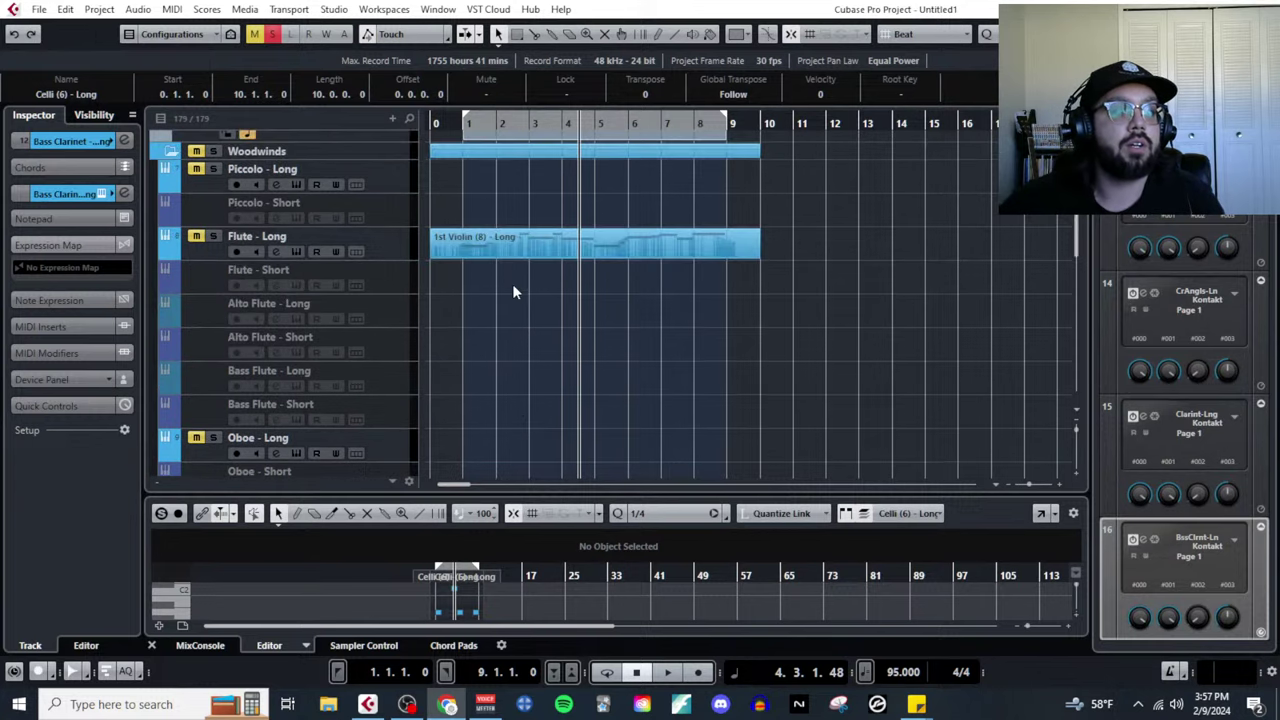
Switch to Cubase, solo the Flute - Long and Oboe - Long tracks, and select each in turn for live playing.
click(403, 245)
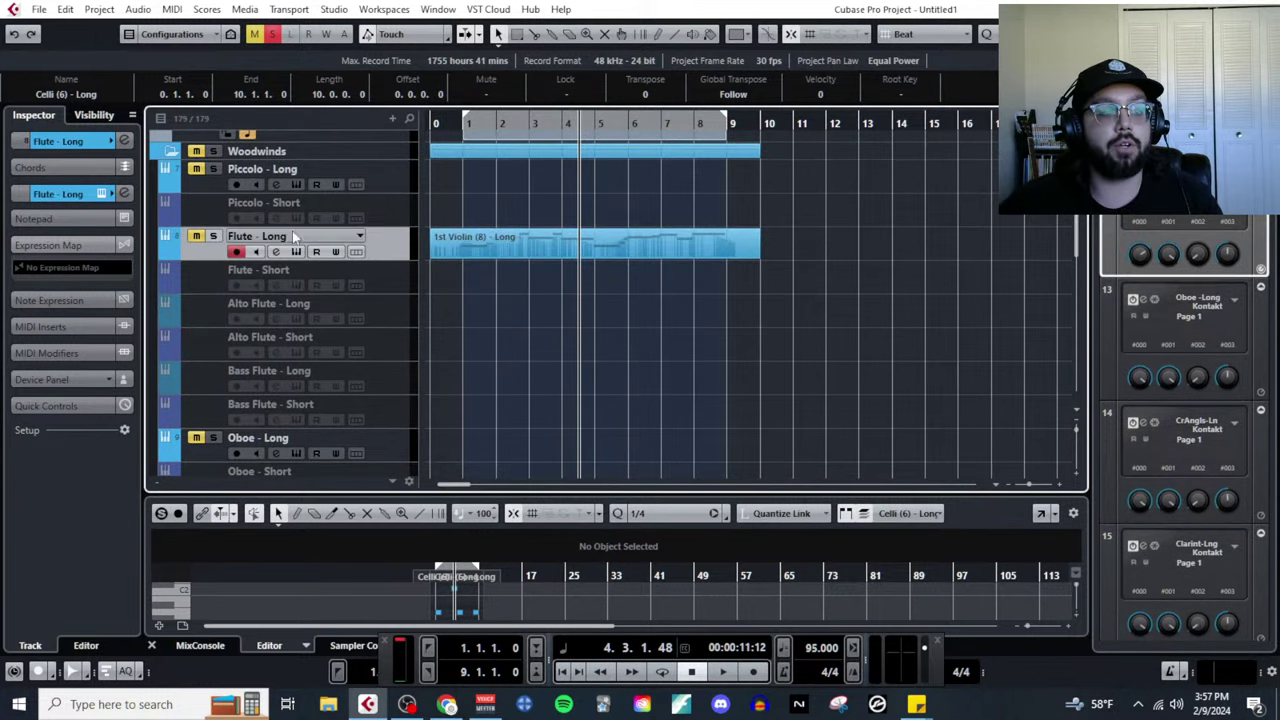
click(215, 240)
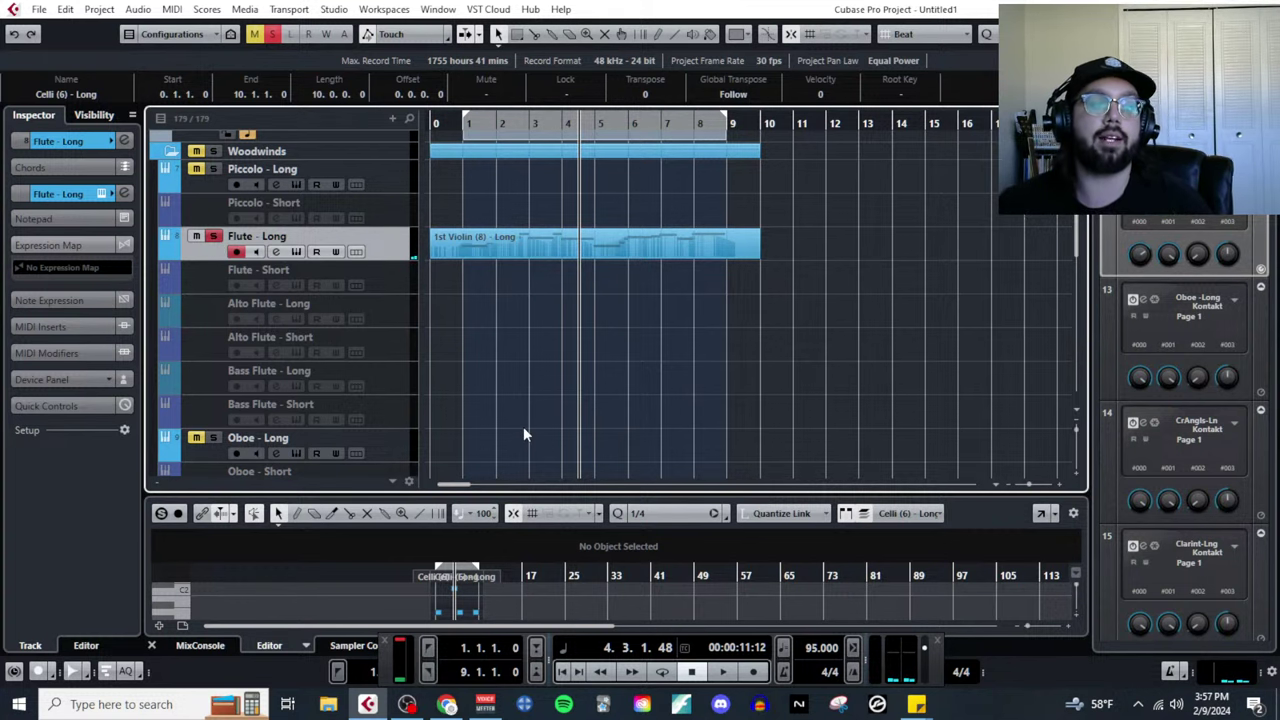
scroll(520, 420, down, 4)
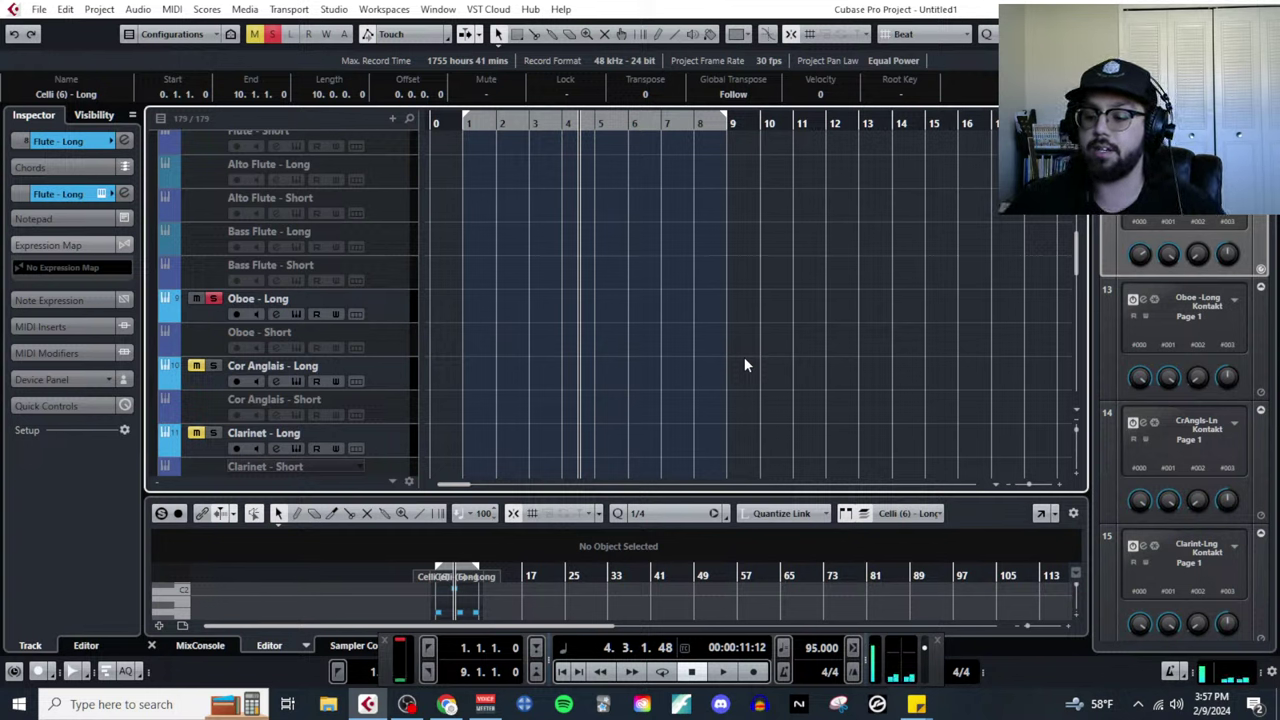
click(382, 305)
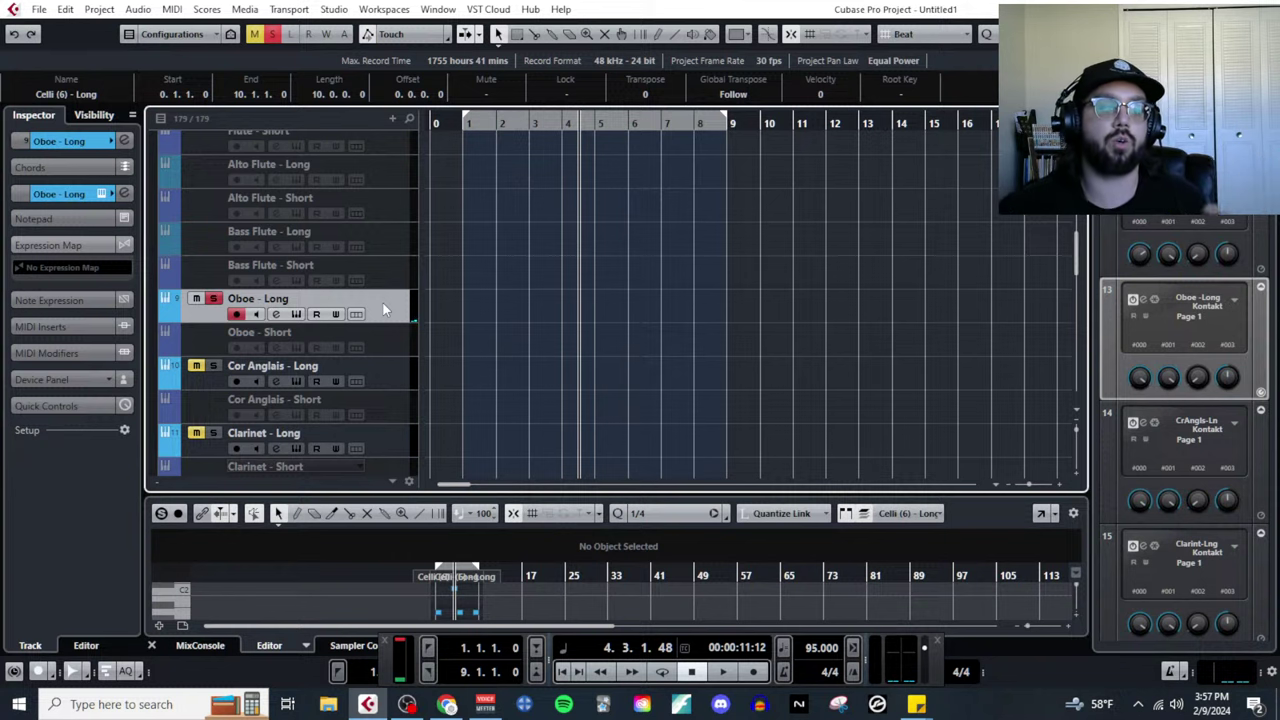
Select Bass Clarinet - Long for live playing, and solo and select the Cor Anglais - Long track.
scroll(387, 301, down, 3)
click(392, 375)
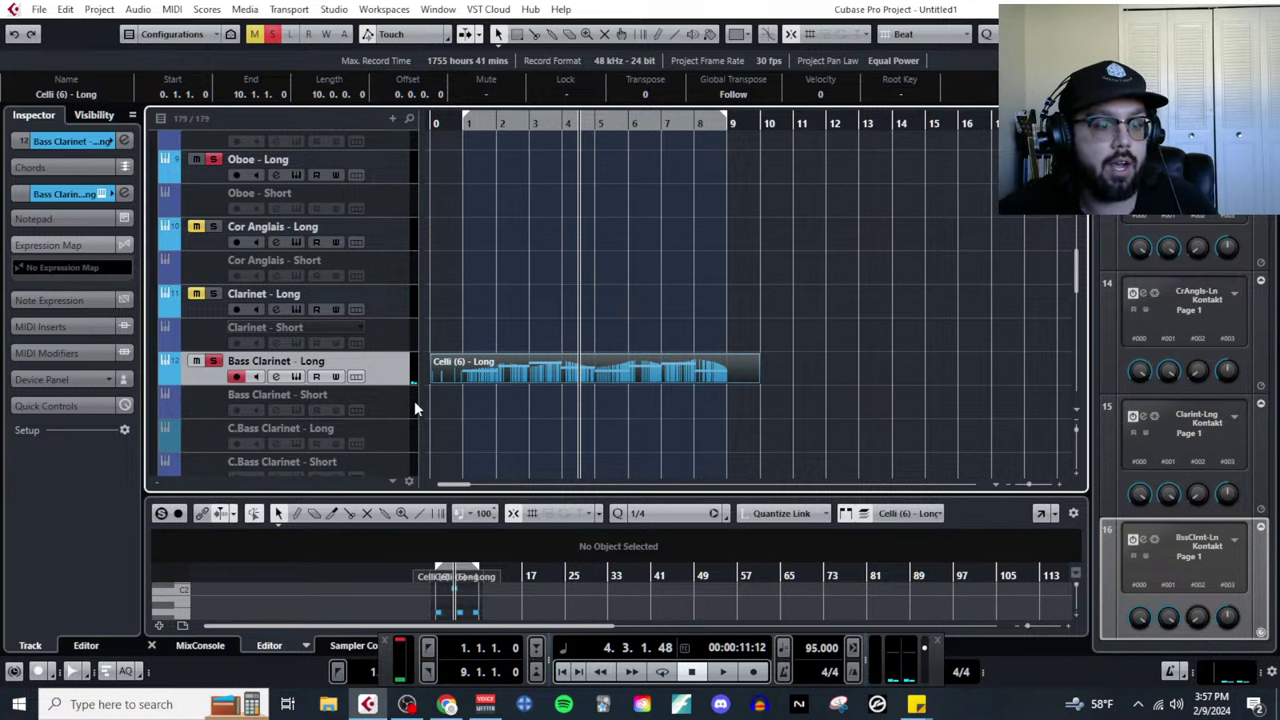
scroll(414, 408, down, 3)
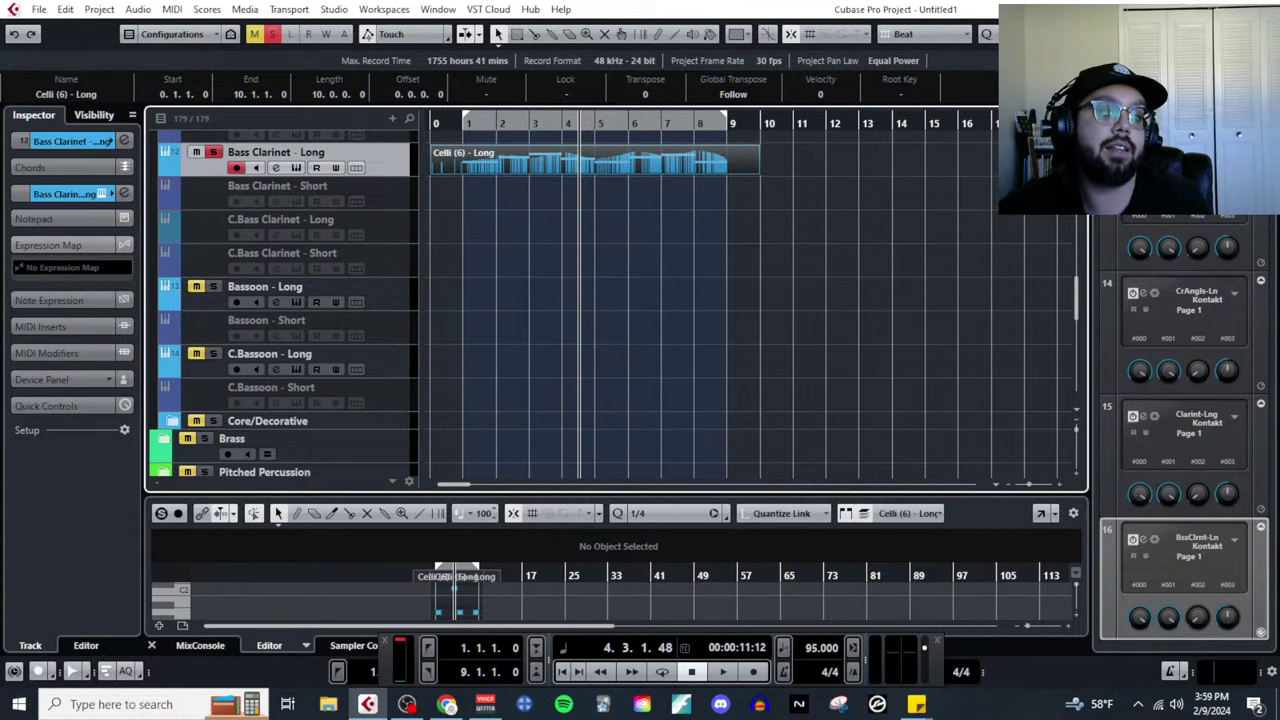
scroll(790, 453, up, 2)
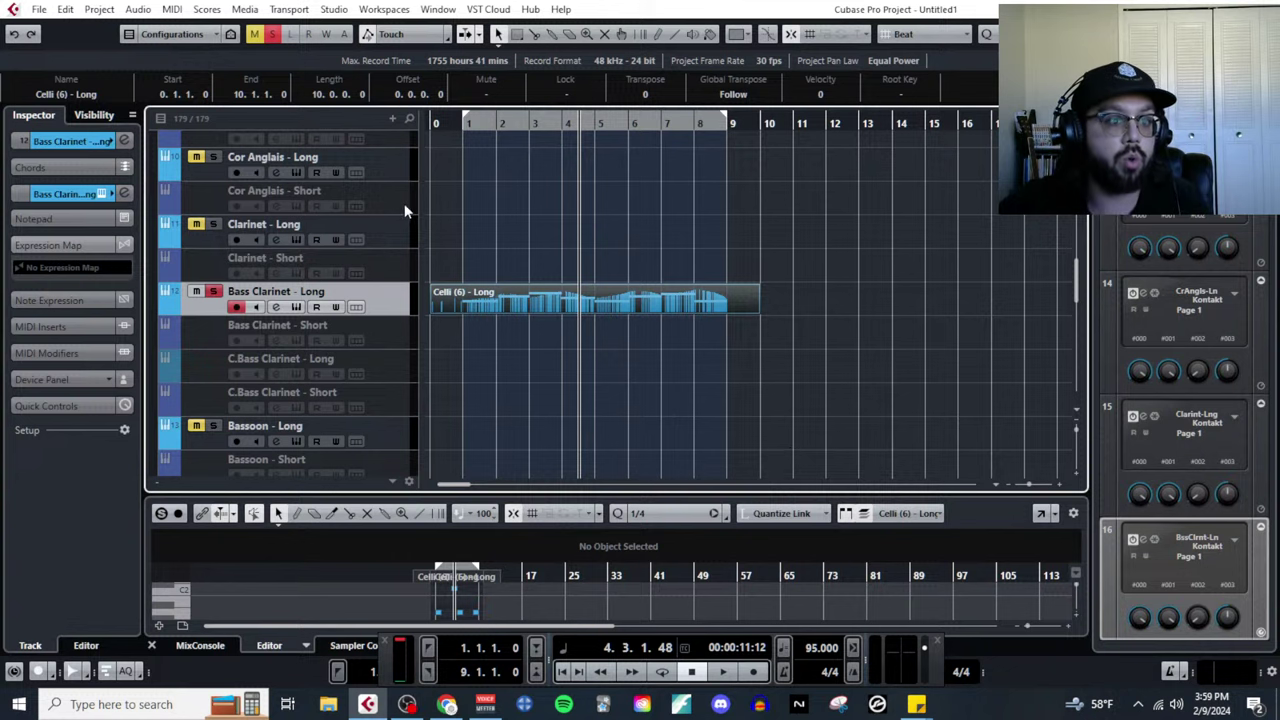
scroll(392, 210, up, 2)
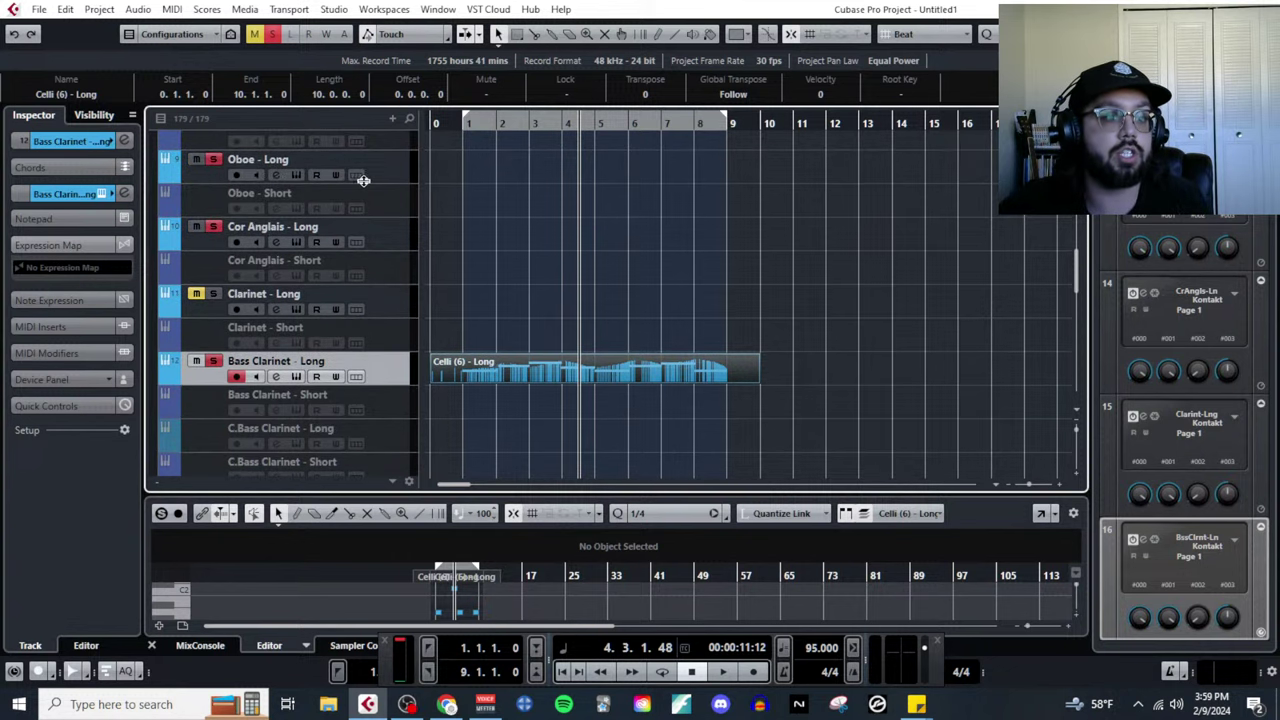
click(392, 230)
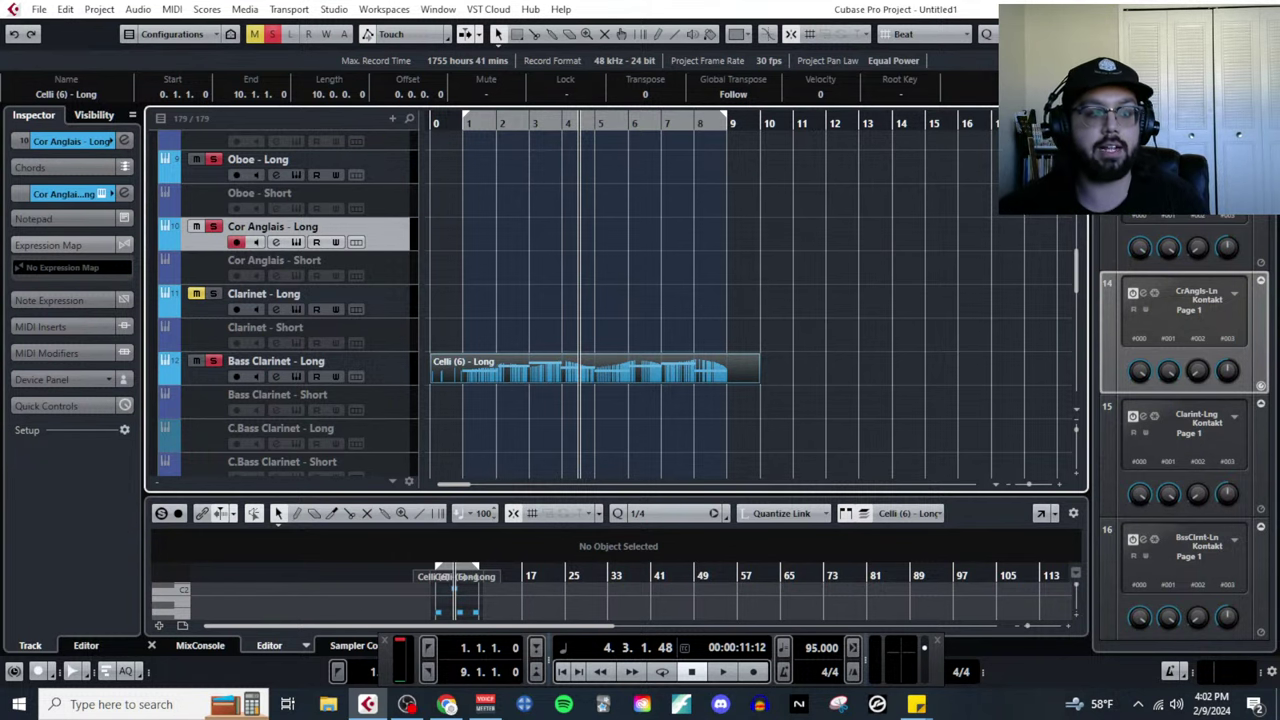
scroll(545, 352, up, 3)
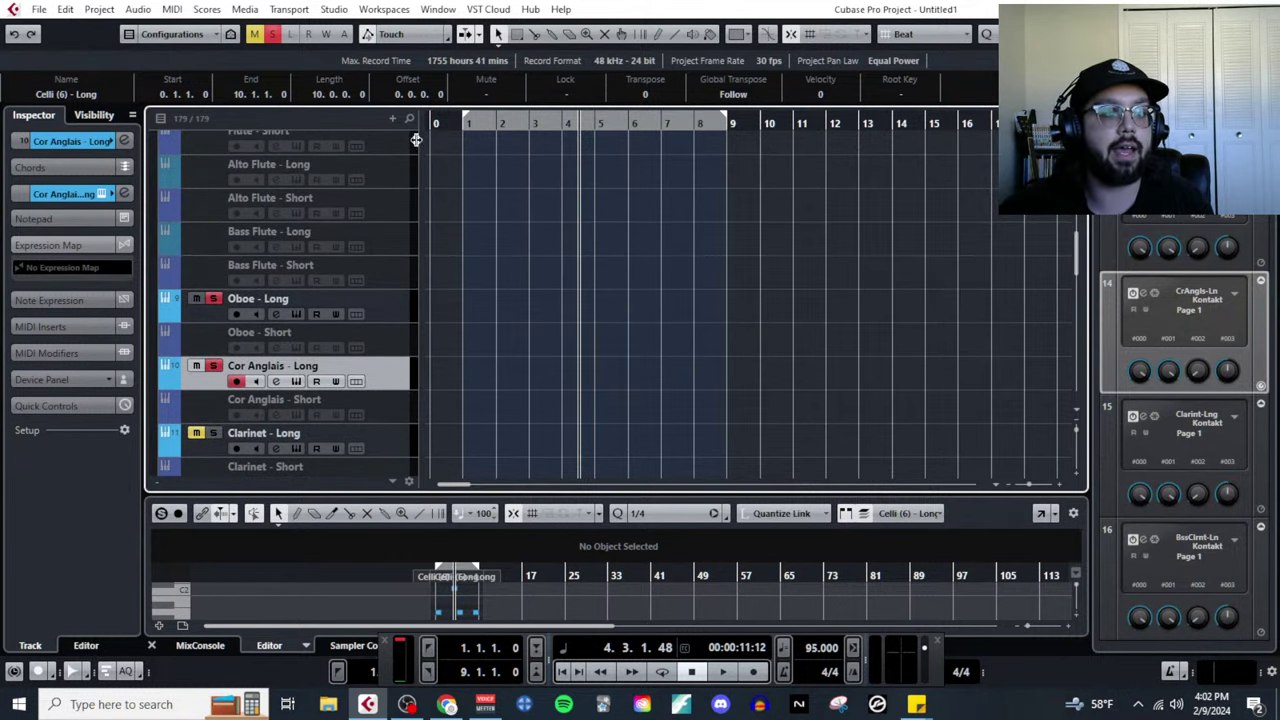
click(393, 118)
click(612, 285)
scroll(606, 308, up, 5)
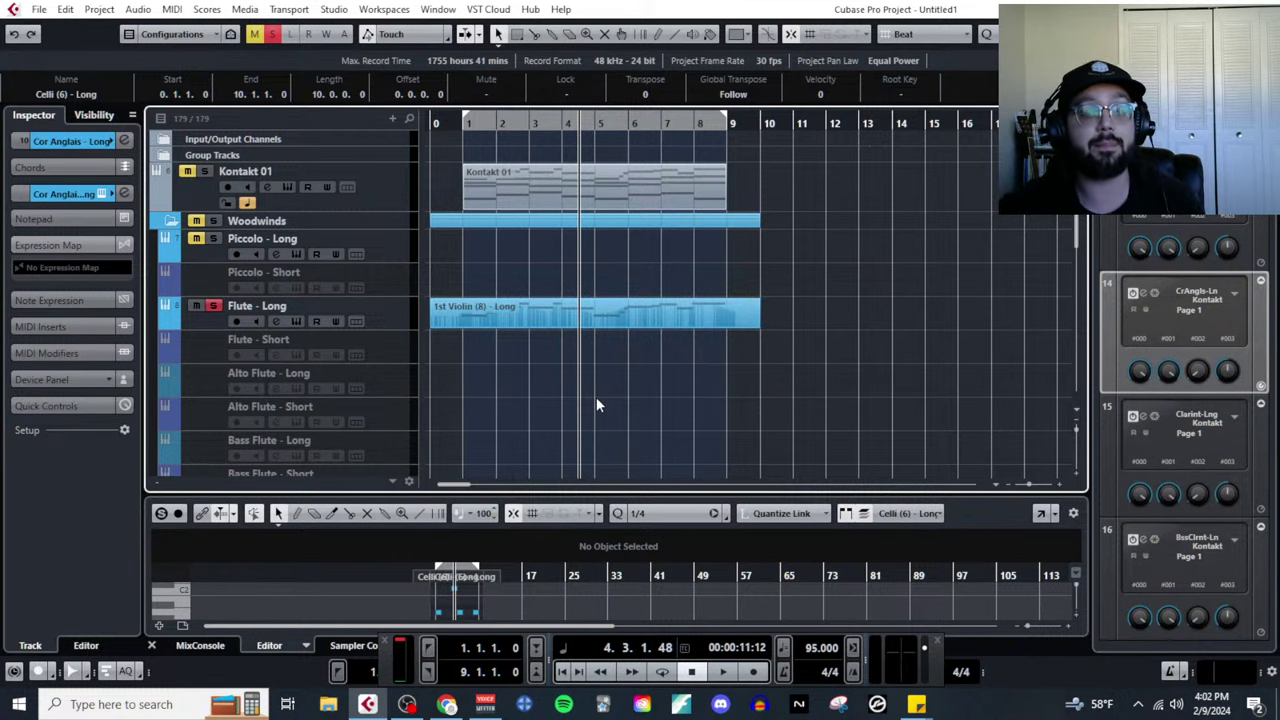
scroll(599, 410, down, 4)
scroll(599, 410, down, 12)
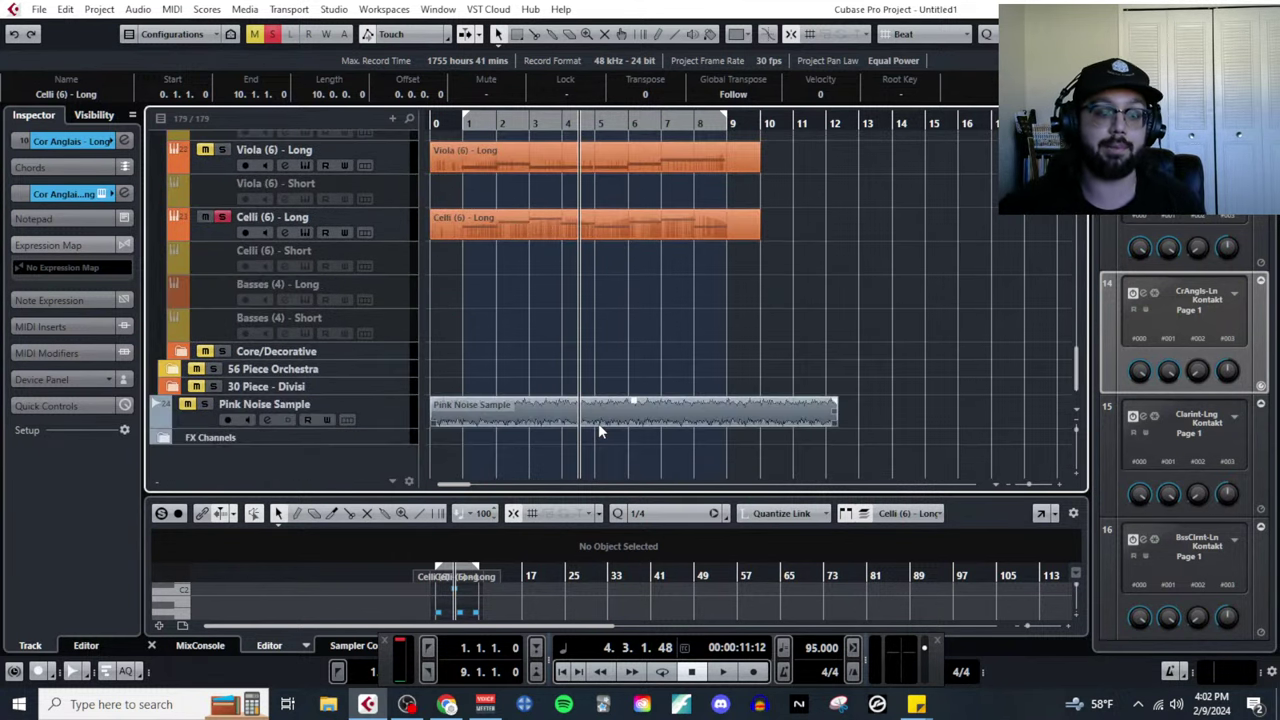
scroll(632, 369, up, 3)
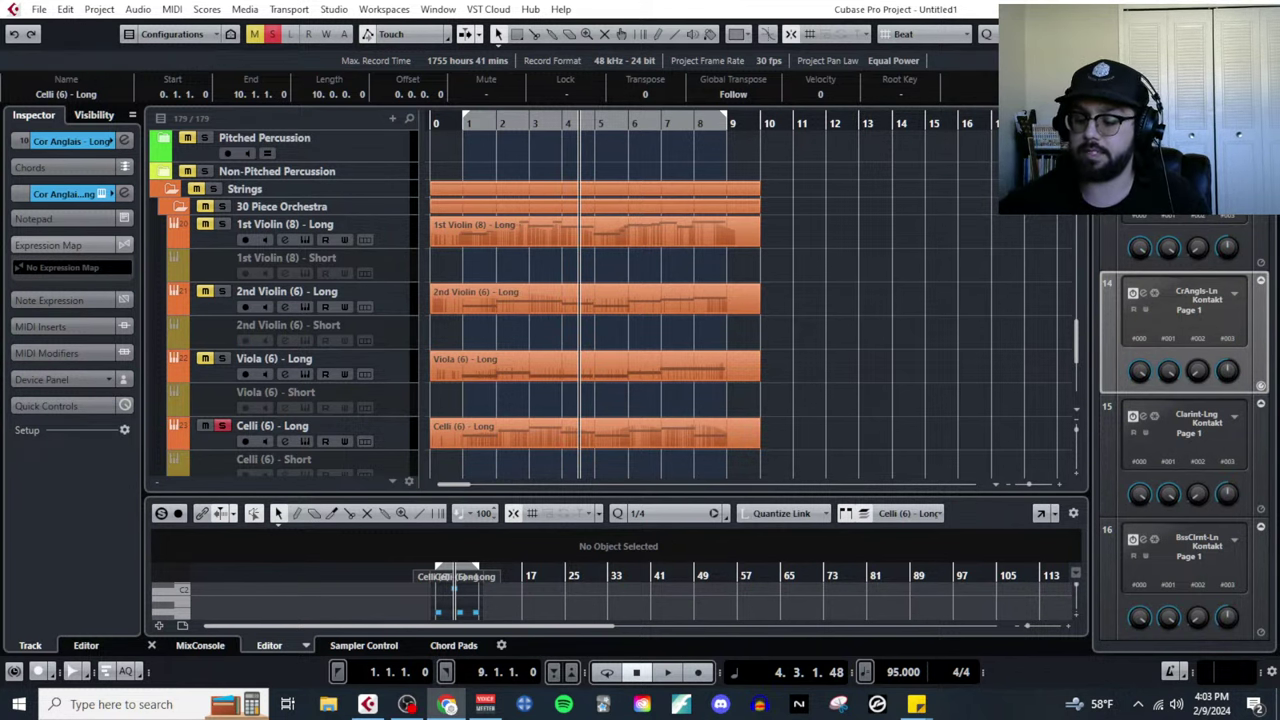
Switch to the Chrome window showing tabletopcomposer.com, maximize it, and open the Academy page.
key(alt+Tab)
drag(404, 20, 100, 40)
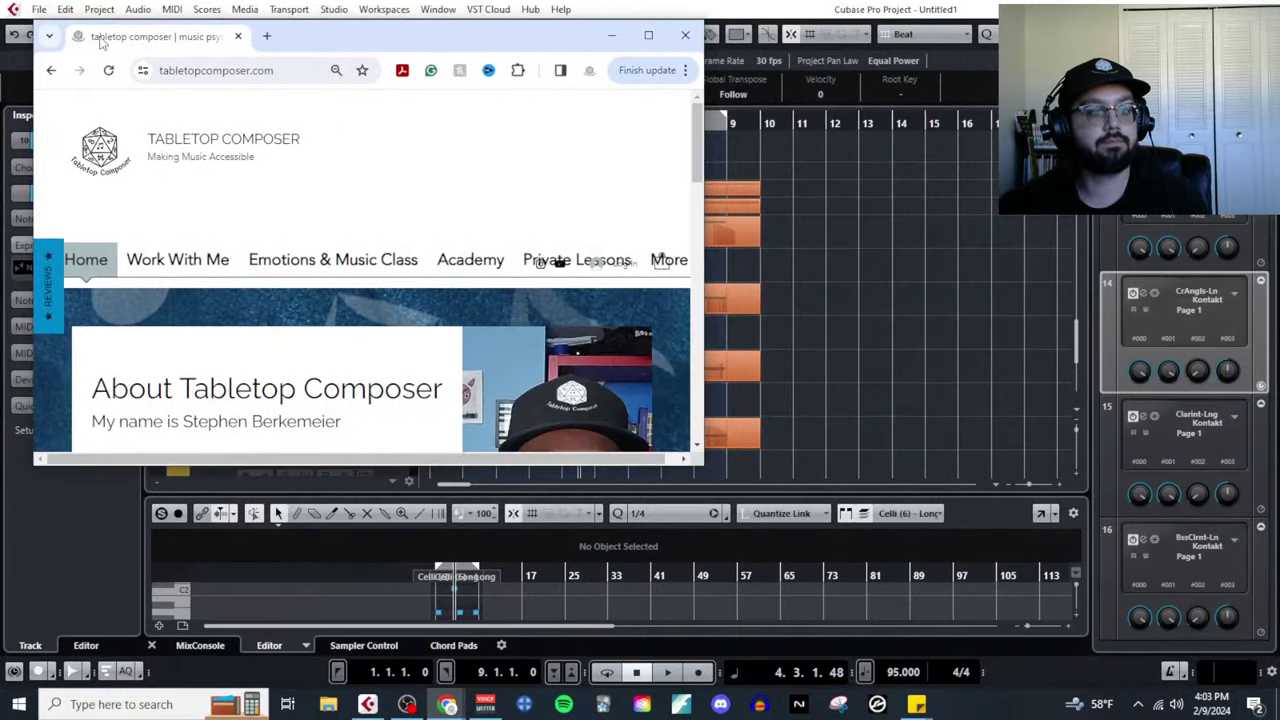
click(648, 35)
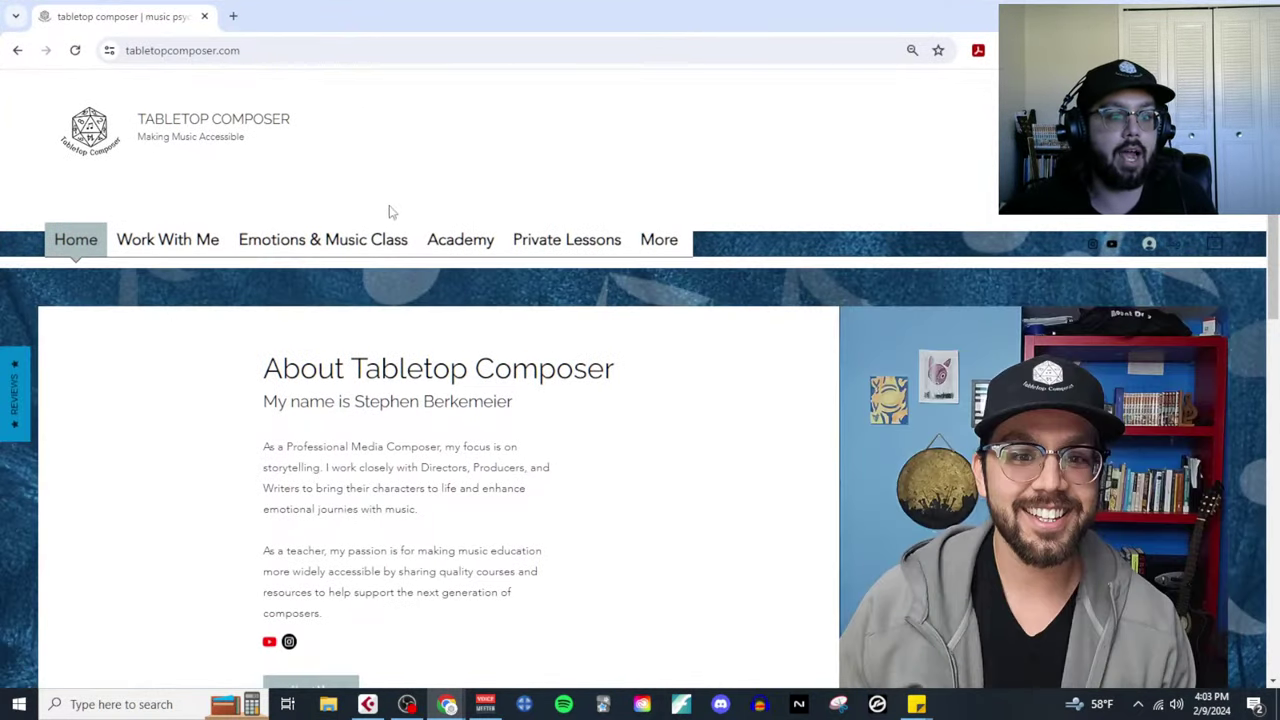
click(460, 240)
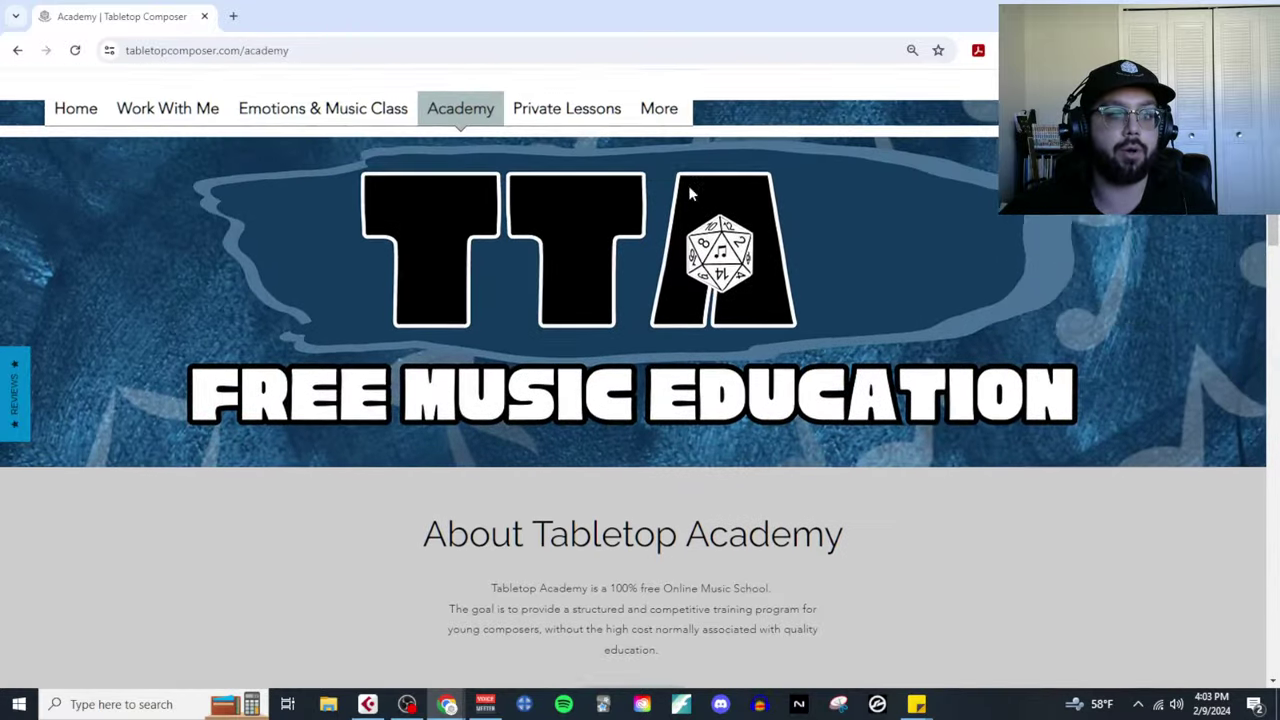
Open the website's Book Shop page and look through its E-Books and Notes & Slides sections.
scroll(688, 190, up, 2)
mouse_move(659, 240)
click(655, 315)
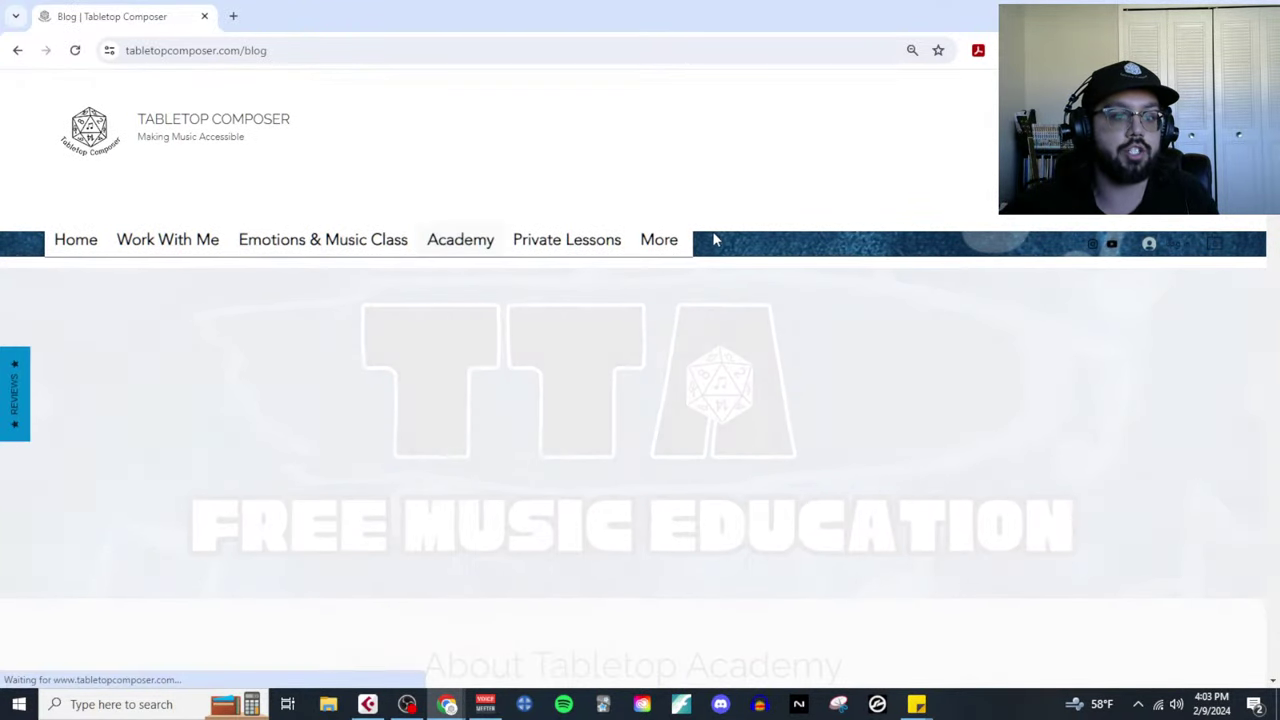
mouse_move(659, 240)
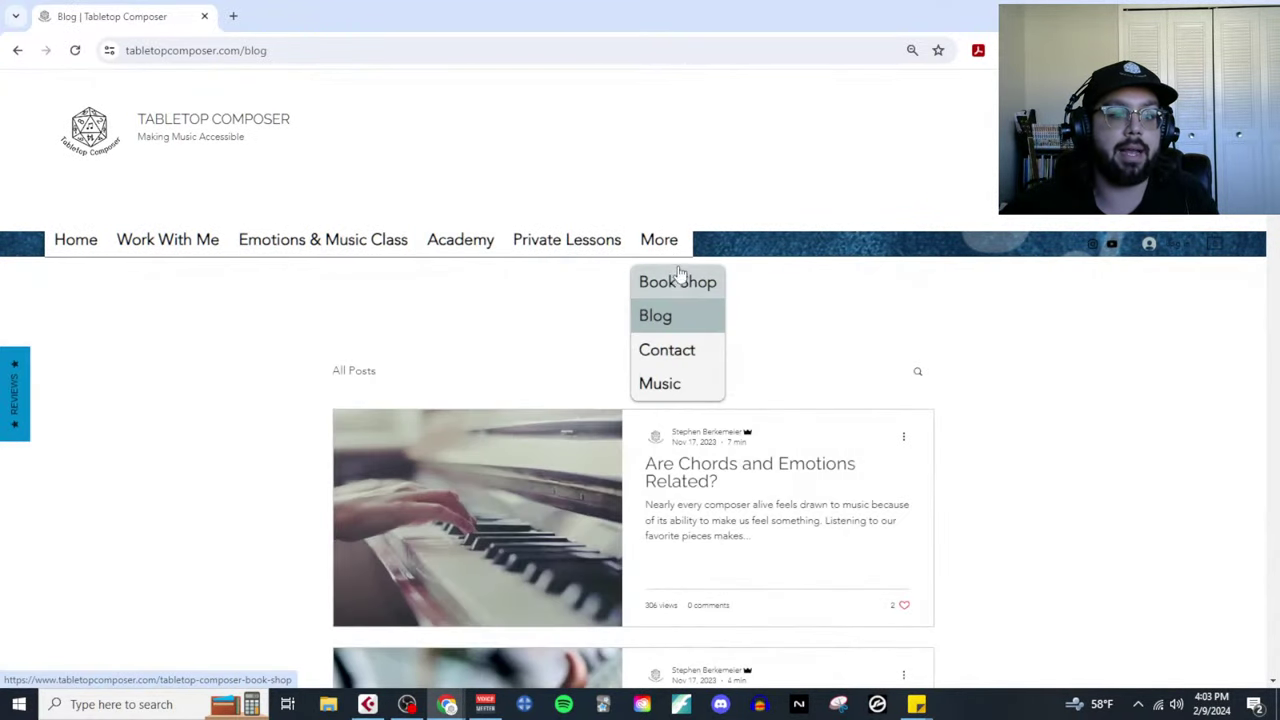
click(686, 283)
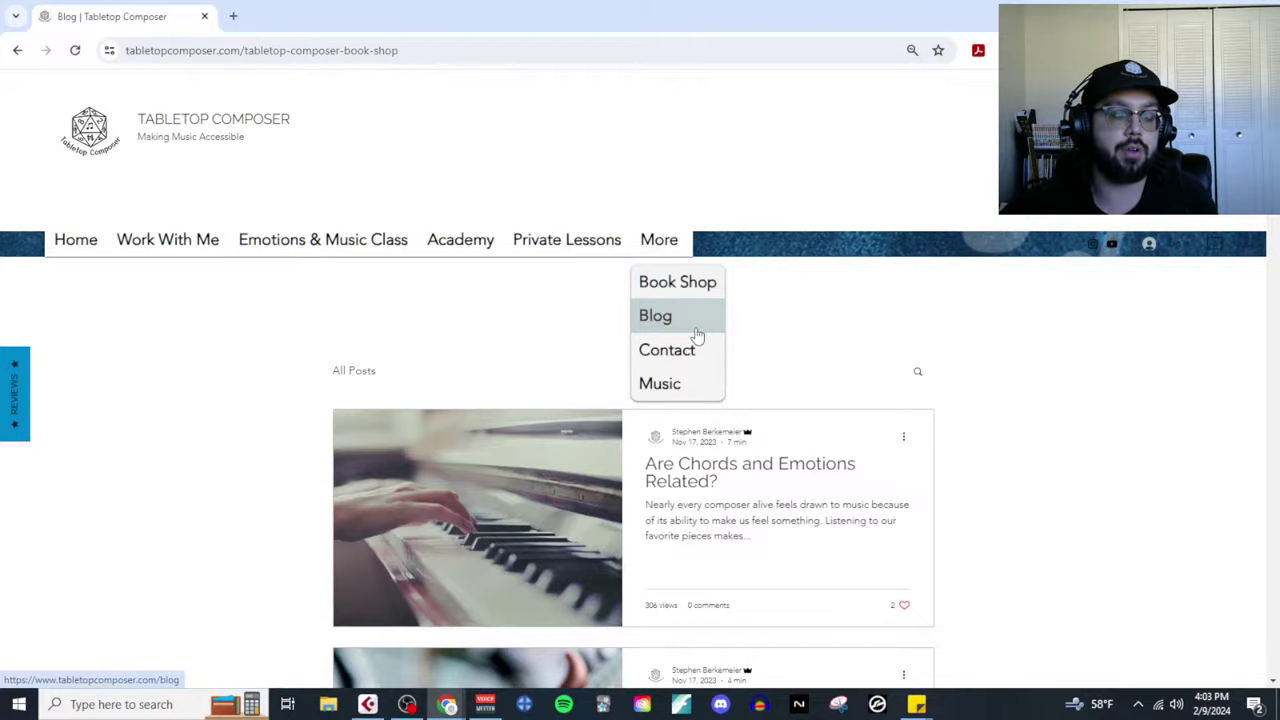
scroll(534, 457, down, 4)
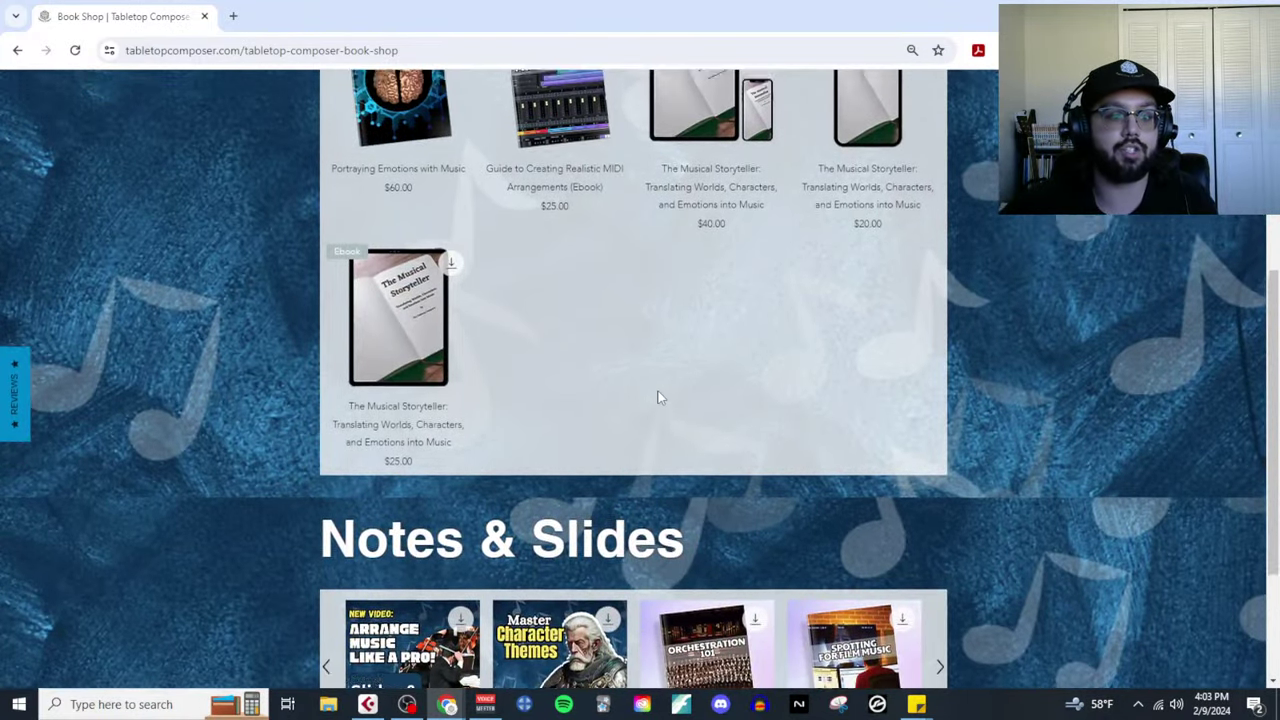
scroll(903, 433, up, 1)
scroll(823, 449, down, 3)
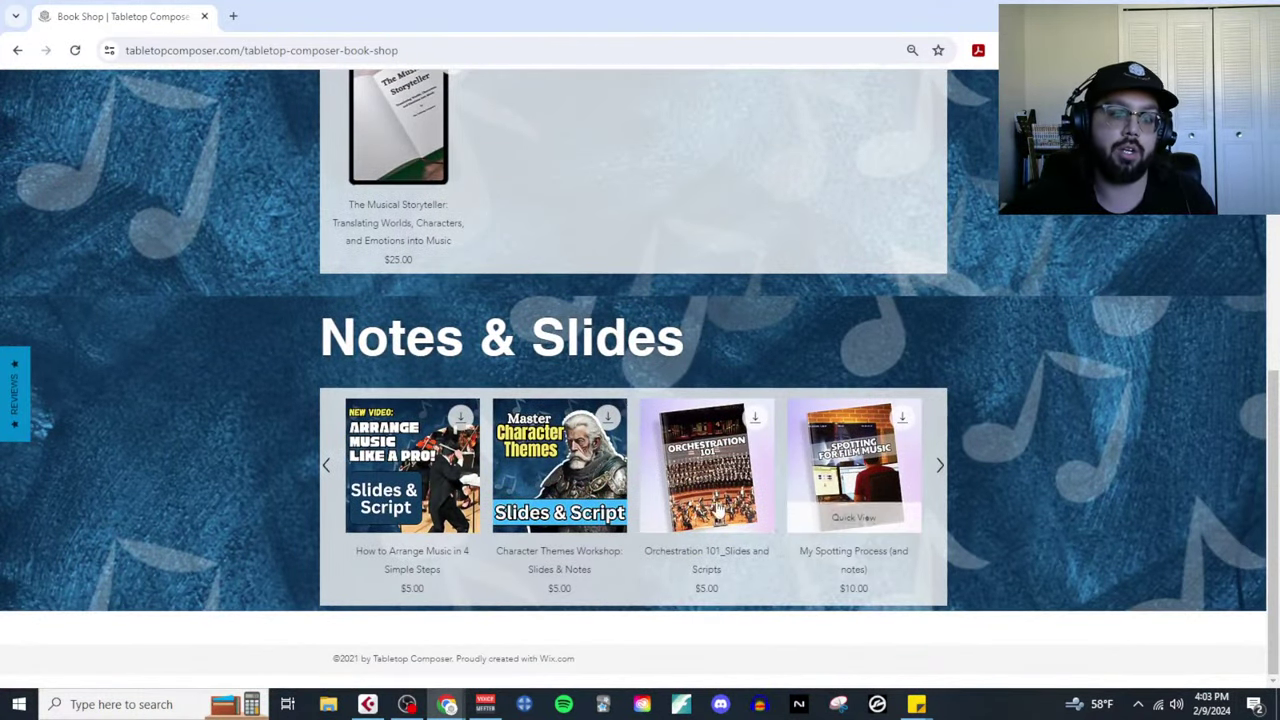
scroll(768, 510, up, 5)
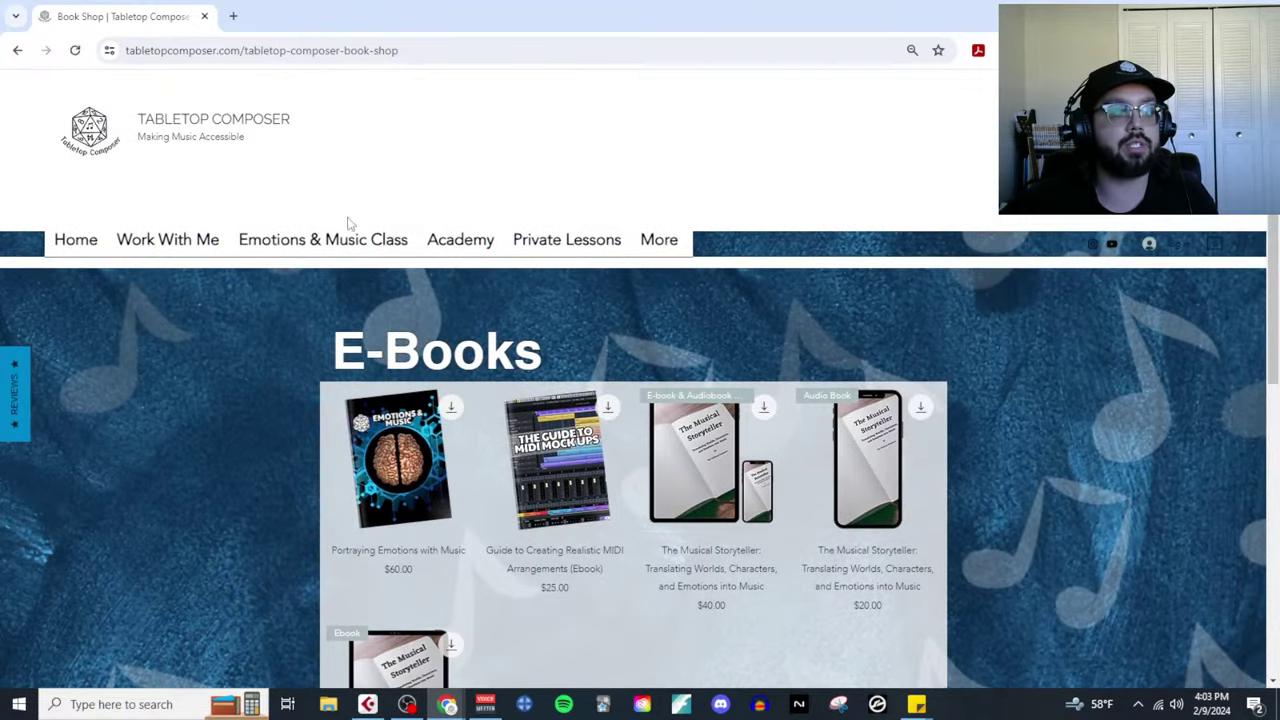